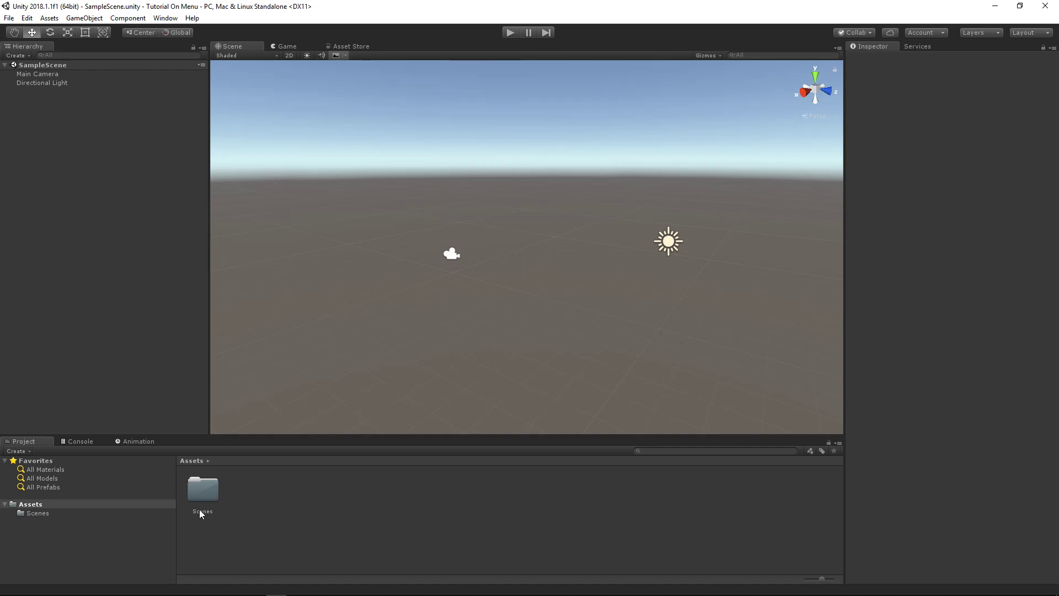
# Open the Scenes folder in the project assets and delete the SampleScene file.
pyautogui.click(190, 489)
pyautogui.doubleClick(210, 493)
pyautogui.click(188, 484)
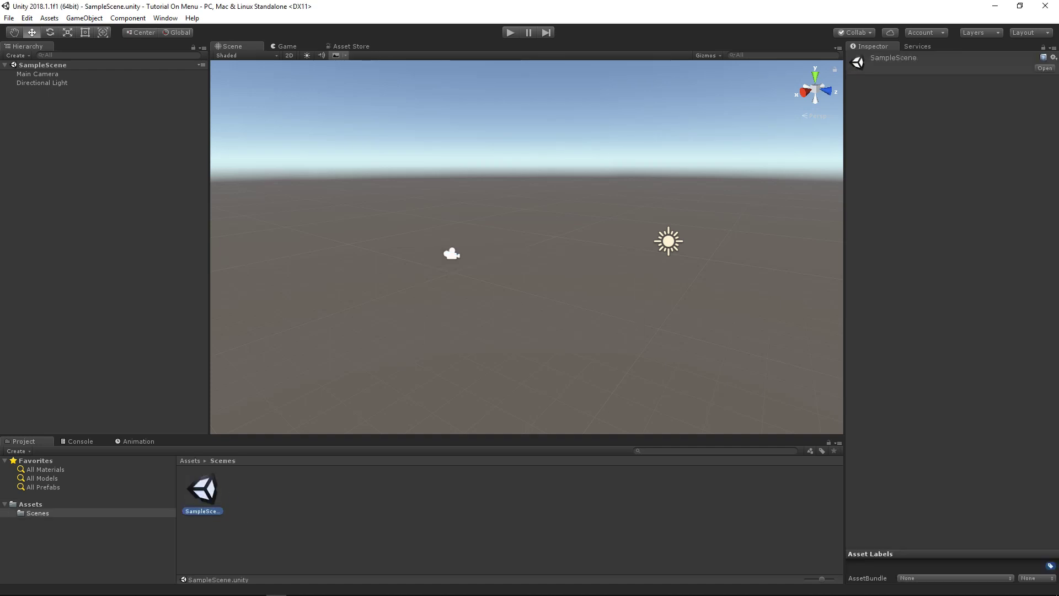
pyautogui.press('Delete')
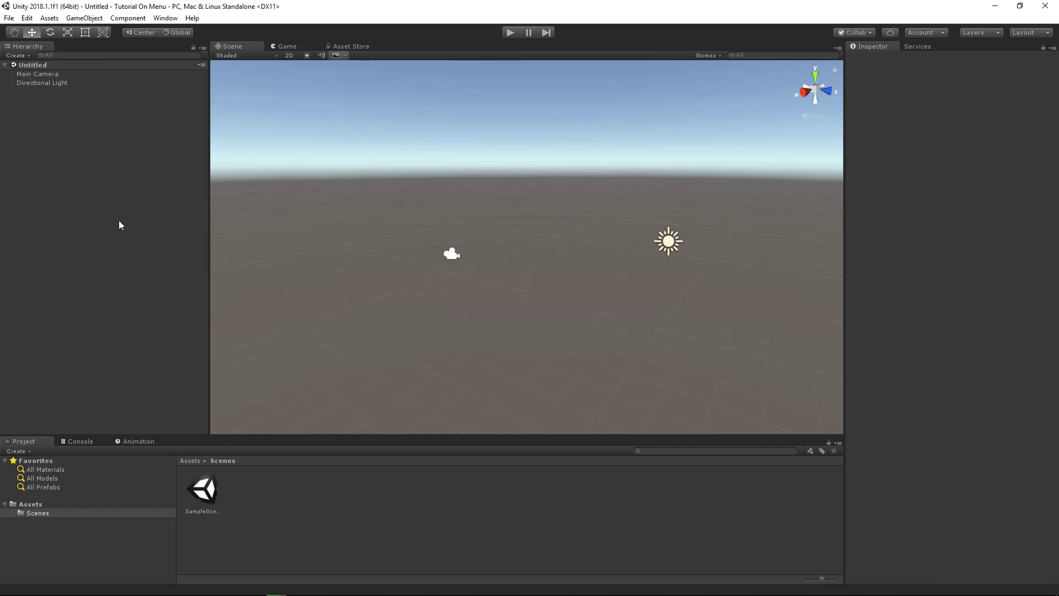
pyautogui.click(217, 480)
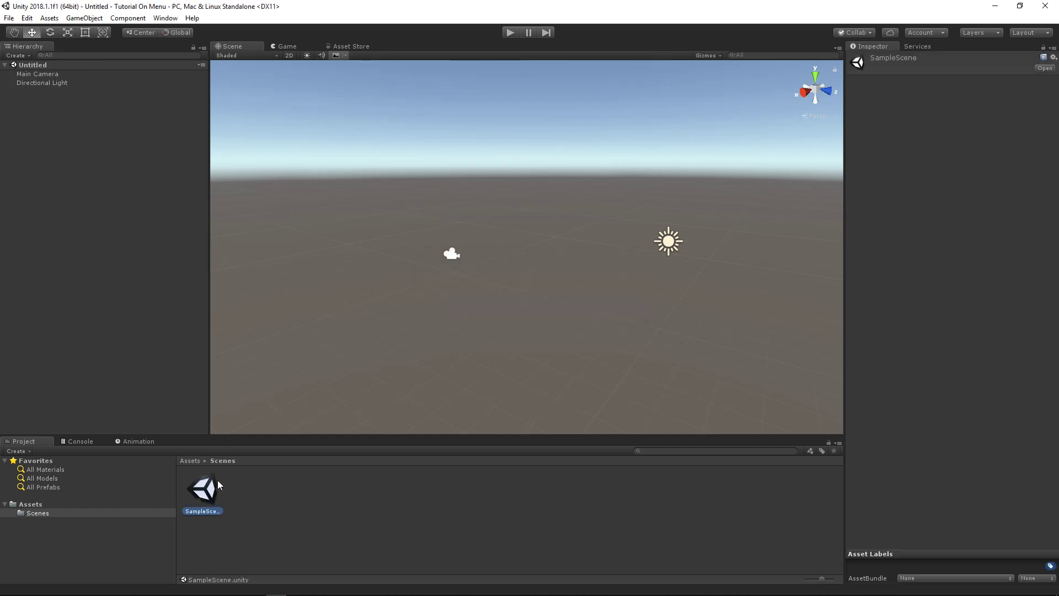
pyautogui.press('Delete')
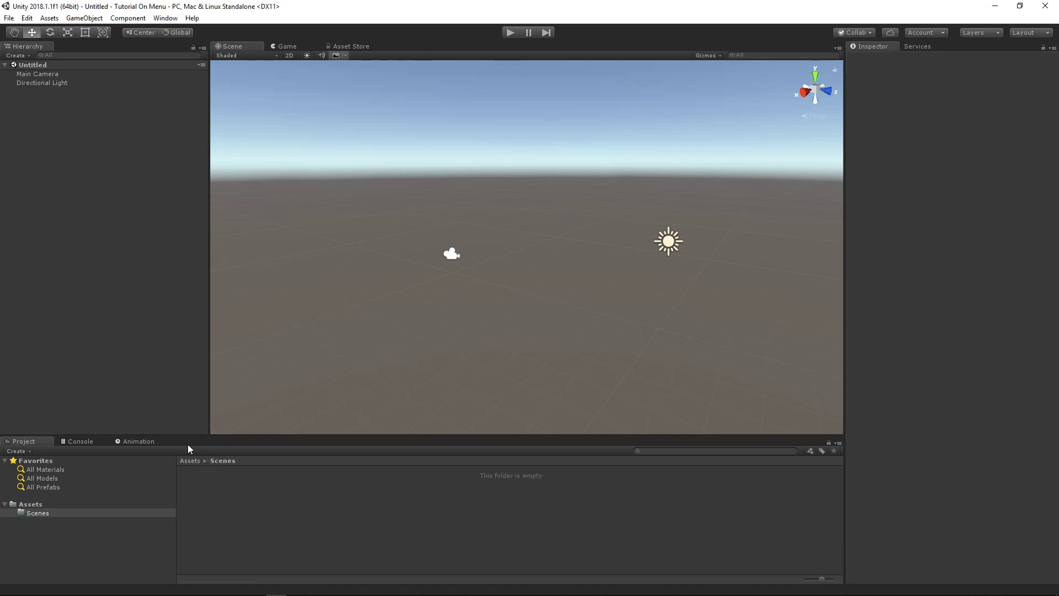
# Save the untitled scene as MainMenu in the project's Assets/Scenes folder.
pyautogui.hotkey('ctrl', 's')
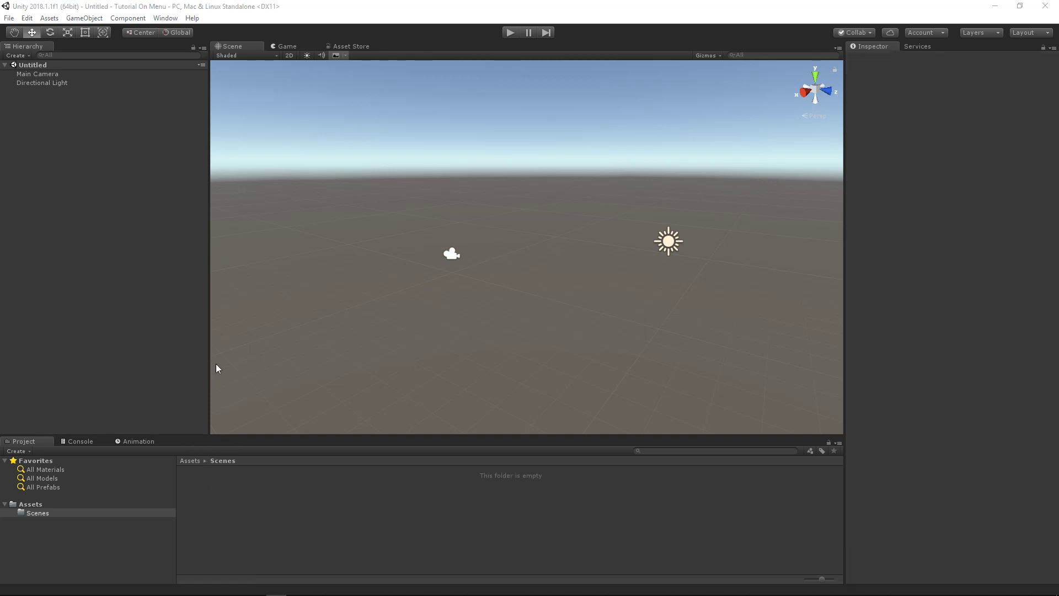
pyautogui.doubleClick(164, 104)
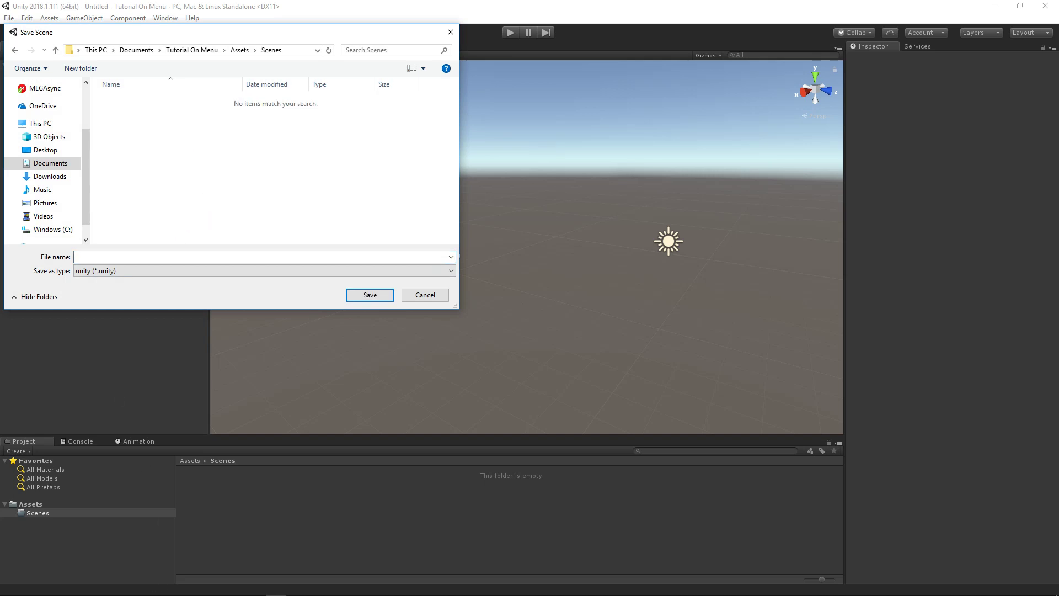
pyautogui.moveTo(123, 593)
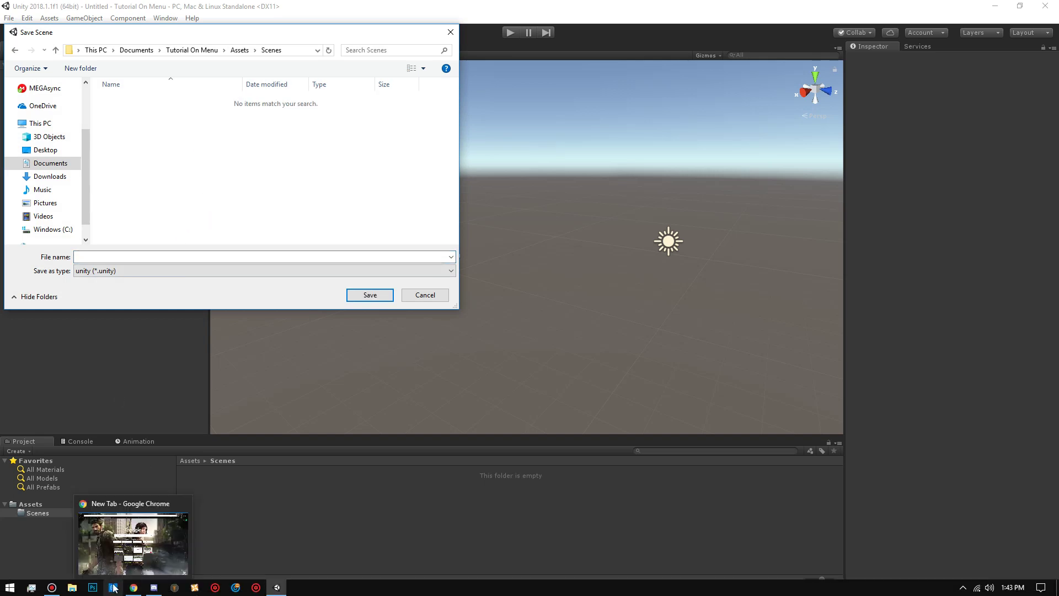
pyautogui.click(50, 591)
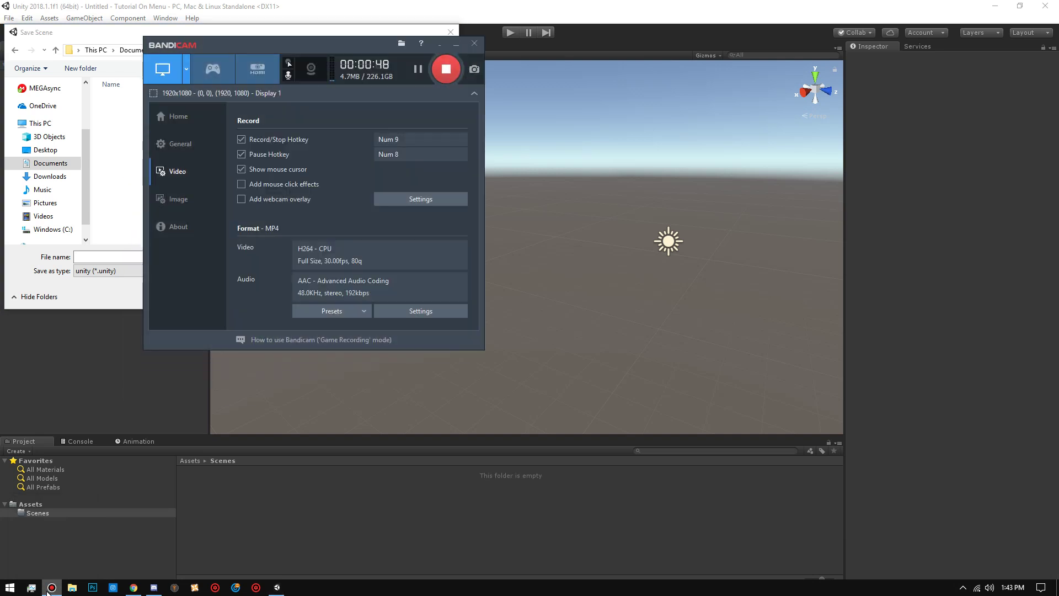
pyautogui.click(49, 589)
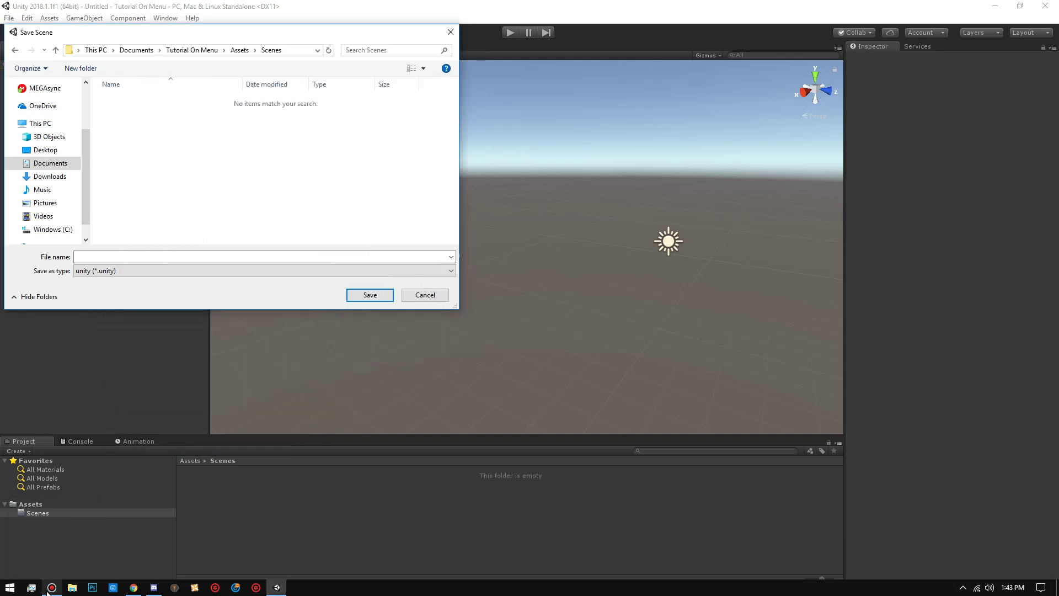
pyautogui.click(172, 258)
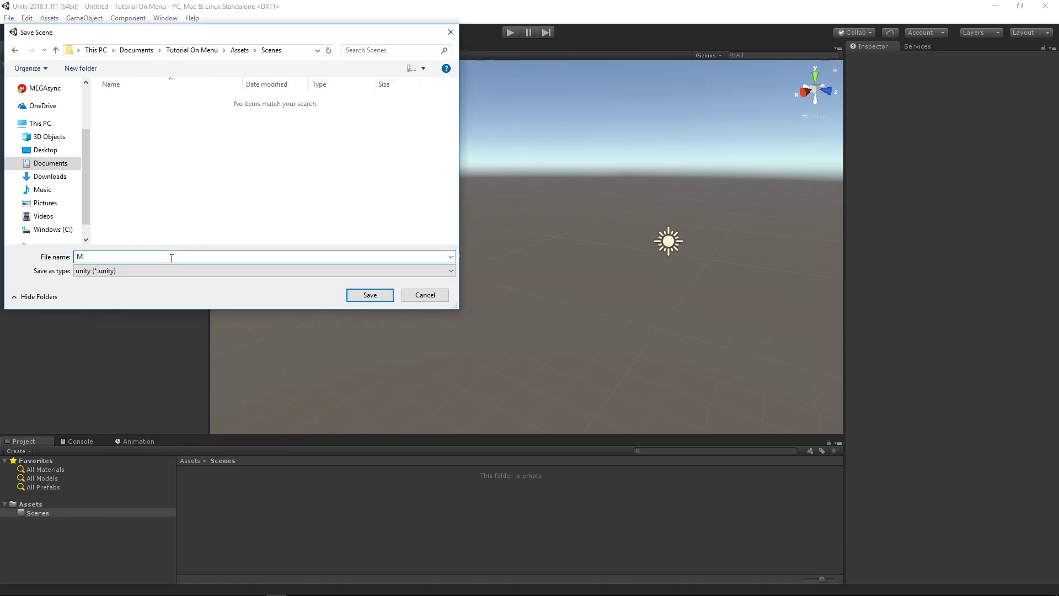
pyautogui.press('Return')
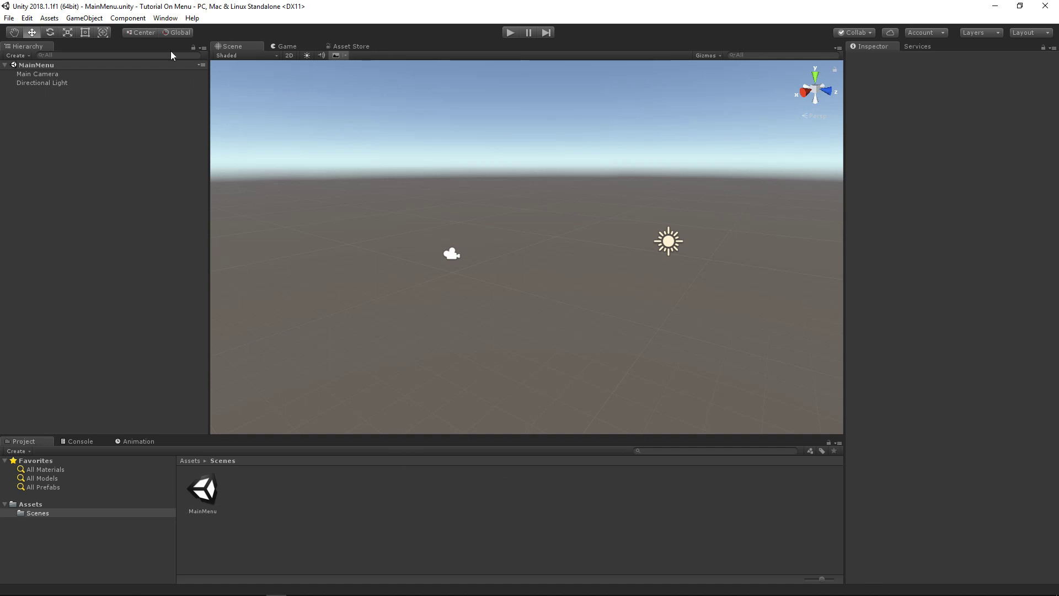
# Apply the Default window layout and shrink the Project area to enlarge the scene view.
pyautogui.click(165, 18)
pyautogui.moveTo(271, 59)
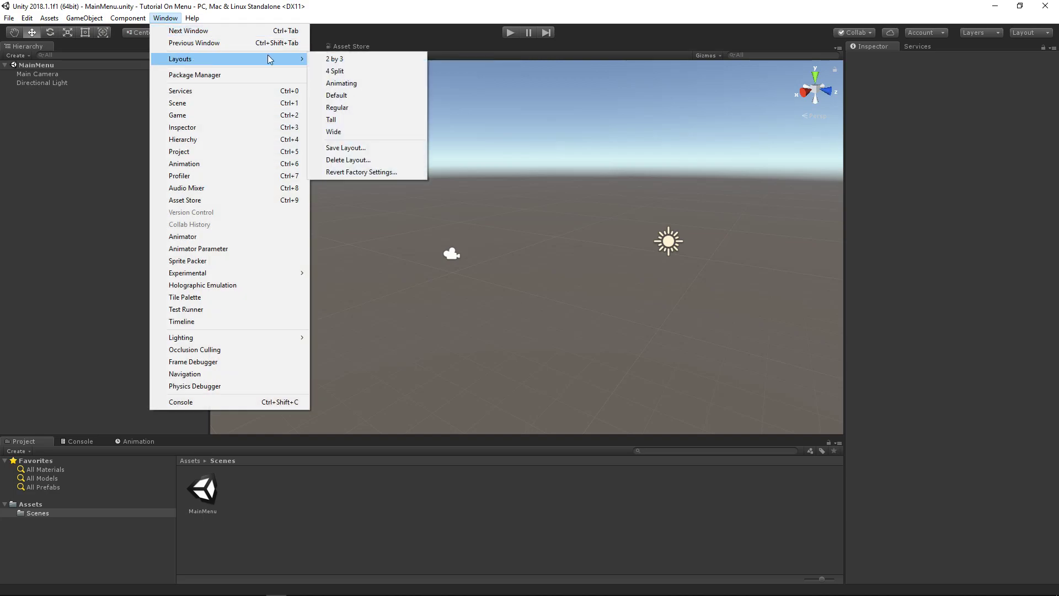
pyautogui.click(331, 96)
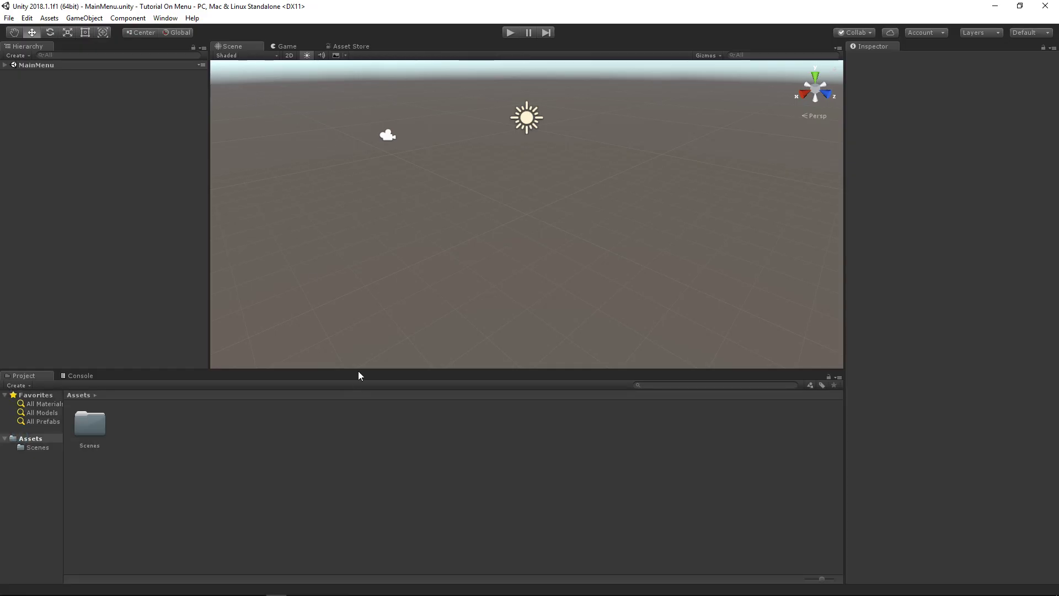
pyautogui.moveTo(357, 388); pyautogui.dragTo(356, 453)
pyautogui.moveTo(462, 200); pyautogui.dragTo(365, 226, button='right')
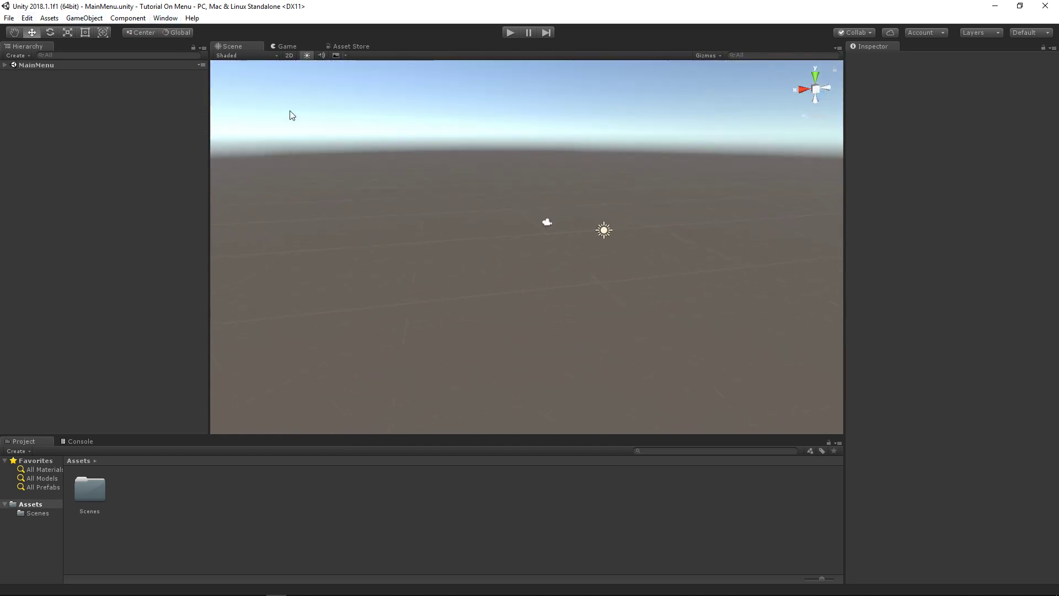
pyautogui.rightClick(192, 503)
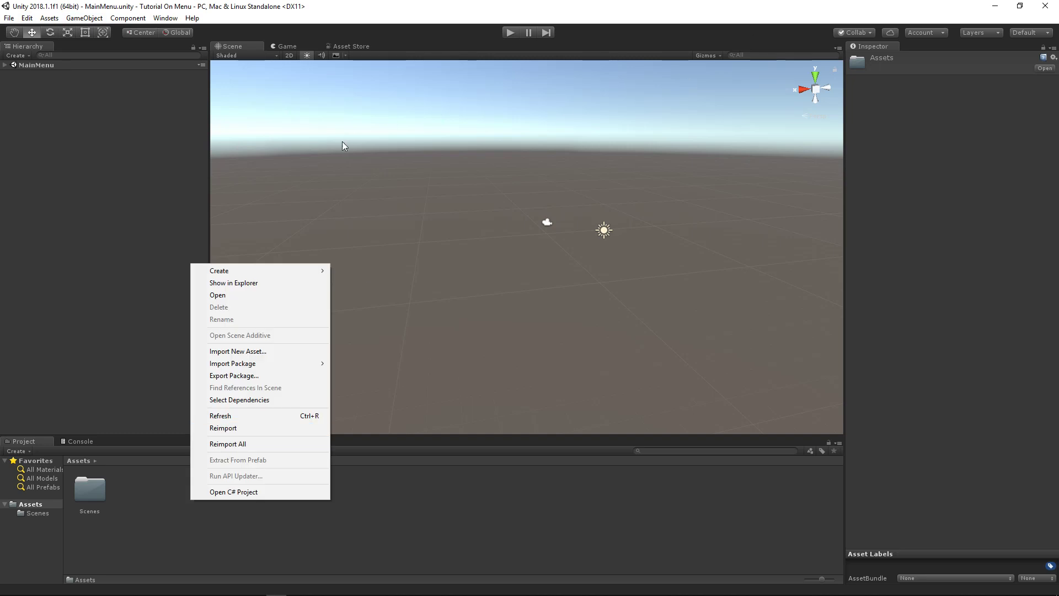
pyautogui.moveTo(297, 271)
pyautogui.click(139, 500)
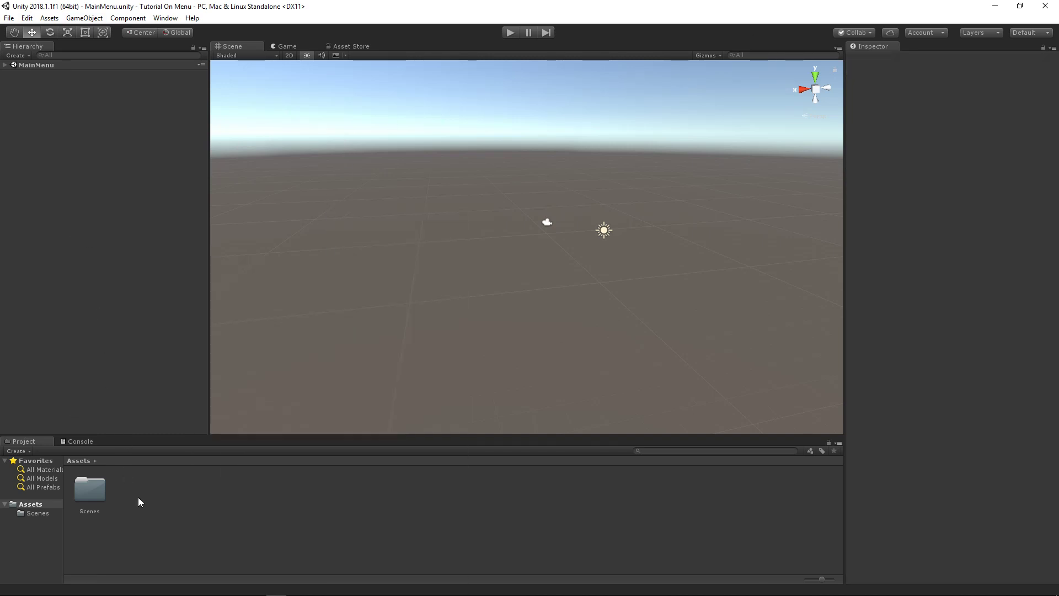
# Expand the MainMenu scene in the hierarchy and add a UI Image to it.
pyautogui.rightClick(97, 263)
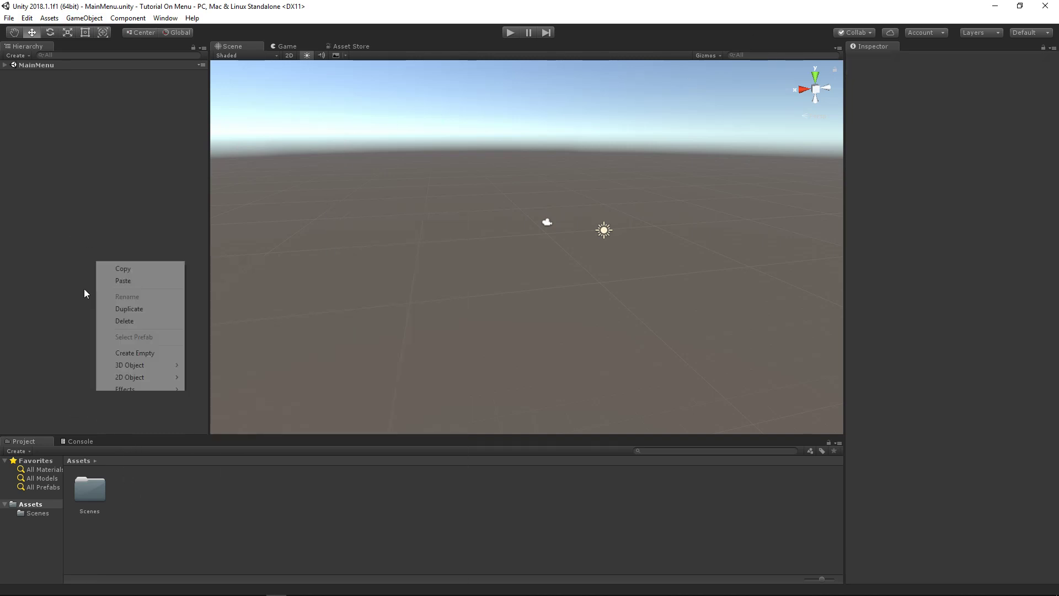
pyautogui.click(6, 65)
pyautogui.rightClick(98, 121)
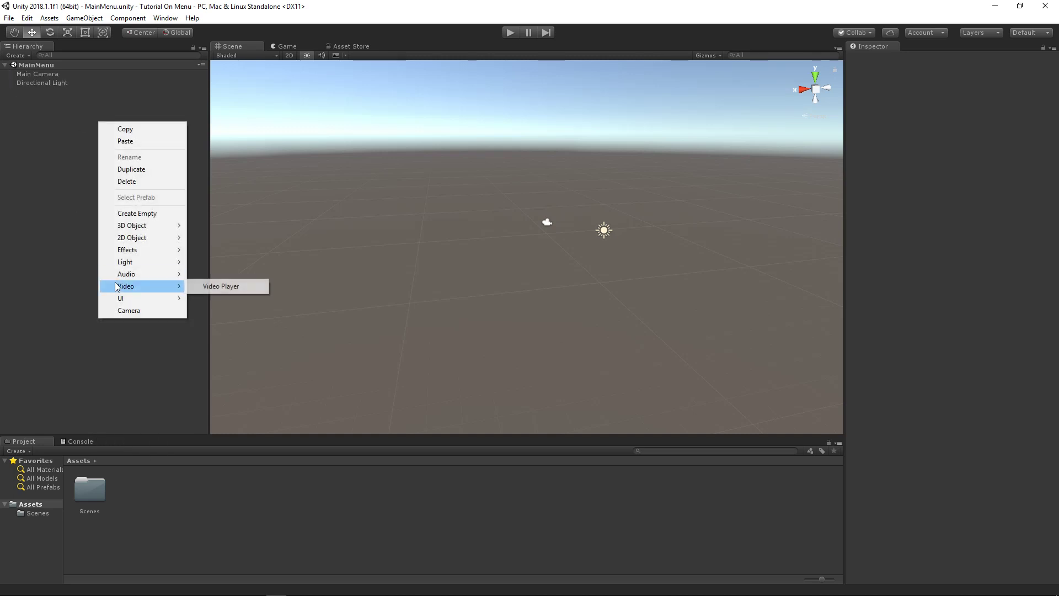
pyautogui.moveTo(160, 226)
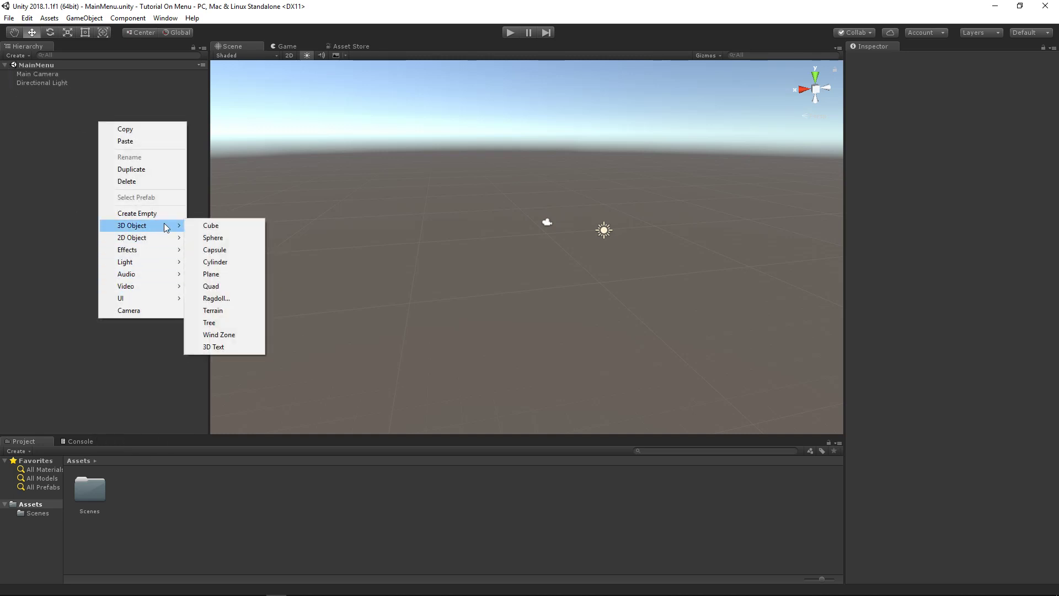
pyautogui.moveTo(156, 292)
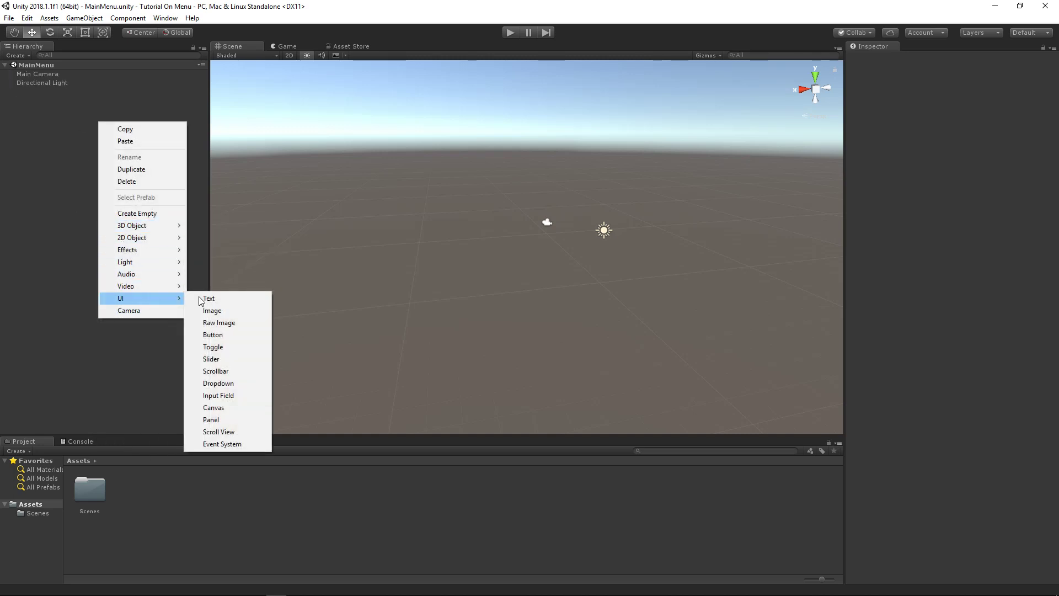
pyautogui.click(1, 227)
pyautogui.rightClick(59, 159)
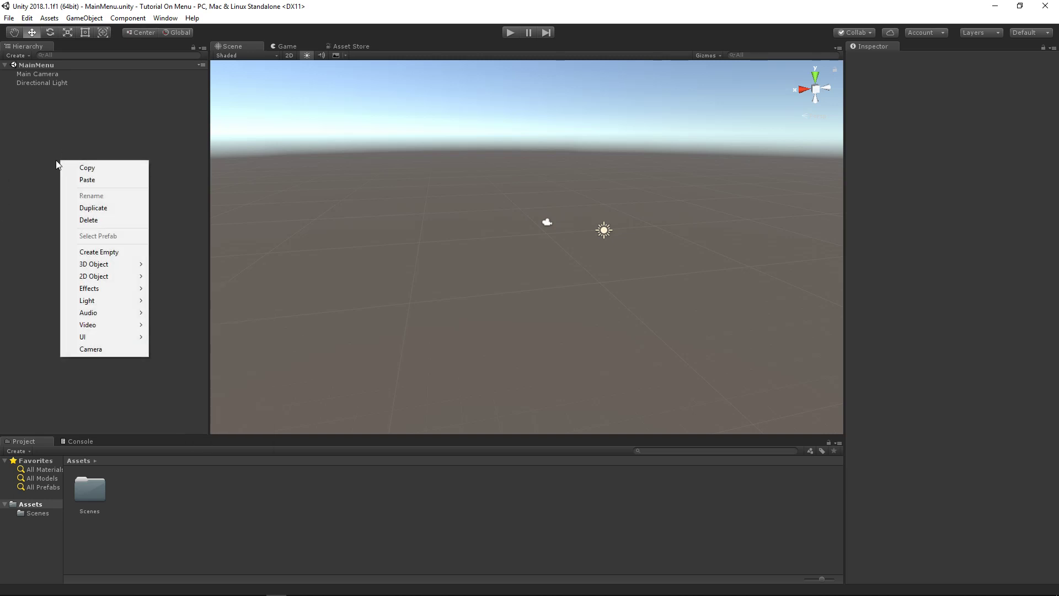
pyautogui.rightClick(41, 159)
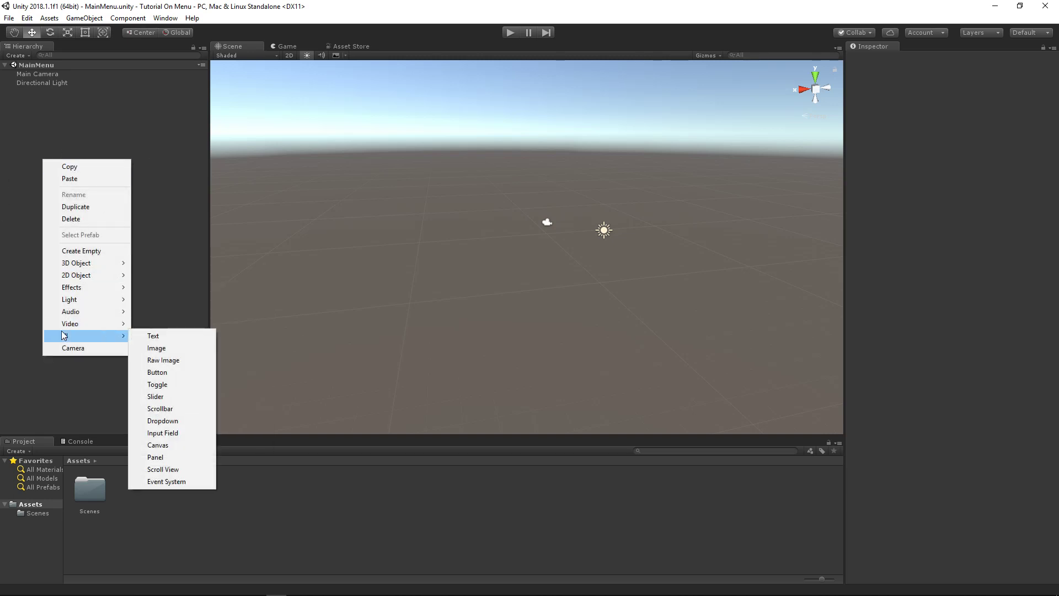
pyautogui.moveTo(70, 335)
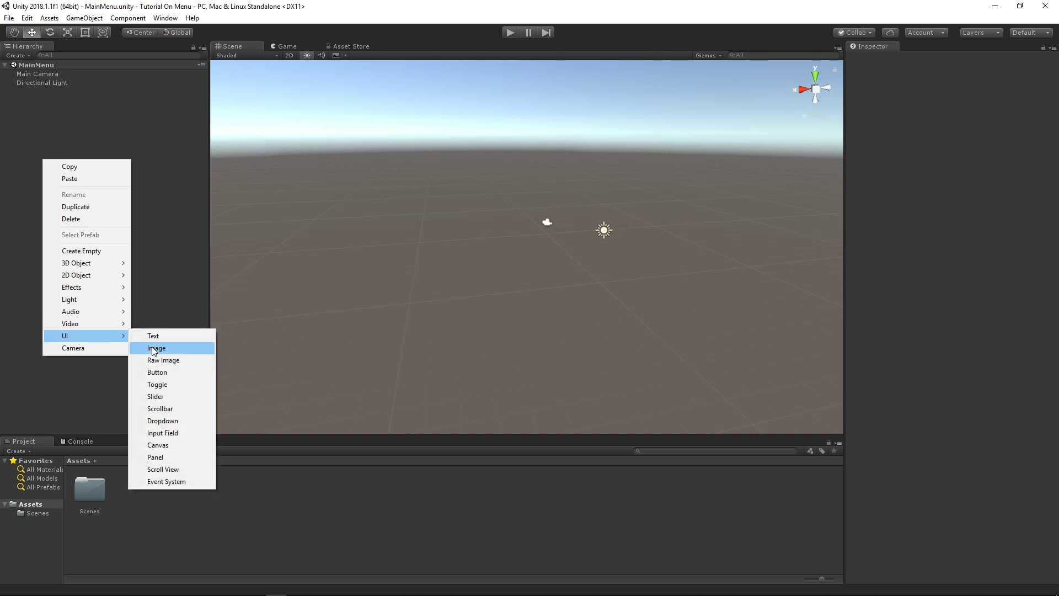
pyautogui.click(155, 348)
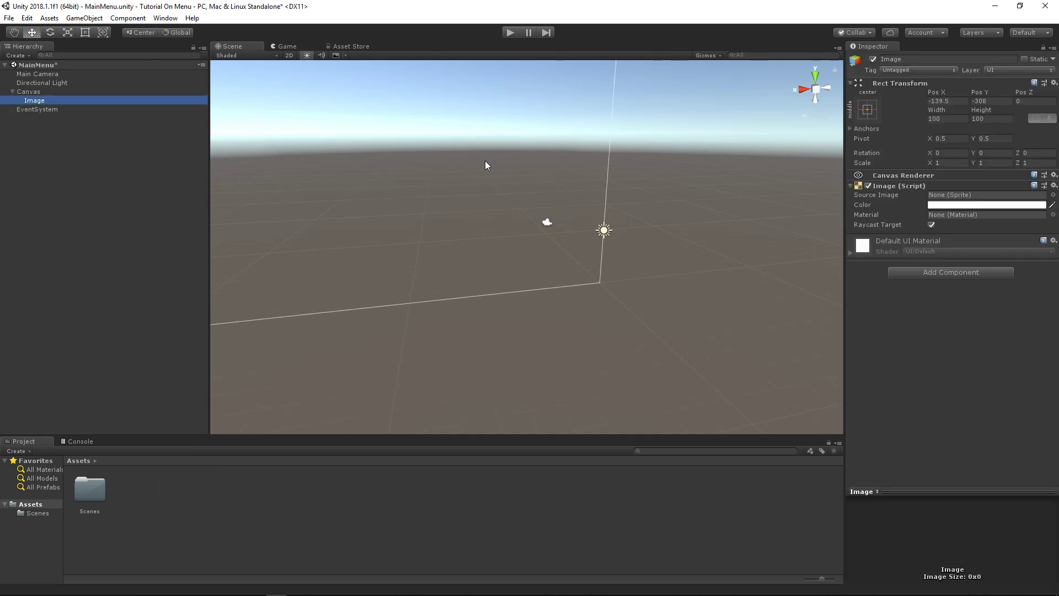
# Add a UI Raw Image as a child of the Canvas.
pyautogui.press('f')
pyautogui.moveTo(619, 248); pyautogui.dragTo(564, 164, button='right')
pyautogui.moveTo(554, 193); pyautogui.dragTo(501, 222, button='middle')
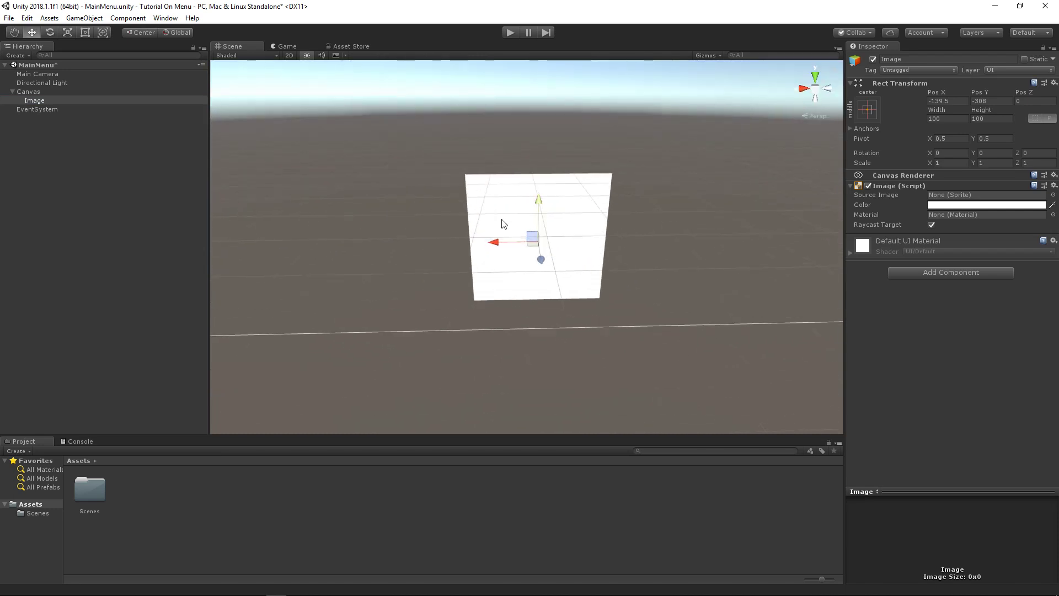
pyautogui.moveTo(501, 222); pyautogui.dragTo(712, 301, button='right')
pyautogui.scroll(-12, 676, 227)
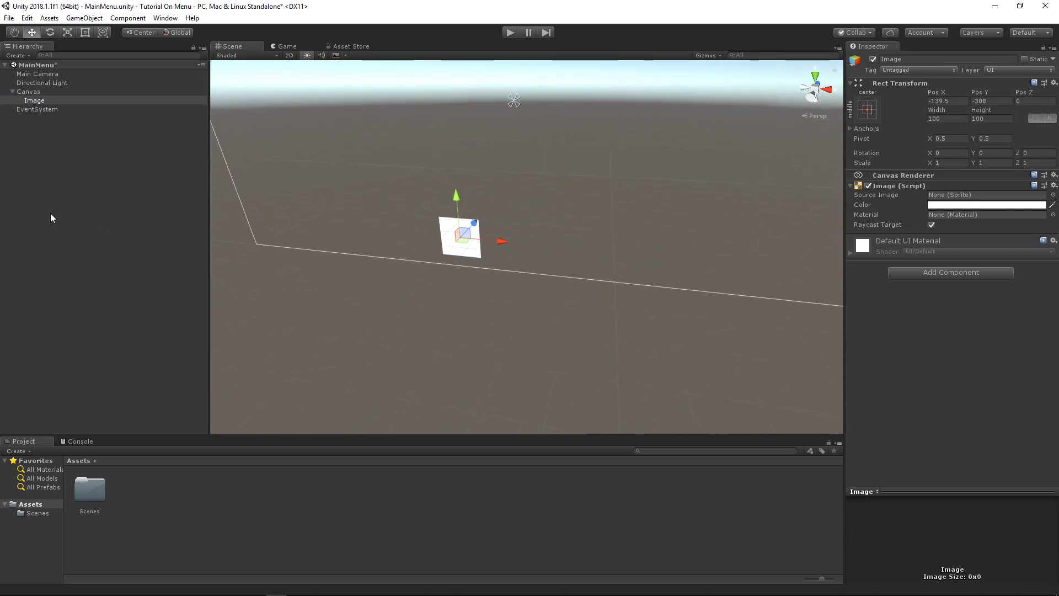
pyautogui.rightClick(31, 91)
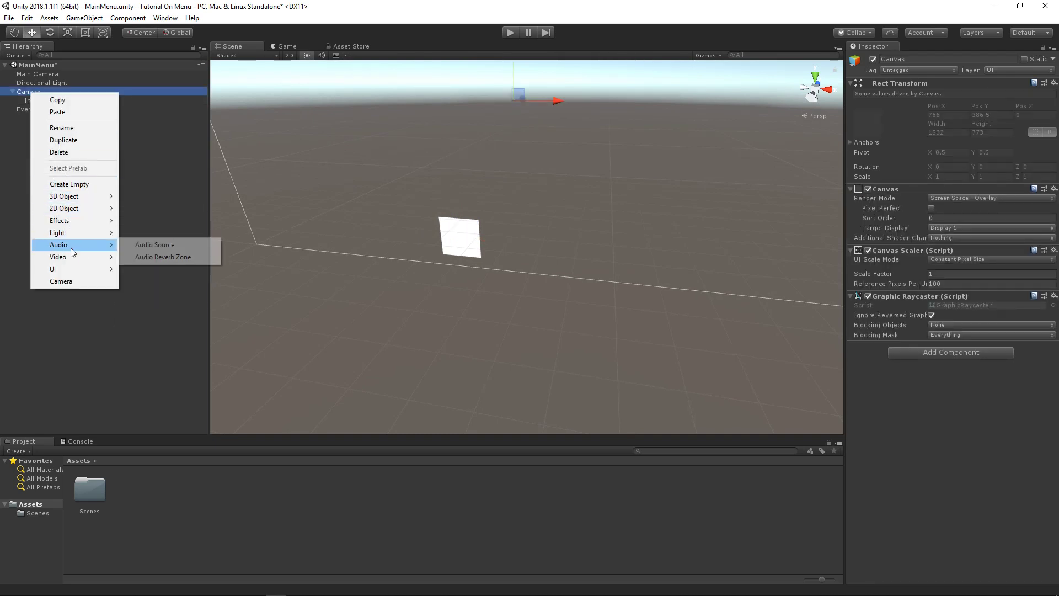
pyautogui.moveTo(73, 268)
pyautogui.click(147, 293)
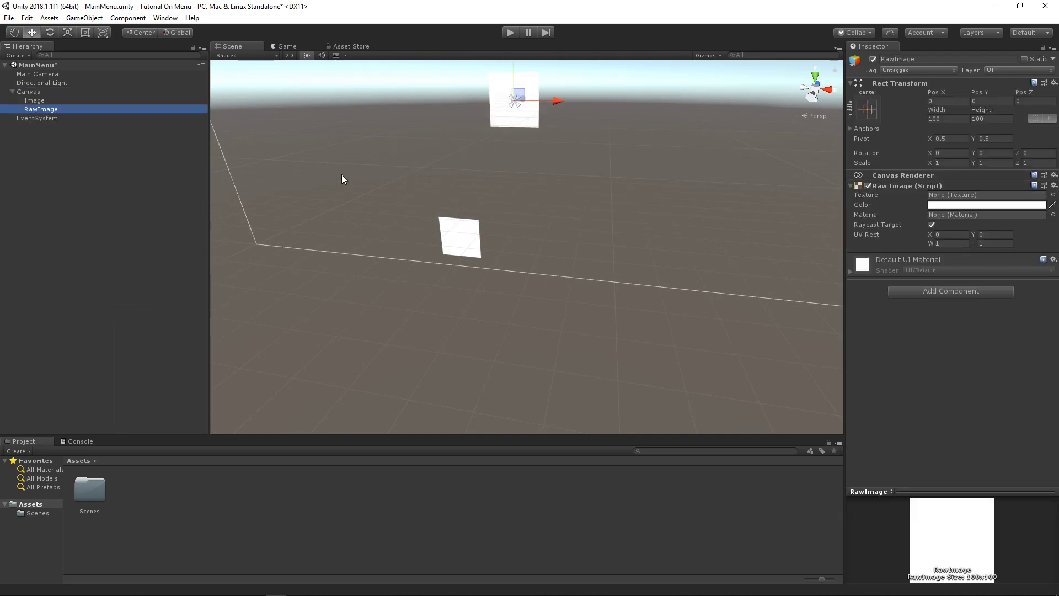
# Compare the component properties of the Image and RawImage objects and examine both on the canvas.
pyautogui.click(25, 101)
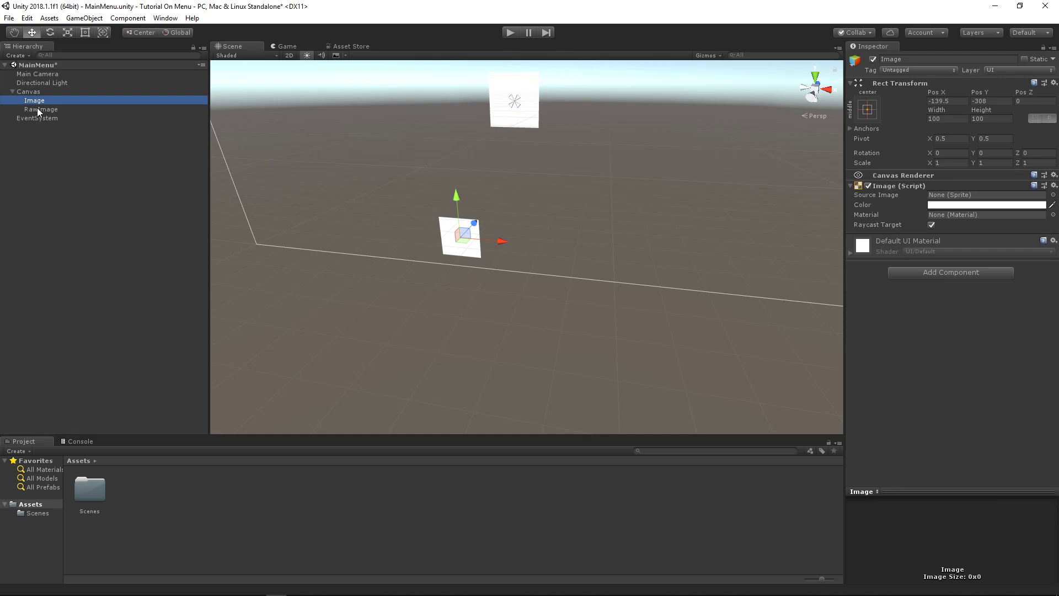
pyautogui.click(37, 109)
pyautogui.click(39, 101)
pyautogui.click(39, 109)
pyautogui.click(40, 102)
pyautogui.click(40, 109)
pyautogui.press('f')
pyautogui.keyDown('alt'); pyautogui.moveTo(432, 171); pyautogui.dragTo(509, 161); pyautogui.keyUp('alt')
pyautogui.press('s')
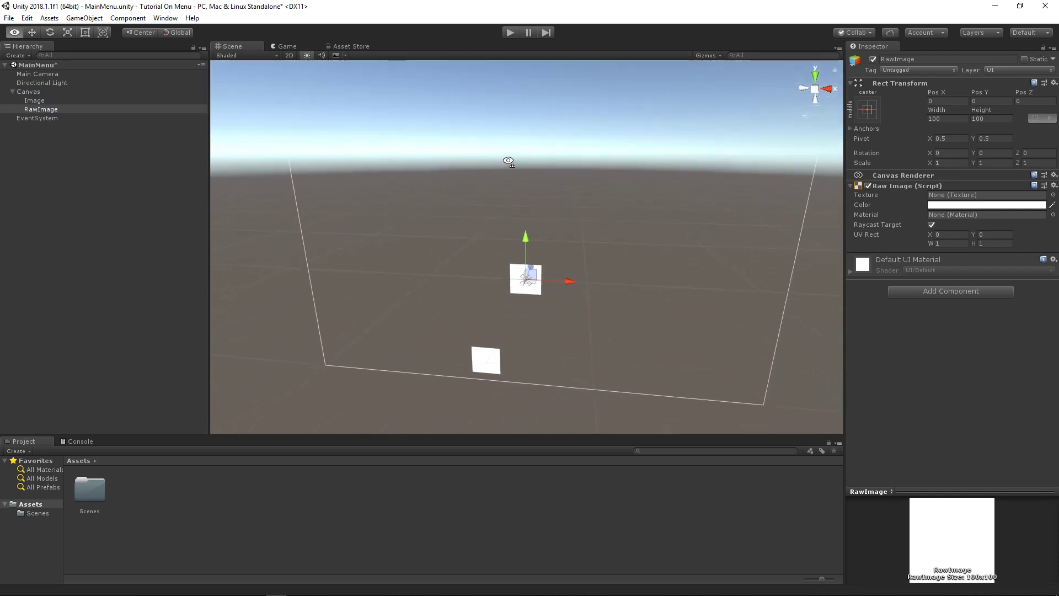
# Try the Background texture on the RawImage stretched to about 152 by 361, and delete the RawImage.
pyautogui.click(1053, 196)
pyautogui.click(259, 232)
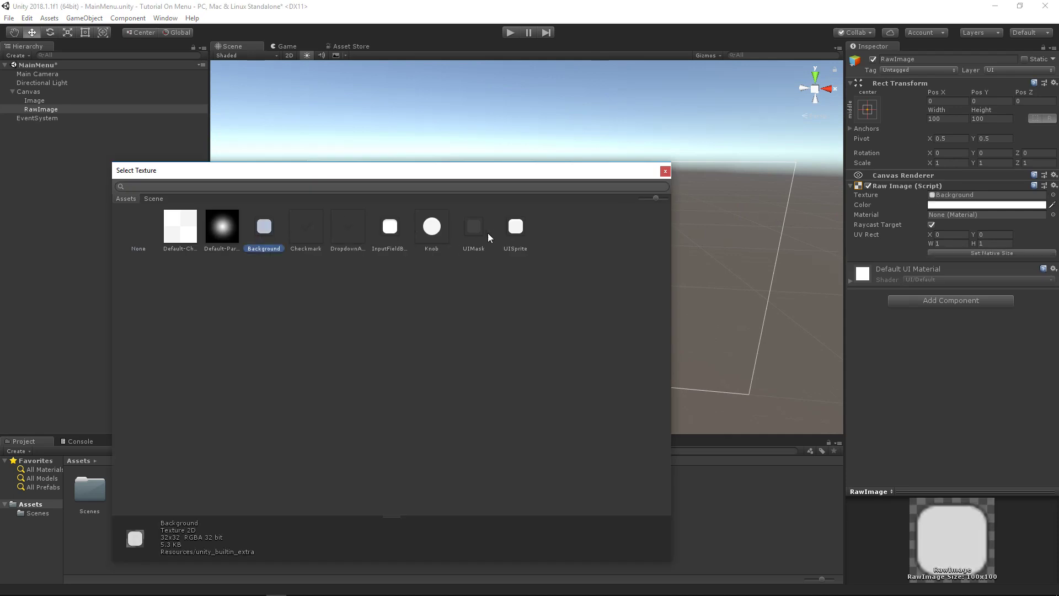
pyautogui.doubleClick(256, 227)
pyautogui.keyDown('alt'); pyautogui.moveTo(684, 270); pyautogui.dragTo(499, 134); pyautogui.keyUp('alt')
pyautogui.press('t')
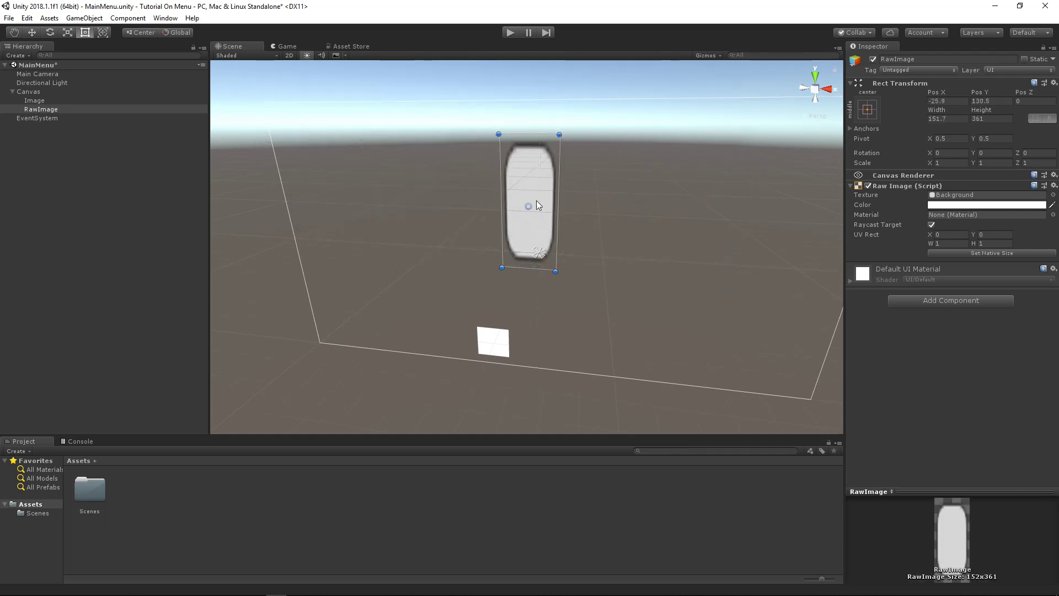
pyautogui.press('Delete')
# Set the source image of the Canvas's Image object to the InputFieldBackground sprite.
pyautogui.click(32, 99)
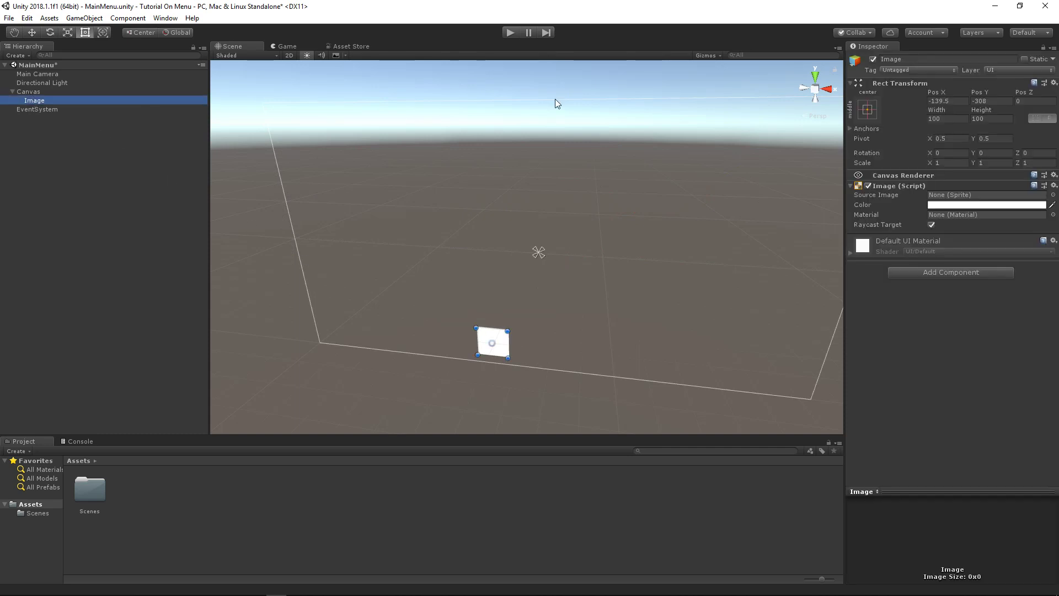
pyautogui.click(1053, 195)
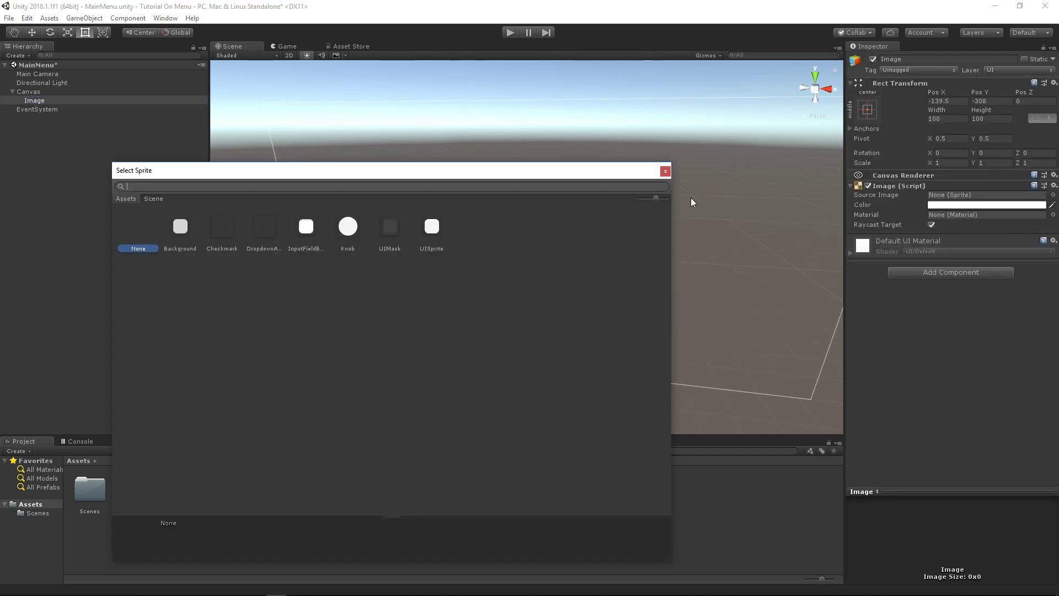
pyautogui.doubleClick(302, 229)
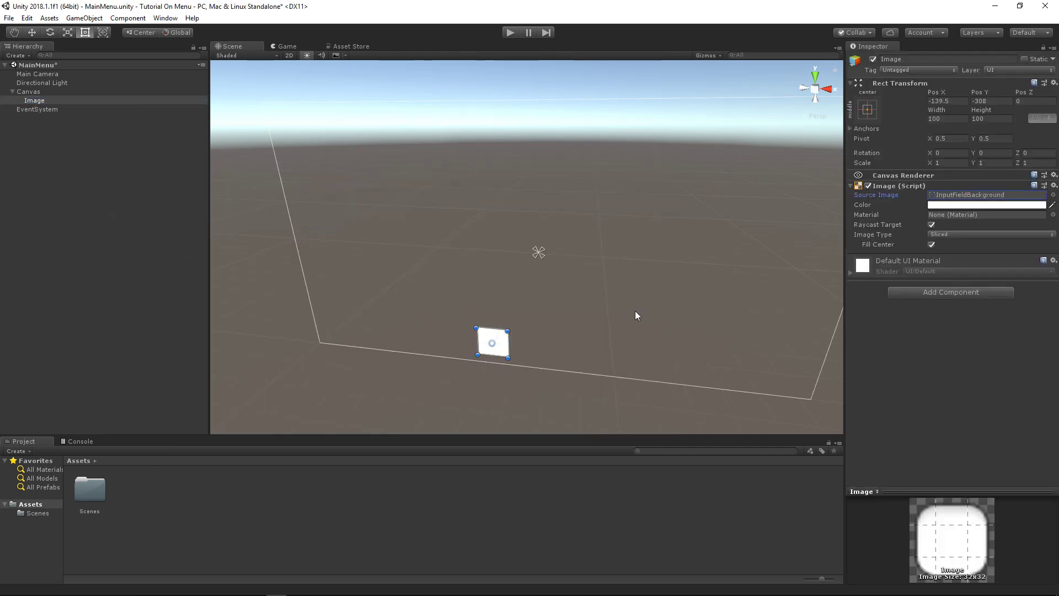
# Try the Background sprite as the Image's source, stretching the Image to about 468 by 625.
pyautogui.click(1053, 196)
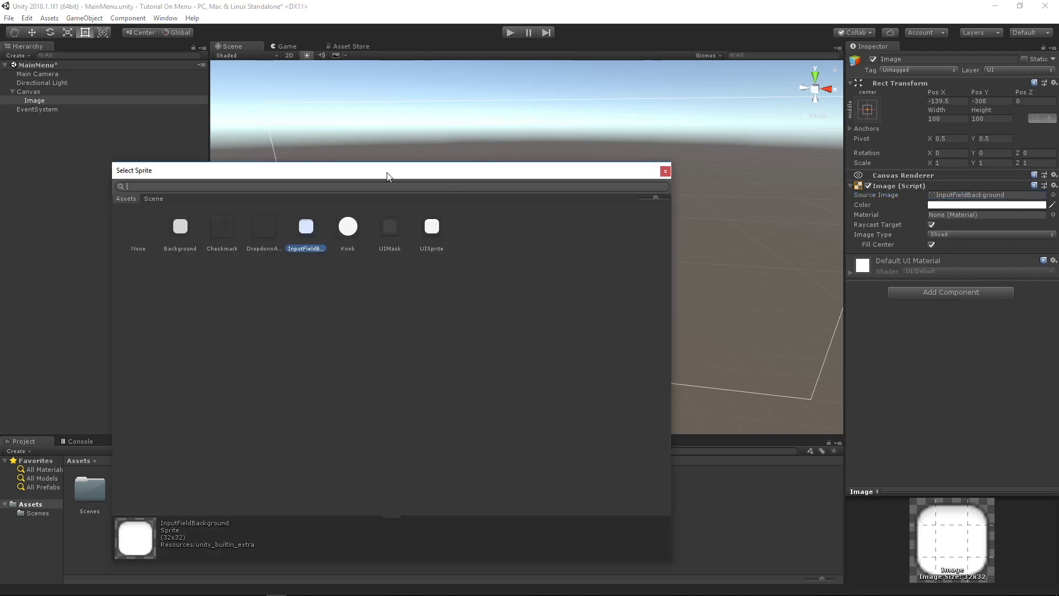
pyautogui.doubleClick(174, 226)
pyautogui.moveTo(508, 330); pyautogui.dragTo(654, 155)
pyautogui.click(688, 190)
pyautogui.moveTo(688, 190); pyautogui.dragTo(716, 191, button='right')
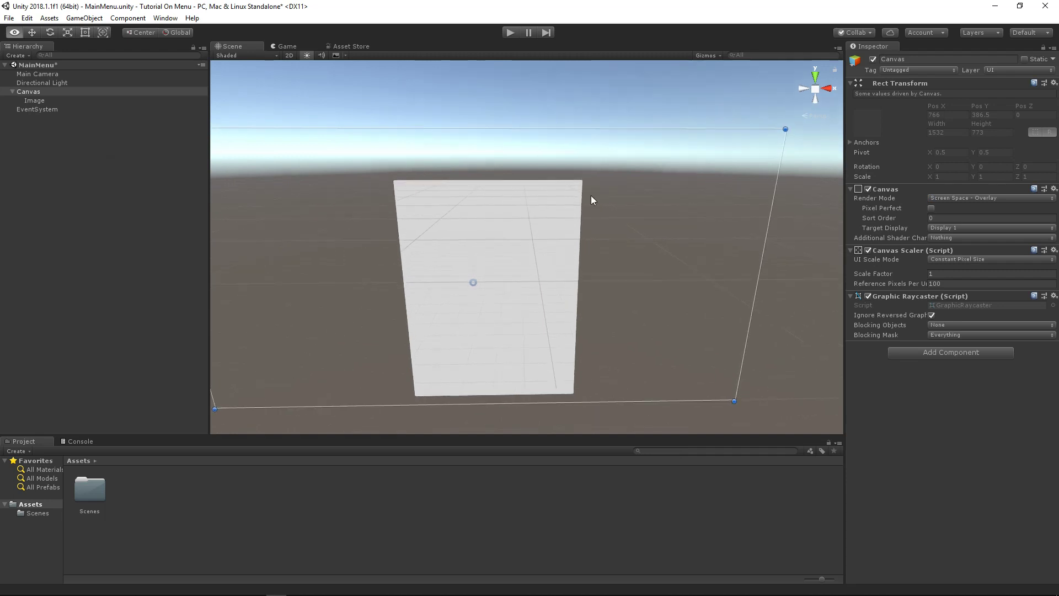
# Clear the Image's source sprite and set its color to black.
pyautogui.click(571, 221)
pyautogui.click(937, 196)
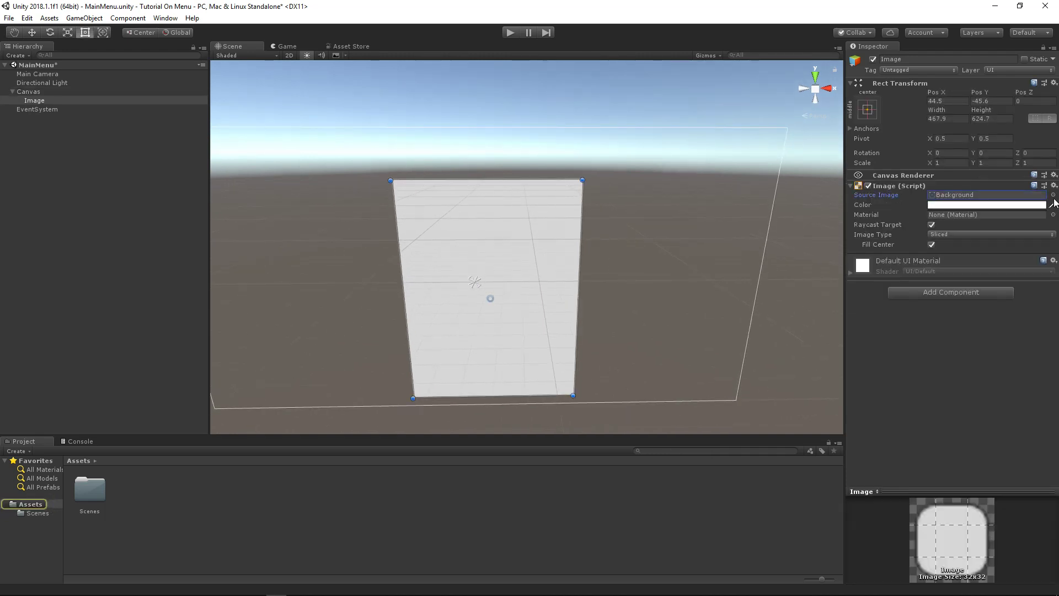
pyautogui.press('Delete')
pyautogui.click(1005, 207)
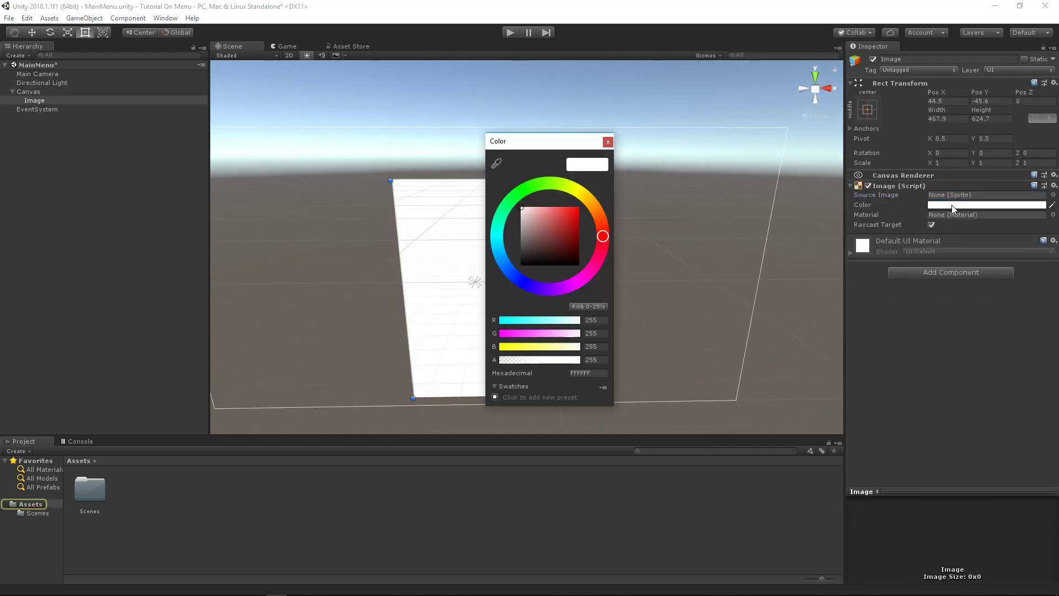
pyautogui.moveTo(530, 244); pyautogui.dragTo(419, 311)
pyautogui.click(608, 141)
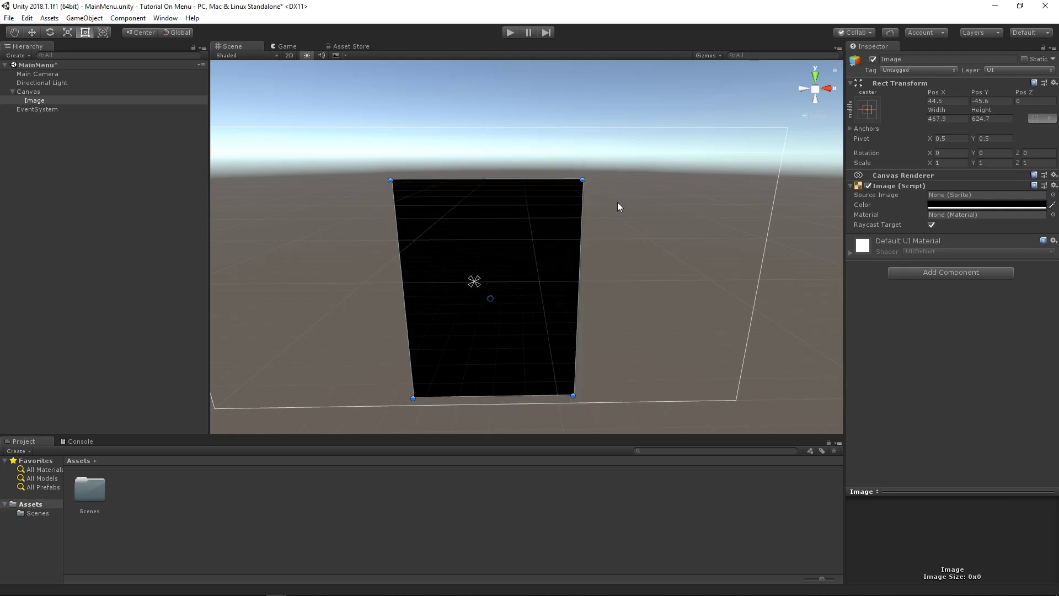
# Enlarge the black Image beyond the Canvas on all sides, to about 4727 by 2479.
pyautogui.press('f')
pyautogui.moveTo(458, 159); pyautogui.dragTo(188, 92)
pyautogui.scroll(-8, 525, 210)
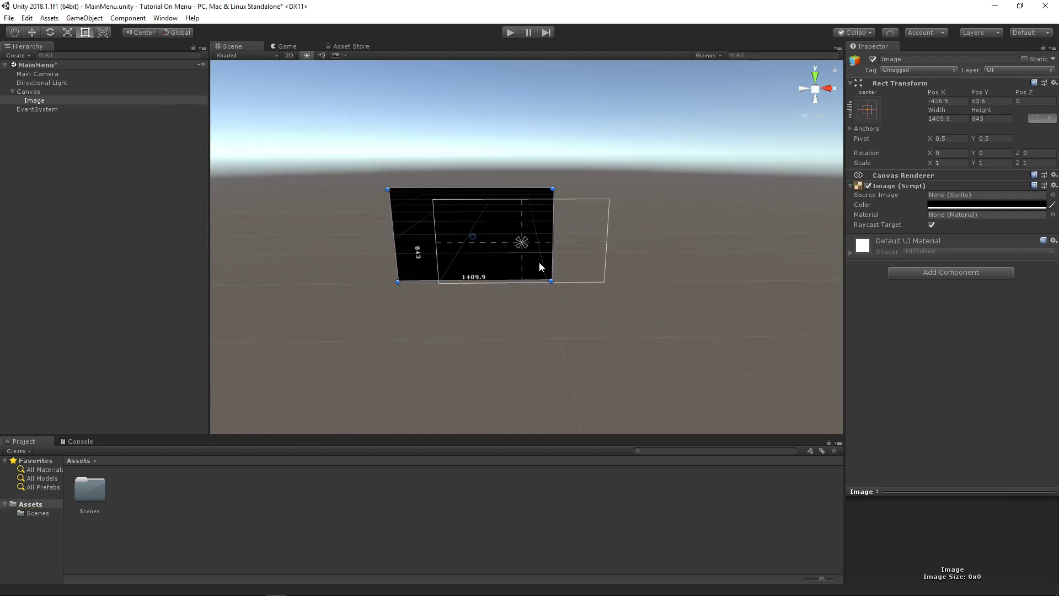
pyautogui.moveTo(770, 353); pyautogui.dragTo(775, 360)
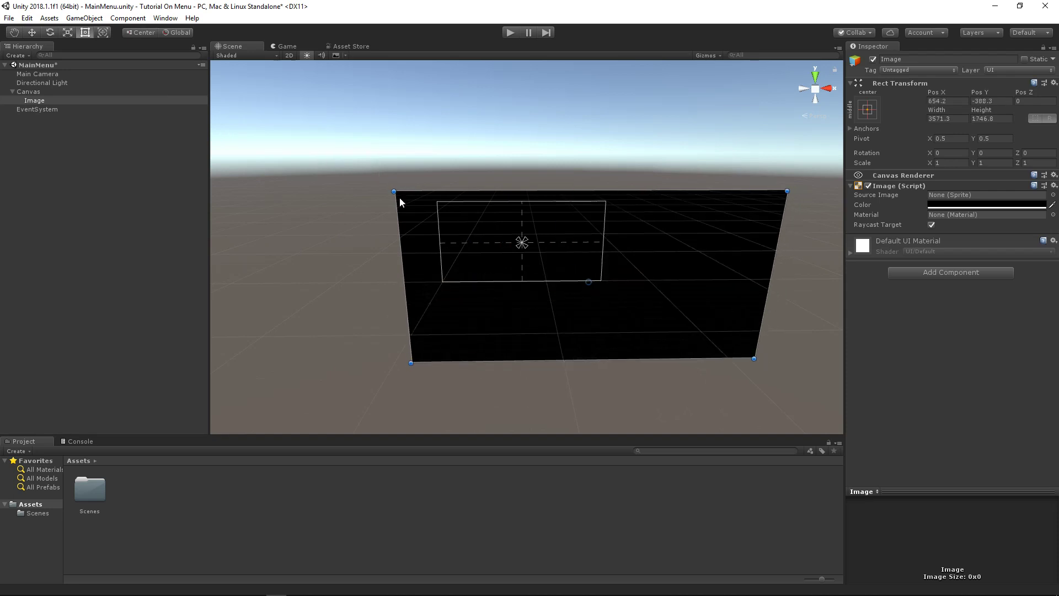
pyautogui.moveTo(392, 182); pyautogui.dragTo(245, 100)
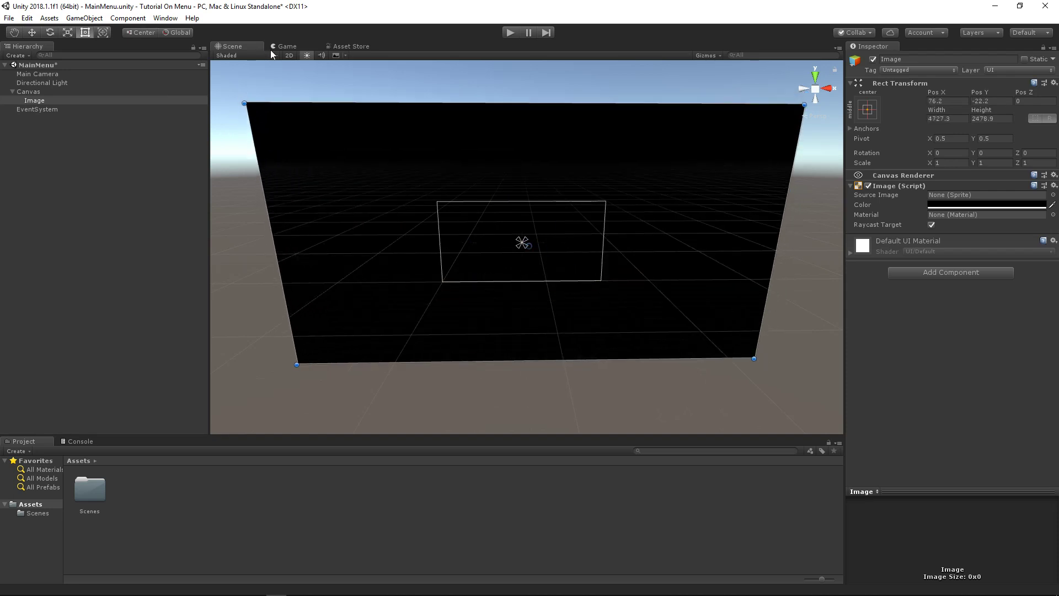
# Compare how the oversized black Image covers the screen in the Game view and the Scene view.
pyautogui.click(271, 49)
pyautogui.click(232, 44)
pyautogui.moveTo(534, 185); pyautogui.dragTo(473, 185, button='right')
pyautogui.scroll(2, 473, 186)
pyautogui.scroll(3, 473, 189)
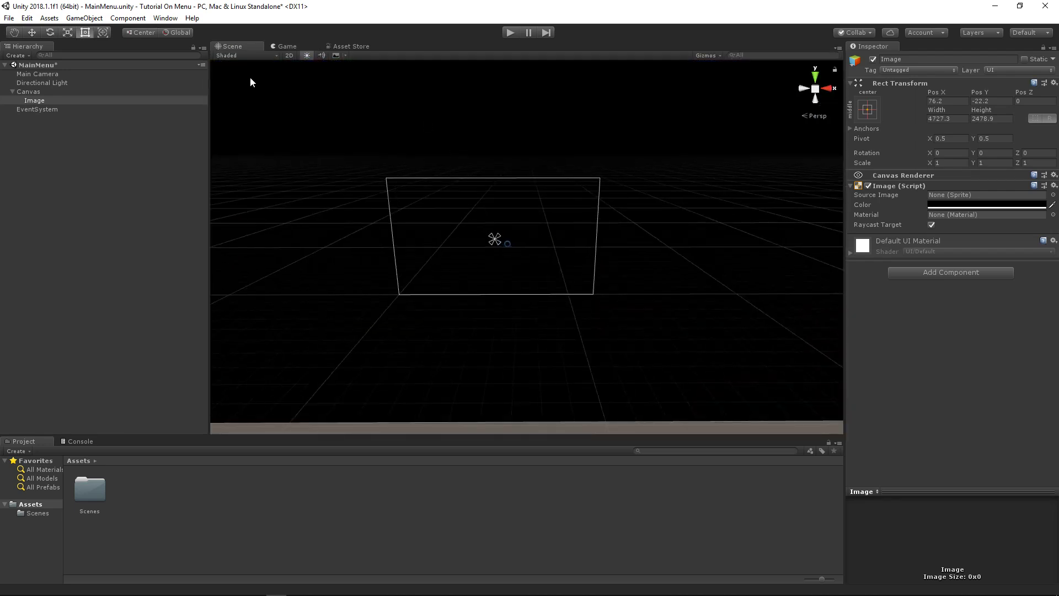
pyautogui.click(287, 46)
pyautogui.rightClick(296, 47)
pyautogui.click(248, 44)
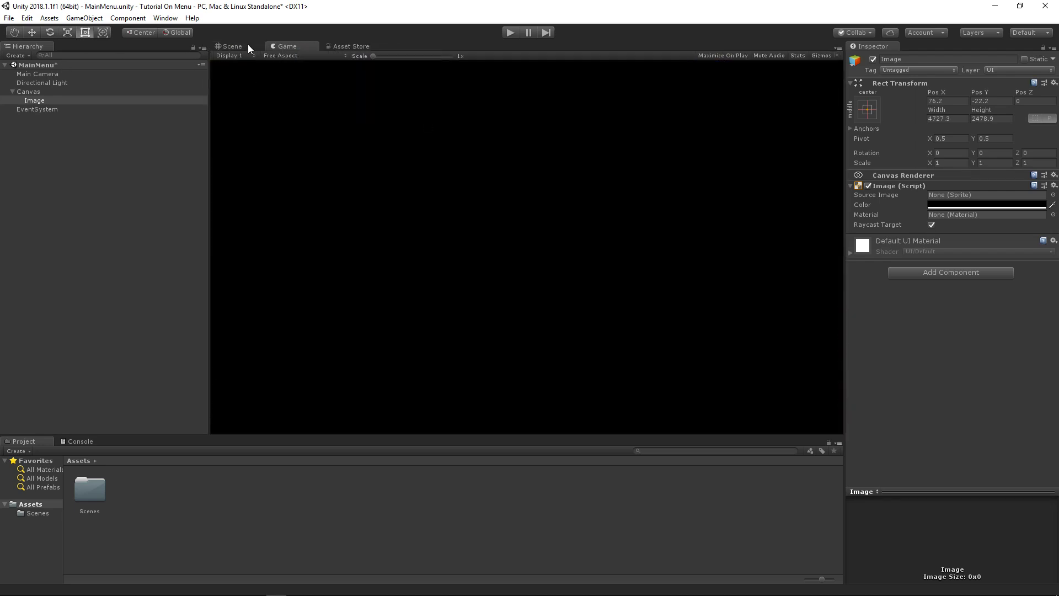
pyautogui.click(248, 47)
# Reduce the Image's height to about 1687 from its upper edge and check its coverage in the maximized Game view.
pyautogui.moveTo(474, 180); pyautogui.dragTo(492, 148, button='right')
pyautogui.scroll(-2, 492, 148)
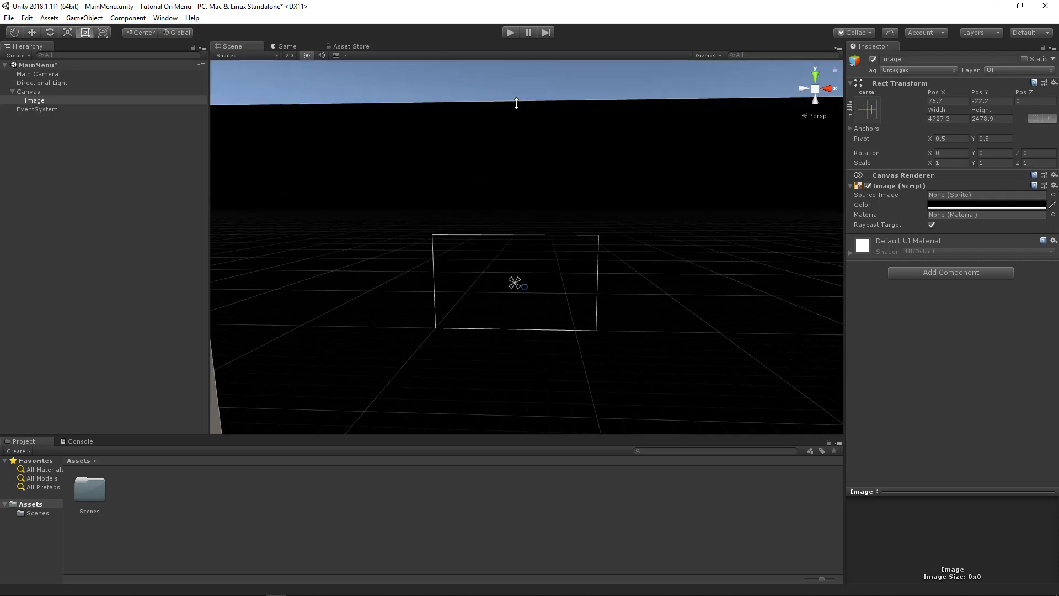
pyautogui.moveTo(516, 104); pyautogui.dragTo(516, 222)
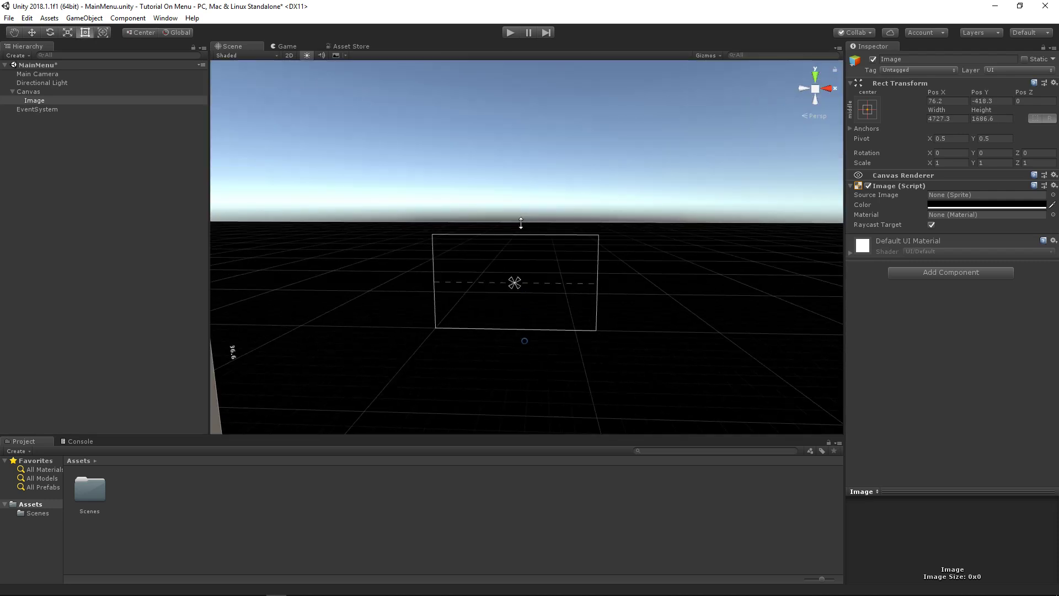
pyautogui.click(286, 49)
pyautogui.rightClick(287, 47)
pyautogui.click(319, 77)
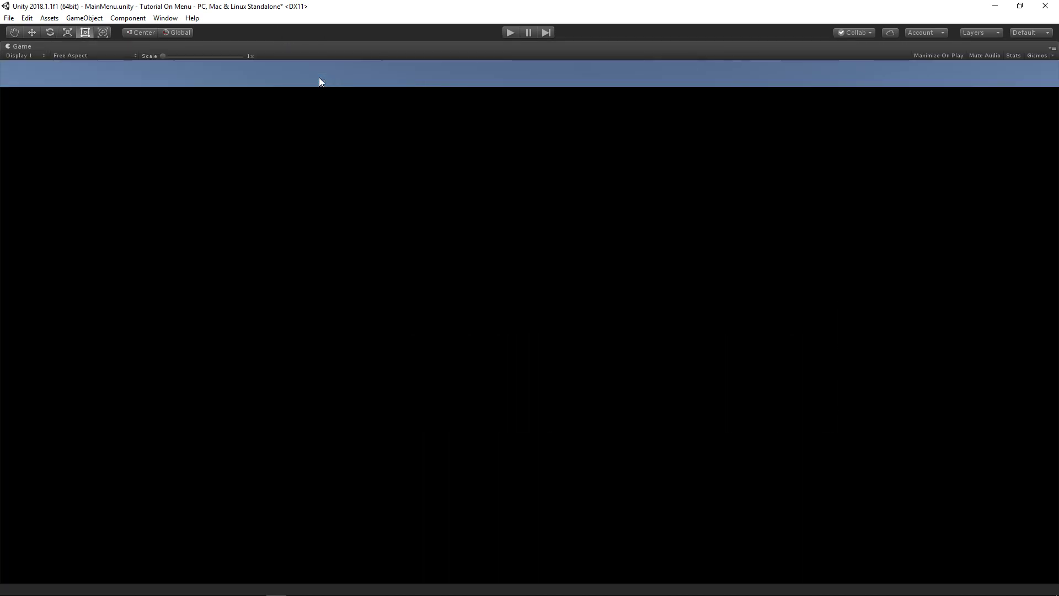
pyautogui.rightClick(12, 48)
pyautogui.click(141, 80)
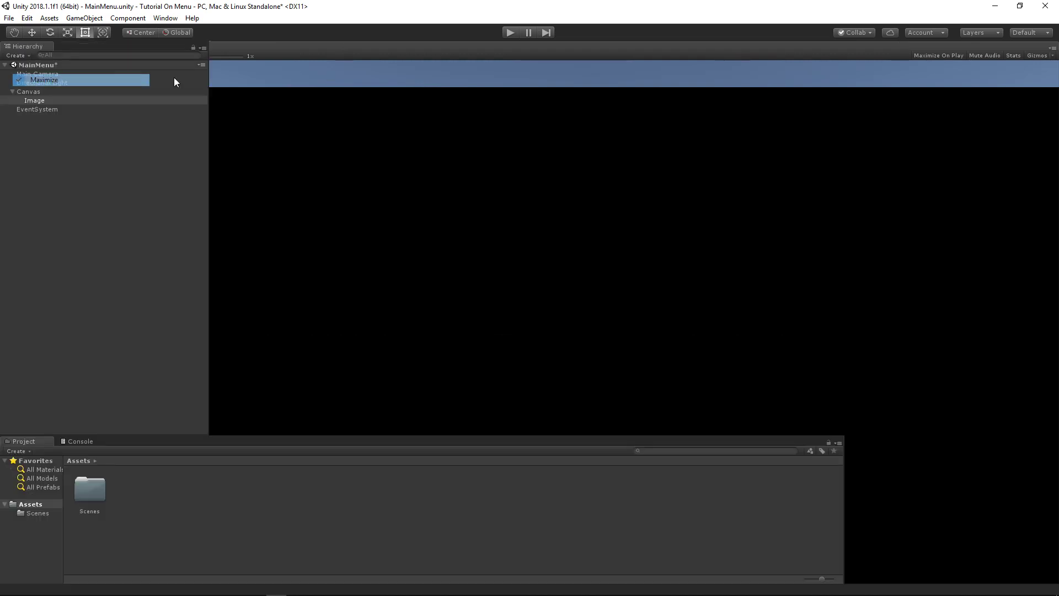
# Raise the Image's upper edge in the Scene view to a height of about 3285.
pyautogui.click(243, 47)
pyautogui.scroll(-5, 522, 182)
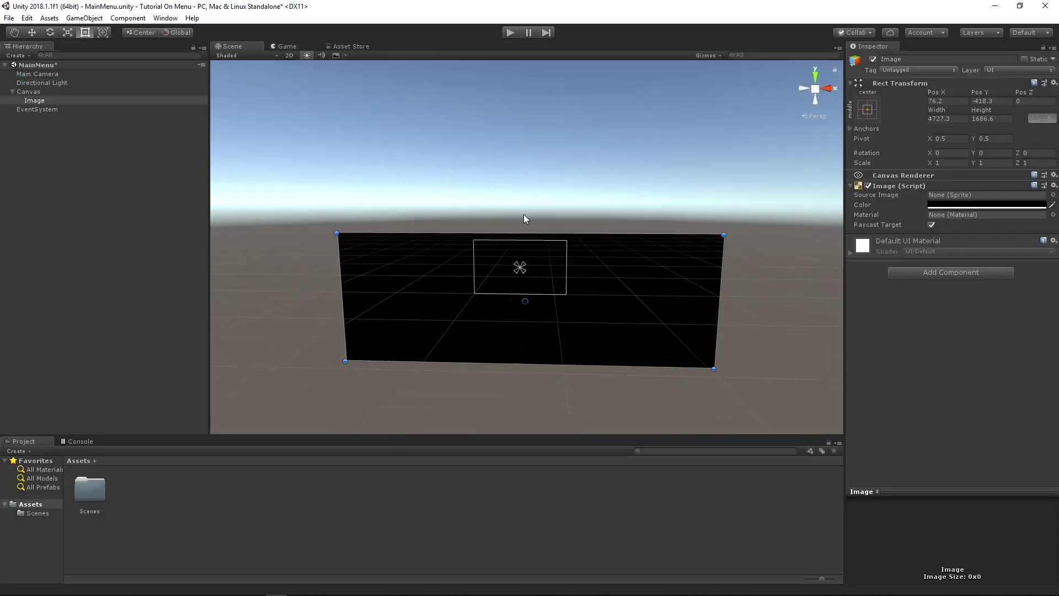
pyautogui.moveTo(534, 234); pyautogui.dragTo(539, 122)
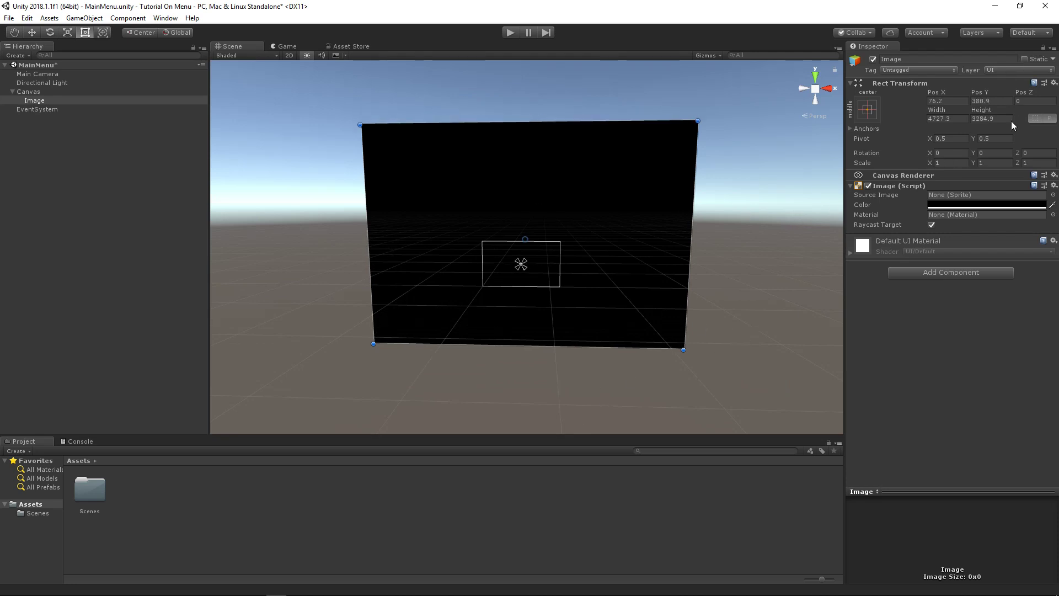
# Anchor the Image with the stretch preset in both directions and snap its corners to the Canvas corners.
pyautogui.click(867, 110)
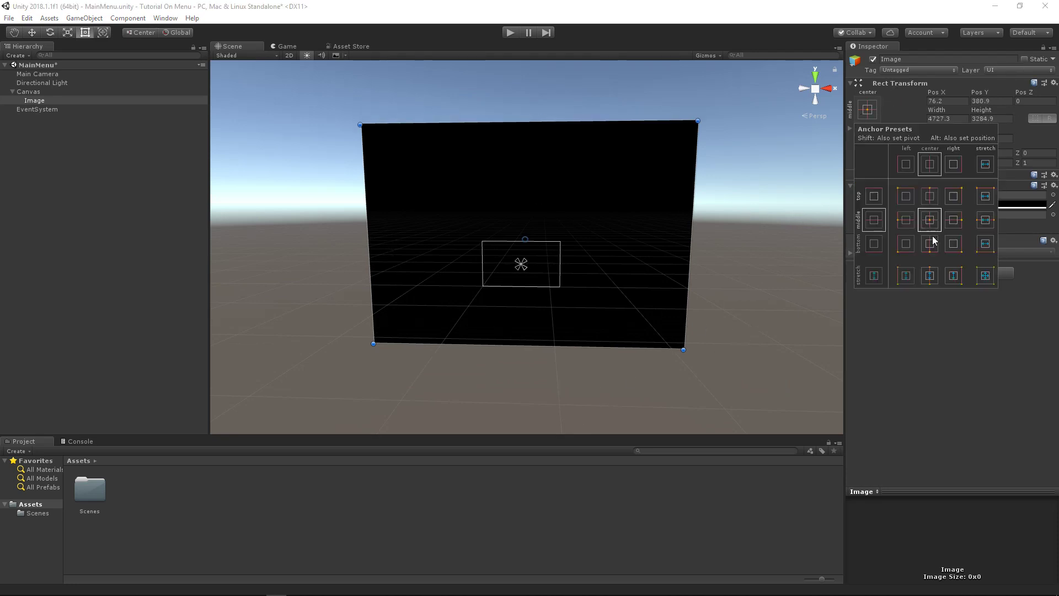
pyautogui.click(982, 277)
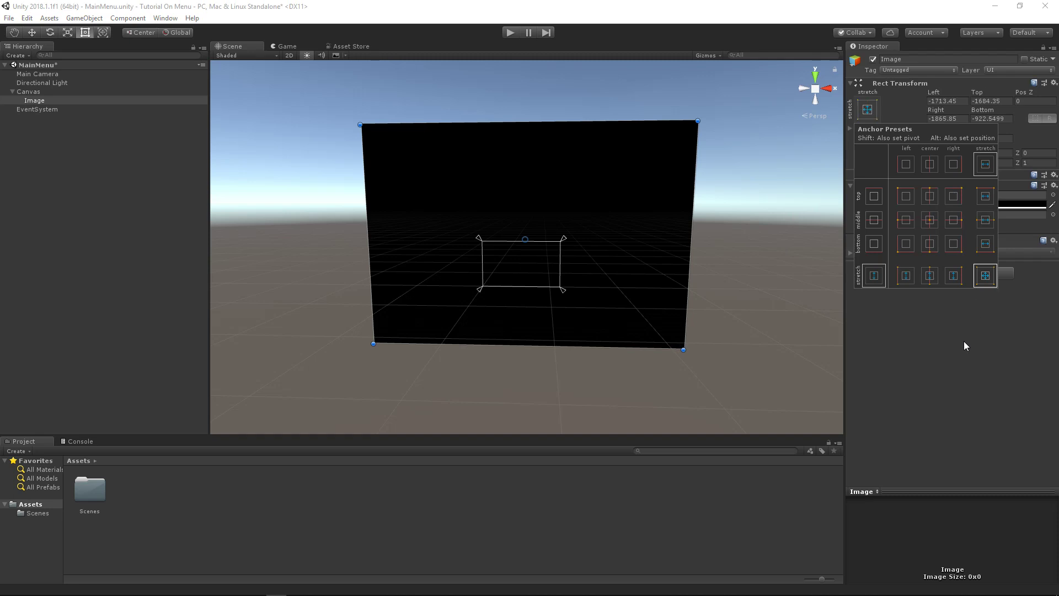
pyautogui.click(965, 344)
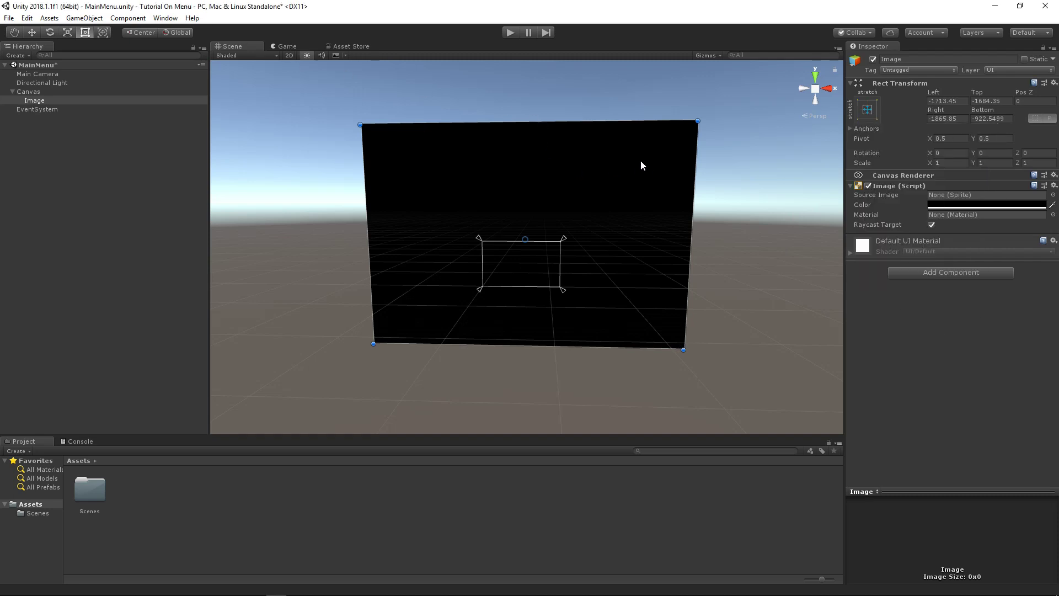
pyautogui.moveTo(600, 205); pyautogui.dragTo(559, 241)
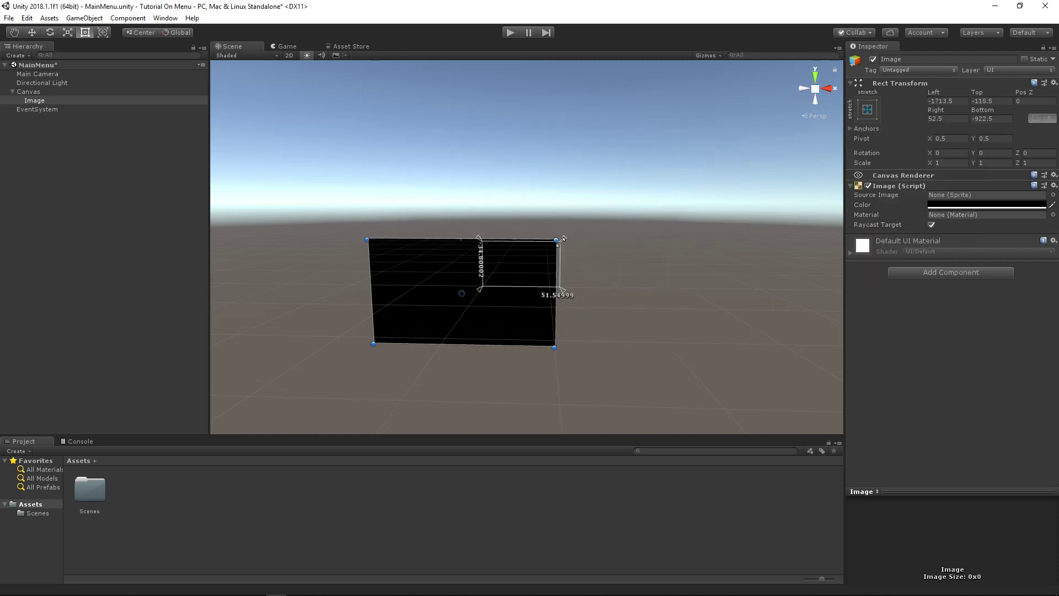
pyautogui.moveTo(373, 344); pyautogui.dragTo(481, 287)
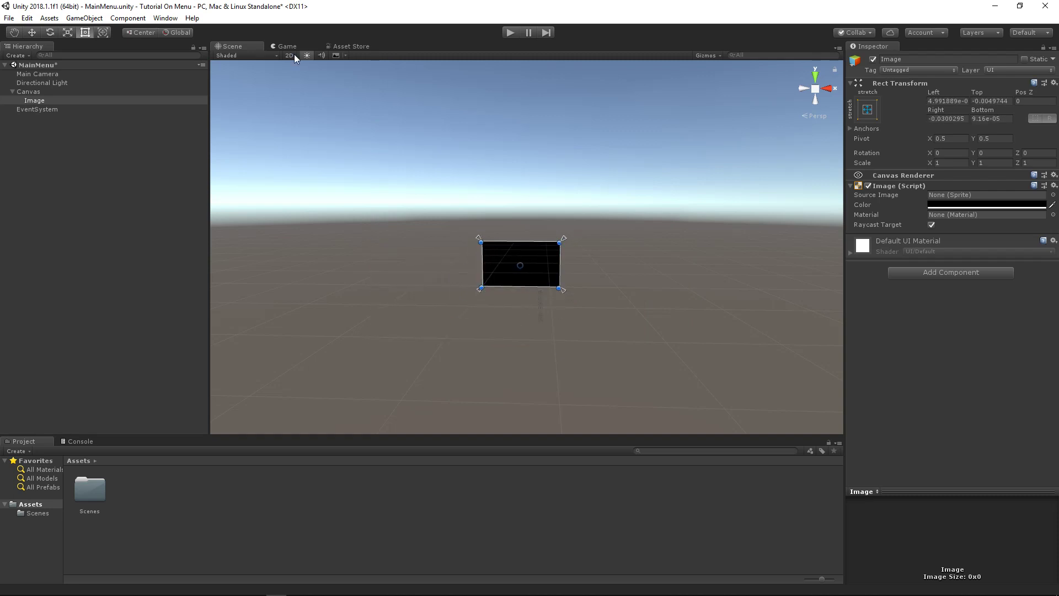
pyautogui.click(866, 110)
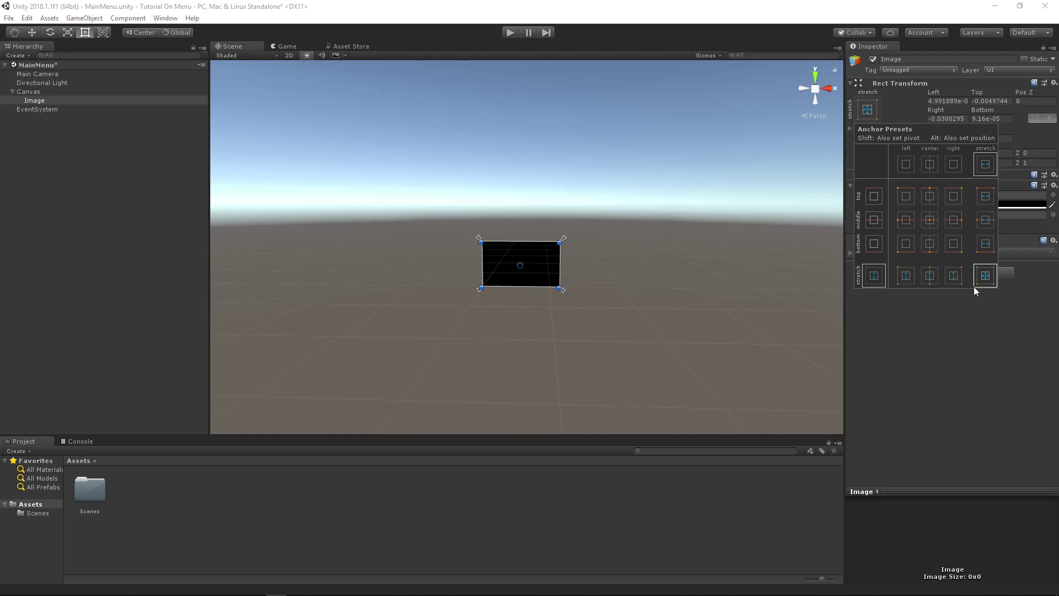
pyautogui.click(849, 298)
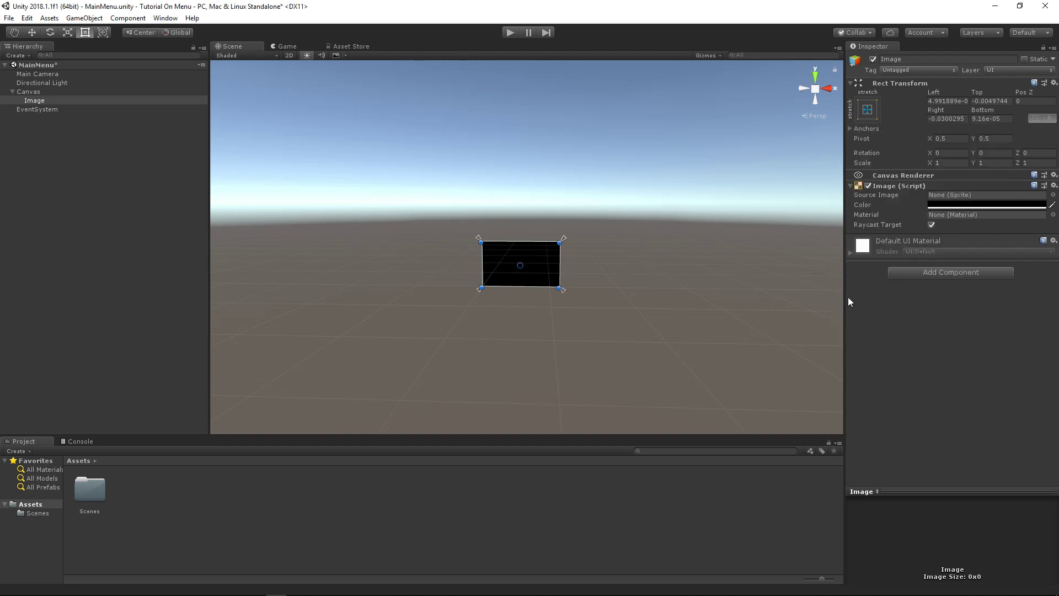
# Check the Canvas-sized black Image in the maximized Game view, and restore the normal layout.
pyautogui.click(307, 47)
pyautogui.rightClick(306, 47)
pyautogui.click(332, 85)
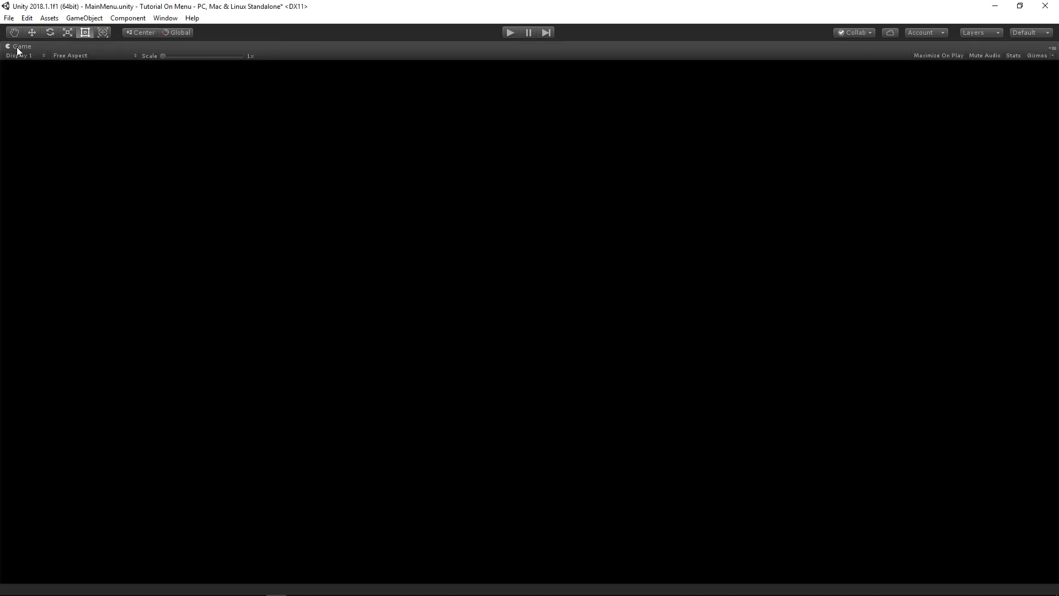
pyautogui.rightClick(18, 51)
pyautogui.click(41, 82)
# Rename the Canvas's Image object to Backround.
pyautogui.click(33, 92)
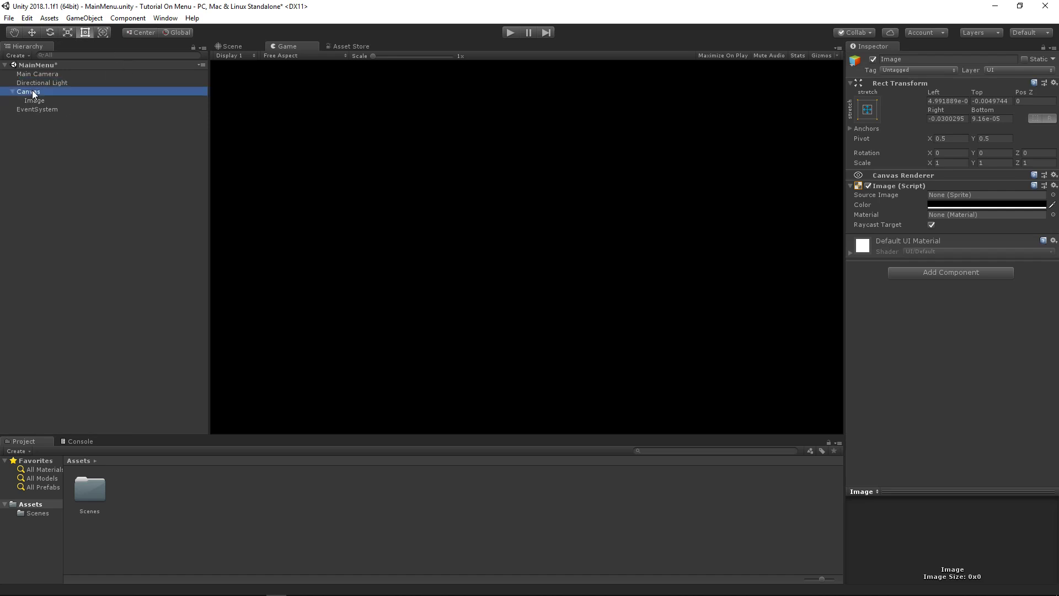
pyautogui.rightClick(33, 92)
pyautogui.click(22, 99)
pyautogui.click(22, 100)
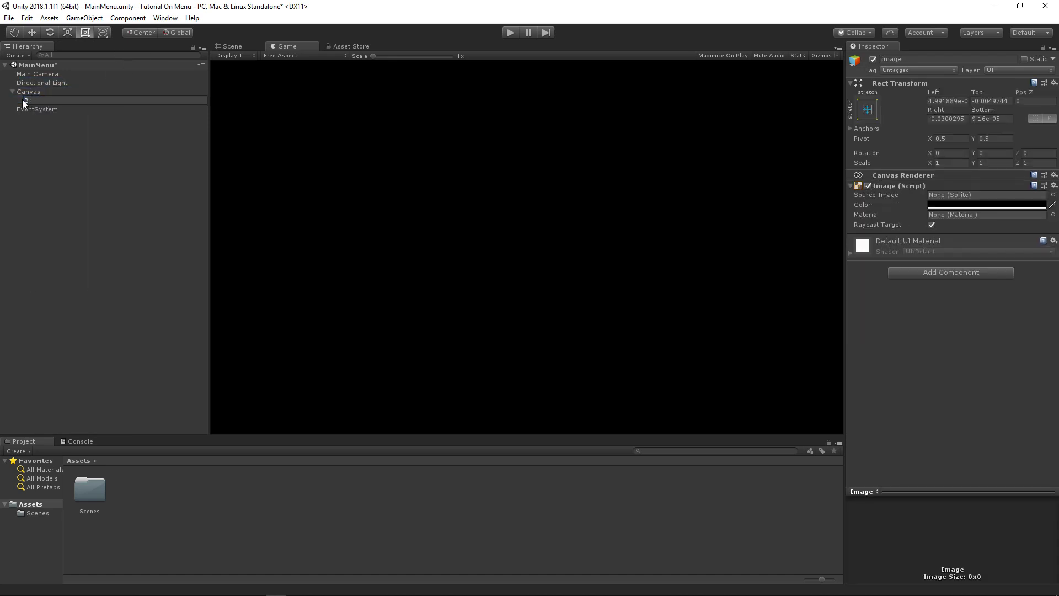
pyautogui.write('Backround')
pyautogui.press('Return')
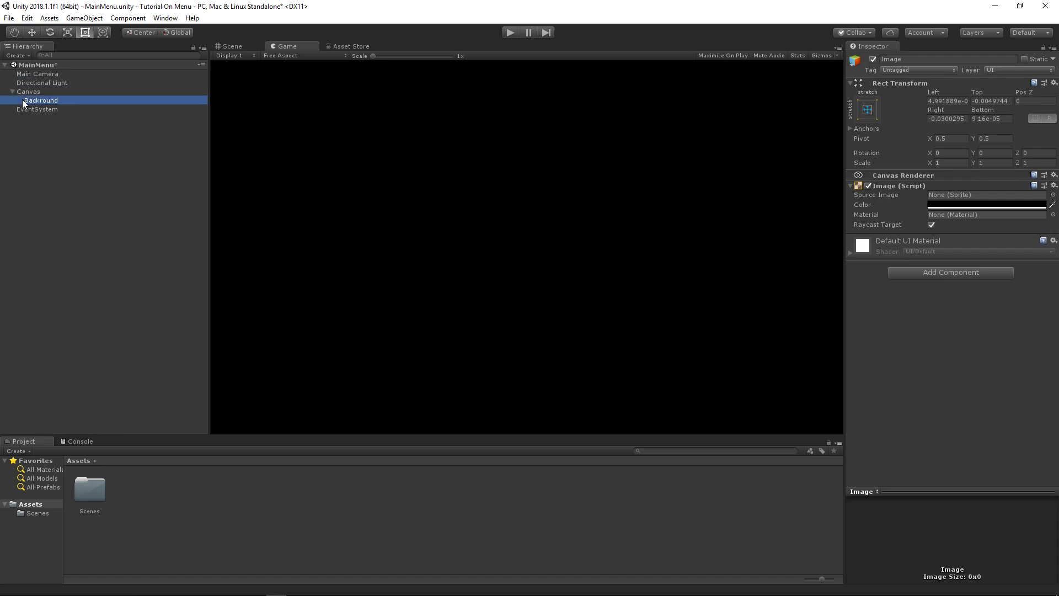
# Add a UI Text as a child of the Canvas and look through the fonts available for it.
pyautogui.click(29, 91)
pyautogui.rightClick(29, 92)
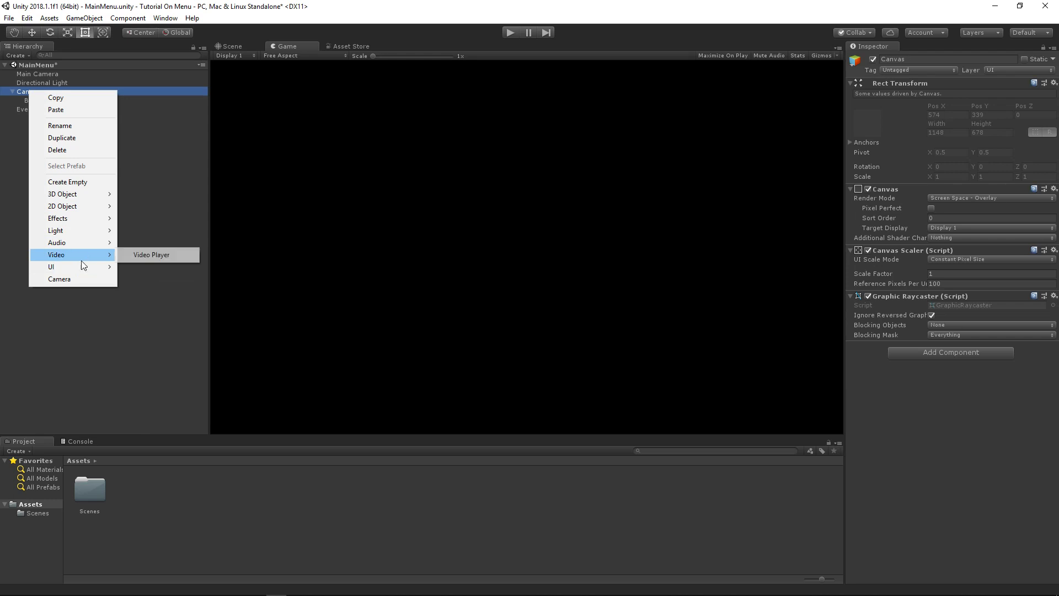
pyautogui.click(138, 267)
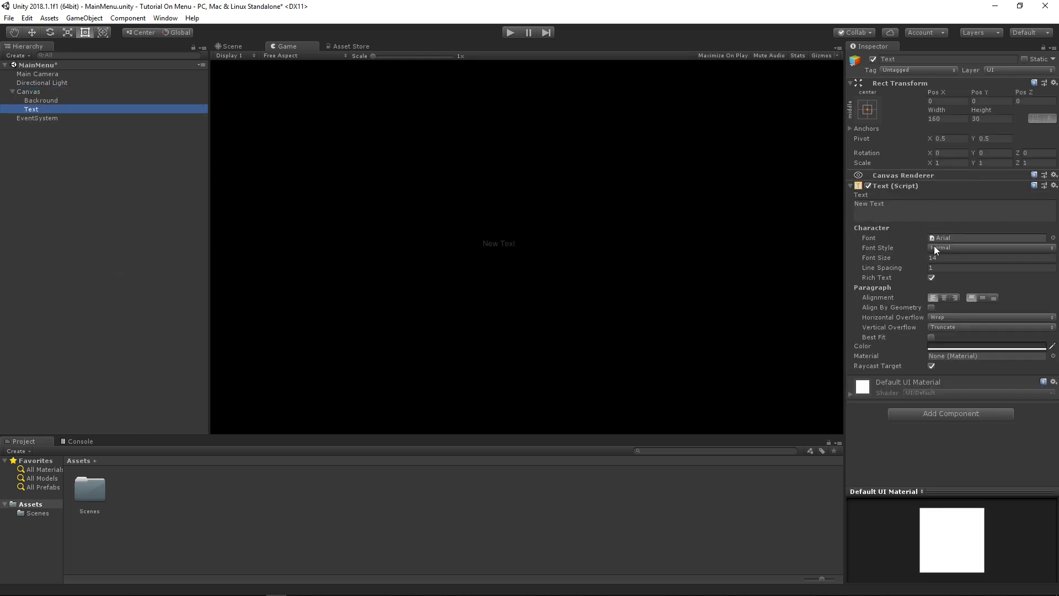
pyautogui.click(1053, 238)
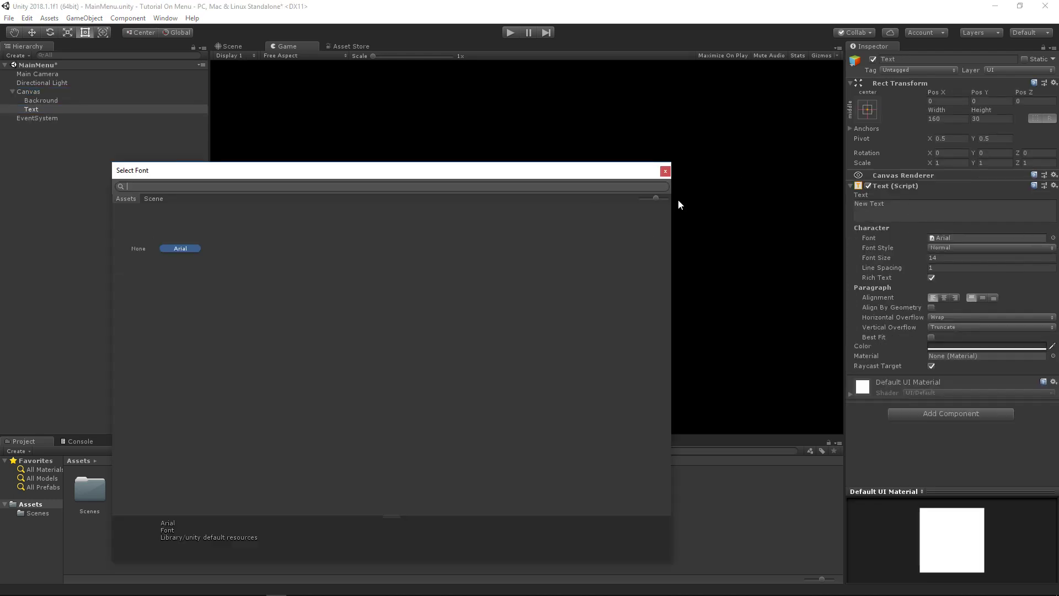
pyautogui.click(665, 172)
# Start importing the Utility standard asset package into the project's Assets folder.
pyautogui.rightClick(352, 481)
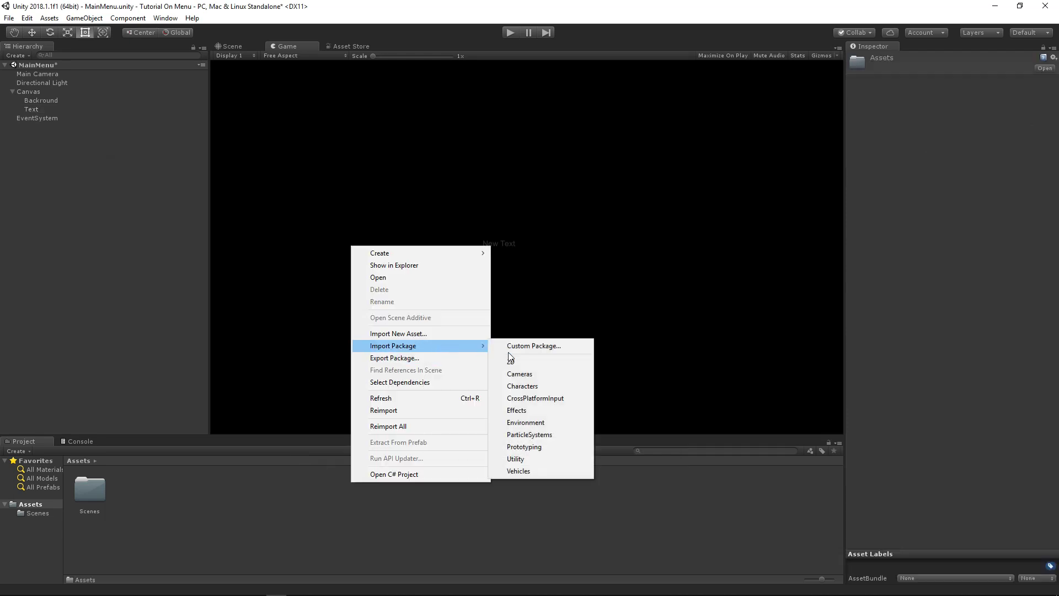
pyautogui.moveTo(447, 345)
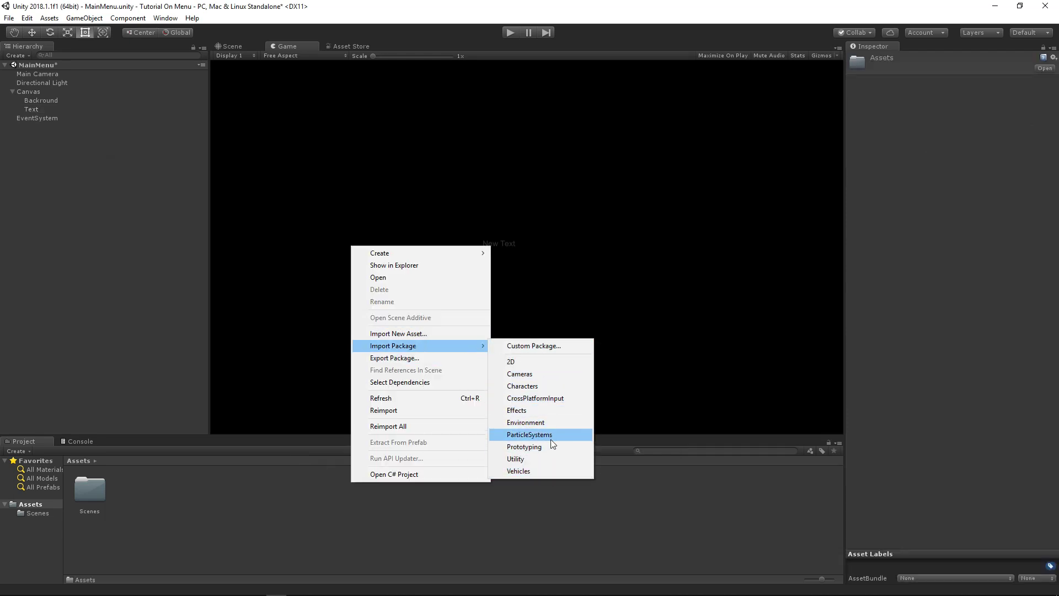
pyautogui.click(548, 461)
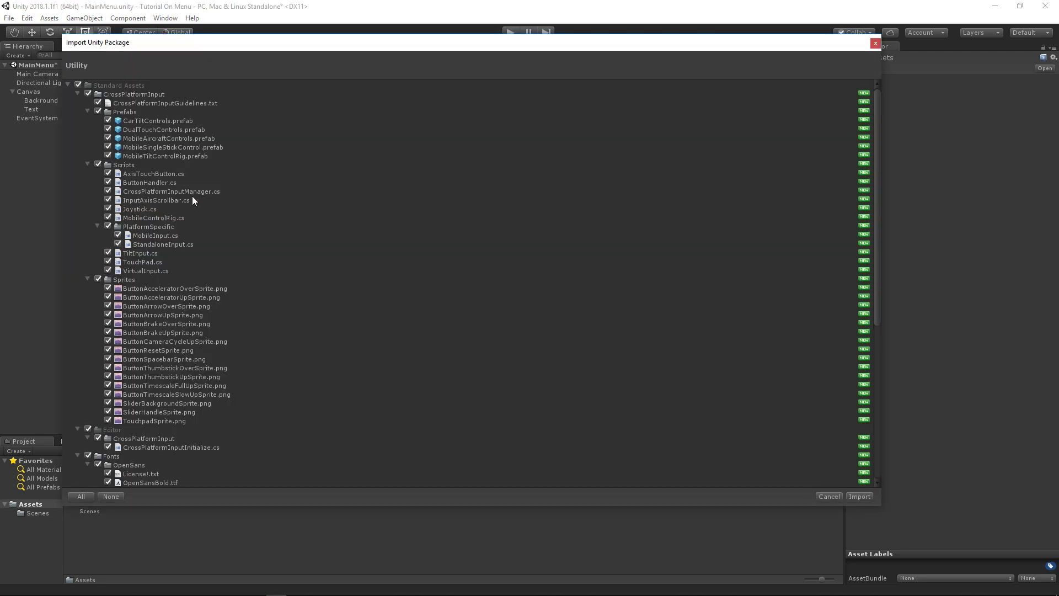
# Exclude the CrossPlatformInput, Editor and Utility folders from the package and import only the Fonts folder.
pyautogui.click(87, 112)
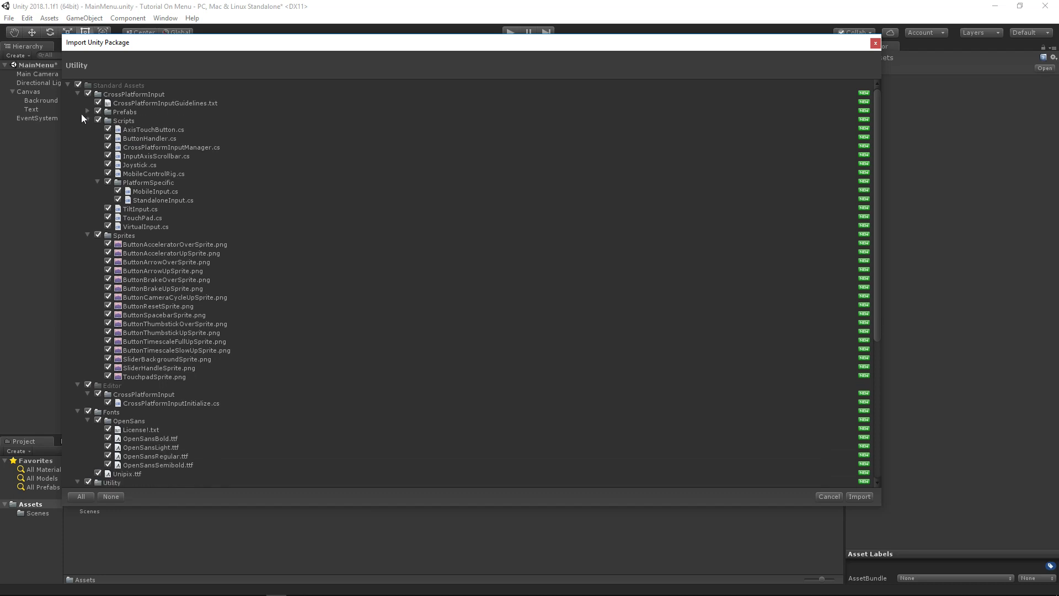
pyautogui.click(87, 120)
pyautogui.click(87, 129)
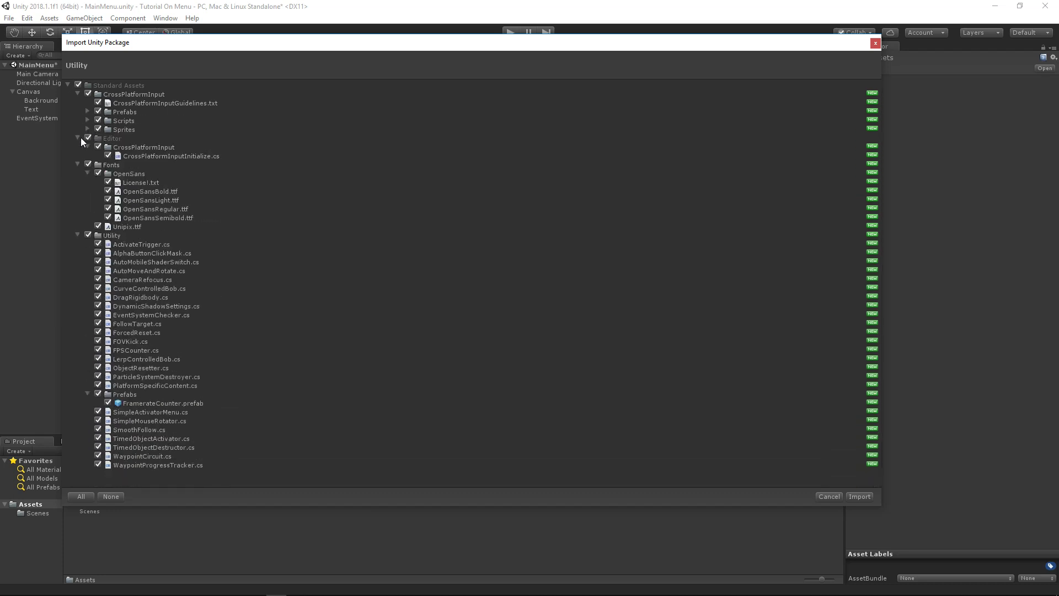
pyautogui.click(88, 139)
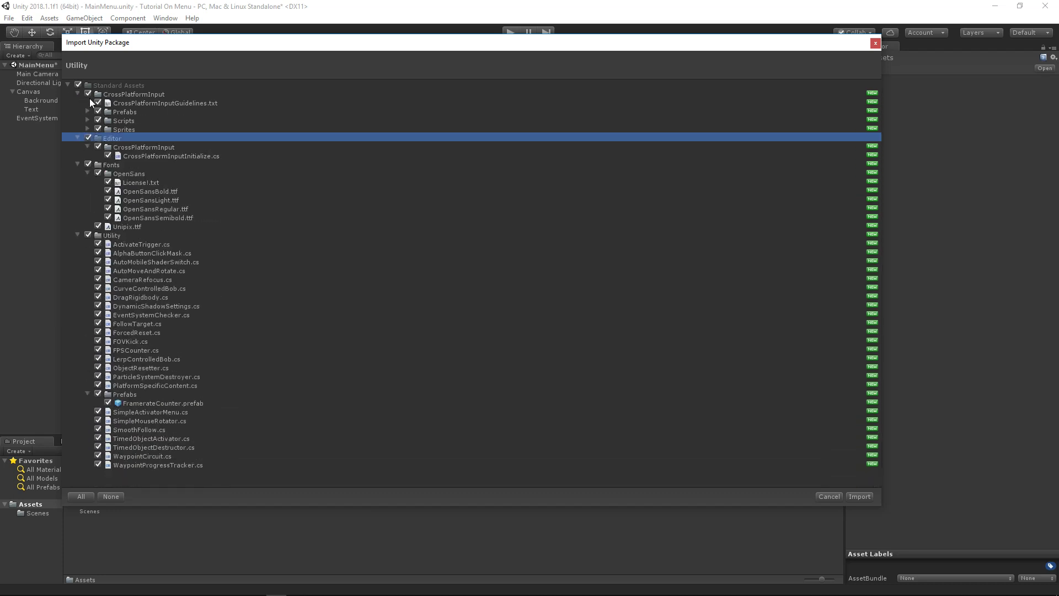
pyautogui.click(89, 94)
pyautogui.click(78, 94)
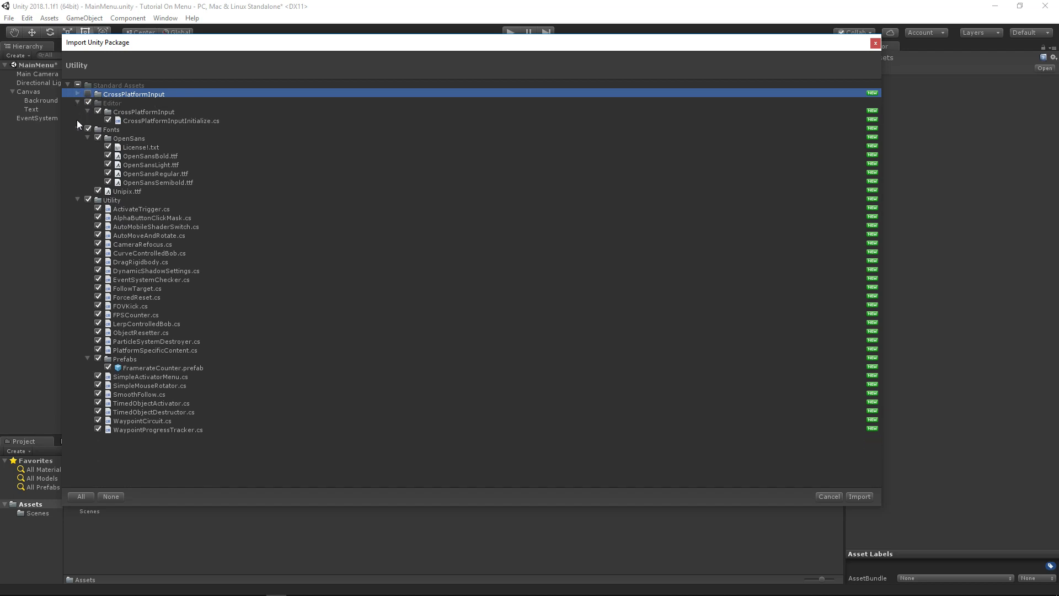
pyautogui.click(88, 102)
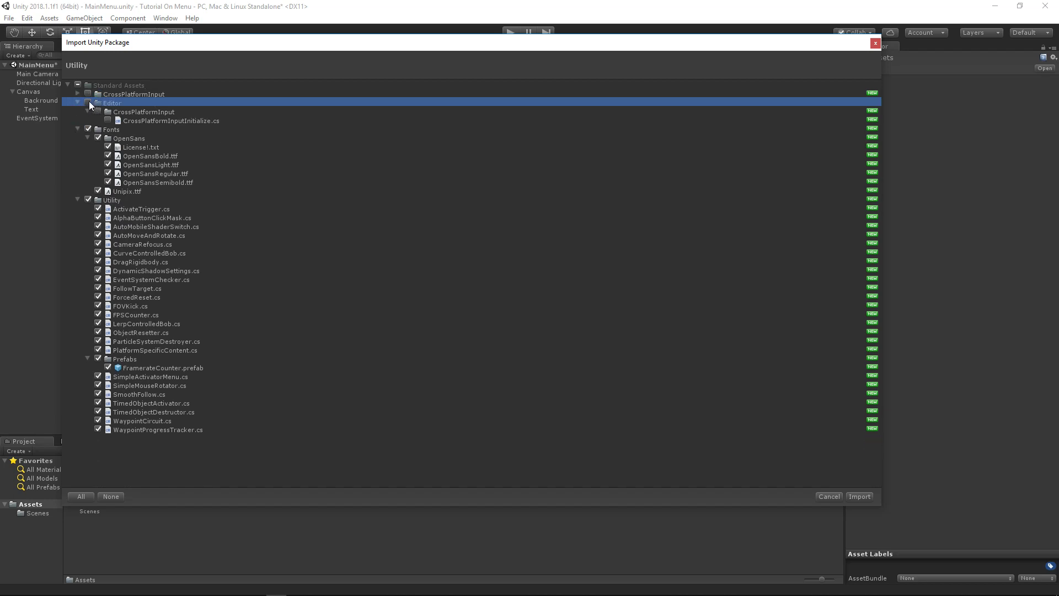
pyautogui.click(88, 200)
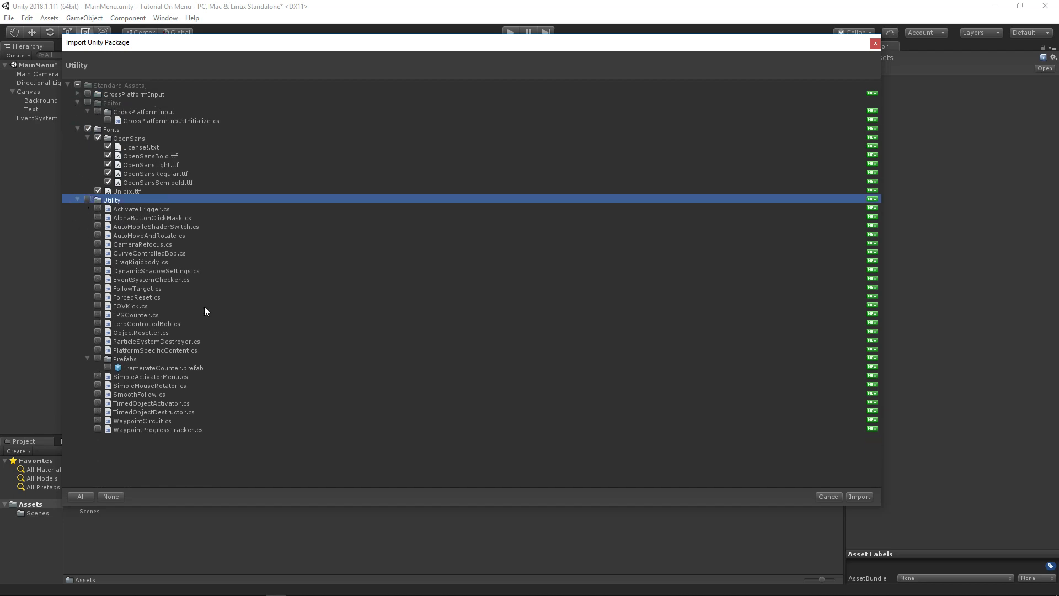
pyautogui.click(860, 497)
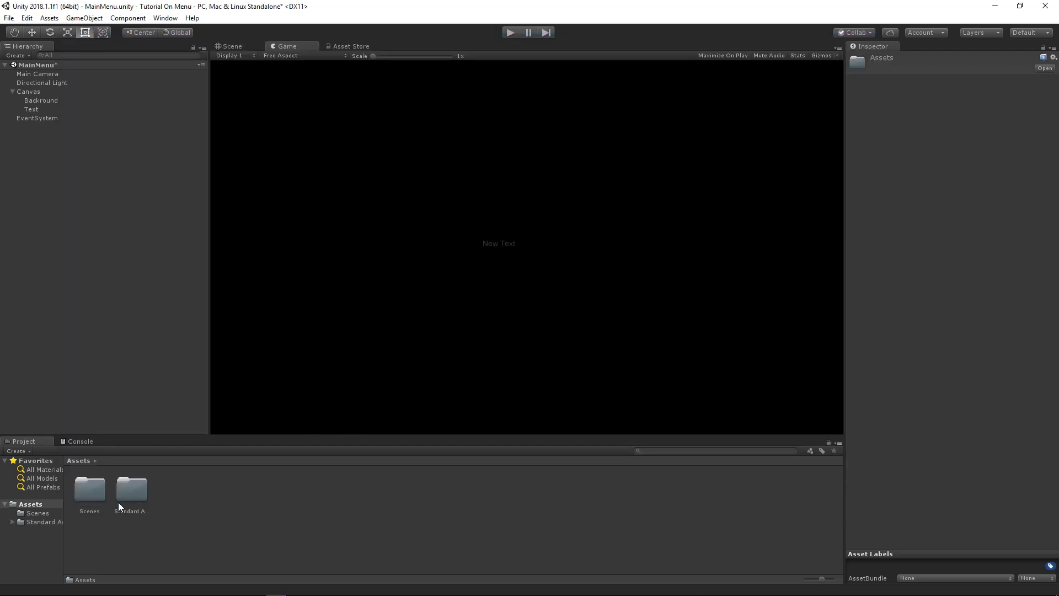
# Move the Fonts folder out of Standard Assets directly into Assets, and delete the emptied Standard Assets folder.
pyautogui.doubleClick(119, 504)
pyautogui.click(28, 504)
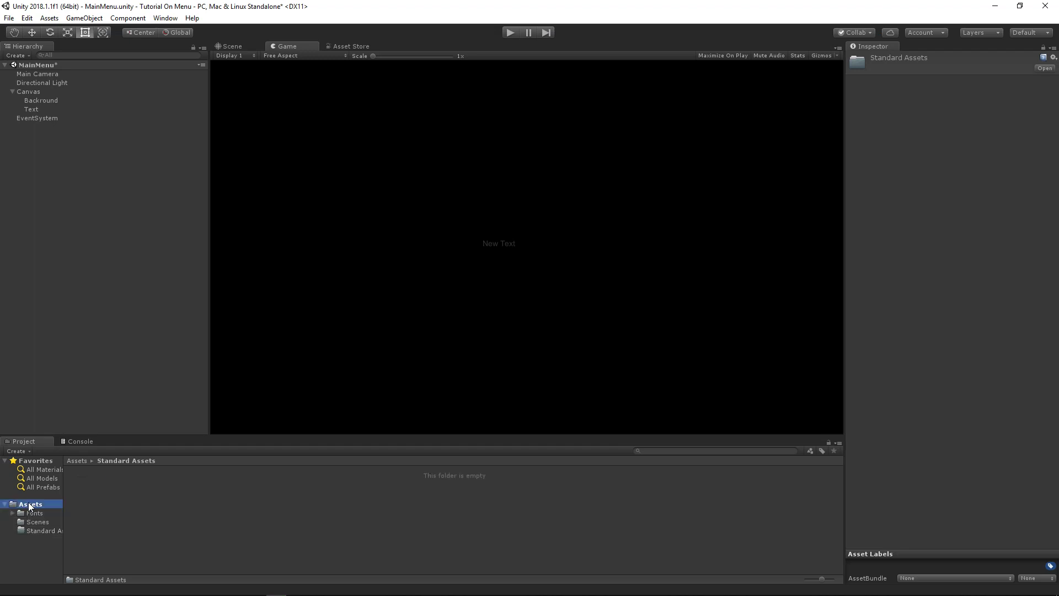
pyautogui.press('Delete')
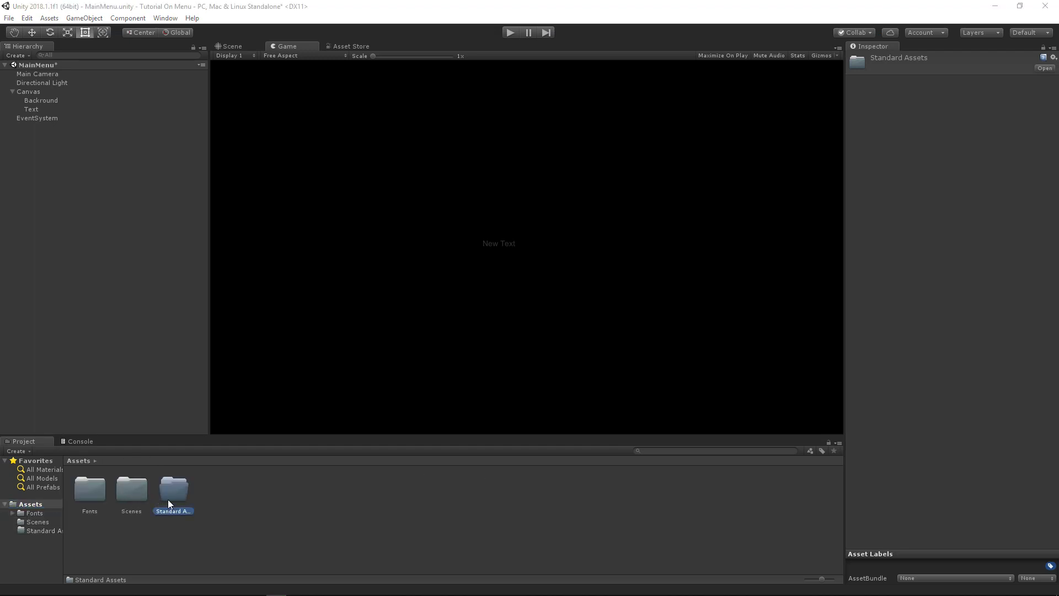
# Set the color of the Canvas's Text object to white (FFFFFF).
pyautogui.click(30, 109)
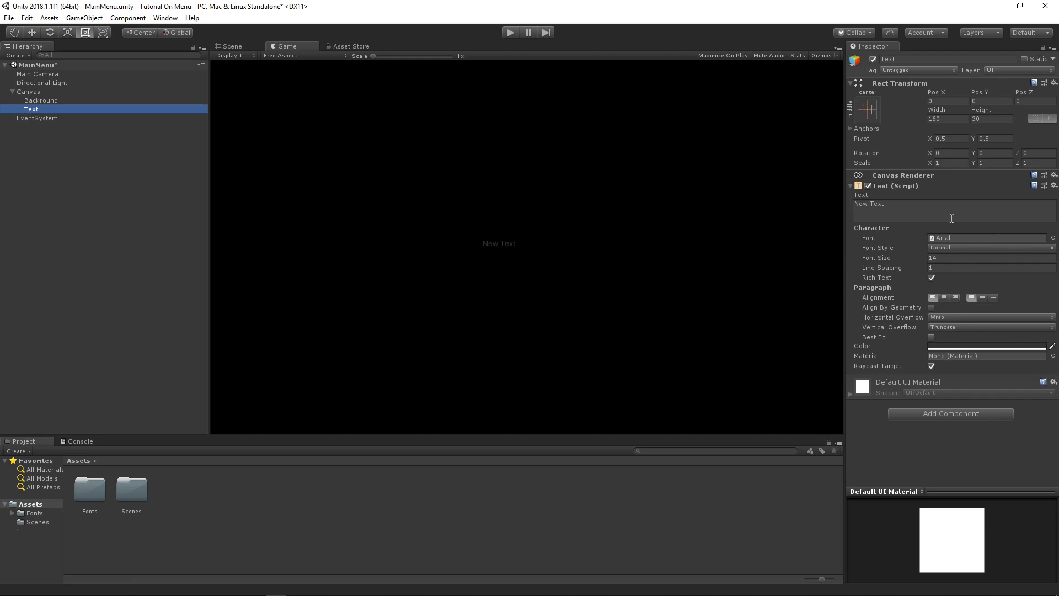
pyautogui.click(947, 346)
pyautogui.click(479, 164)
pyautogui.click(862, 386)
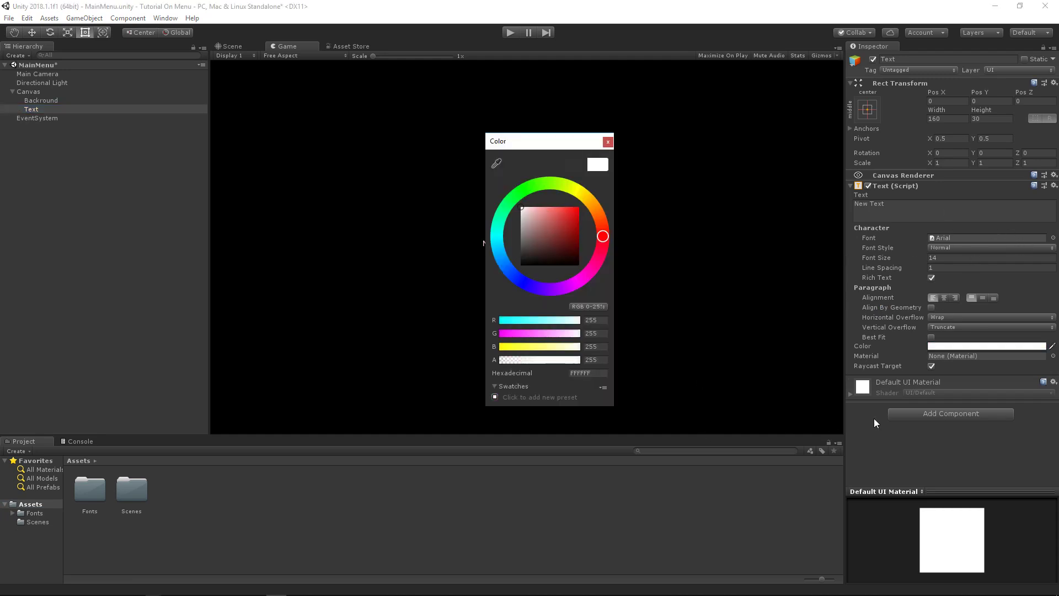
pyautogui.click(925, 247)
# Replace the Text object's content with "Main" and an indented "Menu" on a second line.
pyautogui.click(914, 211)
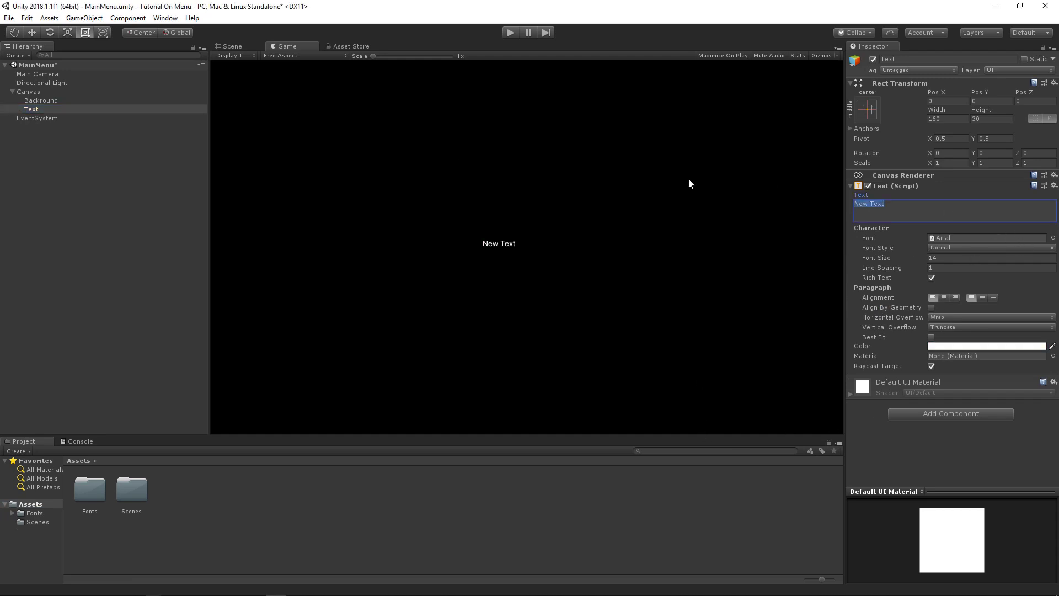
pyautogui.press('BackSpace')
pyautogui.write('Main')
pyautogui.press('Return')
pyautogui.write('Menu')
# Set both the horizontal and vertical overflow of the text to Overflow.
pyautogui.click(958, 316)
pyautogui.click(948, 343)
pyautogui.click(947, 329)
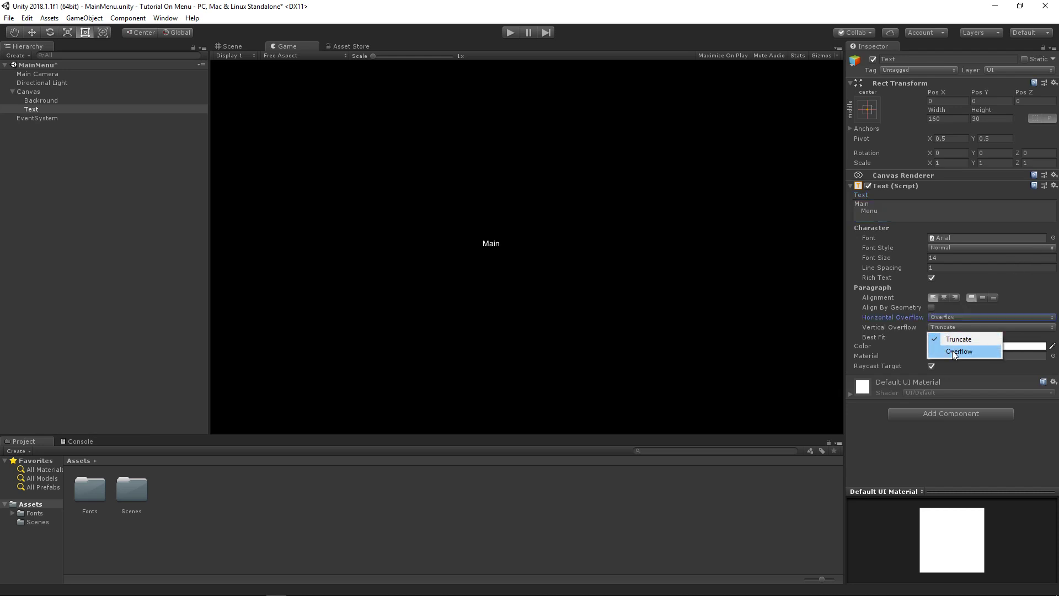
pyautogui.click(954, 352)
# Move the text to about X -457, Y 86 and anchor it with the middle-left preset.
pyautogui.moveTo(939, 89); pyautogui.dragTo(976, 255)
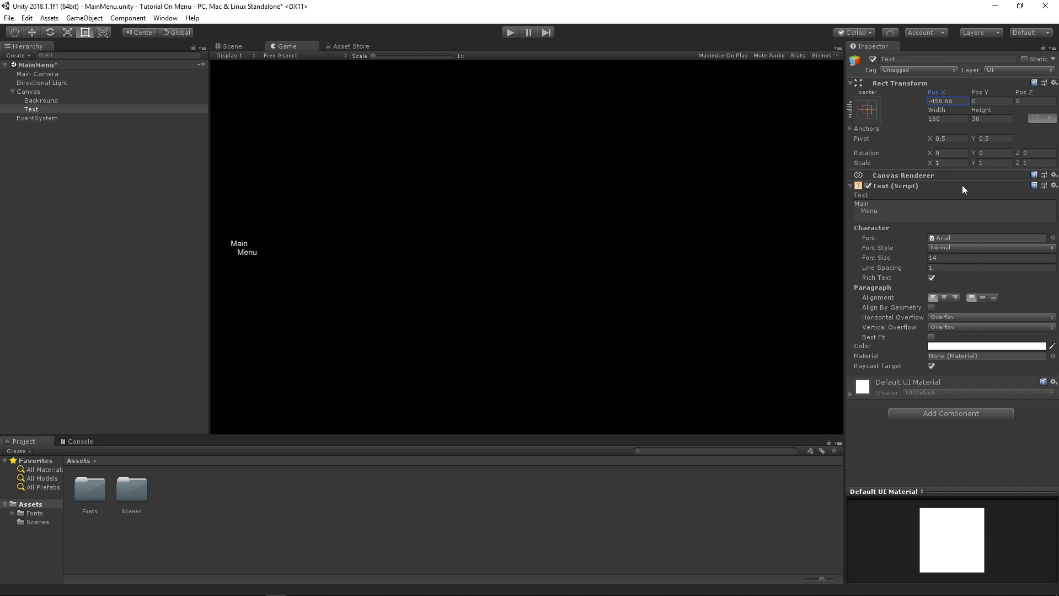
pyautogui.moveTo(984, 92); pyautogui.dragTo(943, 121)
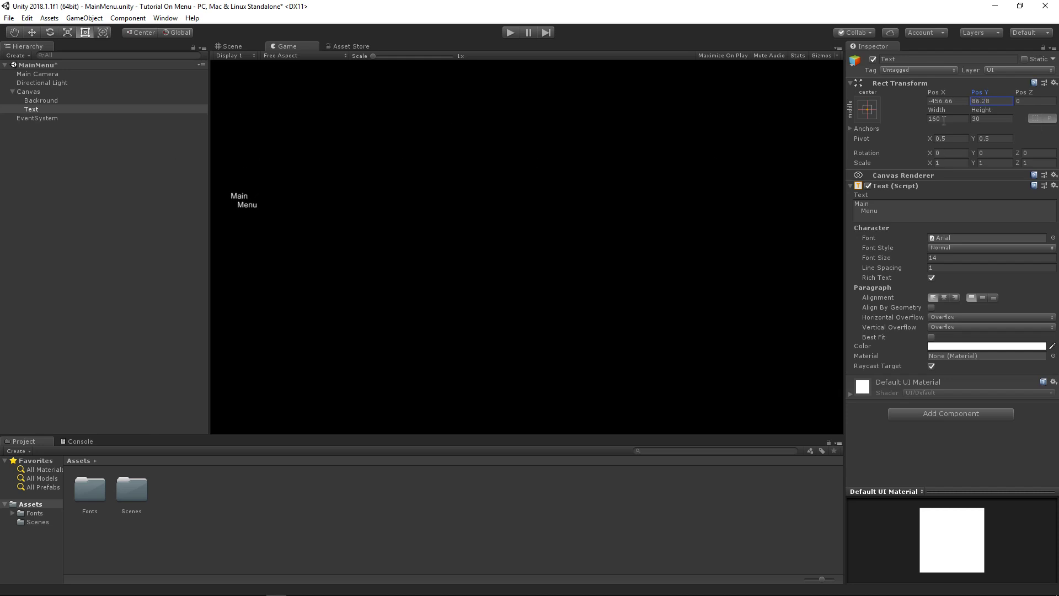
pyautogui.click(867, 109)
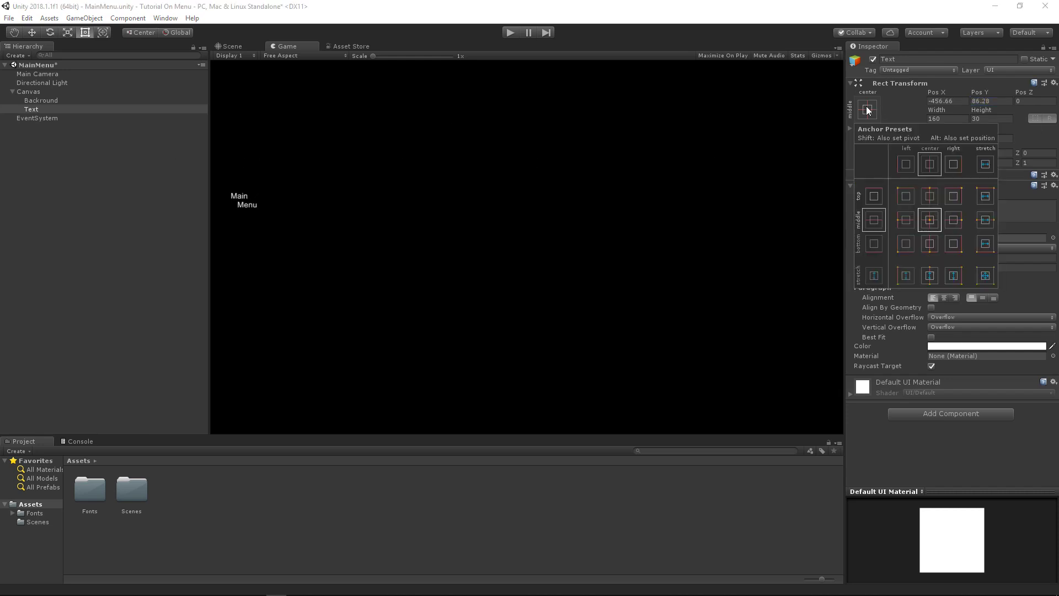
pyautogui.click(905, 223)
pyautogui.click(924, 436)
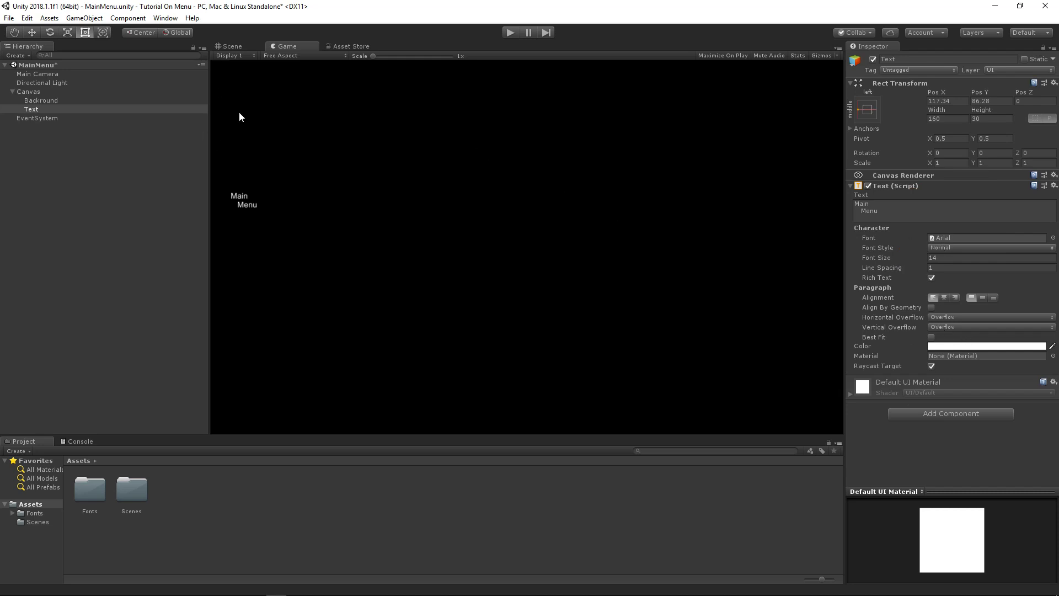
# Widen the Game view by narrowing the Hierarchy, and shift the text to about X 103.
pyautogui.moveTo(209, 127); pyautogui.dragTo(112, 166)
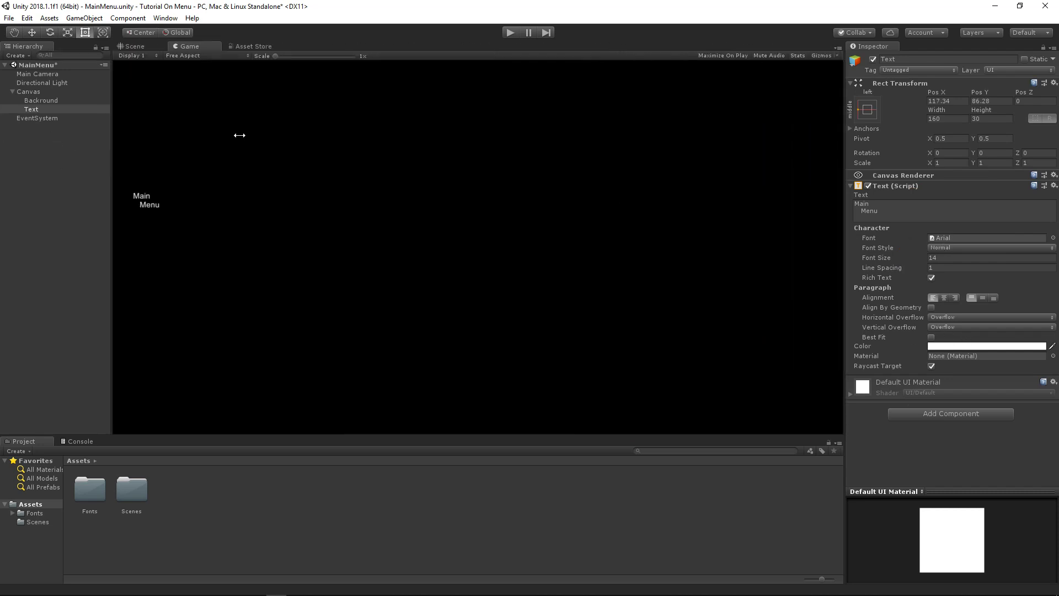
pyautogui.moveTo(720, 143); pyautogui.dragTo(146, 152)
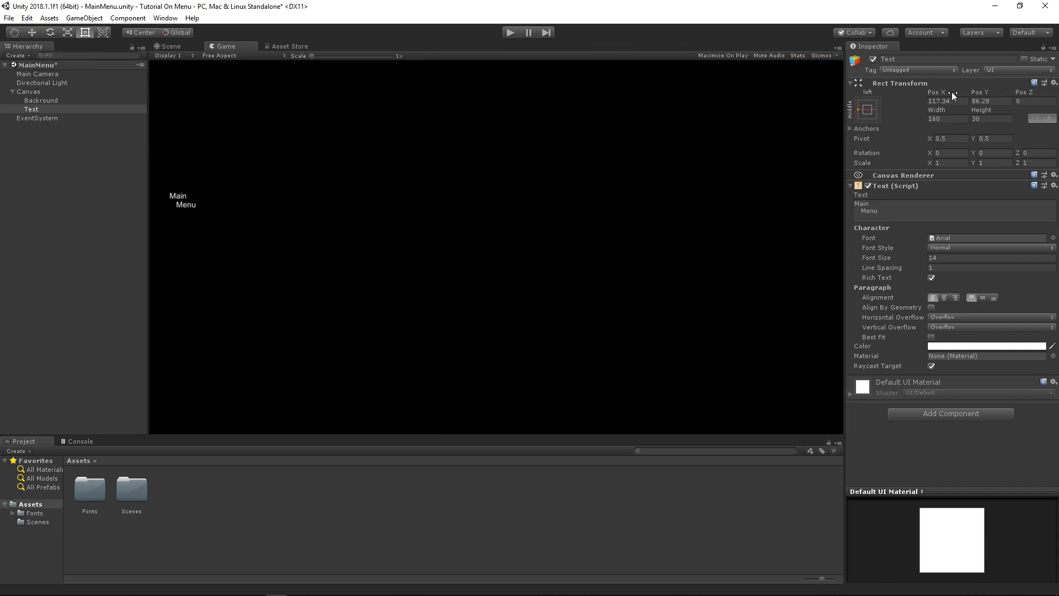
pyautogui.moveTo(905, 89); pyautogui.dragTo(700, 140)
pyautogui.click(32, 101)
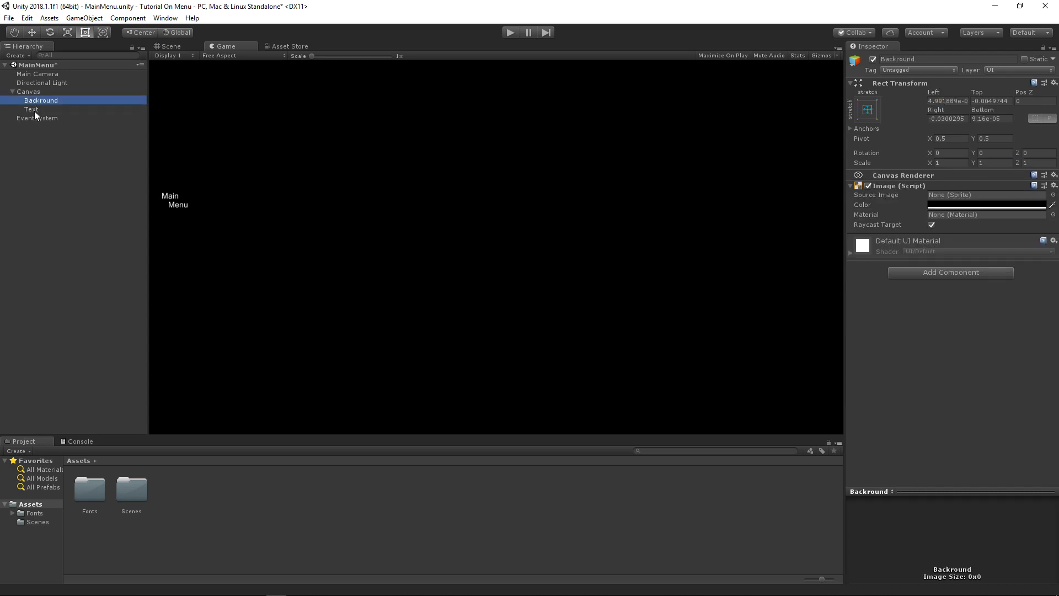
pyautogui.click(34, 110)
pyautogui.rightClick(25, 92)
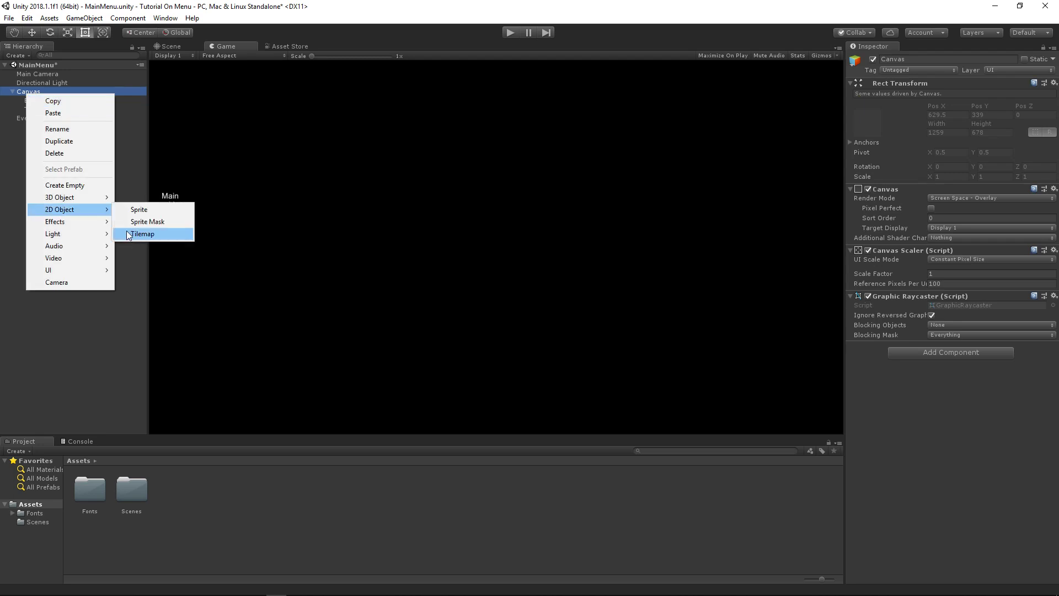
pyautogui.moveTo(71, 269)
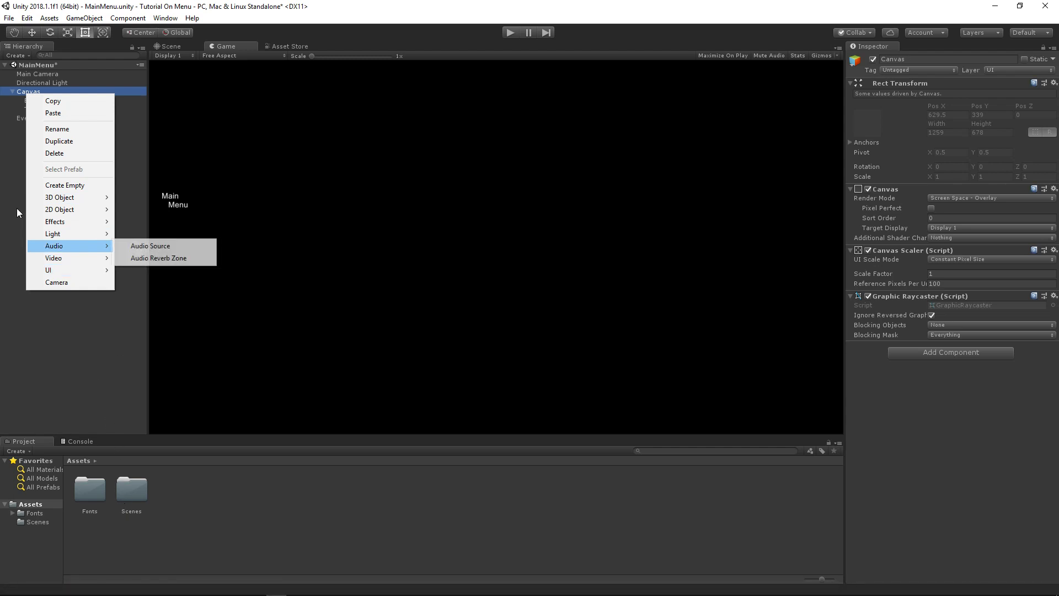
pyautogui.click(8, 46)
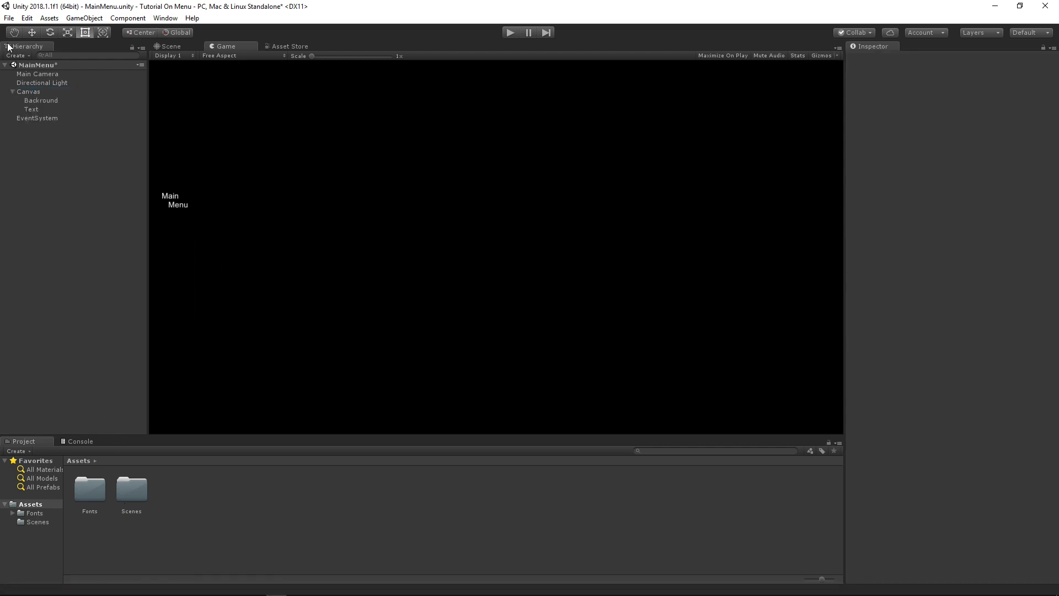
# Rename the Canvas's Text object to Title.
pyautogui.click(41, 110)
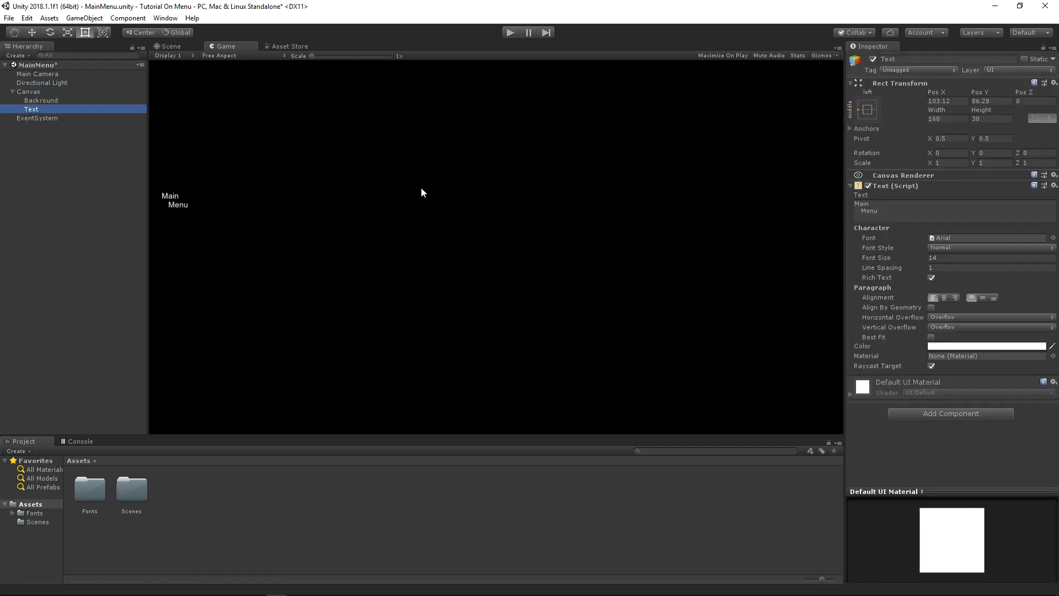
pyautogui.press('F2')
pyautogui.write('Title')
pyautogui.press('Return')
# Duplicate the Title object, rename the copy to Play and set its text to "Play".
pyautogui.hotkey('ctrl', 'd')
pyautogui.press('F2')
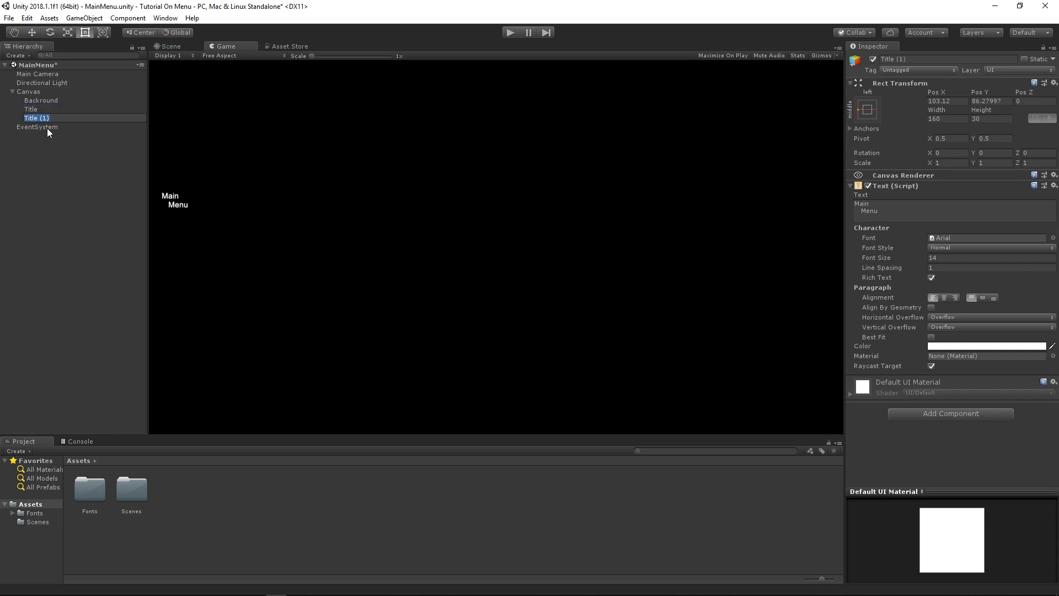
pyautogui.write('Play')
pyautogui.press('Return')
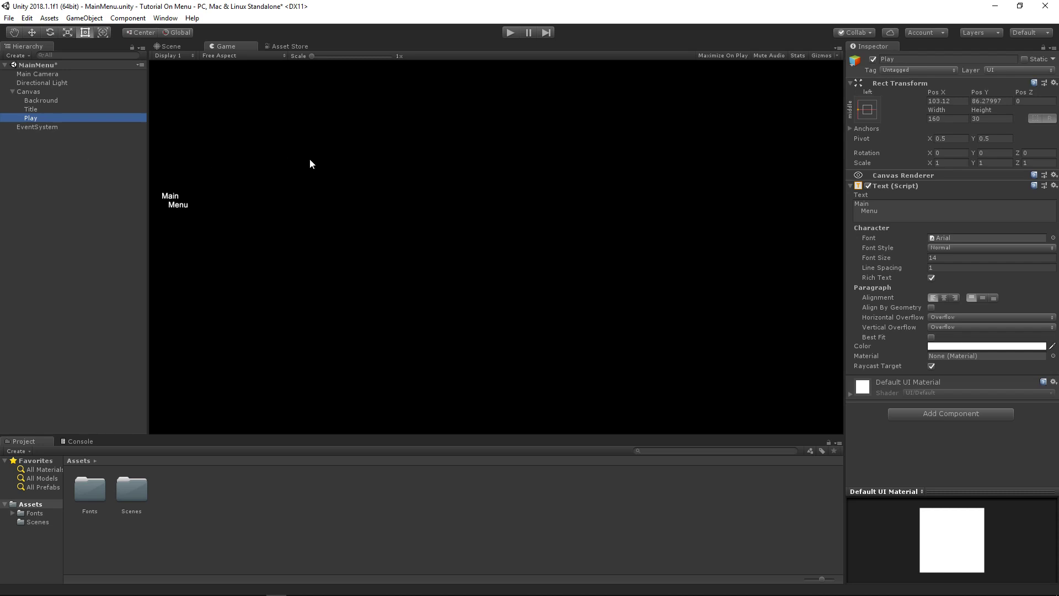
pyautogui.click(913, 213)
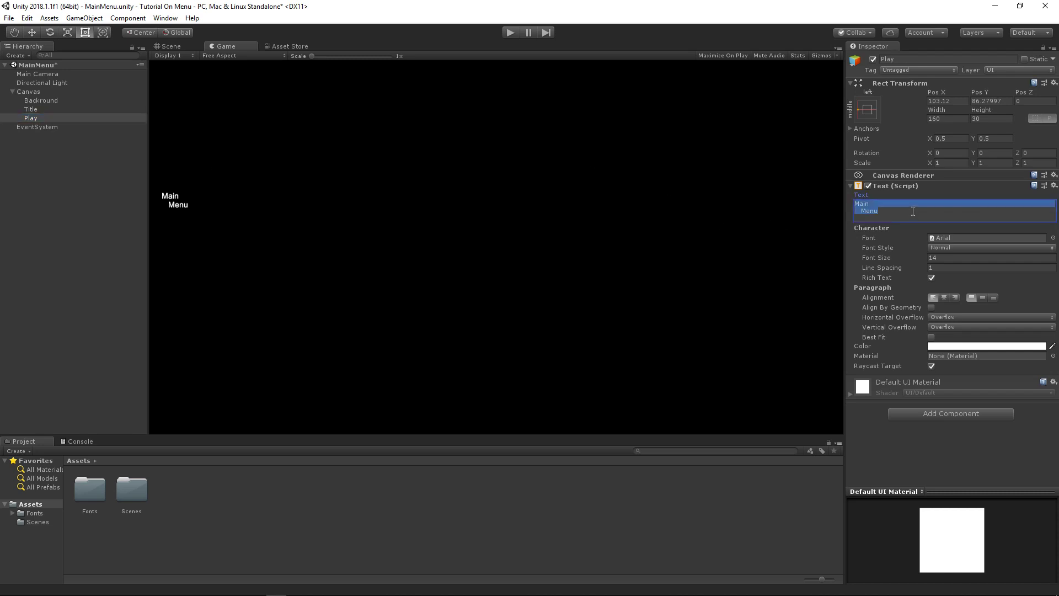
pyautogui.write('Play')
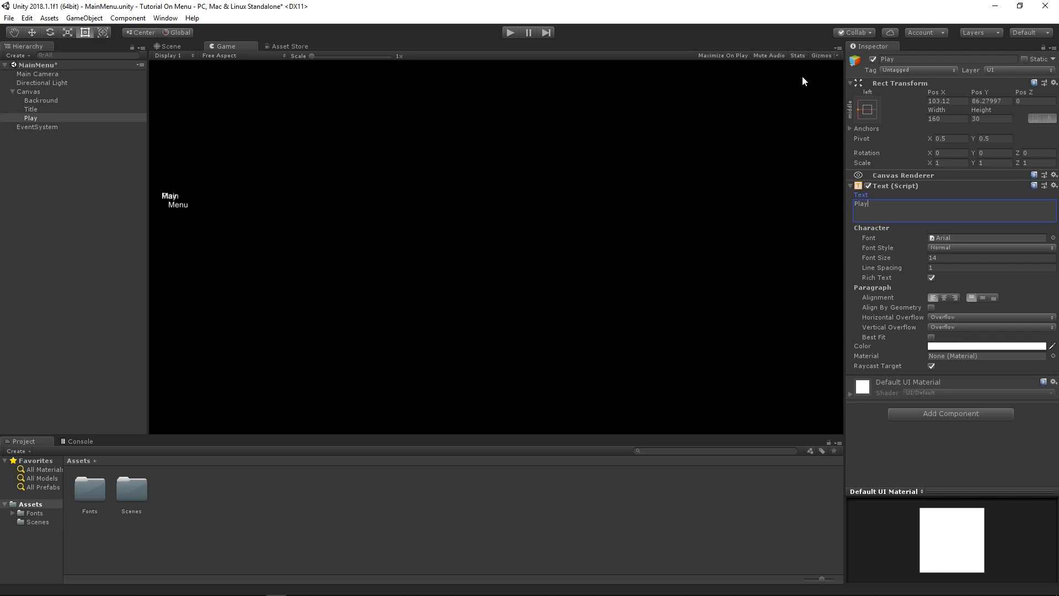
# Set the Title object's Pos Y to 90.
pyautogui.click(25, 108)
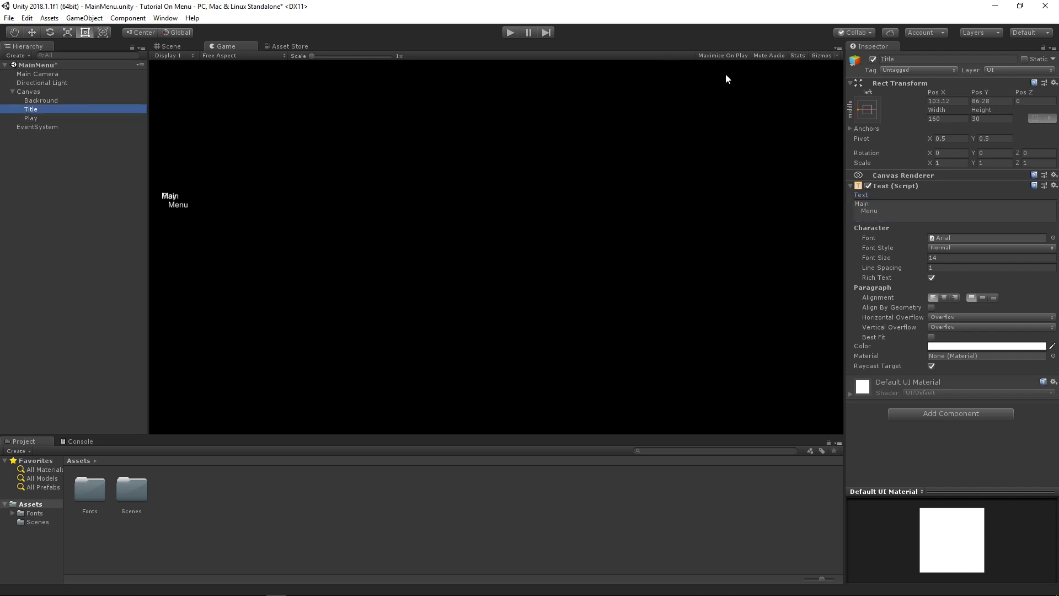
pyautogui.click(992, 101)
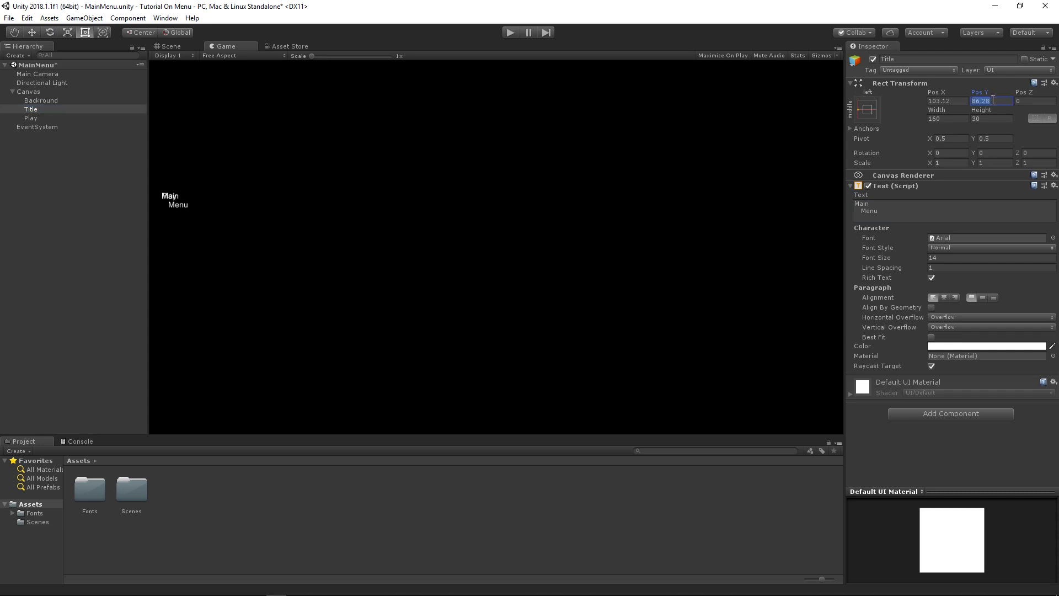
pyautogui.write('90')
# Set the Play object's Pos Y to 40.
pyautogui.click(30, 118)
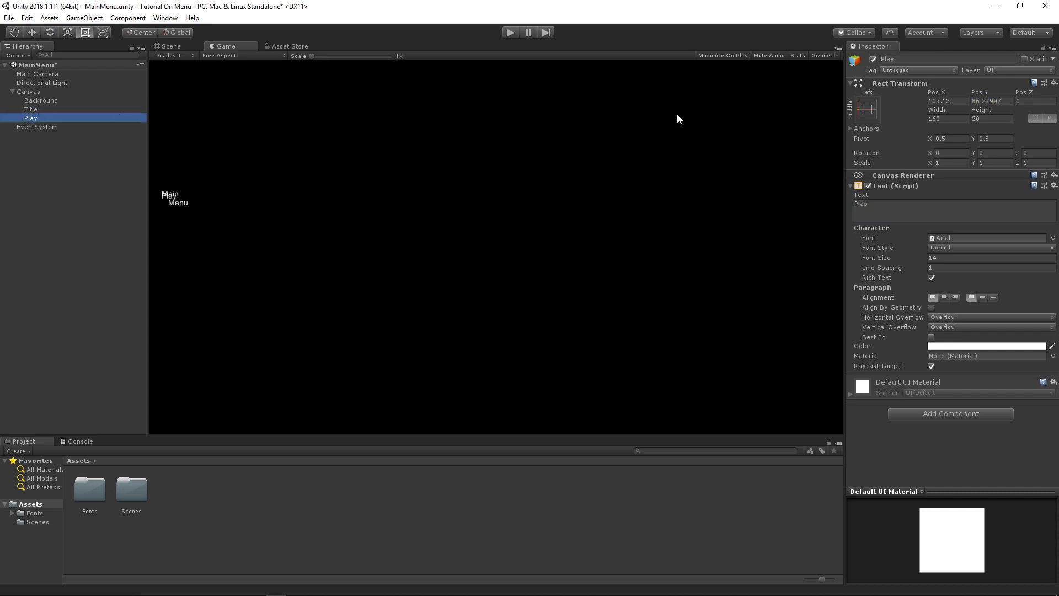
pyautogui.click(996, 101)
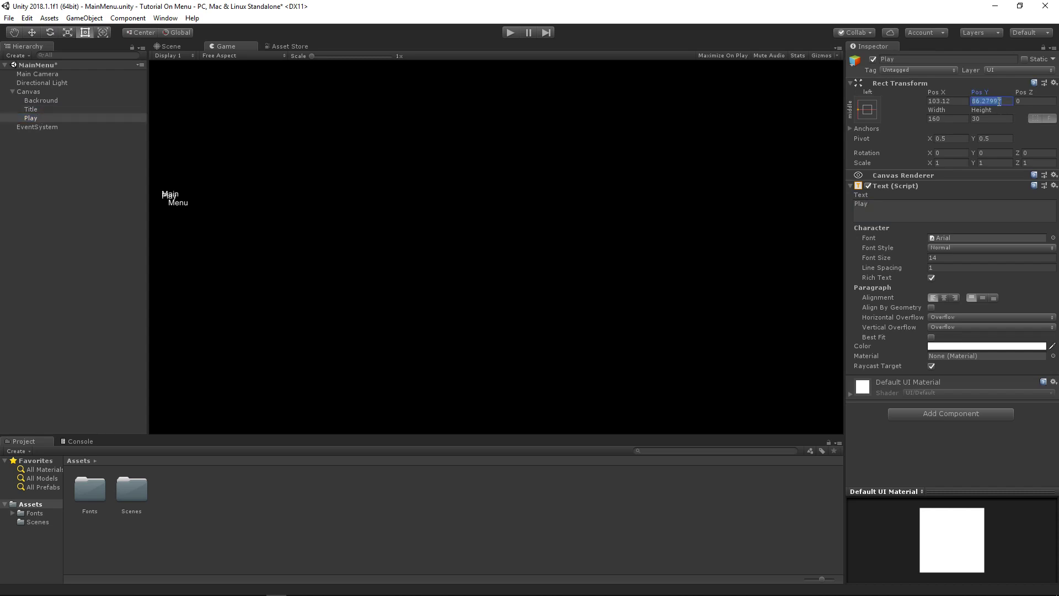
pyautogui.press('BackSpace')
pyautogui.press('BackSpace')
pyautogui.write('40')
pyautogui.press('BackSpace')
pyautogui.press('BackSpace')
pyautogui.write('50')
pyautogui.press('BackSpace')
pyautogui.press('BackSpace')
pyautogui.write('40')
# Duplicate the Play object and set the copy's Pos Y to 0.
pyautogui.click(28, 117)
pyautogui.hotkey('ctrl', 'd')
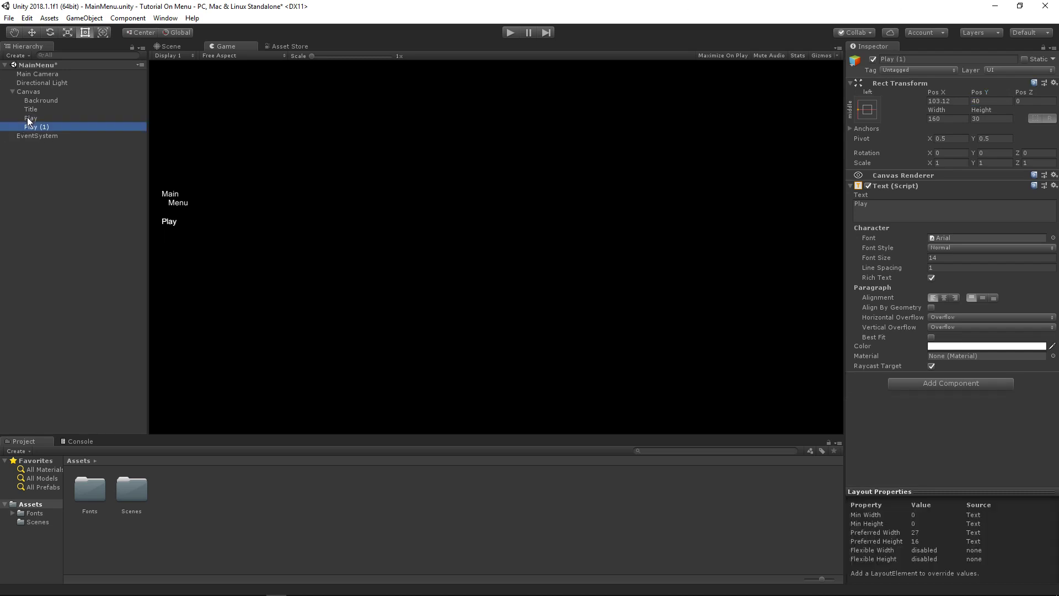
pyautogui.click(991, 101)
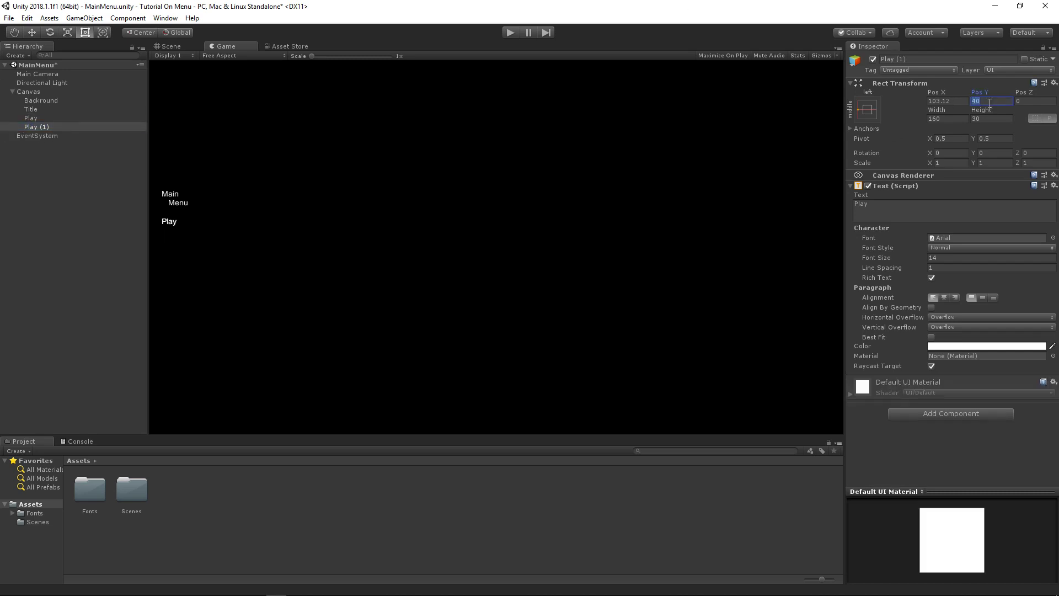
pyautogui.write('0')
# Try Pos Y values of 20 and 30 on the Play copy and set it back to 0.
pyautogui.click(29, 118)
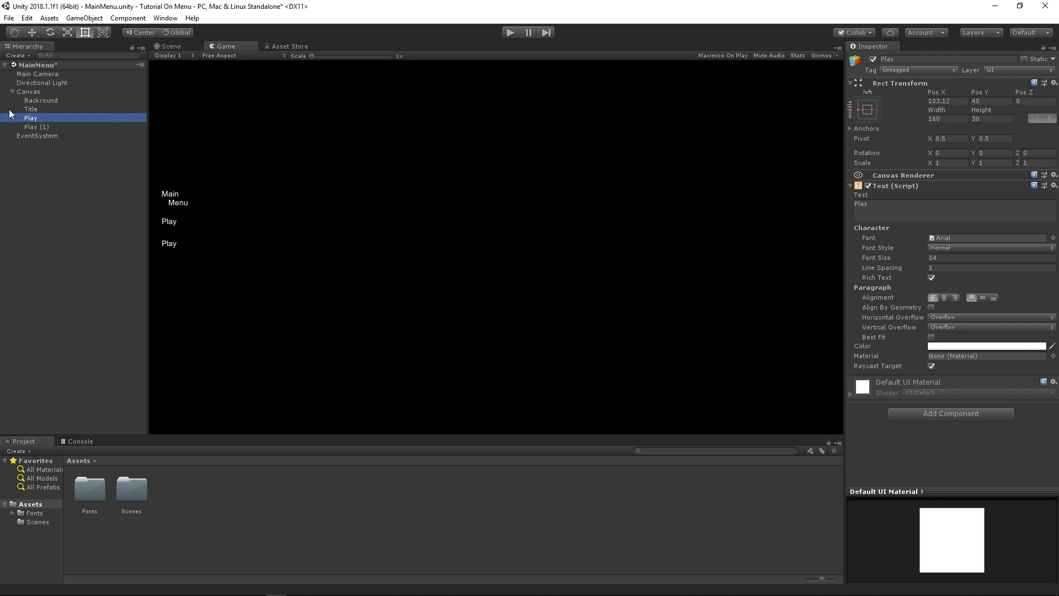
pyautogui.click(987, 101)
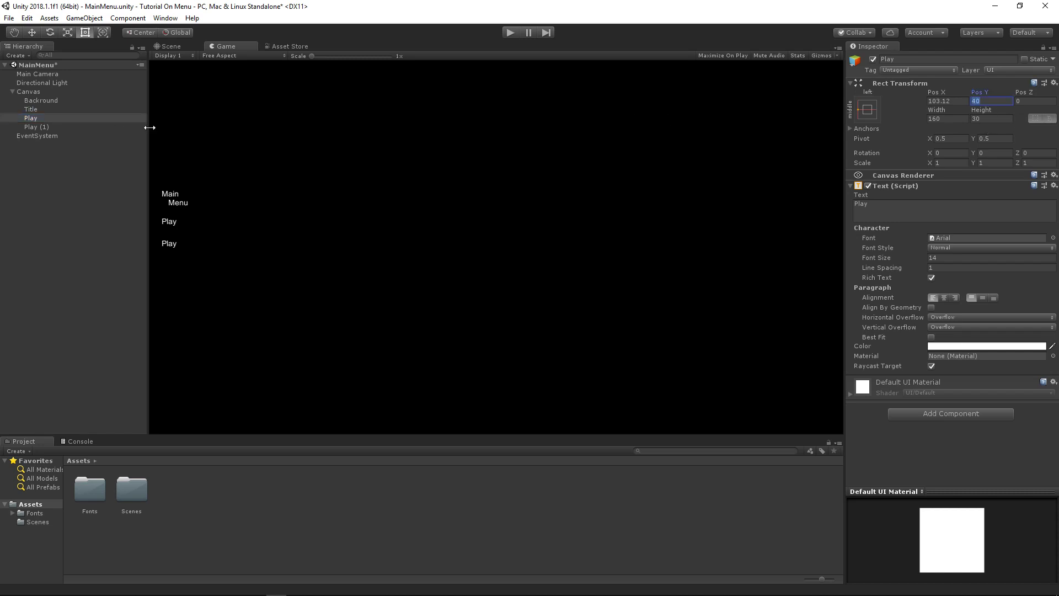
pyautogui.click(50, 125)
pyautogui.click(993, 100)
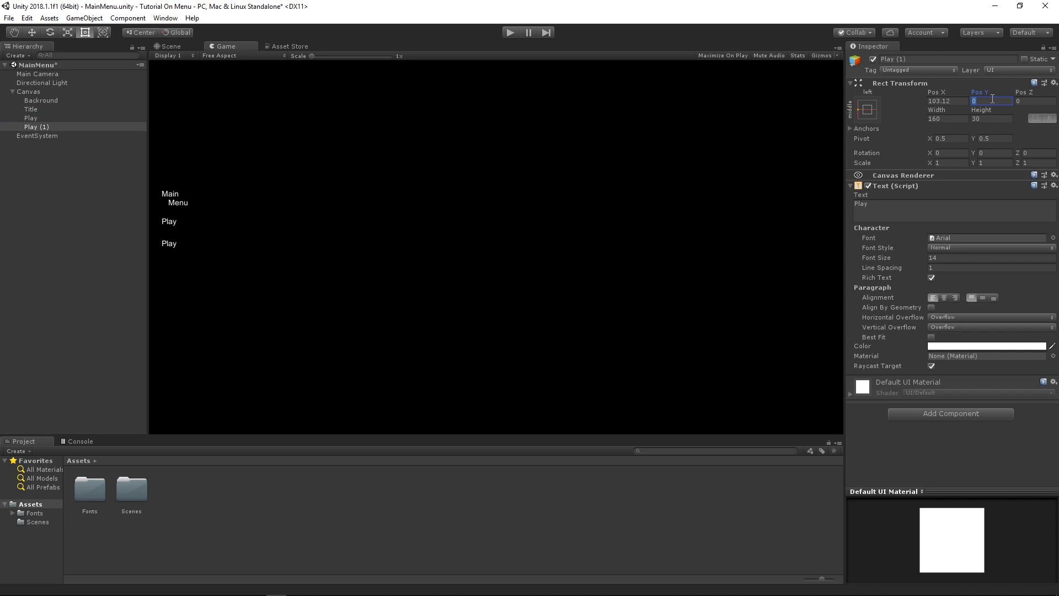
pyautogui.write('20')
pyautogui.press('BackSpace')
pyautogui.press('BackSpace')
pyautogui.write('30')
pyautogui.press('BackSpace')
pyautogui.press('BackSpace')
pyautogui.write('0')
# Set the font size of the Title, Play and Play (1) texts together to 20.
pyautogui.keyDown('shift'); pyautogui.click(29, 117); pyautogui.keyUp('shift')
pyautogui.keyDown('shift'); pyautogui.click(30, 110); pyautogui.keyUp('shift')
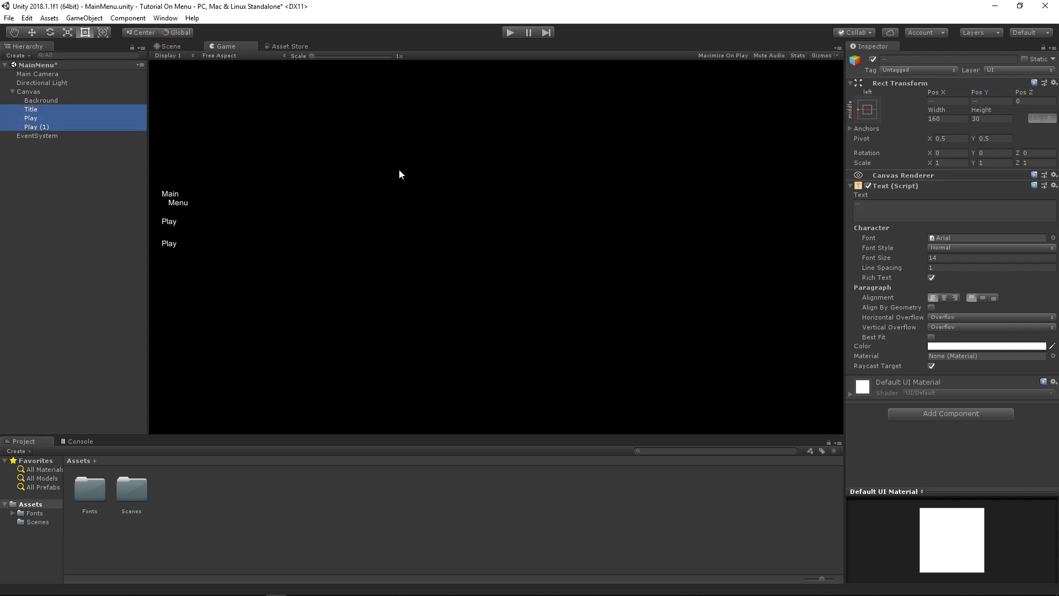
pyautogui.click(937, 258)
pyautogui.write('30')
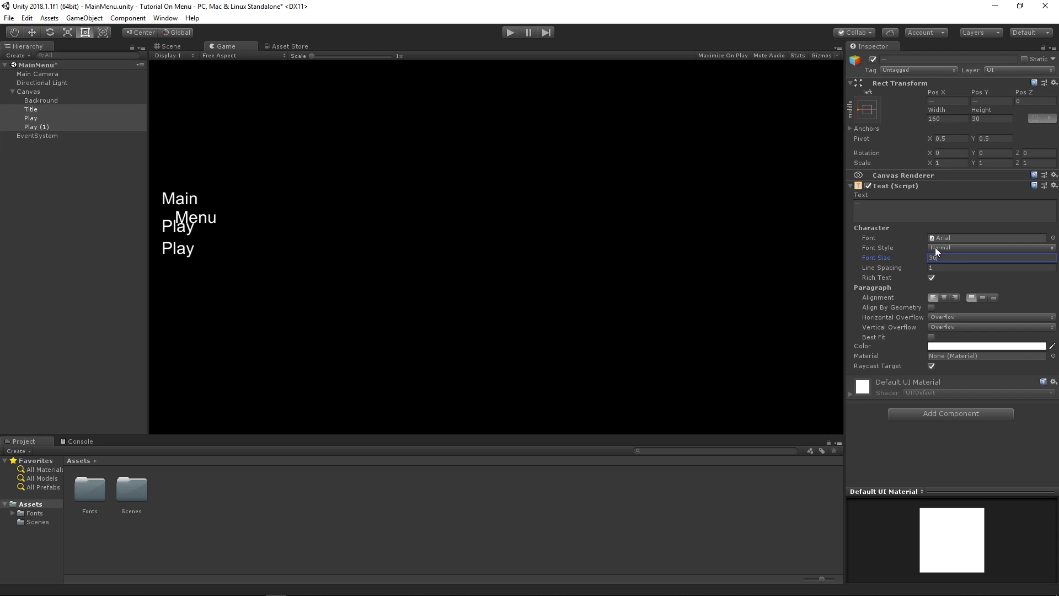
pyautogui.press('BackSpace')
pyautogui.press('BackSpace')
pyautogui.write('24')
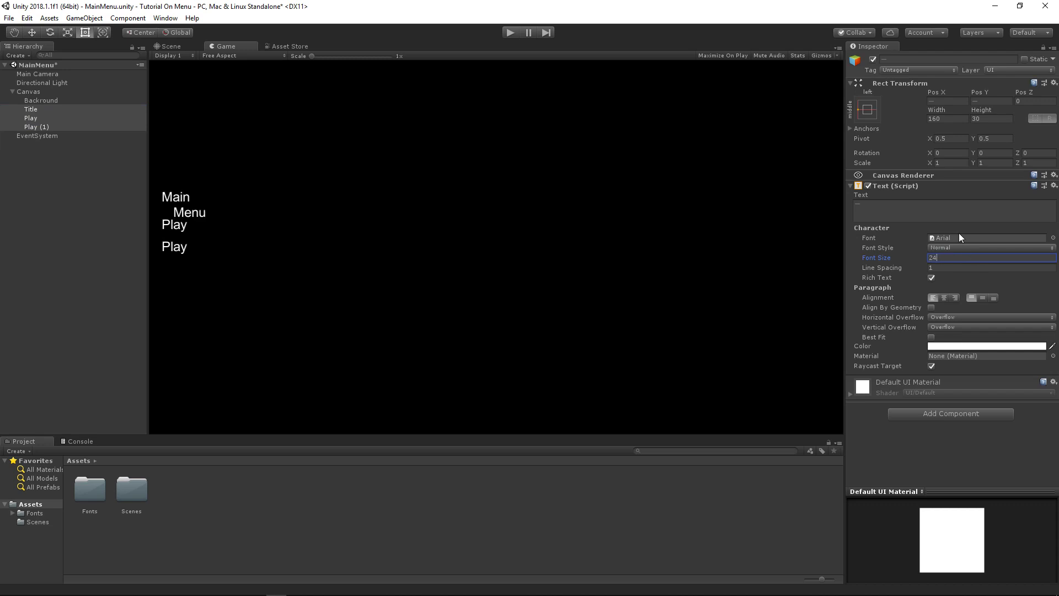
pyautogui.press('BackSpace')
pyautogui.write('0')
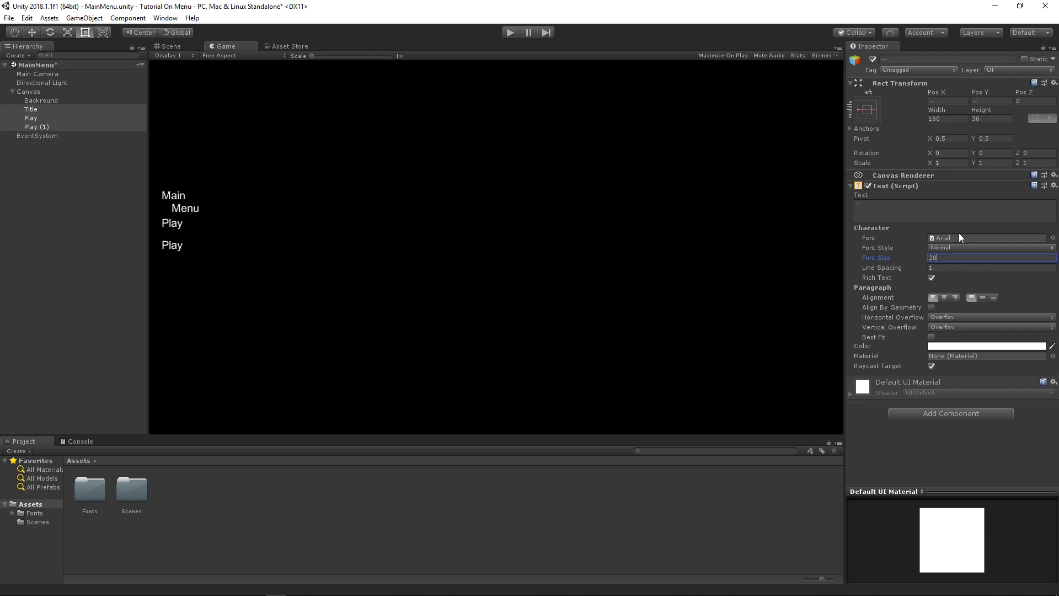
# Raise the Title object by setting its Pos Y to 120.
pyautogui.click(21, 110)
pyautogui.moveTo(974, 88); pyautogui.dragTo(1028, 101)
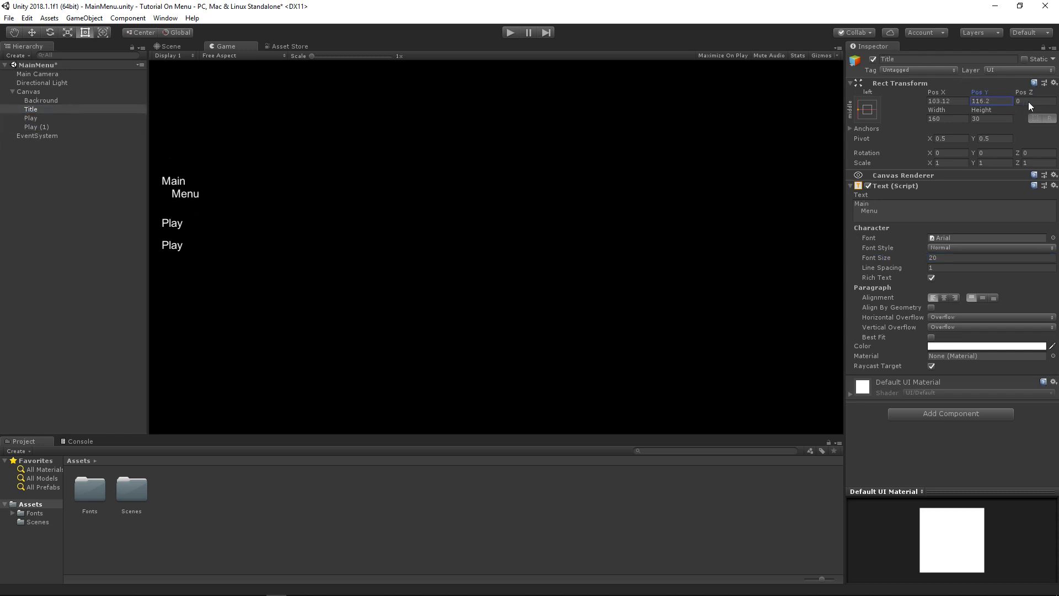
pyautogui.click(990, 103)
pyautogui.write('120')
# Set the Play (1) object's Pos Y to 10.
pyautogui.click(45, 118)
pyautogui.click(977, 102)
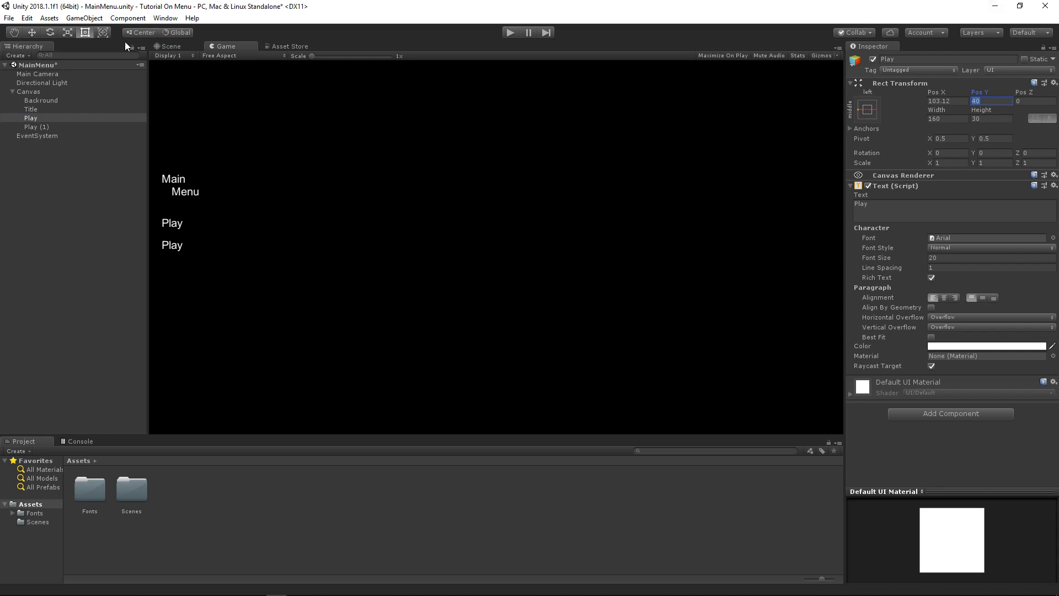
pyautogui.click(41, 111)
pyautogui.click(33, 118)
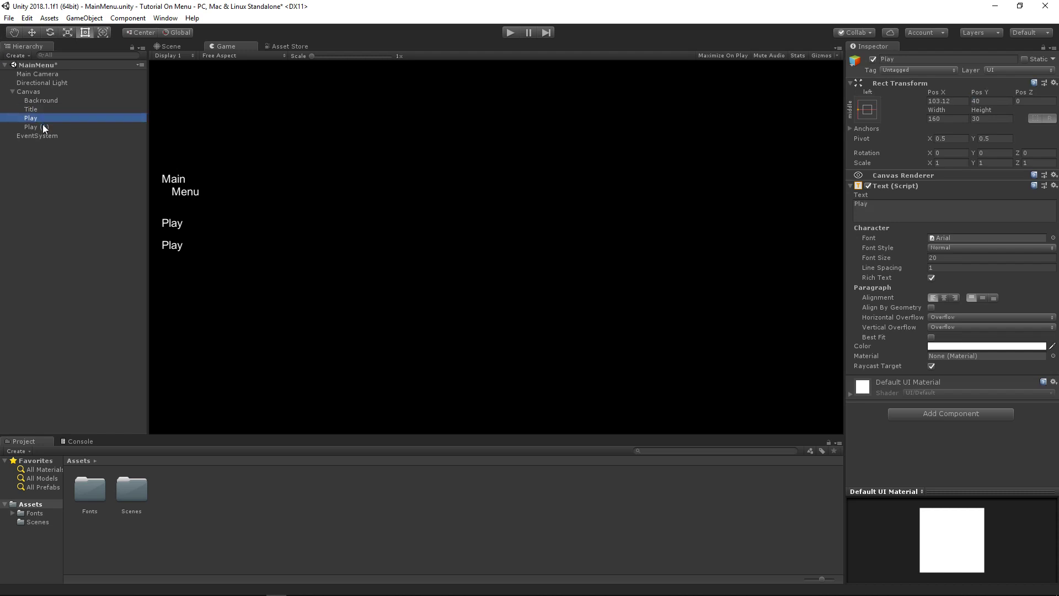
pyautogui.click(63, 127)
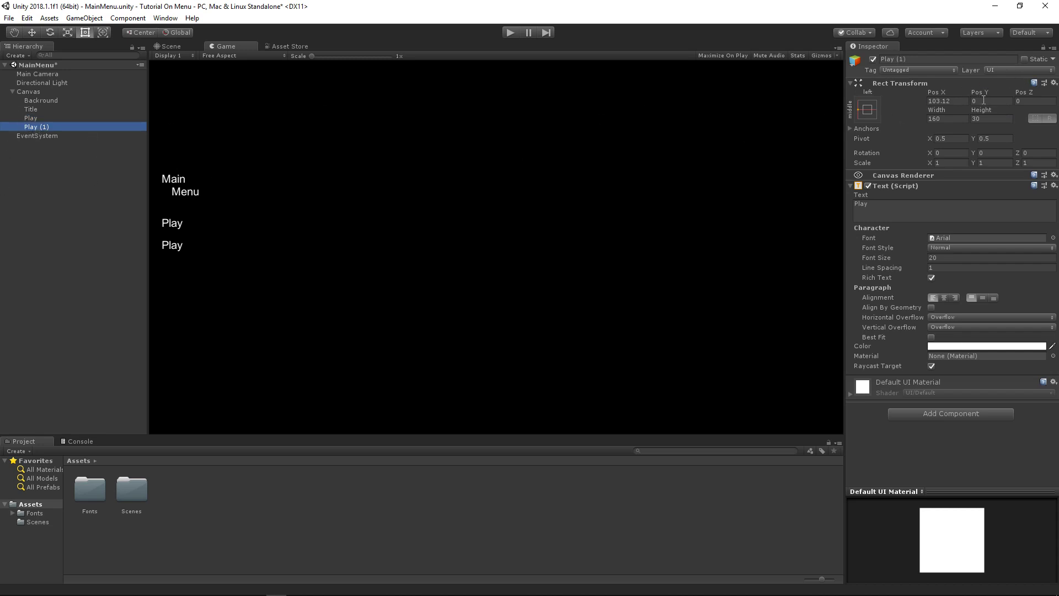
pyautogui.click(982, 100)
pyautogui.write('10')
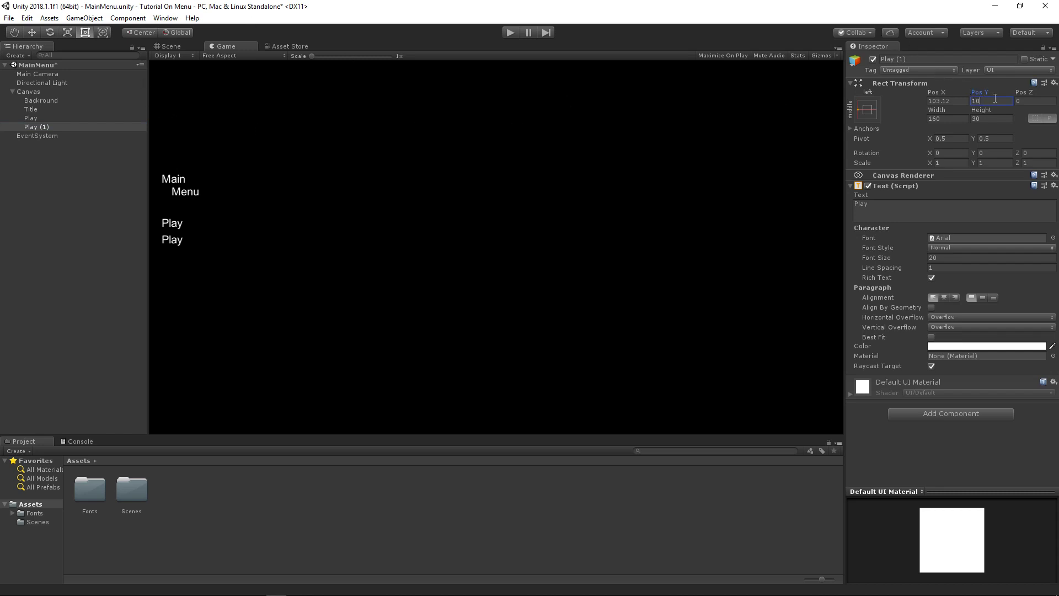
pyautogui.moveTo(995, 100); pyautogui.dragTo(903, 97)
pyautogui.write('-20')
pyautogui.hotkey('ctrl', 'z')
# Duplicate the Play (1) object and set the copy's Pos Y to -20.
pyautogui.click(73, 124)
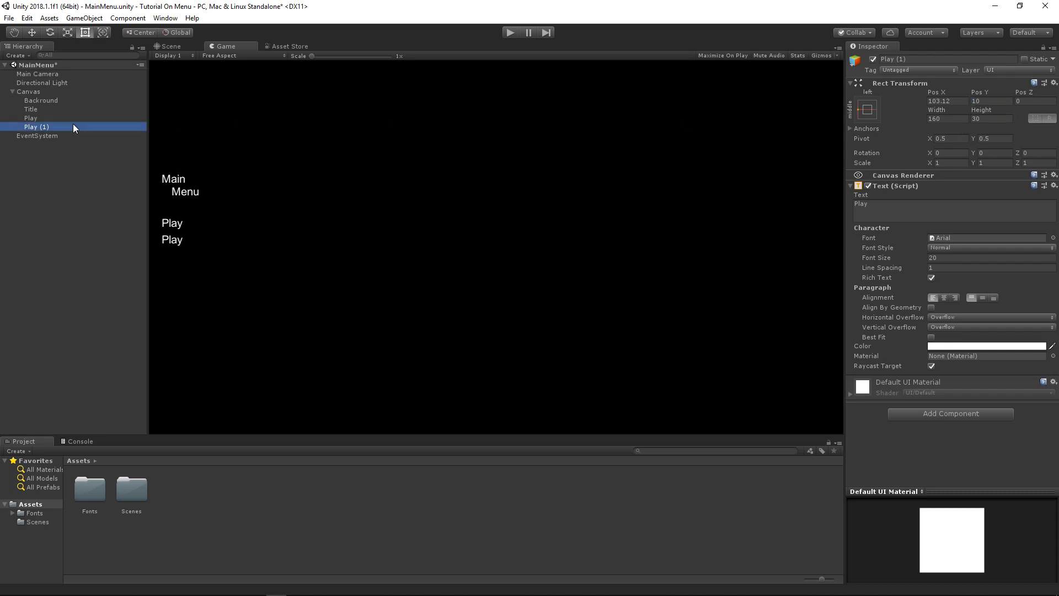
pyautogui.hotkey('ctrl', 'd')
pyautogui.click(1005, 100)
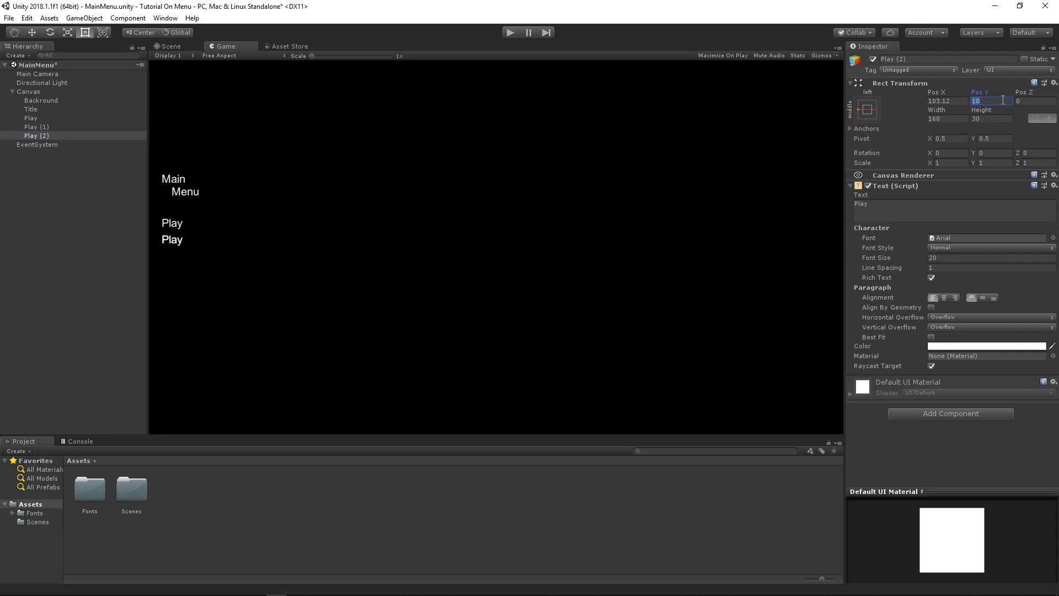
pyautogui.write('-20')
# Duplicate the Play (2) object and set the copy's Pos Y to -50.
pyautogui.click(42, 135)
pyautogui.hotkey('ctrl', 'd')
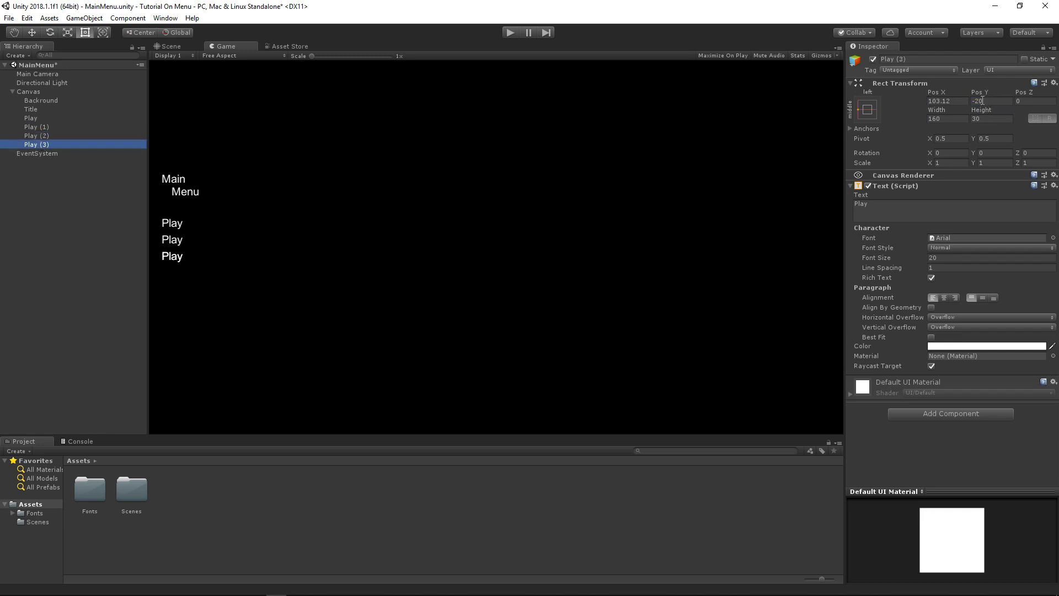
pyautogui.click(978, 100)
pyautogui.write('-50')
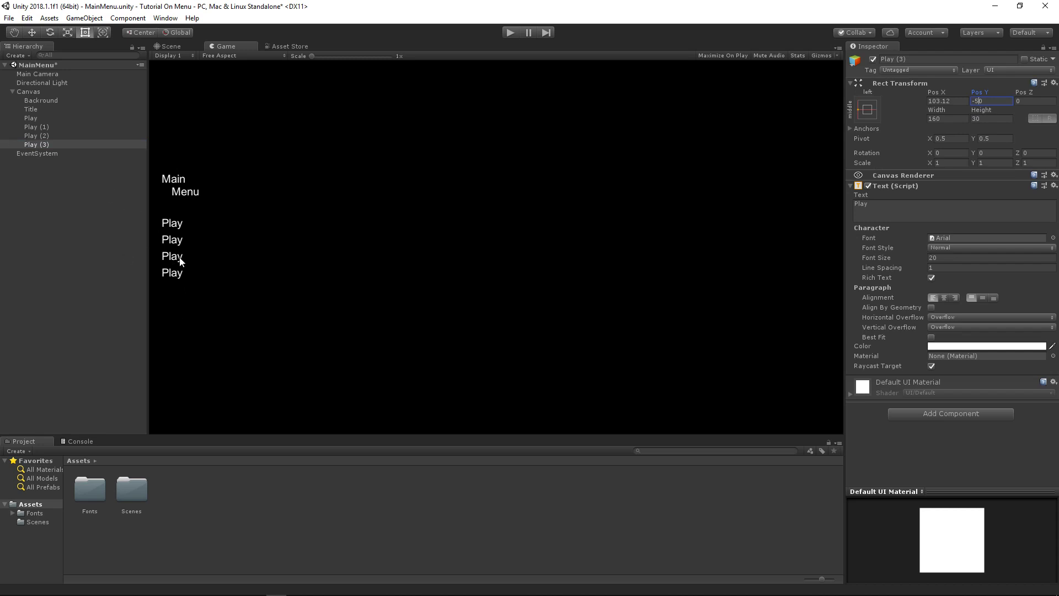
# Try the names New and Continue for the first Play object and restore the name Play.
pyautogui.click(42, 127)
pyautogui.click(38, 117)
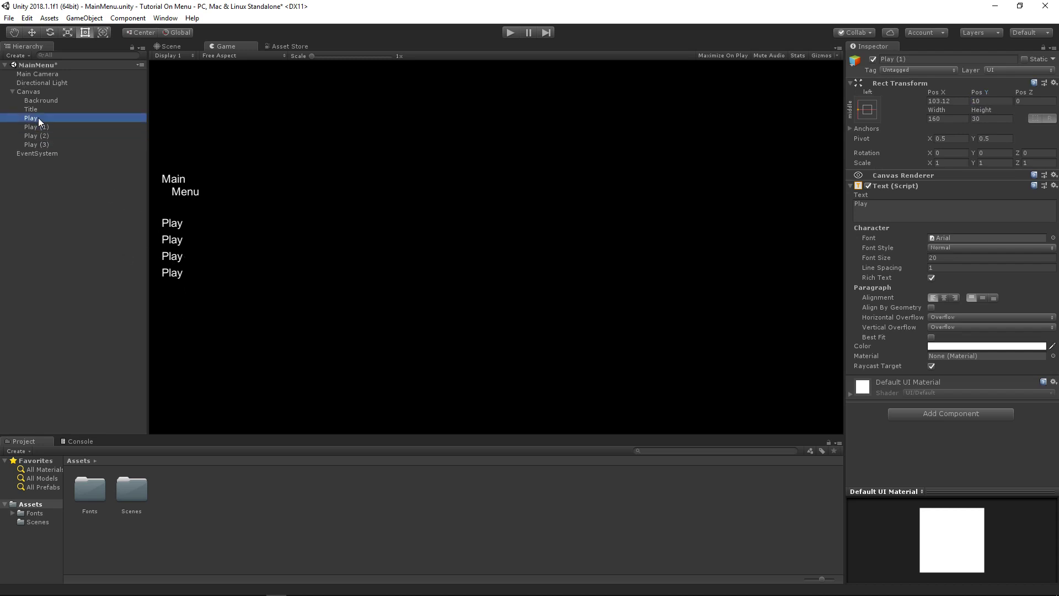
pyautogui.click(41, 125)
pyautogui.click(38, 117)
pyautogui.click(38, 117)
pyautogui.write('New')
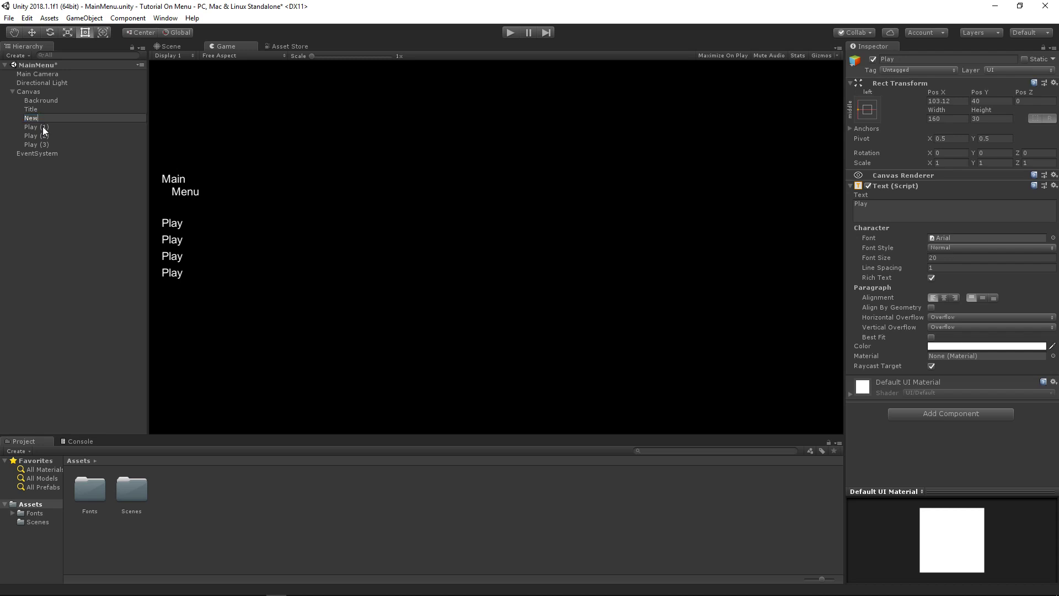
pyautogui.press('Return')
pyautogui.click(43, 118)
pyautogui.write('Continue')
pyautogui.press('Return')
pyautogui.click(57, 118)
pyautogui.press('BackSpace')
pyautogui.write('Pla')
pyautogui.press('BackSpace')
pyautogui.press('BackSpace')
pyautogui.press('BackSpace')
pyautogui.press('BackSpace')
pyautogui.write('Play')
pyautogui.press('Return')
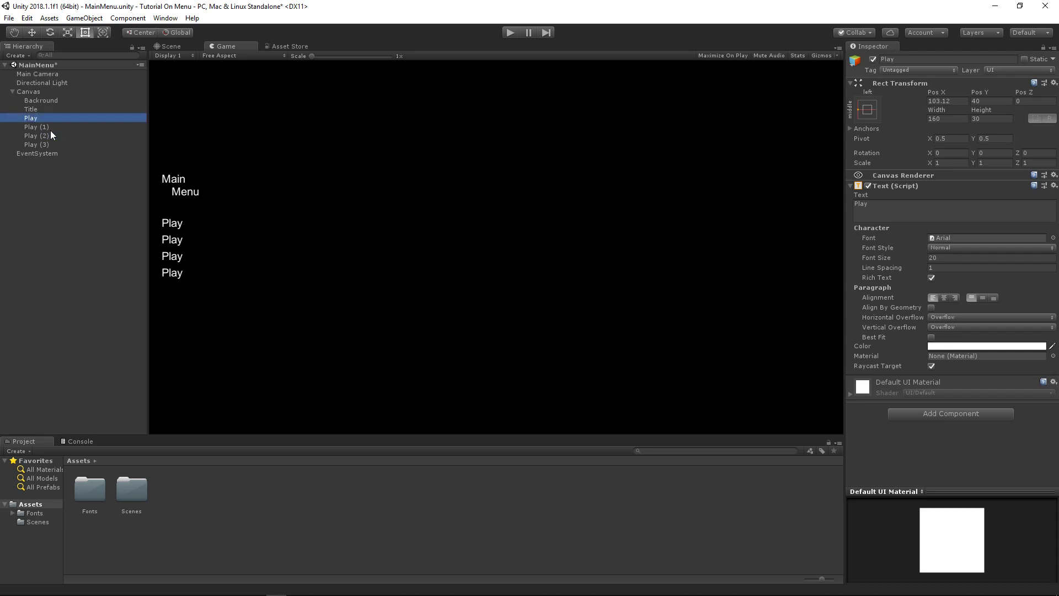
# Rename Play (1), Play (2) and Play (3) in the Canvas as Options, Credits and Exit.
pyautogui.click(50, 129)
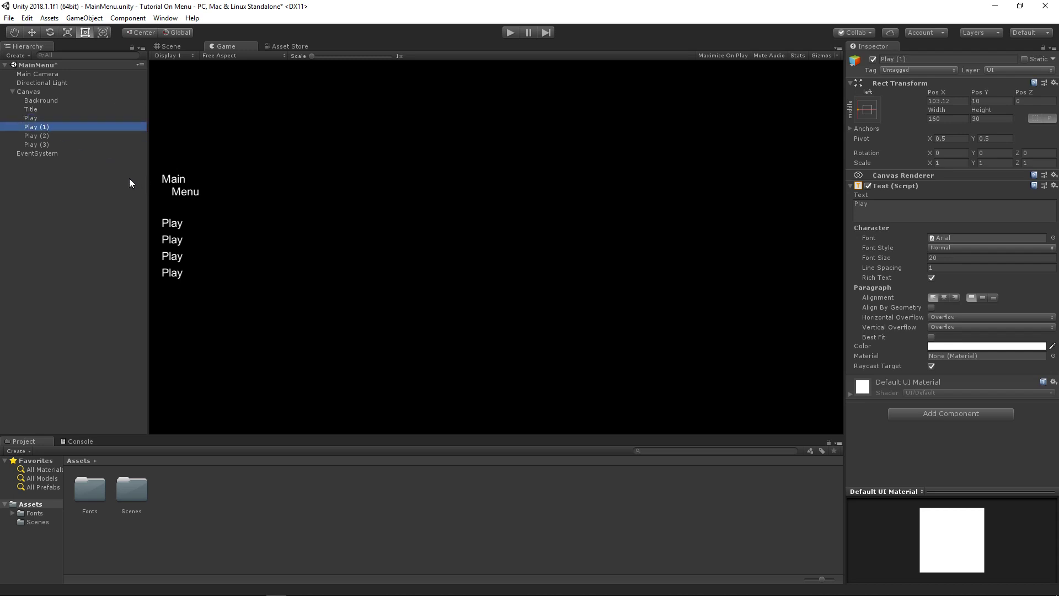
pyautogui.press('F2')
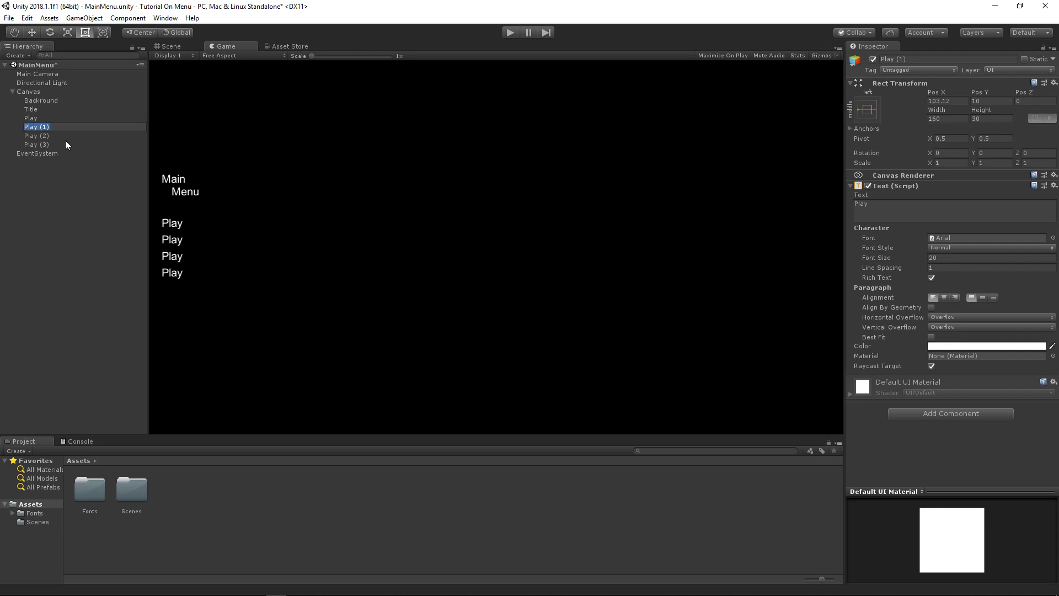
pyautogui.write('Options')
pyautogui.click(53, 138)
pyautogui.press('F2')
pyautogui.write('Credits')
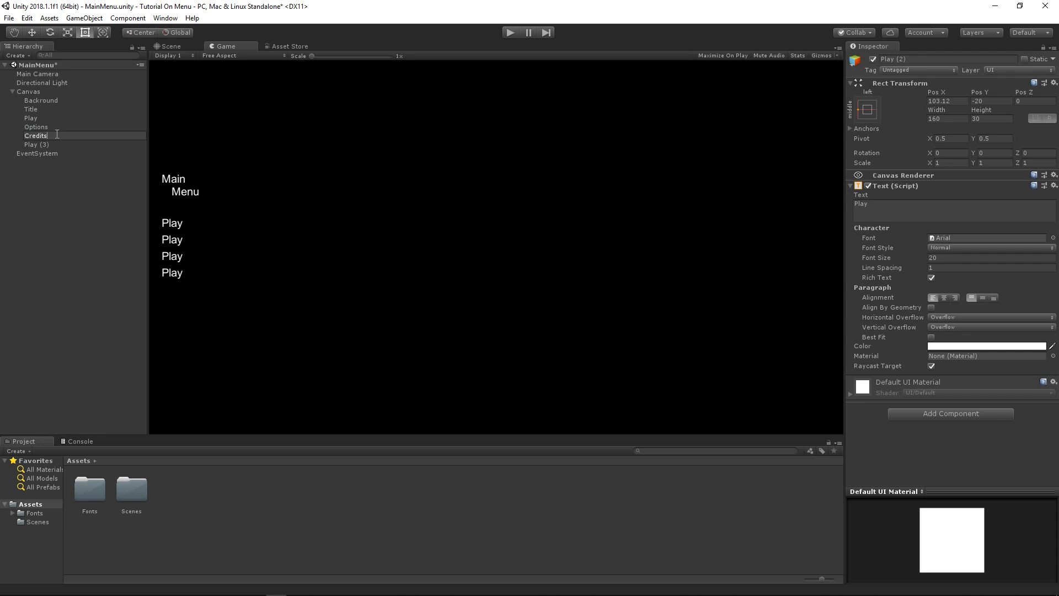
pyautogui.click(39, 143)
pyautogui.press('F2')
pyautogui.write('Exit')
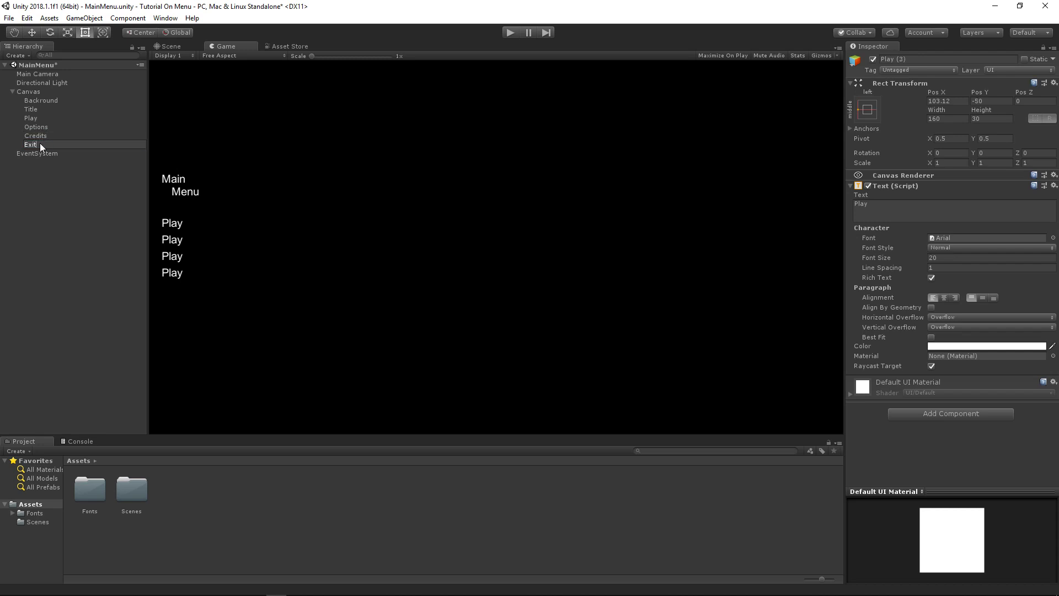
pyautogui.press('Return')
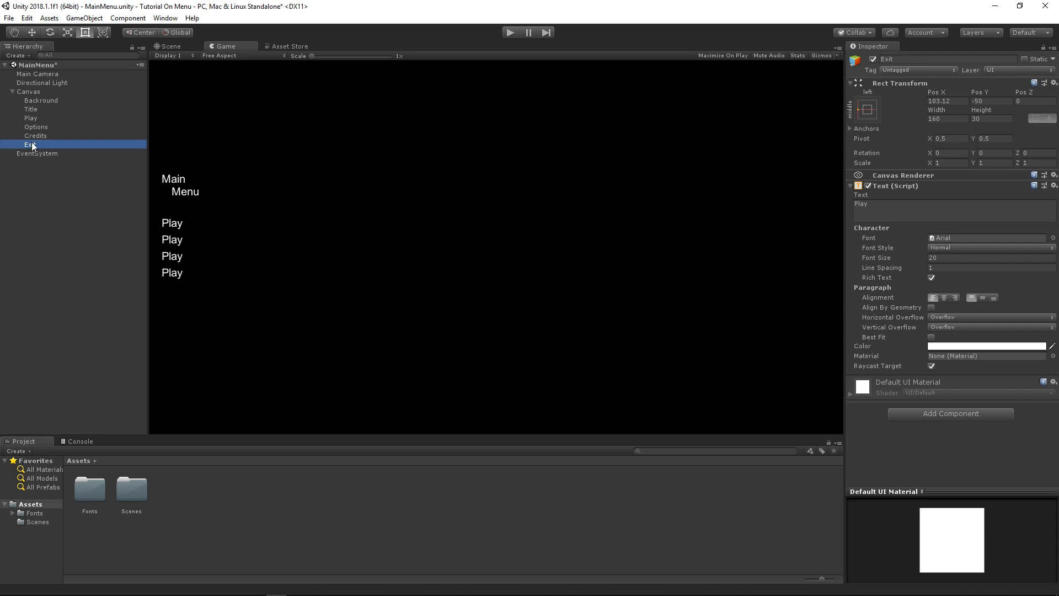
# Add a Button component to the Play, Options, Credits and Exit objects together.
pyautogui.click(31, 101)
pyautogui.press('Down')
pyautogui.press('Down')
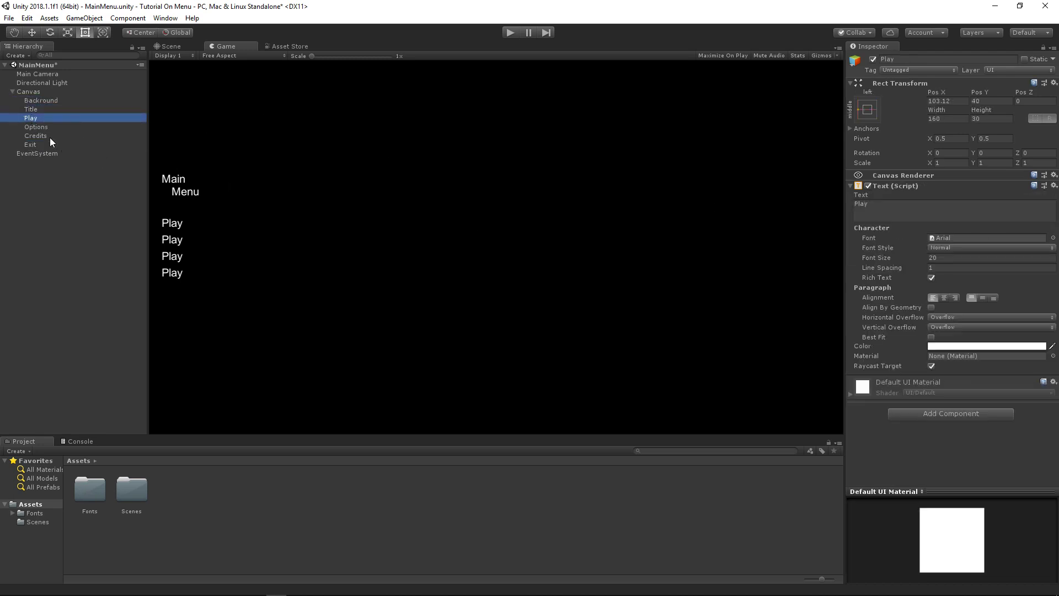
pyautogui.keyDown('shift'); pyautogui.click(36, 143); pyautogui.keyUp('shift')
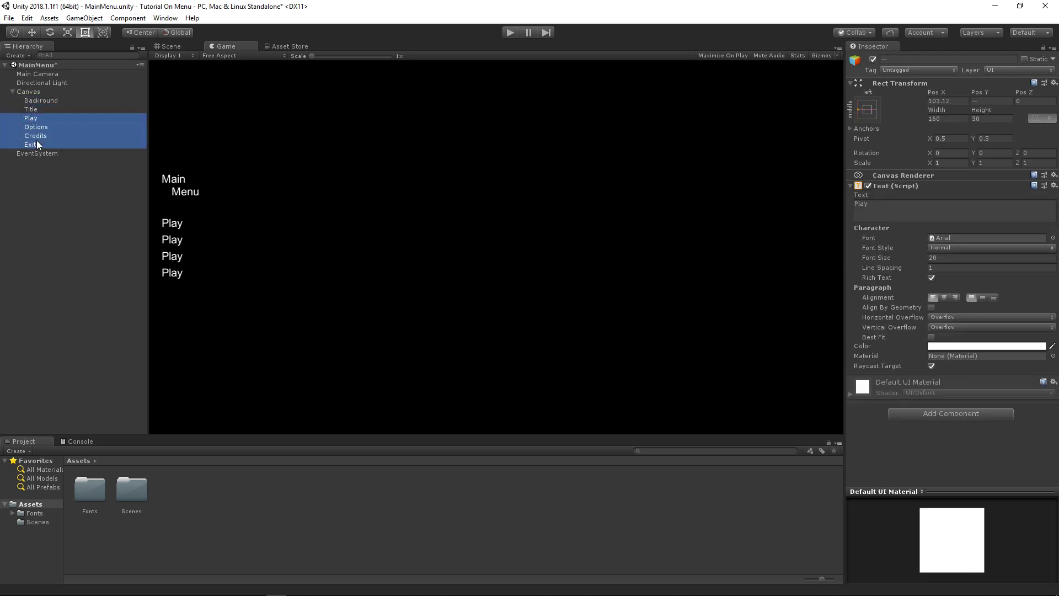
pyautogui.click(943, 414)
pyautogui.write('but')
pyautogui.press('Return')
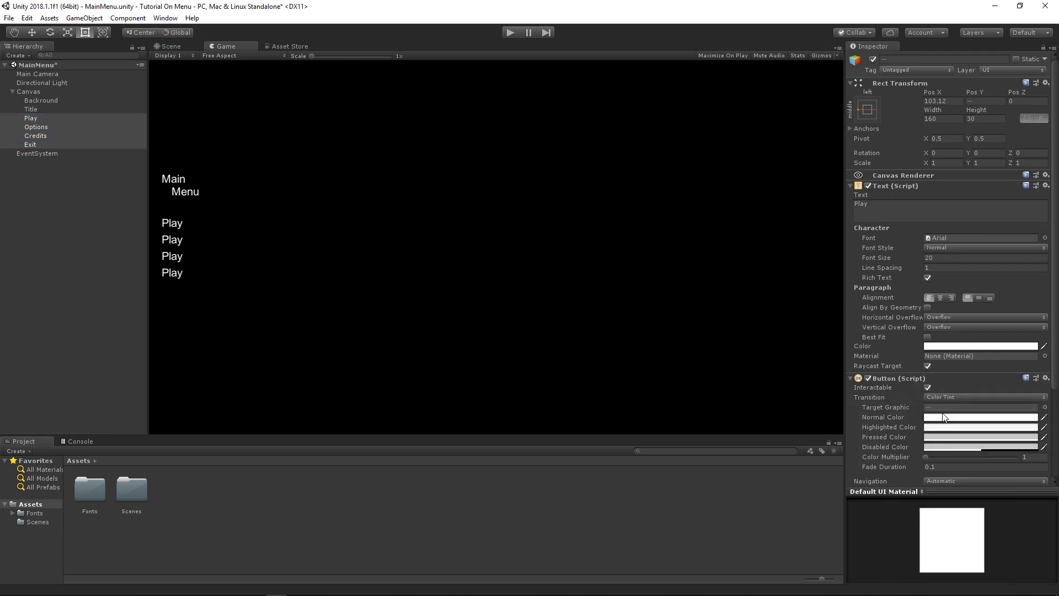
# Set the Highlighted Color of the four selected buttons to grey, hexadecimal 939393.
pyautogui.scroll(-3, 947, 403)
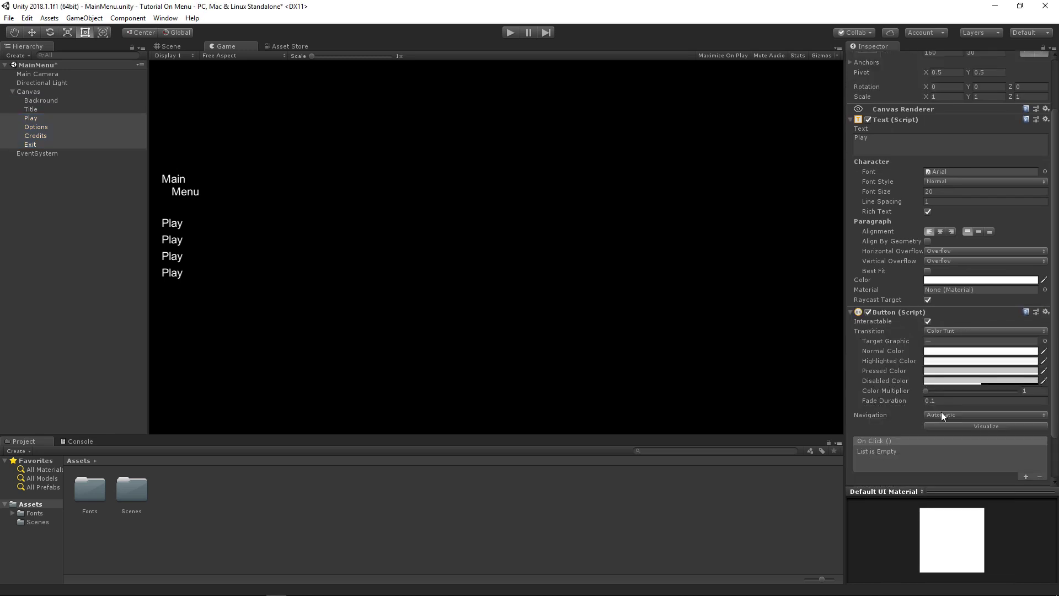
pyautogui.click(932, 362)
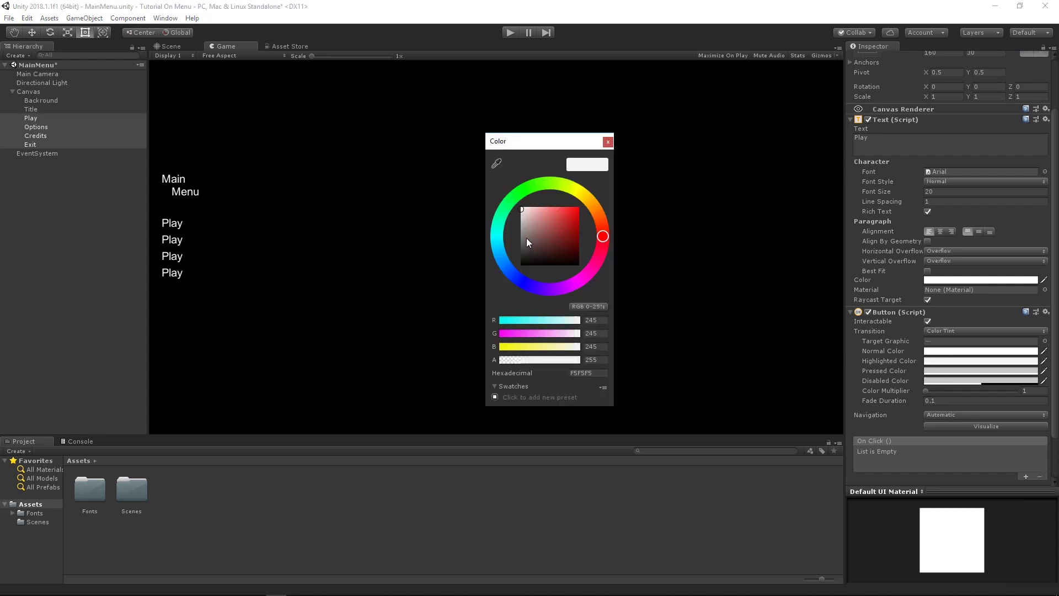
pyautogui.moveTo(526, 237); pyautogui.dragTo(518, 232)
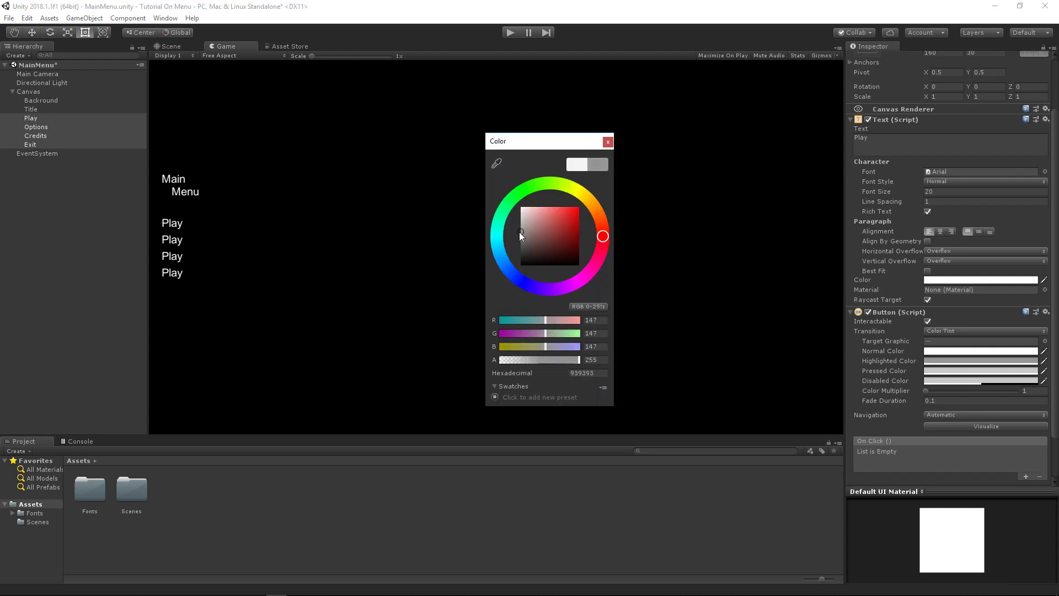
# Set the four selected buttons' Pressed Color to dark grey, hexadecimal 605F5F, and their Disabled Color to near black.
pyautogui.click(936, 370)
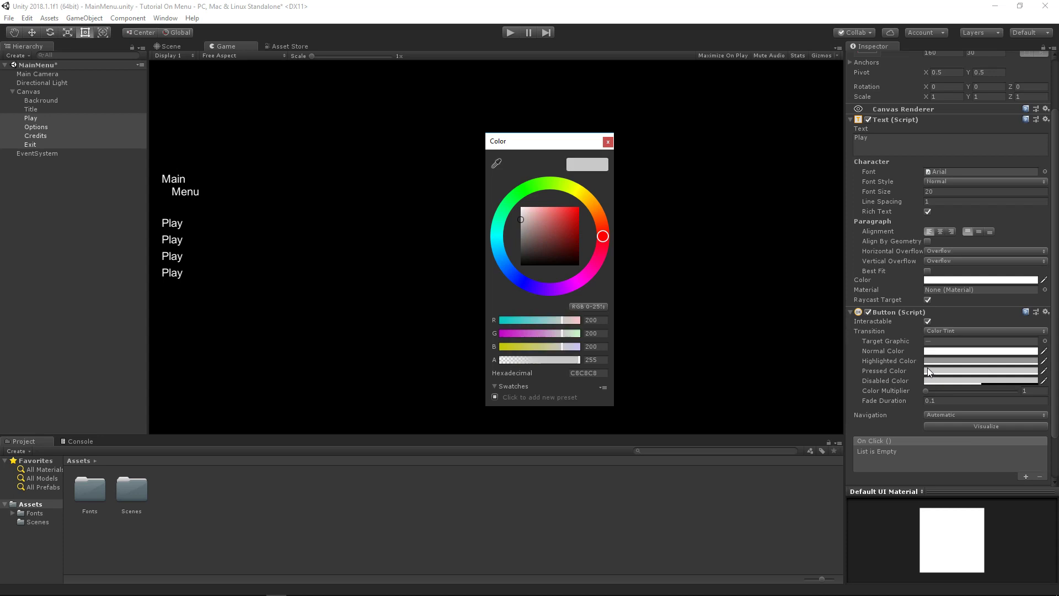
pyautogui.click(522, 243)
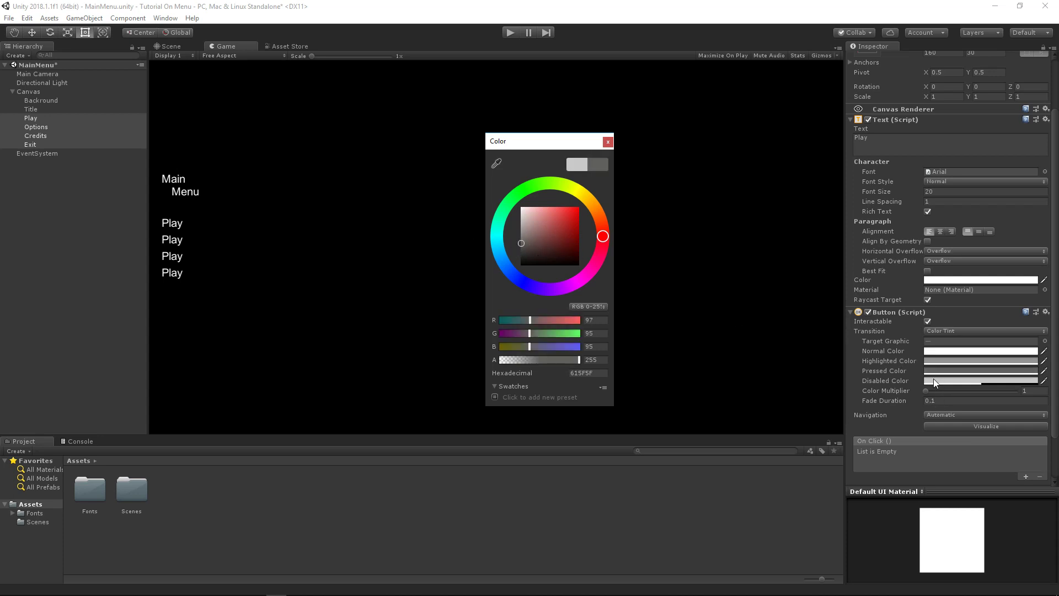
pyautogui.click(934, 381)
pyautogui.moveTo(530, 253); pyautogui.dragTo(514, 256)
pyautogui.click(967, 371)
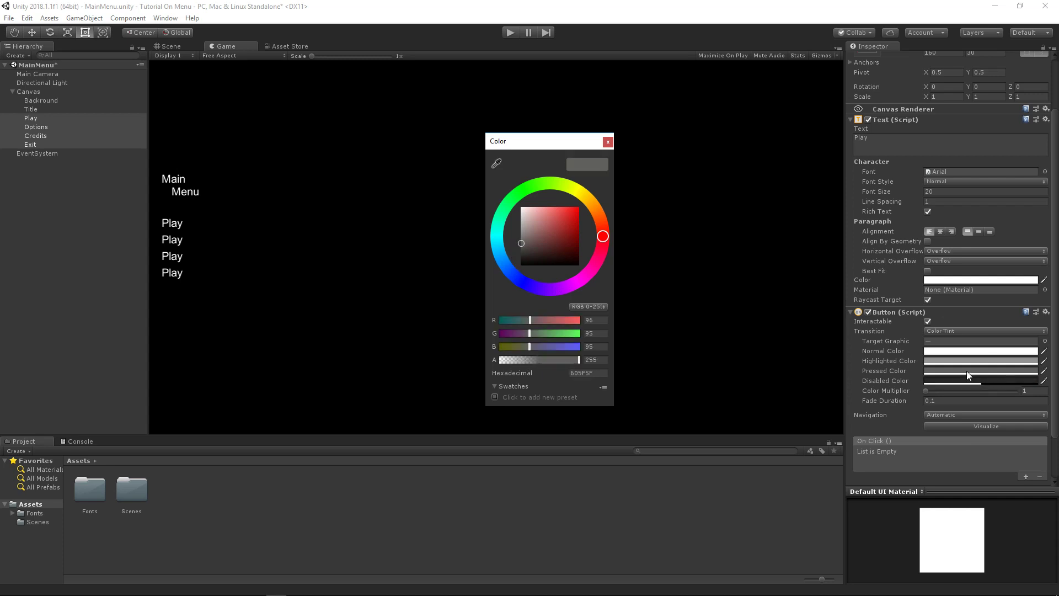
pyautogui.click(480, 497)
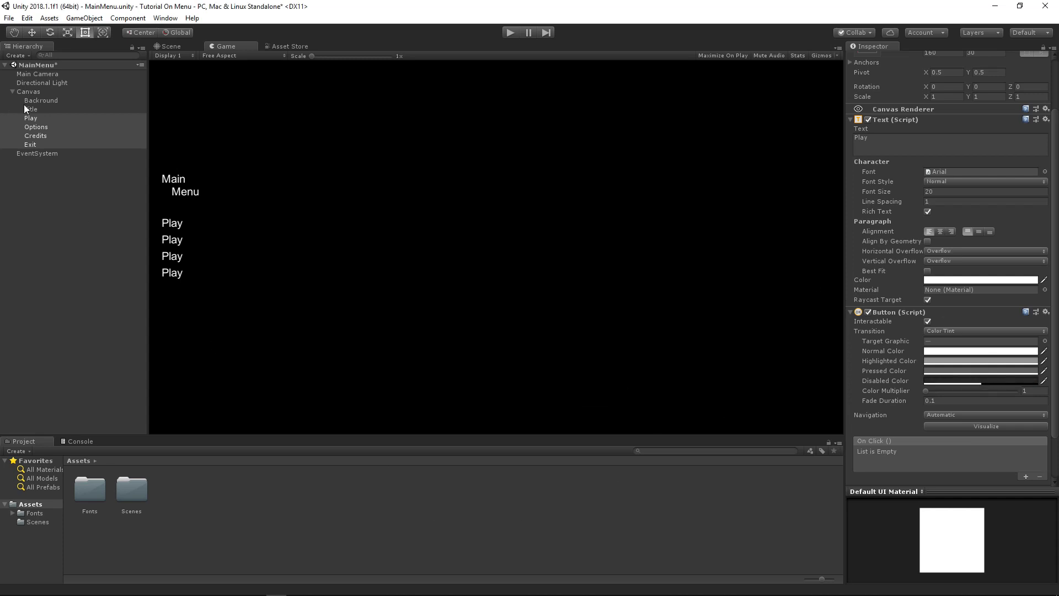
# Change the displayed text of the Options, Credits and Exit objects to Options, Credits and Exit respectively.
pyautogui.click(32, 127)
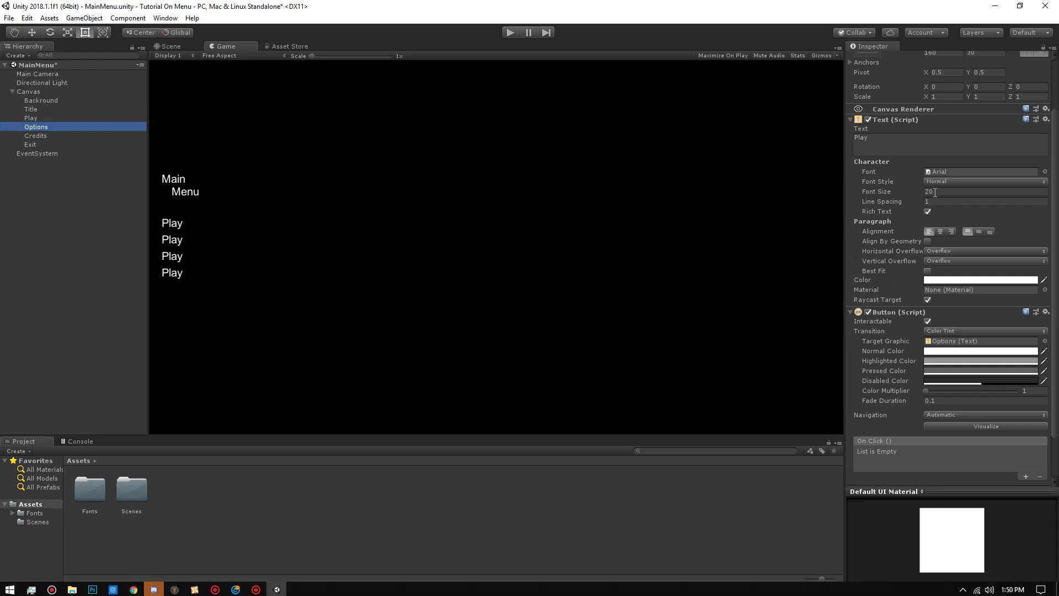
pyautogui.doubleClick(862, 138)
pyautogui.write('Options')
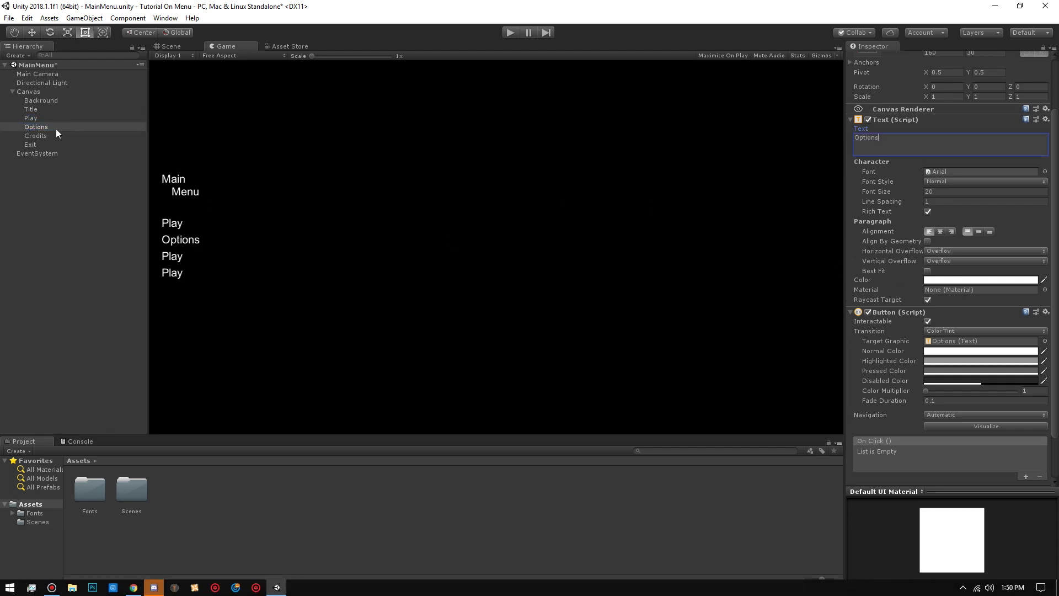
pyautogui.click(49, 135)
pyautogui.click(888, 147)
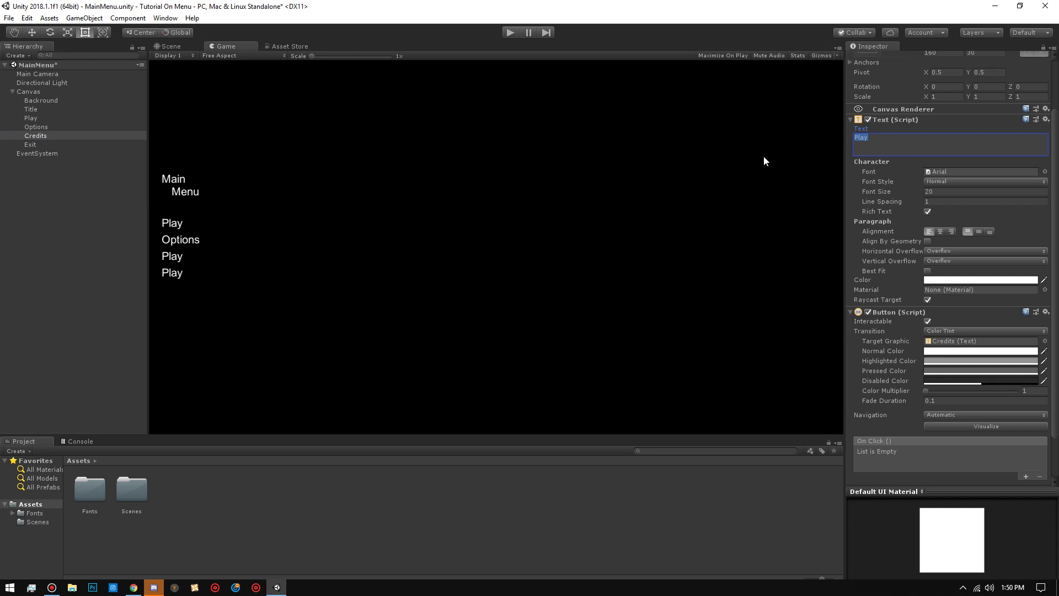
pyautogui.write('Credits')
pyautogui.click(46, 145)
pyautogui.click(864, 138)
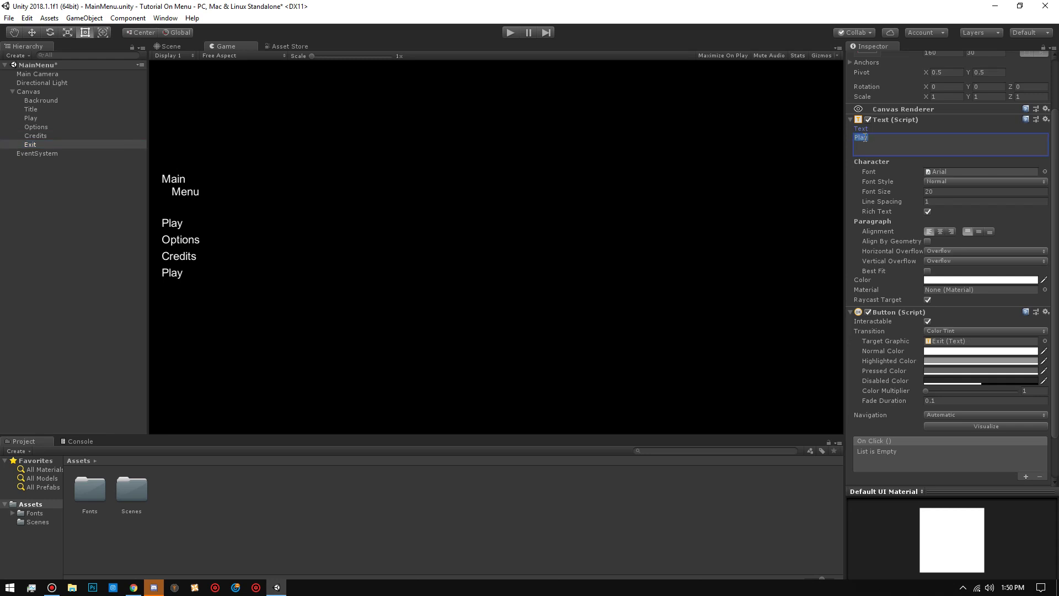
pyautogui.write('Exit')
pyautogui.click(41, 269)
# Set the font size of Play, Options, Credits and Exit together to 16 and their Pos X to 97.32.
pyautogui.click(24, 144)
pyautogui.keyDown('shift'); pyautogui.click(23, 118); pyautogui.keyUp('shift')
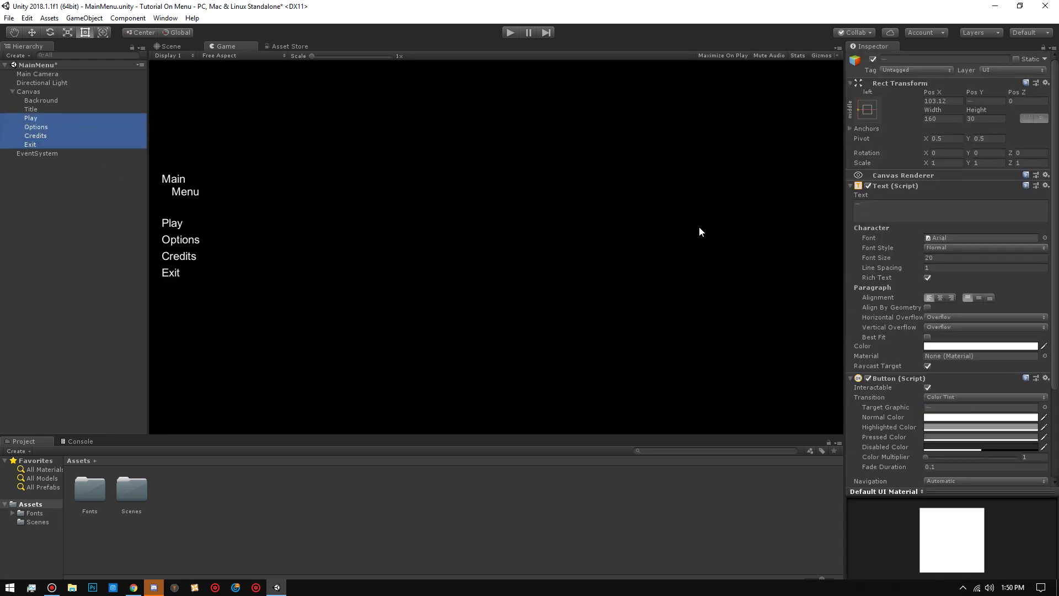
pyautogui.moveTo(899, 253); pyautogui.dragTo(889, 254)
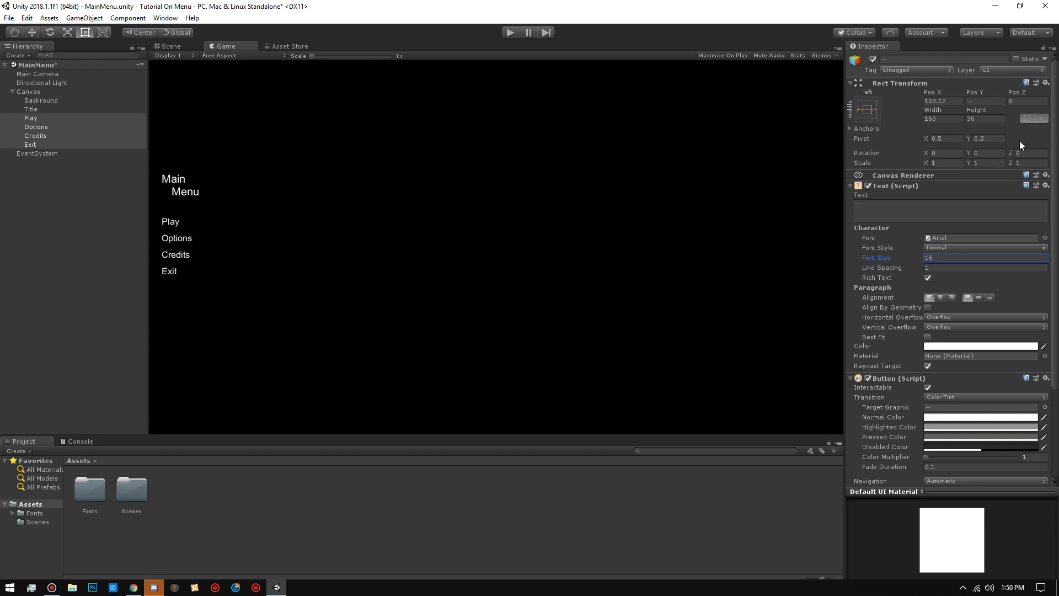
pyautogui.moveTo(932, 93); pyautogui.dragTo(858, 121)
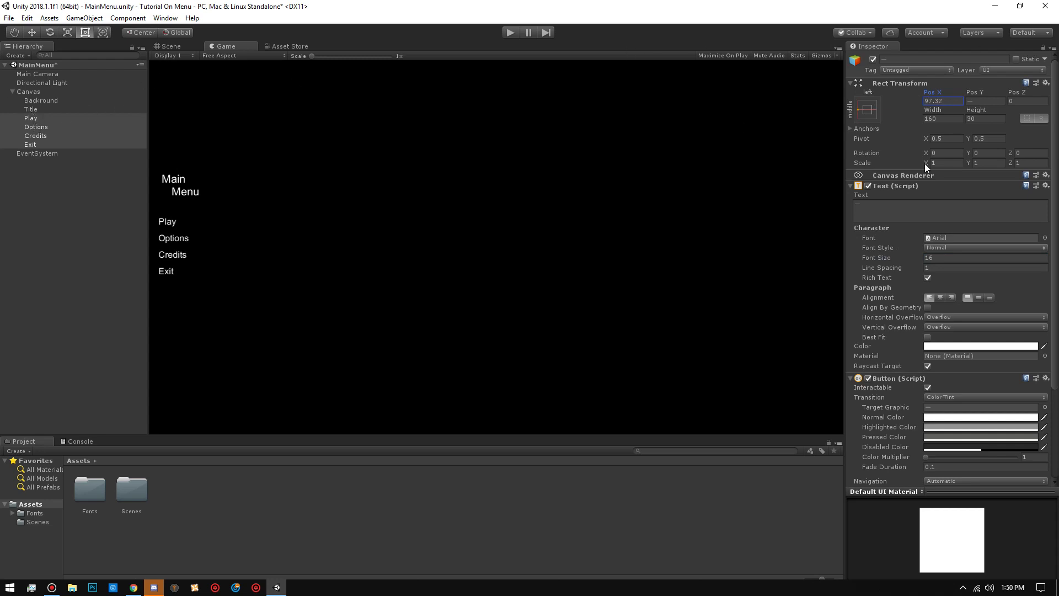
# Try centre alignment on the four menu texts and return them to left alignment.
pyautogui.moveTo(889, 258); pyautogui.dragTo(890, 257)
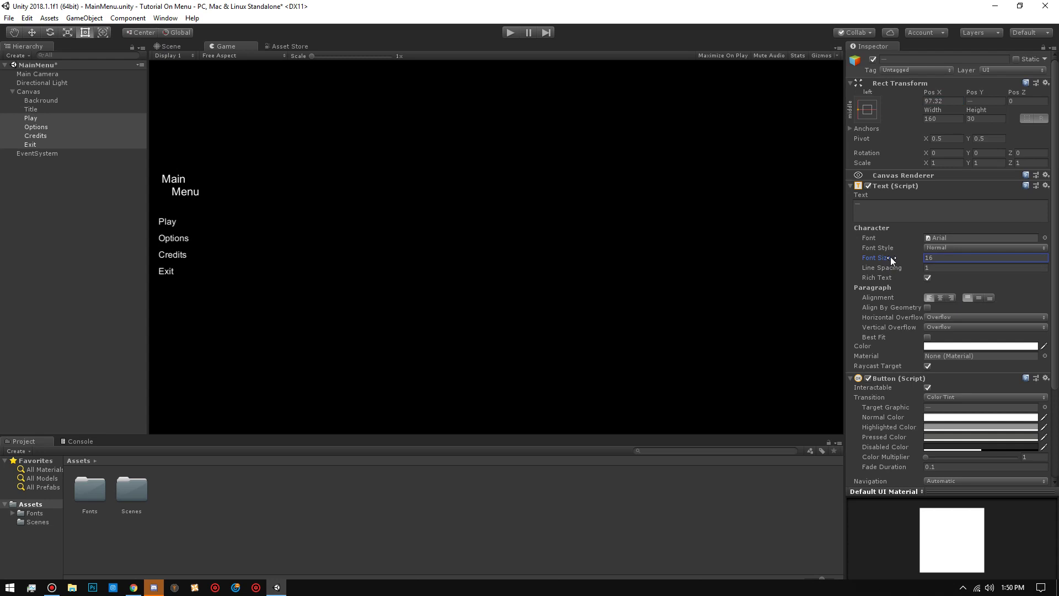
pyautogui.click(939, 298)
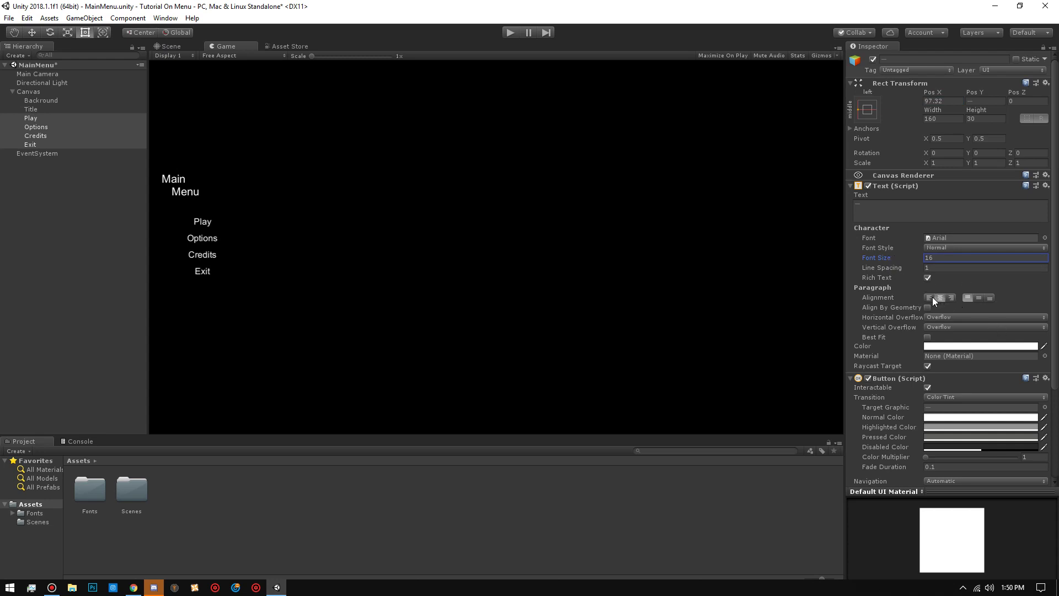
pyautogui.click(931, 298)
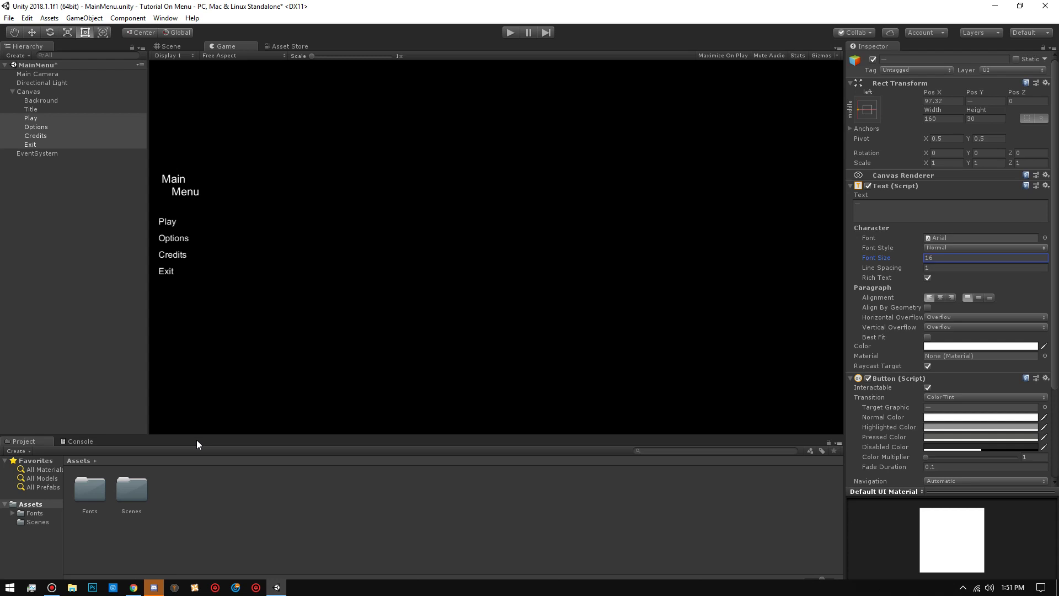
pyautogui.click(6, 232)
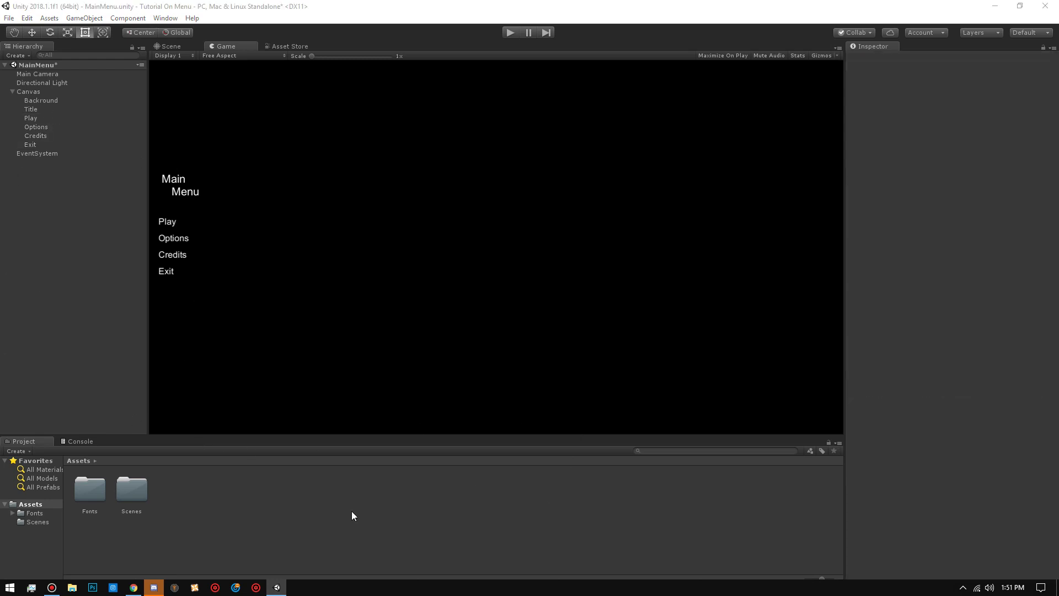
pyautogui.click(53, 589)
pyautogui.click(53, 588)
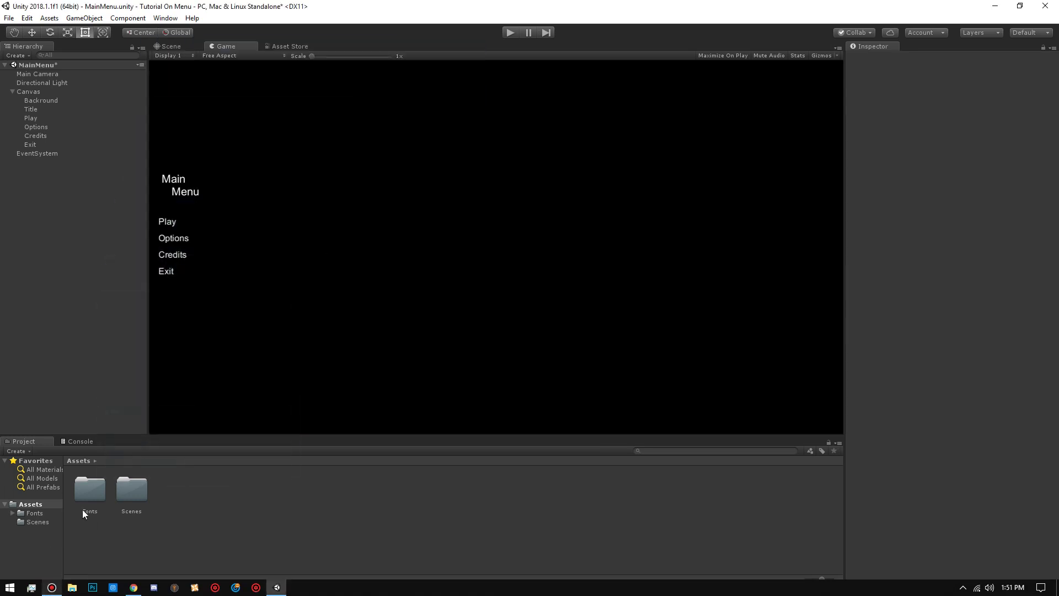
# Add an empty On Click entry to the Play, Options, Credits and Exit buttons together and check it on Play.
pyautogui.click(30, 118)
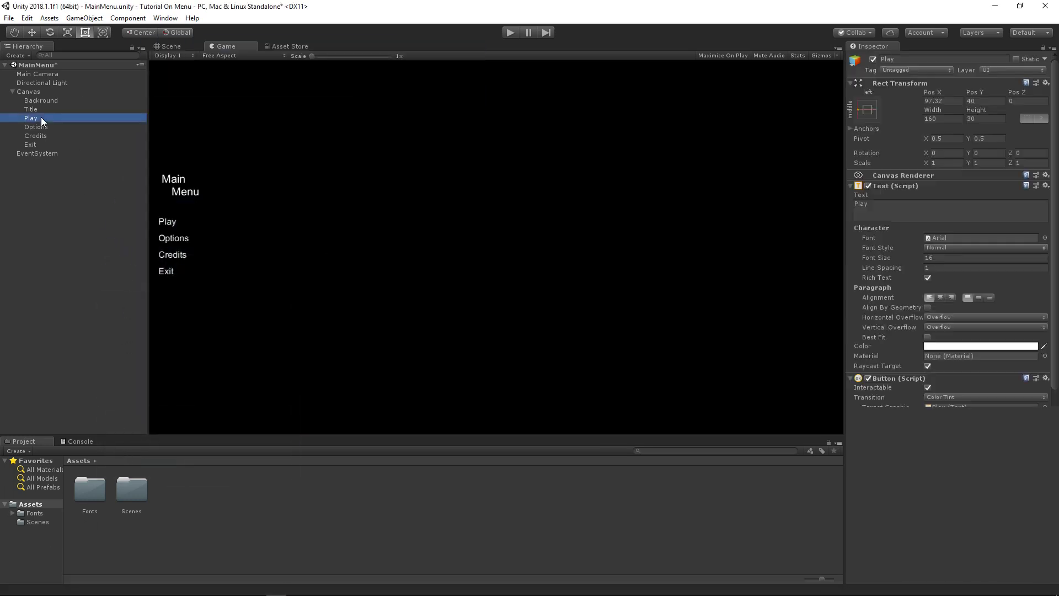
pyautogui.scroll(-3, 963, 331)
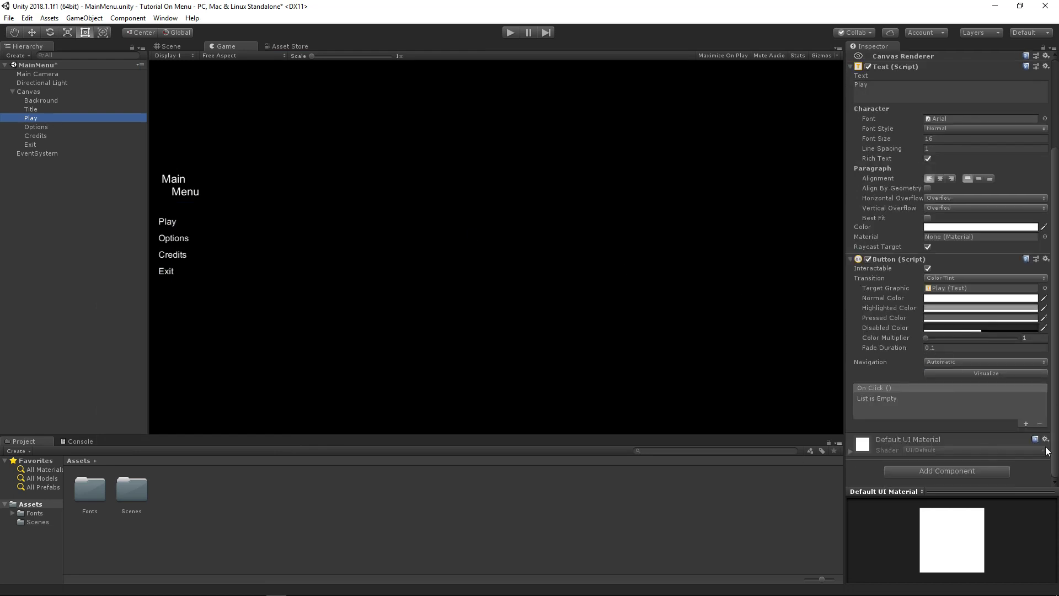
pyautogui.keyDown('shift'); pyautogui.click(33, 144); pyautogui.keyUp('shift')
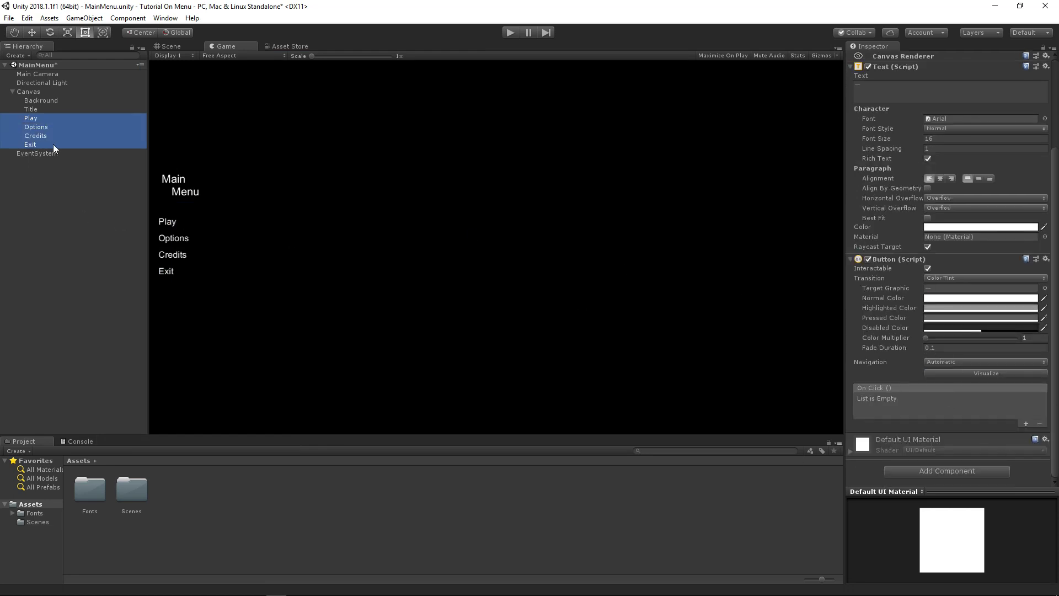
pyautogui.click(1026, 423)
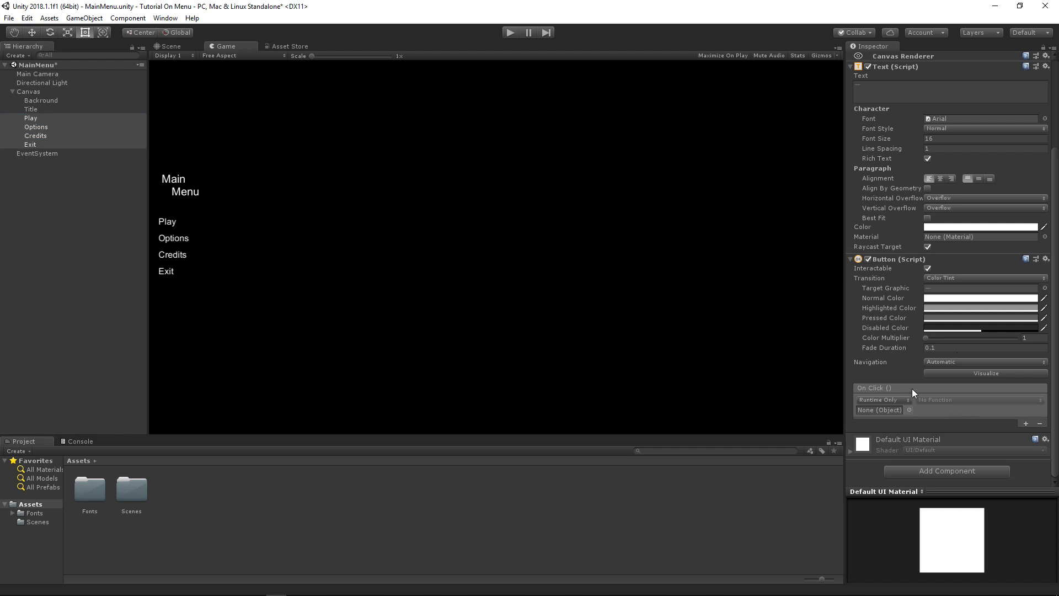
pyautogui.click(42, 148)
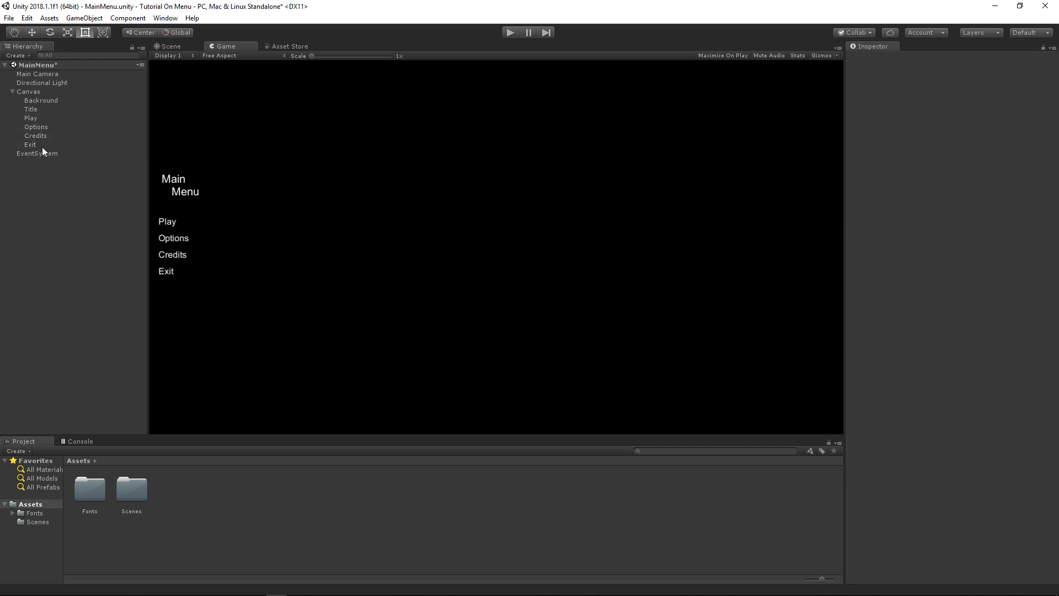
pyautogui.click(28, 118)
pyautogui.scroll(-4, 946, 373)
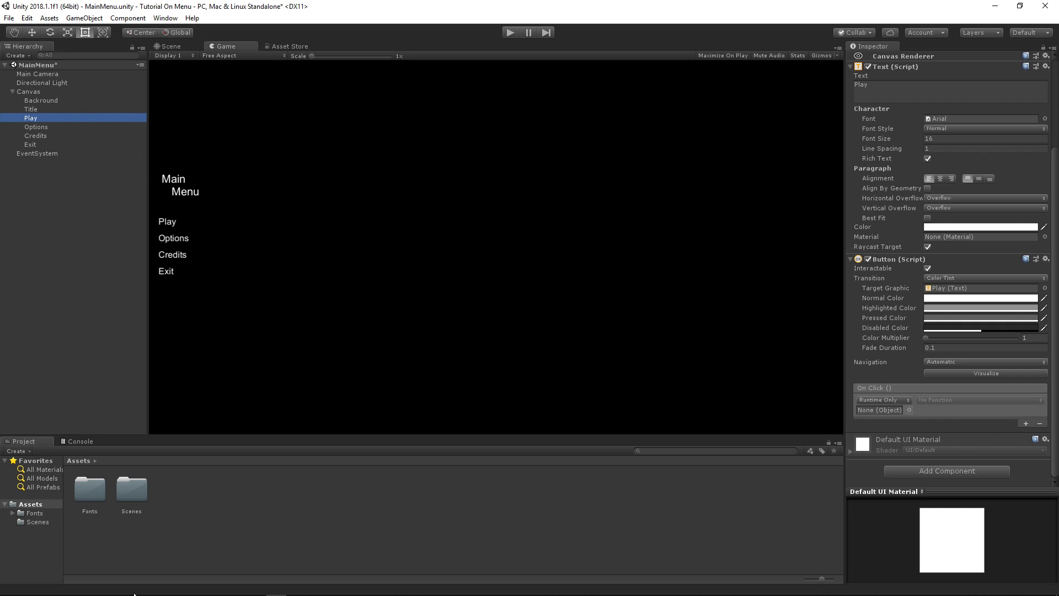
# Create a folder named Scripts in Assets.
pyautogui.rightClick(193, 529)
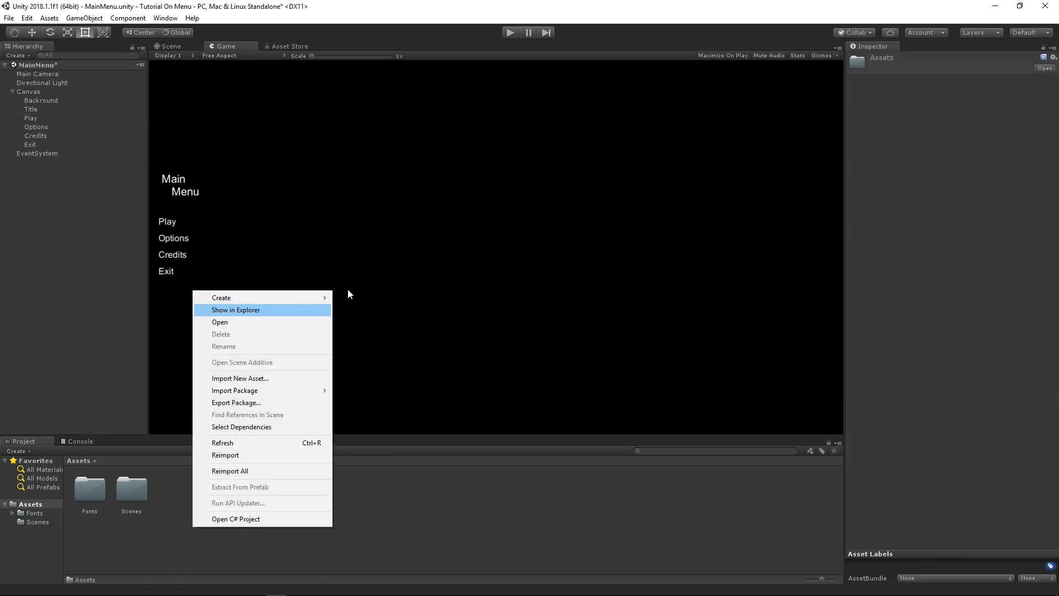
pyautogui.moveTo(315, 298)
pyautogui.click(360, 219)
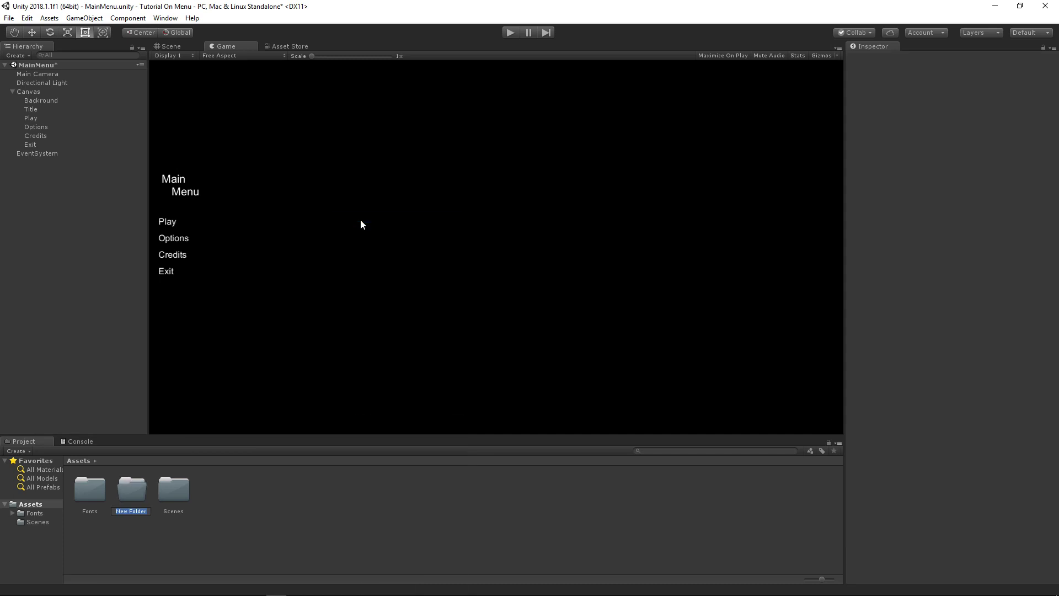
pyautogui.write('Scripts')
pyautogui.press('Return')
# Create a C# script named MainMenu inside the Scripts folder.
pyautogui.doubleClick(188, 490)
pyautogui.rightClick(187, 490)
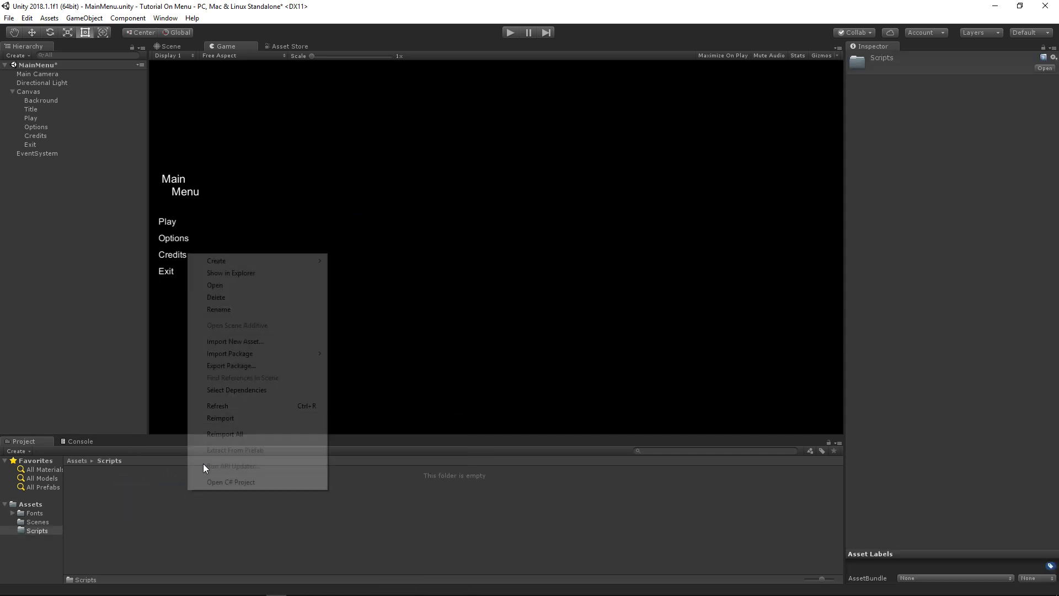
pyautogui.moveTo(304, 262)
pyautogui.click(349, 233)
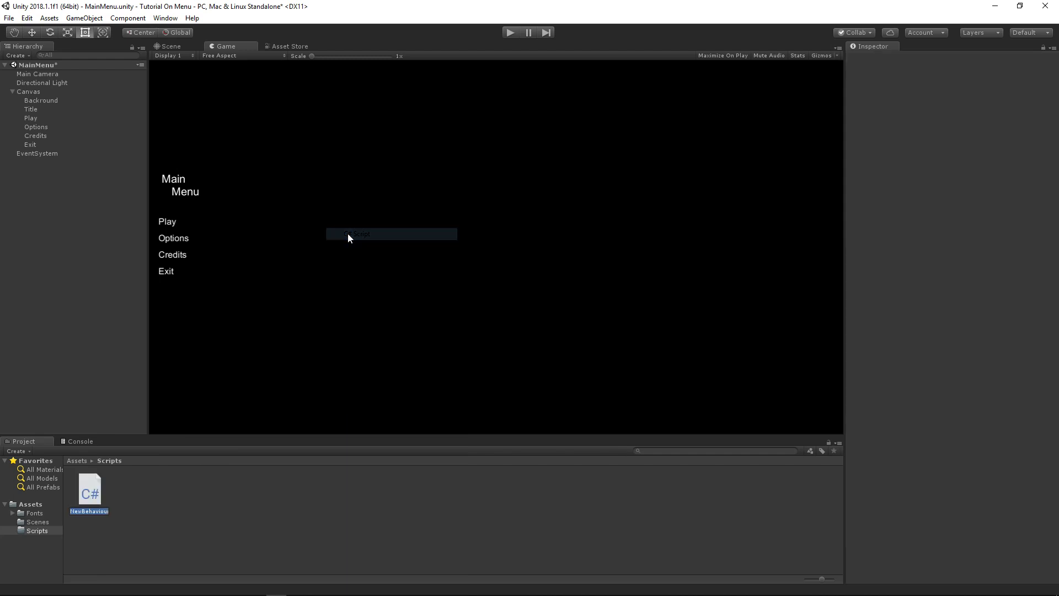
pyautogui.press('BackSpace')
pyautogui.write('MainMenu')
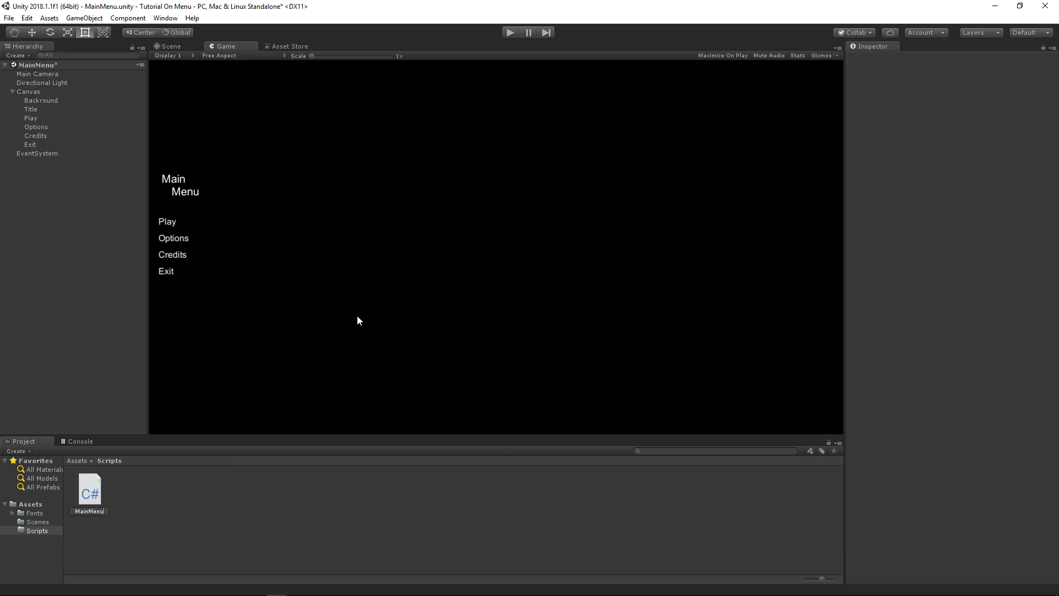
pyautogui.press('Return')
pyautogui.click(194, 504)
pyautogui.click(91, 492)
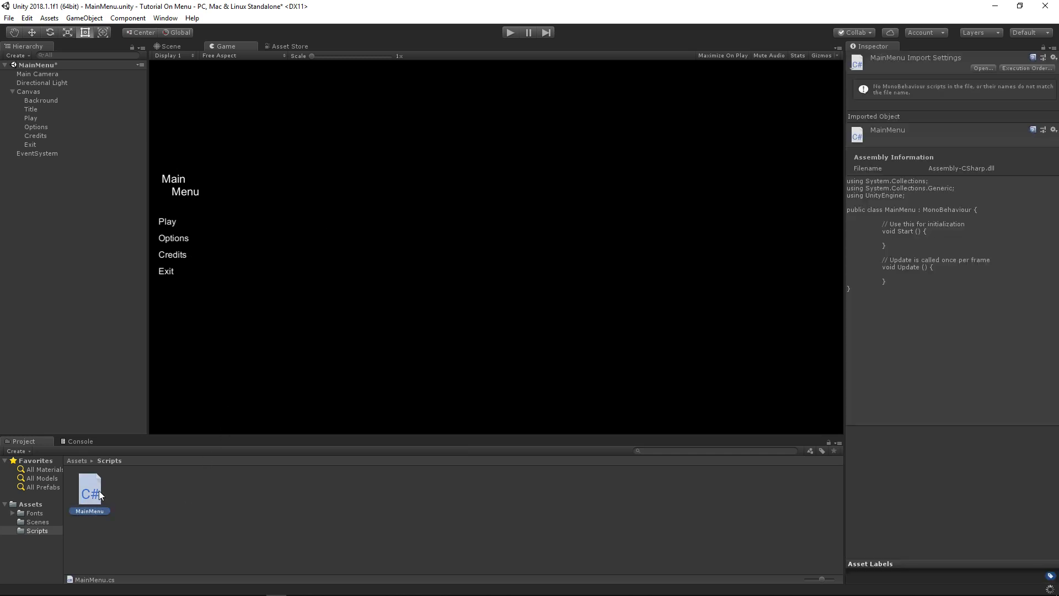
pyautogui.click(511, 513)
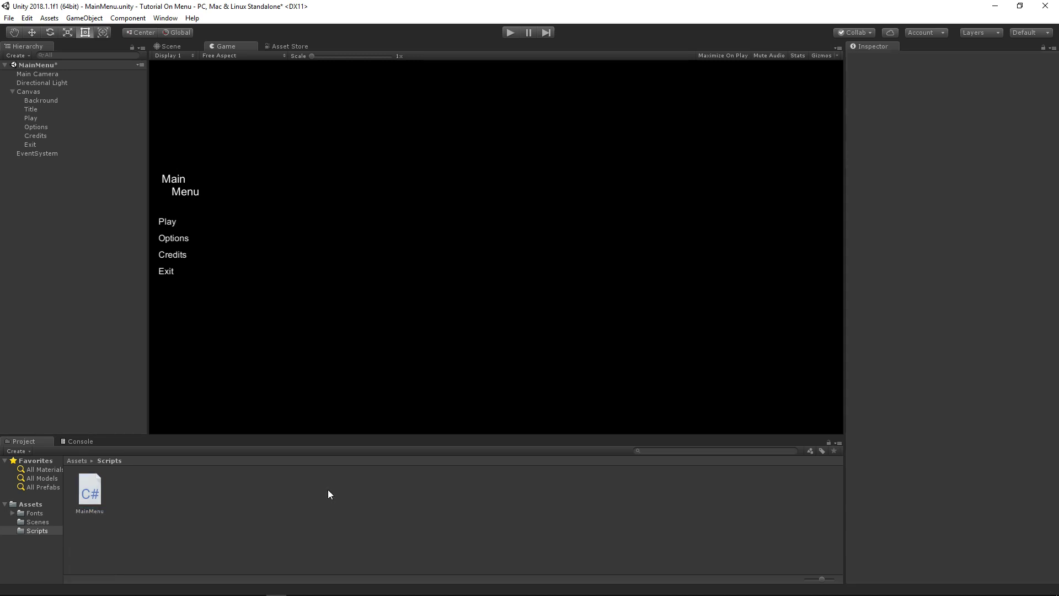
# Attach the MainMenu script to the Canvas and rename the Canvas object MainMenu.
pyautogui.moveTo(86, 498); pyautogui.dragTo(32, 94)
pyautogui.click(31, 90)
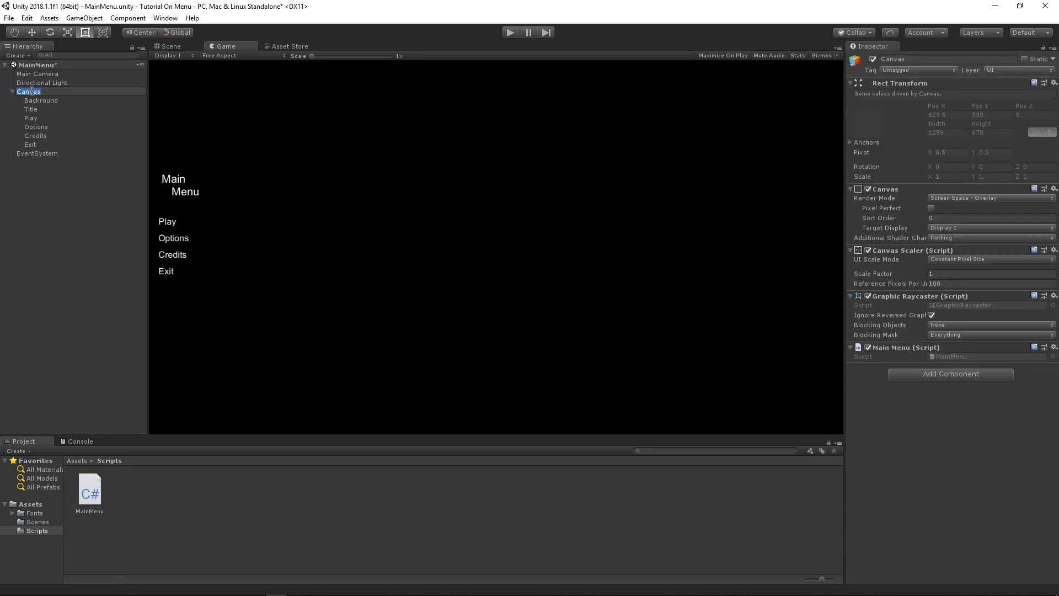
pyautogui.write('MainMenu')
pyautogui.press('Return')
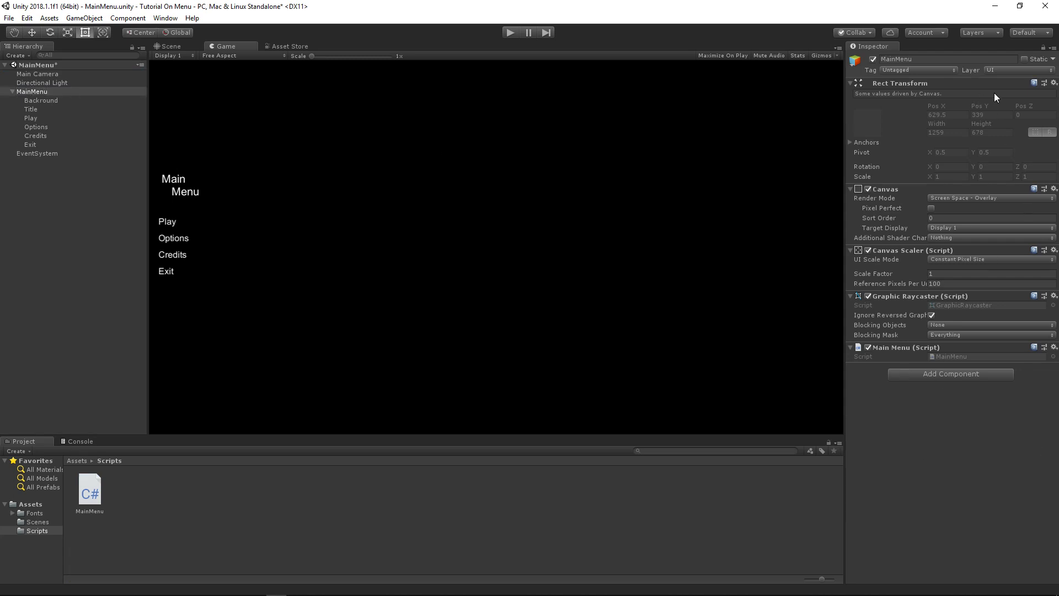
# Assign the MainMenu object to the UI layer, applying the layer to all its children as well.
pyautogui.click(992, 69)
pyautogui.click(998, 131)
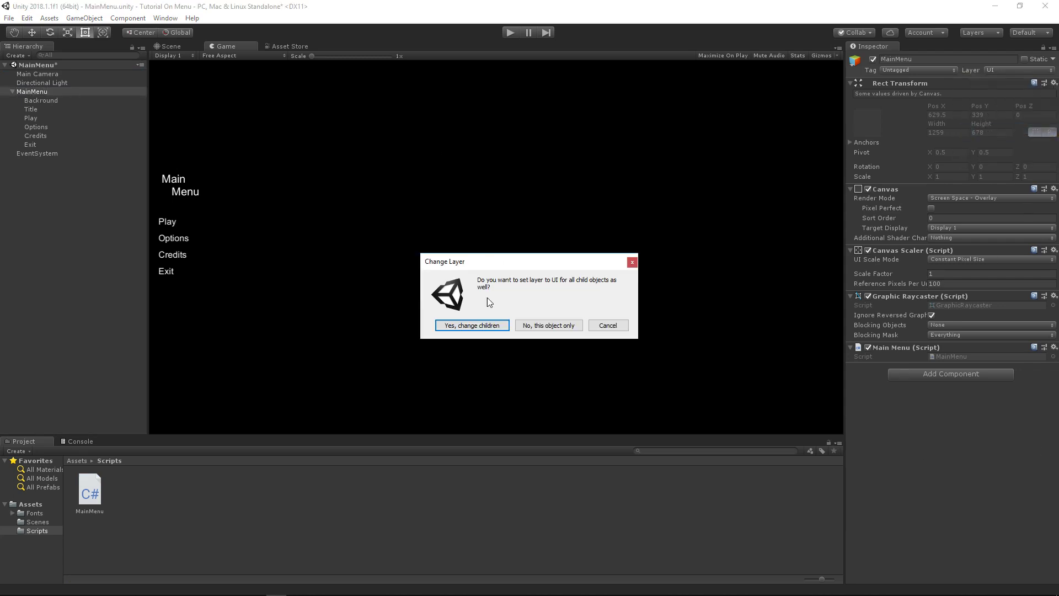
pyautogui.click(478, 326)
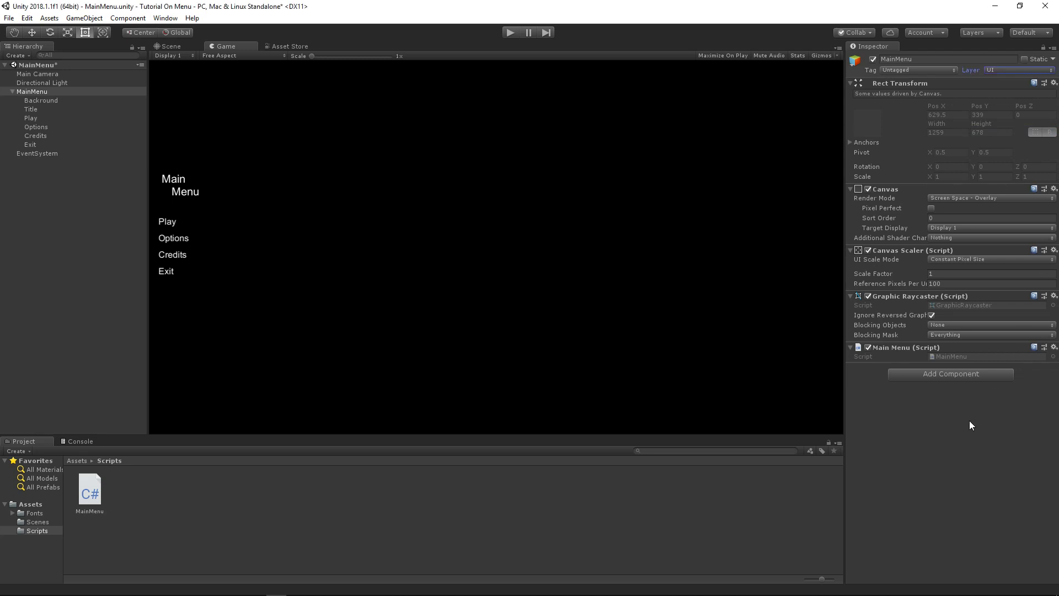
# Try reducing the height of the Exit text's rectangle in the Scene view, and undo the resize.
pyautogui.click(30, 145)
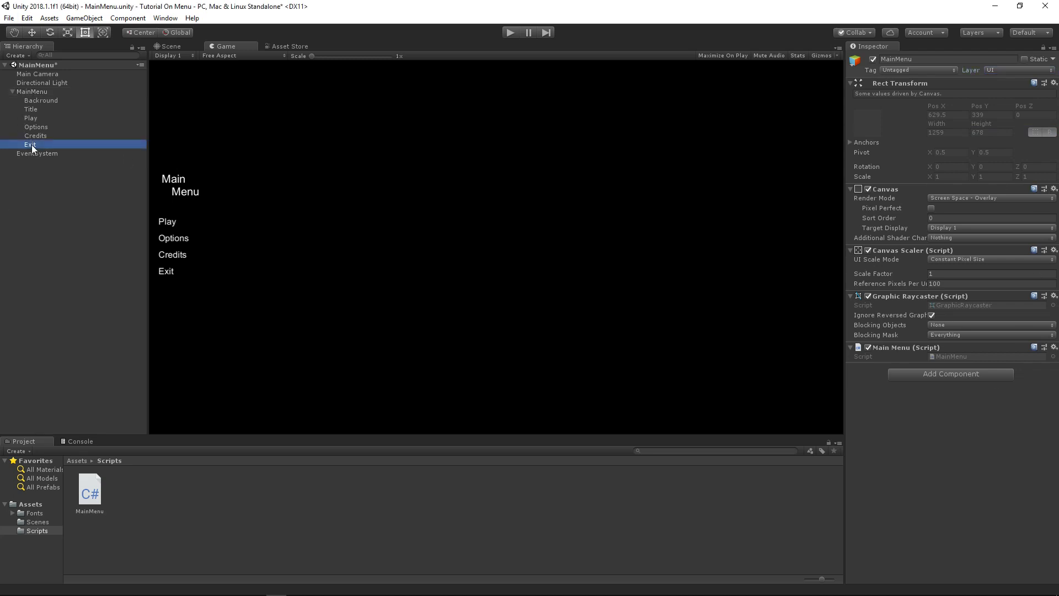
pyautogui.click(511, 29)
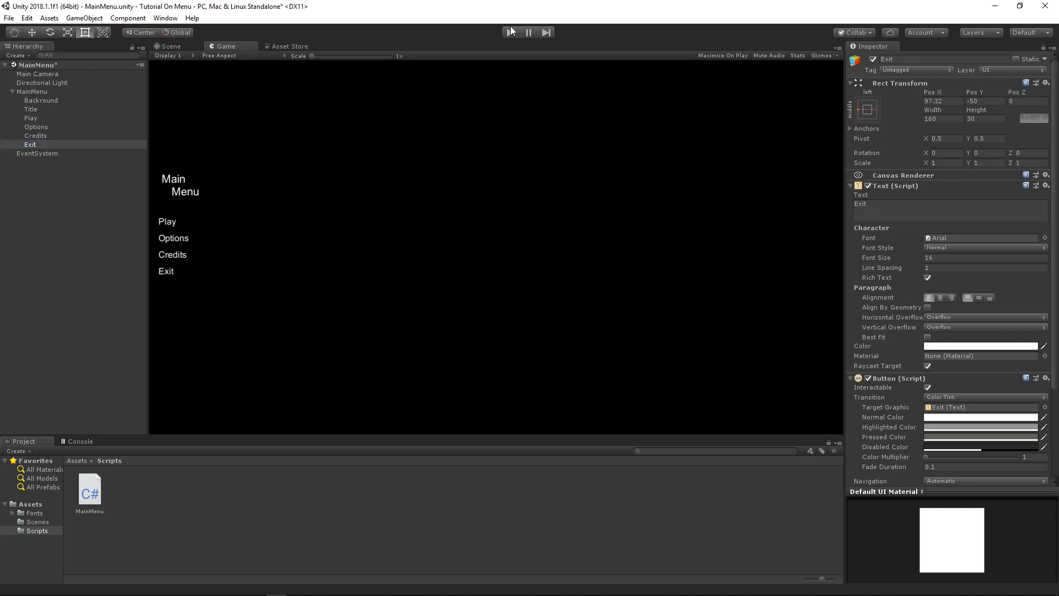
pyautogui.click(168, 47)
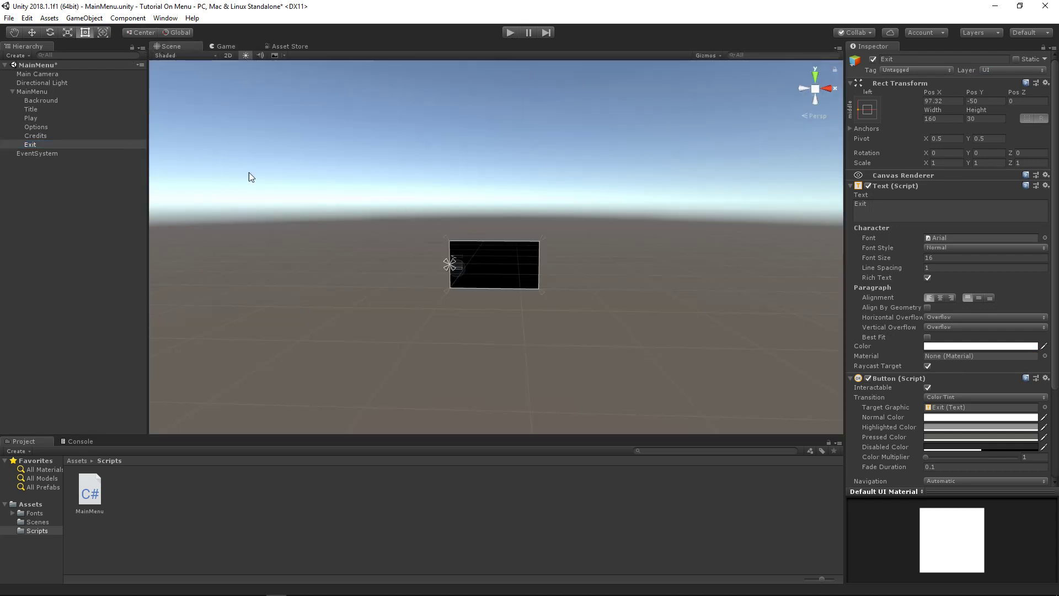
pyautogui.press('f')
pyautogui.moveTo(551, 257); pyautogui.dragTo(589, 249, button='right')
pyautogui.press('w')
pyautogui.moveTo(401, 403); pyautogui.dragTo(428, 348)
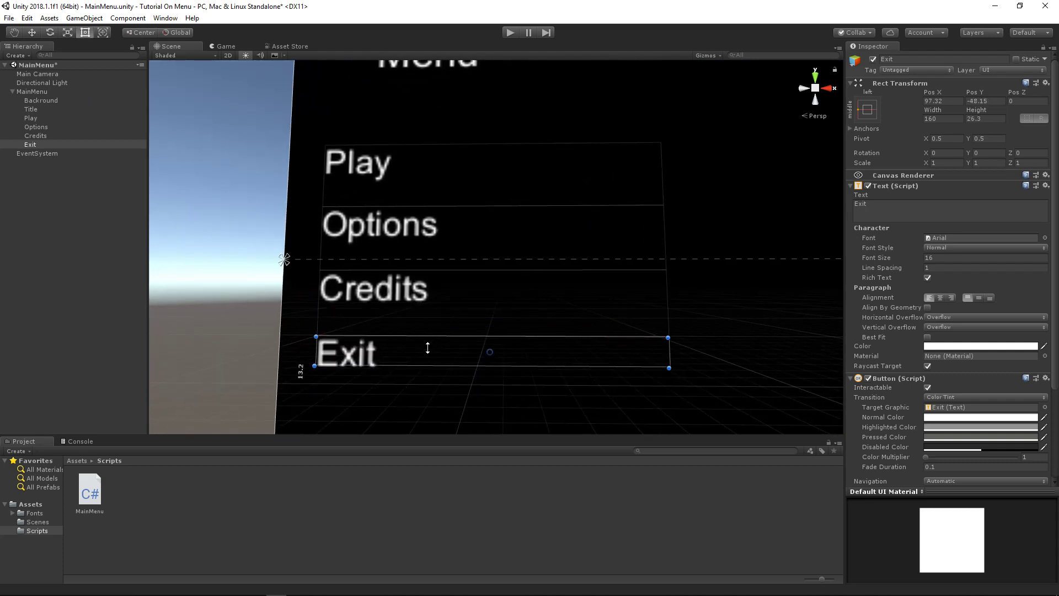
pyautogui.hotkey('ctrl', 'z')
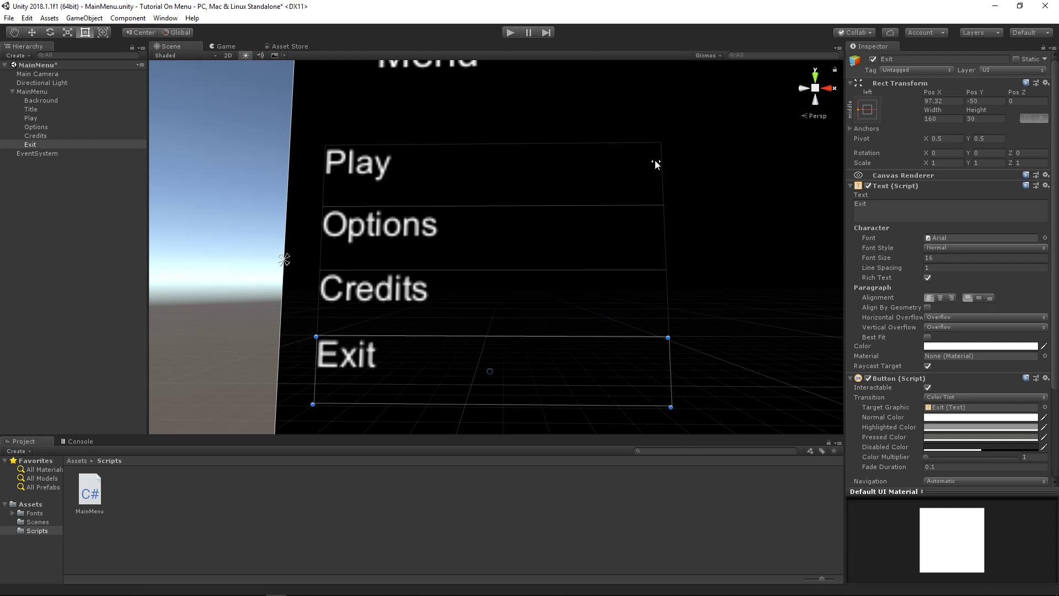
# Run the scene in the Game view to test how far the Play button's hover area extends, and stop it.
pyautogui.click(226, 47)
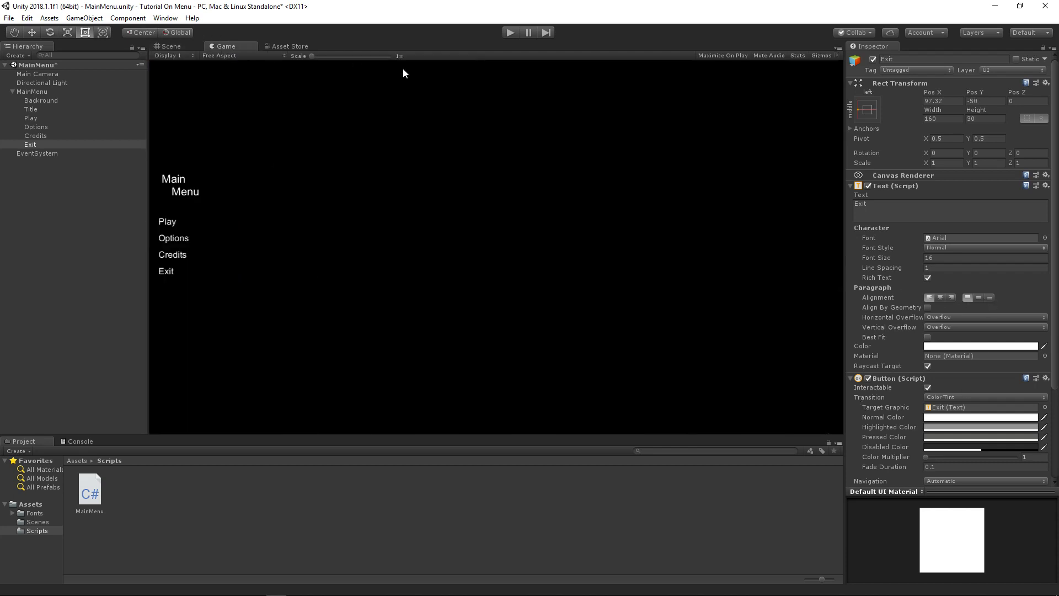
pyautogui.click(510, 33)
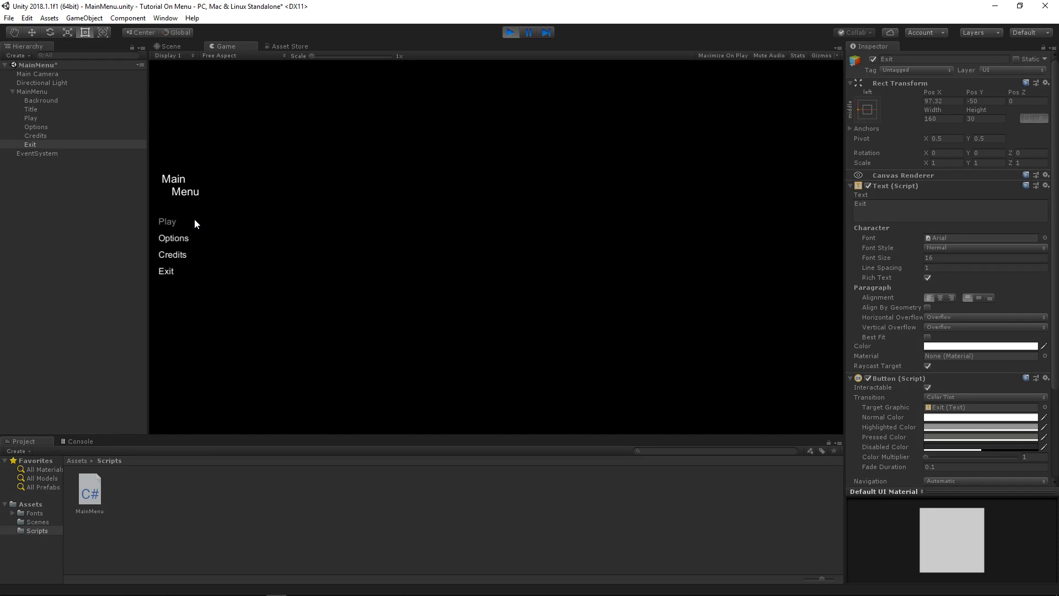
pyautogui.click(505, 32)
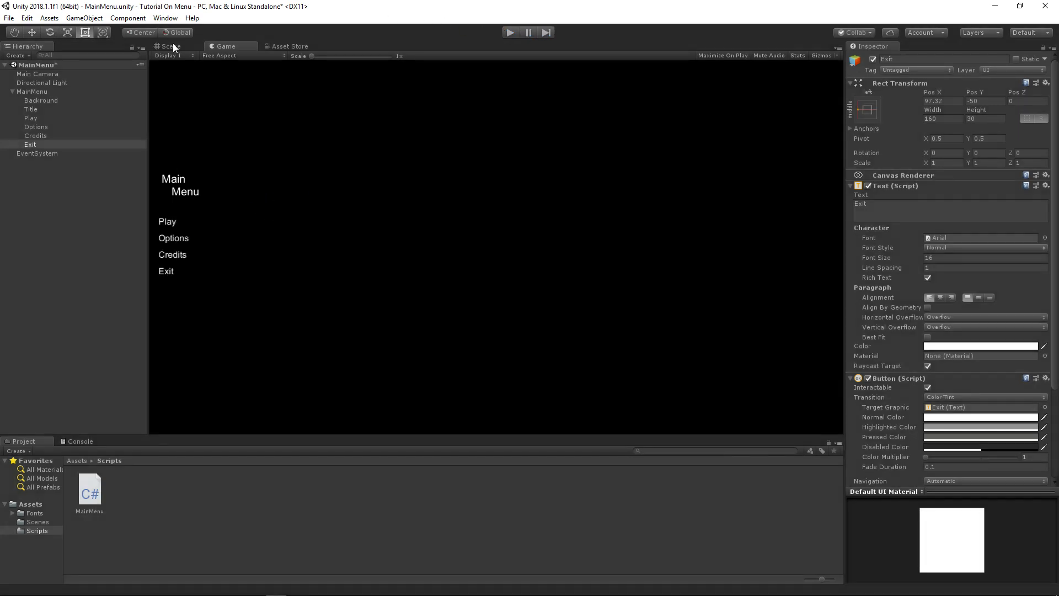
# Set the Play, Options, Credits and Exit texts to Wrap horizontal overflow and Truncate vertical overflow.
pyautogui.click(173, 47)
pyautogui.click(370, 174)
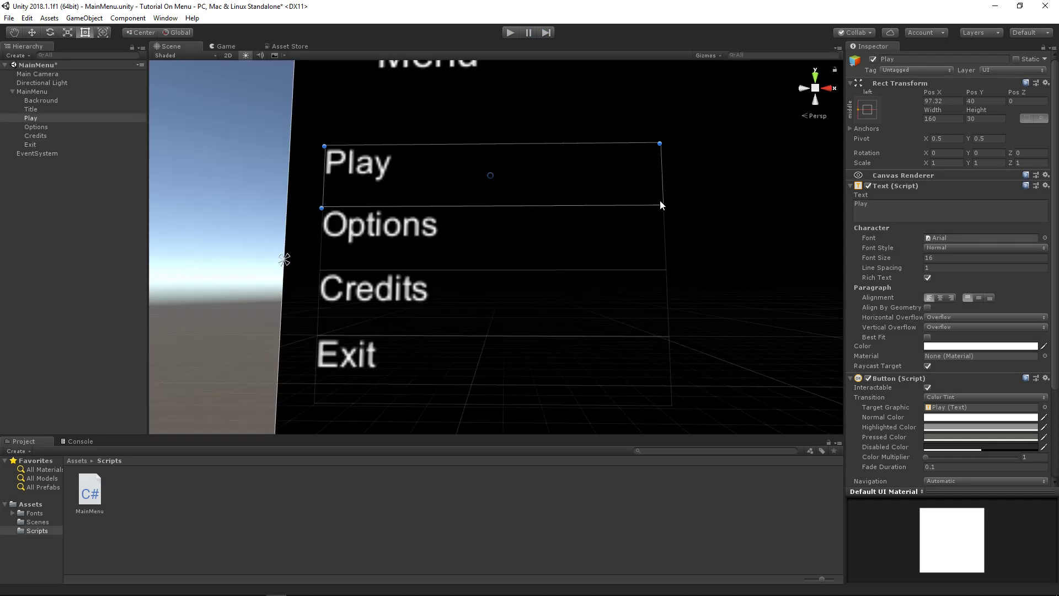
pyautogui.keyDown('shift'); pyautogui.click(35, 145); pyautogui.keyUp('shift')
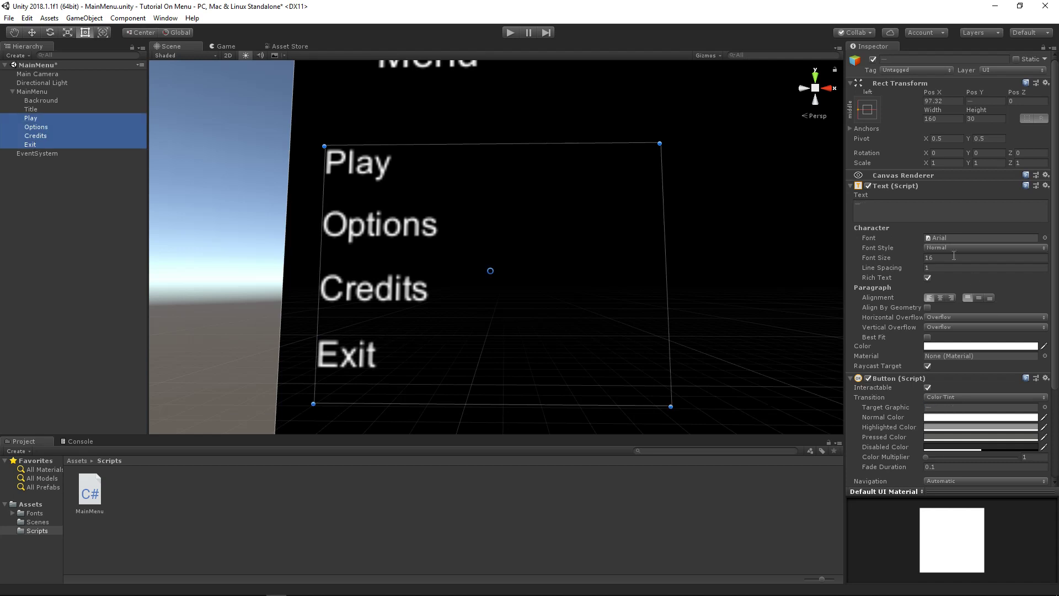
pyautogui.scroll(-3, 948, 406)
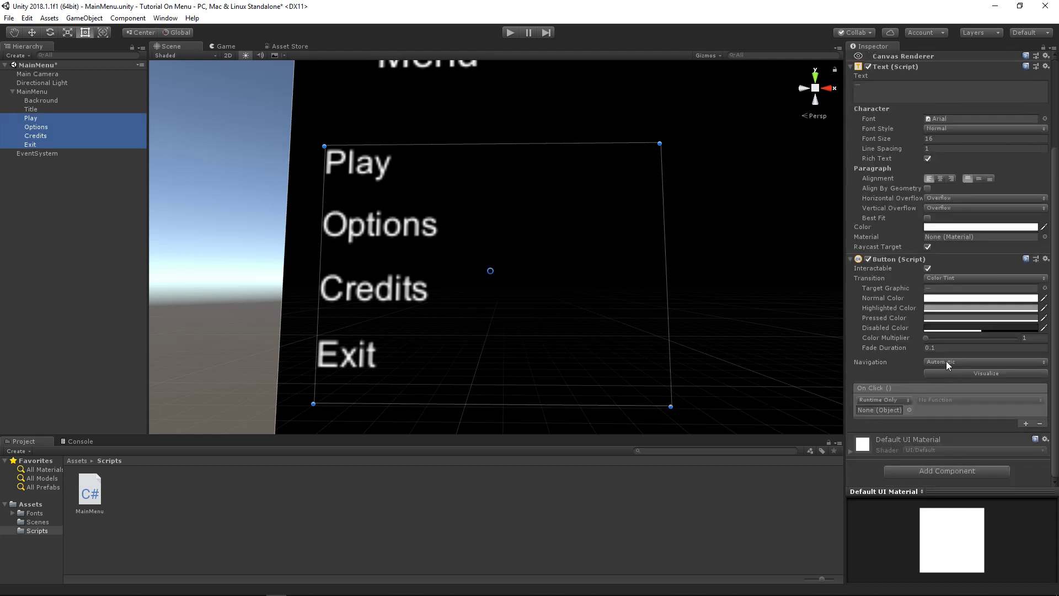
pyautogui.click(947, 198)
pyautogui.click(948, 209)
pyautogui.click(948, 208)
pyautogui.click(949, 218)
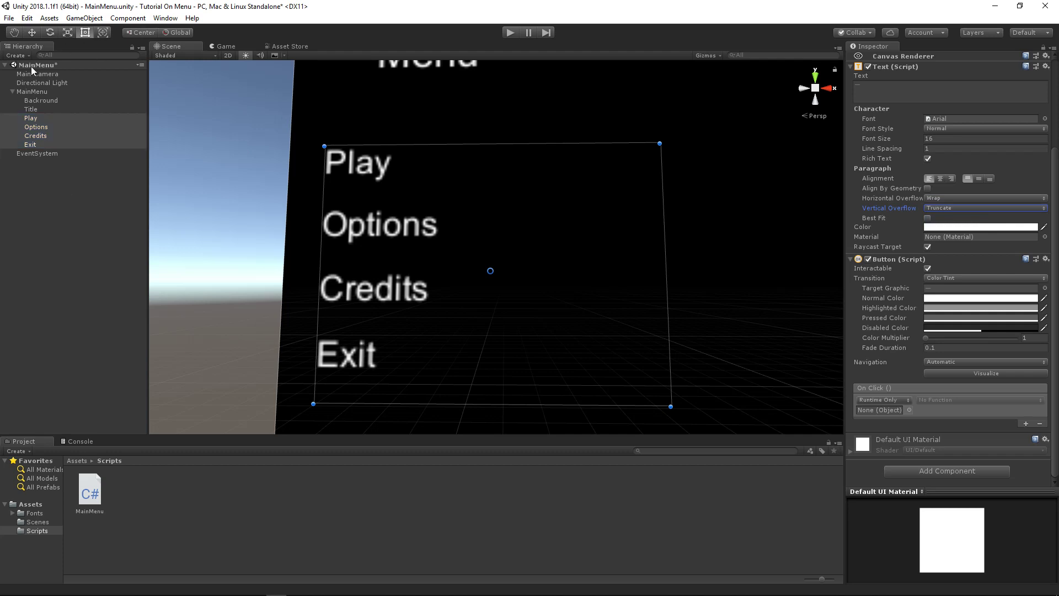
# Shrink the rectangles of the Play, Options, Credits and Exit texts to fit closely around their words.
pyautogui.click(38, 118)
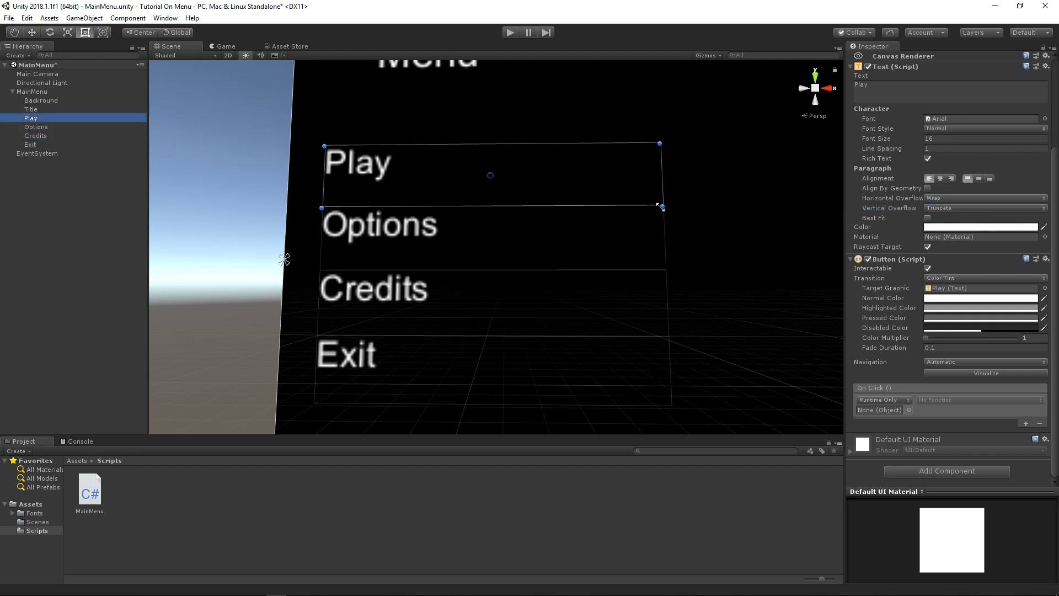
pyautogui.moveTo(661, 206); pyautogui.dragTo(392, 186)
pyautogui.click(34, 127)
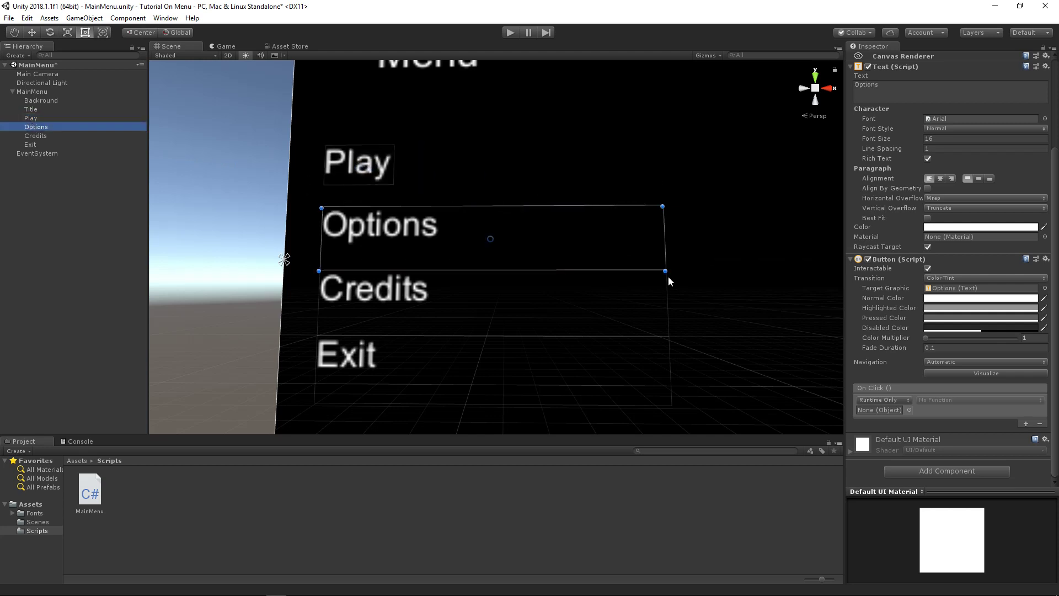
pyautogui.moveTo(665, 272); pyautogui.dragTo(441, 248)
pyautogui.click(48, 135)
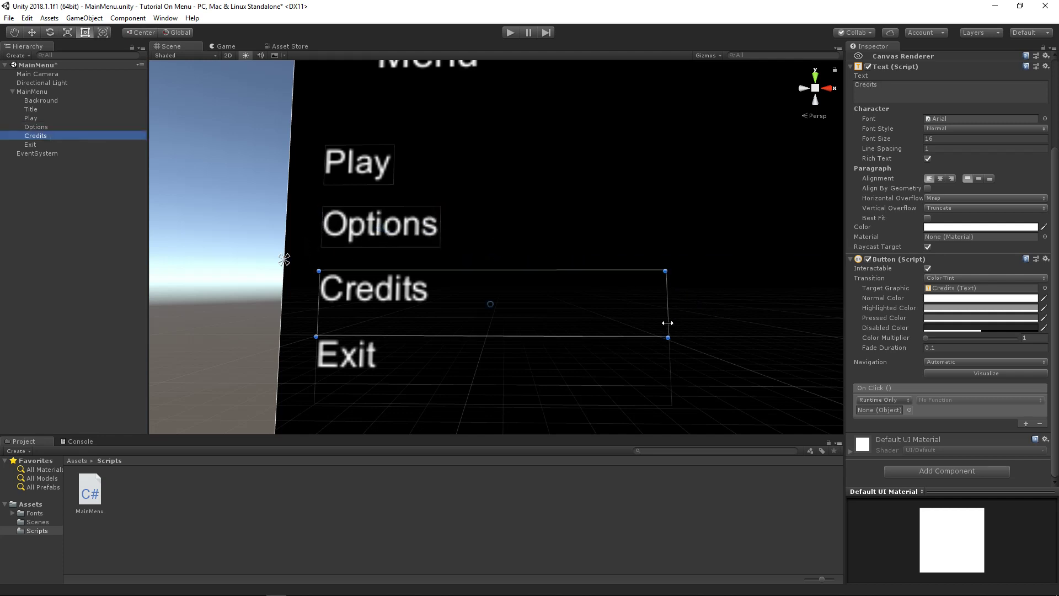
pyautogui.moveTo(666, 334); pyautogui.dragTo(431, 312)
pyautogui.click(654, 396)
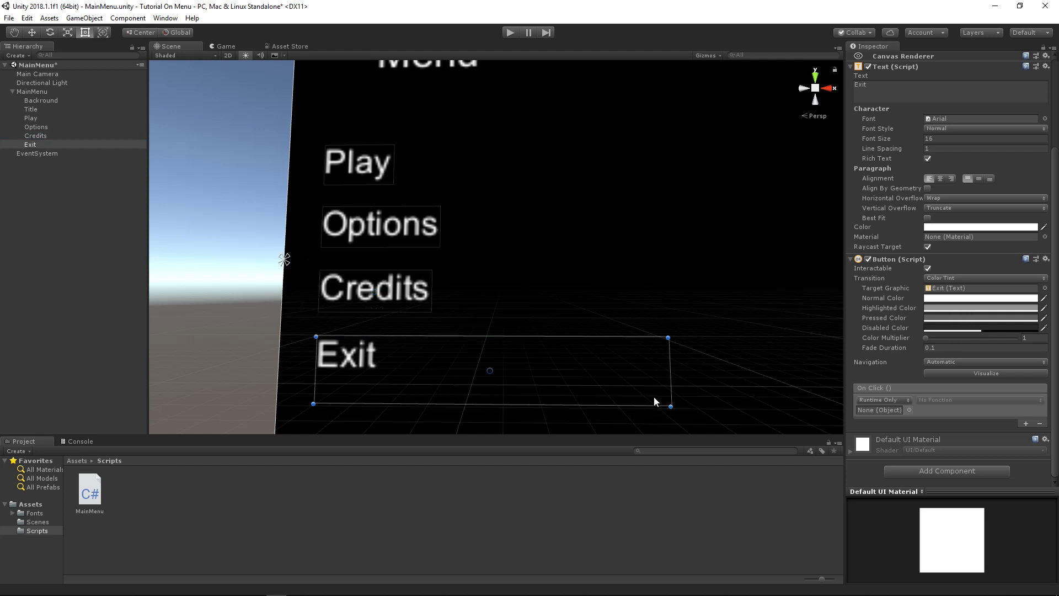
pyautogui.moveTo(669, 407); pyautogui.dragTo(384, 379)
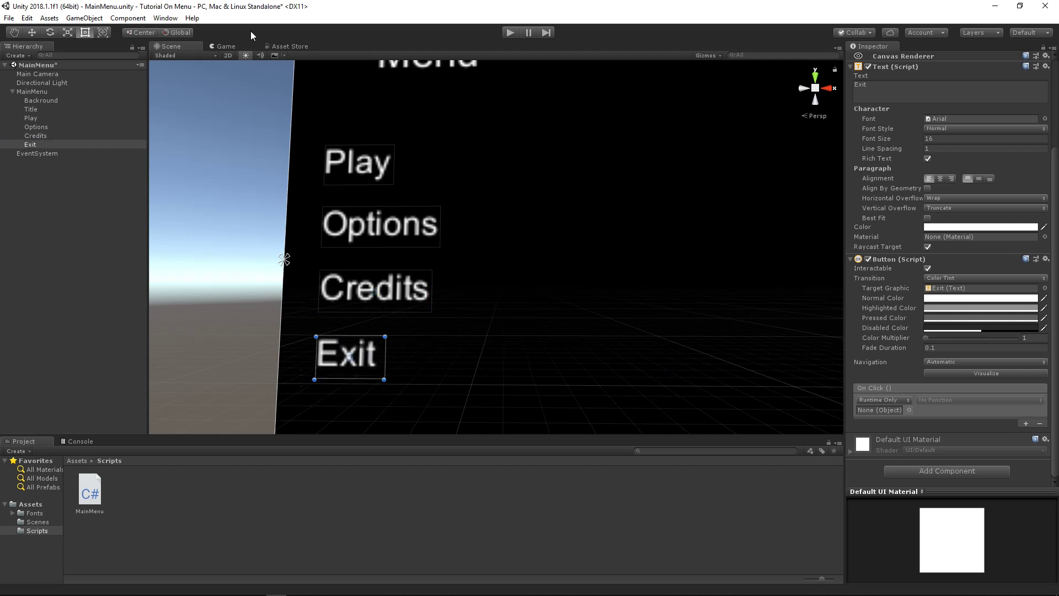
# Run the scene in the Game view to test the resized menu buttons' hover areas, and stop it.
pyautogui.moveTo(376, 202); pyautogui.dragTo(364, 223, button='right')
pyautogui.click(224, 47)
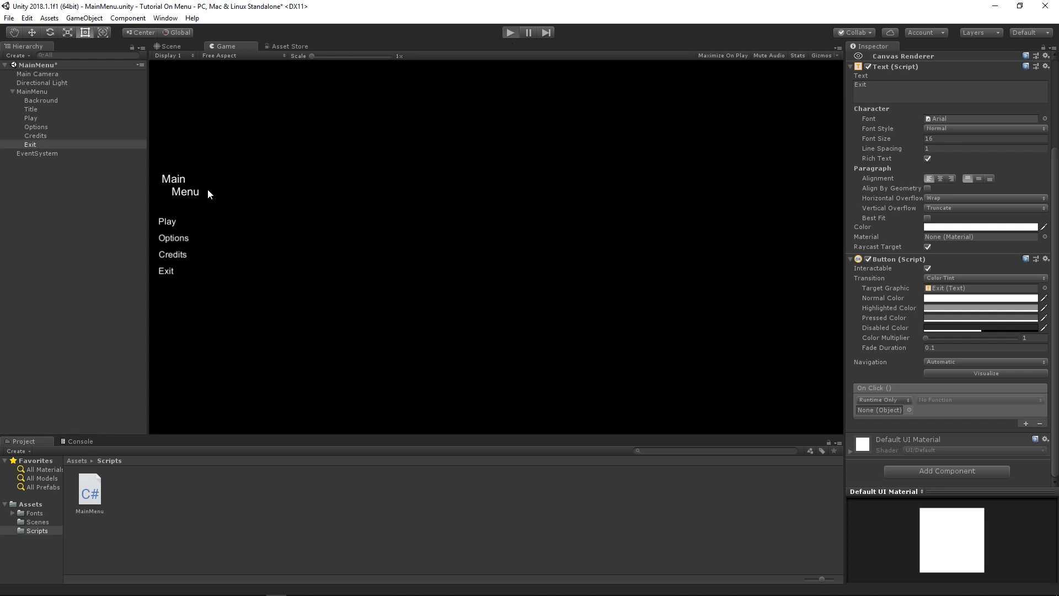
pyautogui.hotkey('ctrl', 'p')
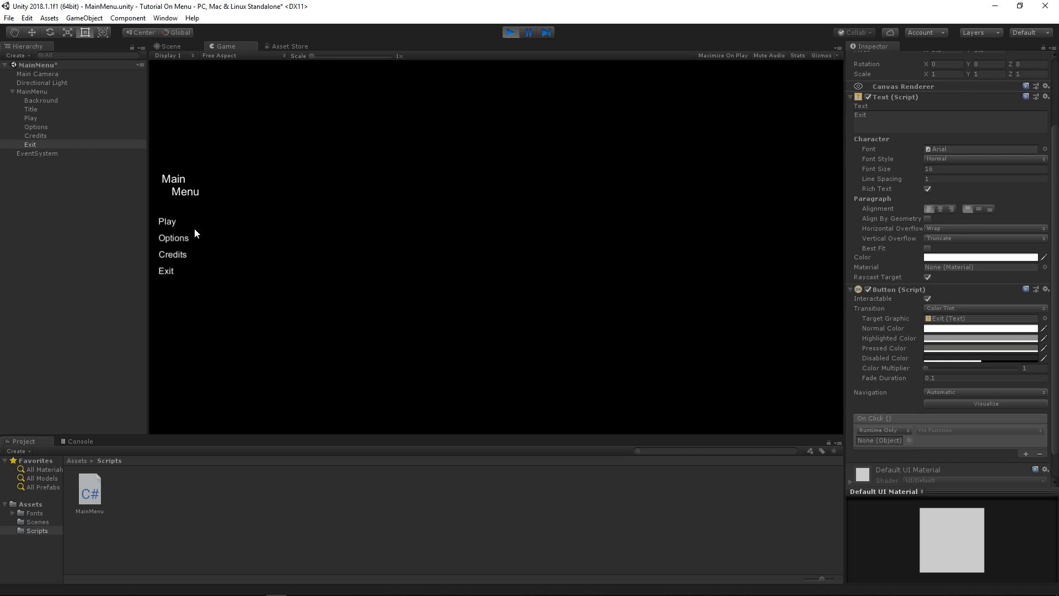
pyautogui.click(511, 35)
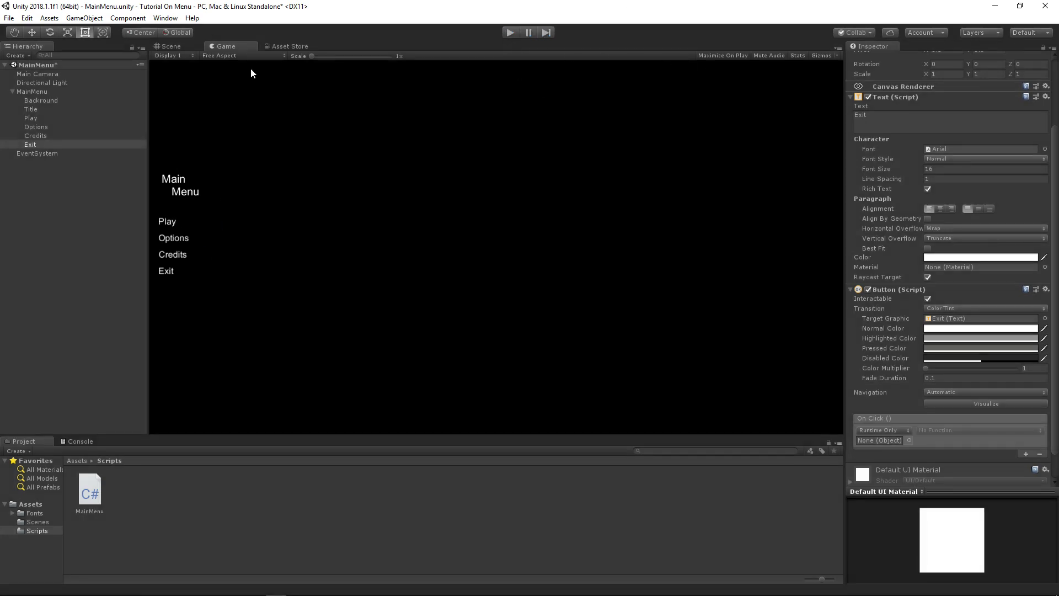
# Open the MainMenu script from the Scripts folder in the code editor.
pyautogui.click(101, 567)
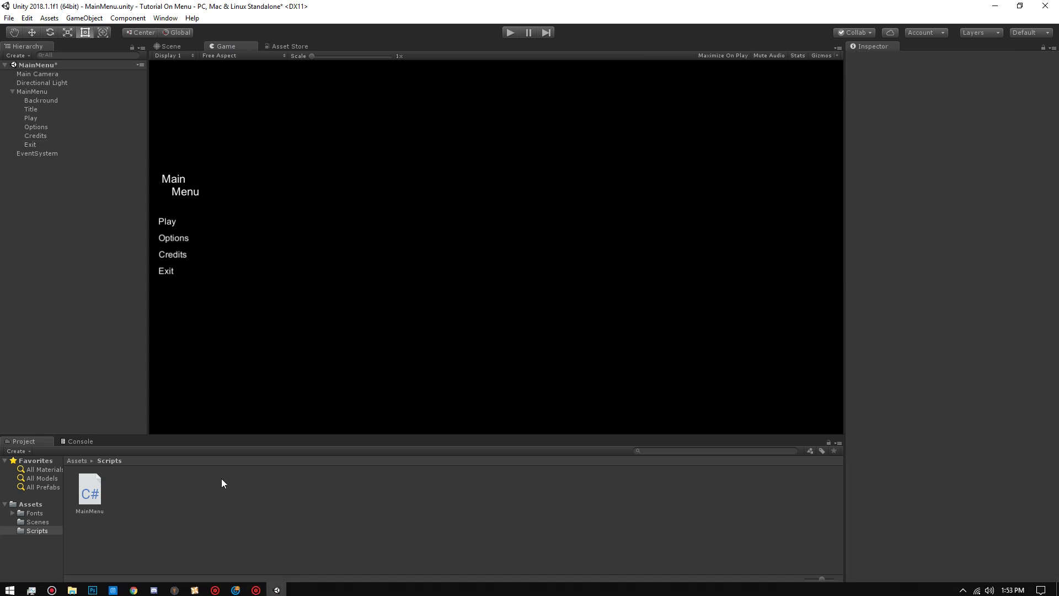
pyautogui.click(94, 495)
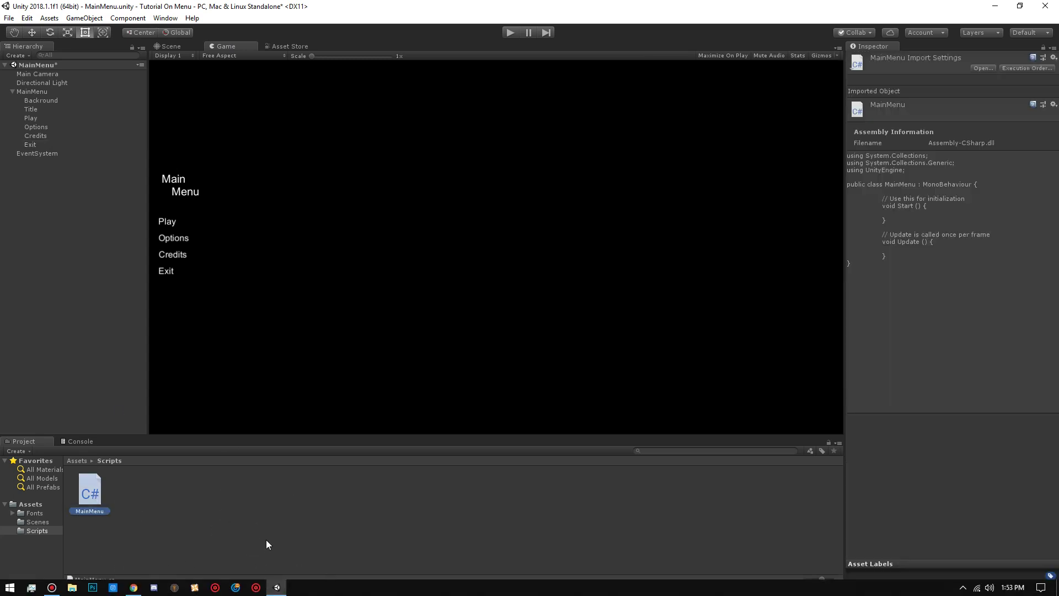
pyautogui.click(161, 519)
pyautogui.click(96, 493)
pyautogui.doubleClick(95, 492)
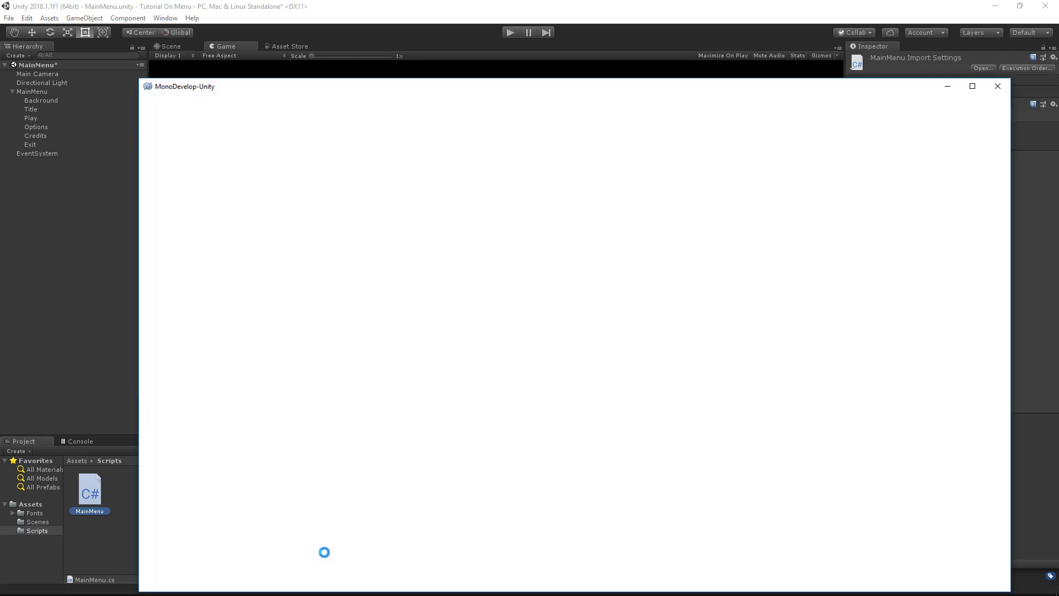
# Create an empty object named Music as a child of the MainMenu object.
pyautogui.click(60, 279)
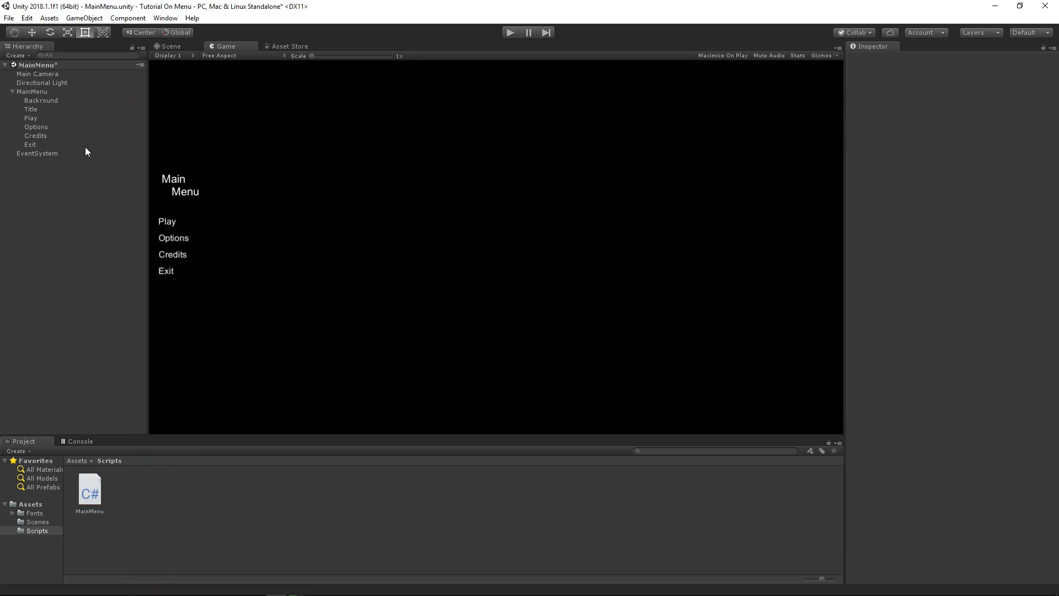
pyautogui.rightClick(35, 187)
pyautogui.click(78, 277)
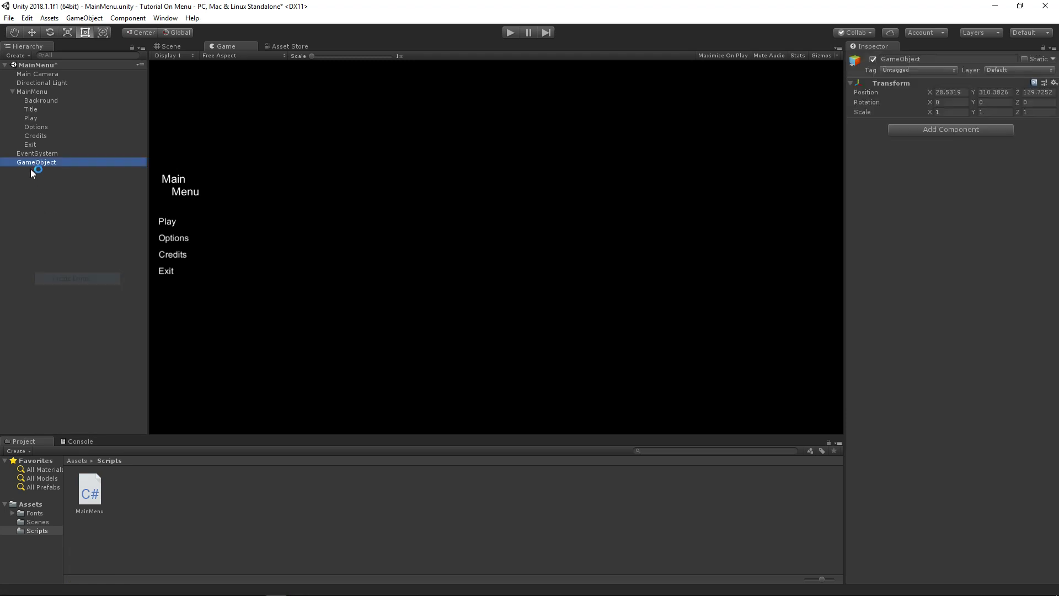
pyautogui.moveTo(33, 162); pyautogui.dragTo(45, 91)
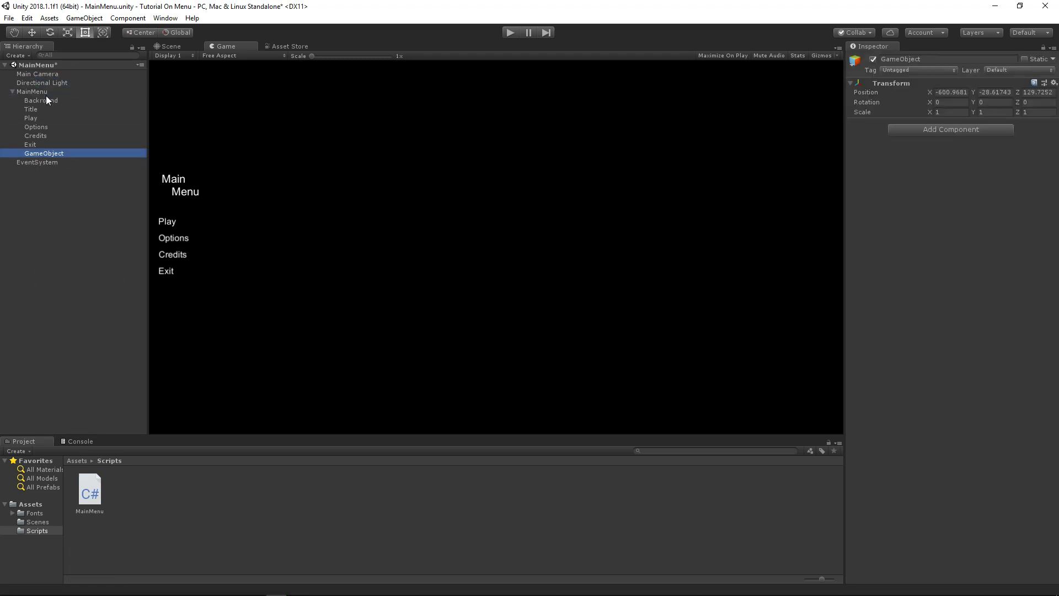
pyautogui.press('F2')
pyautogui.write('Music')
pyautogui.press('Return')
# Search the Asset Store for "musi" and limit the results to free assets.
pyautogui.click(292, 47)
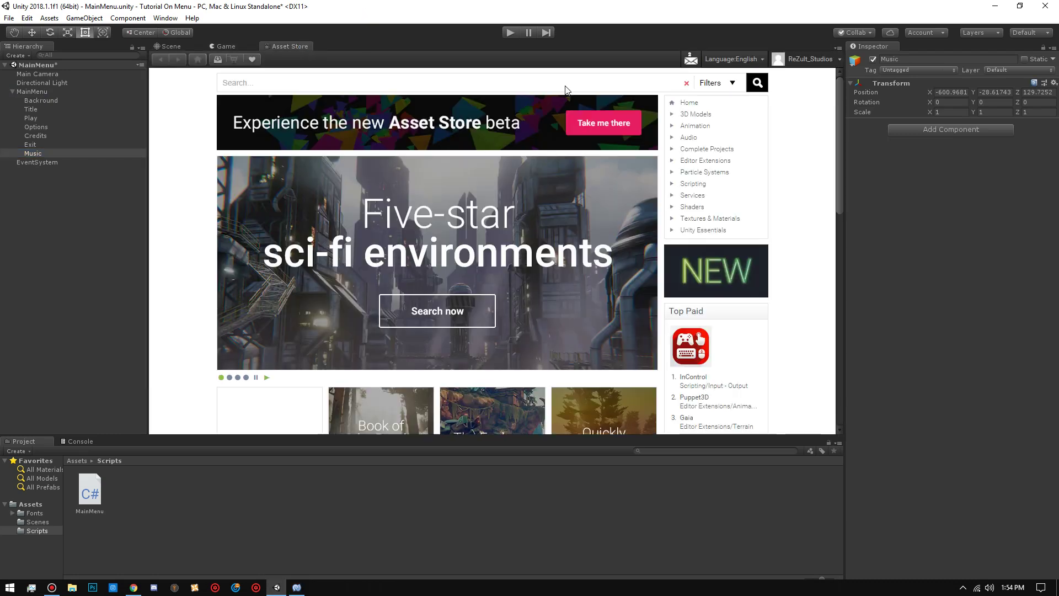
pyautogui.click(690, 59)
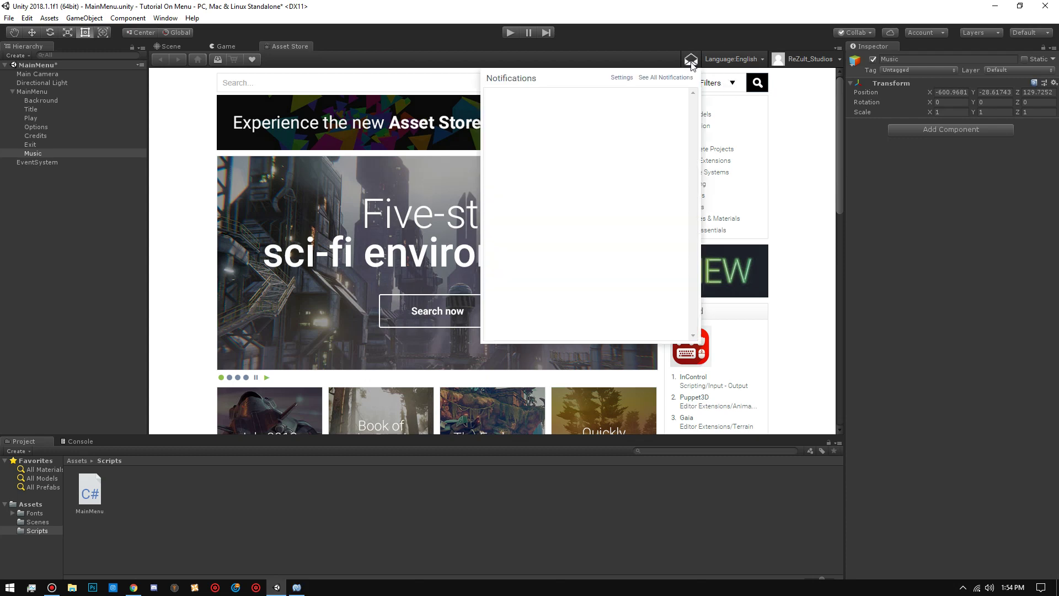
pyautogui.click(608, 84)
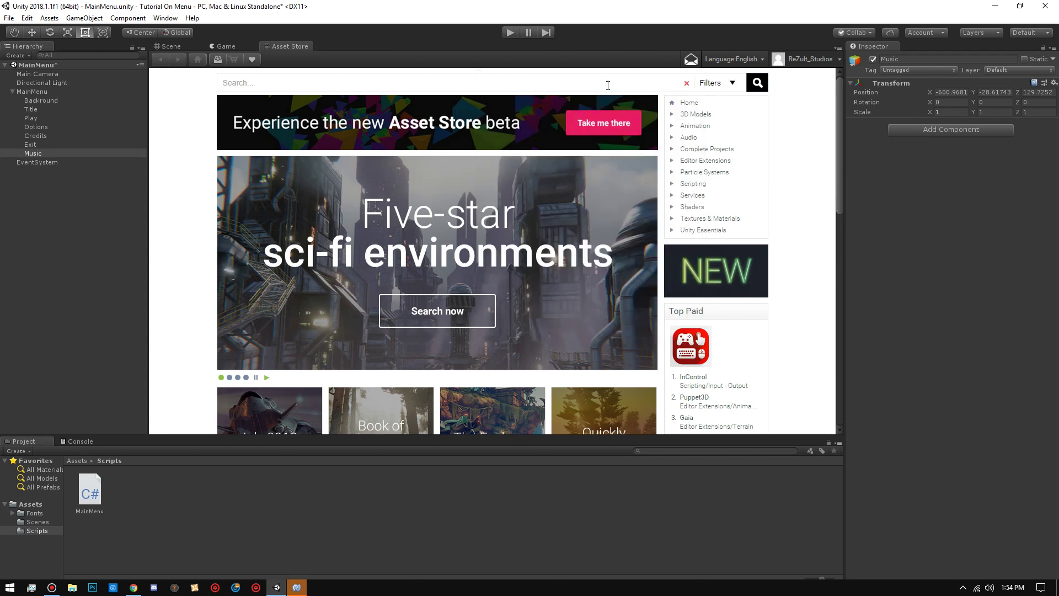
pyautogui.click(302, 85)
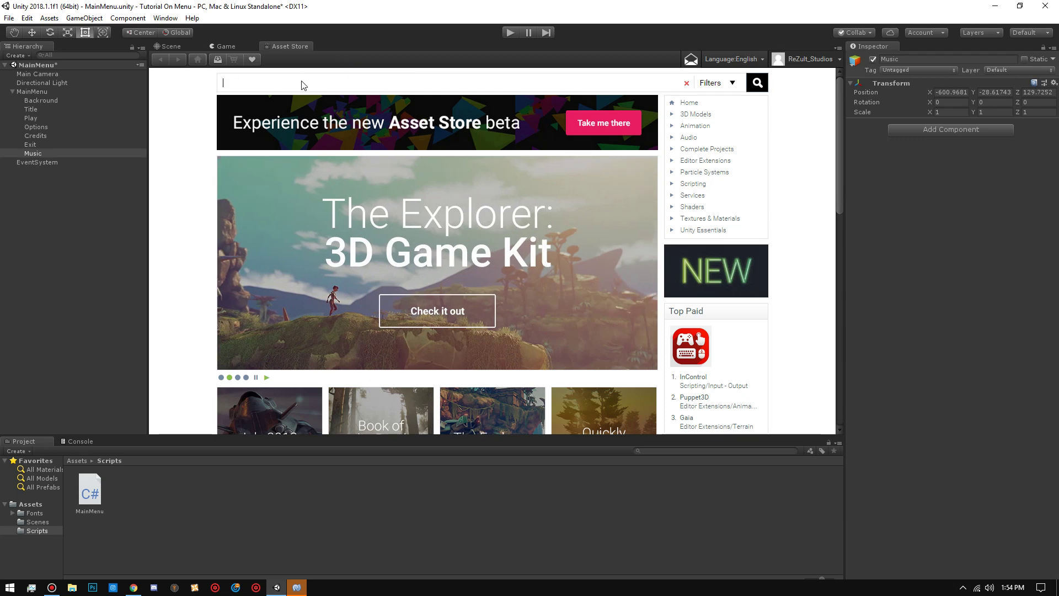
pyautogui.write('musi')
pyautogui.press('Return')
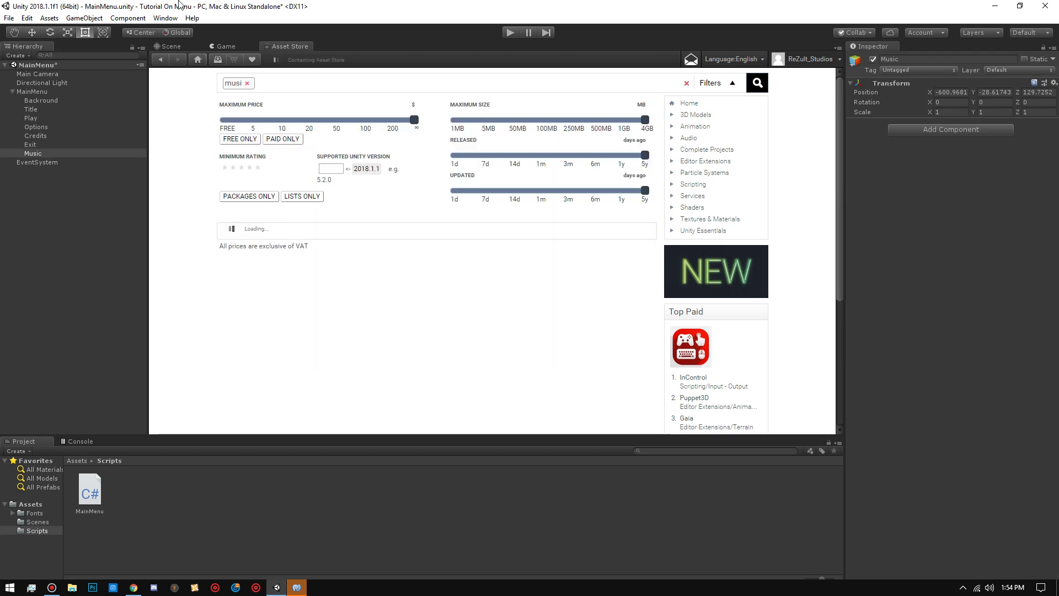
pyautogui.click(236, 140)
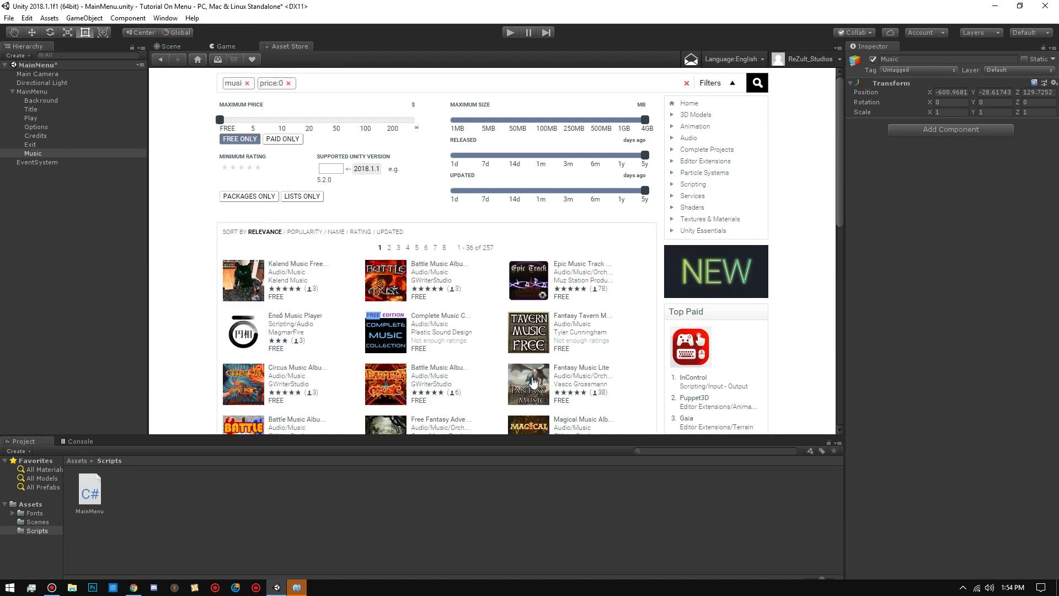
# Look through the free music packs in the search results for suitable menu music.
pyautogui.scroll(-1, 585, 350)
pyautogui.scroll(-5, 579, 348)
pyautogui.scroll(-2, 485, 309)
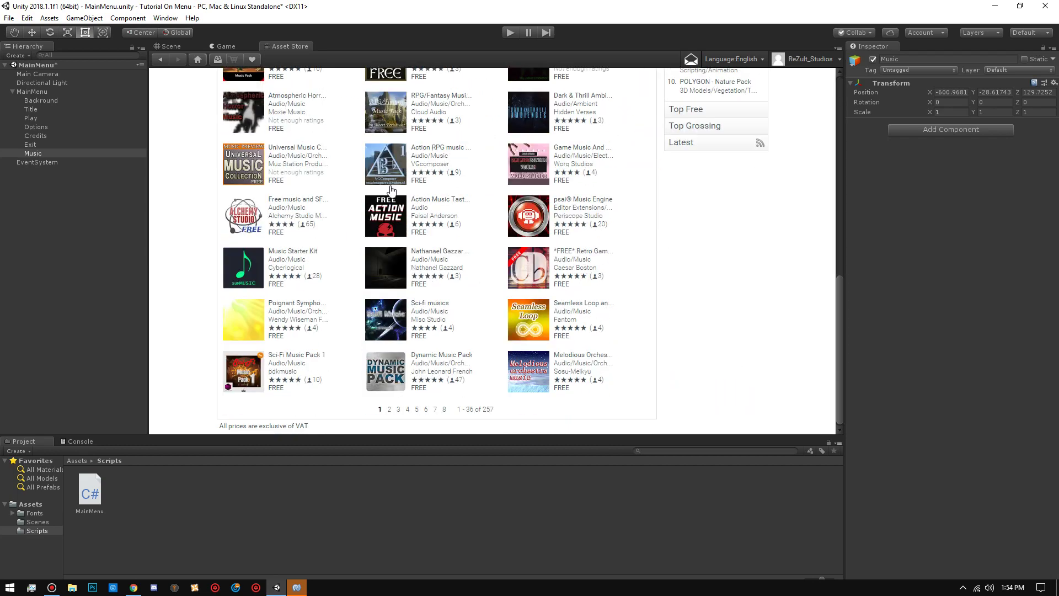
pyautogui.scroll(2, 443, 280)
pyautogui.scroll(-2, 381, 274)
pyautogui.scroll(4, 312, 284)
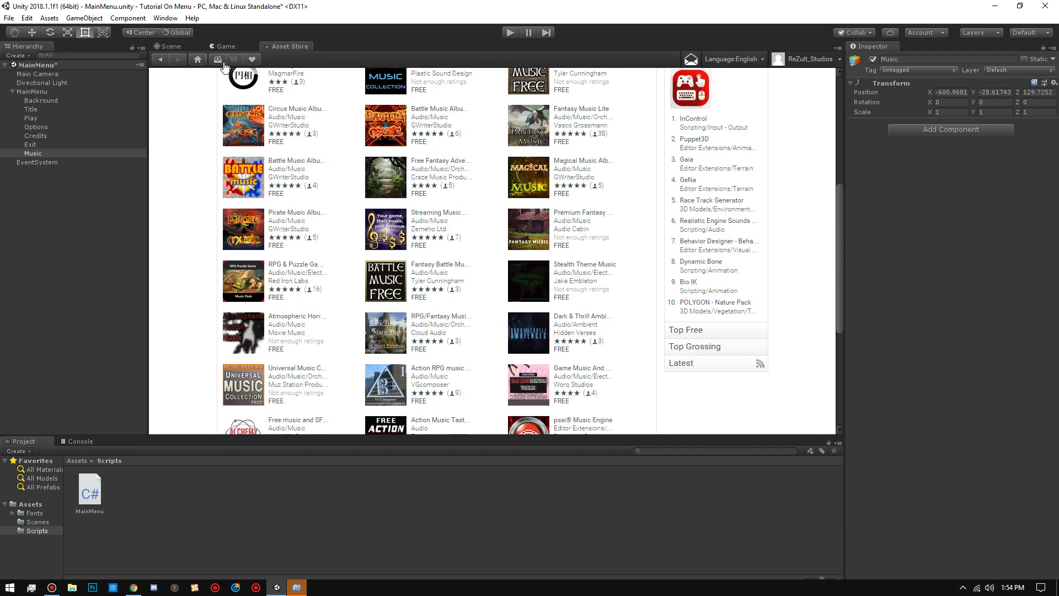
pyautogui.scroll(2, 400, 199)
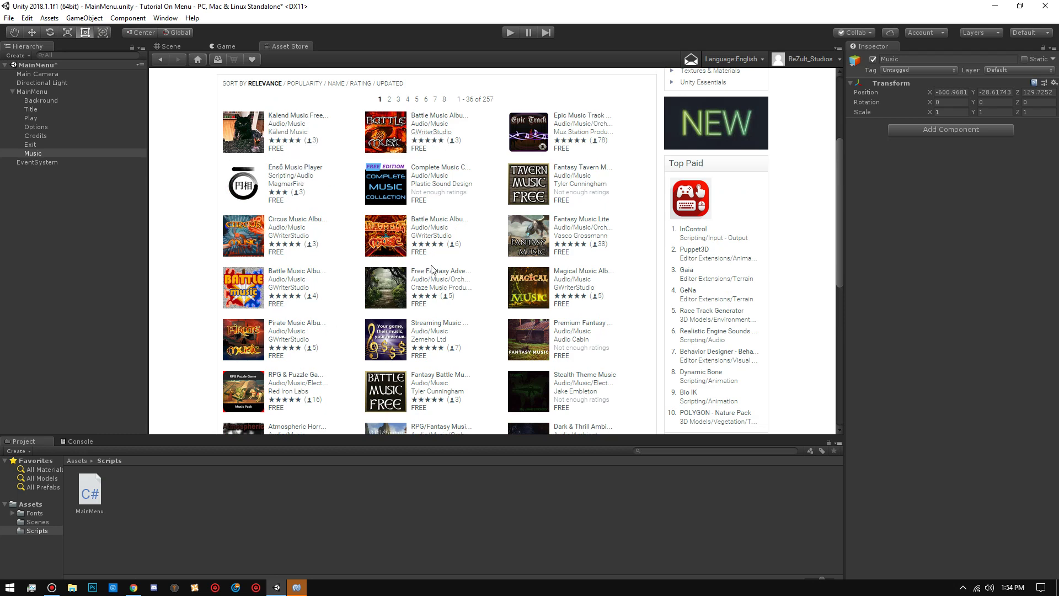
# Check the Game Music and Atmosphere Essentials pack's page from the free music search results.
pyautogui.scroll(-6, 328, 302)
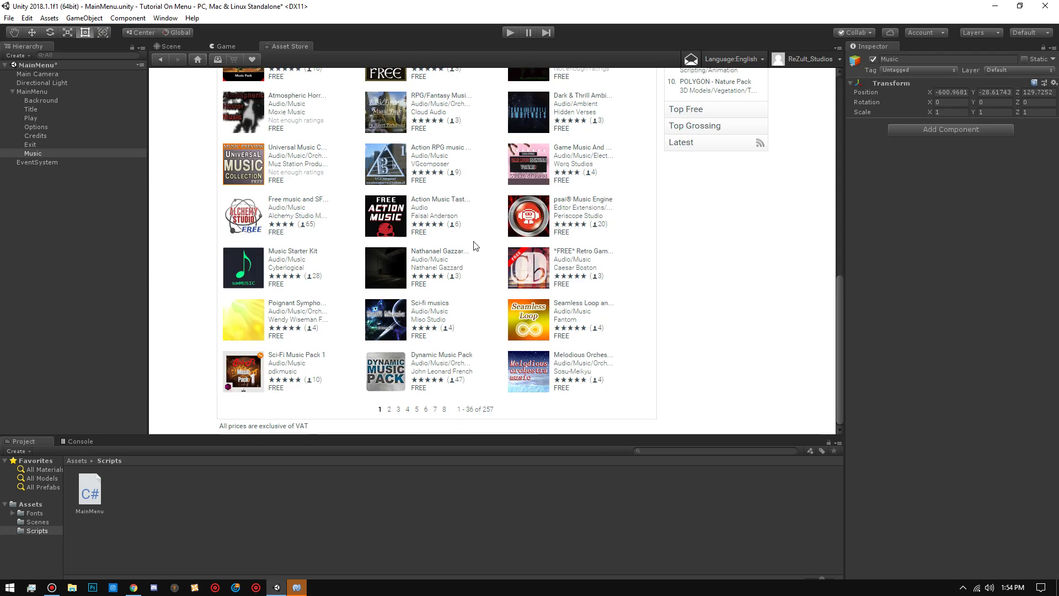
pyautogui.click(614, 181)
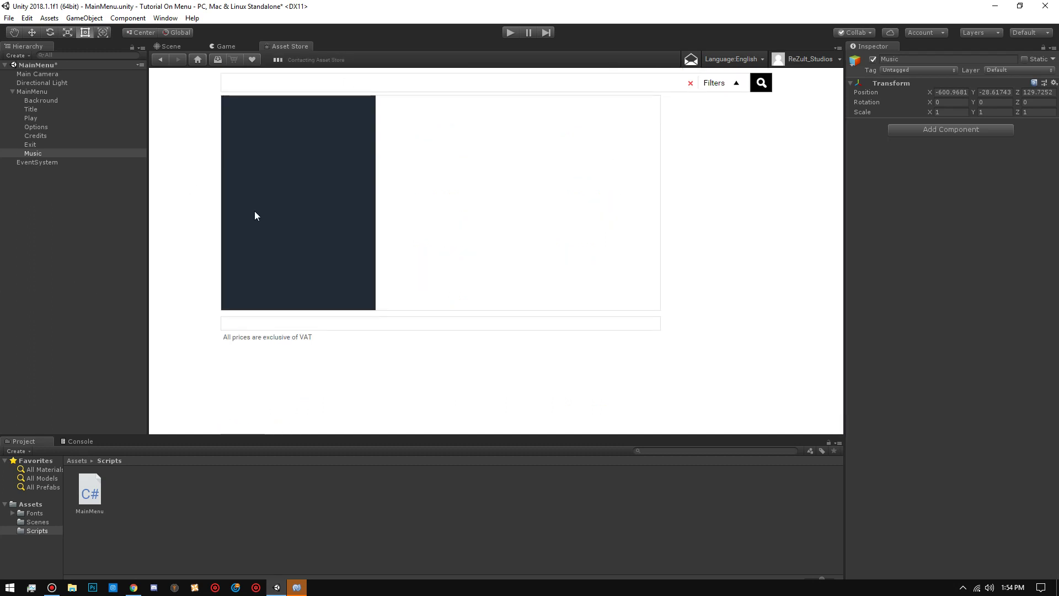
pyautogui.scroll(-1, 342, 210)
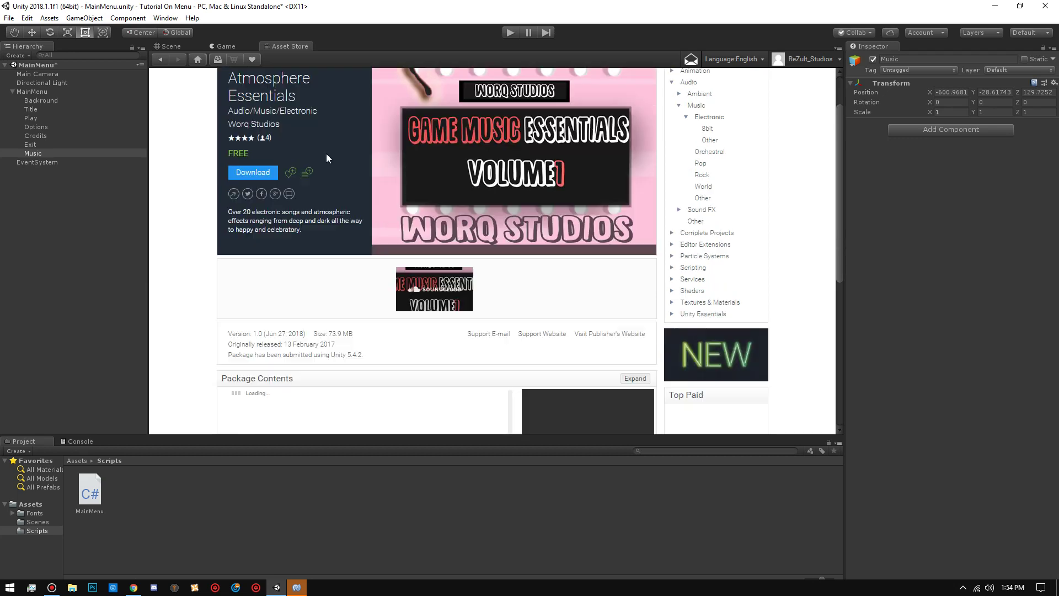
pyautogui.click(160, 59)
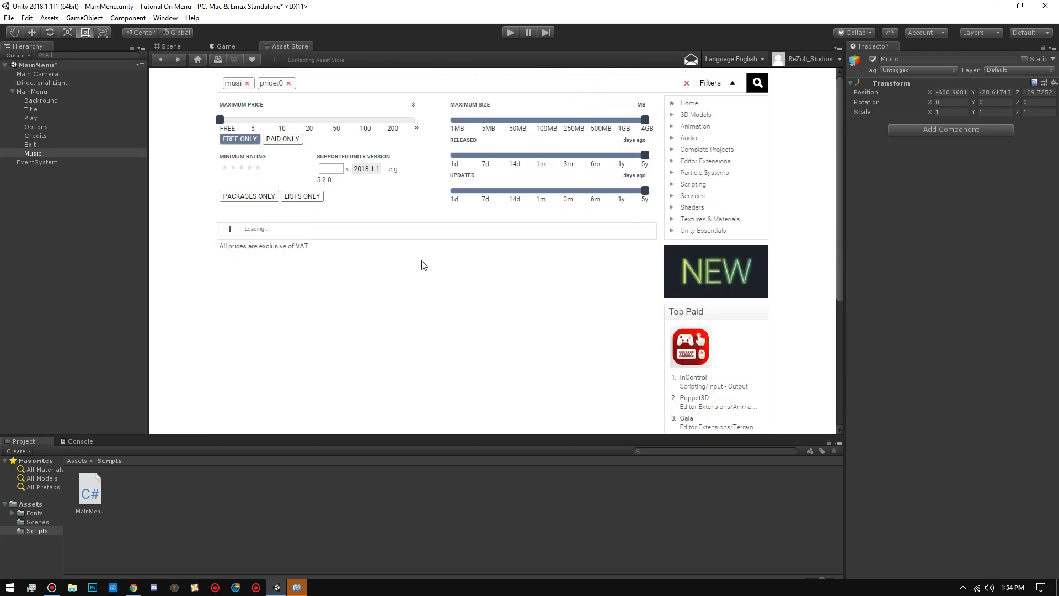
# Try downloading the Action RPG music 1 Free pack from its Asset Store page.
pyautogui.scroll(-5, 539, 239)
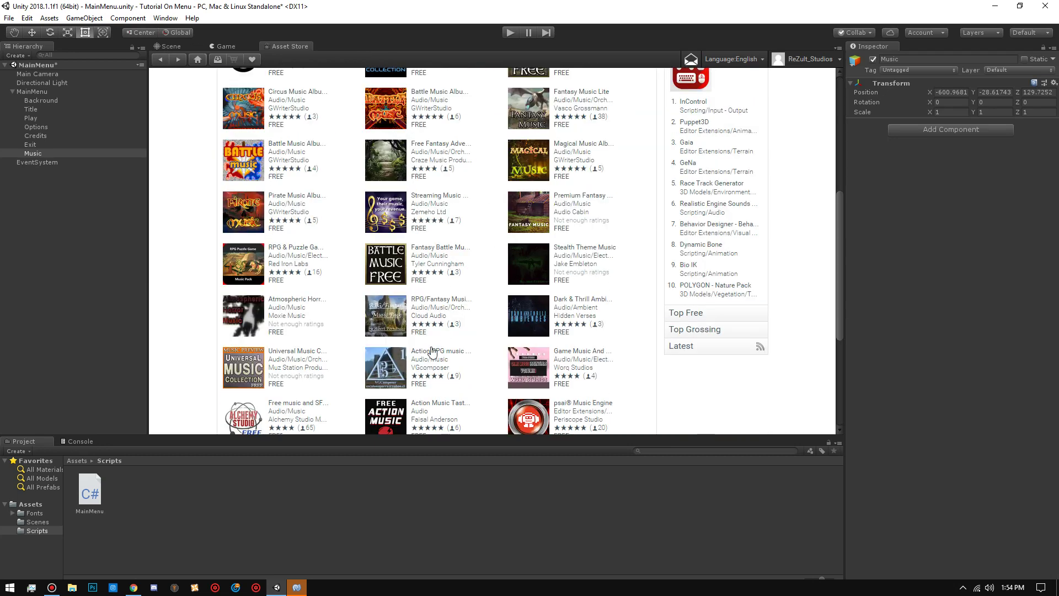
pyautogui.scroll(-5, 414, 223)
pyautogui.click(391, 172)
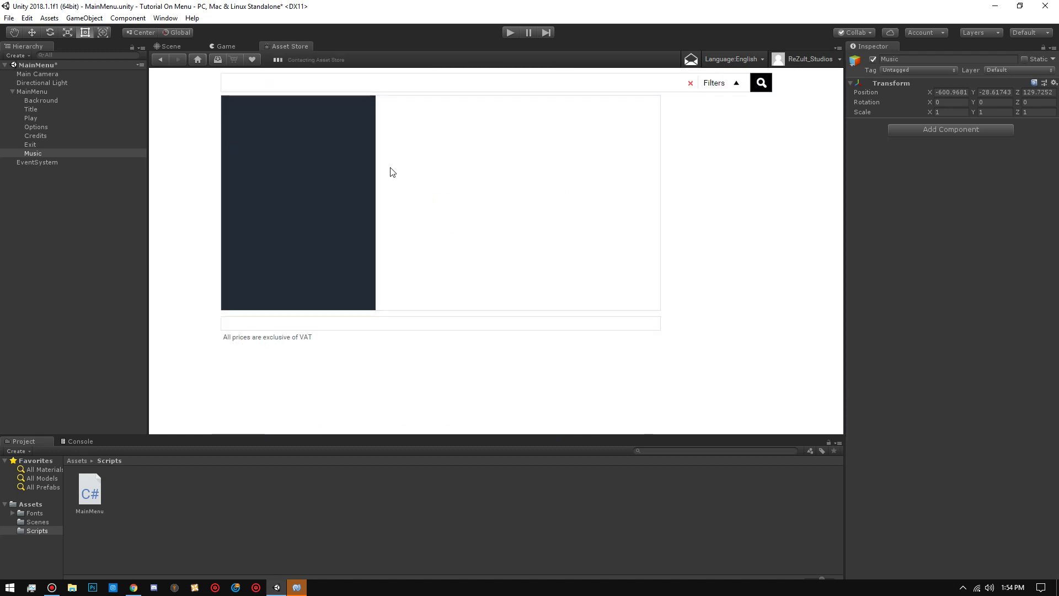
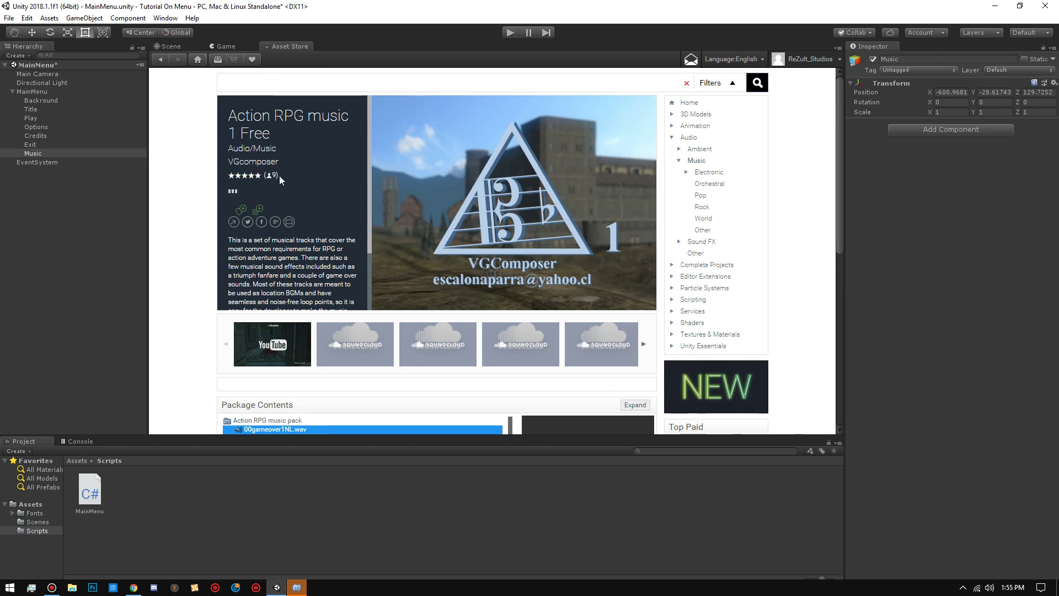
pyautogui.scroll(-3, 292, 230)
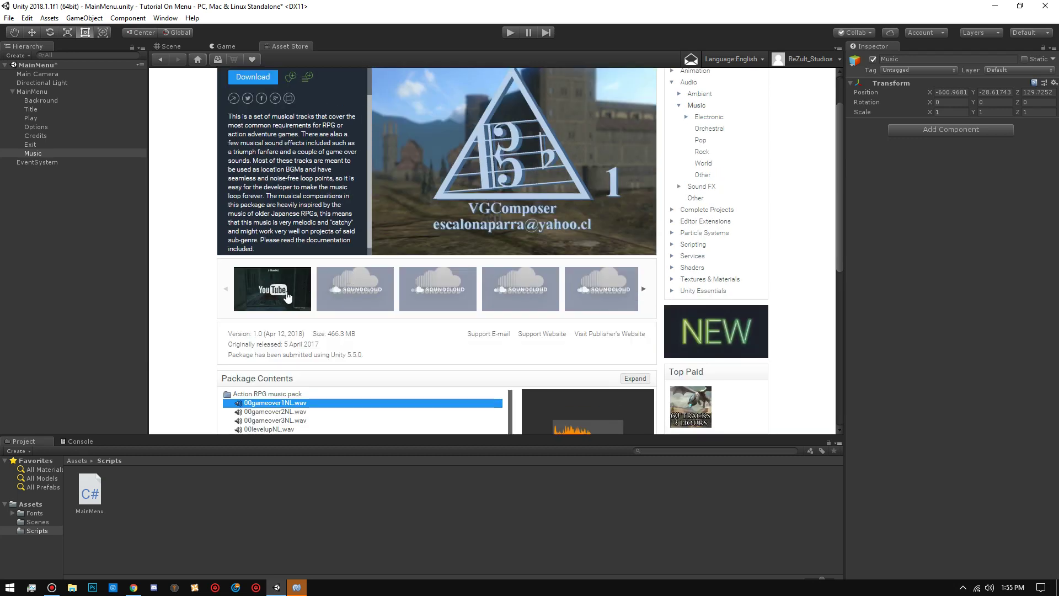
pyautogui.scroll(3, 201, 197)
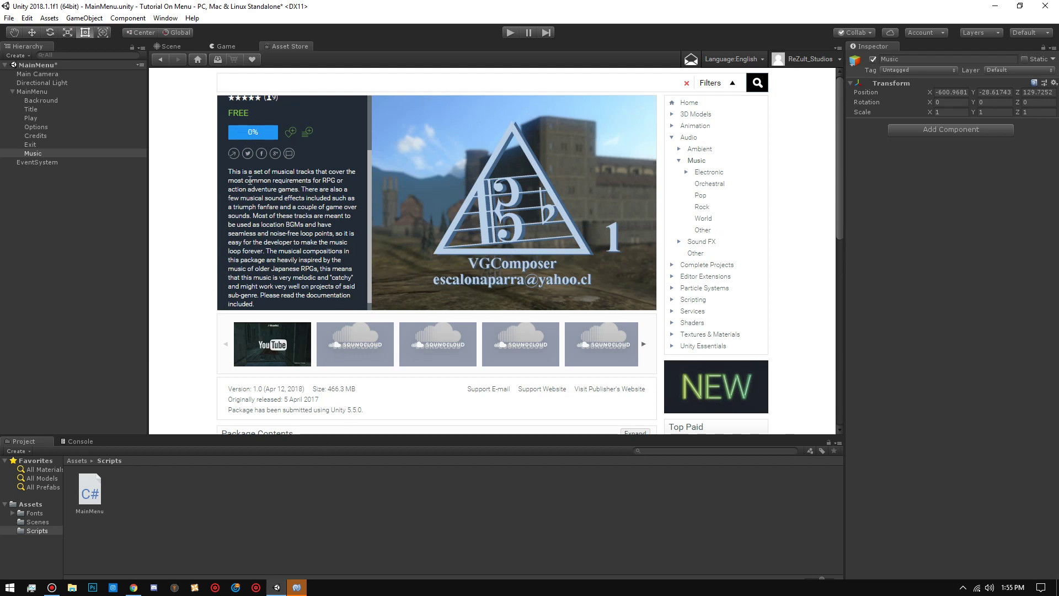
# Open the list of downloaded Asset Store packages and import the Free Fantasy Adventure Music Pack.
pyautogui.click(218, 61)
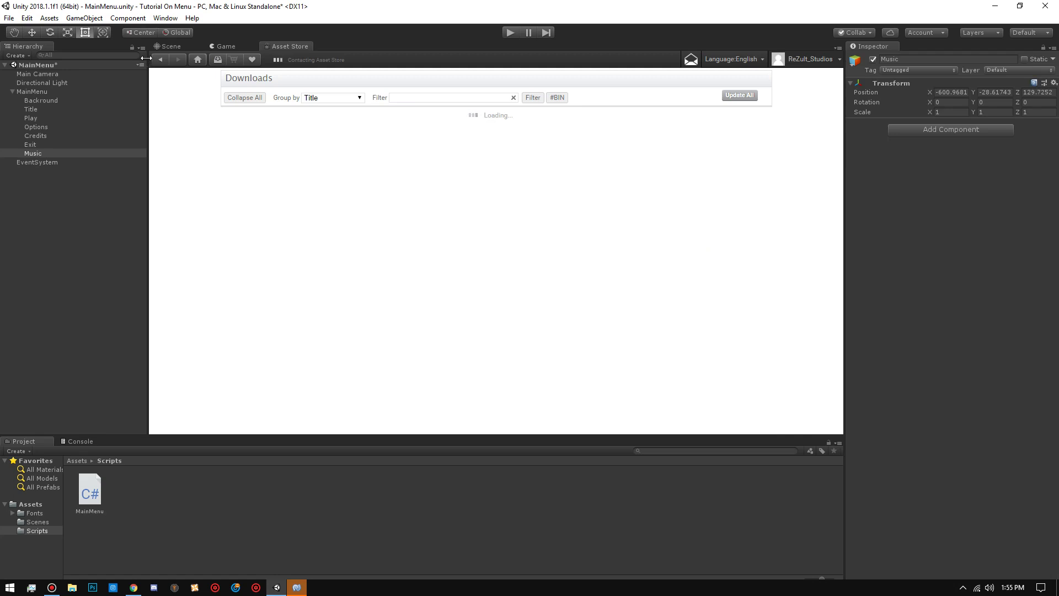
pyautogui.click(51, 588)
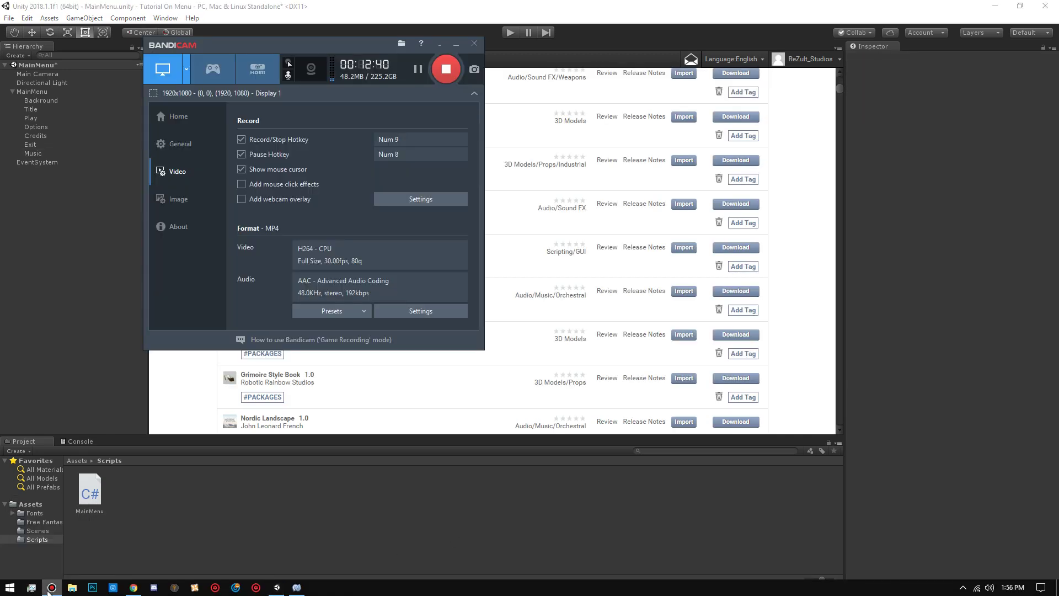
pyautogui.click(552, 543)
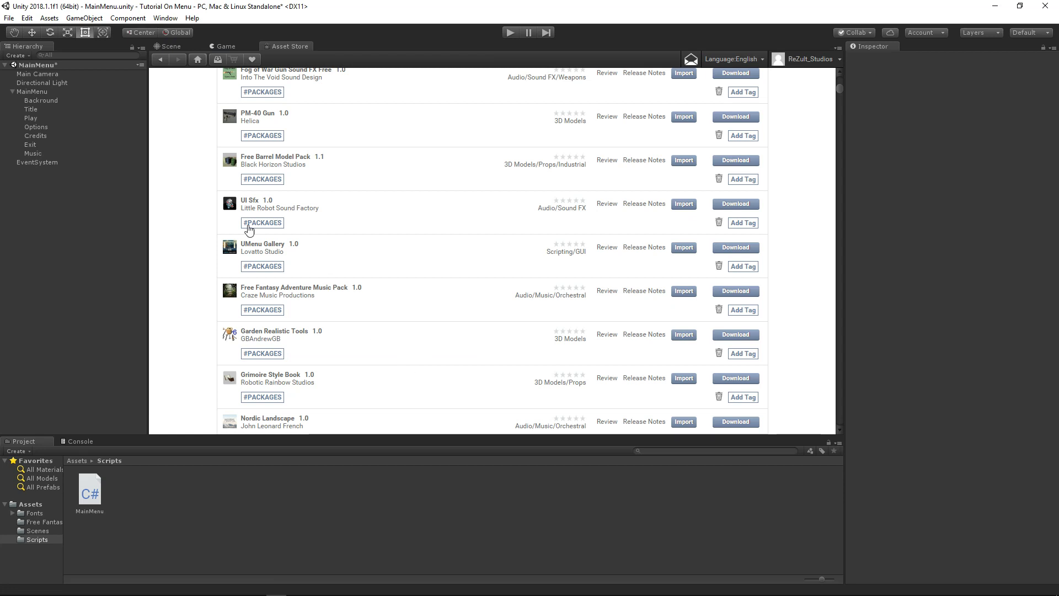
# Return to the scene view and listen to the Abandoned_Village__Short clip from the Free Fantasy Adventure Music Pack folder.
pyautogui.click(171, 46)
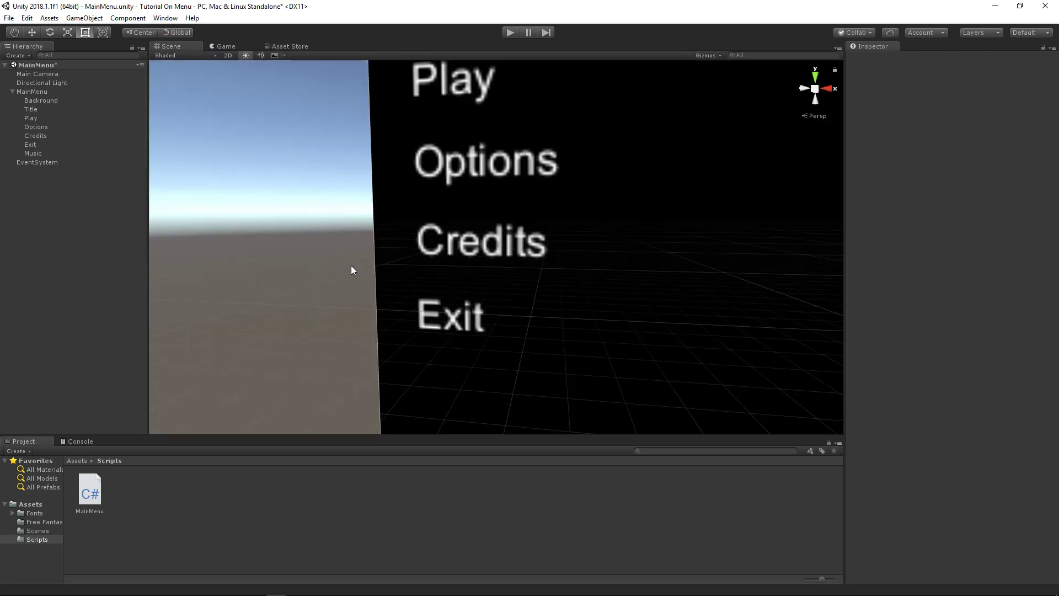
pyautogui.scroll(-5, 191, 269)
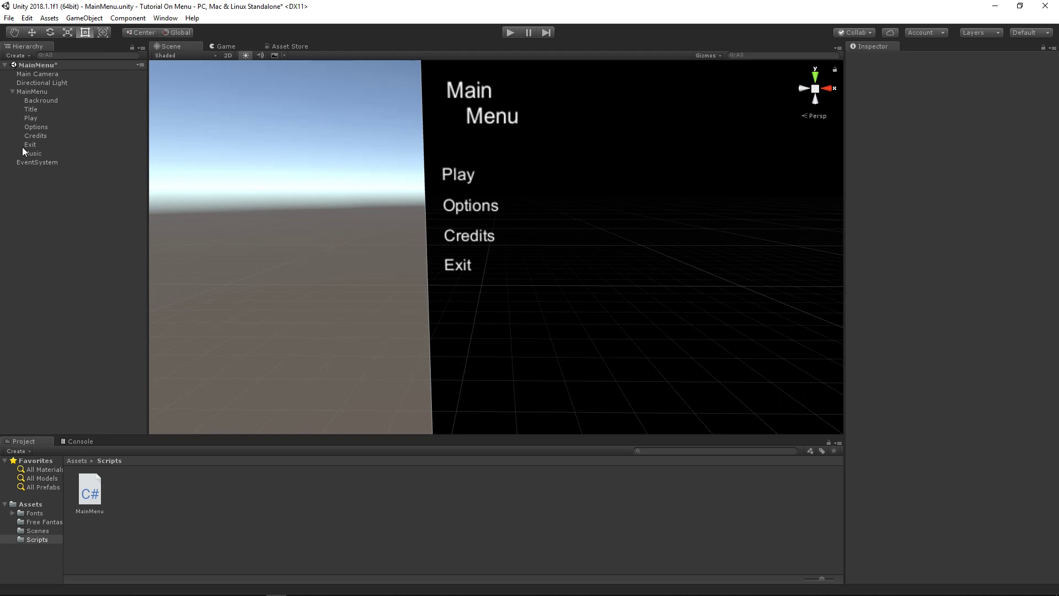
pyautogui.click(31, 154)
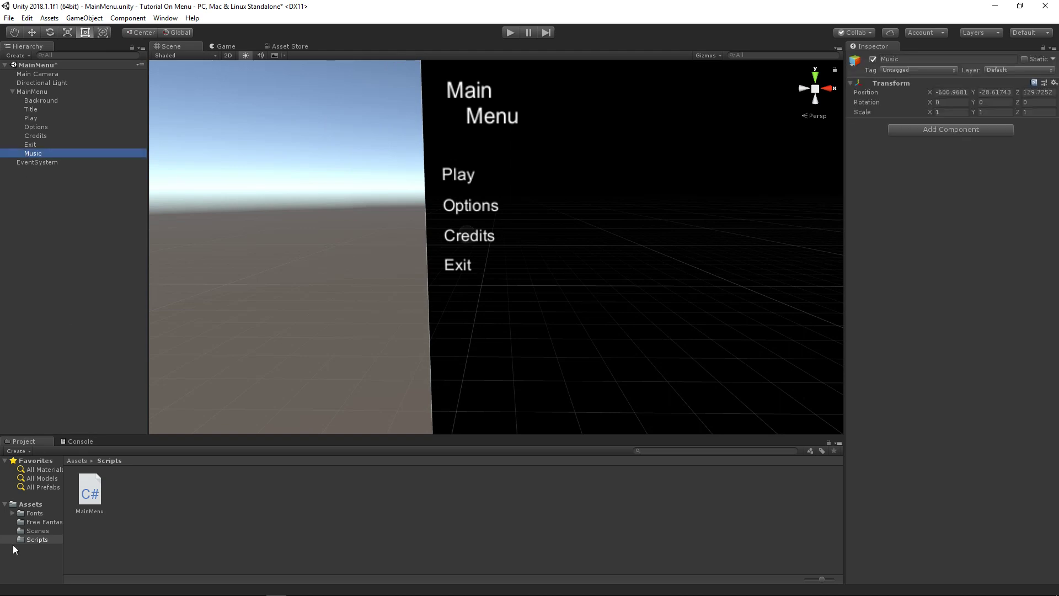
pyautogui.click(38, 522)
pyautogui.click(86, 508)
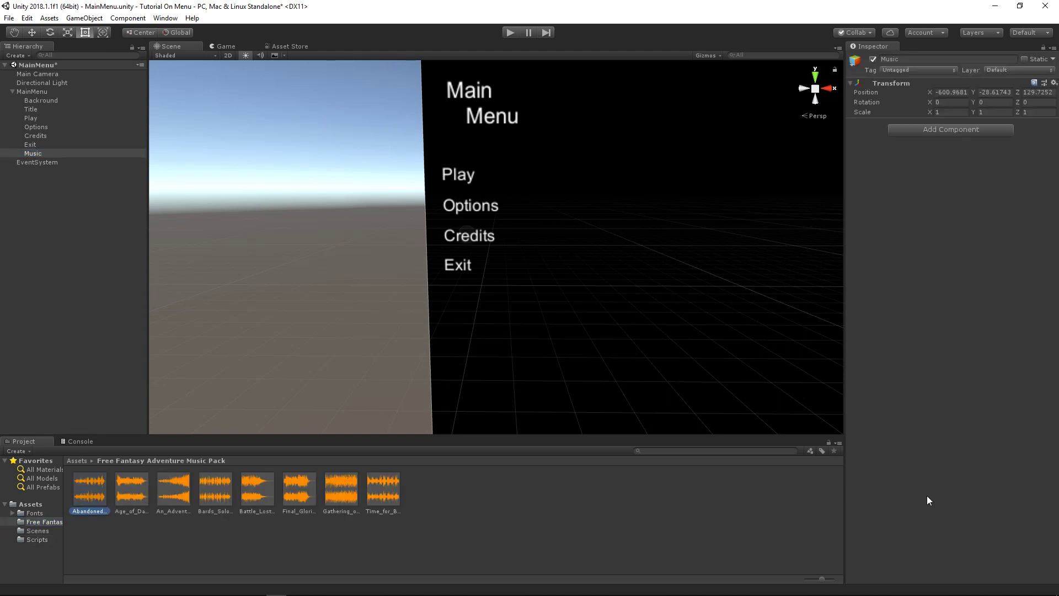
pyautogui.click(871, 511)
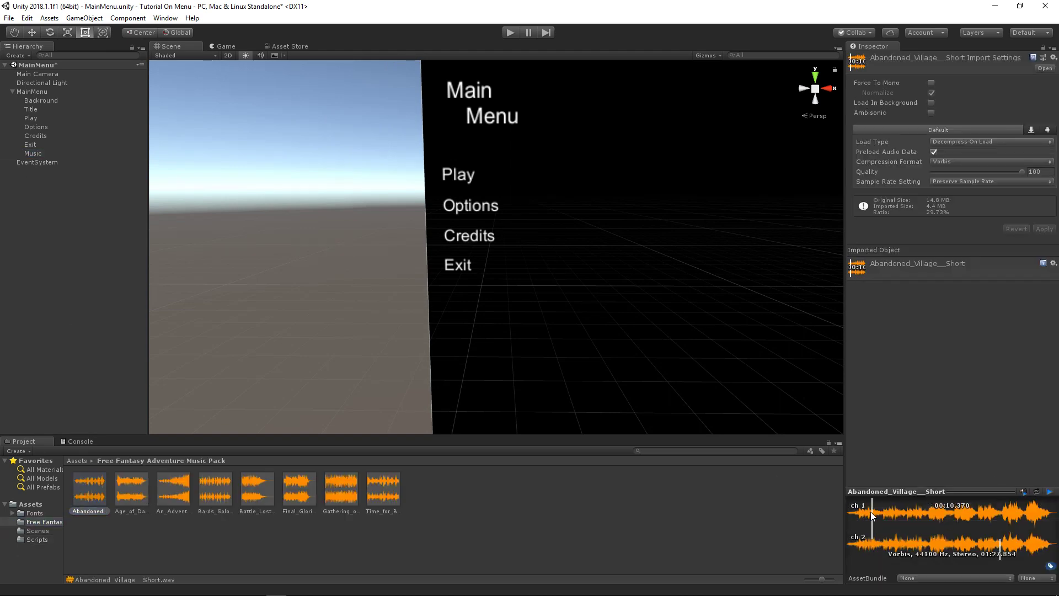
pyautogui.click(1050, 491)
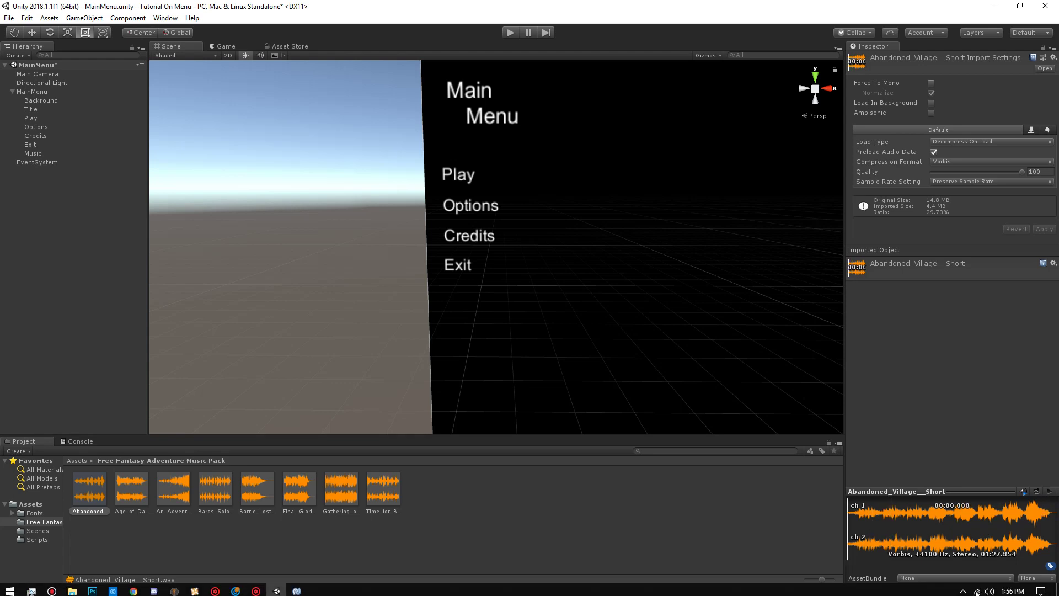
pyautogui.rightClick(989, 591)
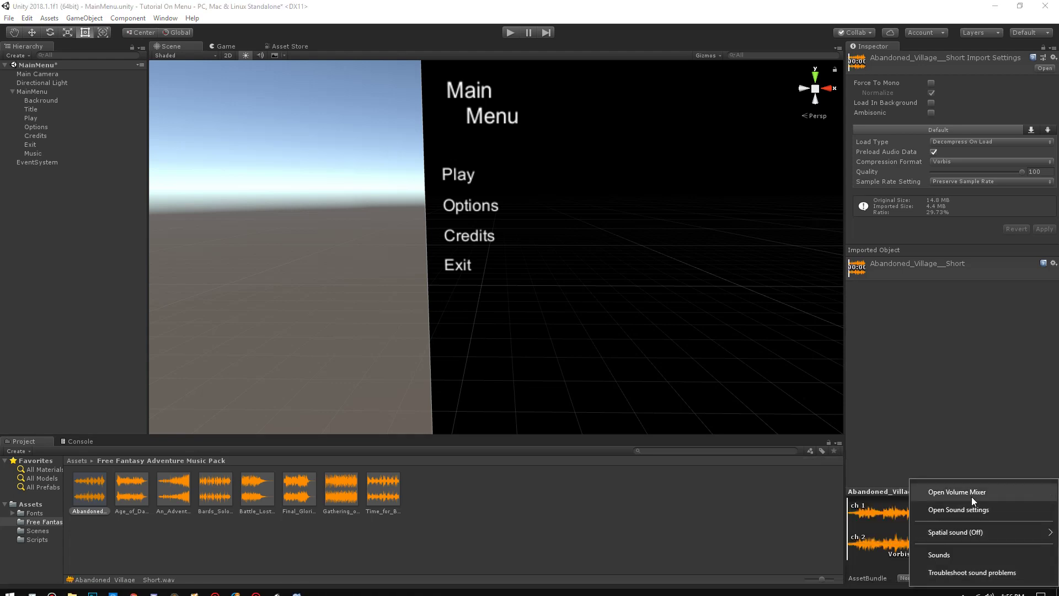
pyautogui.click(817, 498)
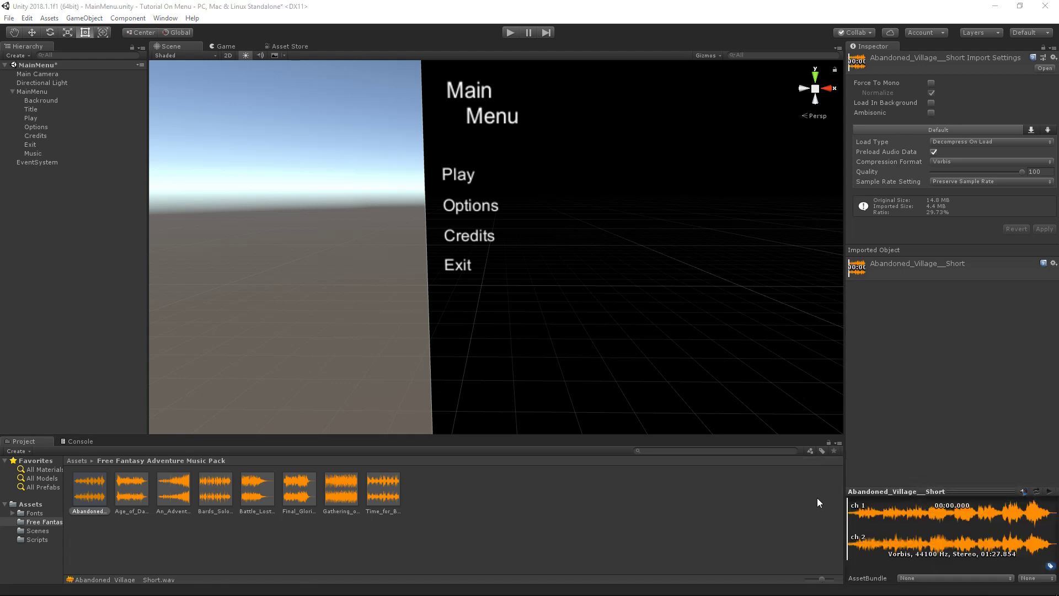
pyautogui.click(80, 506)
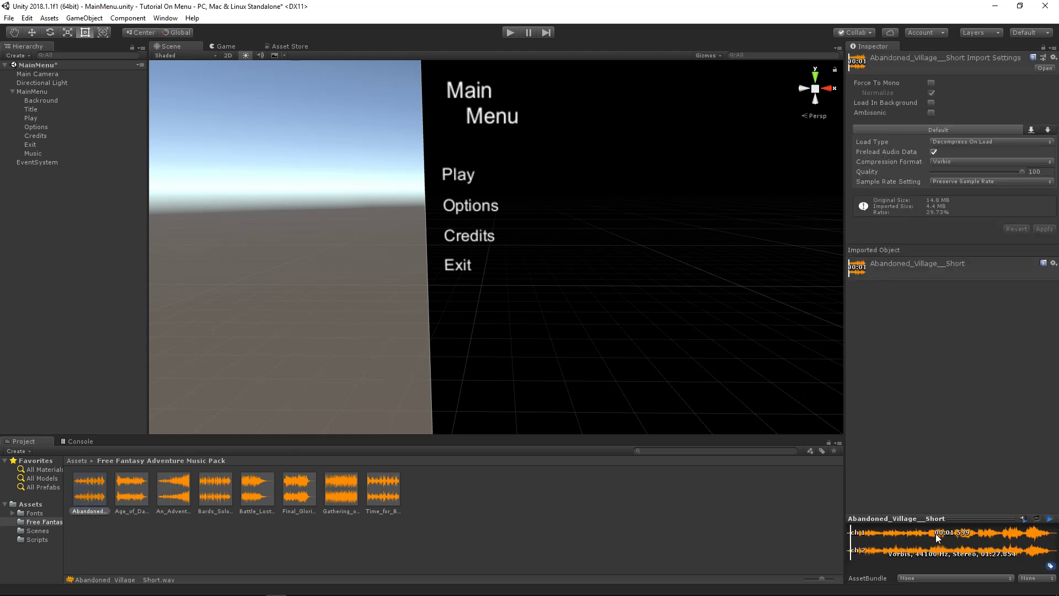
pyautogui.click(396, 540)
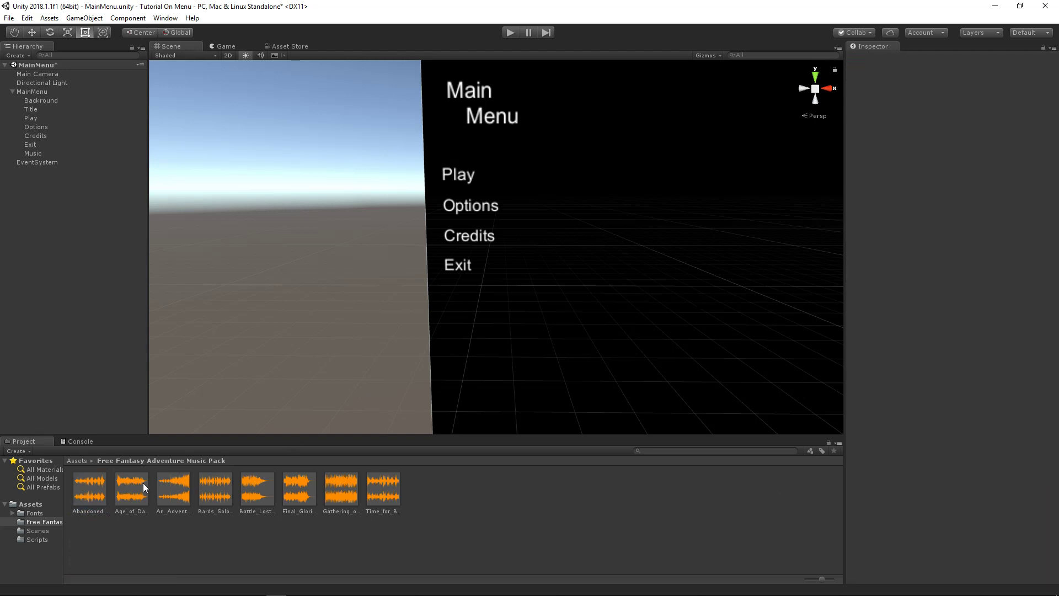
# Preview other clips in the music pack, including Age_of_Darkness, Final_Glorious_Triumph and Time_for_Battle.
pyautogui.click(143, 486)
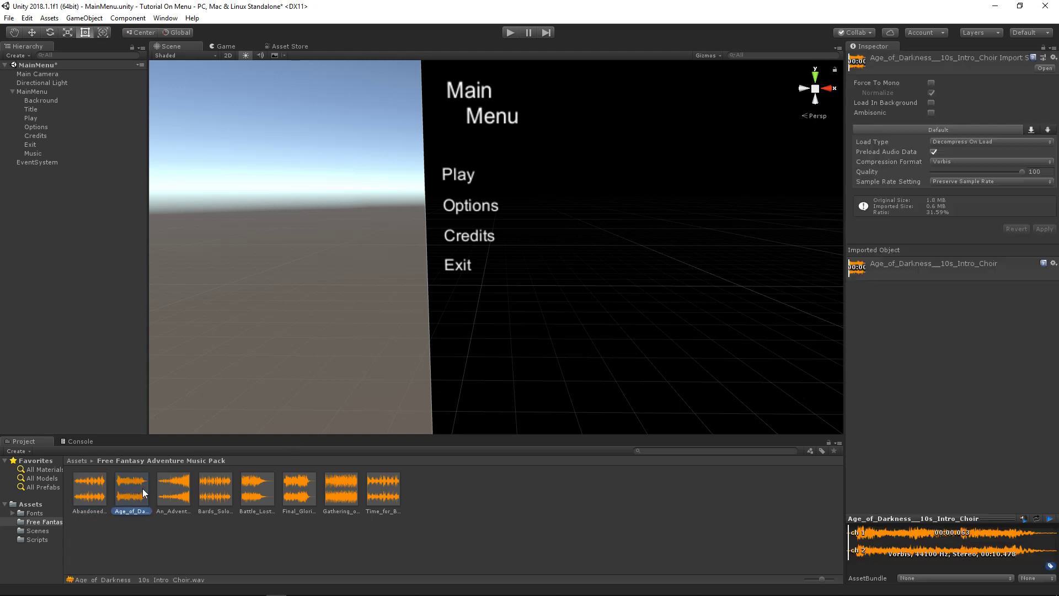
pyautogui.click(301, 491)
pyautogui.click(351, 498)
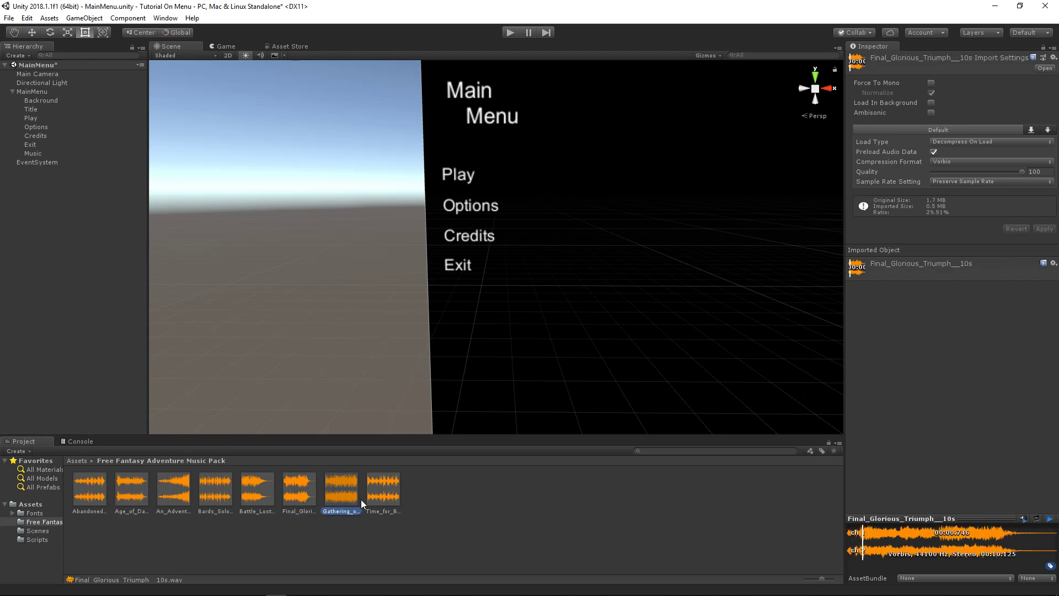
pyautogui.click(392, 498)
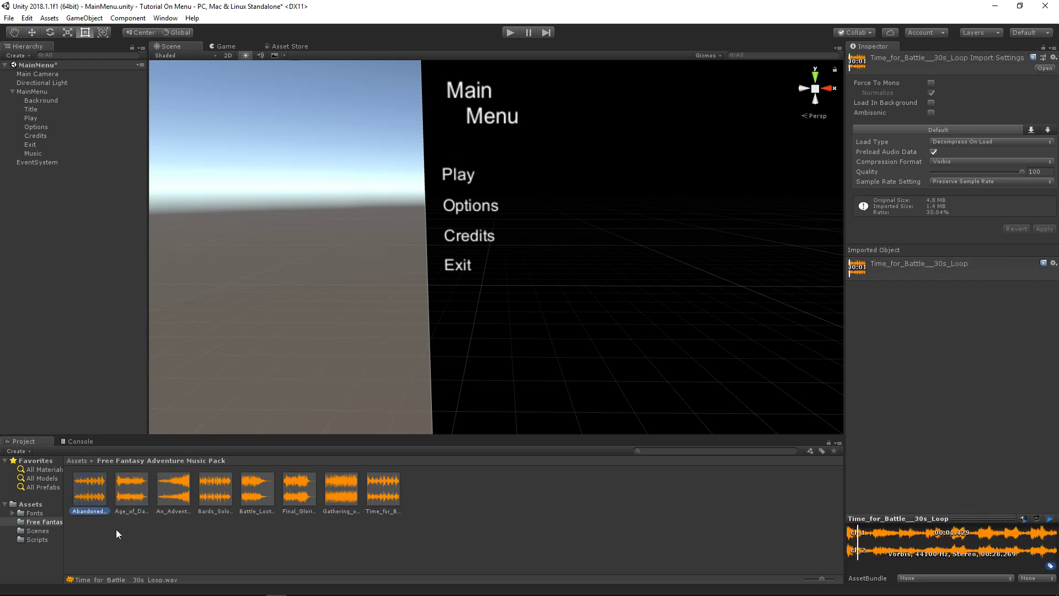
# Assign the Abandoned_Village__Short clip to the Music object as an audio source, with volume 0.64 and looping enabled.
pyautogui.moveTo(90, 490); pyautogui.dragTo(32, 154)
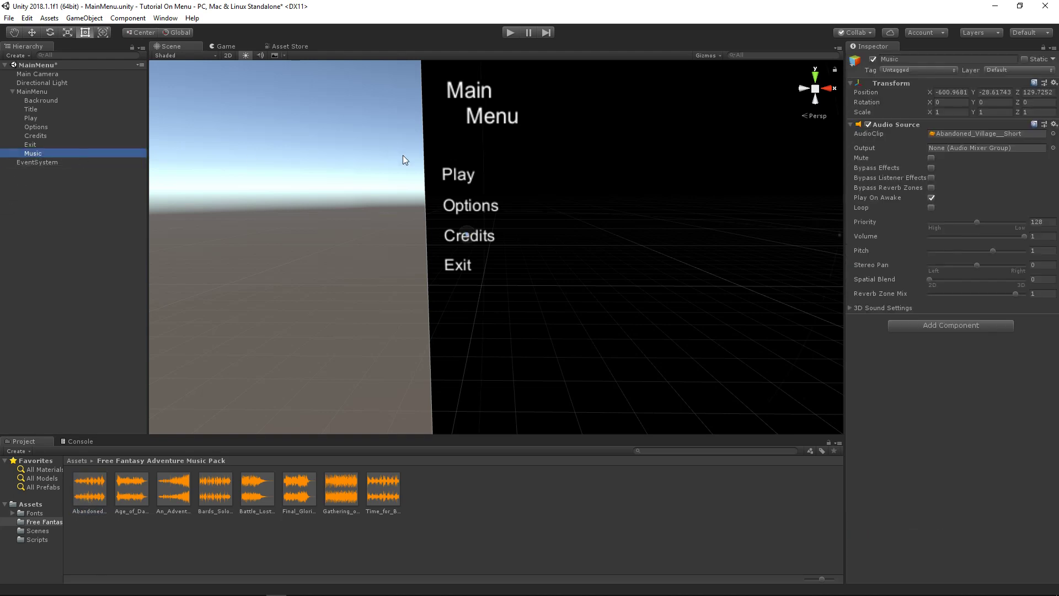
pyautogui.click(1004, 236)
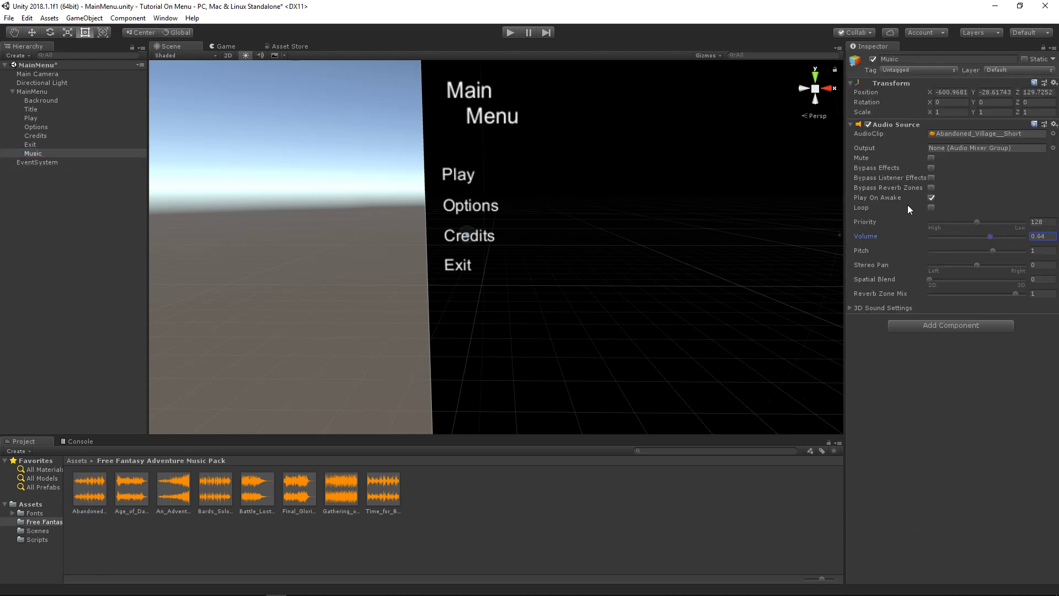
pyautogui.click(932, 207)
pyautogui.click(421, 533)
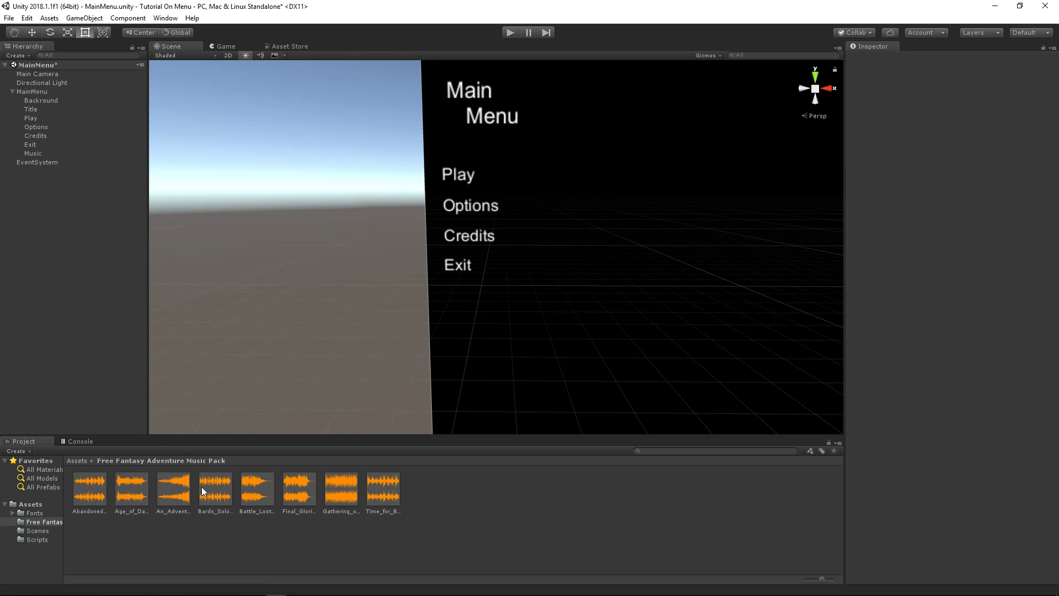
# Create a UI text element under MainMenu reading "Press E To Begin".
pyautogui.keyDown('alt'); pyautogui.moveTo(454, 176); pyautogui.dragTo(467, 198); pyautogui.keyUp('alt')
pyautogui.rightClick(35, 92)
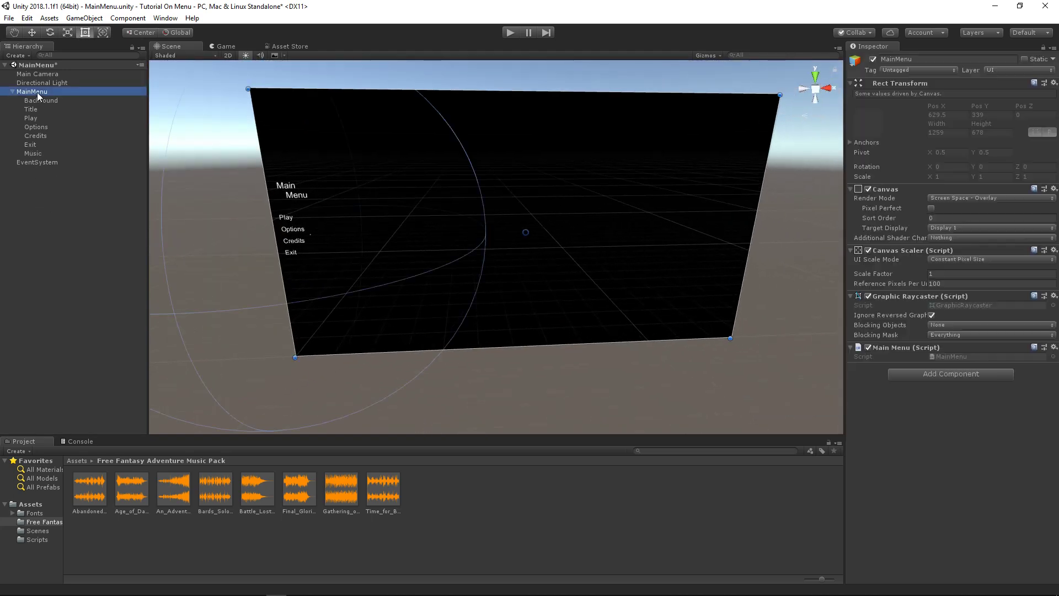
pyautogui.click(144, 270)
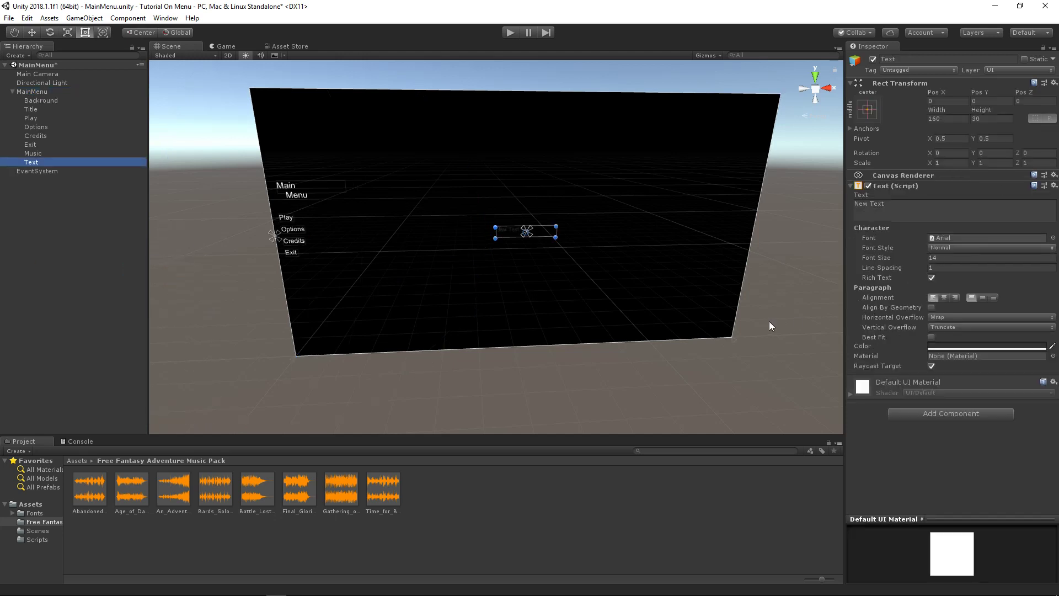
pyautogui.click(890, 212)
pyautogui.press('BackSpace')
pyautogui.write('P')
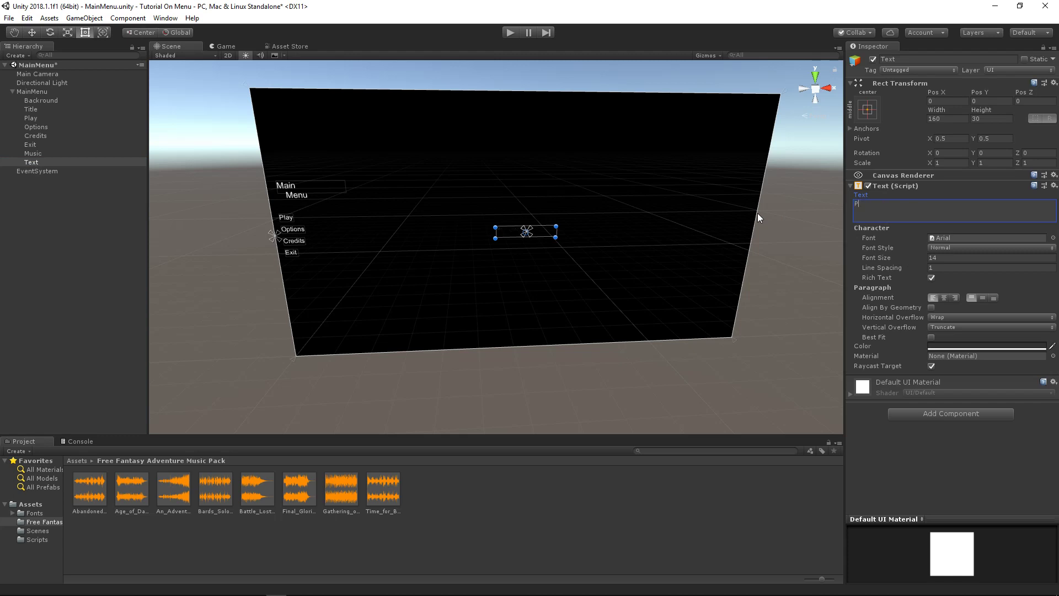
pyautogui.write('ress E T')
pyautogui.write('o Begin')
# Move the "Press E To Begin" text to the canvas's bottom centre, at about Y -321, and shrink its box to about 120 by 18.
pyautogui.moveTo(505, 230); pyautogui.dragTo(511, 343)
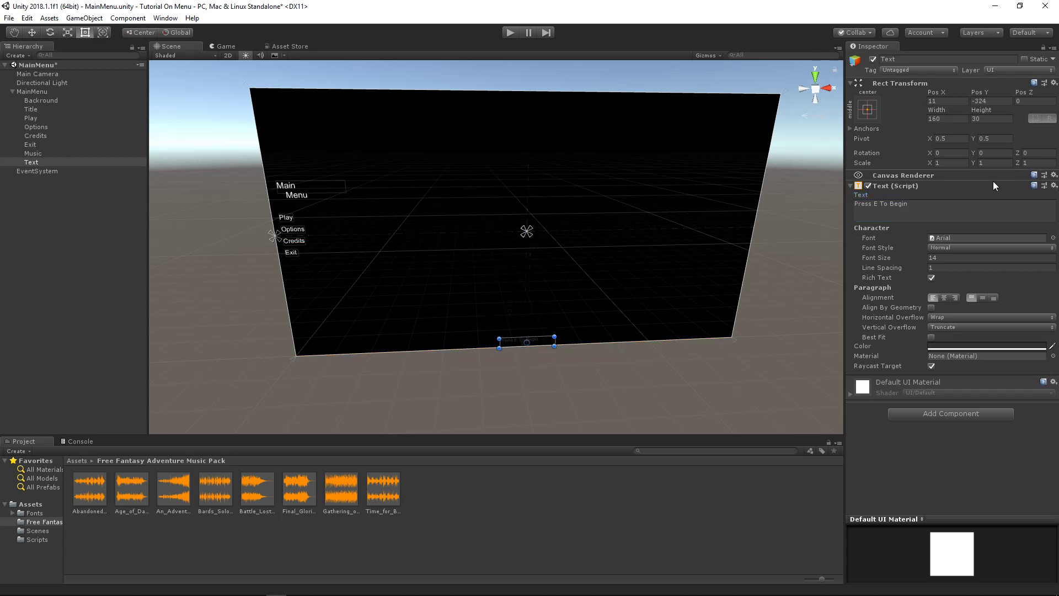
pyautogui.press('w')
pyautogui.press('t')
pyautogui.moveTo(548, 339); pyautogui.dragTo(537, 340)
pyautogui.press('f')
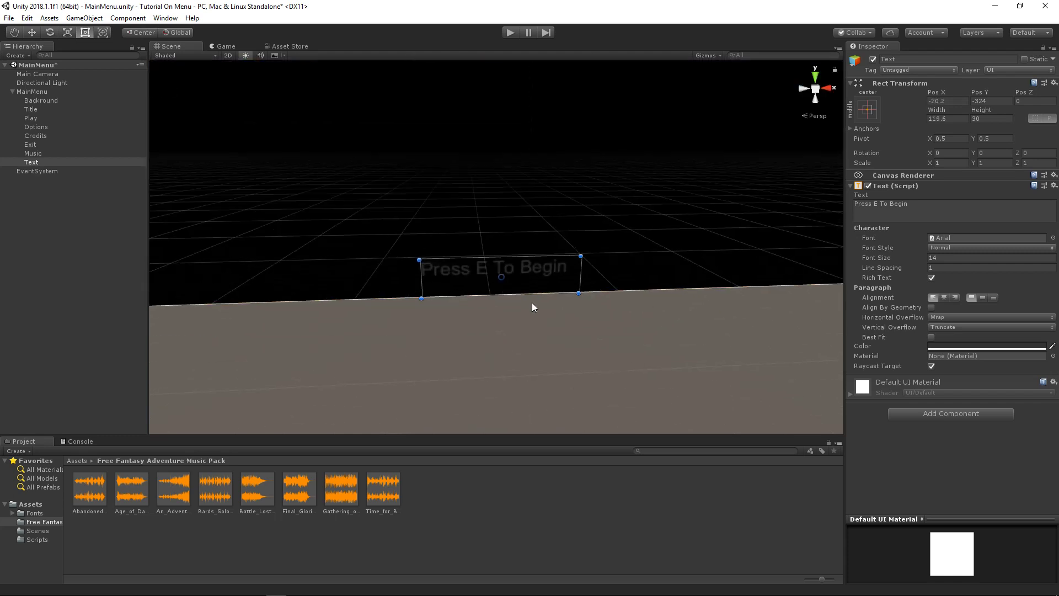
pyautogui.moveTo(528, 250); pyautogui.dragTo(560, 249)
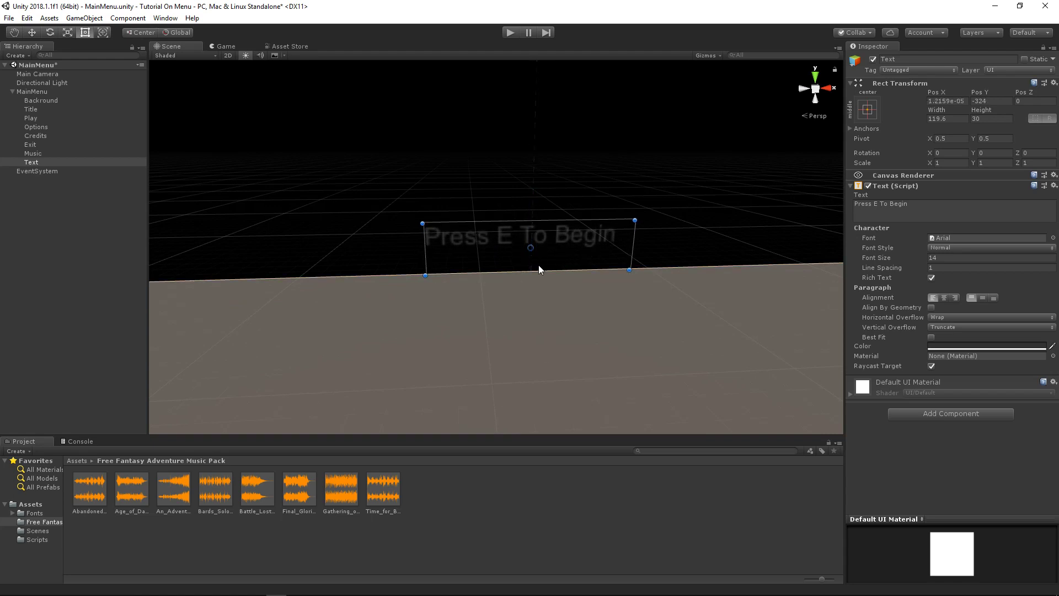
pyautogui.moveTo(542, 270); pyautogui.dragTo(514, 199)
# Set the "Press E To Begin" text colour to white and anchor it to the bottom centre.
pyautogui.click(951, 347)
pyautogui.click(872, 107)
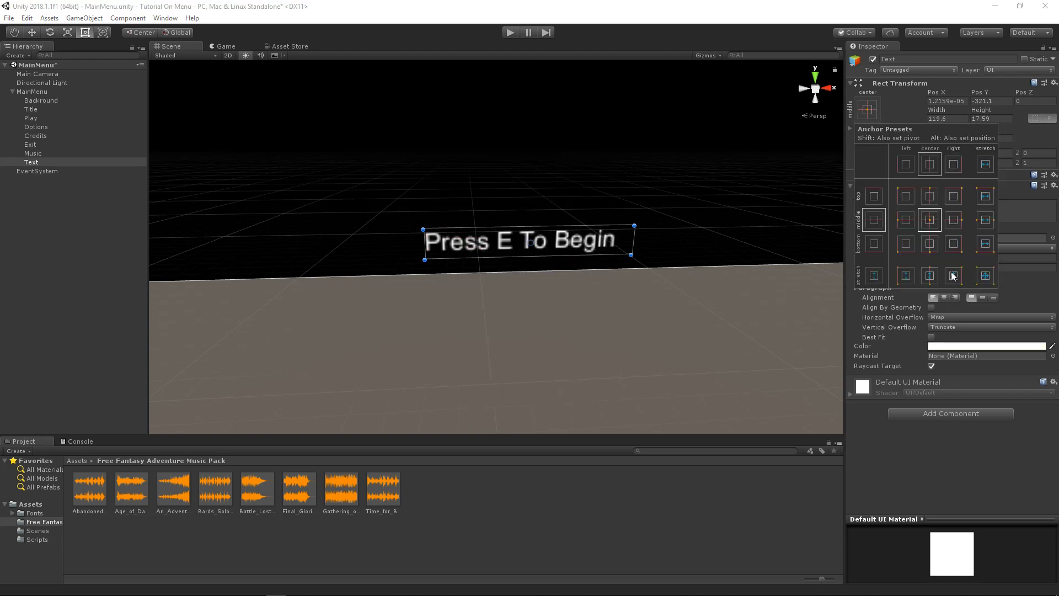
pyautogui.click(930, 243)
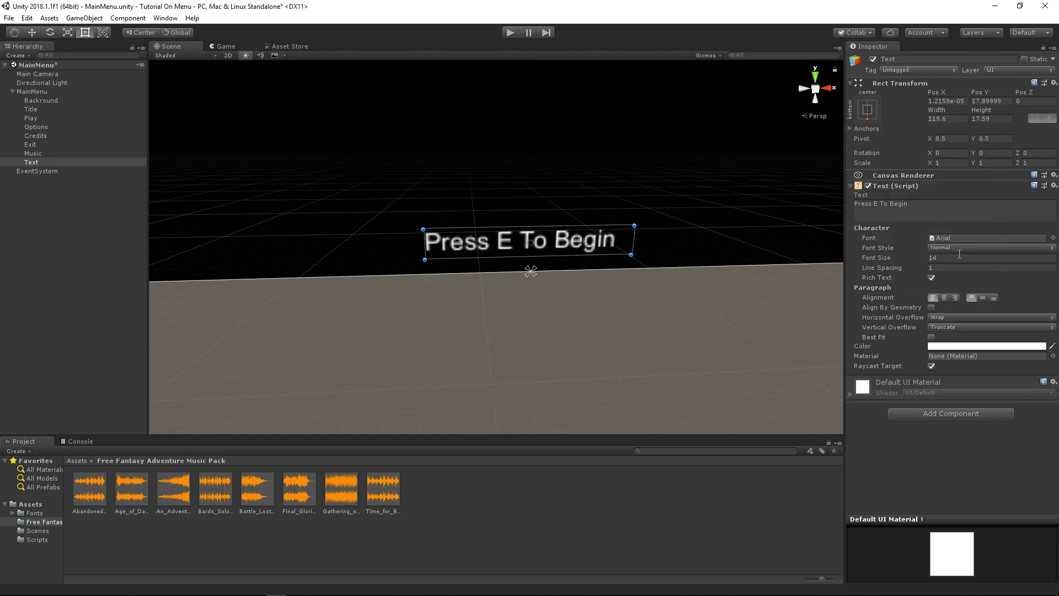
# Give the "Press E To Begin" text the OpenSansLight font and set its horizontal and vertical overflow to Overflow.
pyautogui.click(1053, 238)
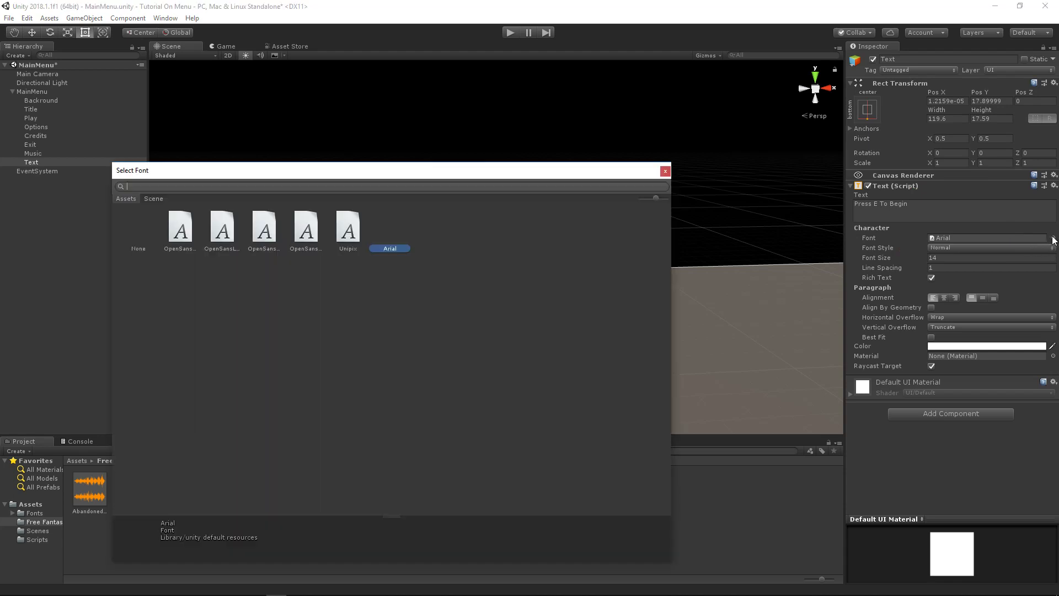
pyautogui.doubleClick(215, 235)
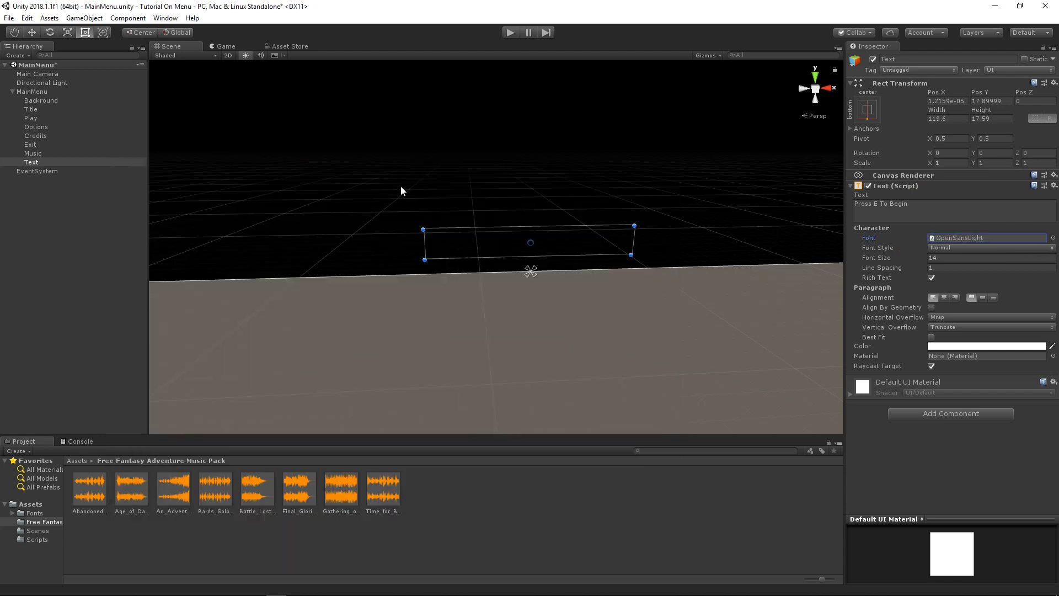
pyautogui.click(937, 317)
pyautogui.click(957, 340)
pyautogui.click(949, 327)
pyautogui.click(951, 352)
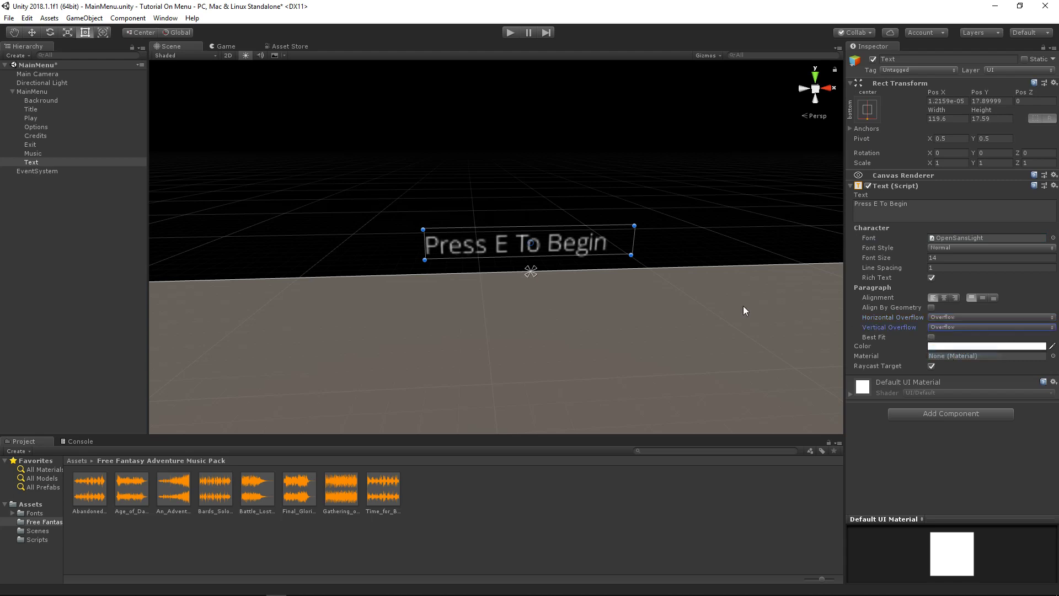
# Preview the available fonts on the Title, Play, Options, Credits, Exit and Text objects together and apply OpenSansLight to all of them.
pyautogui.keyDown('shift'); pyautogui.click(32, 109); pyautogui.keyUp('shift')
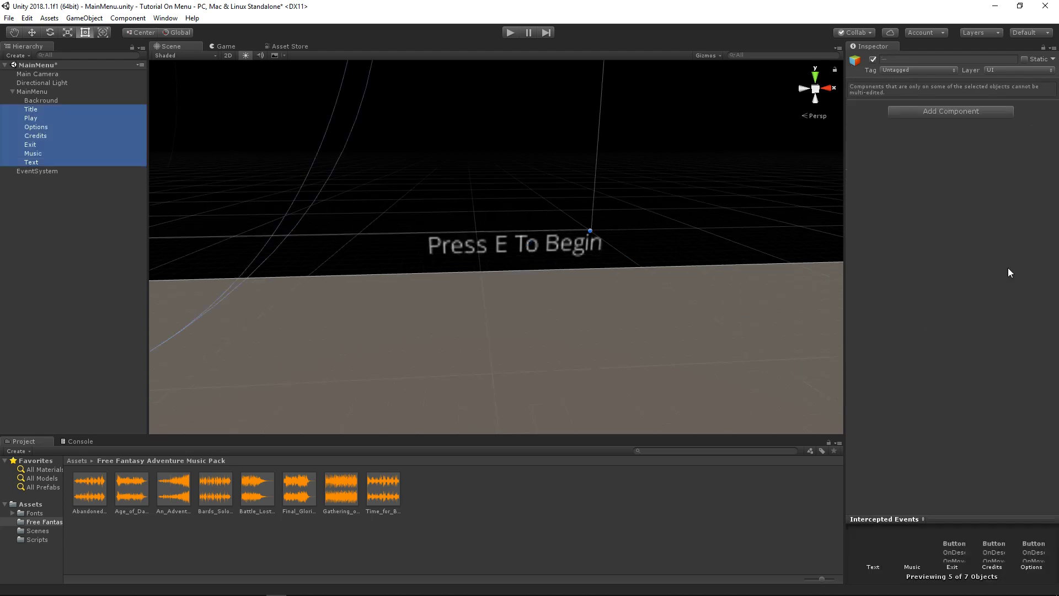
pyautogui.click(37, 145)
pyautogui.click(41, 157)
pyautogui.keyDown('shift'); pyautogui.click(44, 108); pyautogui.keyUp('shift')
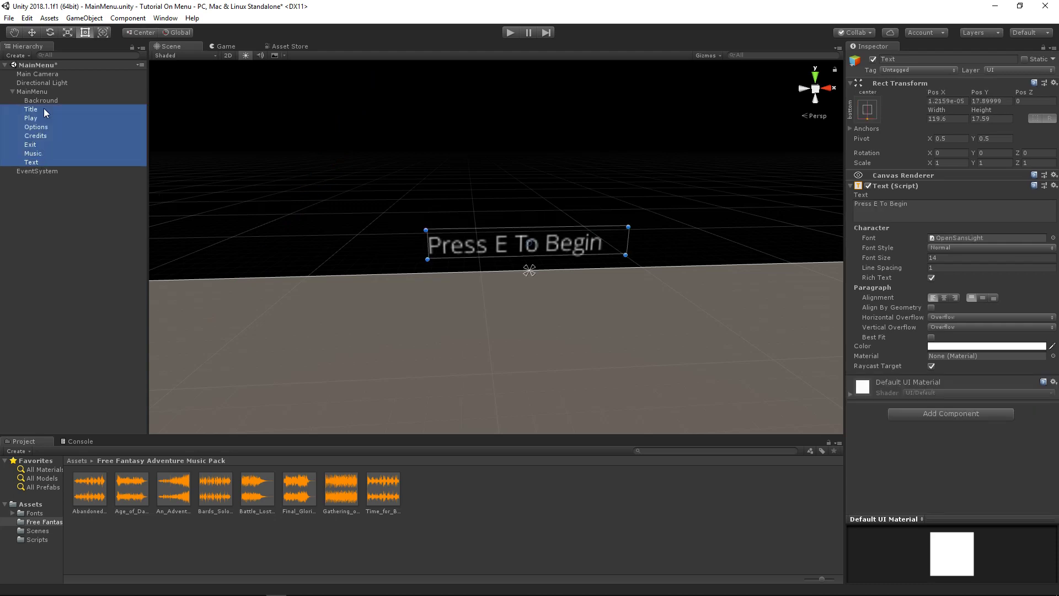
pyautogui.keyDown('ctrl'); pyautogui.click(44, 151); pyautogui.keyUp('ctrl')
pyautogui.click(1053, 238)
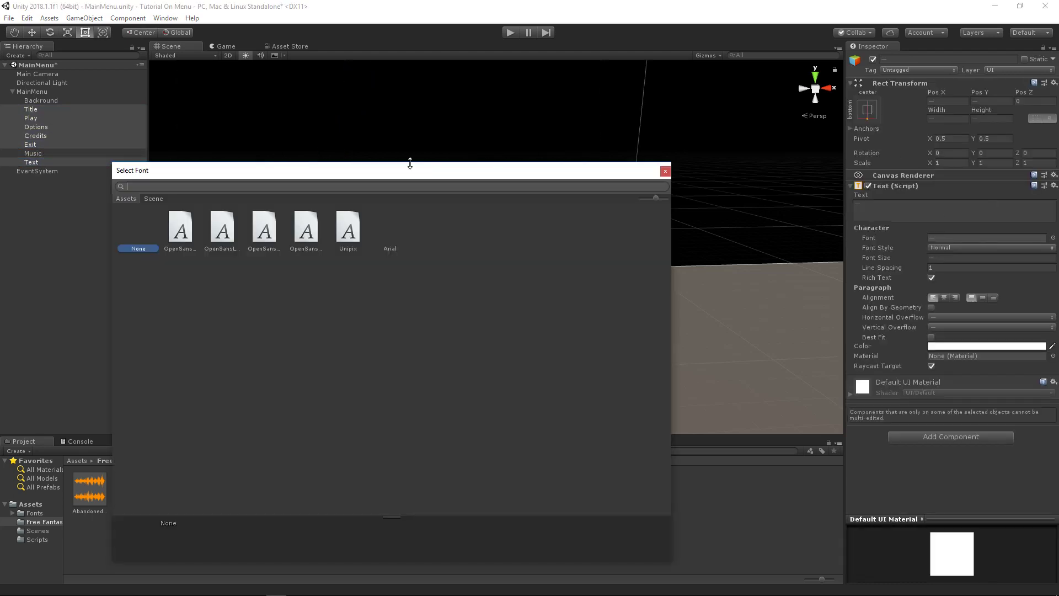
pyautogui.moveTo(605, 175); pyautogui.dragTo(847, 169)
pyautogui.keyDown('alt'); pyautogui.moveTo(351, 123); pyautogui.dragTo(381, 124); pyautogui.keyUp('alt')
pyautogui.click(1053, 237)
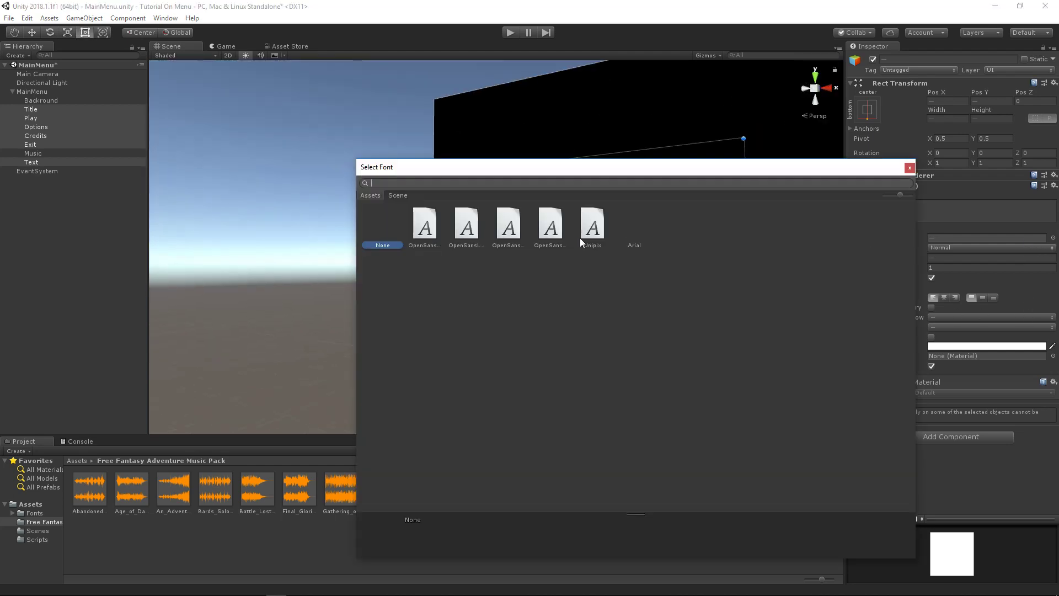
pyautogui.moveTo(476, 175); pyautogui.dragTo(753, 174)
pyautogui.click(702, 223)
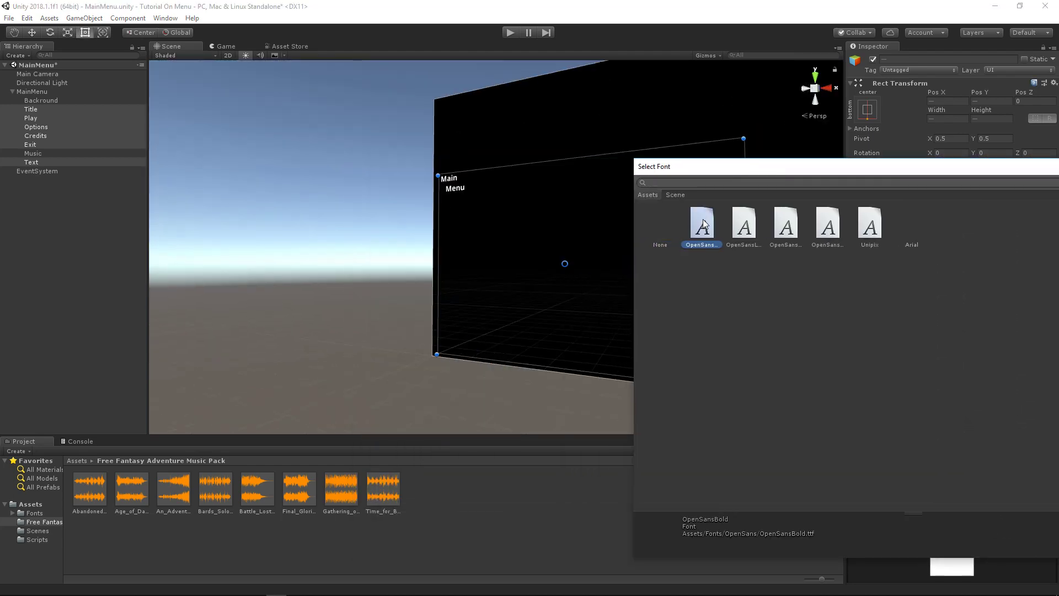
pyautogui.click(744, 224)
pyautogui.click(776, 229)
pyautogui.click(824, 228)
pyautogui.click(868, 227)
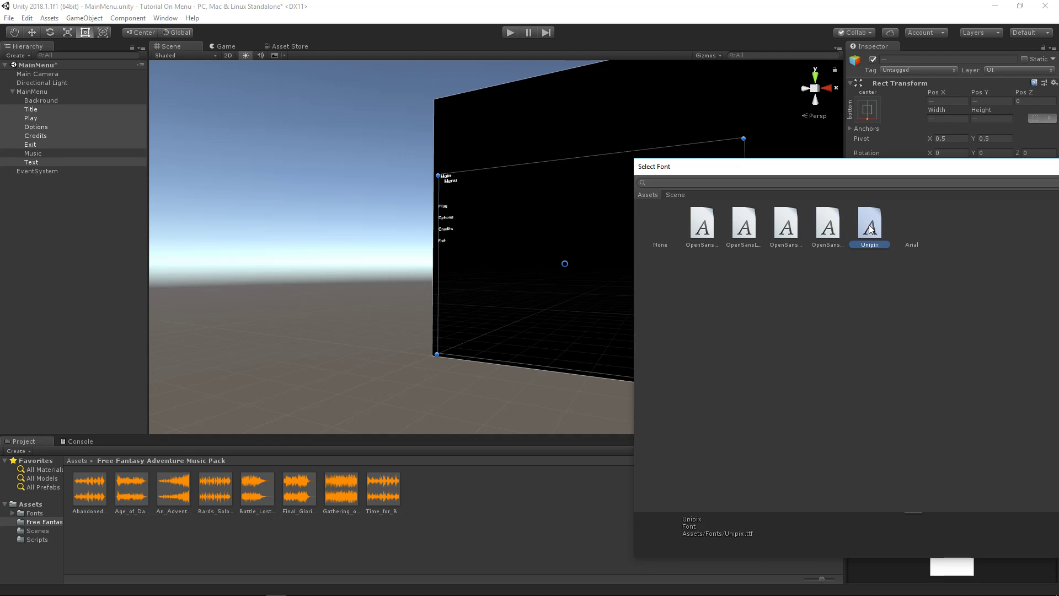
pyautogui.click(744, 225)
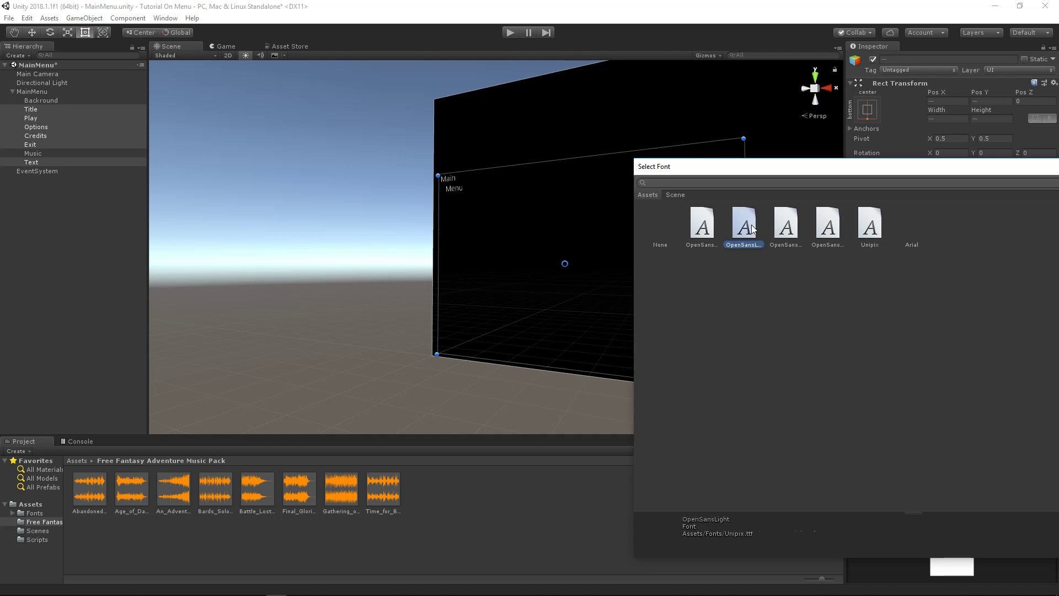
pyautogui.click(789, 229)
pyautogui.doubleClick(750, 236)
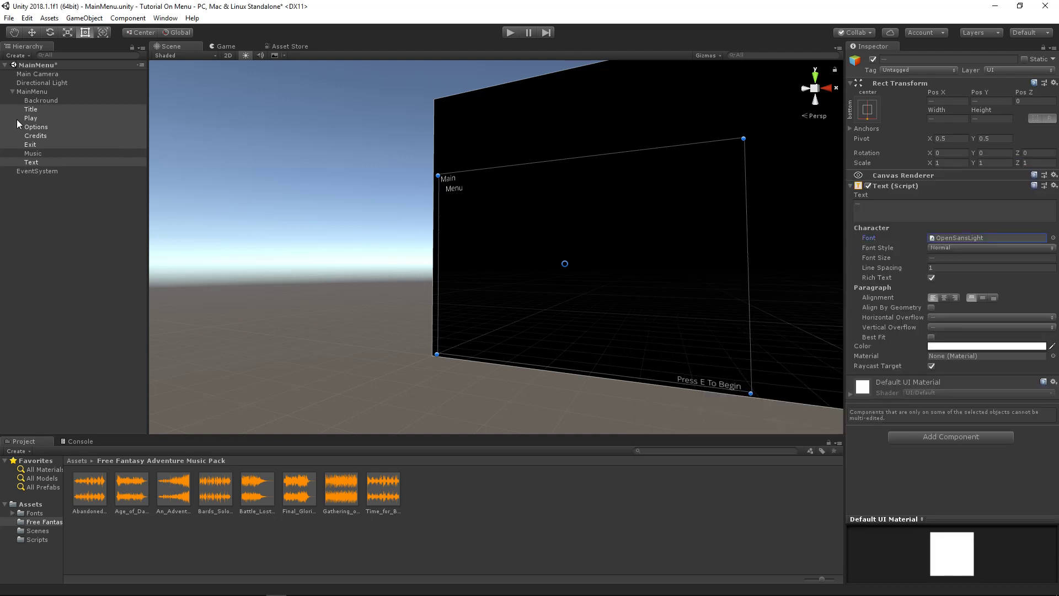
# Try resizing the Play text box to about 31 by 24 and undo the resize.
pyautogui.click(31, 118)
pyautogui.press('f')
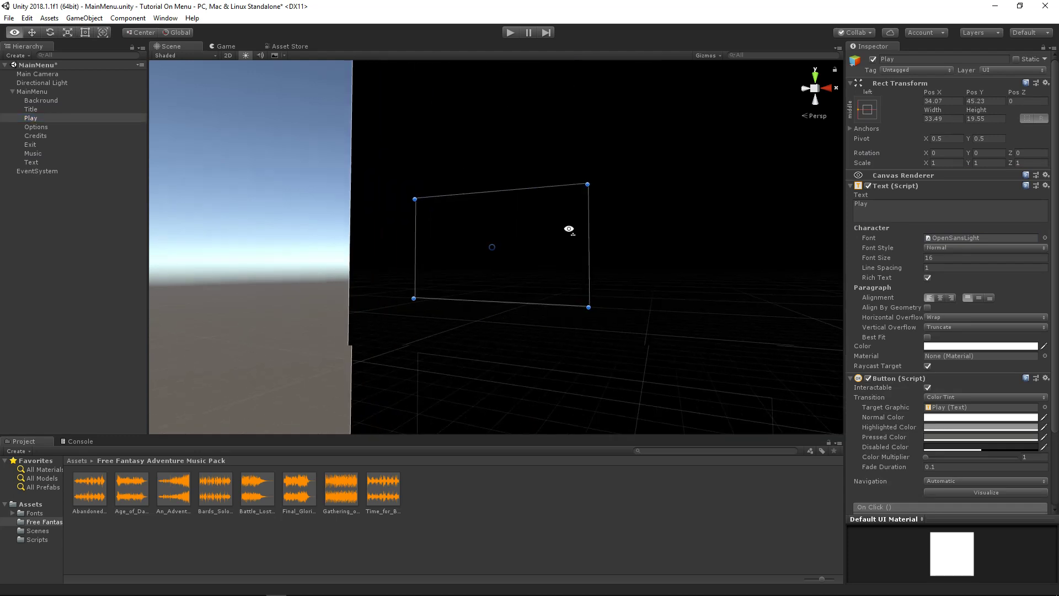
pyautogui.moveTo(583, 232); pyautogui.dragTo(547, 327)
pyautogui.scroll(-4, 465, 142)
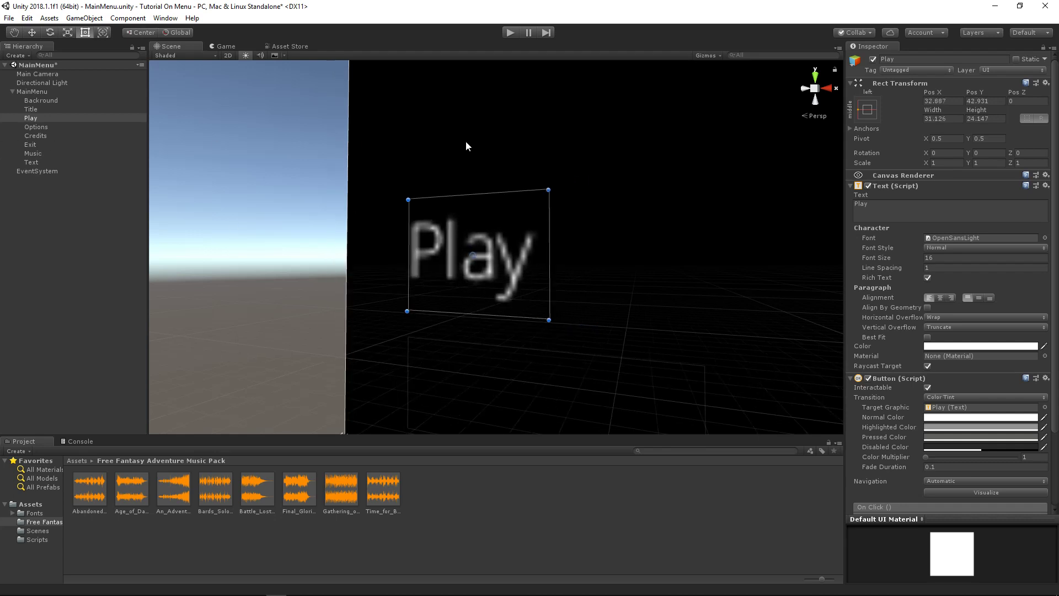
pyautogui.scroll(-3, 440, 147)
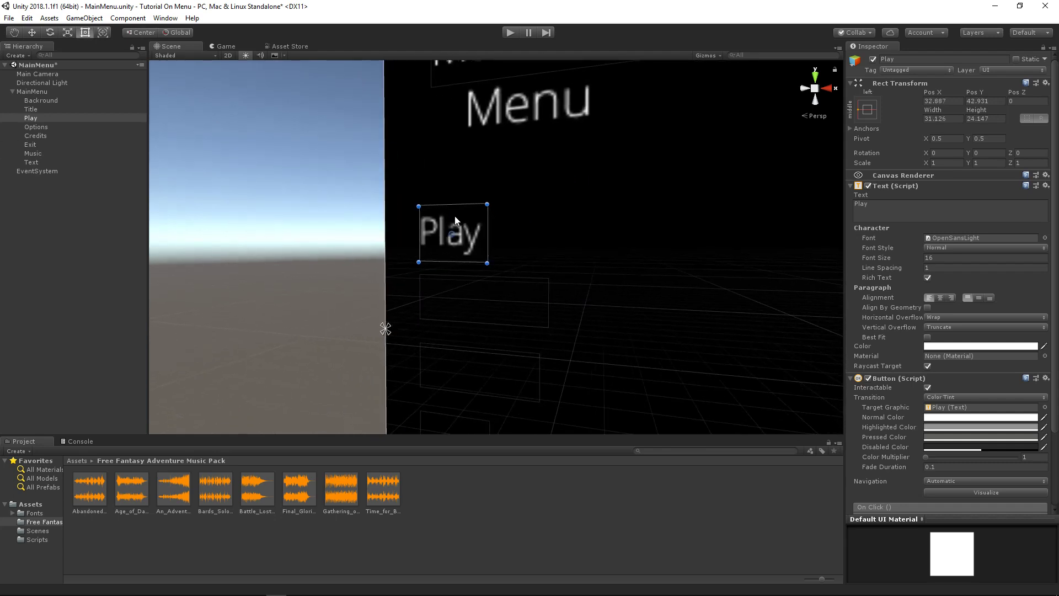
pyautogui.hotkey('ctrl', 'z')
# Set the height of the Play, Options, Credits and Exit text boxes to 23.04 and check the menu in the game view.
pyautogui.click(29, 117)
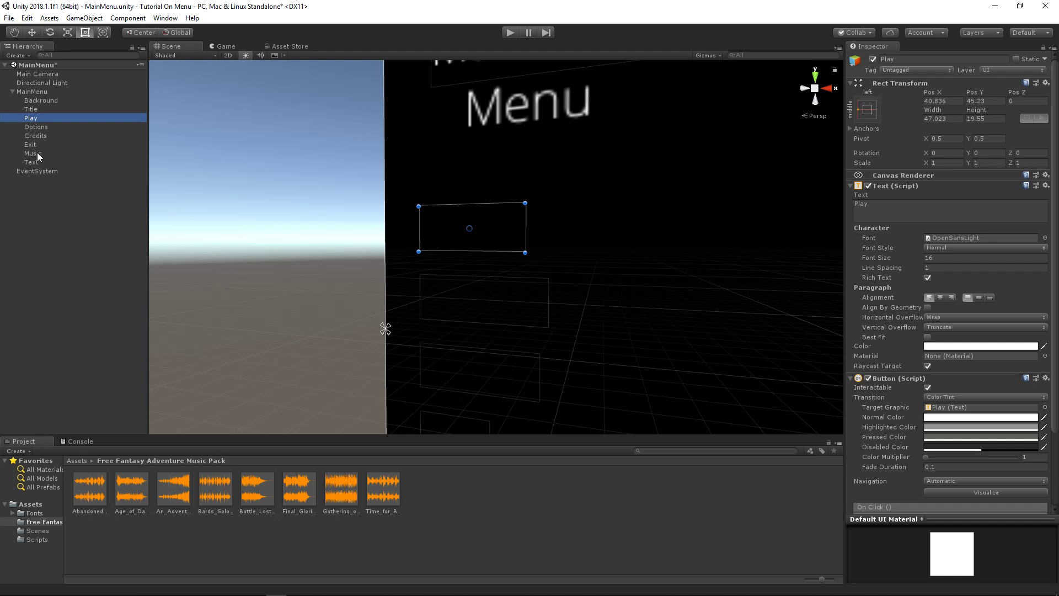
pyautogui.keyDown('shift'); pyautogui.click(38, 152); pyautogui.keyUp('shift')
pyautogui.keyDown('ctrl'); pyautogui.click(32, 162); pyautogui.keyUp('ctrl')
pyautogui.keyDown('ctrl'); pyautogui.click(34, 153); pyautogui.keyUp('ctrl')
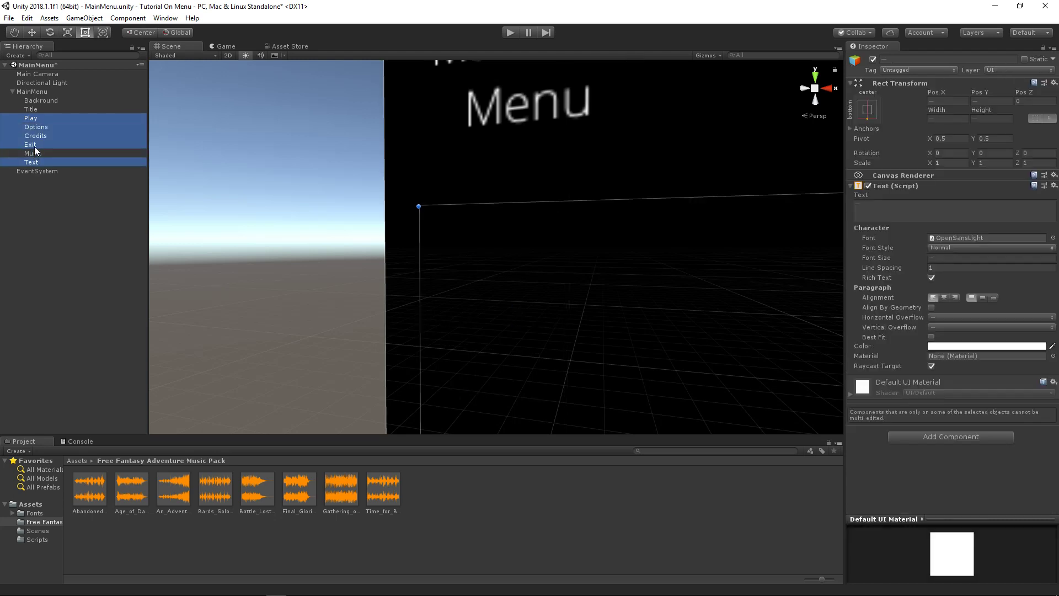
pyautogui.keyDown('ctrl'); pyautogui.click(36, 161); pyautogui.keyUp('ctrl')
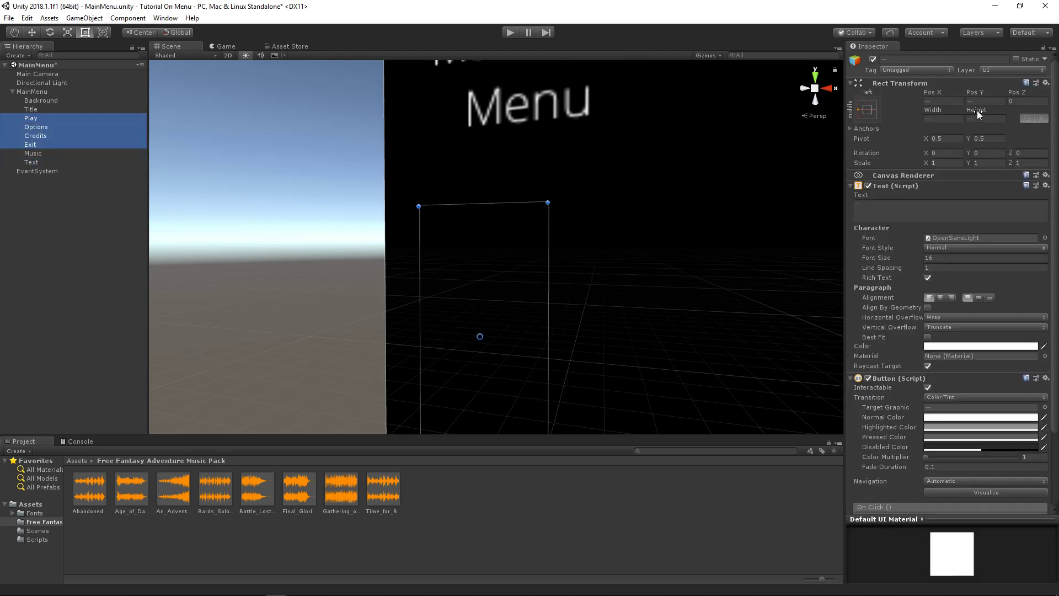
pyautogui.moveTo(977, 111); pyautogui.dragTo(200, 49)
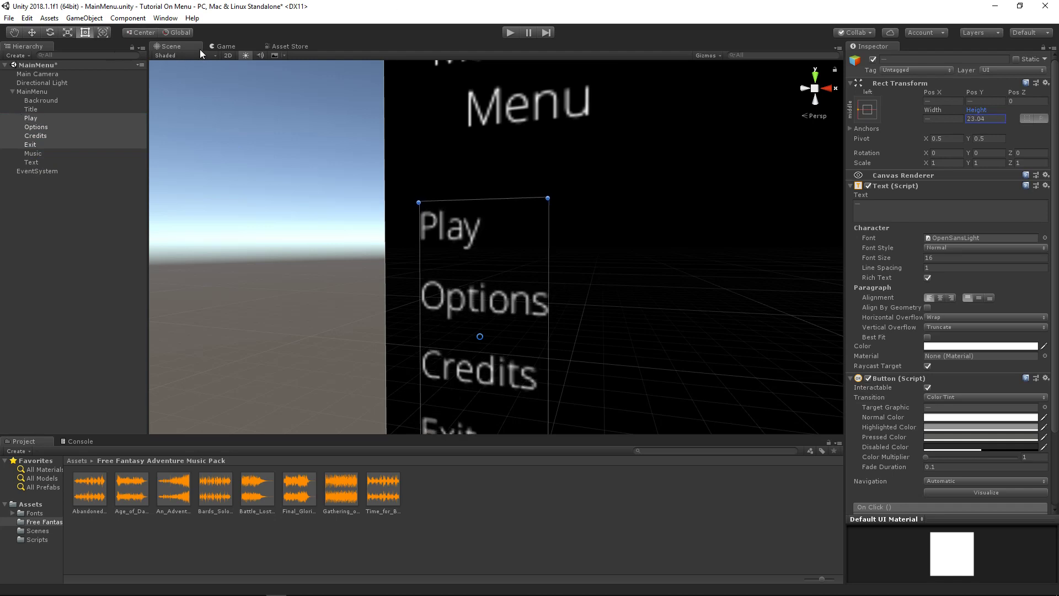
pyautogui.click(216, 45)
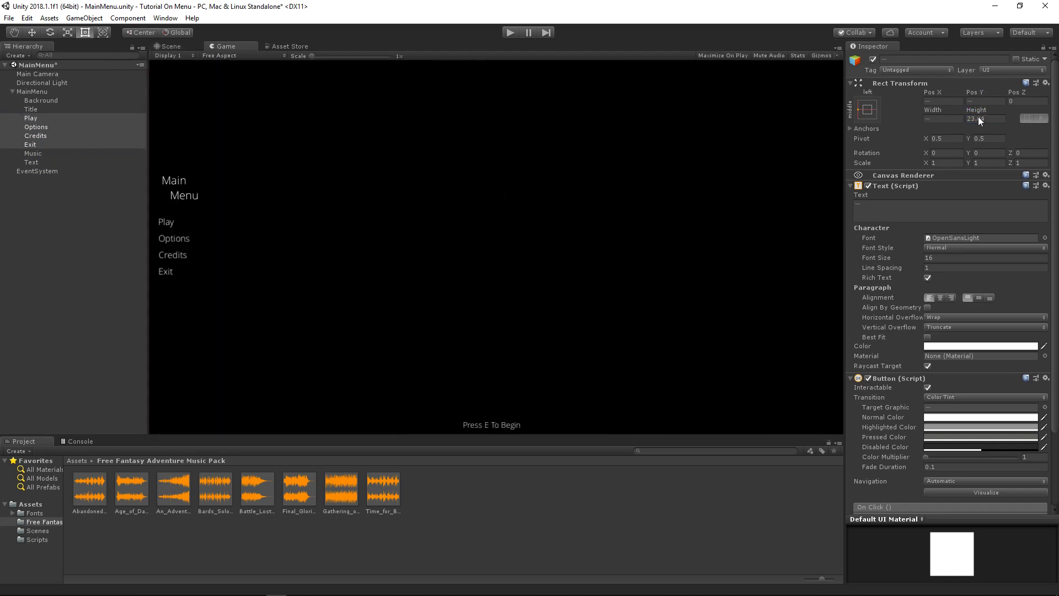
pyautogui.click(171, 46)
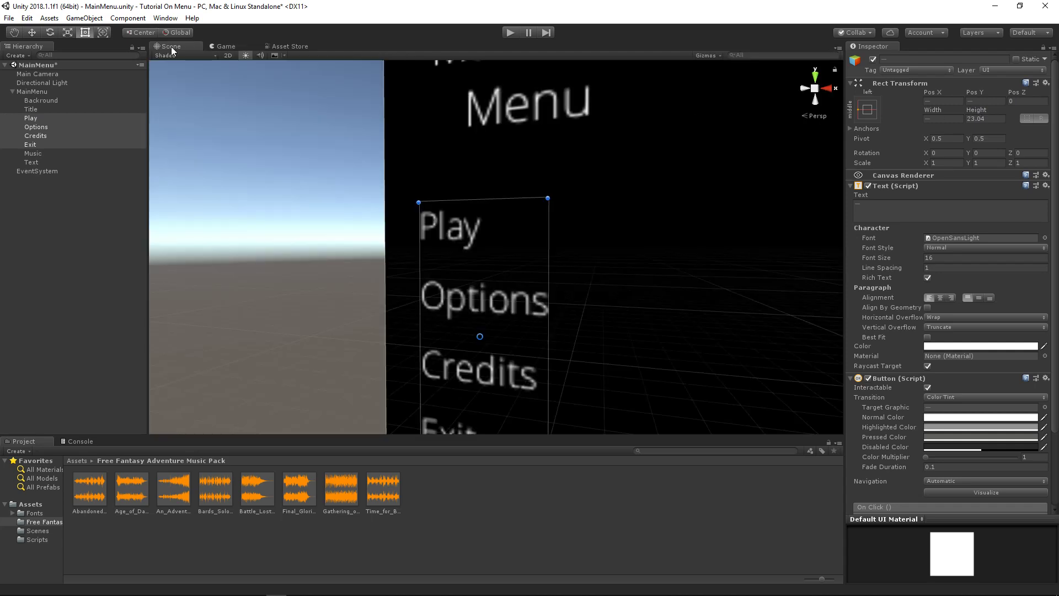
pyautogui.click(22, 119)
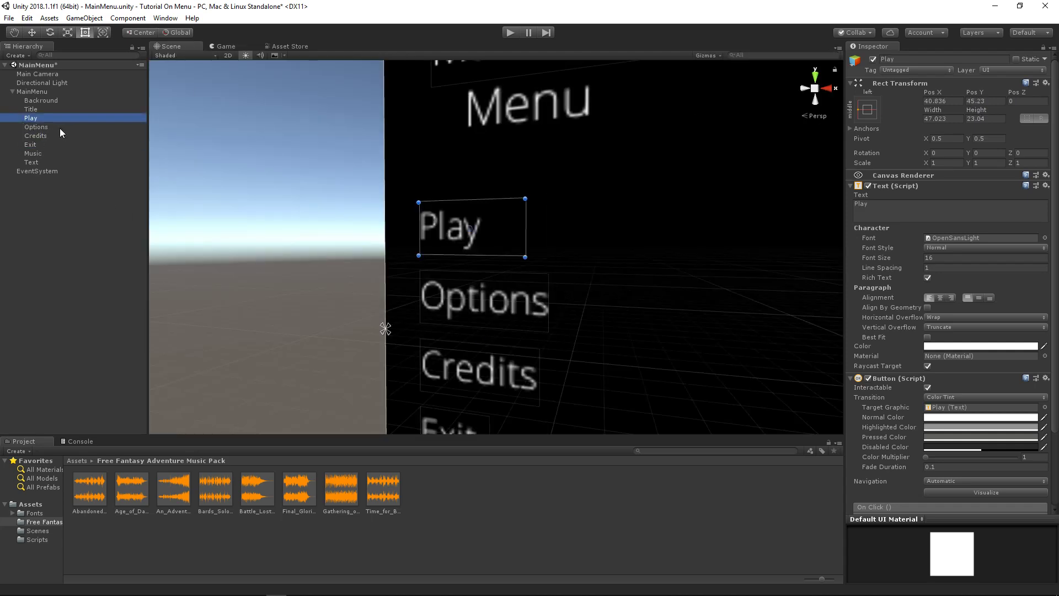
pyautogui.click(47, 129)
pyautogui.scroll(-5, 517, 244)
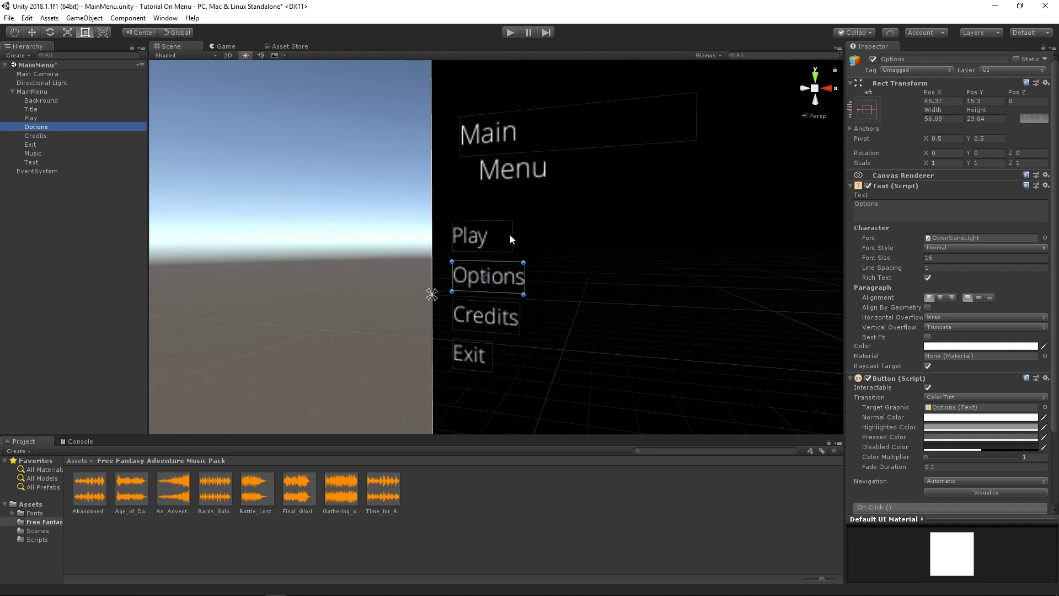
pyautogui.click(226, 46)
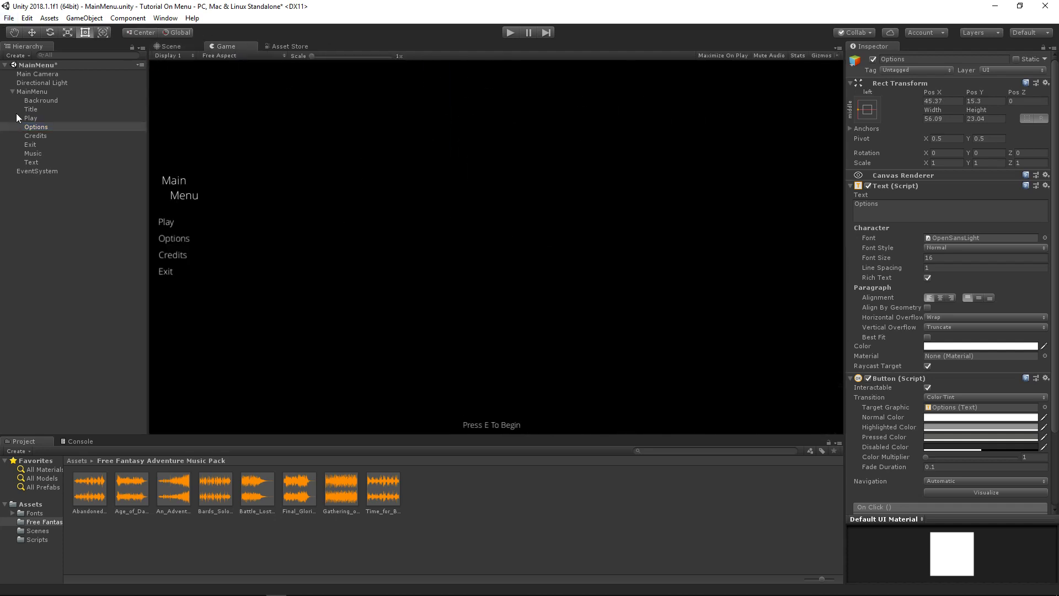
# Create an empty child object under MainMenu named "MainMenu Buttons".
pyautogui.rightClick(24, 90)
pyautogui.click(71, 178)
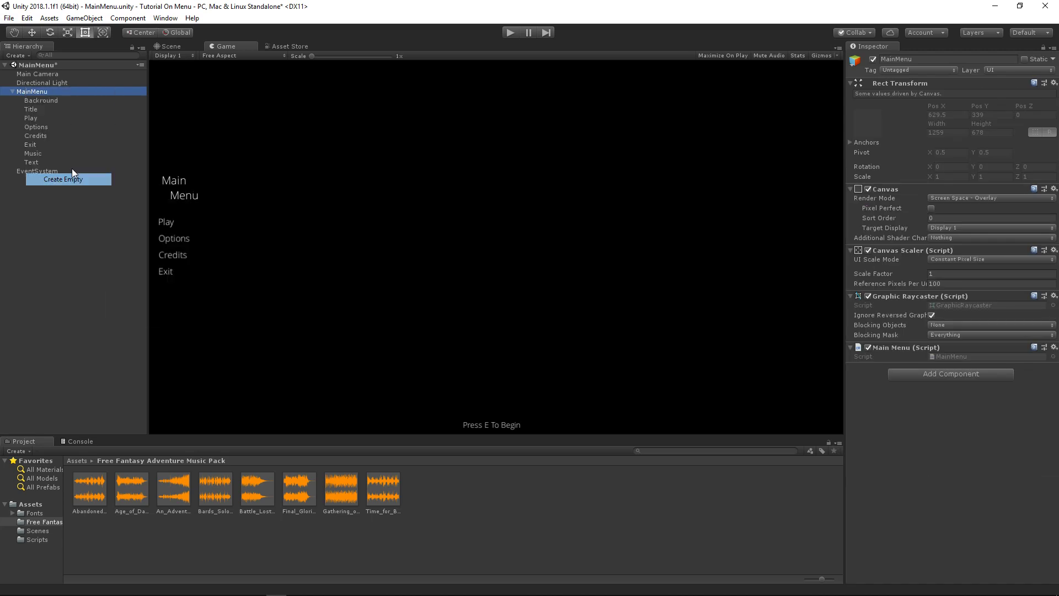
pyautogui.press('BackSpace')
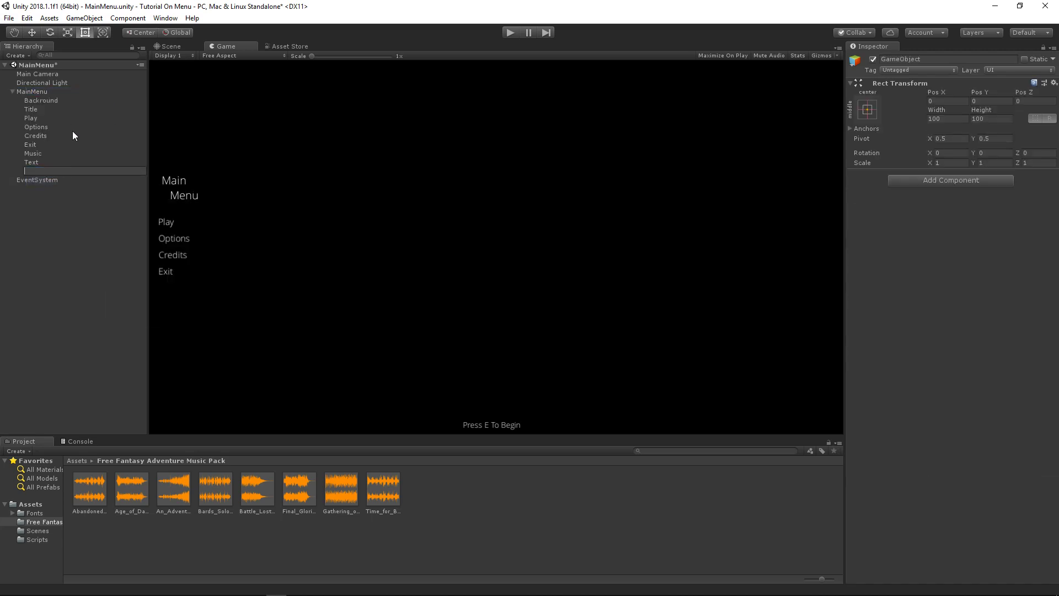
pyautogui.write('MainMenu Button')
pyautogui.press('Return')
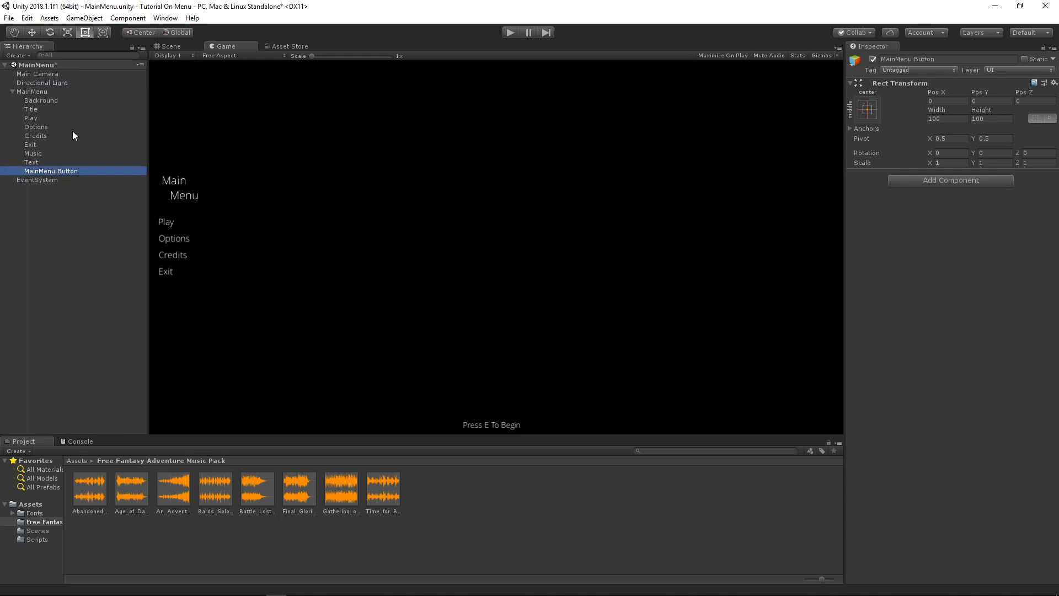
pyautogui.press('End')
pyautogui.write('s')
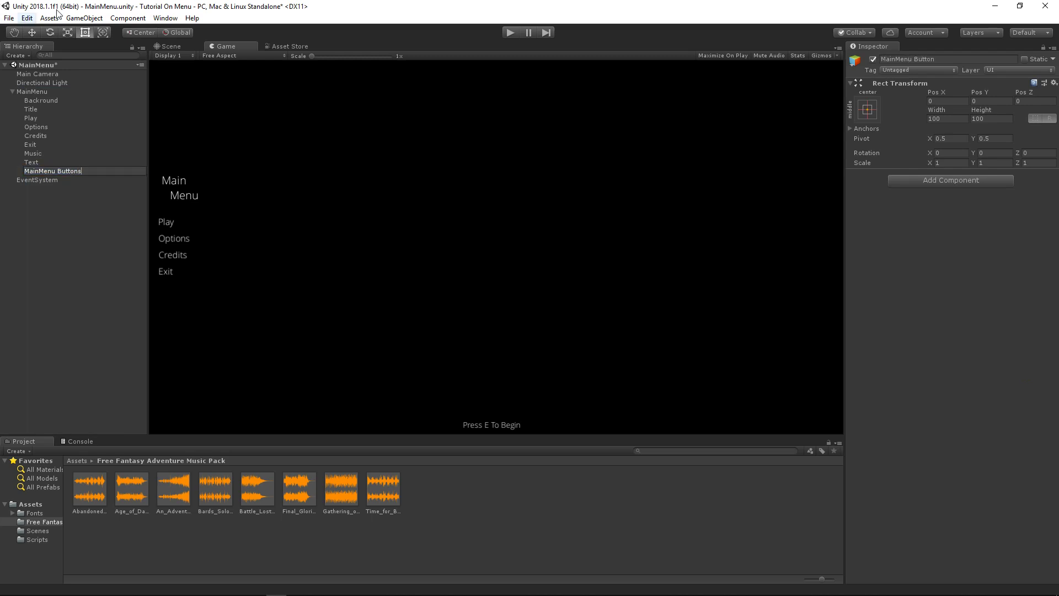
pyautogui.click(23, 161)
# Create another empty child object under MainMenu named "Sounds".
pyautogui.rightClick(43, 92)
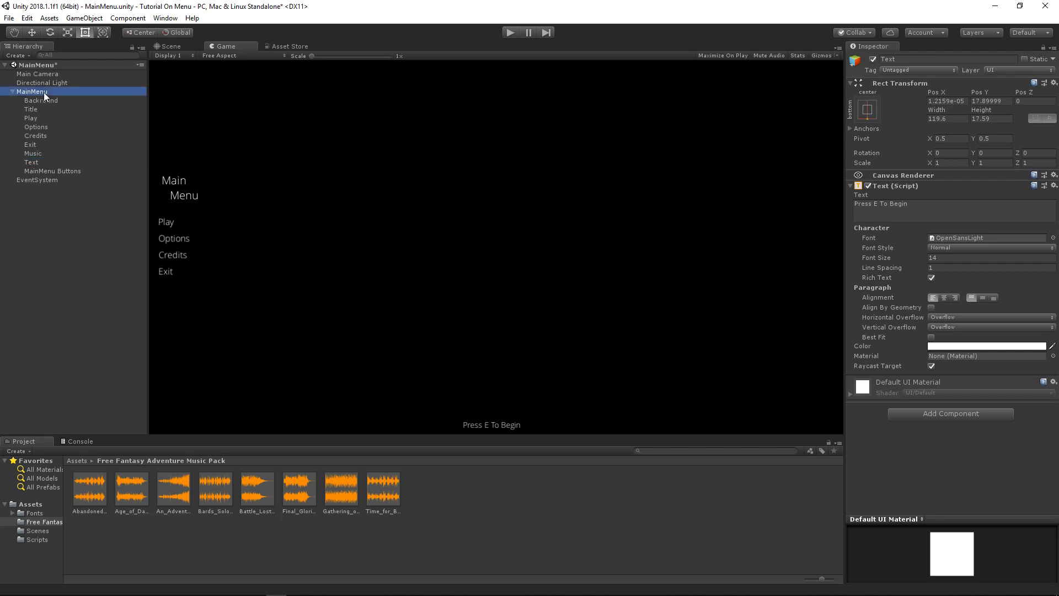
pyautogui.click(96, 184)
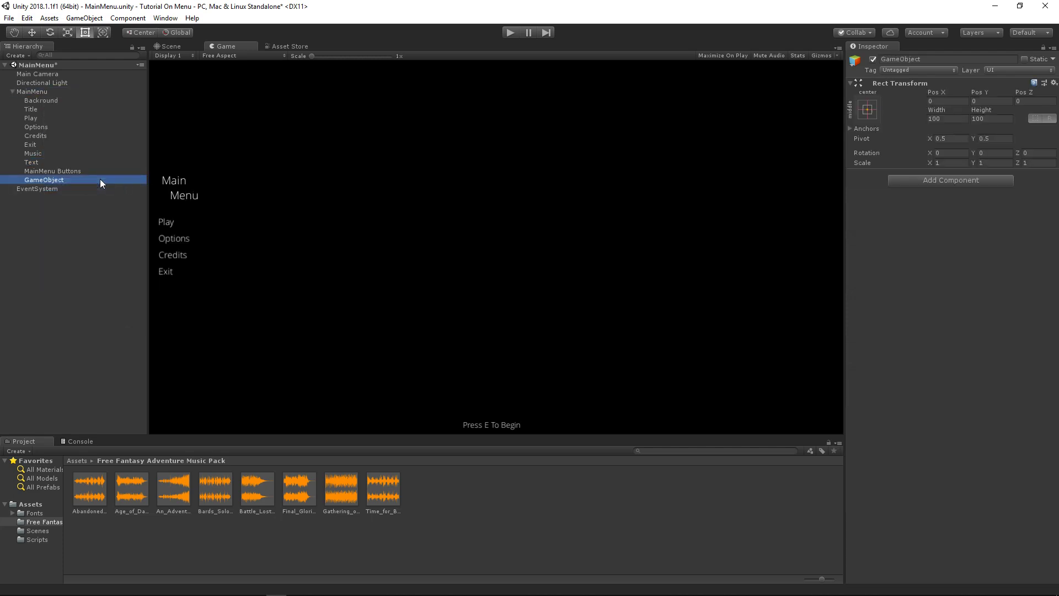
pyautogui.click(100, 178)
pyautogui.write('Sounds')
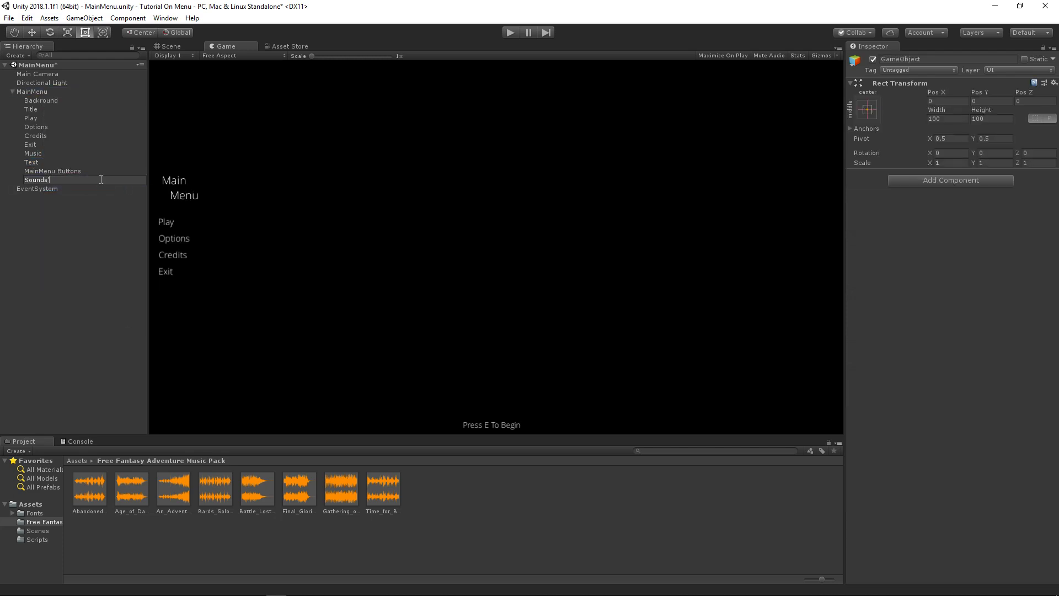
pyautogui.press('Return')
# Move the Play, Options, Credits and Exit objects into the MainMenu Buttons object.
pyautogui.click(52, 144)
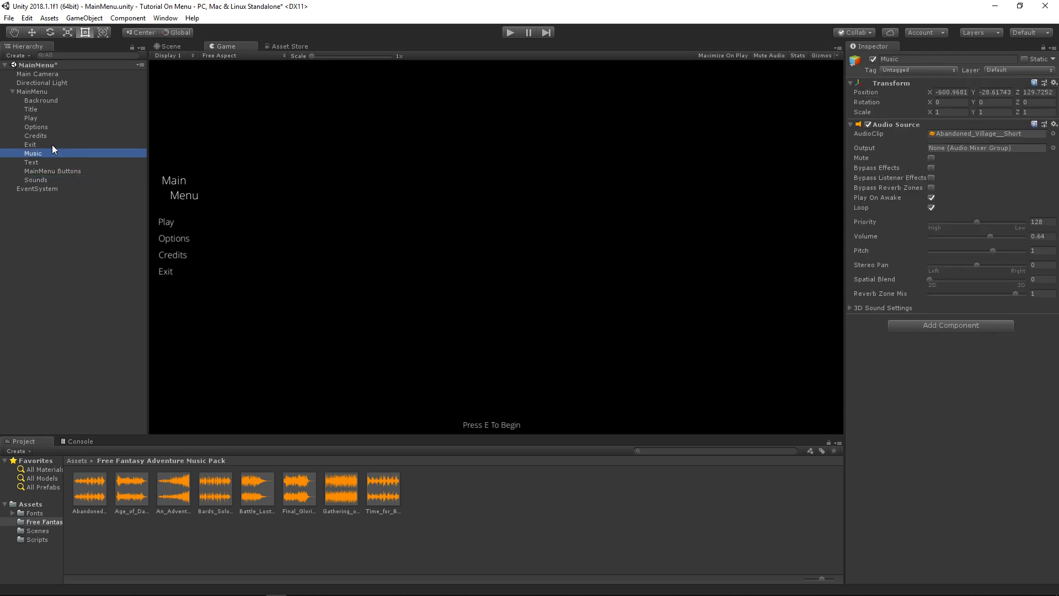
pyautogui.keyDown('shift'); pyautogui.click(31, 118); pyautogui.keyUp('shift')
pyautogui.moveTo(31, 119); pyautogui.dragTo(66, 171)
pyautogui.click(31, 109)
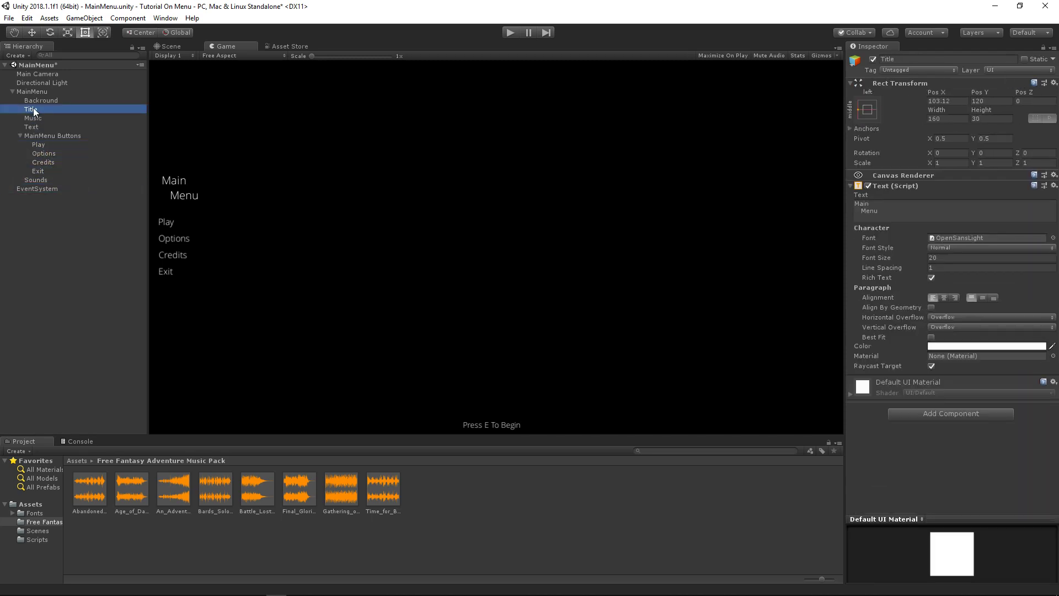
pyautogui.click(45, 101)
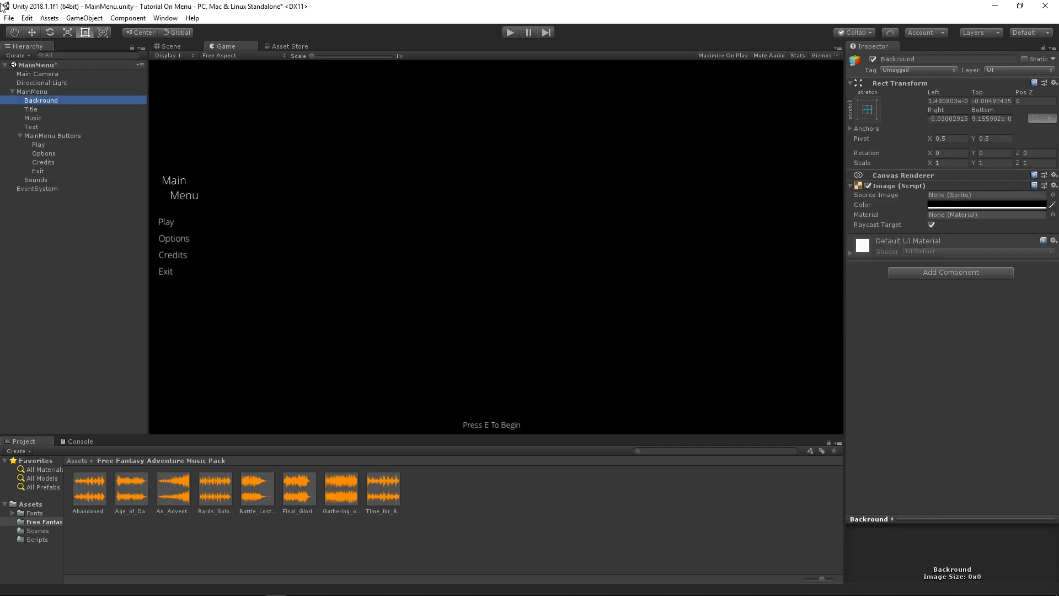
# Move the Title object into MainMenu Buttons and rename the "Press E To Begin" Text object as "Begin Text".
pyautogui.click(31, 109)
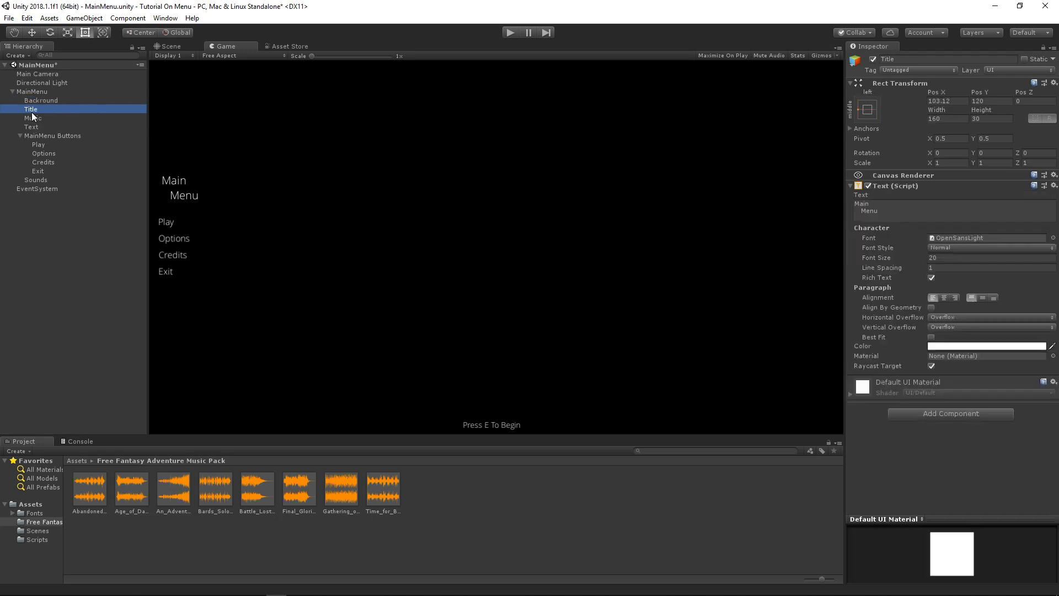
pyautogui.moveTo(32, 113); pyautogui.dragTo(37, 138)
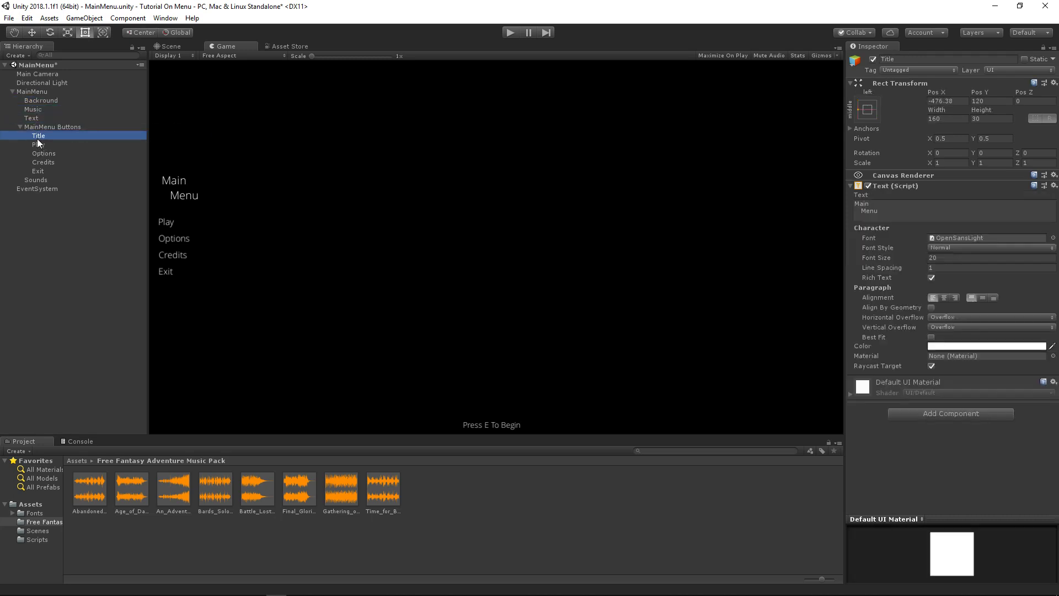
pyautogui.click(36, 116)
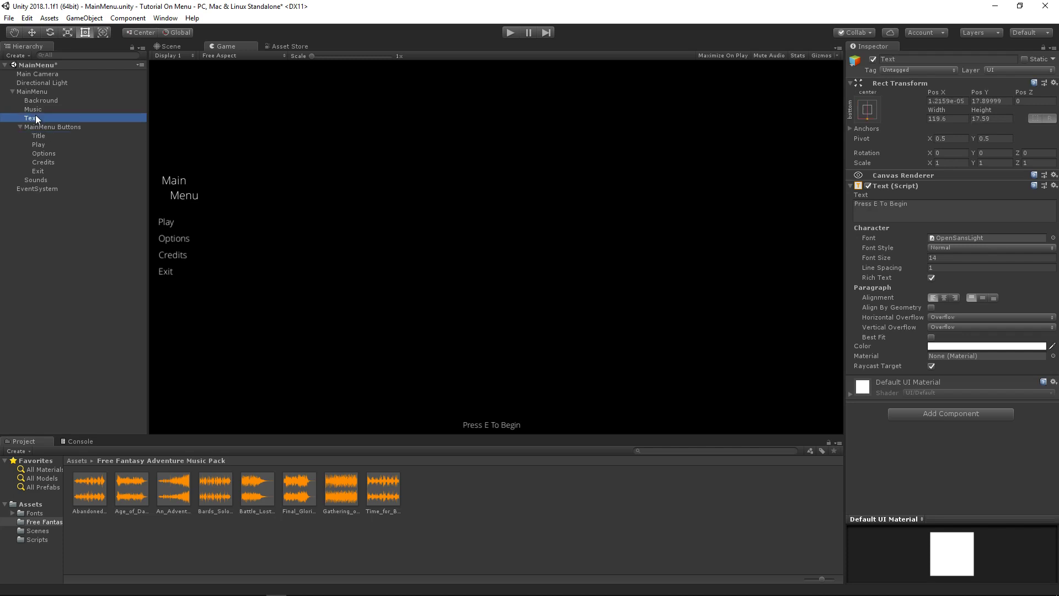
pyautogui.click(34, 118)
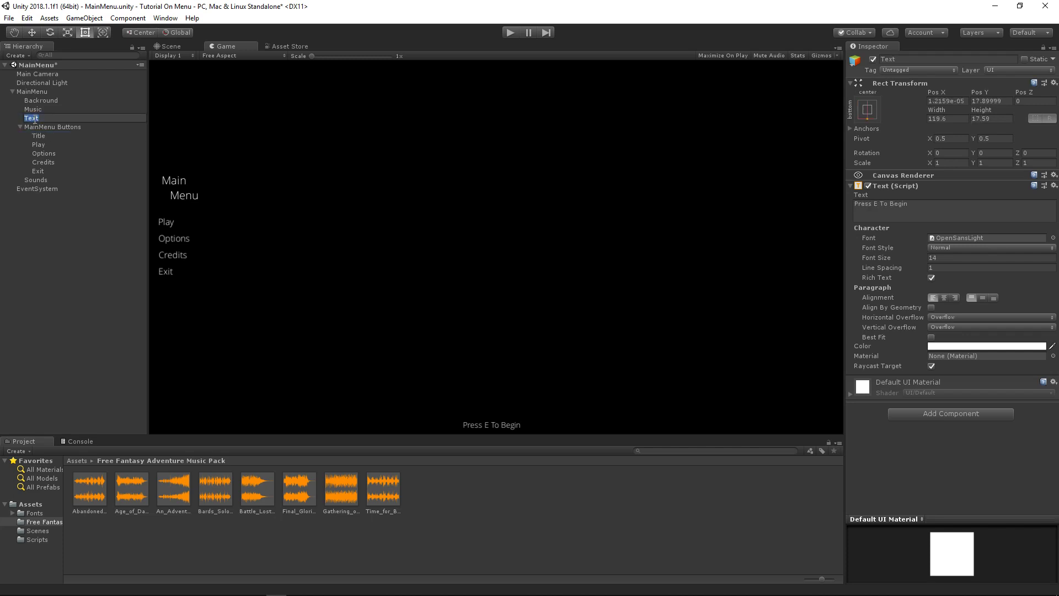
pyautogui.write('Begin Text')
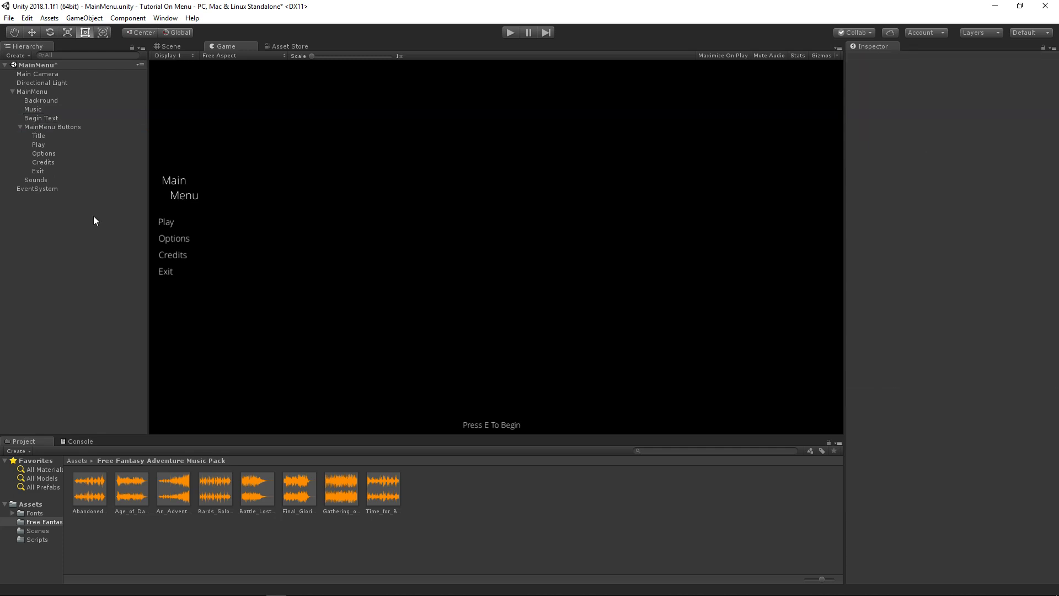
# Set the Begin Text object's X position to 5.3 and check its placement in the maximized game view.
pyautogui.click(53, 120)
pyautogui.moveTo(932, 91); pyautogui.dragTo(960, 93)
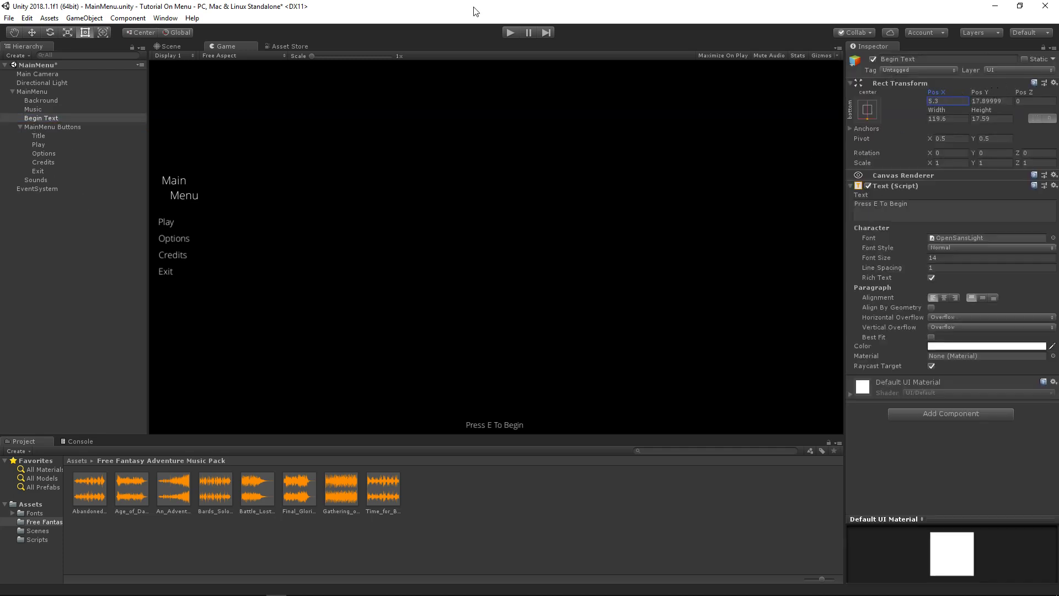
pyautogui.rightClick(223, 48)
pyautogui.click(276, 80)
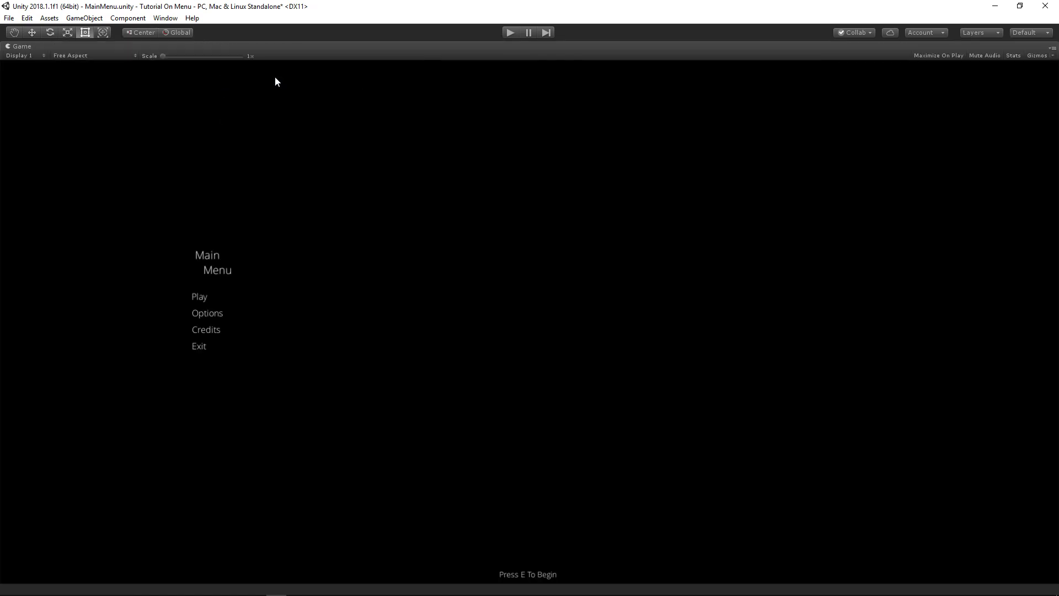
pyautogui.rightClick(16, 47)
pyautogui.click(55, 86)
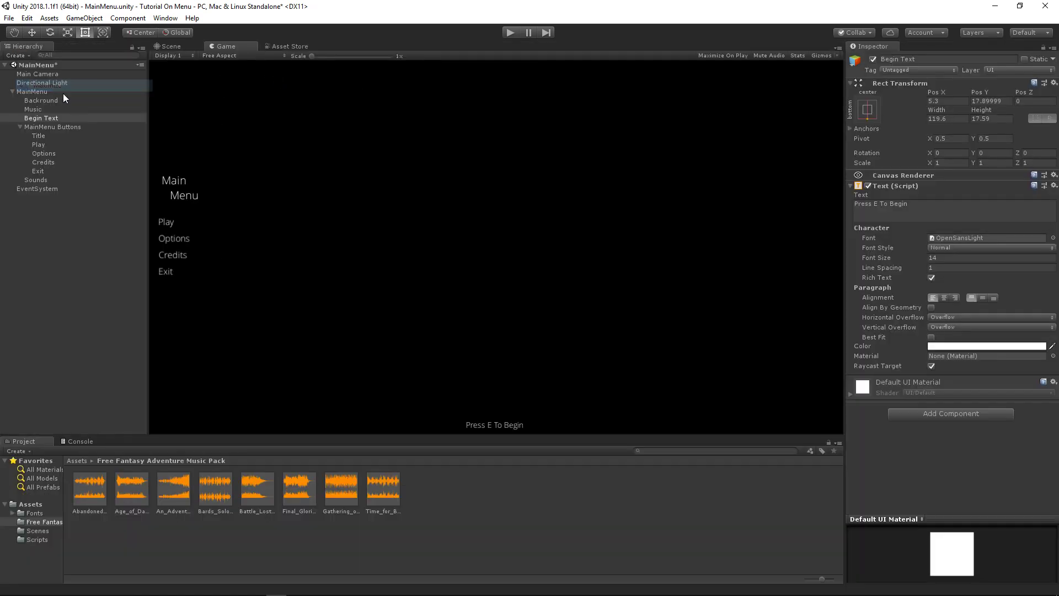
# Try anchoring only the MainMenu Buttons object to middle left and check the menu in the maximized game view.
pyautogui.click(48, 127)
pyautogui.click(871, 111)
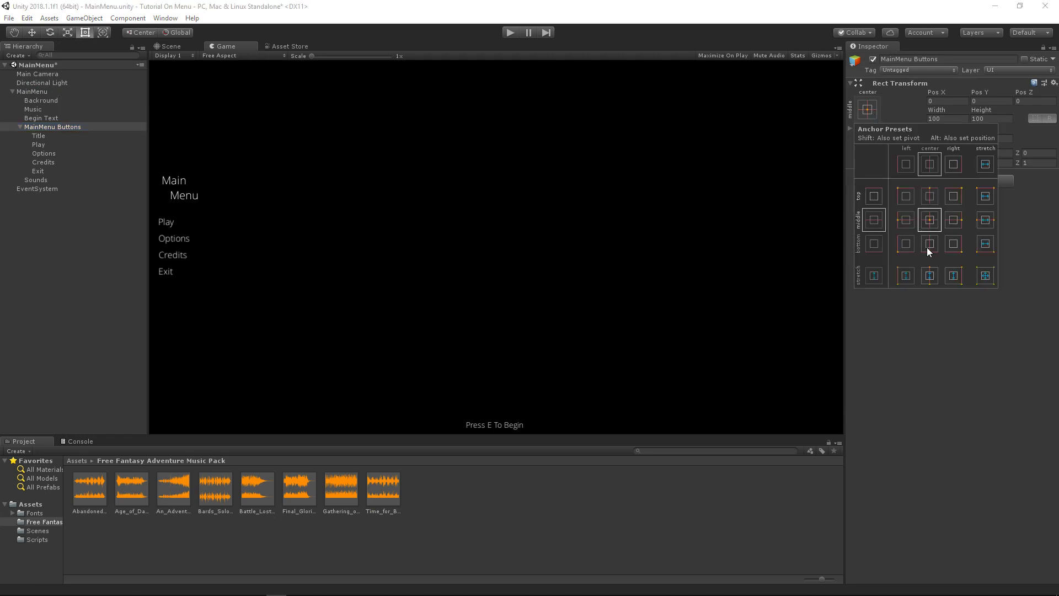
pyautogui.click(906, 222)
pyautogui.rightClick(243, 54)
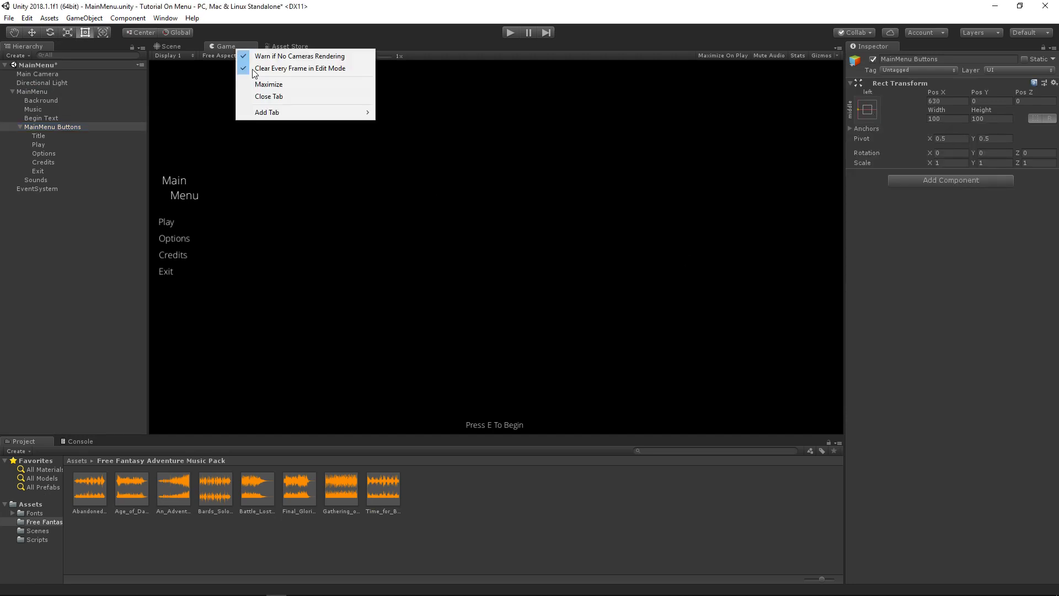
pyautogui.click(262, 84)
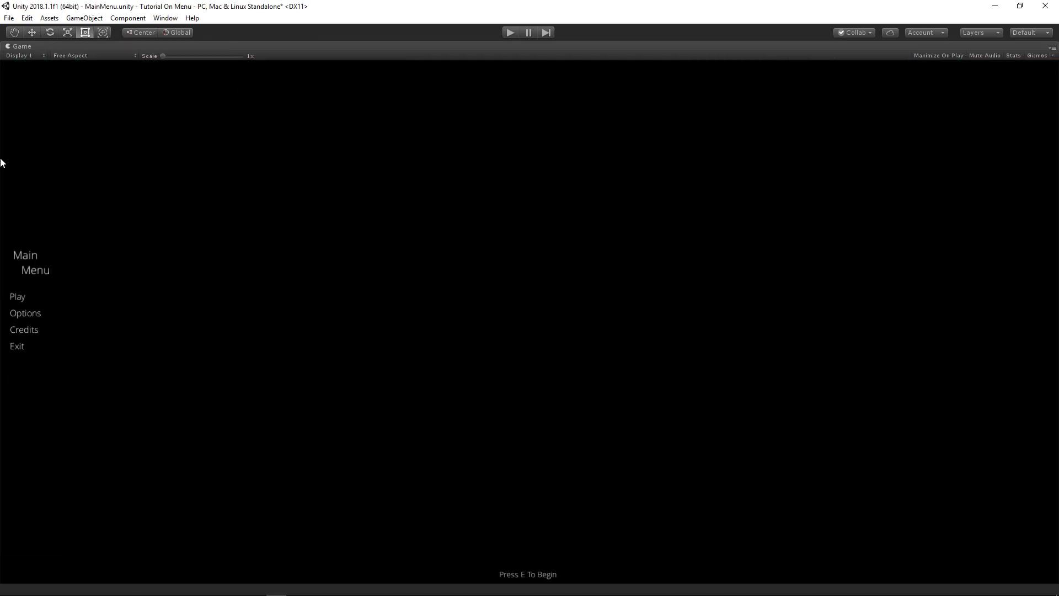
pyautogui.rightClick(15, 49)
pyautogui.click(34, 81)
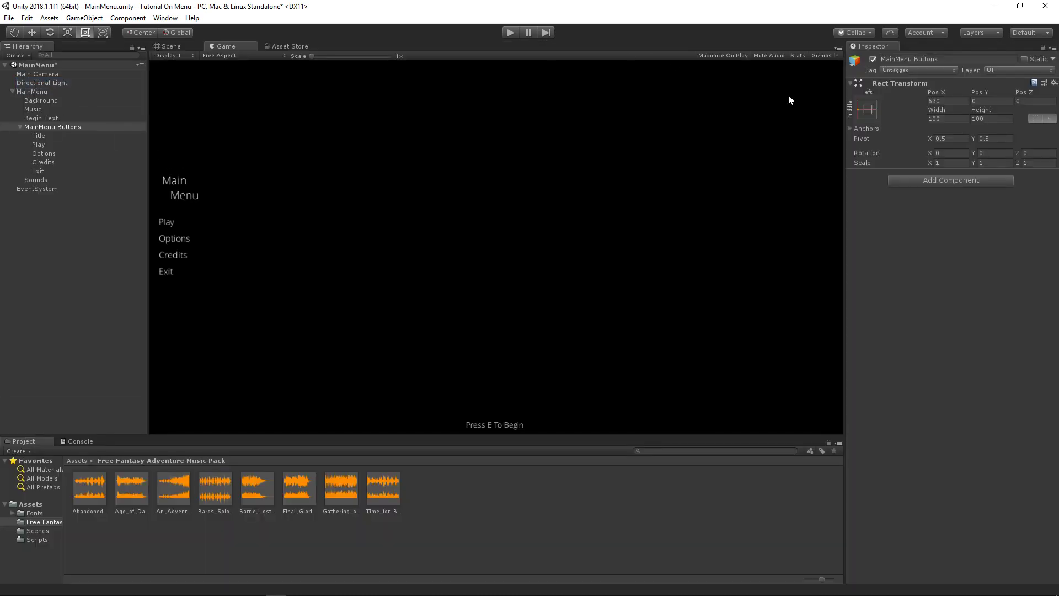
# Try stretch anchors in both directions on MainMenu Buttons and all its children, checking the layout in the maximized game view.
pyautogui.click(28, 162)
pyautogui.click(55, 171)
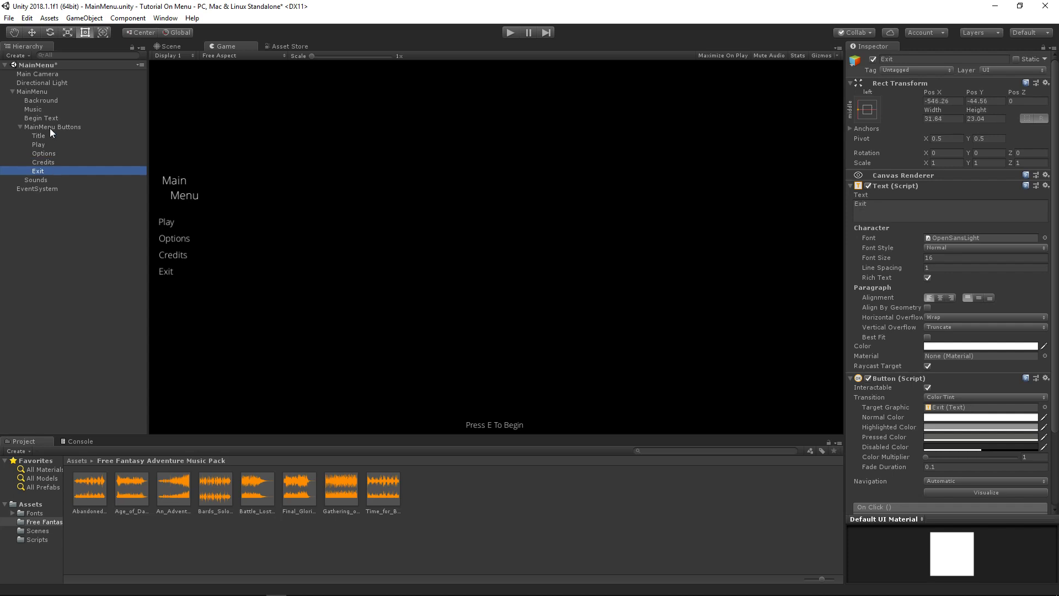
pyautogui.keyDown('shift'); pyautogui.click(52, 127); pyautogui.keyUp('shift')
pyautogui.click(872, 112)
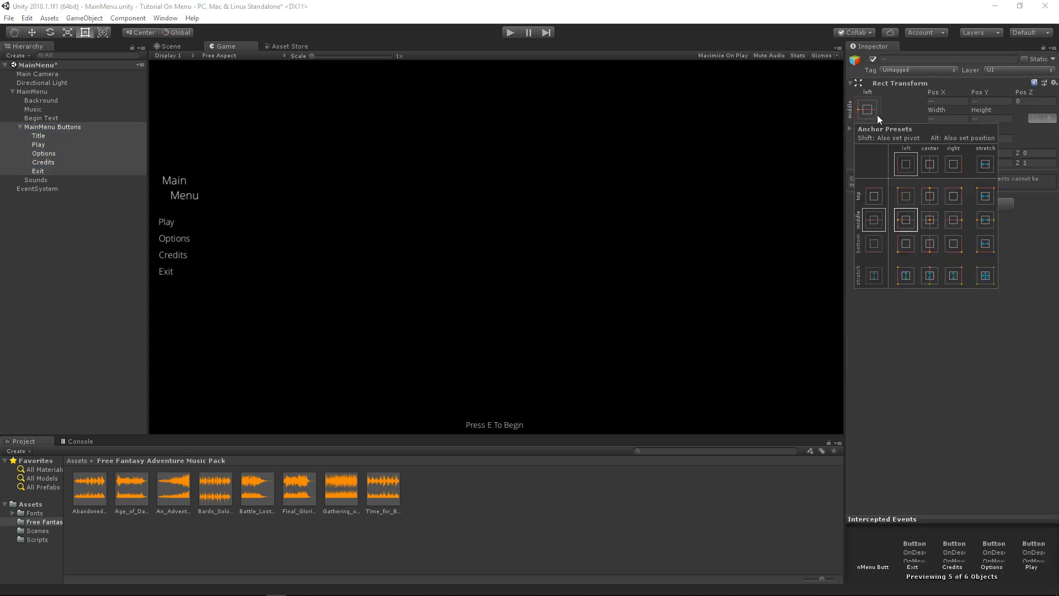
pyautogui.click(984, 276)
pyautogui.click(605, 246)
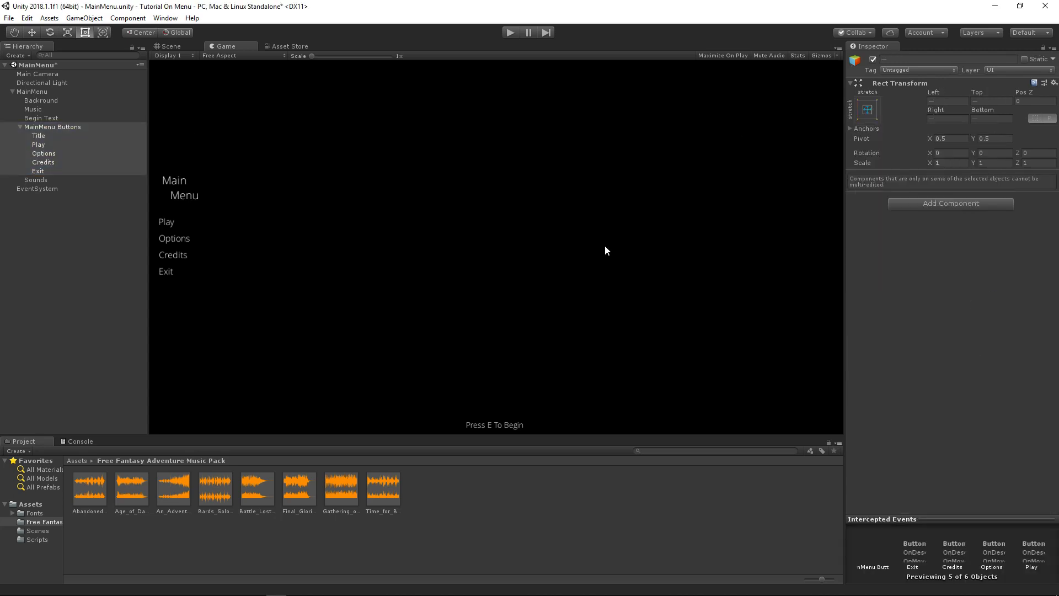
pyautogui.rightClick(234, 49)
pyautogui.click(269, 85)
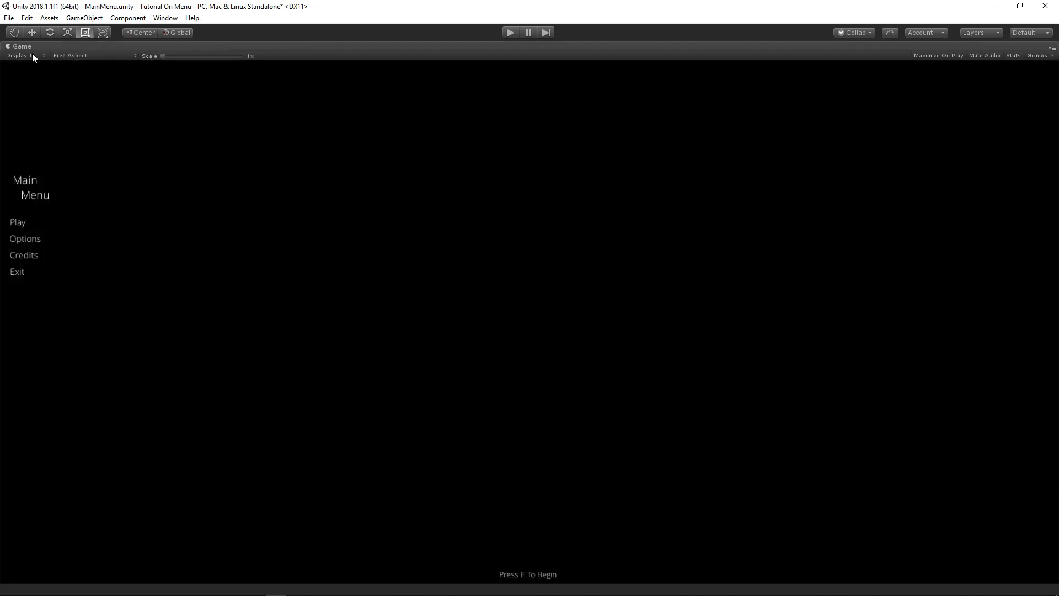
pyautogui.rightClick(19, 48)
pyautogui.click(43, 84)
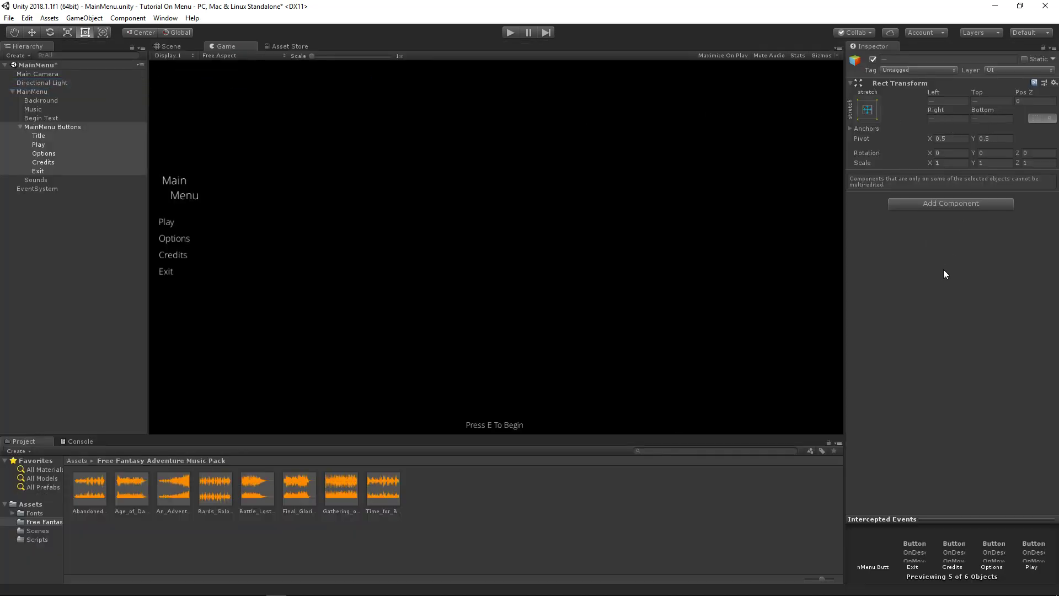
# Try the middle stretch anchor preset on MainMenu Buttons and its children, checking the layout in the maximized game view.
pyautogui.click(869, 110)
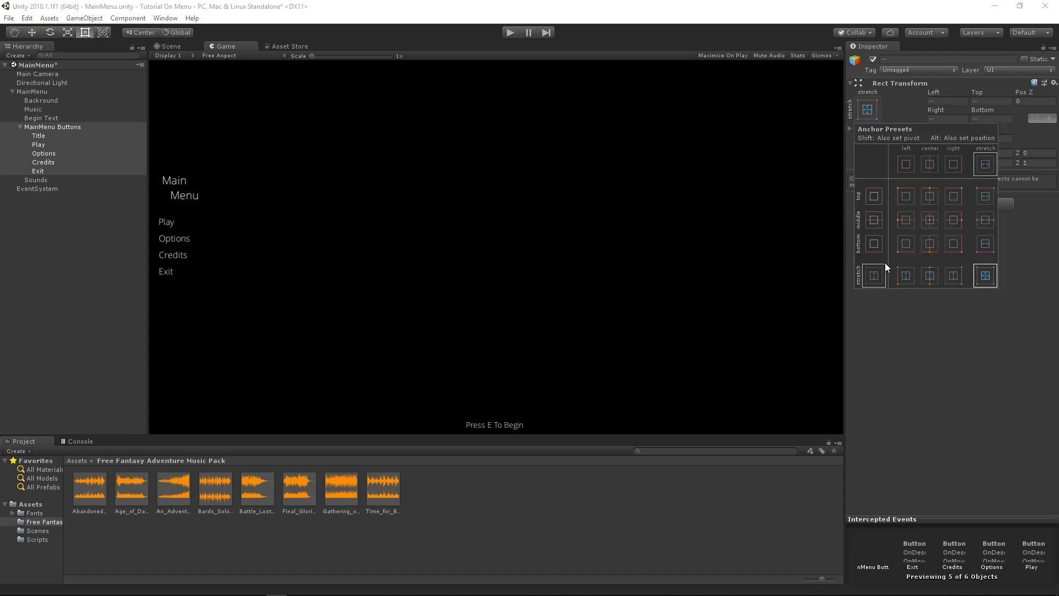
pyautogui.click(873, 218)
pyautogui.click(945, 347)
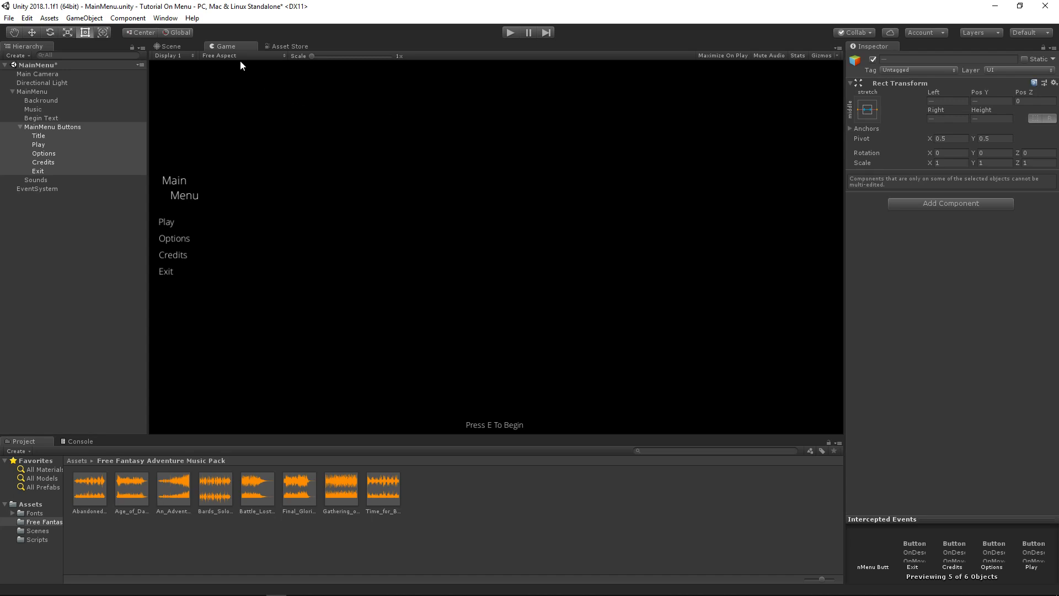
pyautogui.rightClick(232, 46)
pyautogui.click(260, 83)
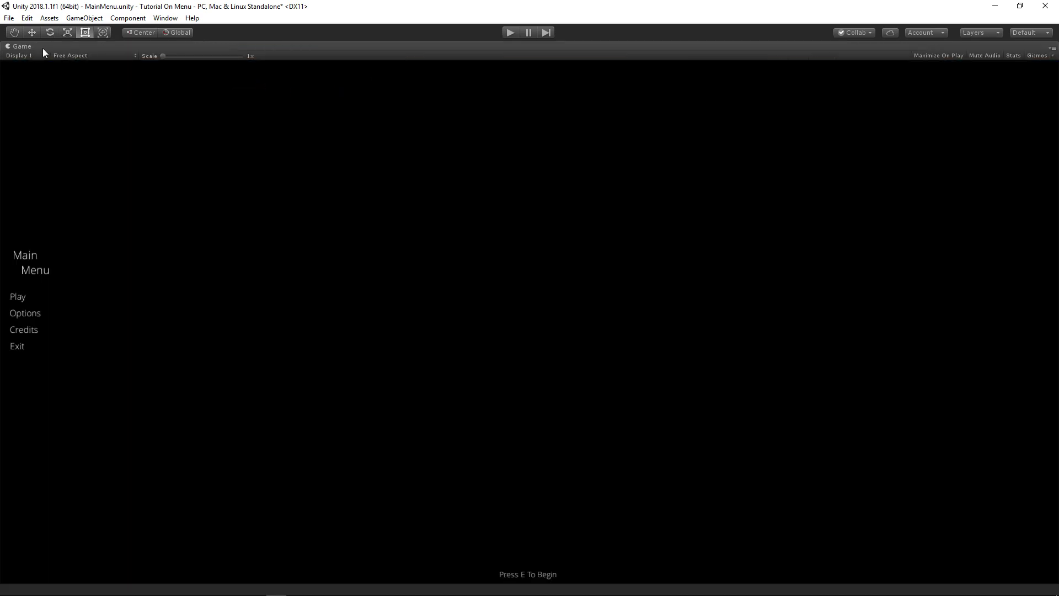
pyautogui.rightClick(13, 47)
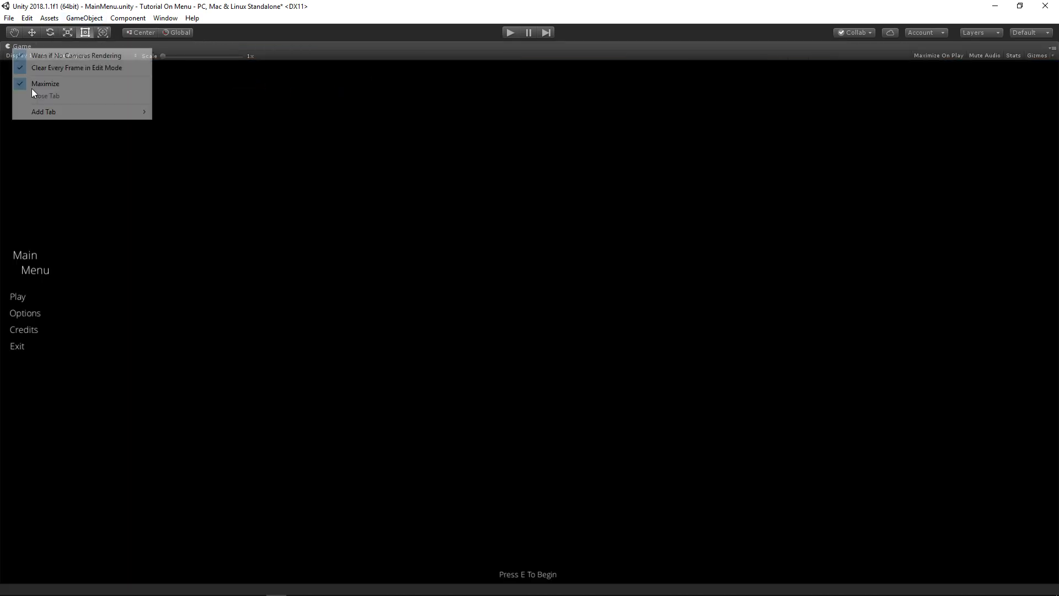
pyautogui.click(48, 84)
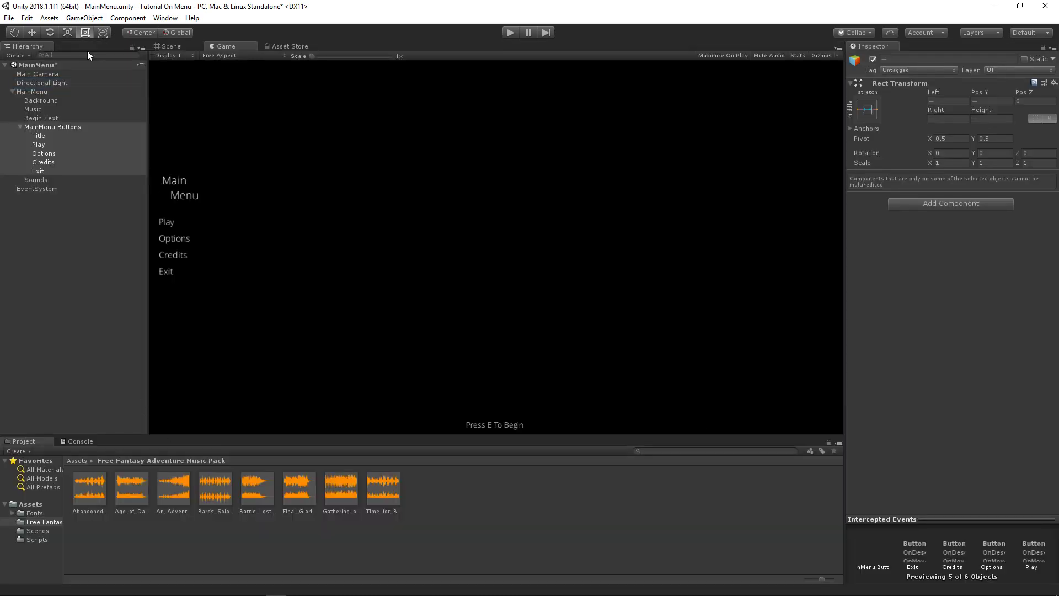
# Preview the menu in the game view at the Standalone (1024x768) resolution.
pyautogui.click(203, 55)
pyautogui.click(243, 125)
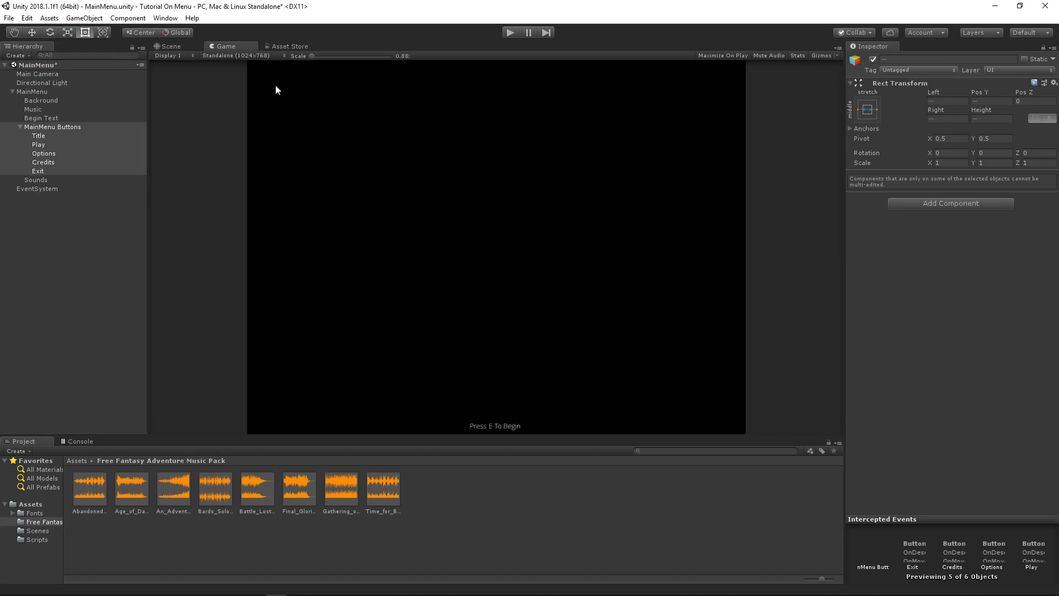
pyautogui.scroll(1, 218, 146)
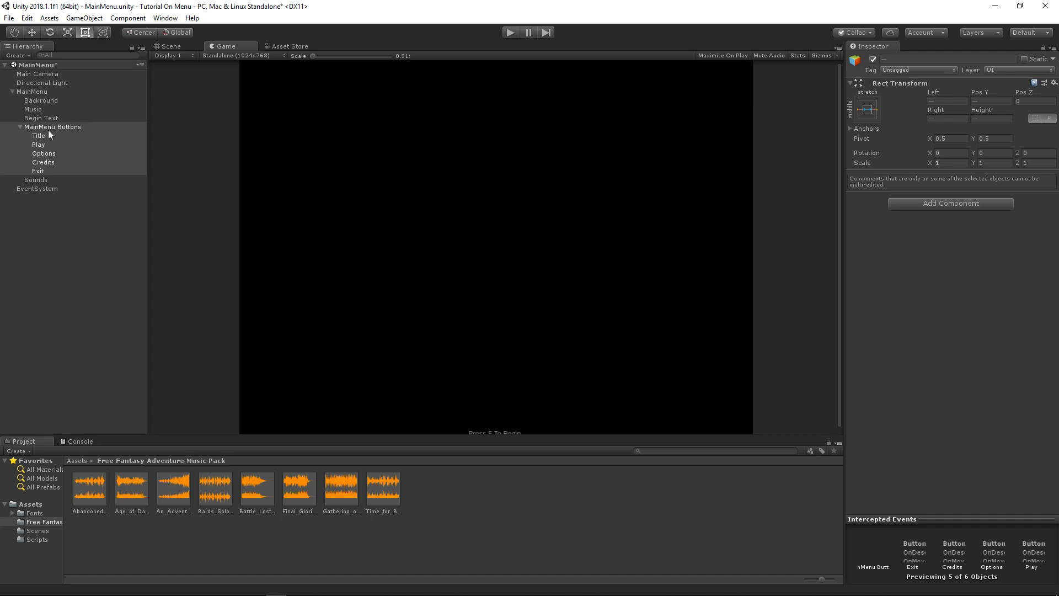
# Try anchoring MainMenu Buttons and its children to middle left and return the game view to Free Aspect.
pyautogui.click(865, 112)
pyautogui.click(912, 224)
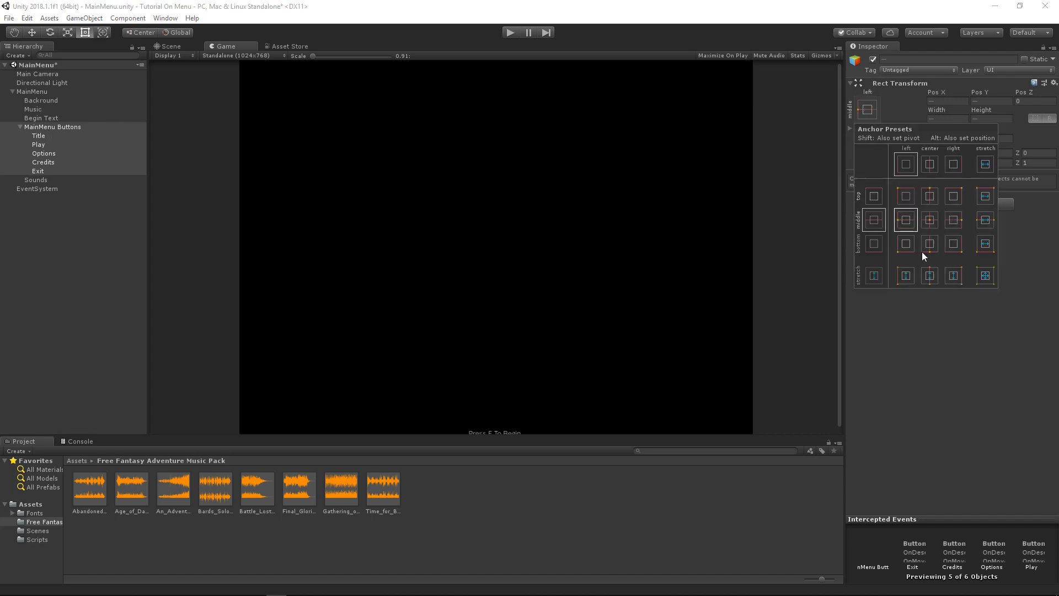
pyautogui.click(297, 82)
pyautogui.click(253, 57)
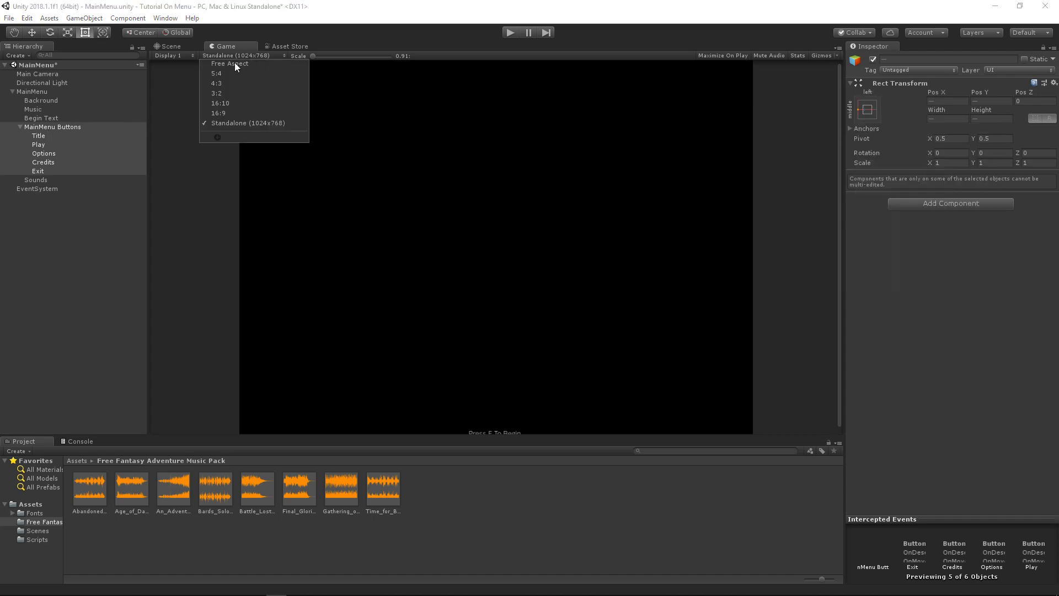
pyautogui.click(234, 62)
pyautogui.click(231, 55)
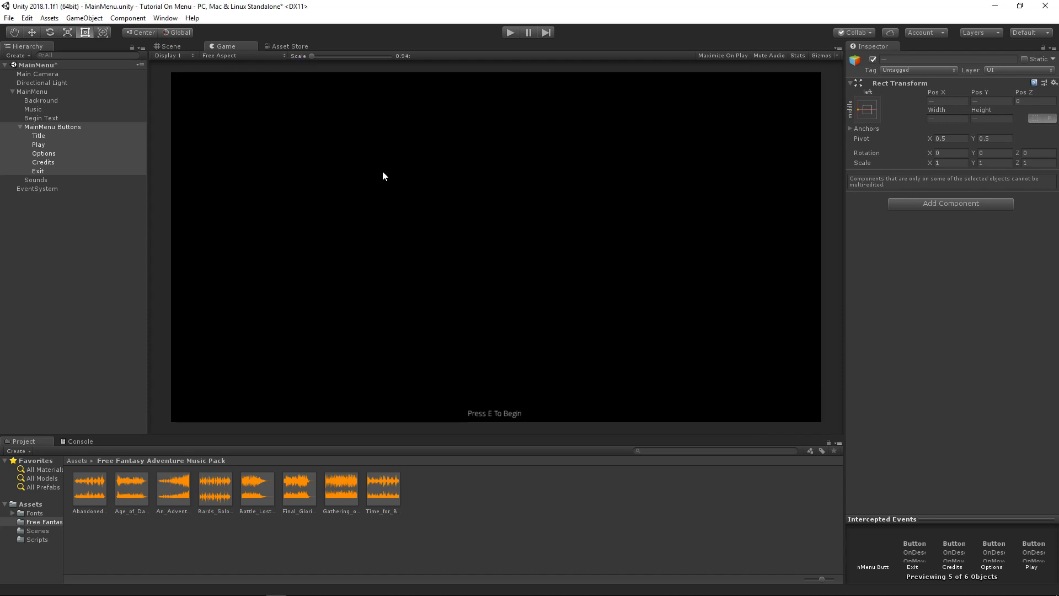
pyautogui.scroll(1, 381, 169)
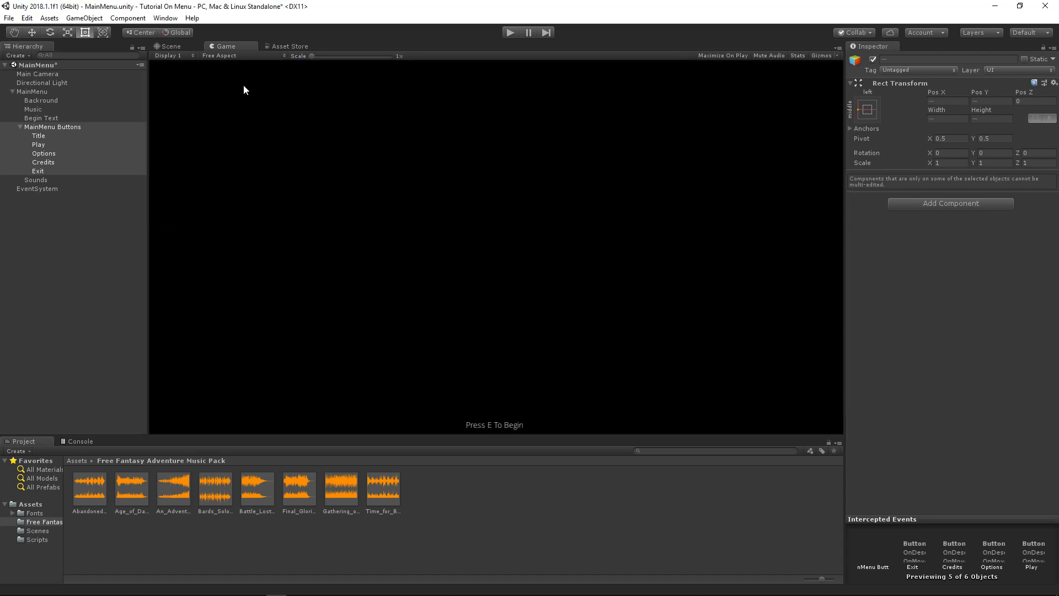
# Inspect the menu objects in the scene view, undo their last anchor change and cancel the package decryption.
pyautogui.click(174, 46)
pyautogui.moveTo(424, 211); pyautogui.dragTo(491, 214, button='right')
pyautogui.press('f')
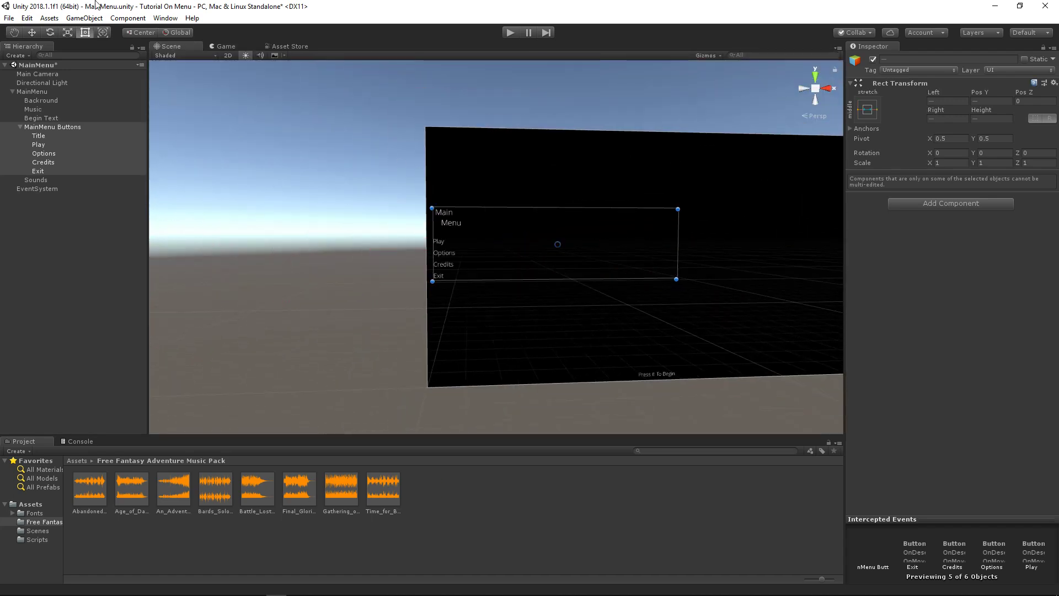
pyautogui.click(259, 137)
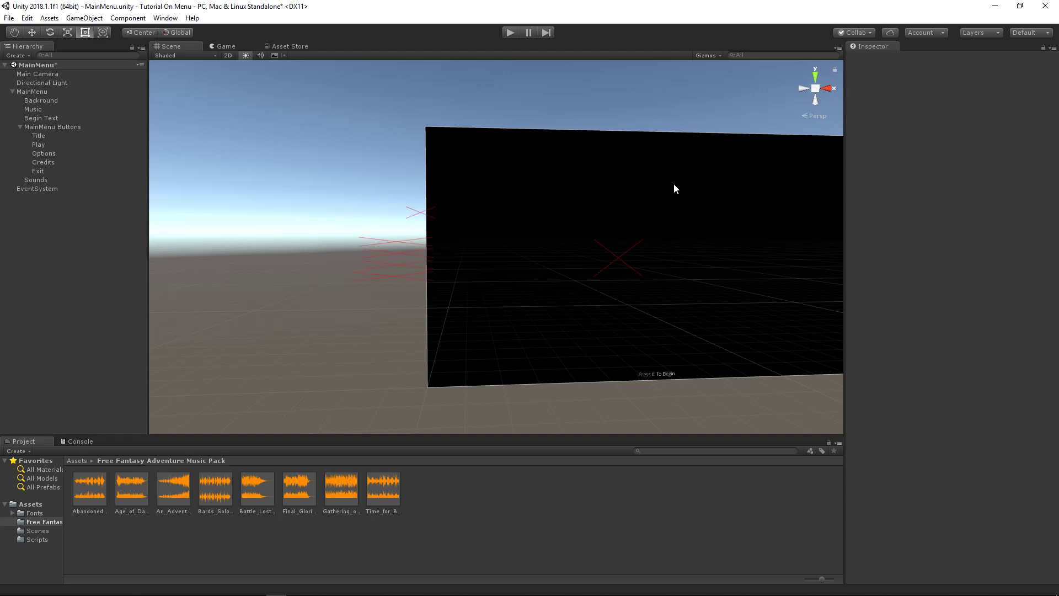
pyautogui.click(62, 127)
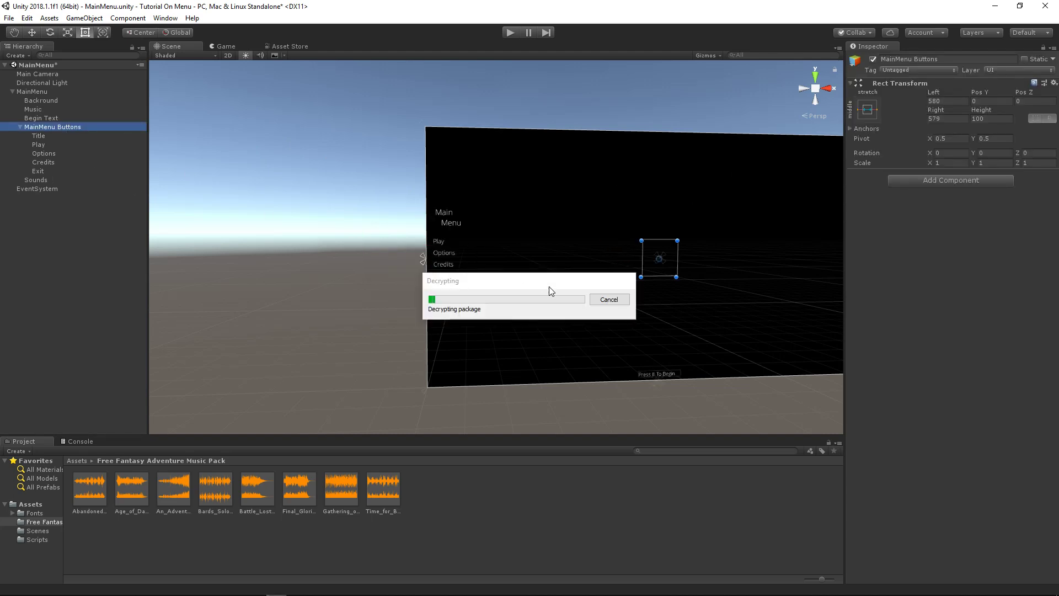
pyautogui.click(609, 299)
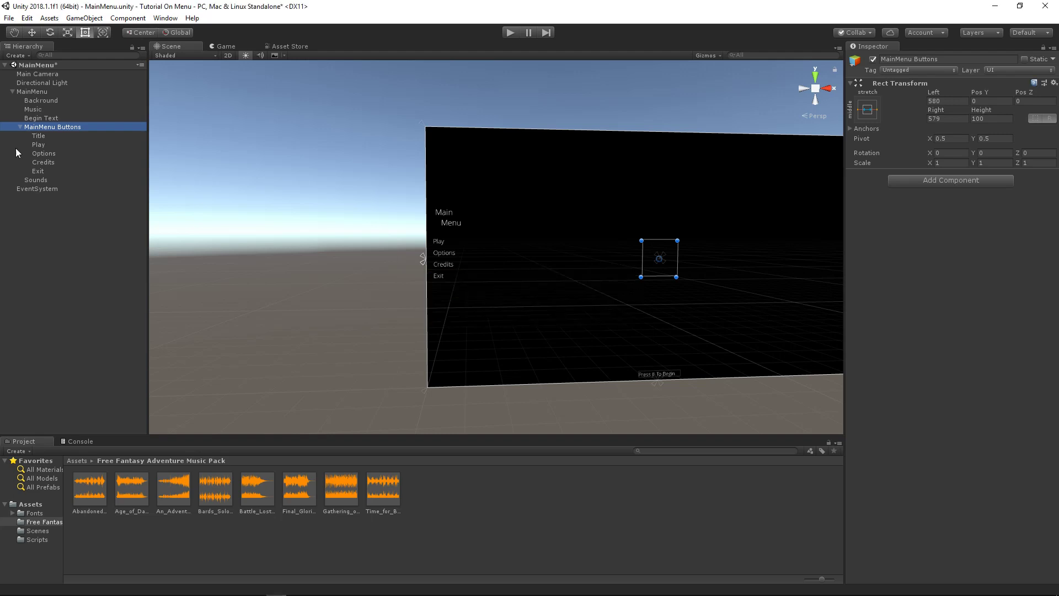
# Anchor MainMenu Buttons and its children to middle left and preview the menu at the Standalone (1024x768) resolution.
pyautogui.keyDown('shift'); pyautogui.click(40, 171); pyautogui.keyUp('shift')
pyautogui.click(867, 109)
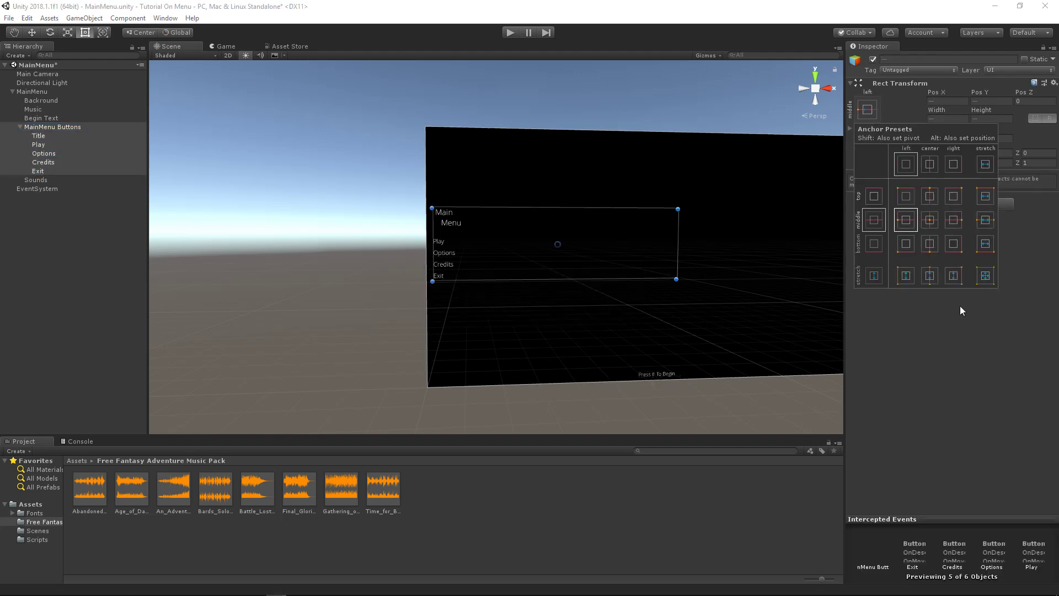
pyautogui.click(968, 352)
pyautogui.click(230, 47)
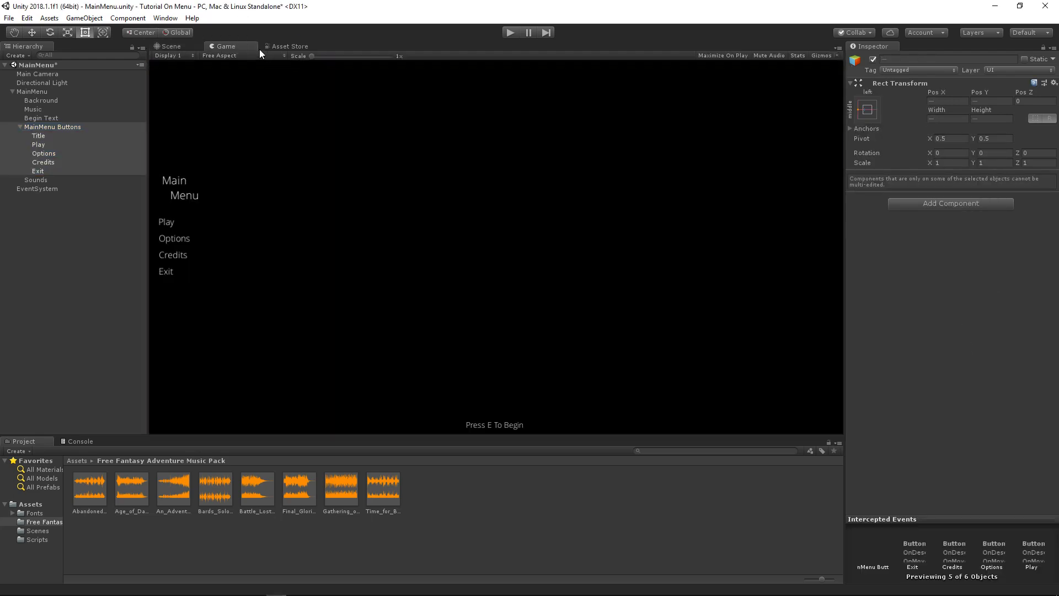
pyautogui.click(243, 54)
pyautogui.click(257, 123)
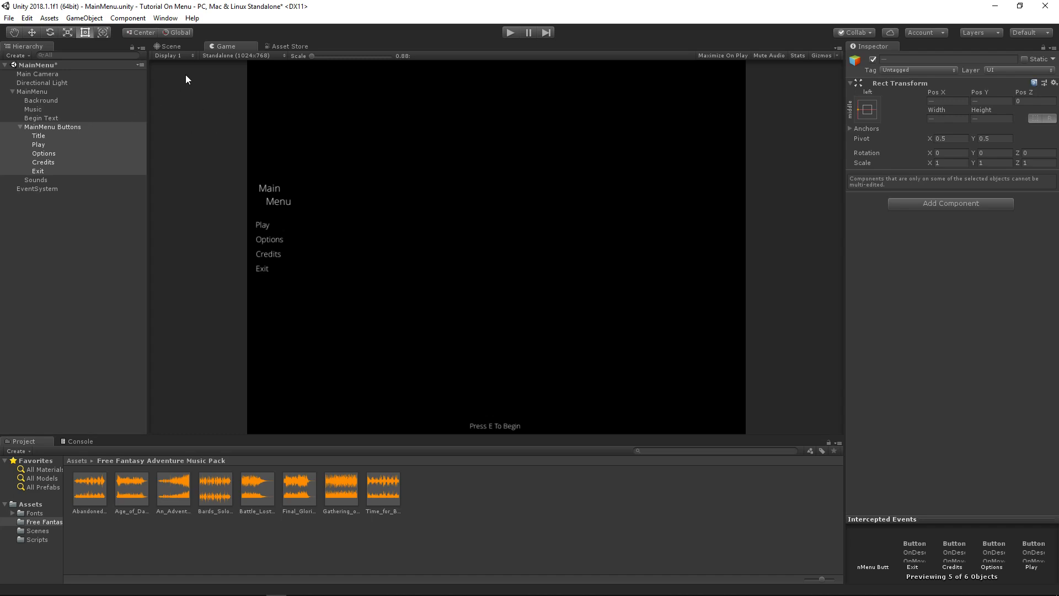
# Check the position of MainMenu Buttons and test its Play button in play mode.
pyautogui.click(70, 126)
pyautogui.moveTo(984, 89); pyautogui.dragTo(113, 67)
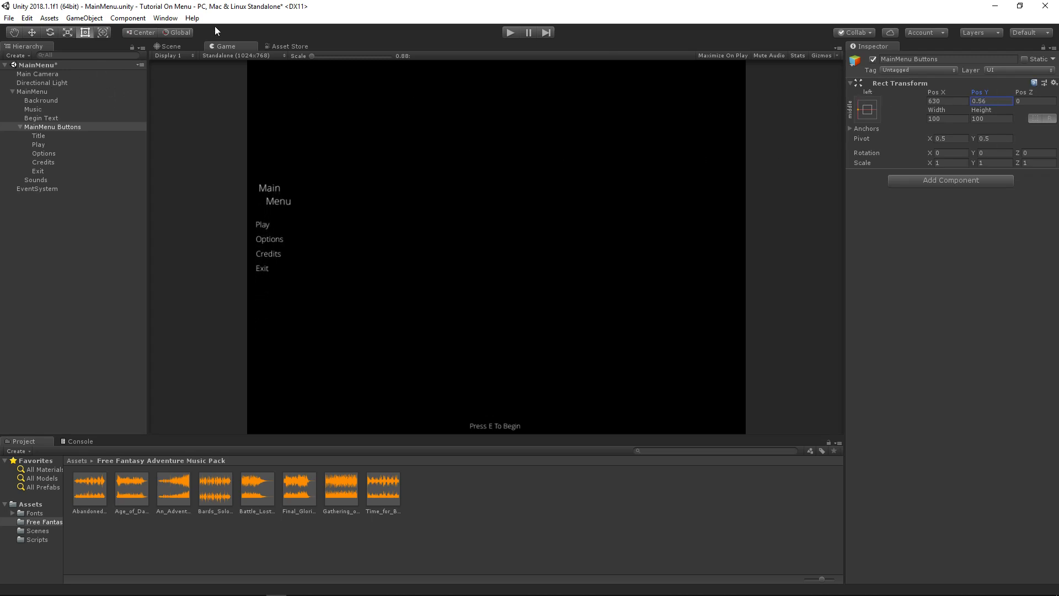
pyautogui.click(513, 34)
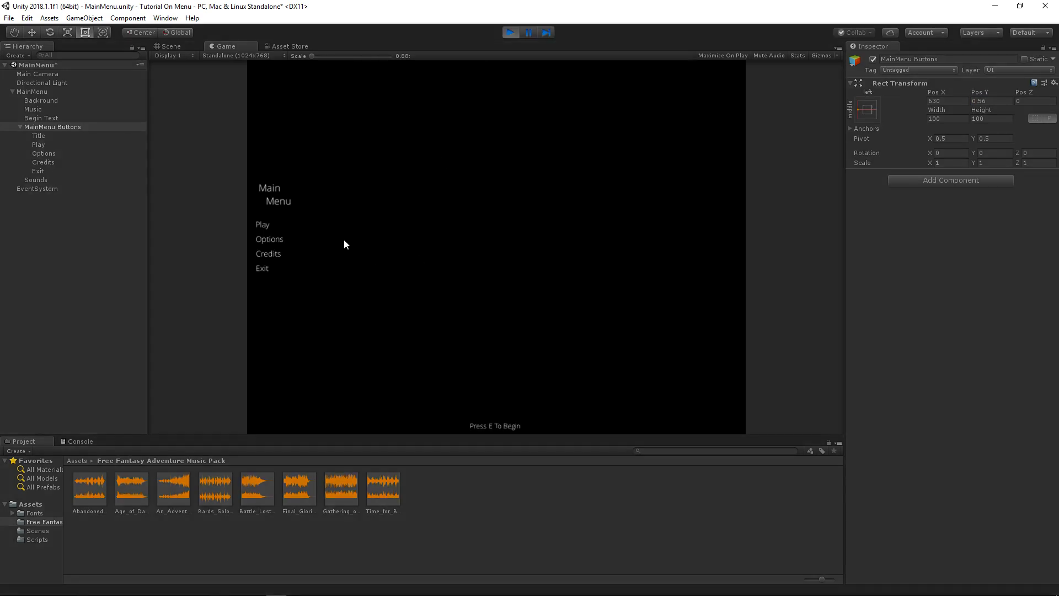
pyautogui.click(257, 226)
pyautogui.click(680, 266)
pyautogui.click(504, 35)
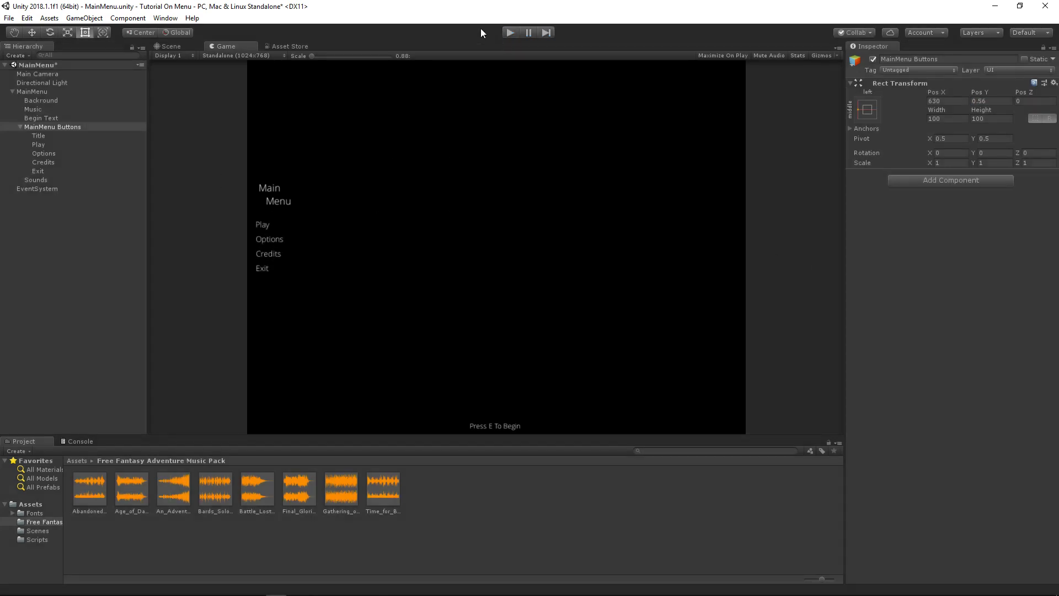
# Show the root Assets folder and add an Animation view beside the Project and Console views.
pyautogui.click(65, 137)
pyautogui.click(55, 127)
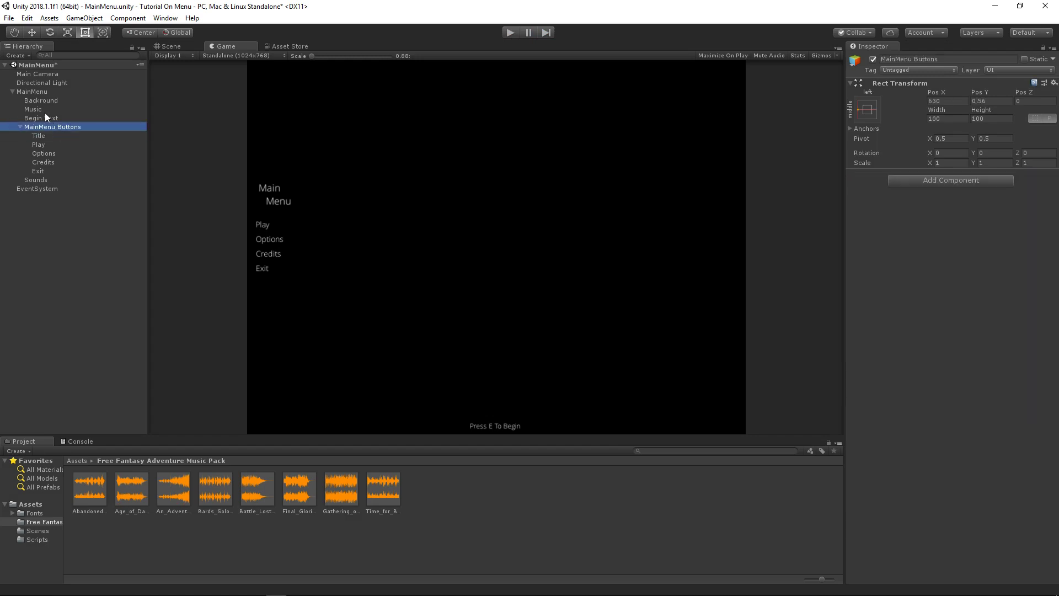
pyautogui.click(80, 465)
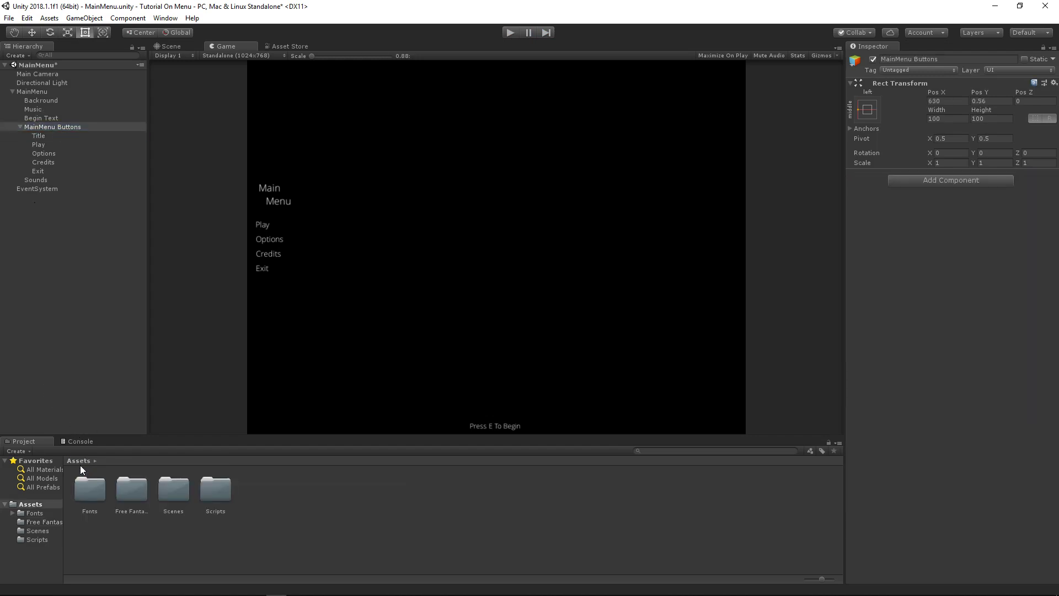
pyautogui.click(33, 83)
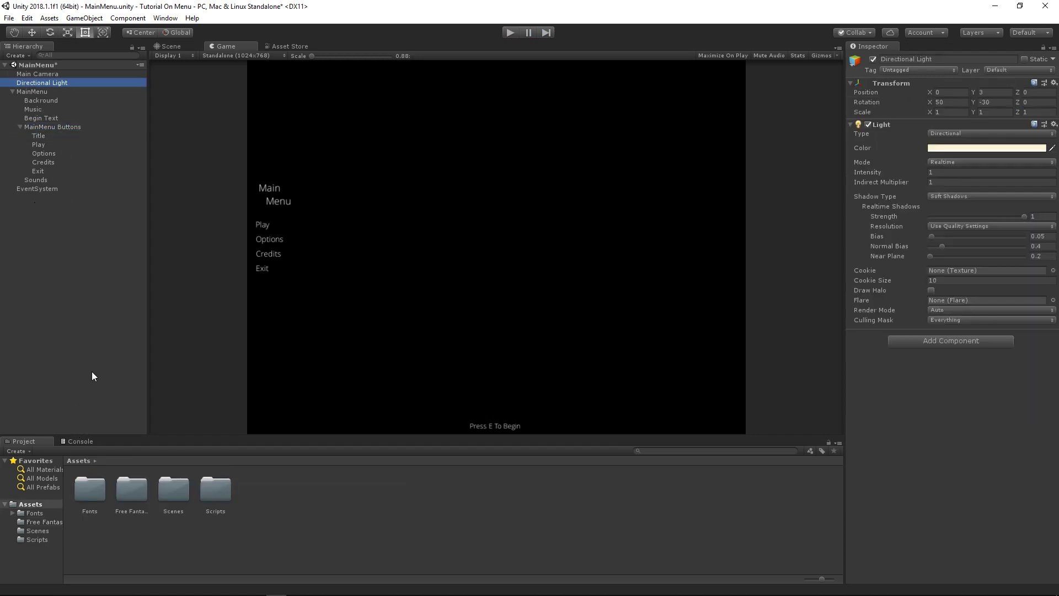
pyautogui.rightClick(84, 439)
pyautogui.moveTo(138, 532)
pyautogui.click(223, 529)
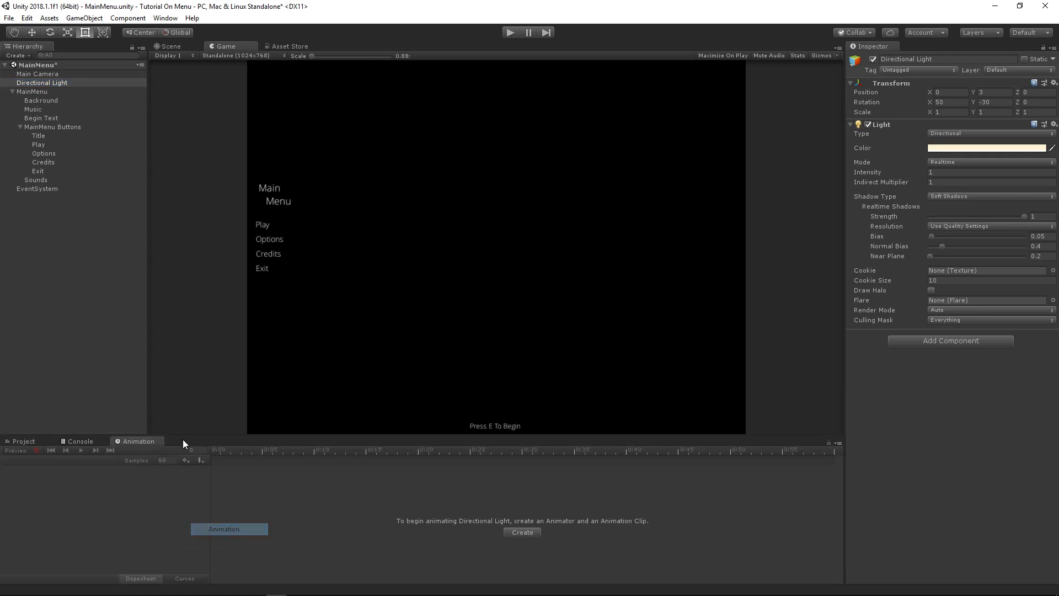
# Start a new animation clip for MainMenu and create an Animations folder in Assets to hold it.
pyautogui.click(33, 92)
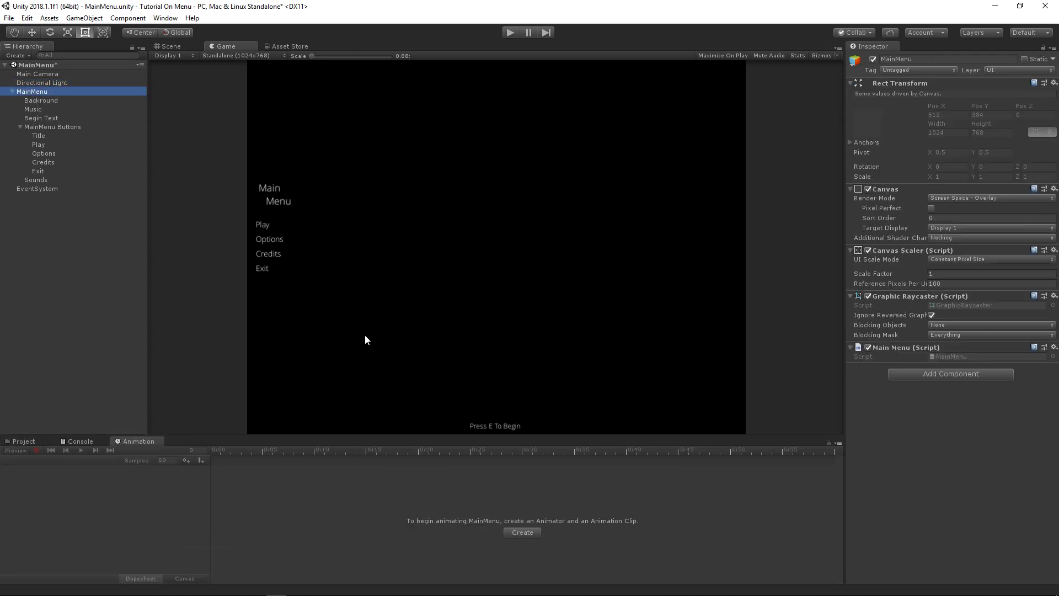
pyautogui.click(520, 532)
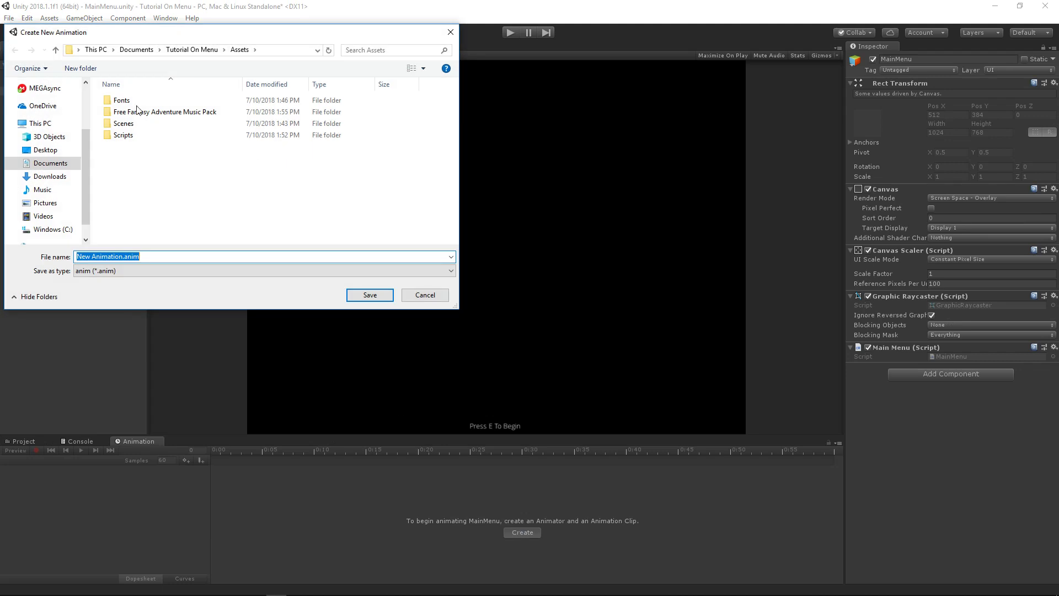
pyautogui.click(202, 218)
pyautogui.rightClick(201, 219)
pyautogui.moveTo(225, 328)
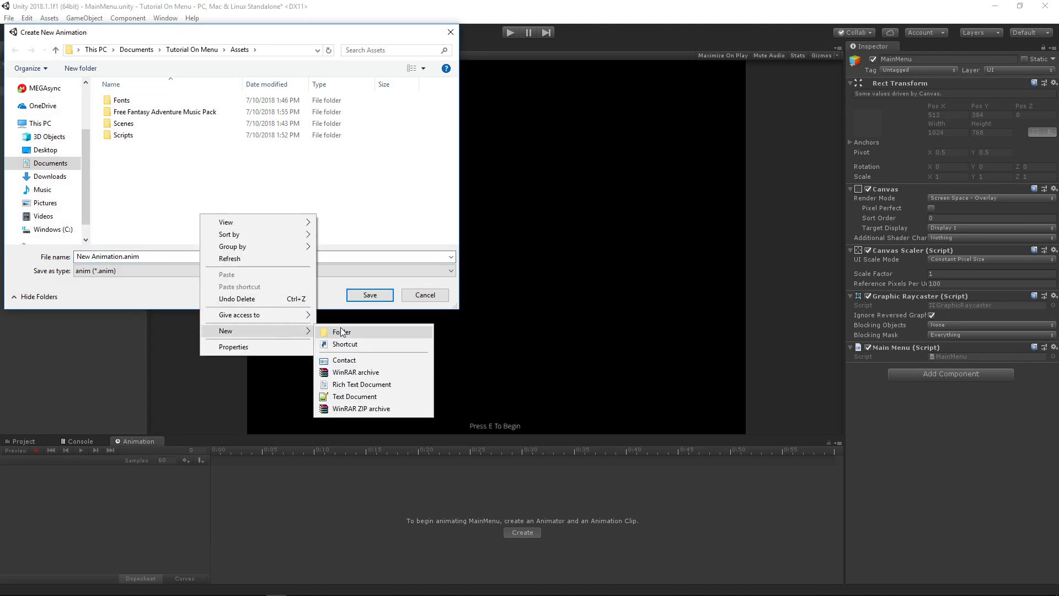
pyautogui.click(333, 330)
pyautogui.write('Anim')
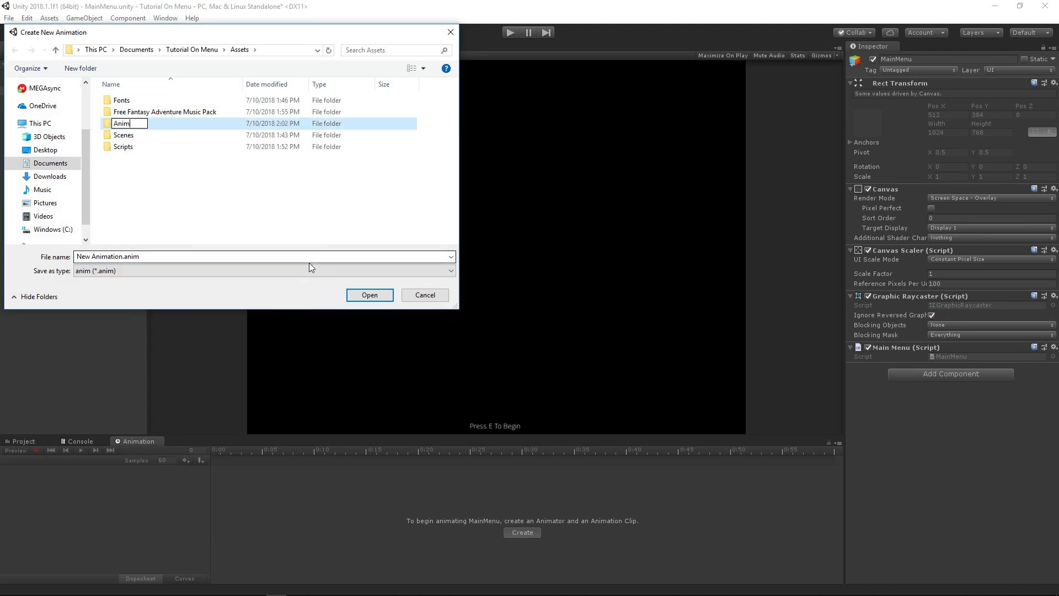
pyautogui.write('ations')
pyautogui.press('Return')
pyautogui.press('Return')
# Name the new MainMenu animation clip Begin and save it in the Animations folder.
pyautogui.click(165, 258)
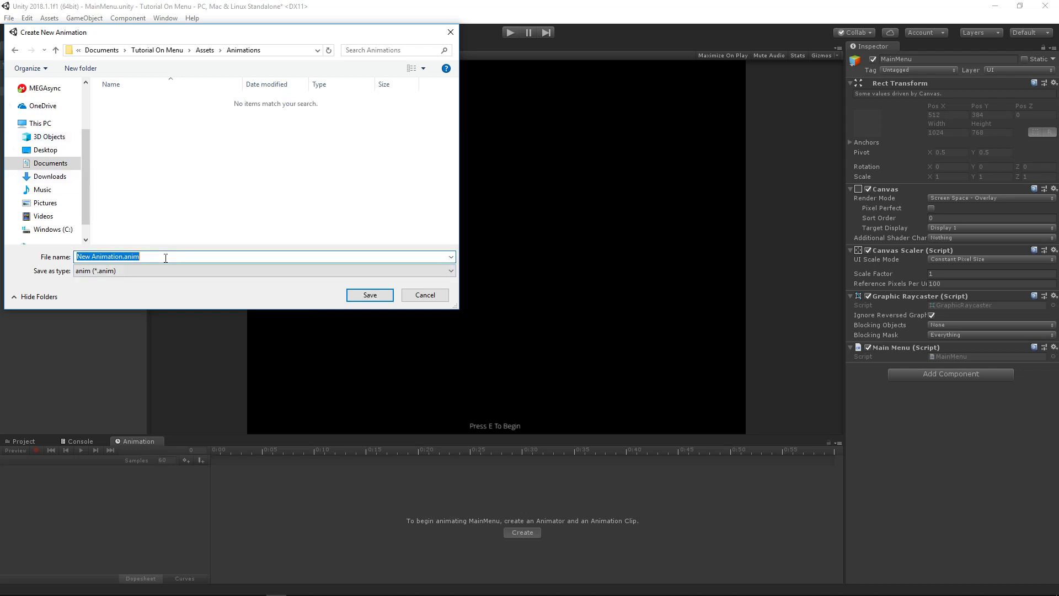
pyautogui.write('Begin')
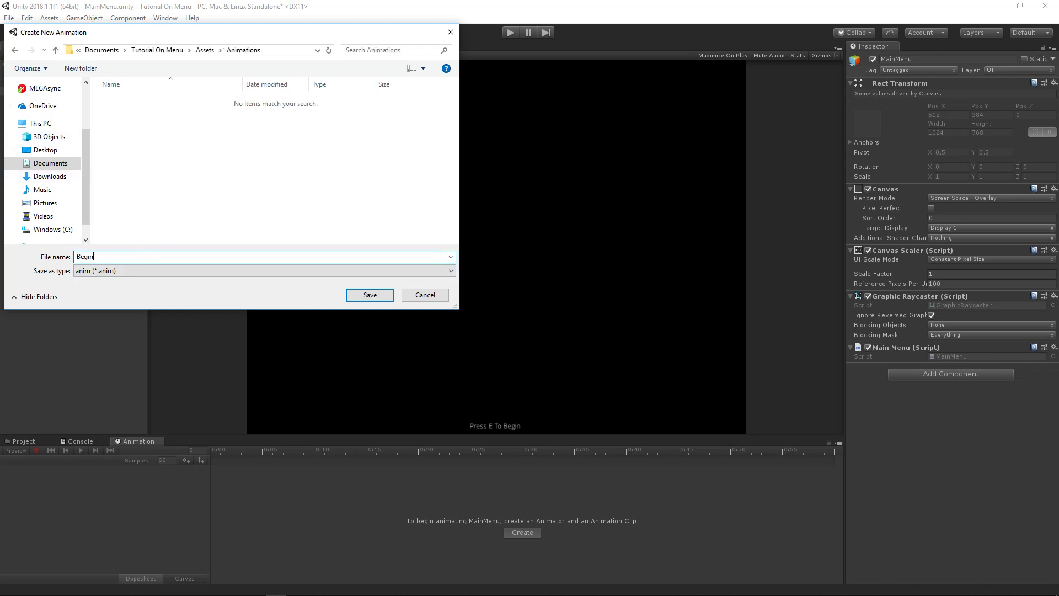
pyautogui.press('Return')
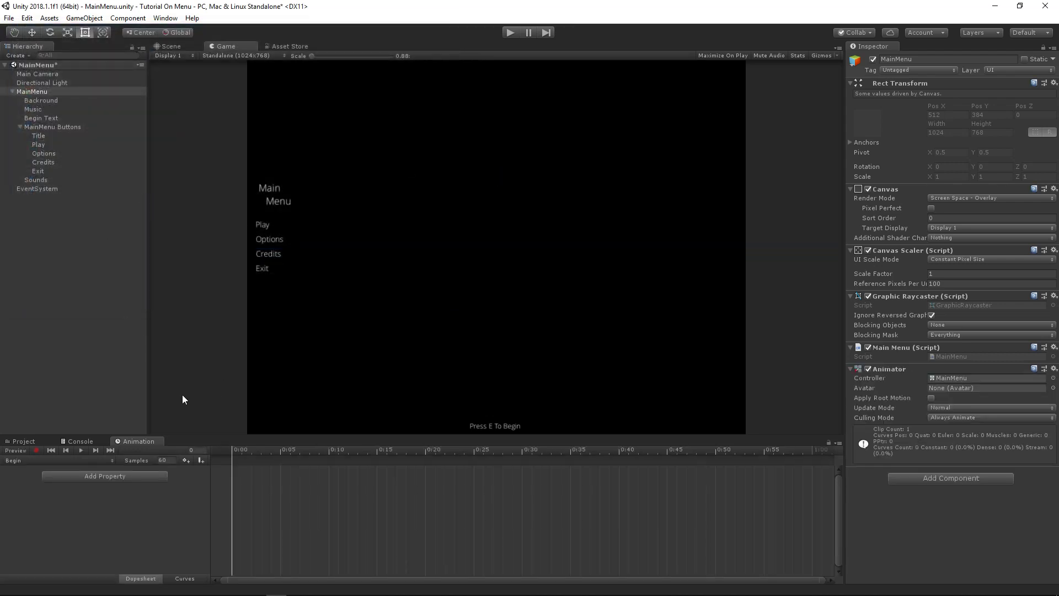
# Record keyframes at 0:00 of the Begin clip with Begin Text active and its Text component enabled.
pyautogui.click(36, 451)
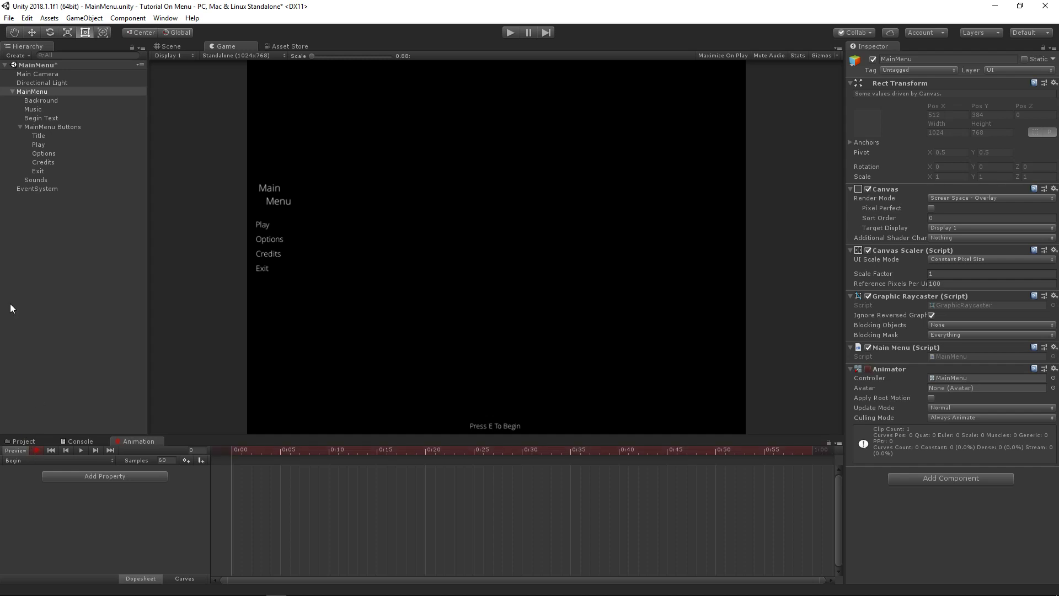
pyautogui.click(44, 118)
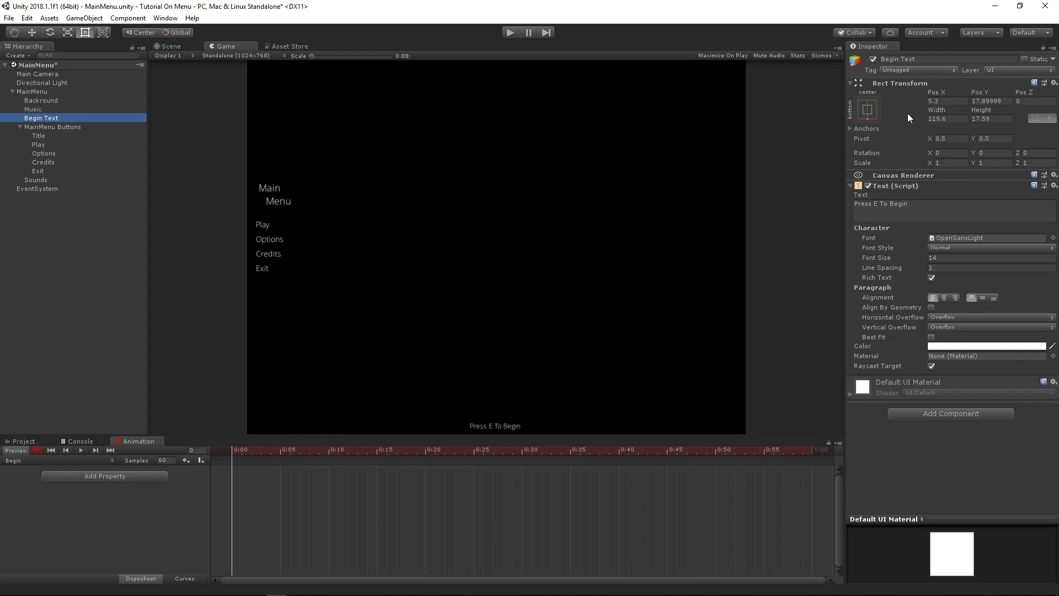
pyautogui.click(873, 59)
pyautogui.click(873, 59)
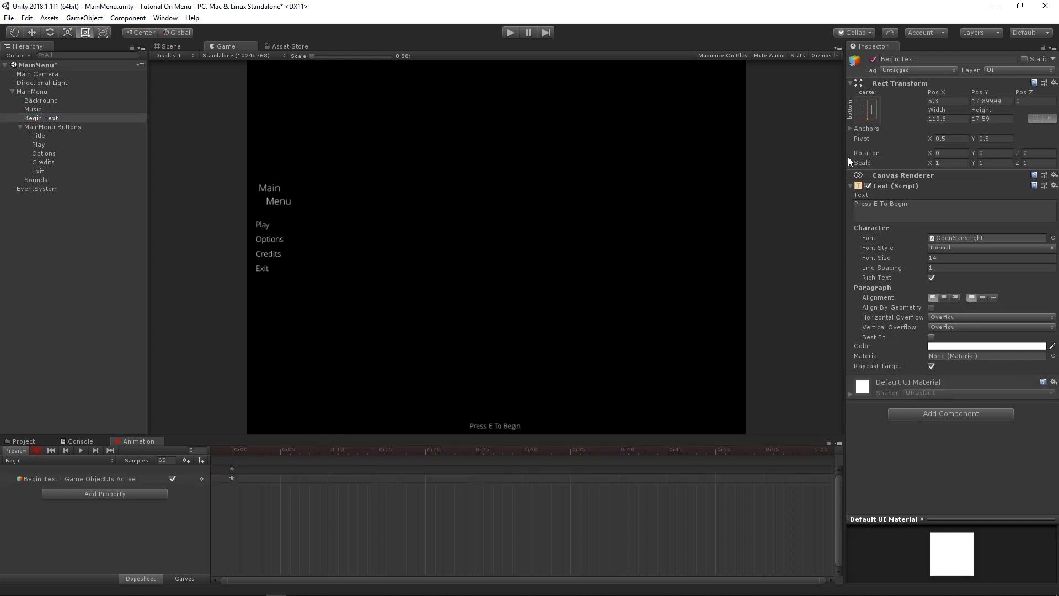
pyautogui.click(868, 186)
pyautogui.click(868, 186)
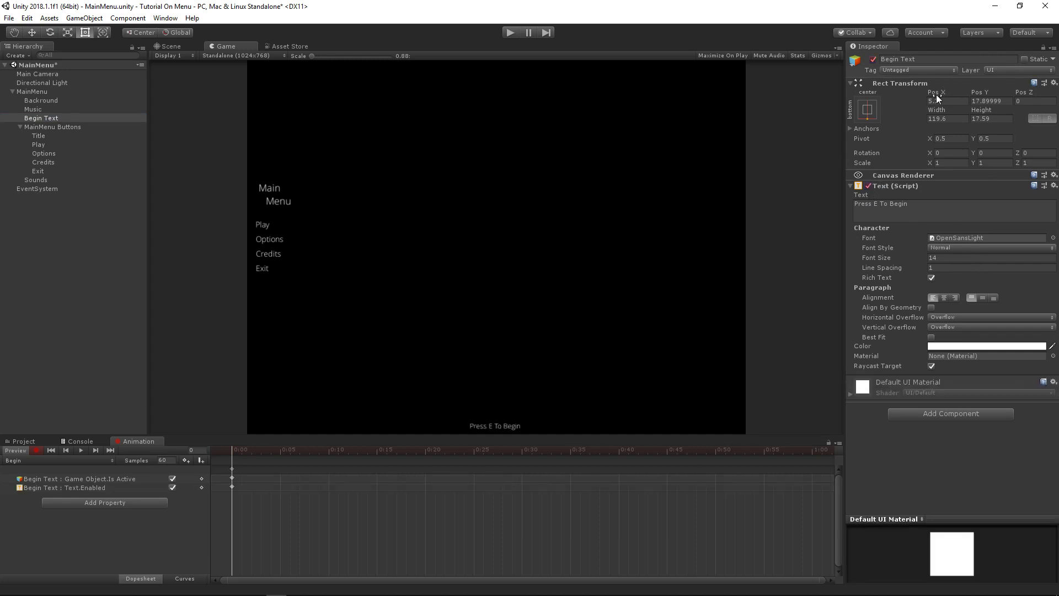
# Key Begin Text's text color alpha at 255 at 0:00 of the Begin clip.
pyautogui.click(955, 350)
pyautogui.moveTo(522, 360); pyautogui.dragTo(856, 363)
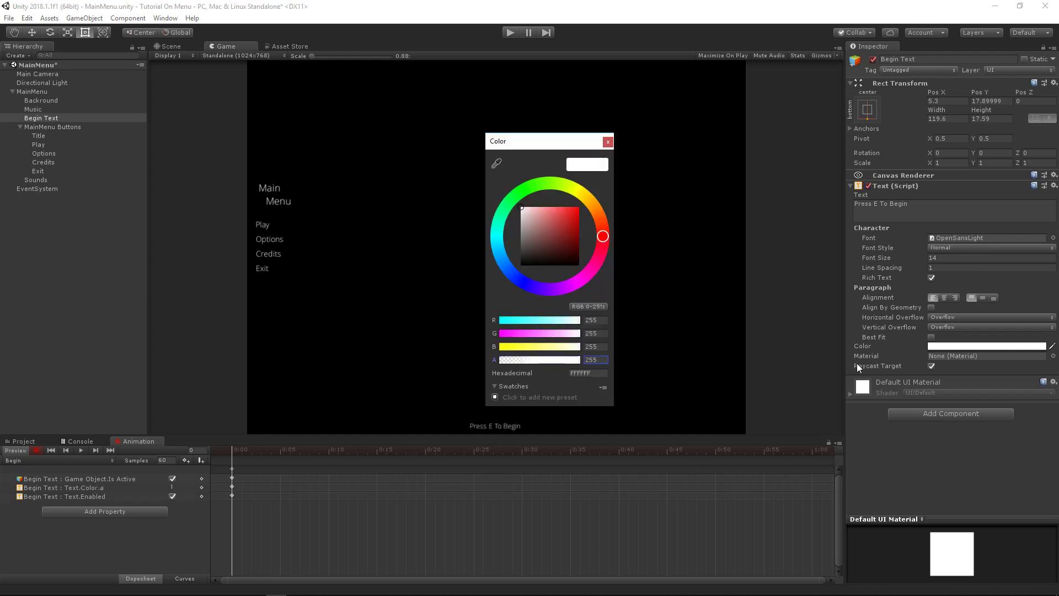
pyautogui.click(244, 452)
pyautogui.moveTo(247, 451); pyautogui.dragTo(237, 449)
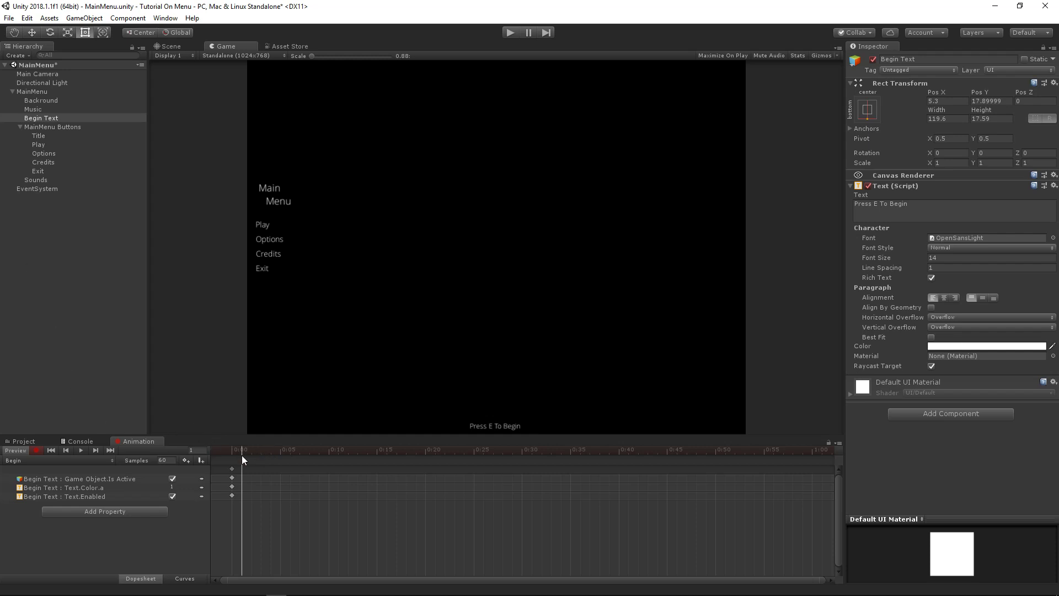
pyautogui.moveTo(247, 453); pyautogui.dragTo(226, 445)
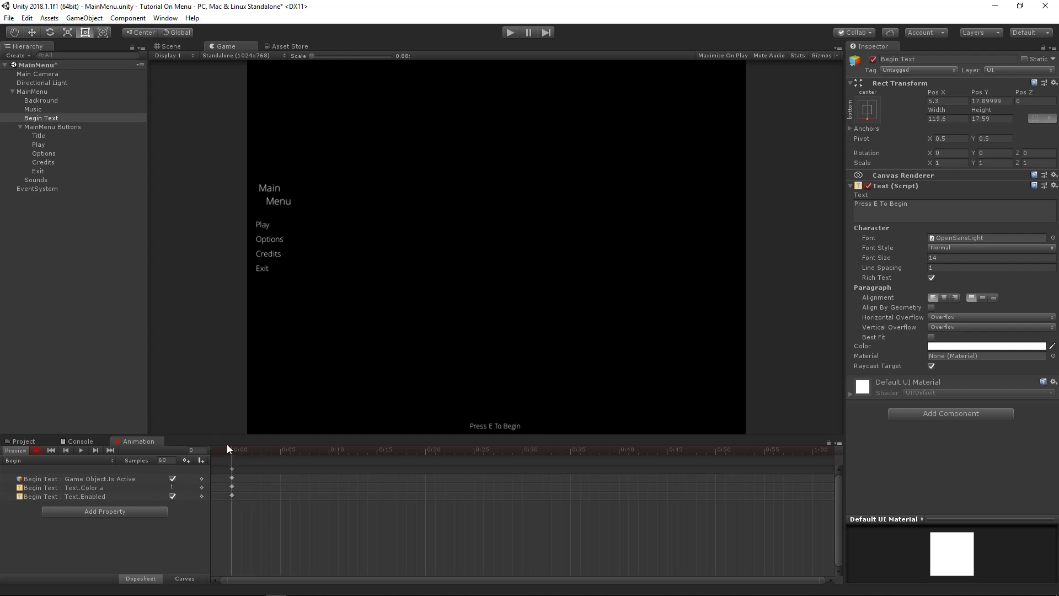
# Set the text colour alpha of Title, Play, Options, Credits and Exit to 0 at frame 0 of the Begin clip.
pyautogui.click(41, 135)
pyautogui.keyDown('shift'); pyautogui.click(44, 170); pyautogui.keyUp('shift')
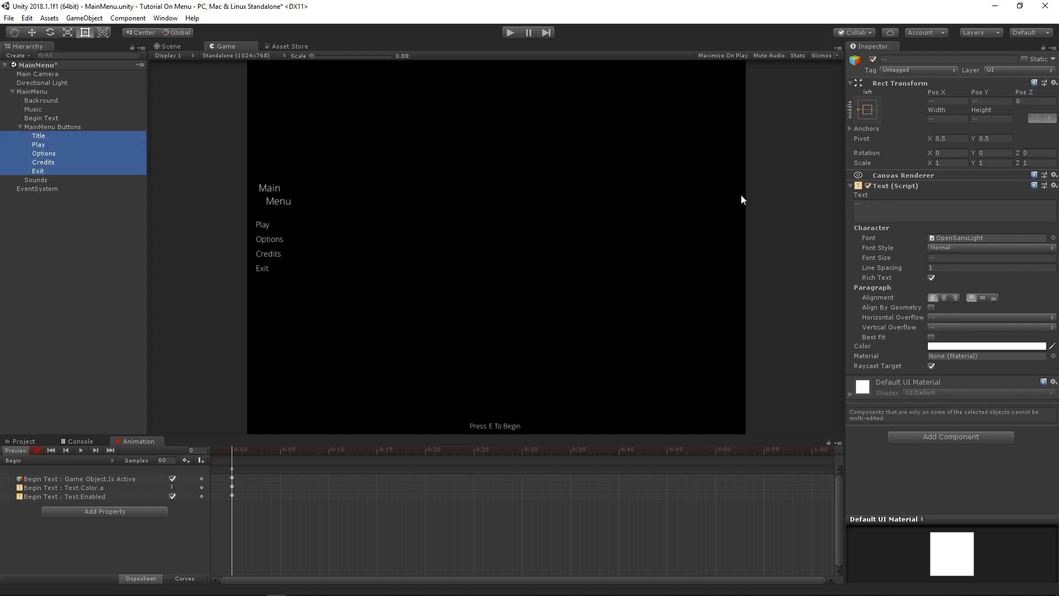
pyautogui.click(936, 345)
pyautogui.click(500, 360)
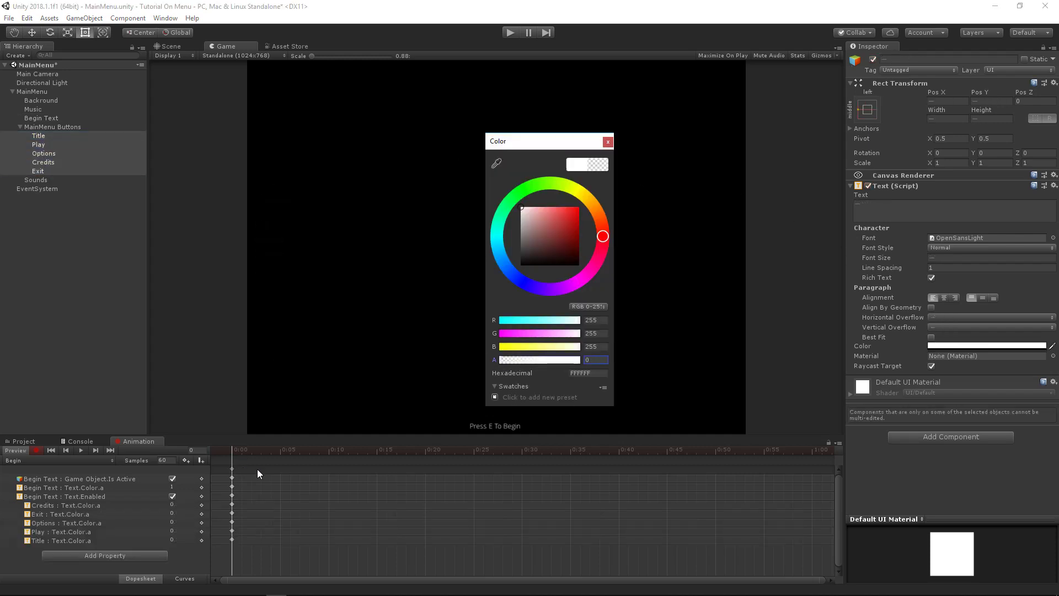
pyautogui.click(256, 452)
pyautogui.moveTo(256, 451)
pyautogui.mouseDown()
pyautogui.moveTo(273, 452)
pyautogui.moveTo(260, 449)
pyautogui.mouseUp()
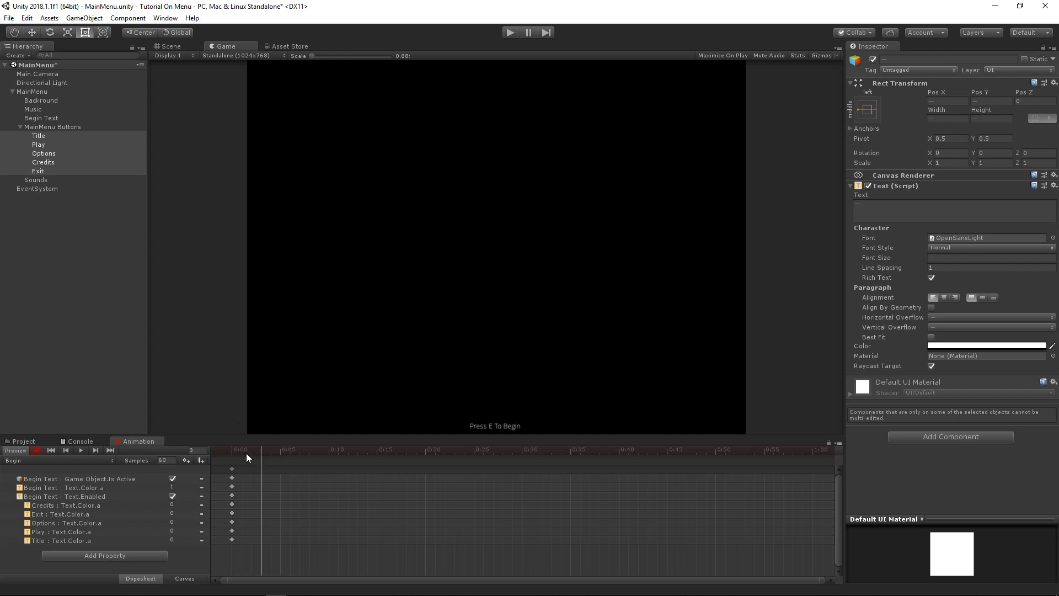
pyautogui.moveTo(243, 452); pyautogui.dragTo(250, 454)
pyautogui.scroll(3, 242, 466)
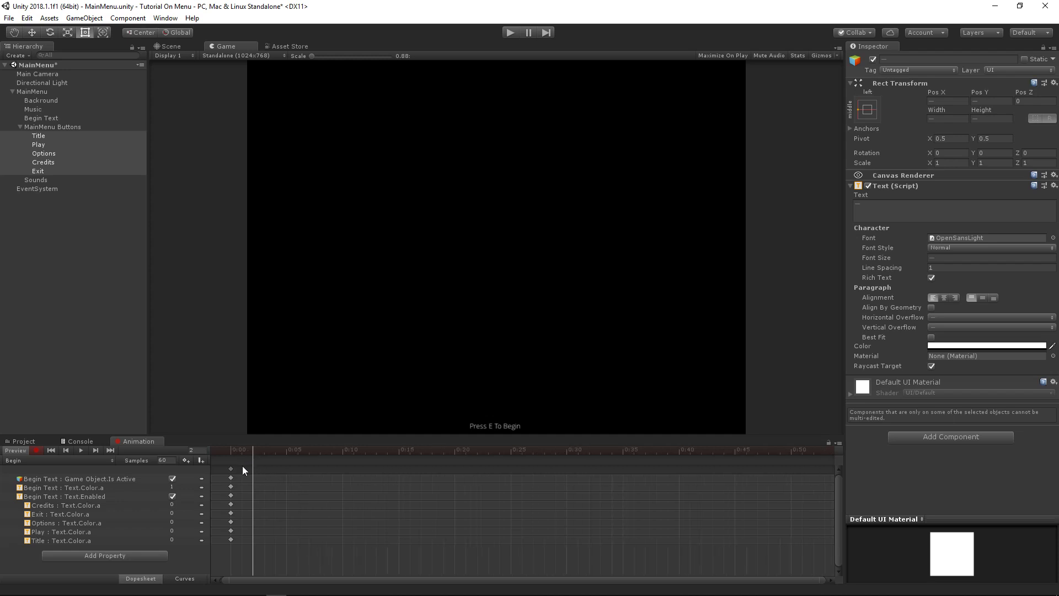
pyautogui.scroll(3, 243, 465)
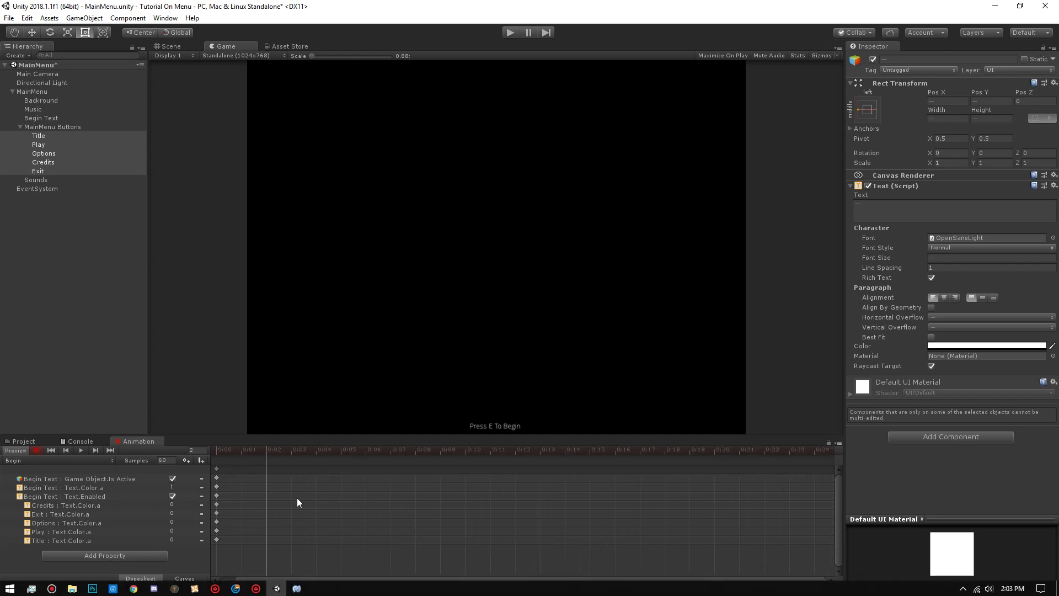
pyautogui.scroll(1, 331, 496)
pyautogui.moveTo(316, 581); pyautogui.dragTo(276, 579)
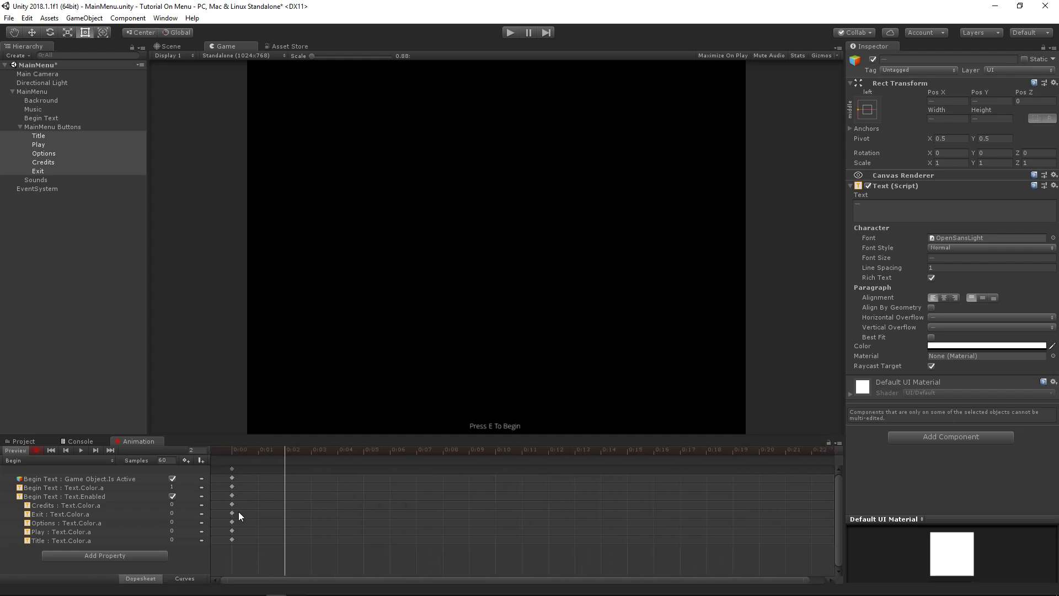
pyautogui.click(234, 451)
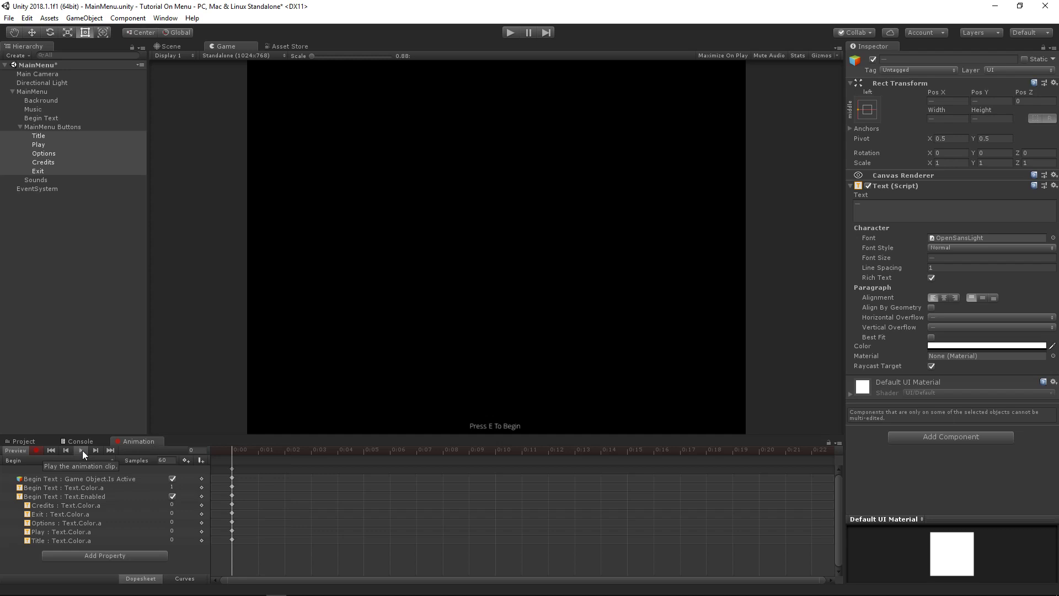
pyautogui.click(256, 452)
pyautogui.scroll(4, 260, 469)
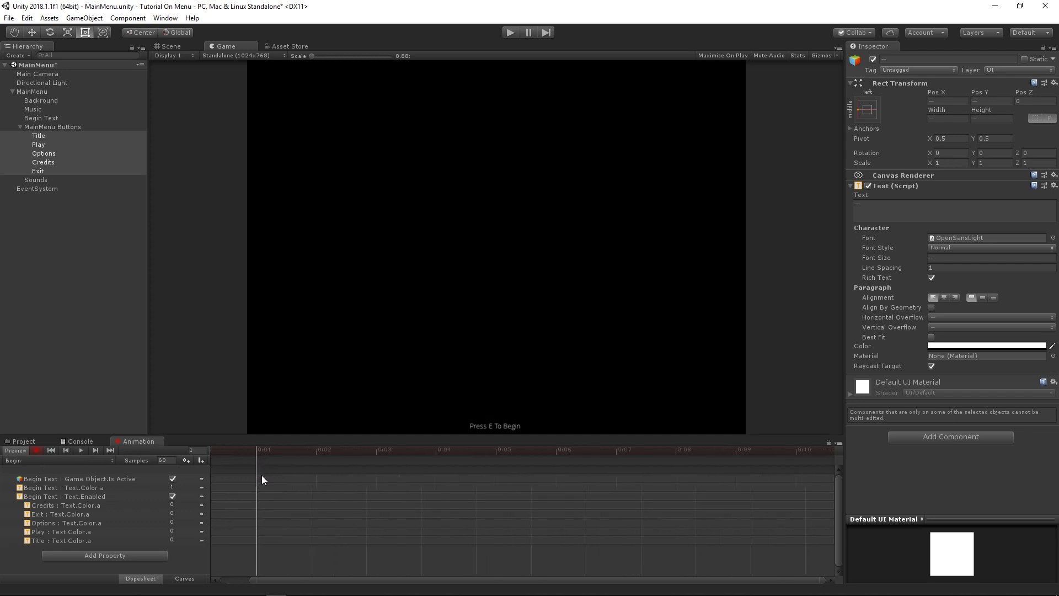
pyautogui.scroll(-4, 265, 476)
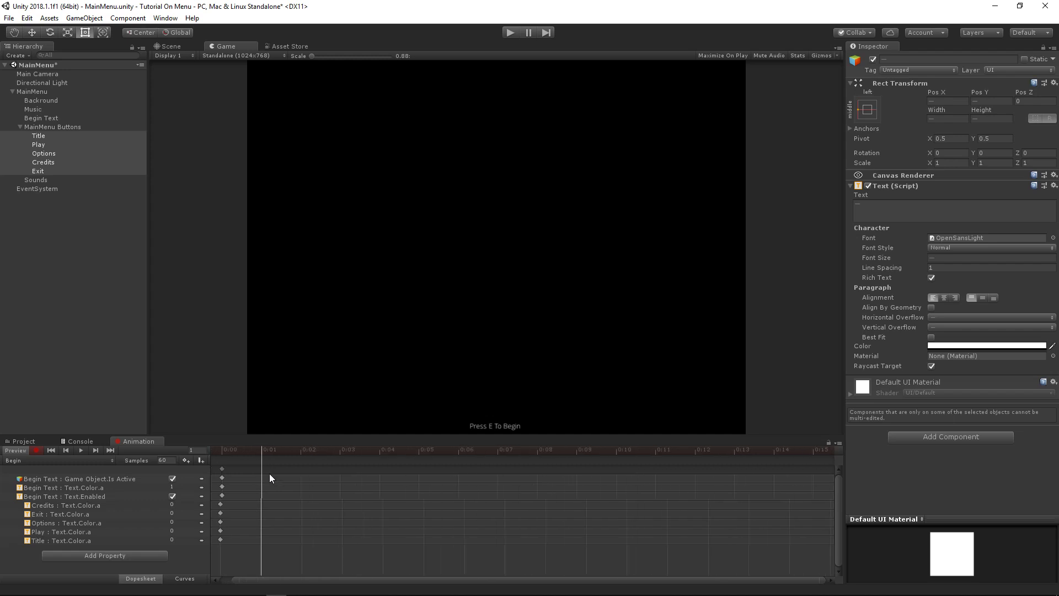
pyautogui.scroll(-3, 269, 473)
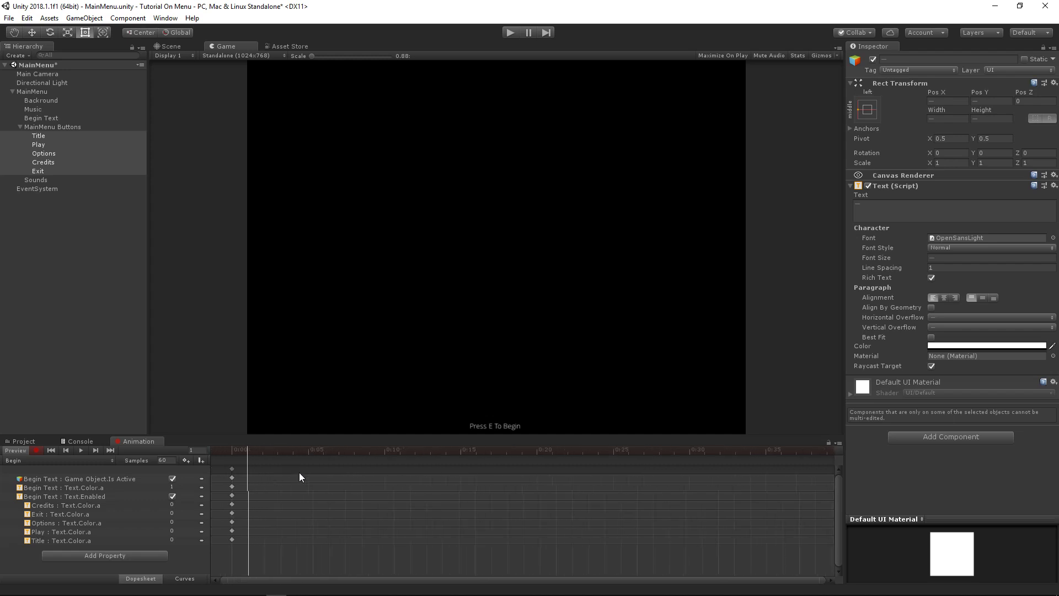
pyautogui.scroll(-6, 299, 473)
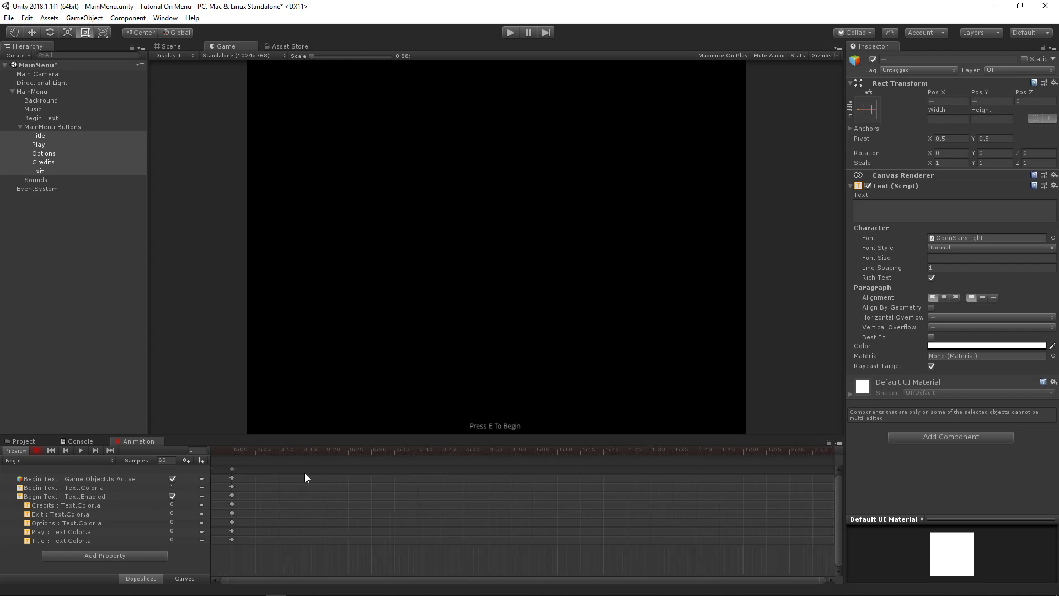
pyautogui.scroll(-1, 304, 472)
# Key the active state of the five selected menu texts at frame 43 and preview the clip.
pyautogui.click(425, 452)
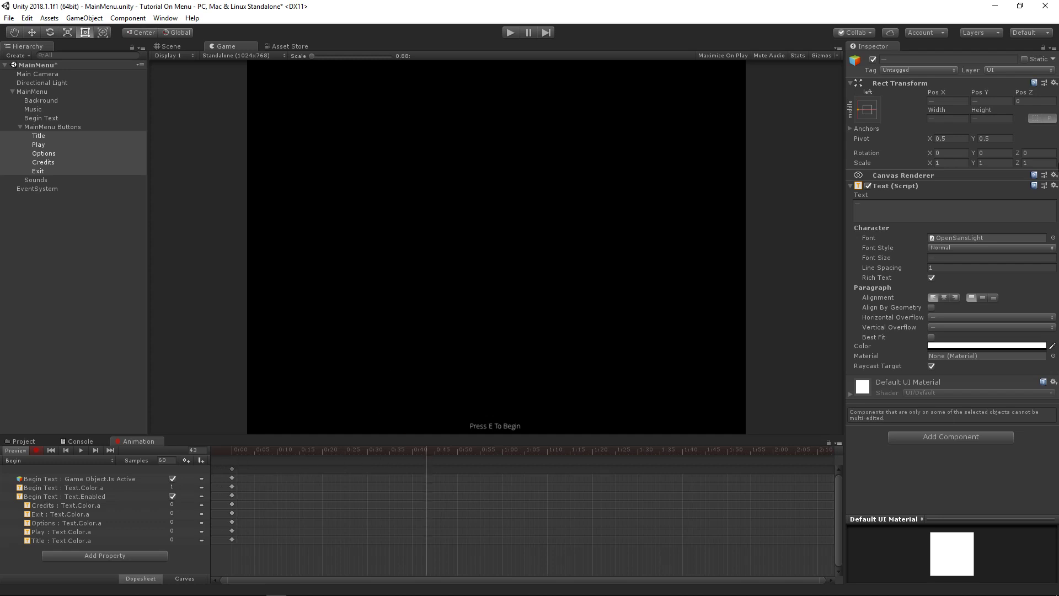
pyautogui.click(874, 59)
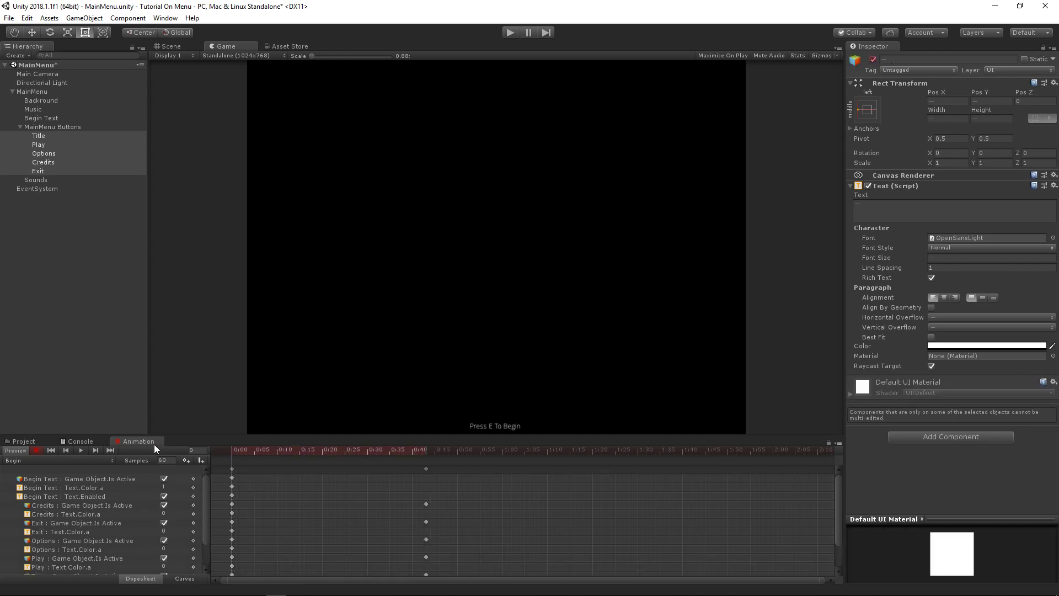
pyautogui.click(81, 450)
pyautogui.click(84, 449)
pyautogui.click(277, 450)
pyautogui.moveTo(277, 450)
pyautogui.mouseDown()
pyautogui.moveTo(333, 452)
pyautogui.moveTo(293, 458)
pyautogui.moveTo(255, 443)
pyautogui.moveTo(280, 462)
pyautogui.mouseUp()
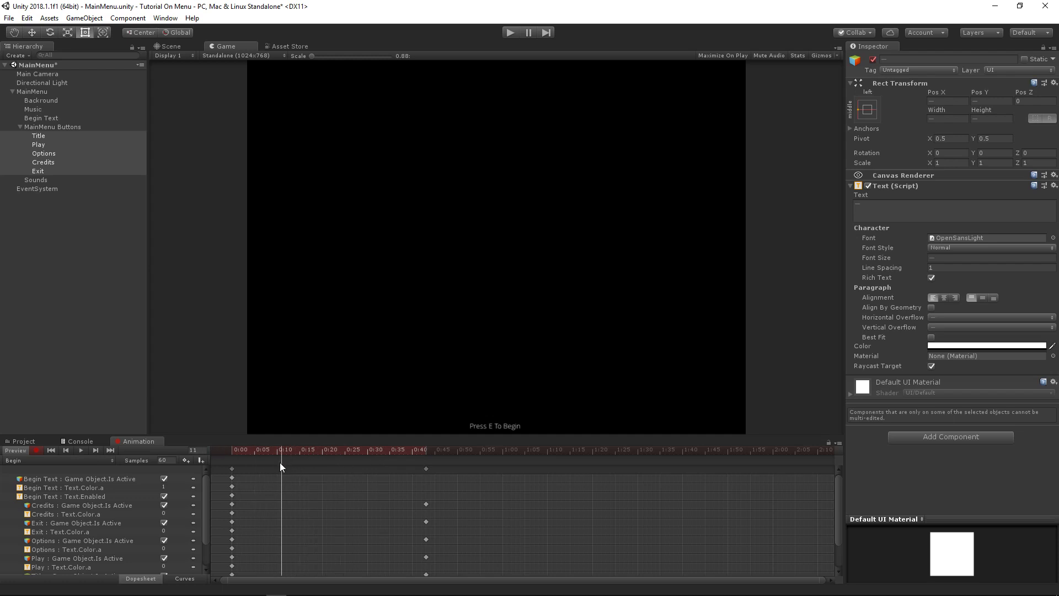
# Delete the keyframes at frame 43 and keep the five menu texts, Title to Exit, active at frame 0.
pyautogui.click(426, 468)
pyautogui.press('Delete')
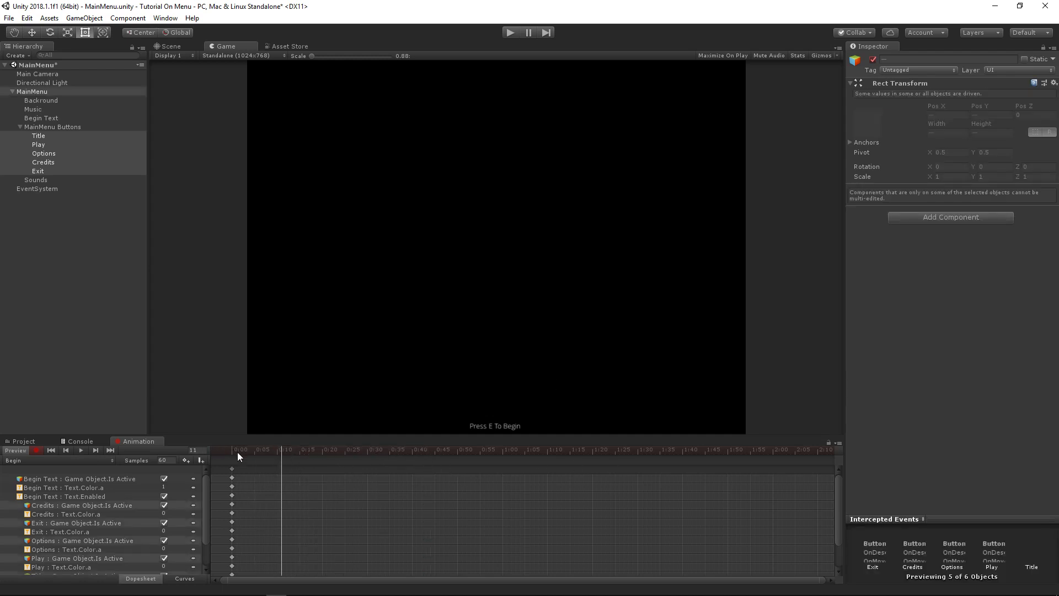
pyautogui.moveTo(237, 452); pyautogui.dragTo(292, 449)
pyautogui.click(238, 450)
pyautogui.keyDown('ctrl'); pyautogui.click(39, 94); pyautogui.keyUp('ctrl')
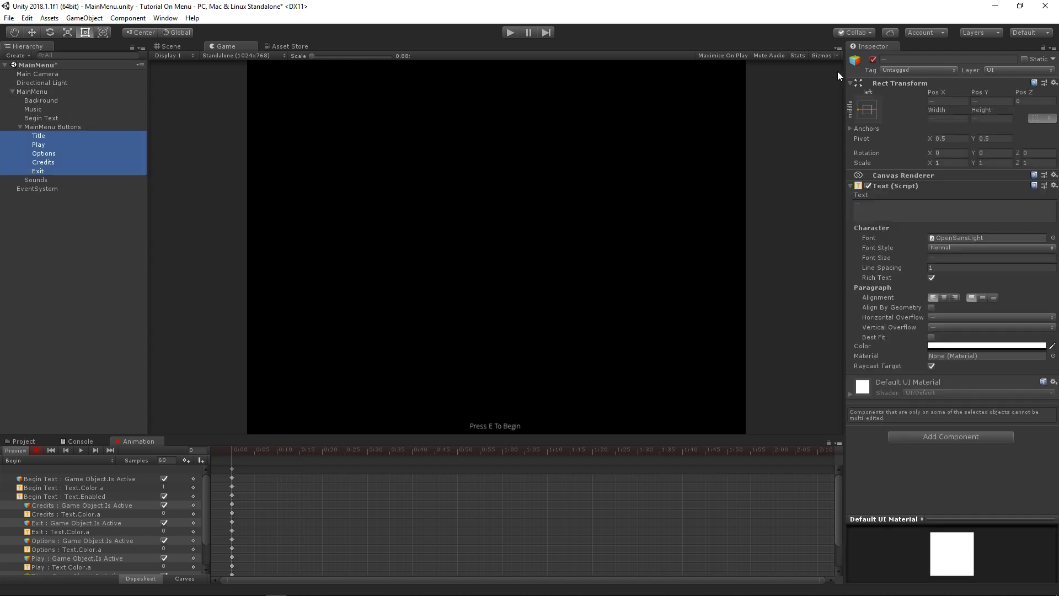
pyautogui.click(873, 58)
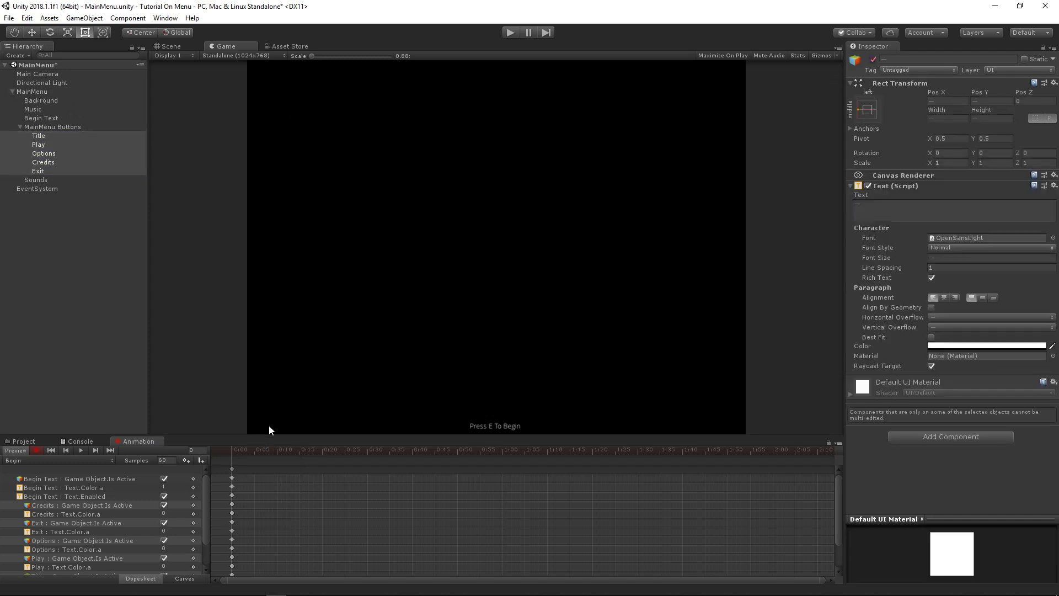
# Key the Begin Text colour alpha at 123 on frame 3.
pyautogui.moveTo(251, 450); pyautogui.dragTo(245, 455)
pyautogui.scroll(1, 263, 465)
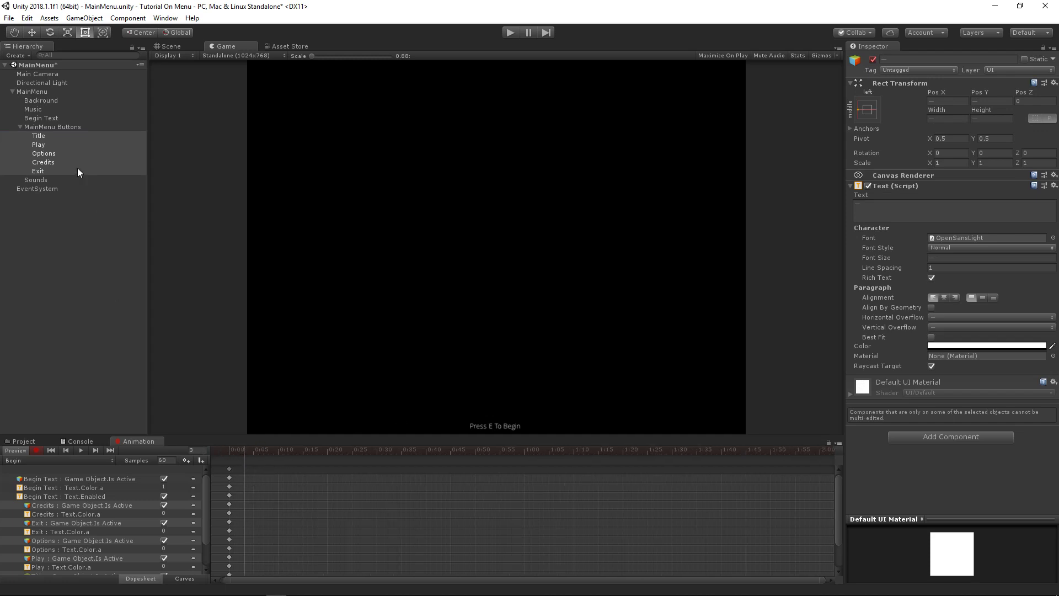
pyautogui.click(41, 120)
pyautogui.click(960, 347)
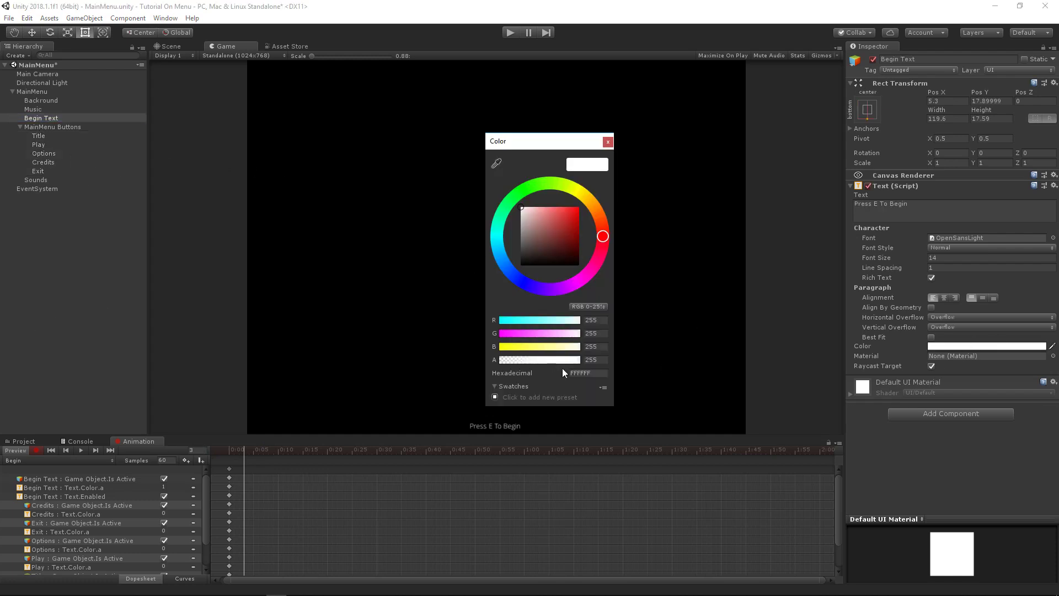
pyautogui.moveTo(531, 361); pyautogui.dragTo(538, 361)
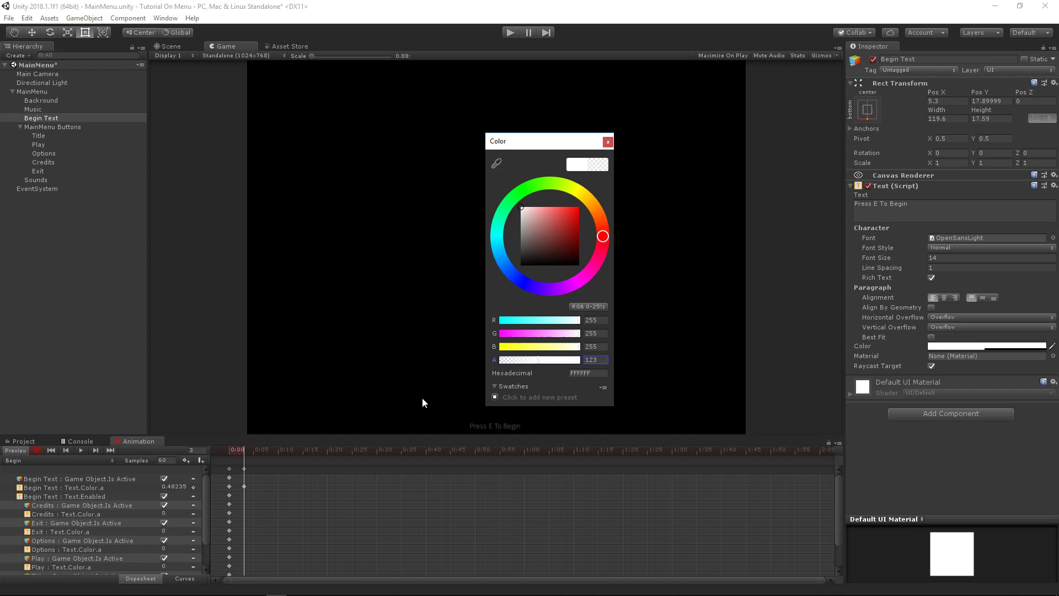
# Key the Begin Text colour alpha at 0 on frame 5.
pyautogui.click(253, 451)
pyautogui.click(962, 349)
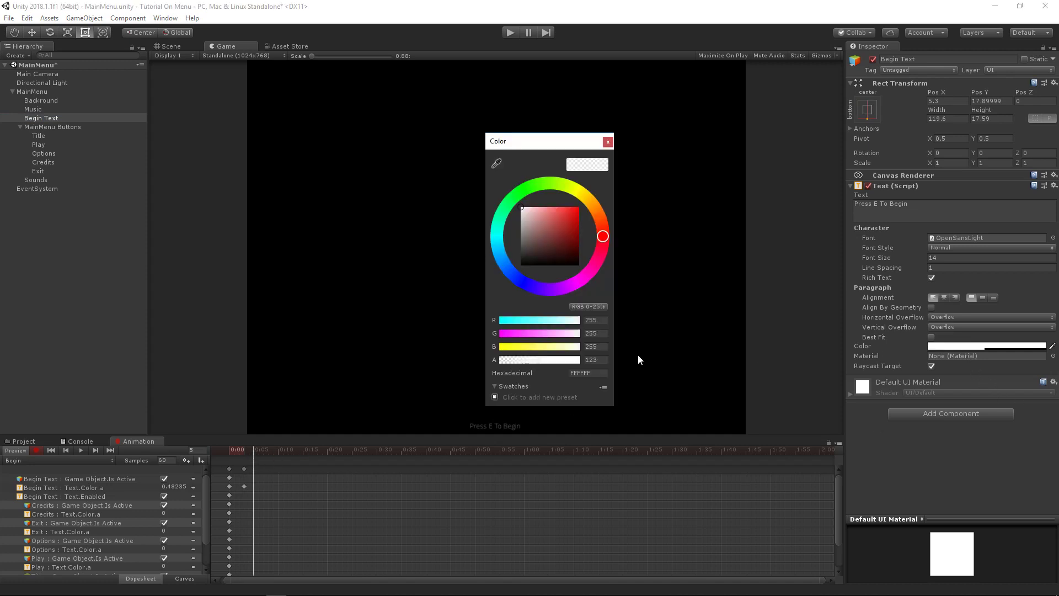
pyautogui.moveTo(542, 363); pyautogui.dragTo(370, 349)
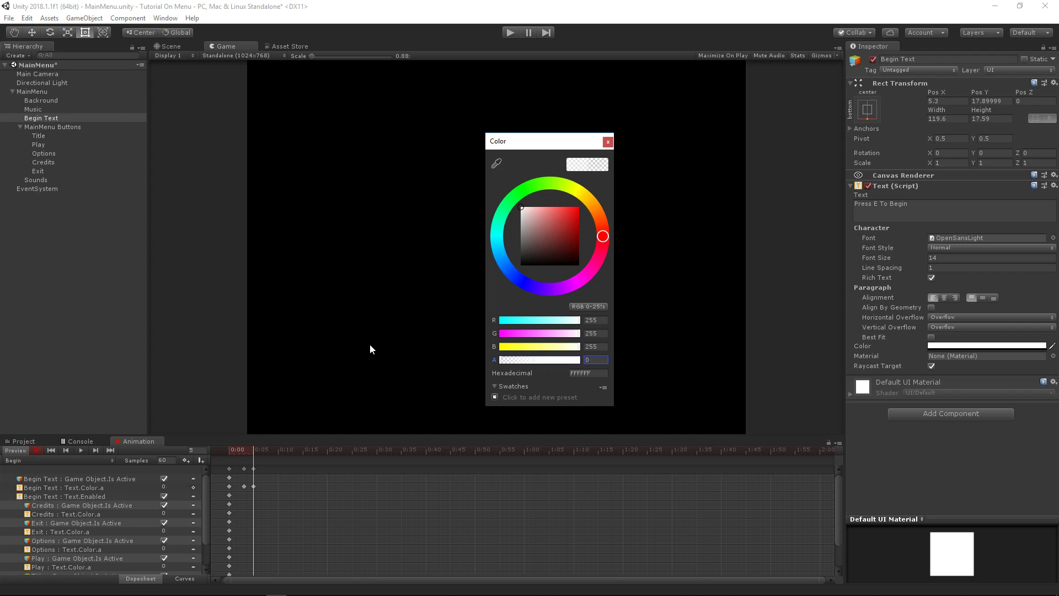
# Preview the Begin Text fade and slow it down by moving its two later keyframes to frames 6 and 10.
pyautogui.click(245, 447)
pyautogui.moveTo(245, 448); pyautogui.dragTo(94, 436)
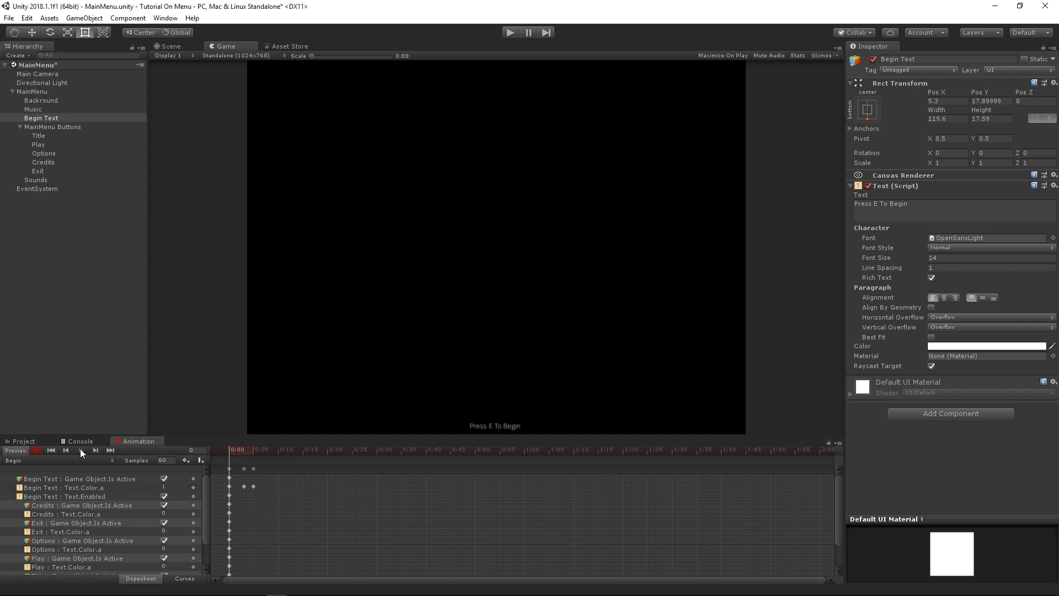
pyautogui.click(81, 448)
pyautogui.click(255, 455)
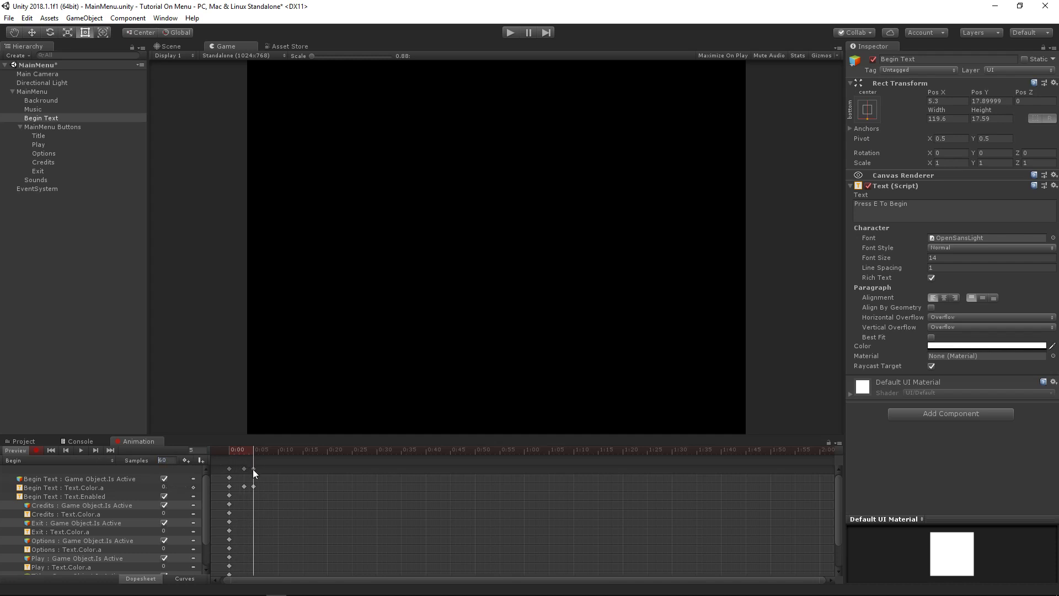
pyautogui.moveTo(253, 469); pyautogui.dragTo(229, 450)
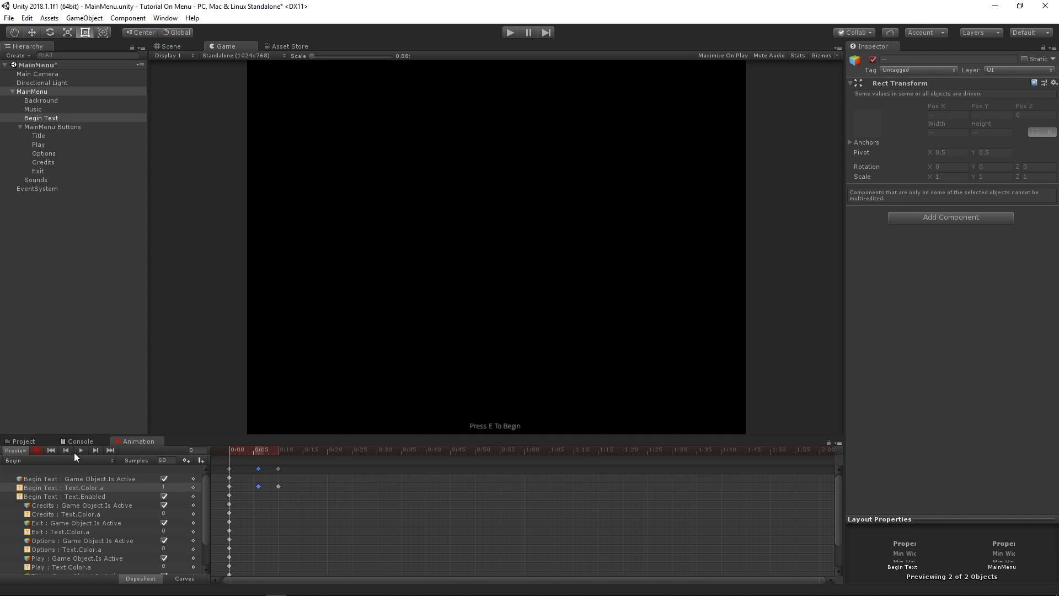
pyautogui.click(77, 450)
# Key the text colour alpha of Title, Play, Options, Credits and Exit at 96 on frame 15.
pyautogui.moveTo(246, 448); pyautogui.dragTo(302, 451)
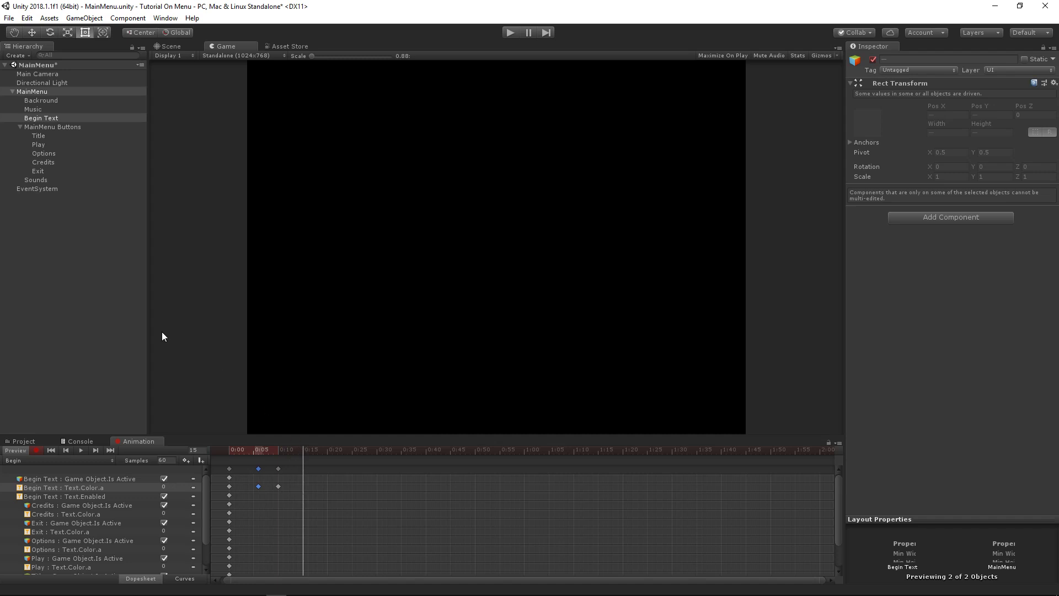
pyautogui.click(43, 135)
pyautogui.click(38, 172)
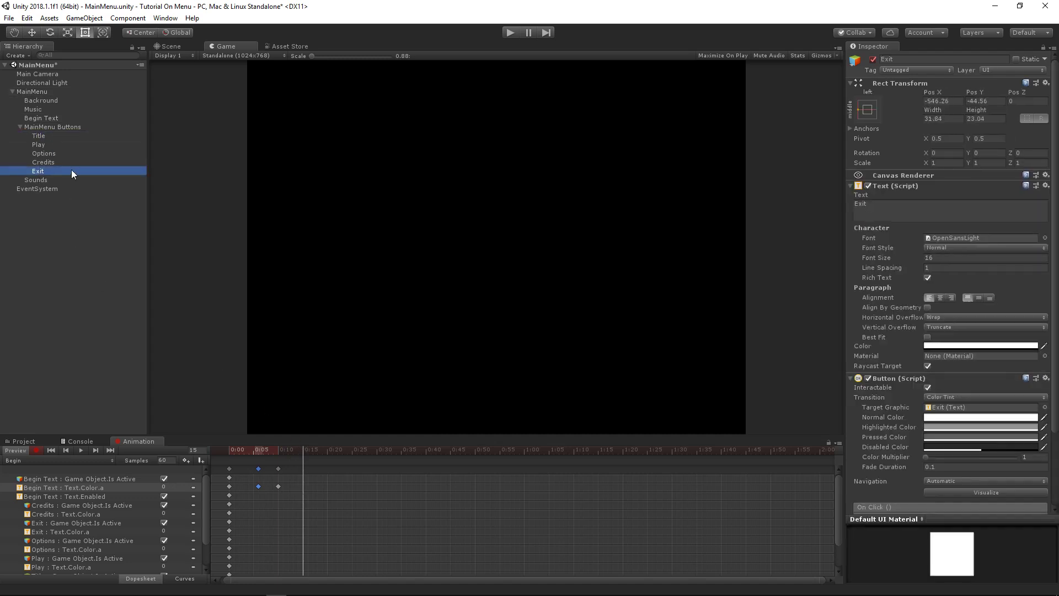
pyautogui.keyDown('shift'); pyautogui.click(34, 135); pyautogui.keyUp('shift')
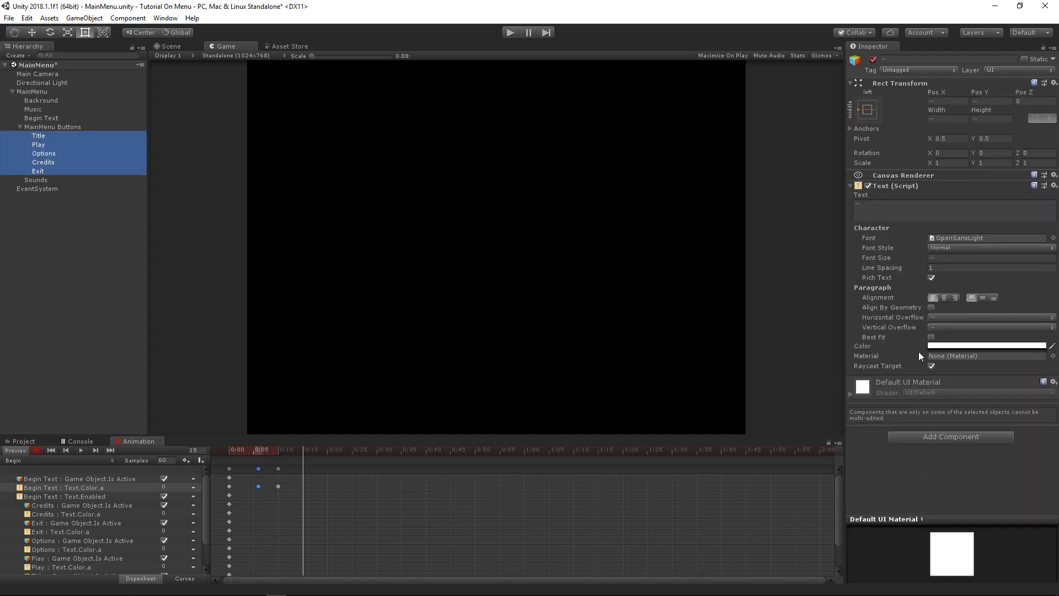
pyautogui.click(960, 346)
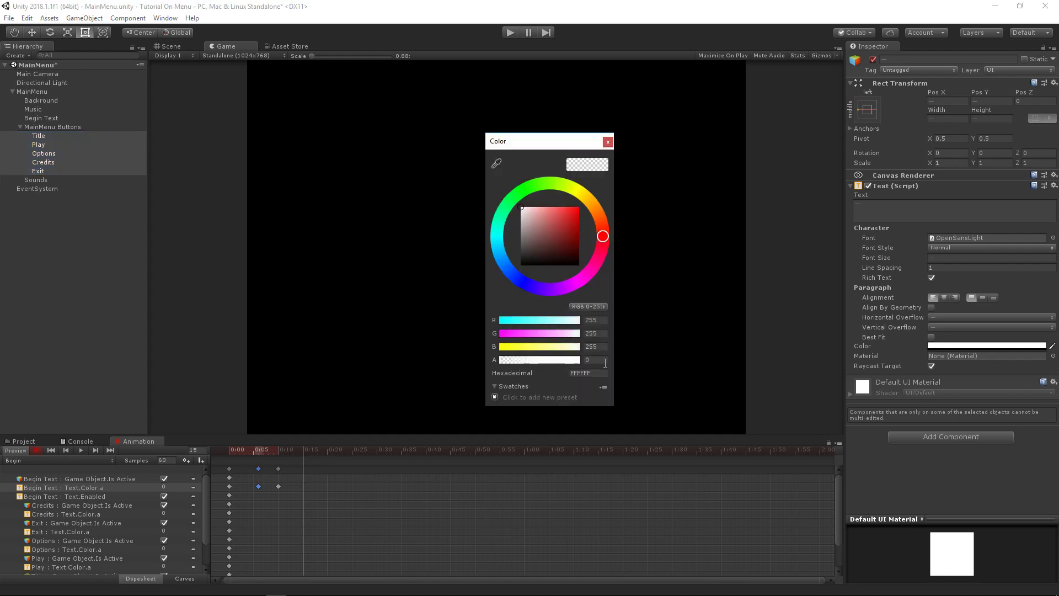
pyautogui.moveTo(546, 360); pyautogui.dragTo(539, 362)
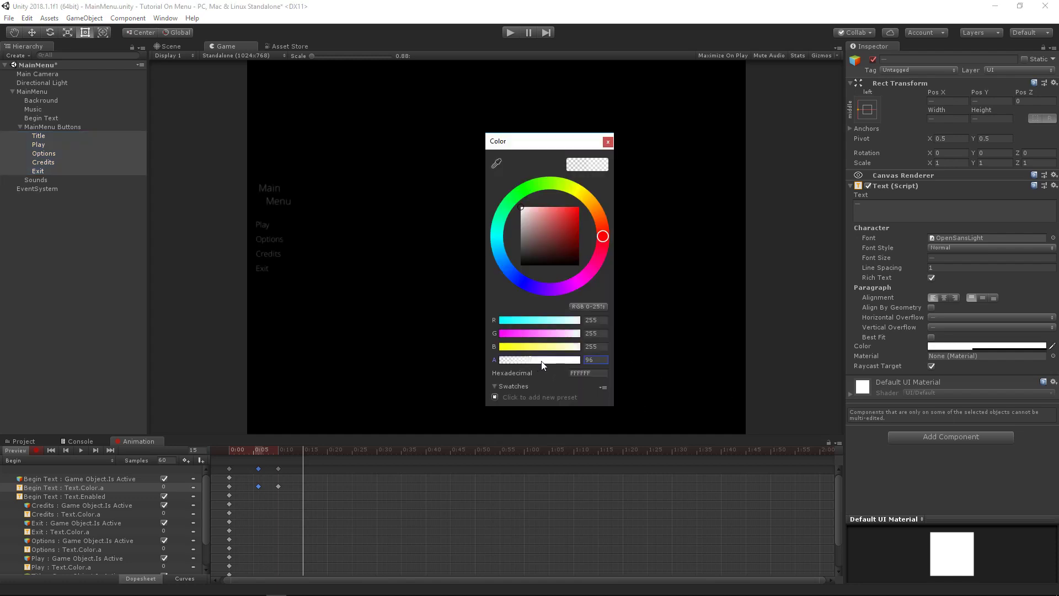
# Key the text colour alpha of the five menu texts at 0 on frame 10.
pyautogui.click(287, 450)
pyautogui.moveTo(284, 449); pyautogui.dragTo(279, 450)
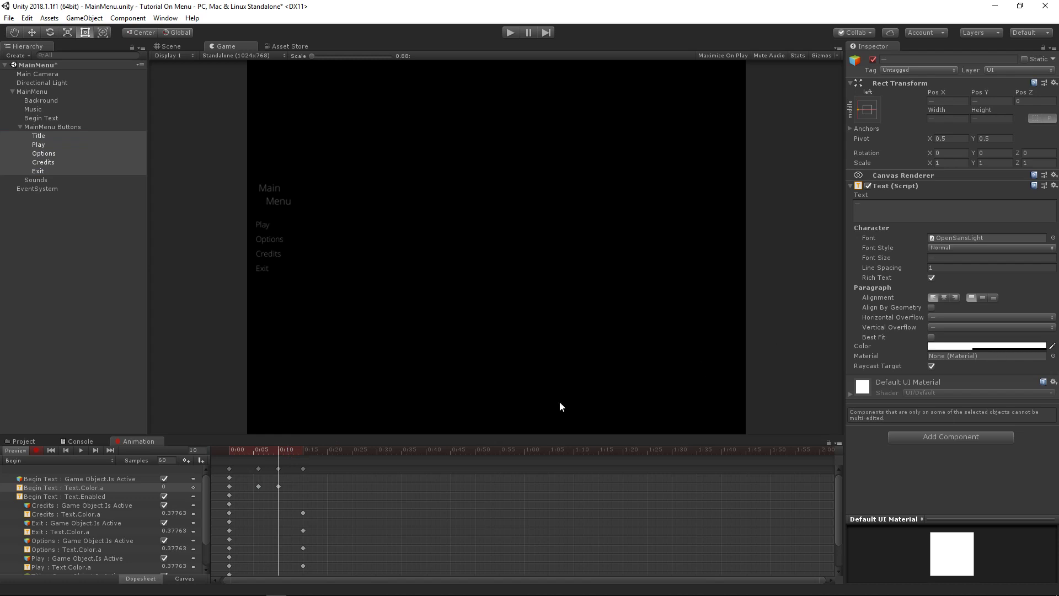
pyautogui.click(953, 346)
pyautogui.moveTo(552, 360); pyautogui.dragTo(317, 408)
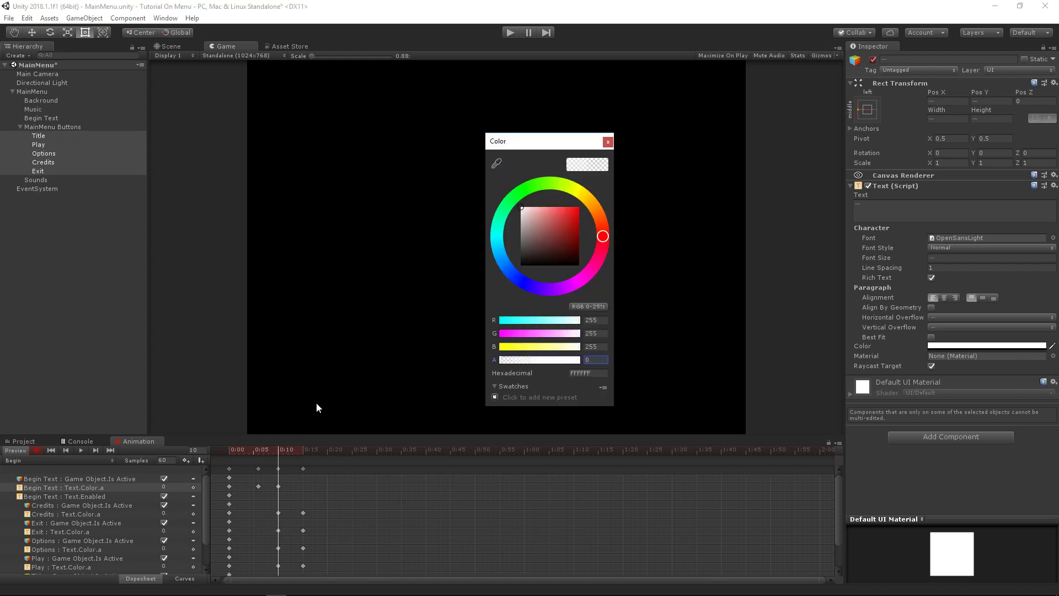
pyautogui.moveTo(256, 453); pyautogui.dragTo(279, 465)
pyautogui.hotkey('ctrl', 'z')
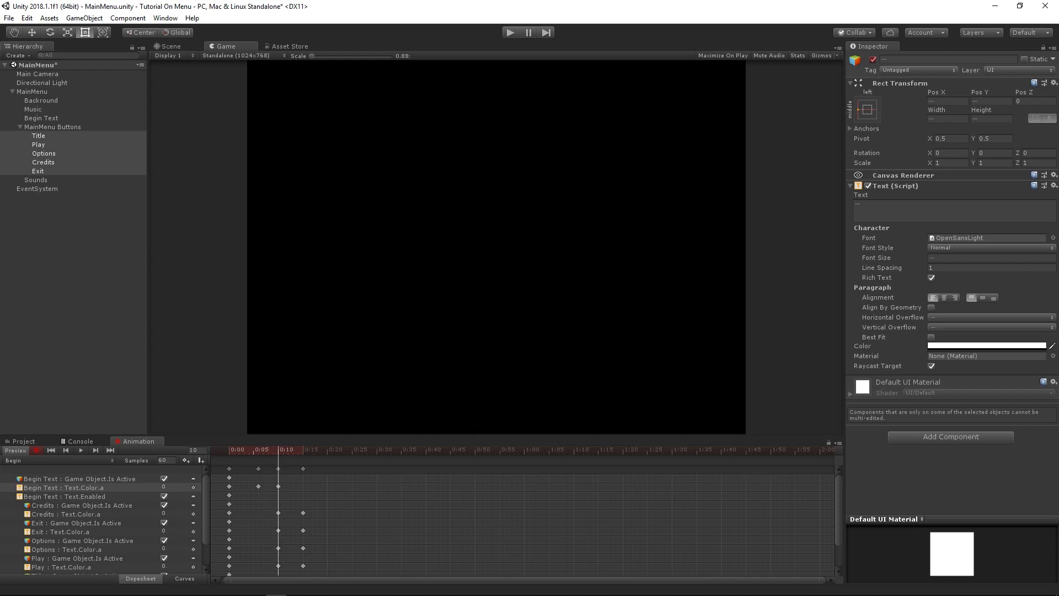
pyautogui.click(49, 589)
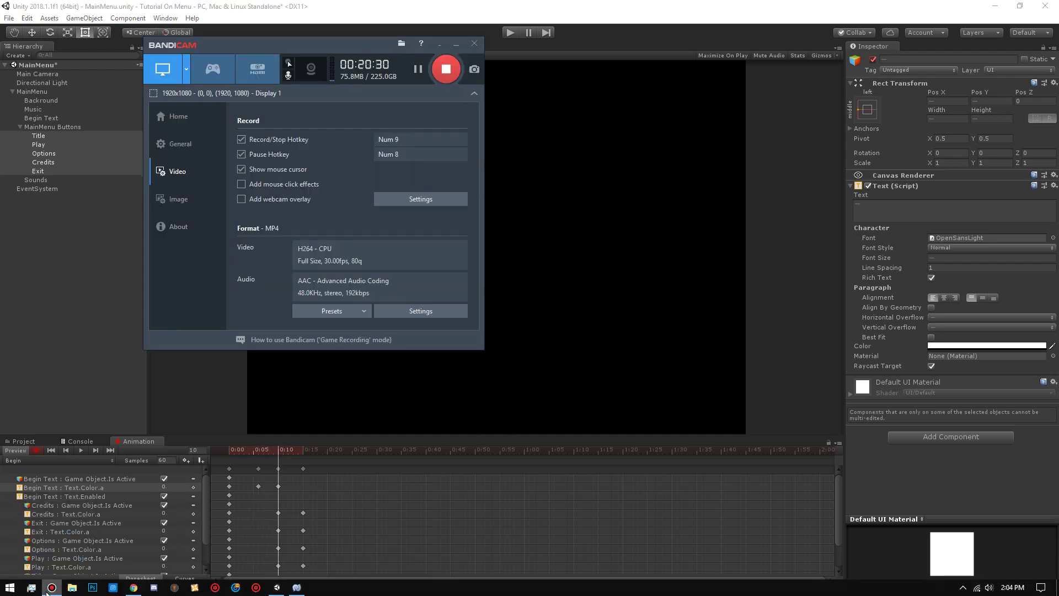
pyautogui.click(49, 588)
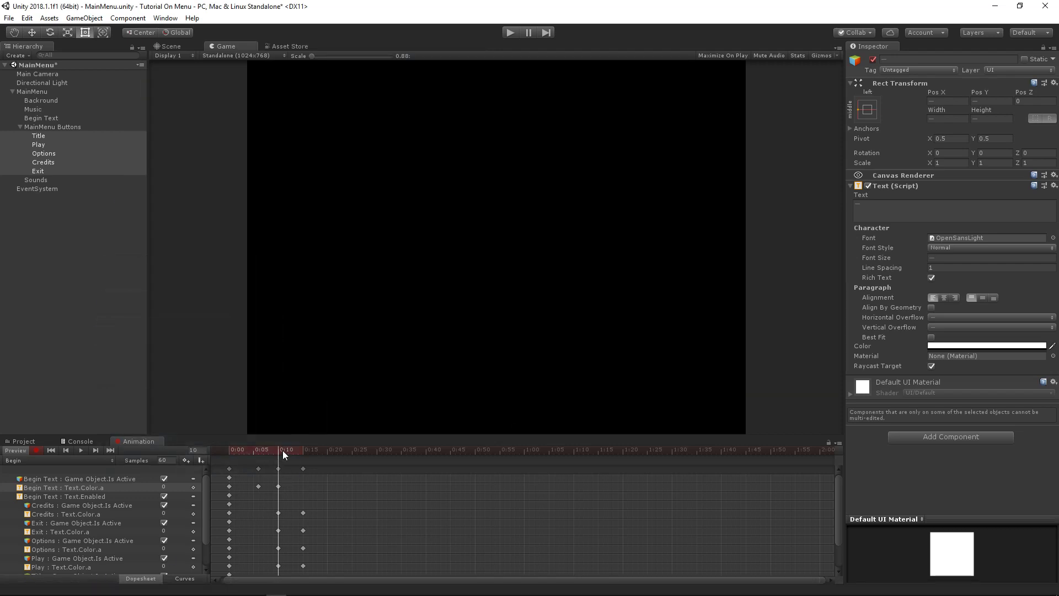
# Key the text colour alpha of the five menu texts at 255 on frame 20 and preview the clip from the start.
pyautogui.moveTo(283, 450); pyautogui.dragTo(329, 451)
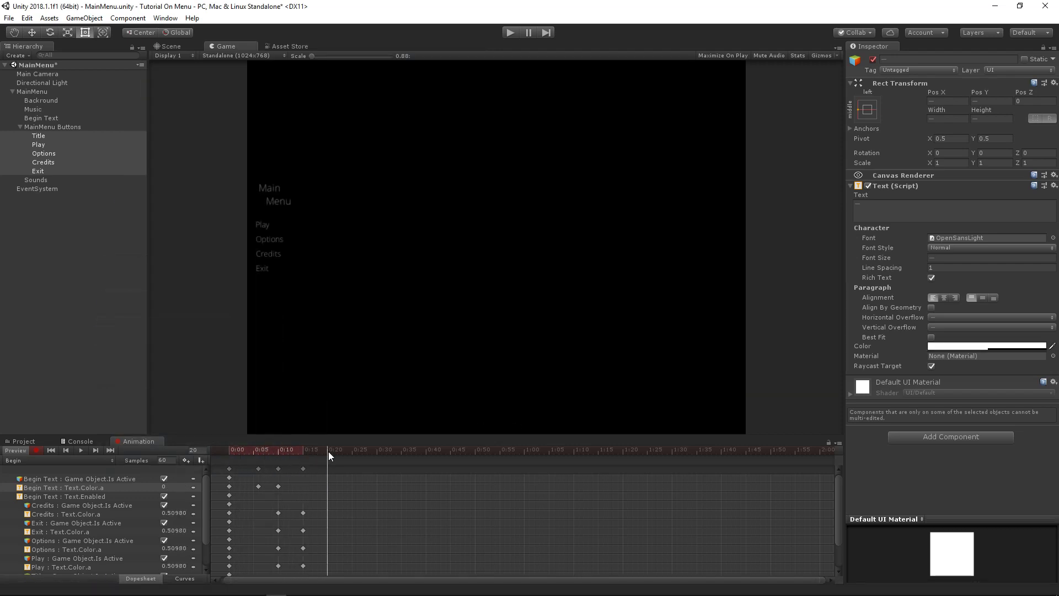
pyautogui.click(940, 346)
pyautogui.moveTo(540, 360); pyautogui.dragTo(613, 357)
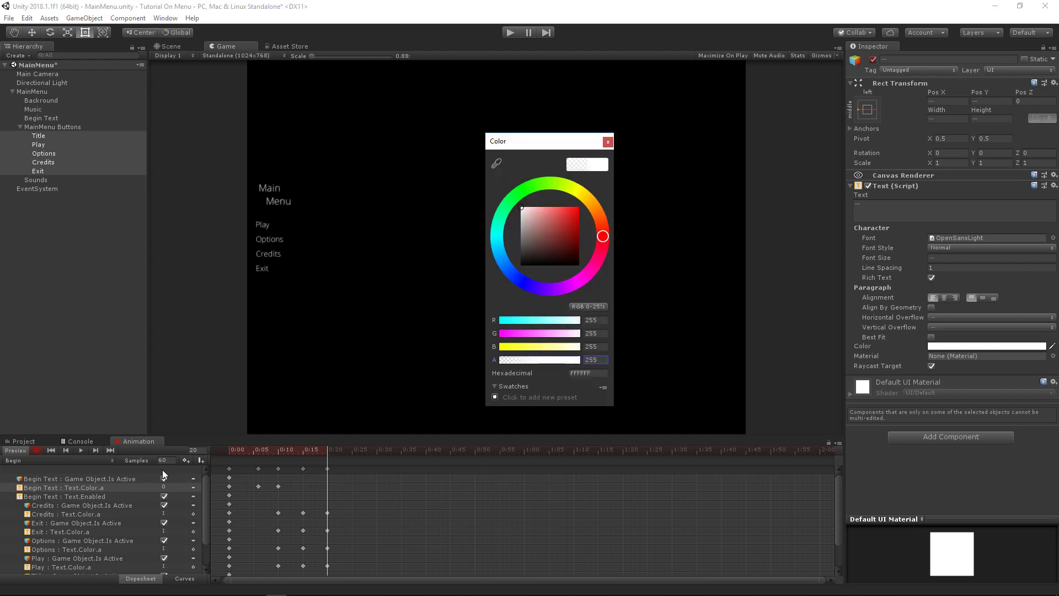
pyautogui.click(233, 454)
pyautogui.click(82, 450)
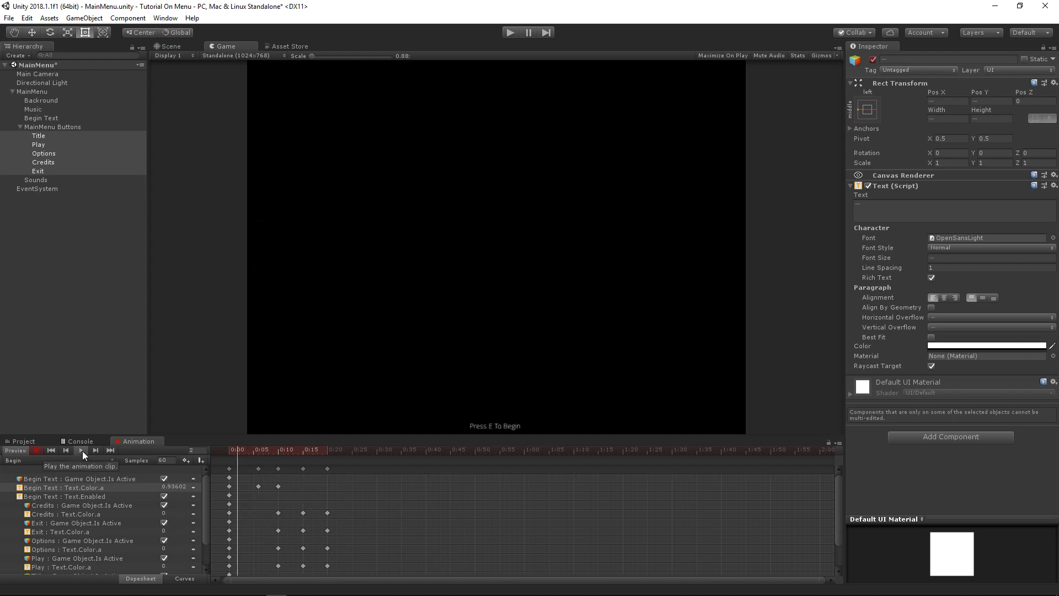
# Stop the animation preview and open the Animations folder in the project assets.
pyautogui.click(15, 441)
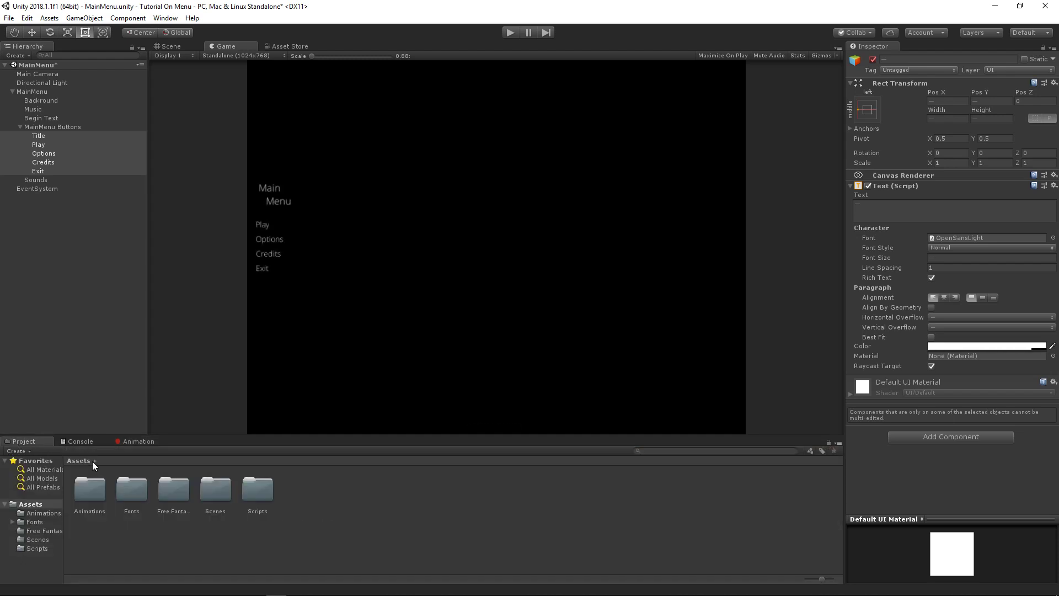
pyautogui.click(139, 441)
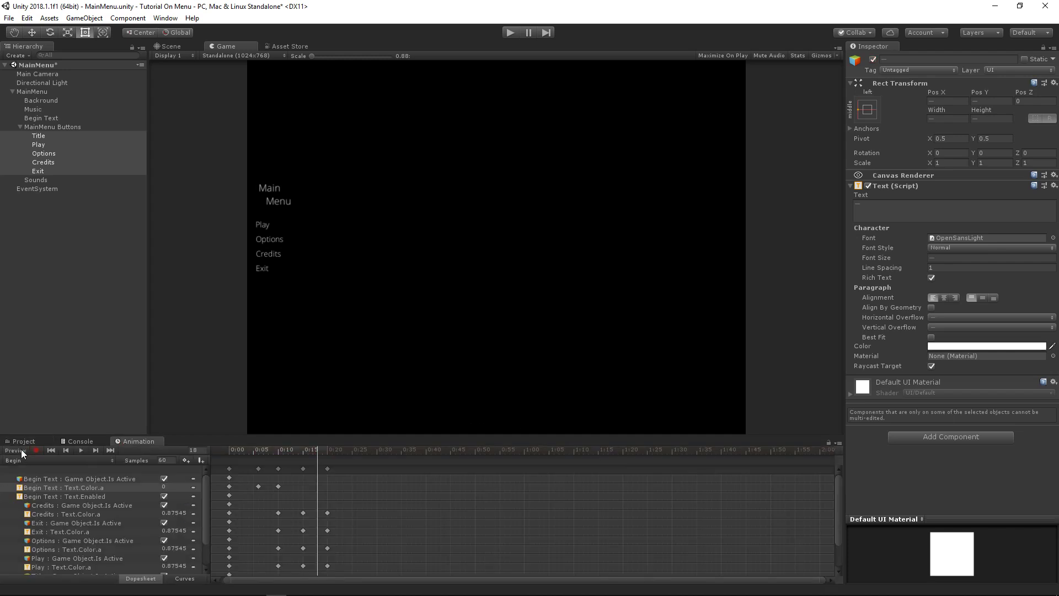
pyautogui.click(22, 442)
pyautogui.click(180, 505)
pyautogui.doubleClick(96, 498)
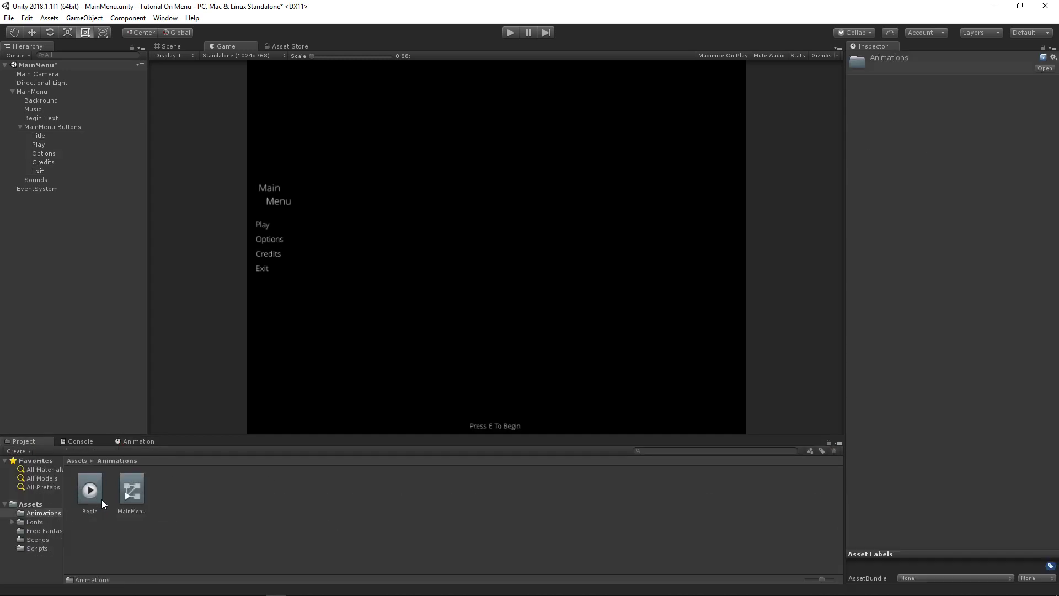
# Mark the Begin animation clip as Legacy in the debug view of its properties.
pyautogui.click(138, 489)
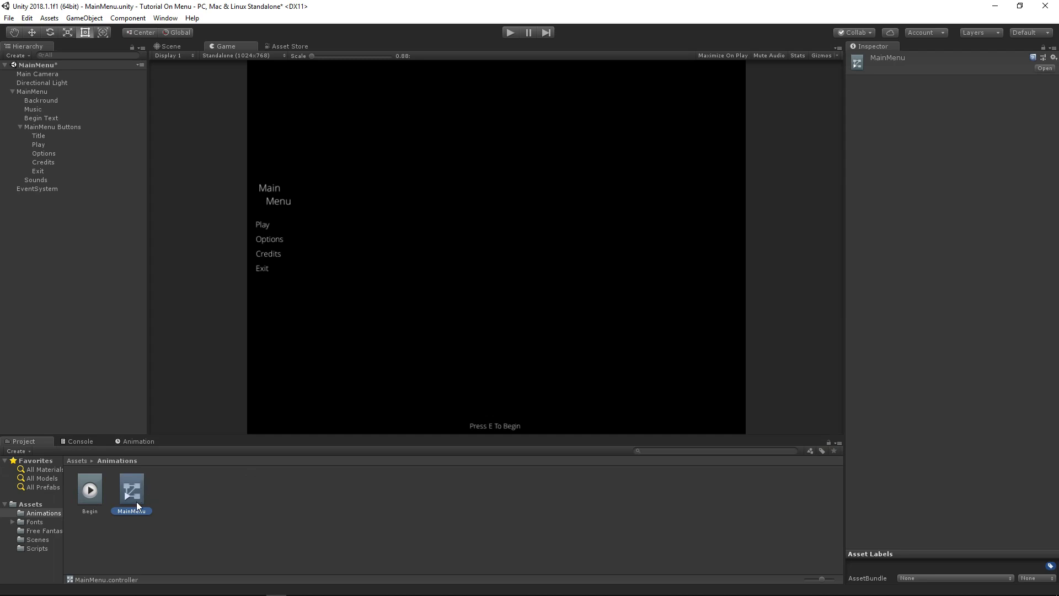
pyautogui.click(99, 488)
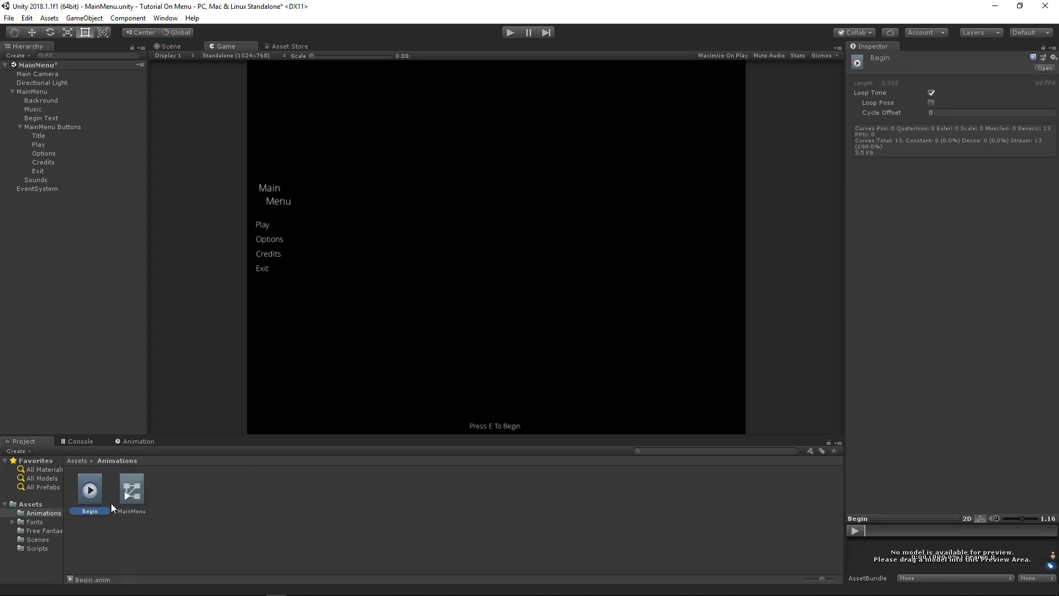
pyautogui.click(1052, 49)
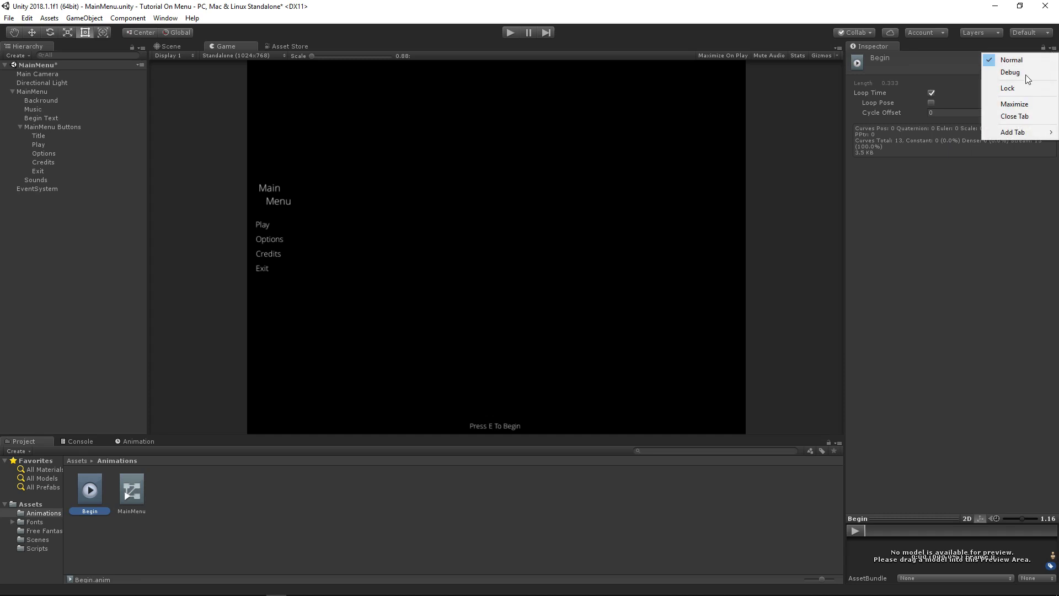
pyautogui.click(1011, 72)
pyautogui.click(932, 103)
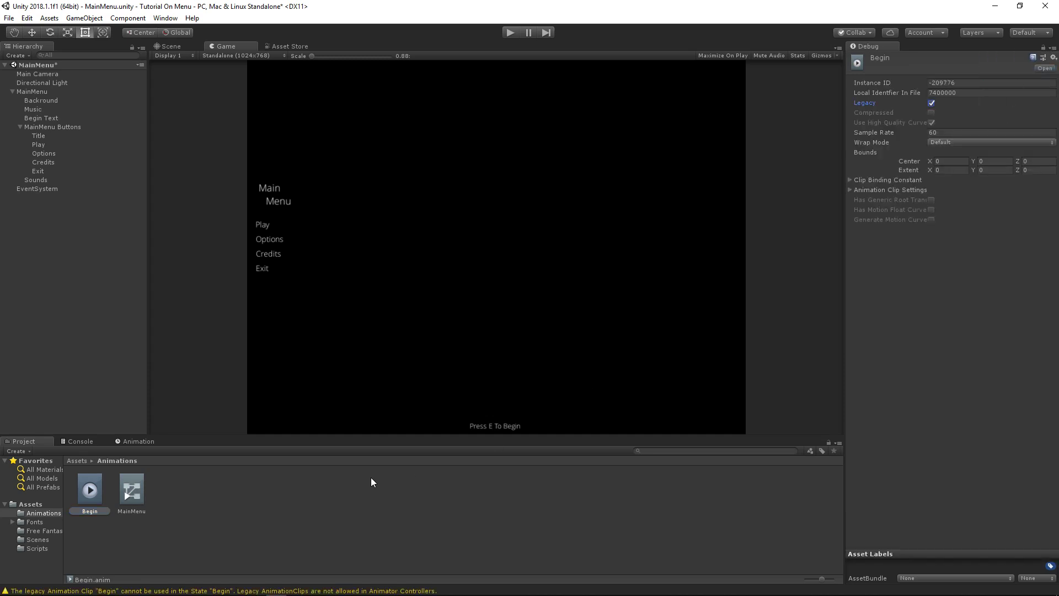
# Return the Inspector to its normal view and remove the Animator component from the MainMenu object.
pyautogui.click(40, 93)
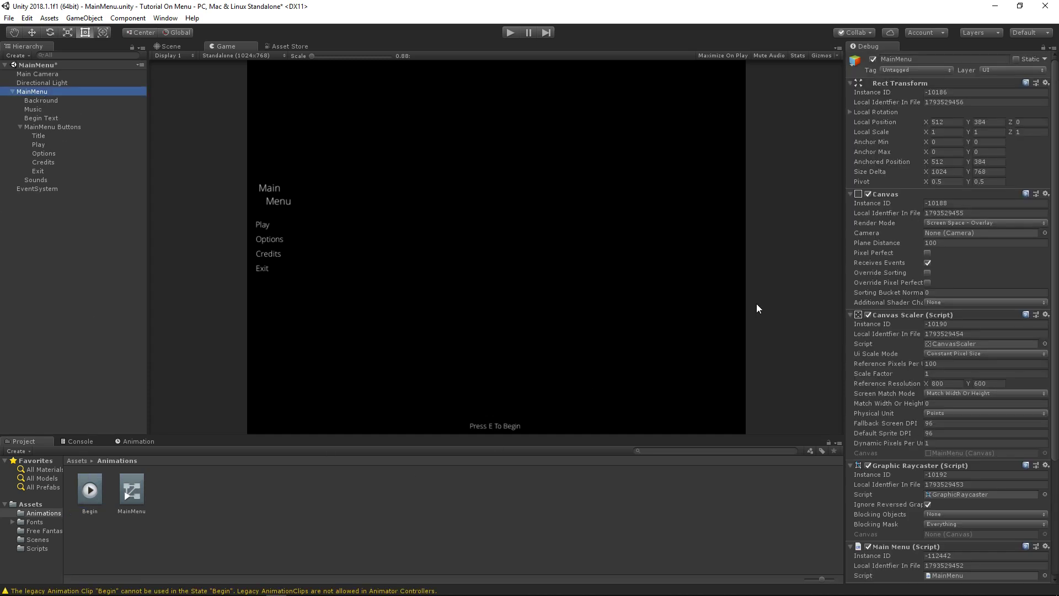
pyautogui.scroll(-5, 919, 408)
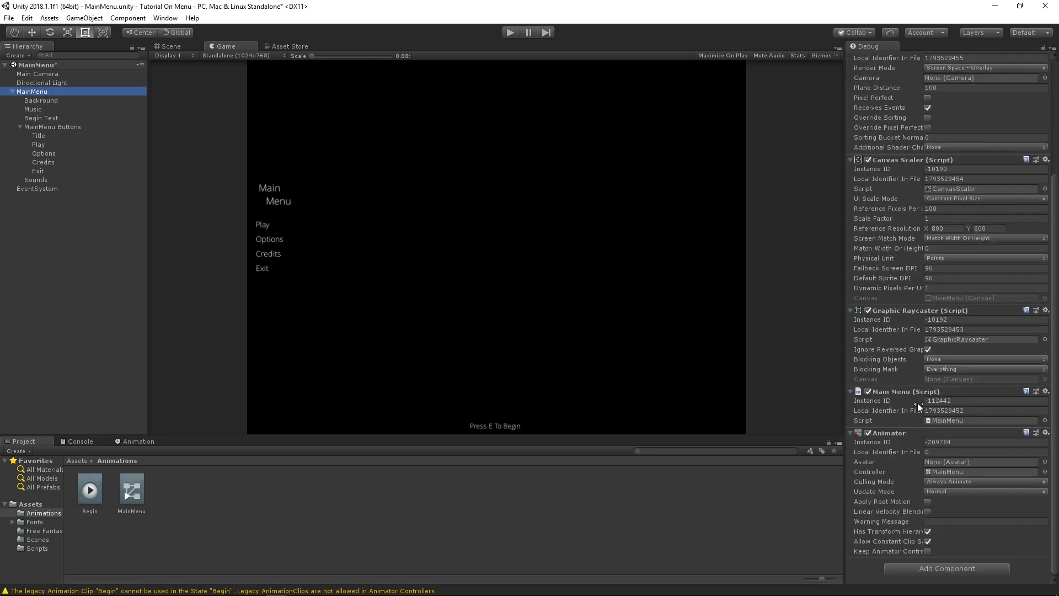
pyautogui.click(1054, 48)
pyautogui.click(1001, 57)
pyautogui.rightClick(886, 369)
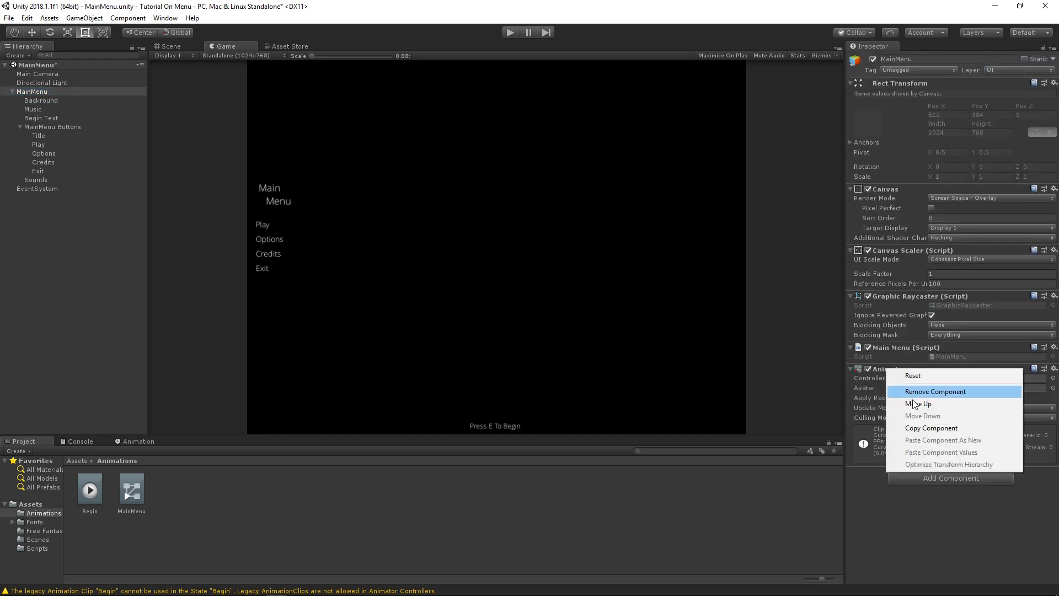
pyautogui.click(913, 394)
# Add an Animation component to the MainMenu object.
pyautogui.click(927, 374)
pyautogui.write('A')
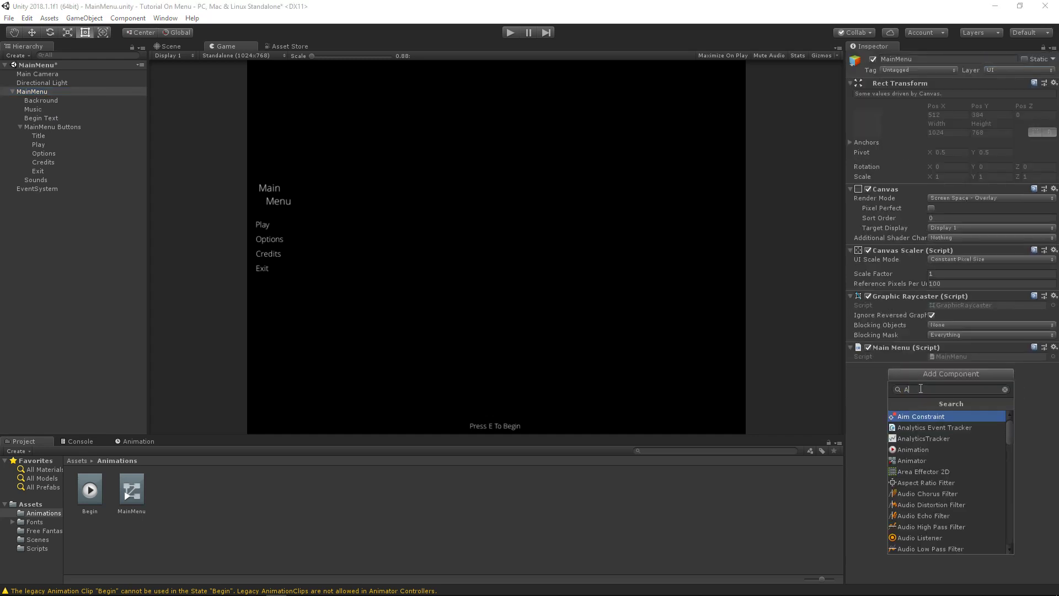
pyautogui.write('nim')
pyautogui.click(913, 418)
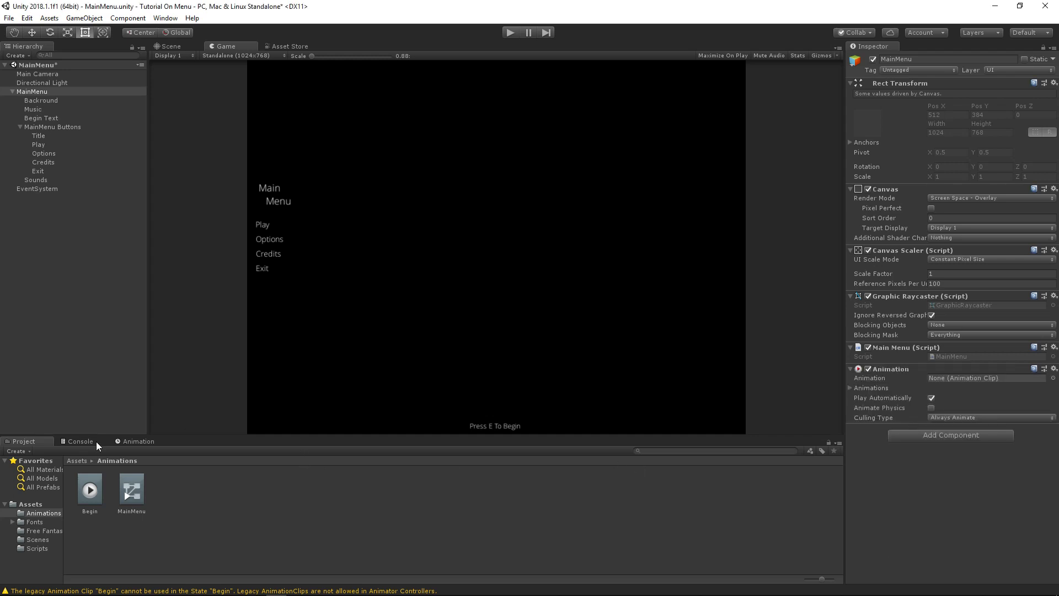
# Assign the Begin clip to MainMenu's Animation component and turn off Play Automatically.
pyautogui.moveTo(87, 501); pyautogui.dragTo(971, 378)
pyautogui.click(850, 388)
pyautogui.click(932, 529)
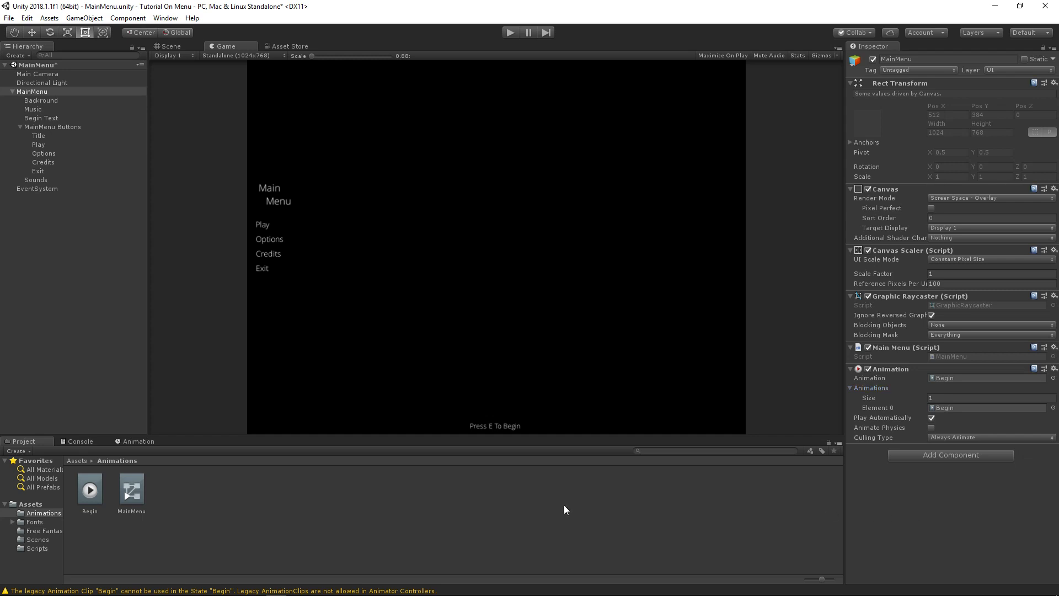
pyautogui.click(931, 418)
# Set the text colour alpha of Play, Options, Credits and Exit to 0.
pyautogui.click(35, 145)
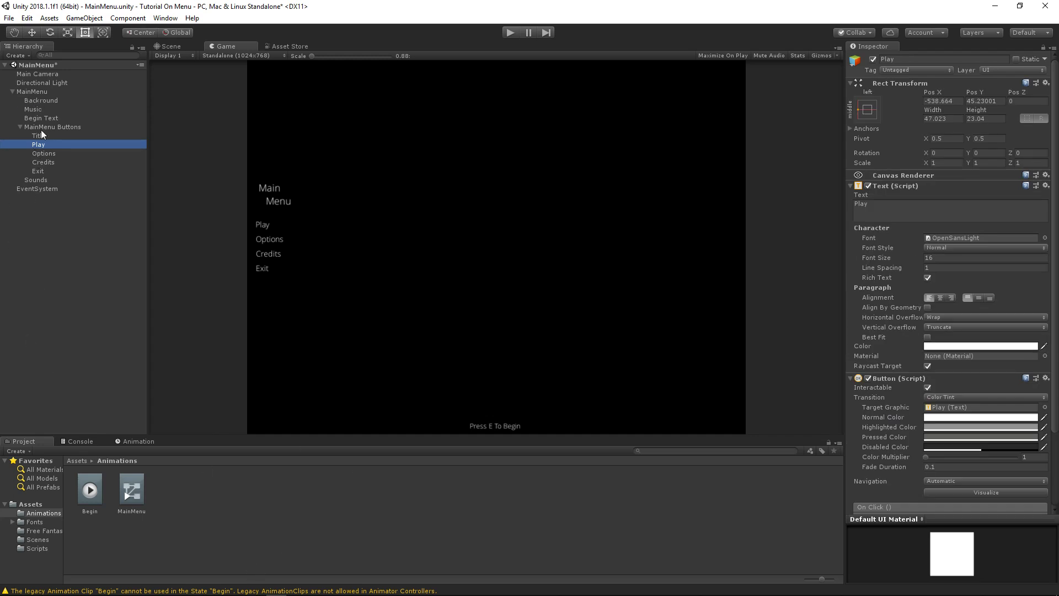
pyautogui.keyDown('shift'); pyautogui.click(44, 173); pyautogui.keyUp('shift')
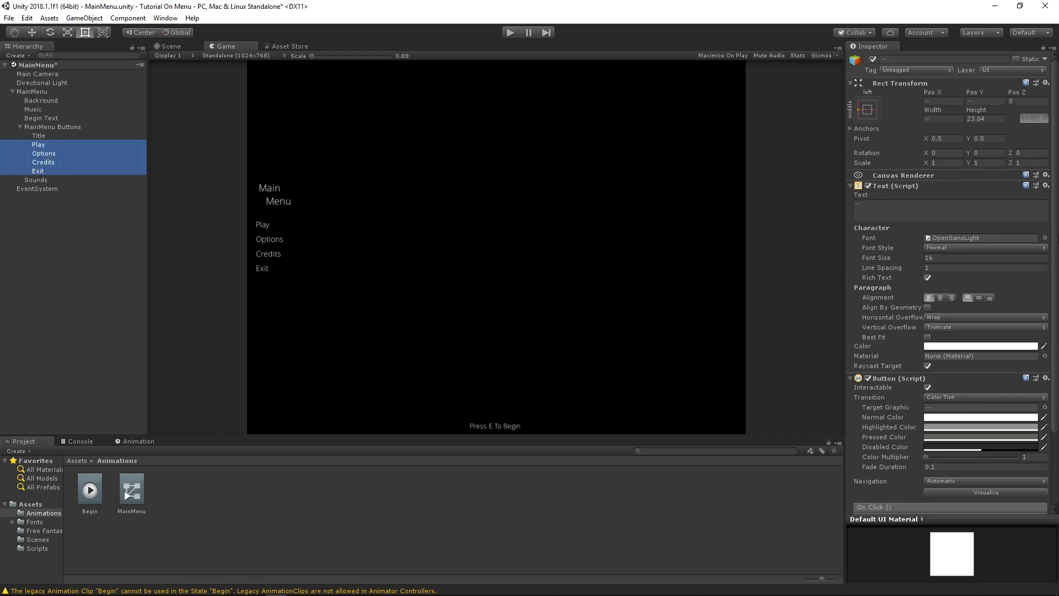
pyautogui.click(938, 346)
pyautogui.moveTo(526, 360); pyautogui.dragTo(291, 375)
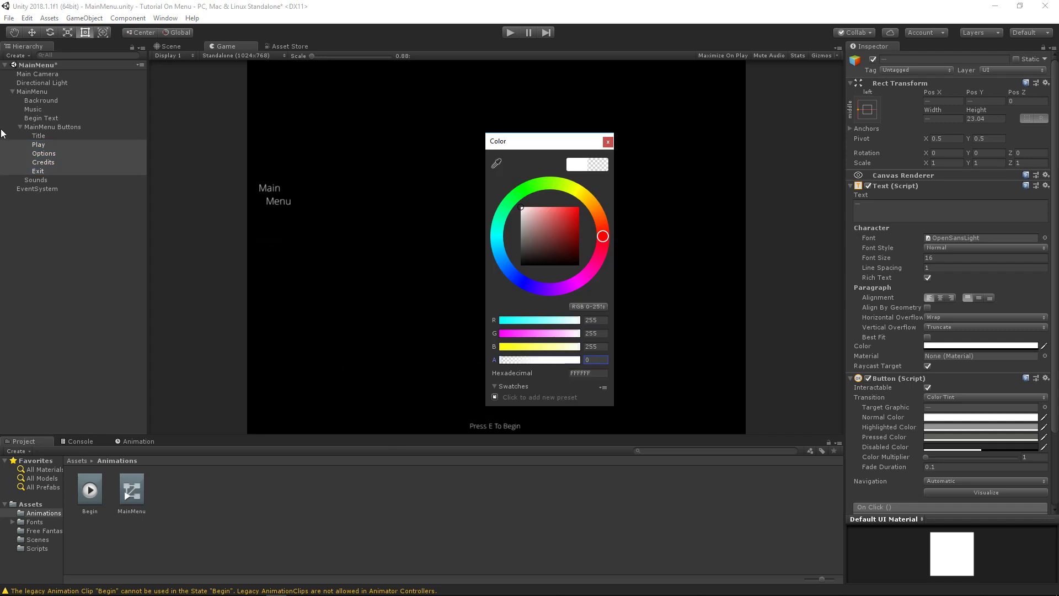
pyautogui.click(36, 137)
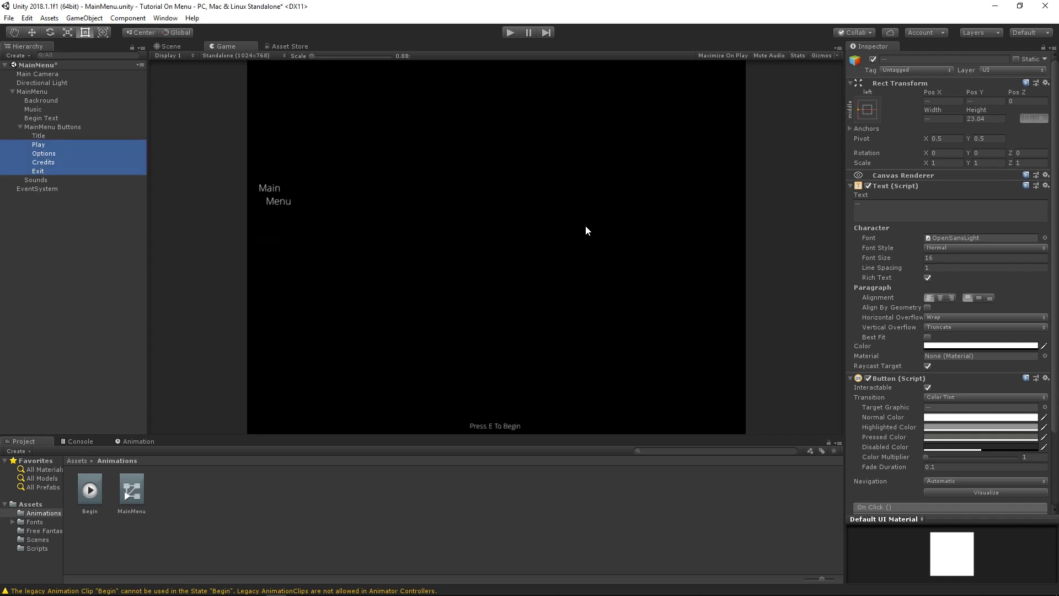
# Set the text colour alpha of the Title to 0.
pyautogui.click(37, 137)
pyautogui.click(971, 346)
pyautogui.moveTo(500, 361); pyautogui.dragTo(152, 332)
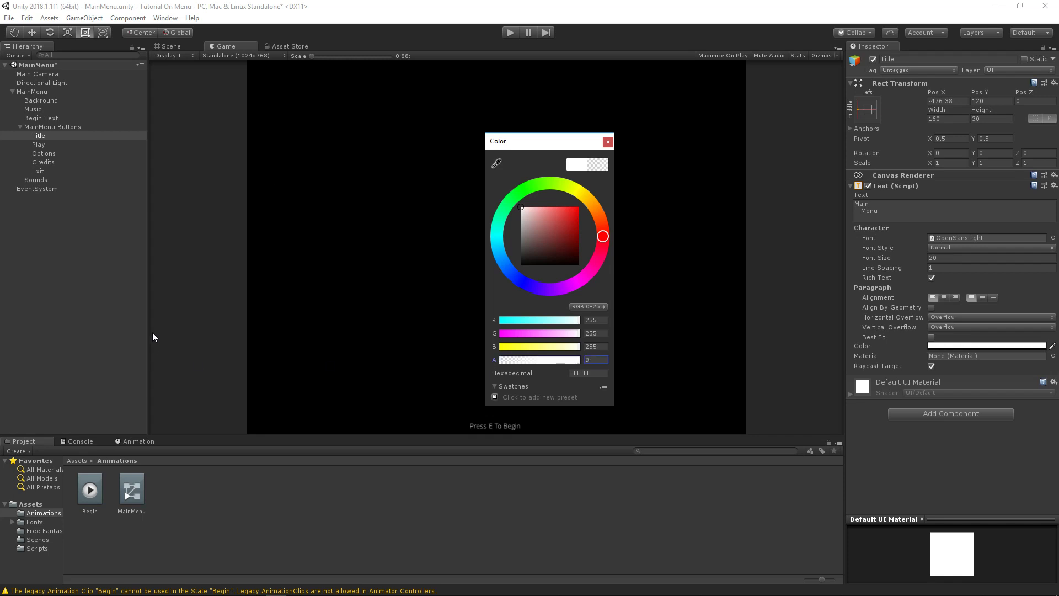
pyautogui.click(271, 502)
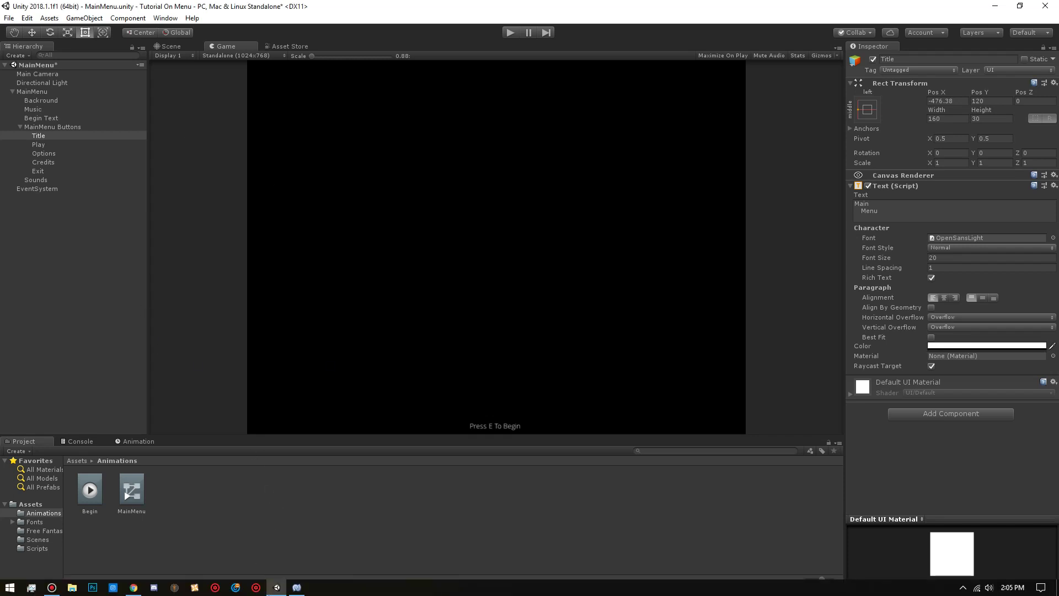
# Switch to MonoDevelop and delete the Start and Update methods with their comments from MainMenu.cs.
pyautogui.click(297, 585)
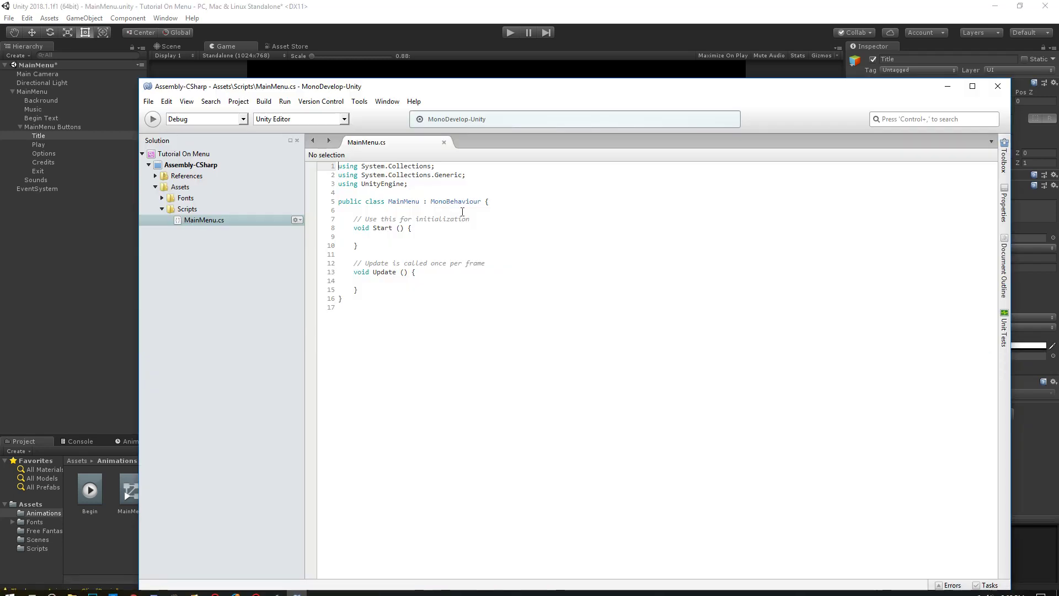
pyautogui.click(407, 299)
pyautogui.click(371, 285)
pyautogui.moveTo(370, 286); pyautogui.dragTo(303, 220)
pyautogui.press('BackSpace')
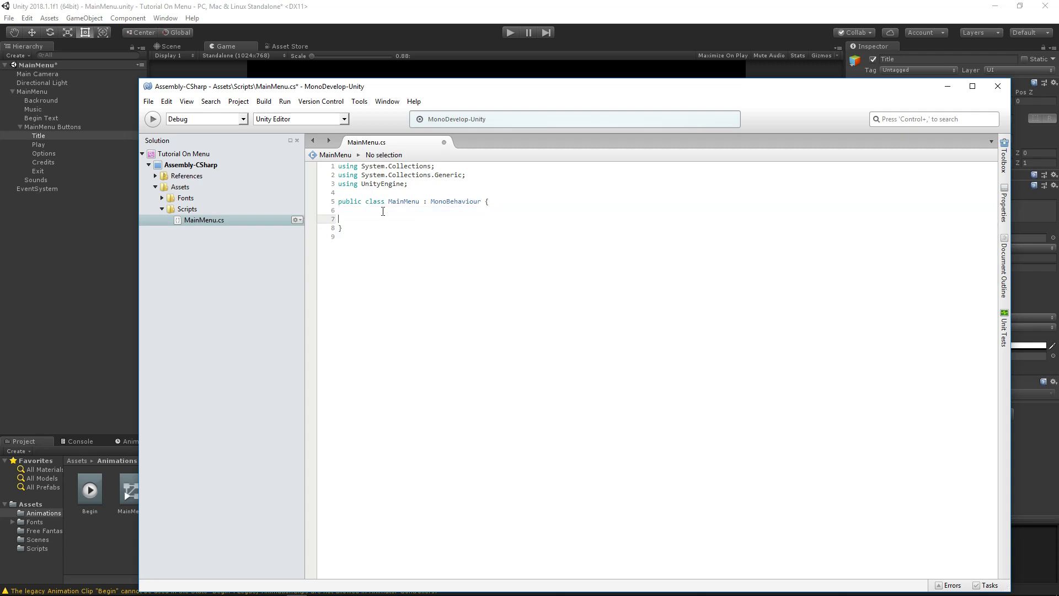
# Add the directive "using UnityEngine.UI;" below the existing using lines.
pyautogui.press('Up')
pyautogui.click(411, 183)
pyautogui.press('Return')
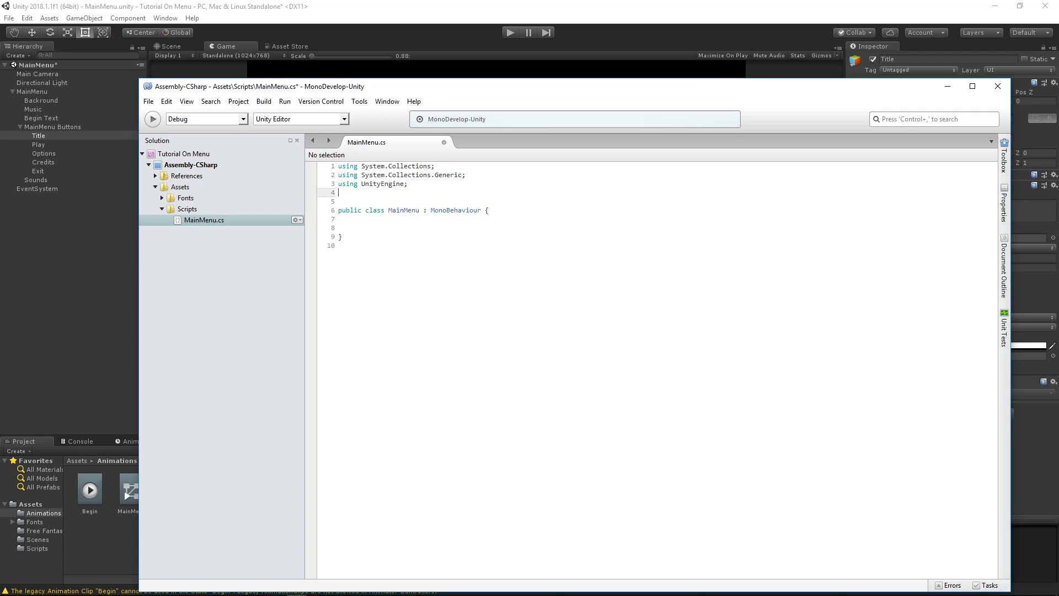
pyautogui.write('using Un')
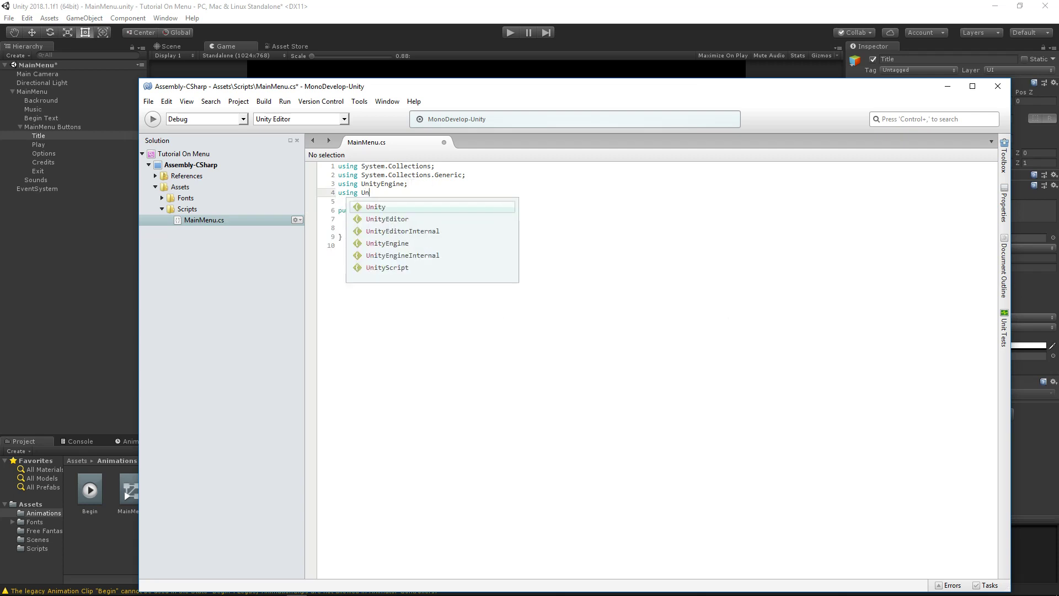
pyautogui.press('Down')
pyautogui.press('Down')
pyautogui.press('Return')
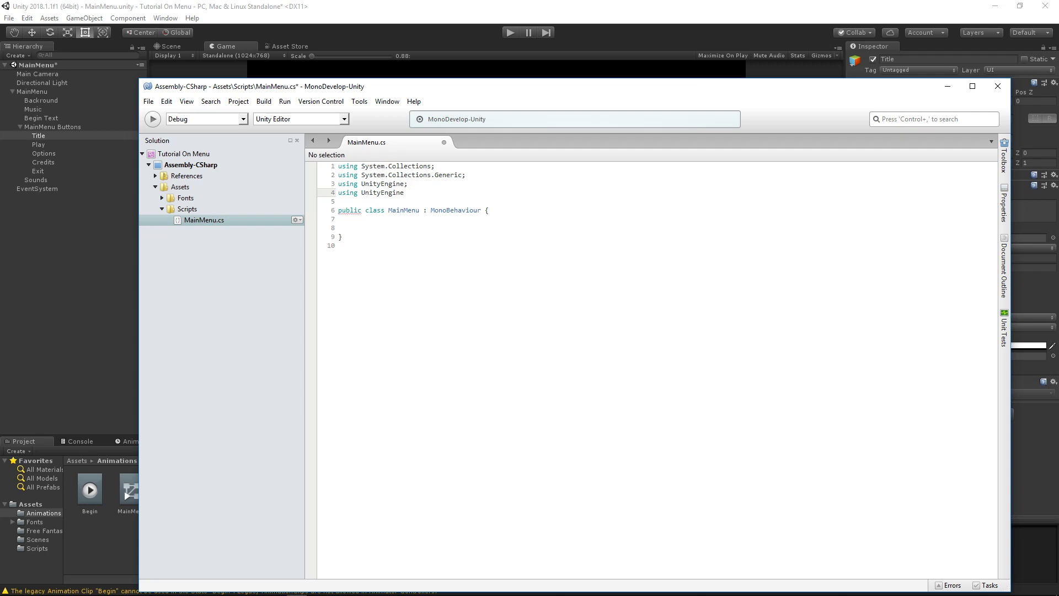
pyautogui.write('.Ui')
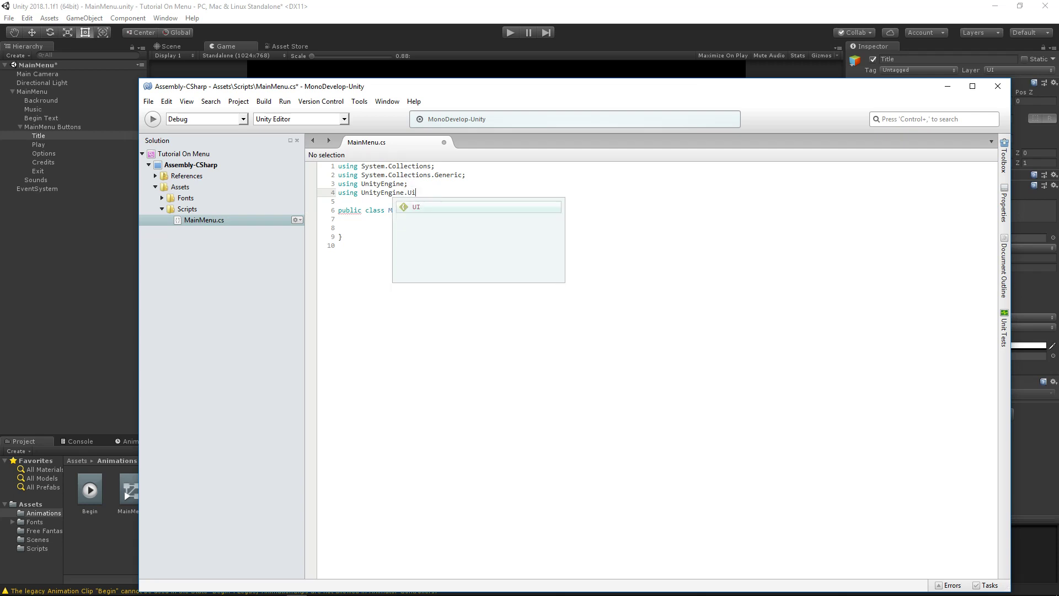
pyautogui.press('BackSpace')
pyautogui.write('I;')
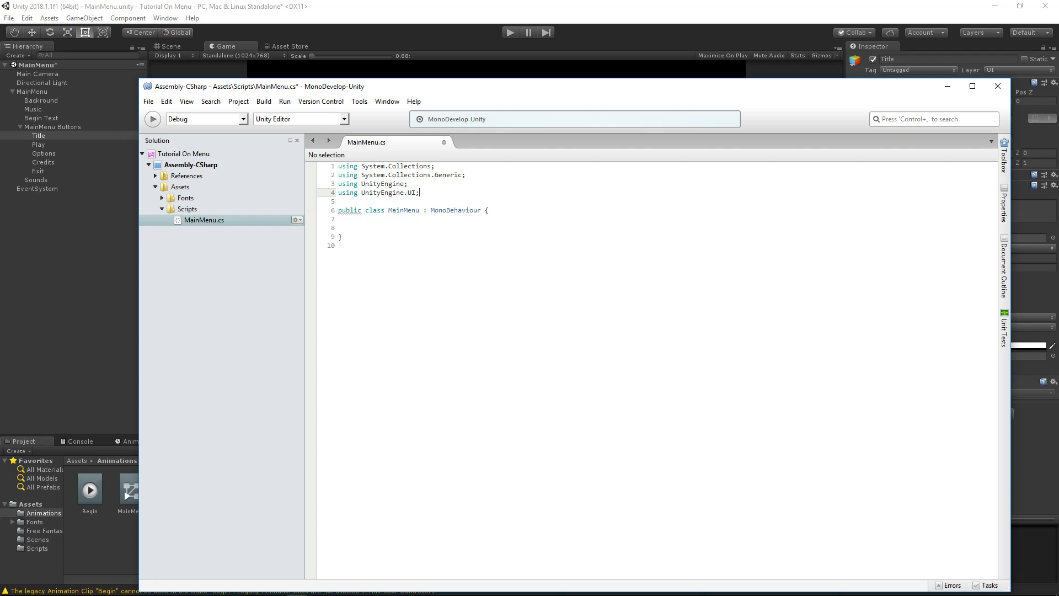
# Add the attribute [Header("Animations")] as the first line inside the MainMenu class.
pyautogui.press('Down')
pyautogui.press('Down')
pyautogui.press('Down')
pyautogui.press('Down')
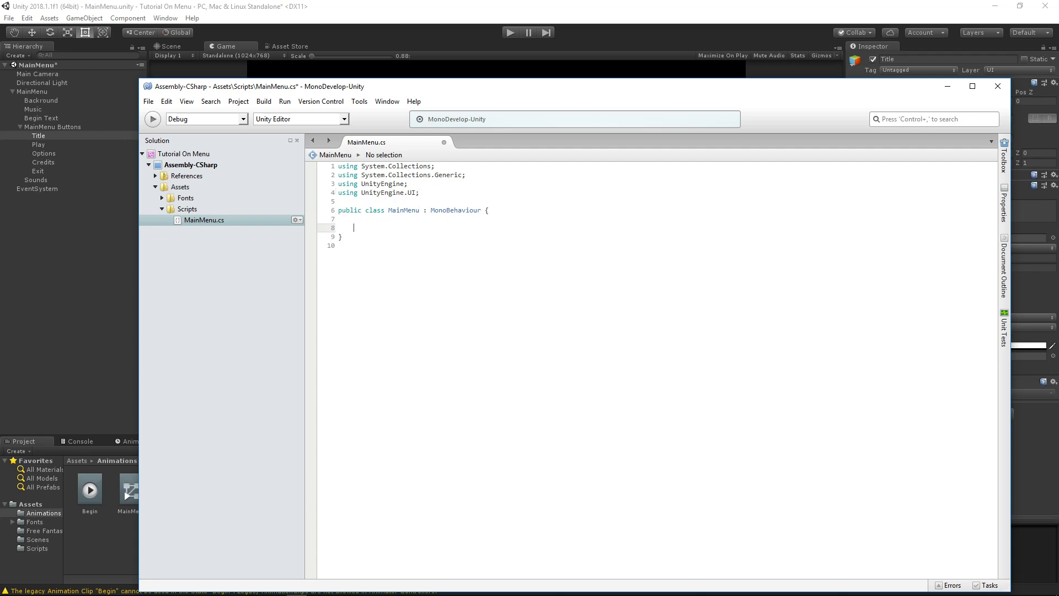
pyautogui.press('Up')
pyautogui.write('[("Animation')
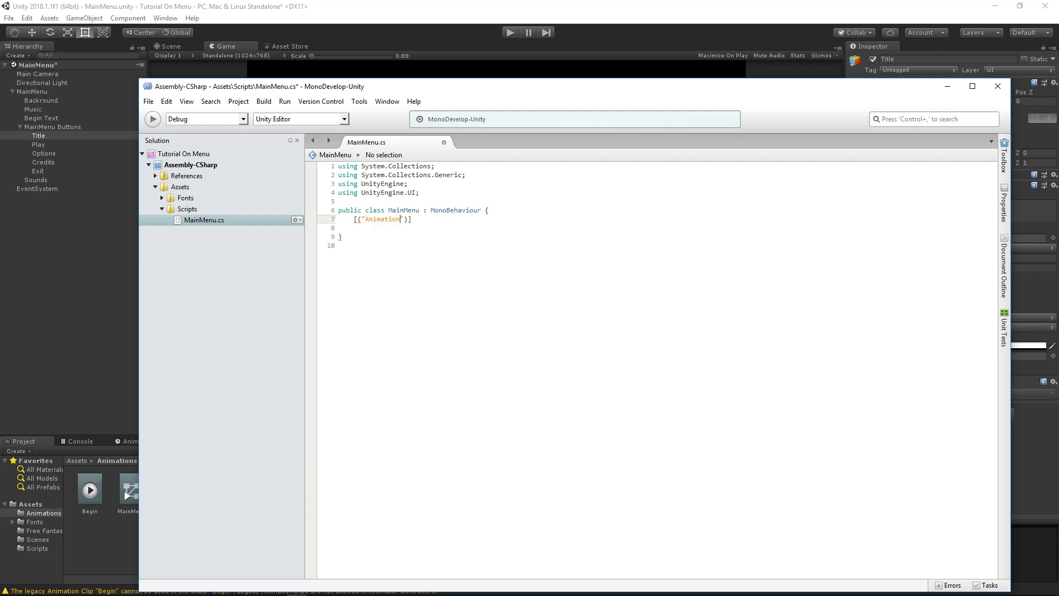
pyautogui.click(357, 219)
pyautogui.write('s')
pyautogui.write('Header')
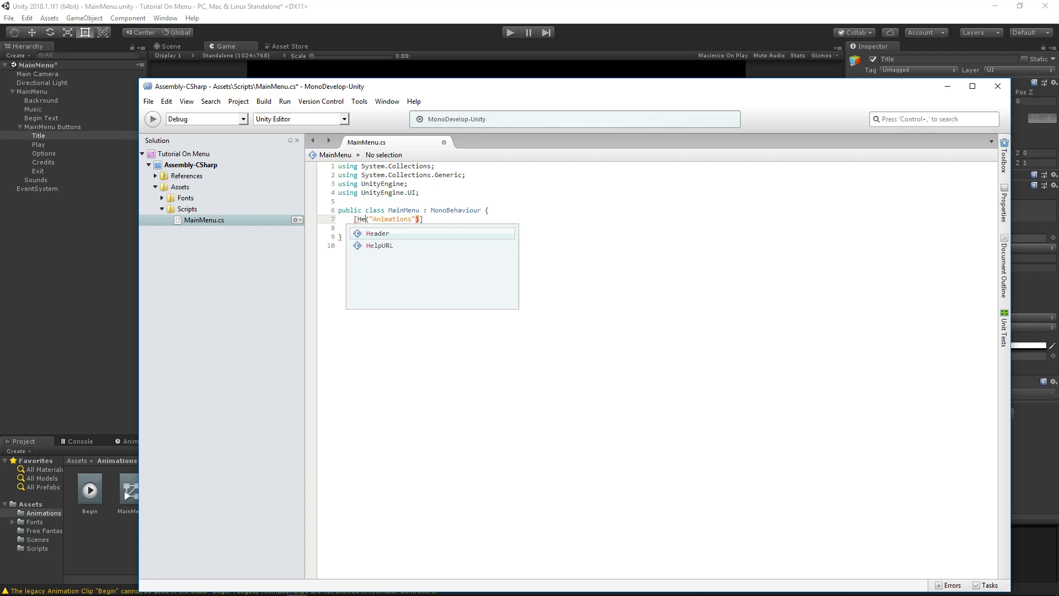
pyautogui.press('Right')
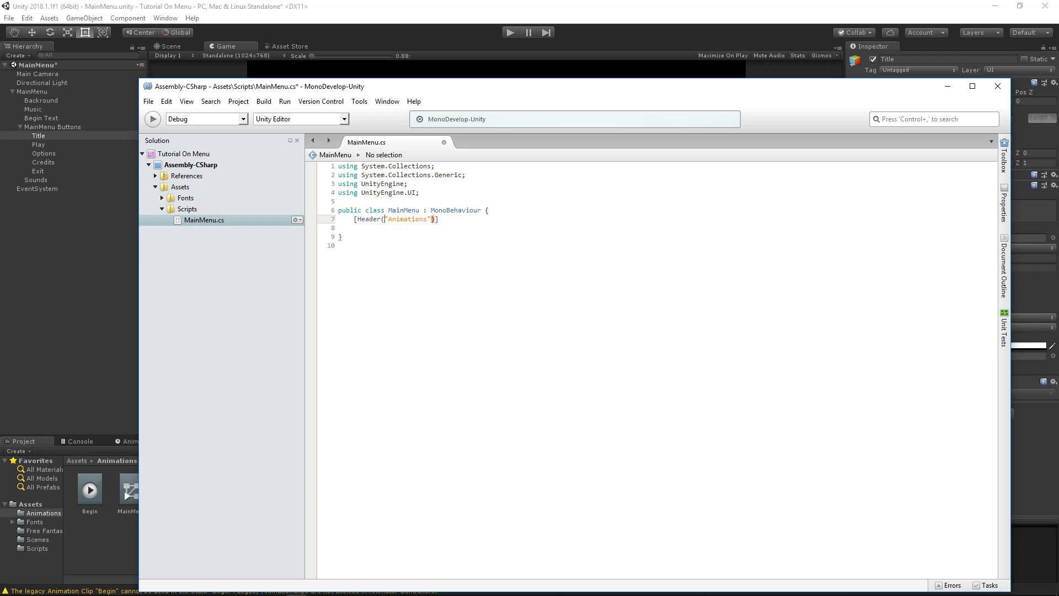
pyautogui.press('Right')
pyautogui.press('Right')
pyautogui.press('Right')
pyautogui.press('Right')
pyautogui.press('Right')
# Add the attribute [Space(1)] under the Animations header and start a new line beneath it.
pyautogui.press('Return')
pyautogui.write('[Space')
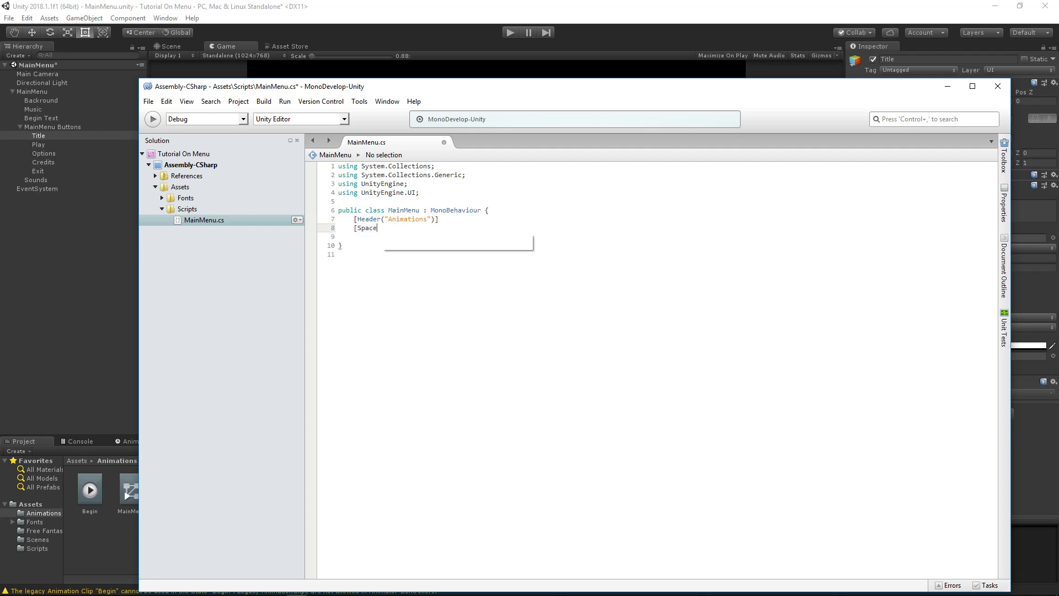
pyautogui.write('(1)]')
pyautogui.press('Return')
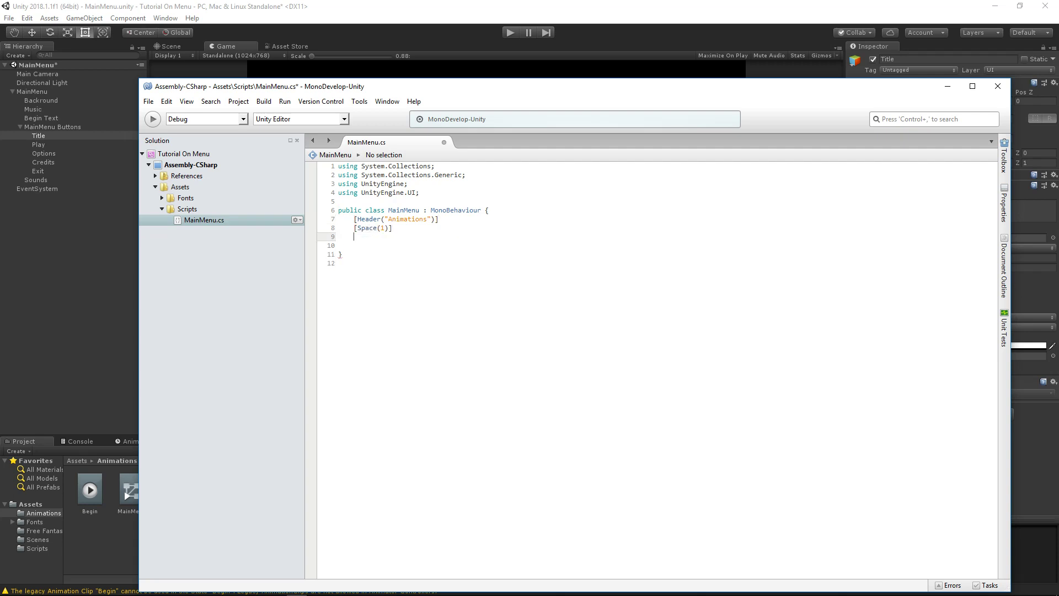
# Declare the field "public Animation BeginAnim;" under the Animations attributes and save the script.
pyautogui.write('public Ani')
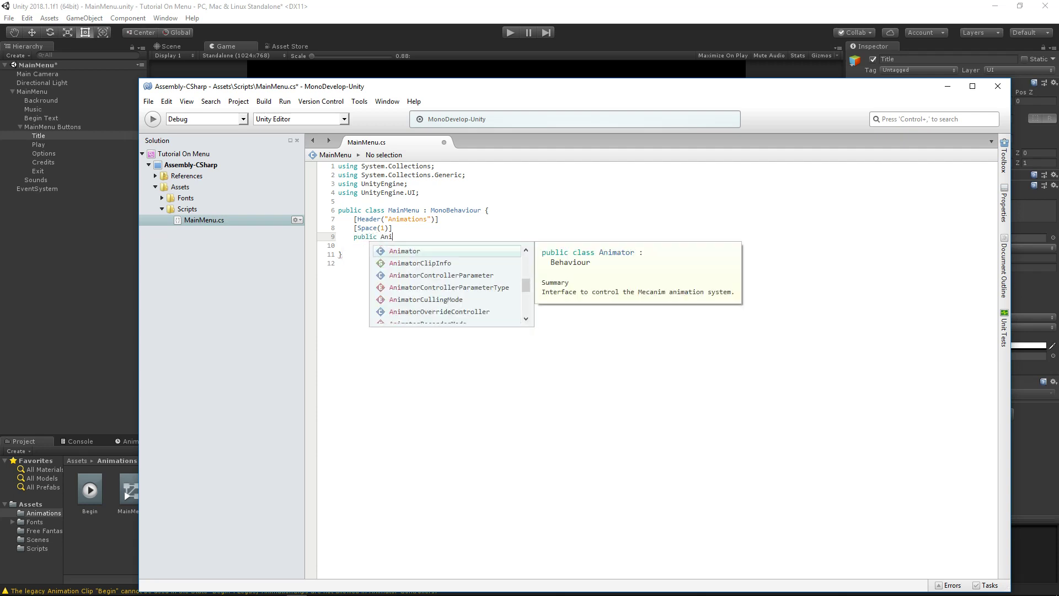
pyautogui.write('mation')
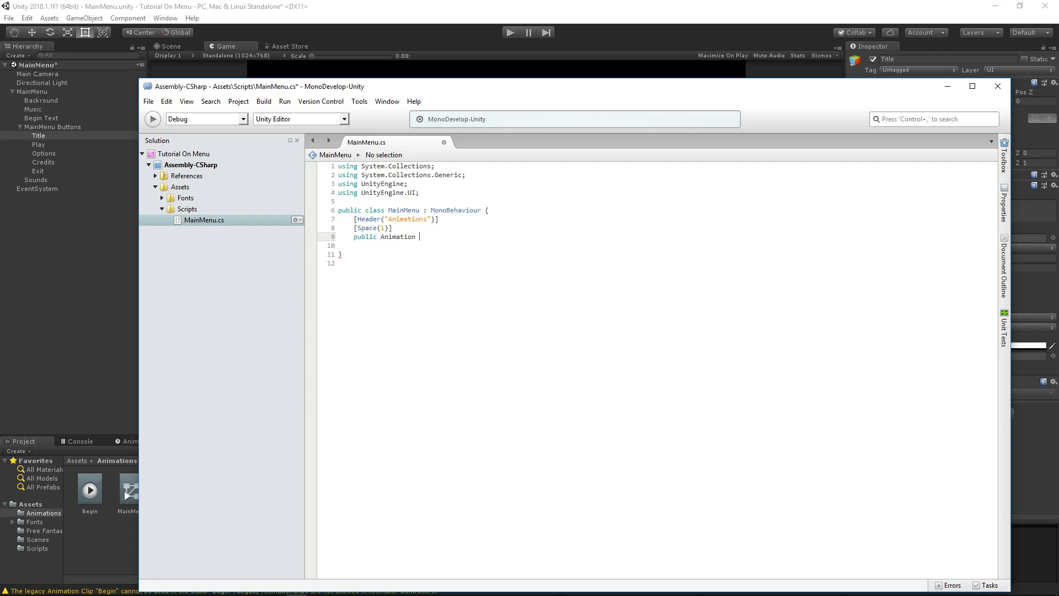
pyautogui.write(' Begina')
pyautogui.press('BackSpace')
pyautogui.write('Anim;')
pyautogui.hotkey('ctrl', 's')
# Switch to Unity and assign the MainMenu object to the Begin Anim field of its Main Menu script component.
pyautogui.click(126, 260)
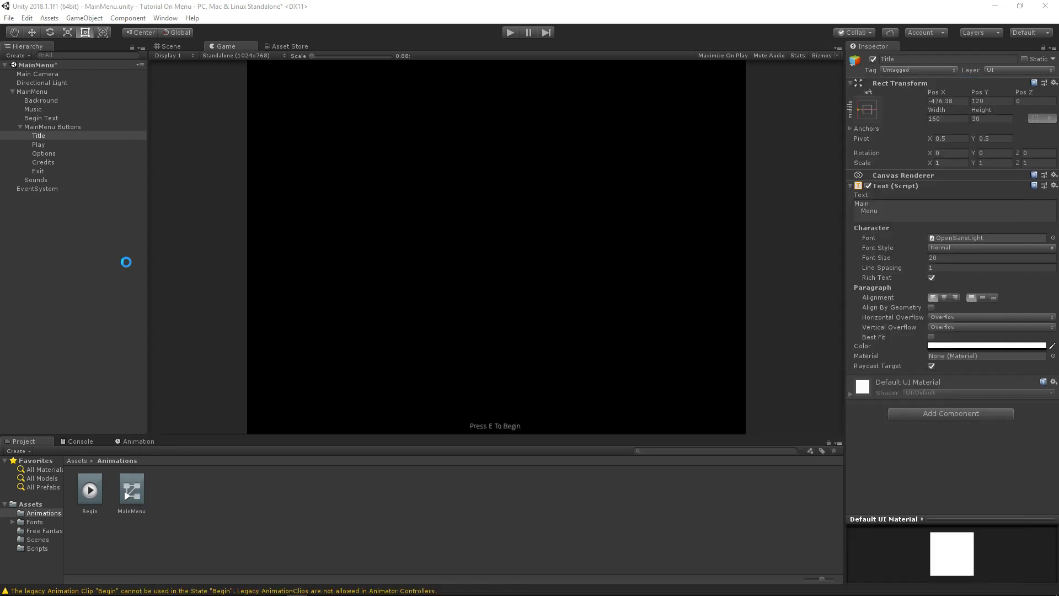
pyautogui.click(42, 91)
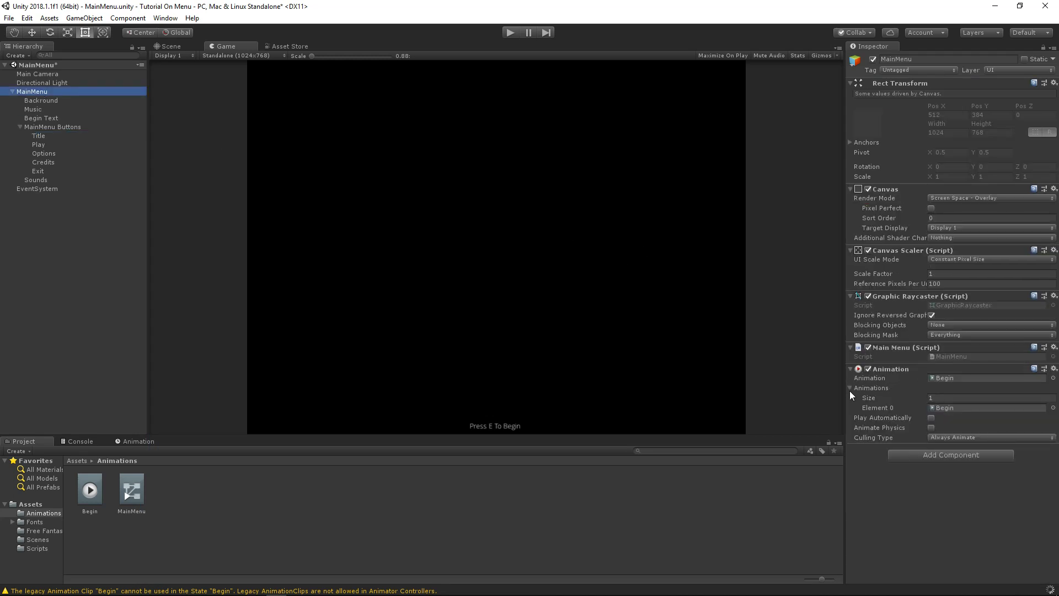
pyautogui.click(937, 357)
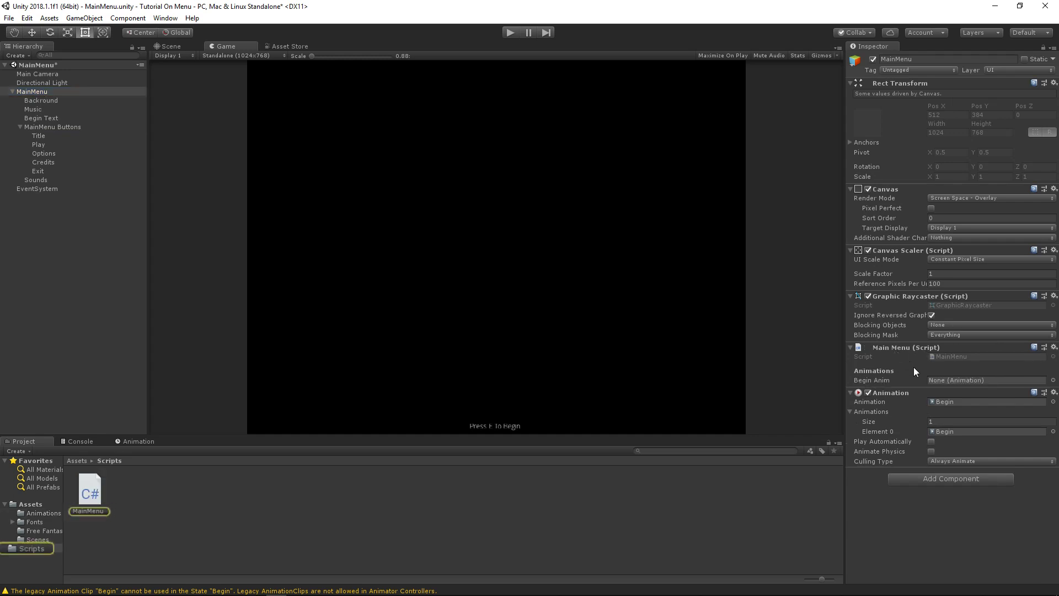
pyautogui.click(850, 411)
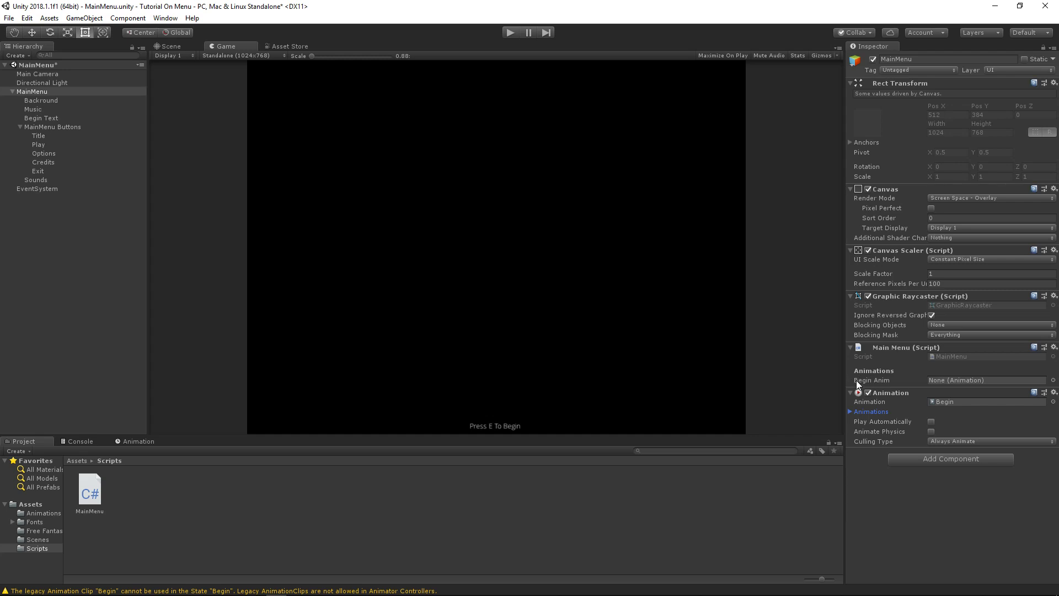
pyautogui.moveTo(31, 92); pyautogui.dragTo(942, 383)
# Switch to MonoDevelop and add the attribute [Header("Sounds")] on a new line below the BeginAnim field.
pyautogui.click(296, 587)
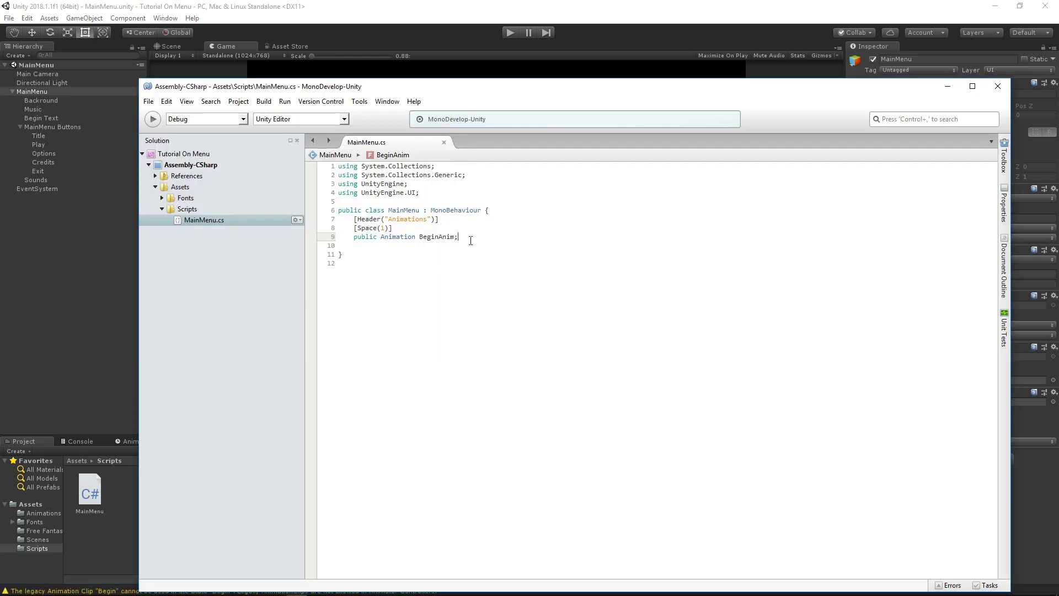
pyautogui.press('Return')
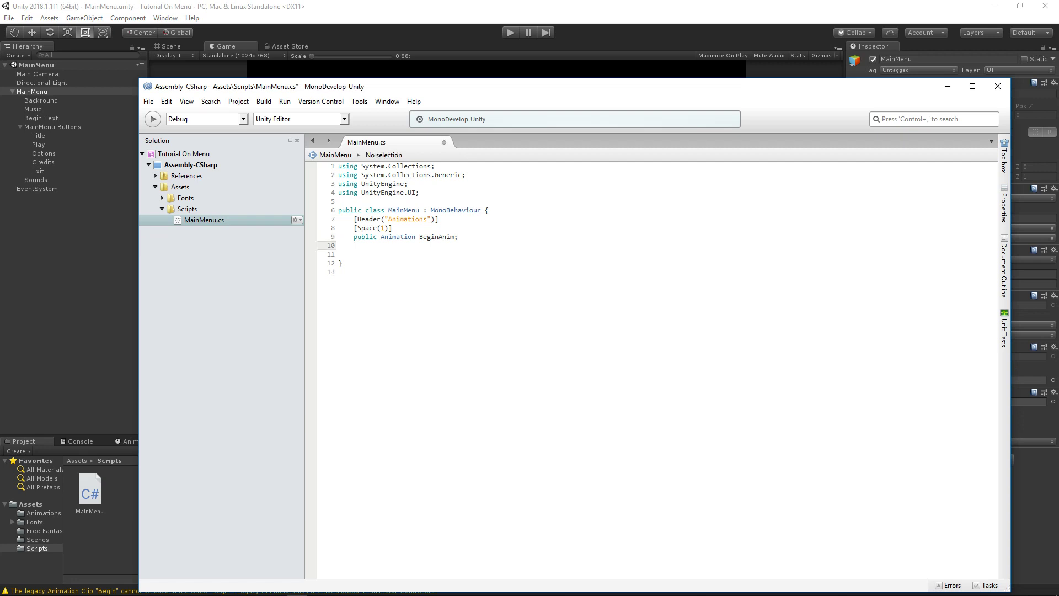
pyautogui.write('[("Sounds')
pyautogui.click(356, 246)
pyautogui.write('Header')
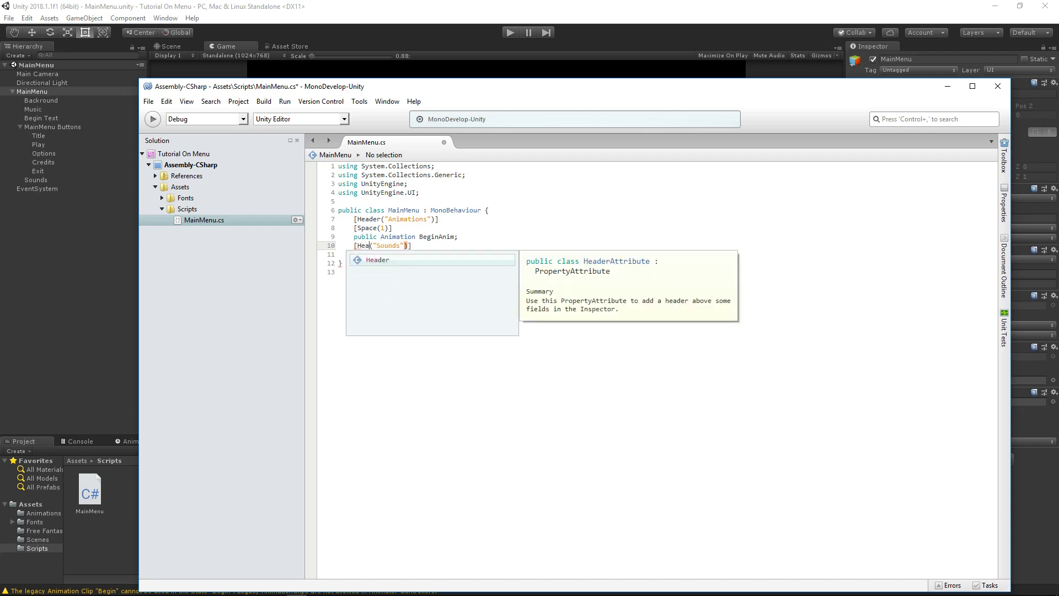
pyautogui.press('Escape')
pyautogui.press('End')
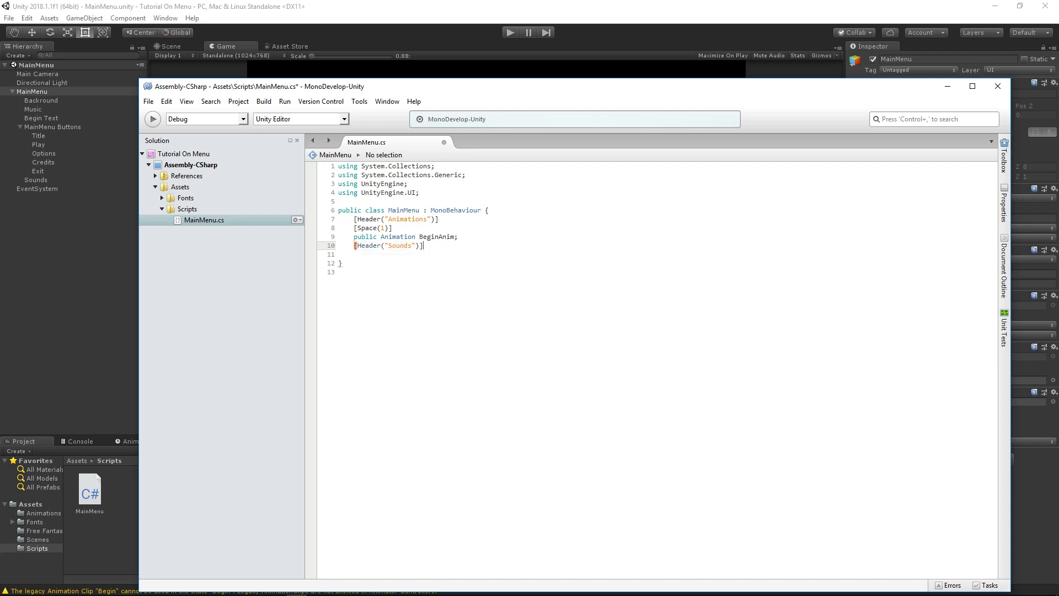
# Add the attribute [Space(1)] under the Sounds header.
pyautogui.press('Return')
pyautogui.write('[Sp')
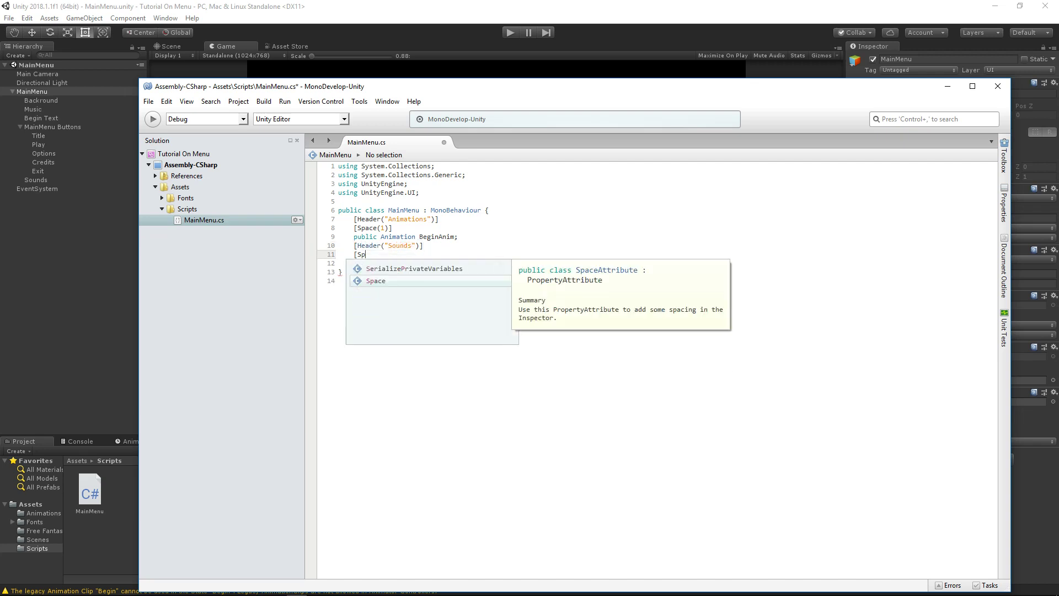
pyautogui.write('ace(0')
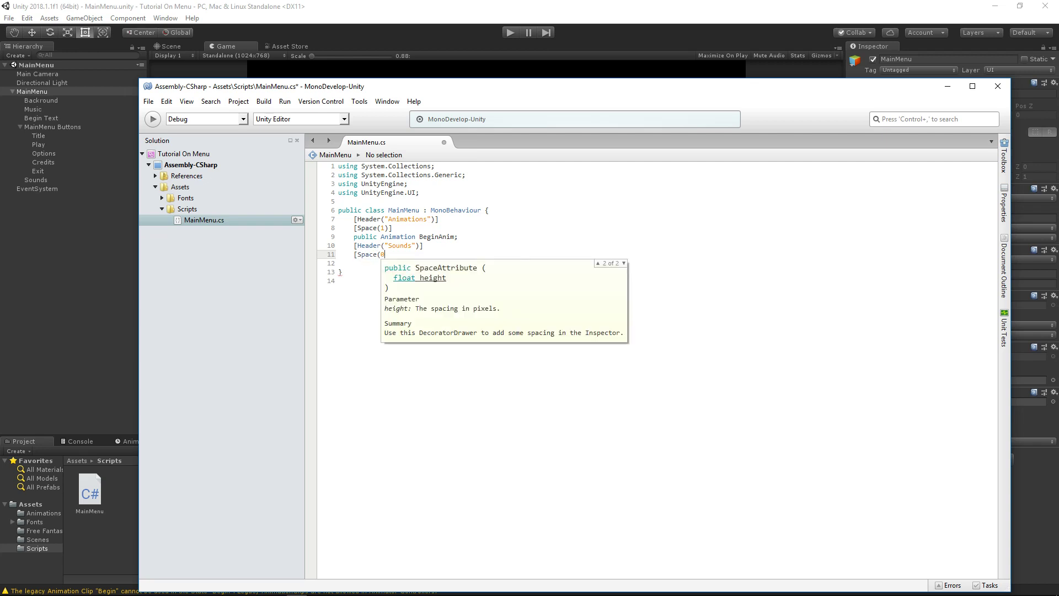
pyautogui.press('BackSpace')
pyautogui.write('1)')
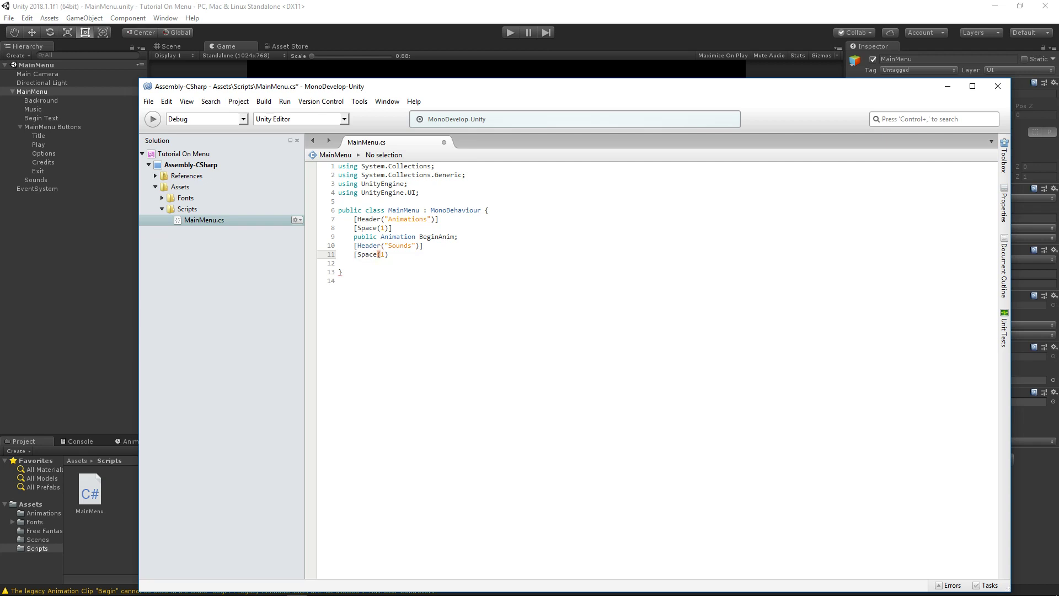
pyautogui.write('];')
pyautogui.press('BackSpace')
# Declare the field "public AudioSource Music;" under the Sounds attributes.
pyautogui.press('Return')
pyautogui.write('public Au')
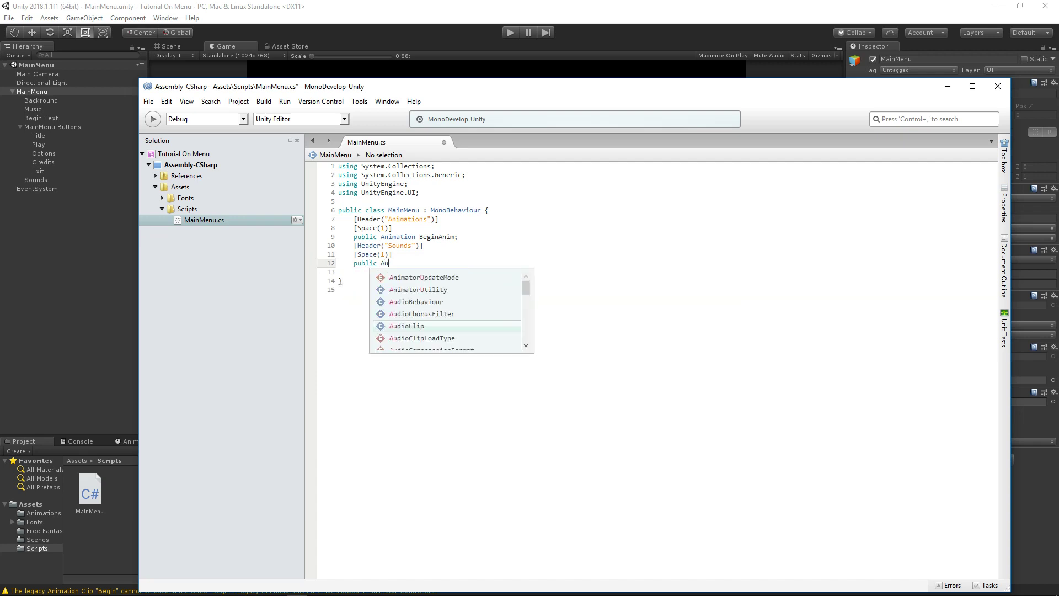
pyautogui.write('dioS')
pyautogui.press('Return')
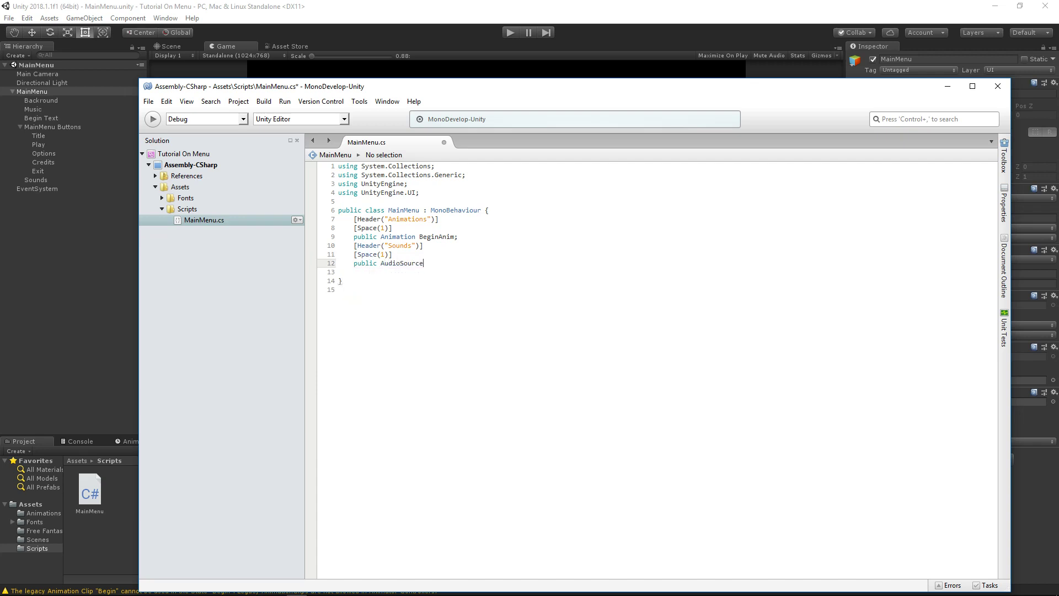
pyautogui.write('Music;')
pyautogui.press('Return')
pyautogui.write('[ublic')
pyautogui.hotkey('shift', 'Home')
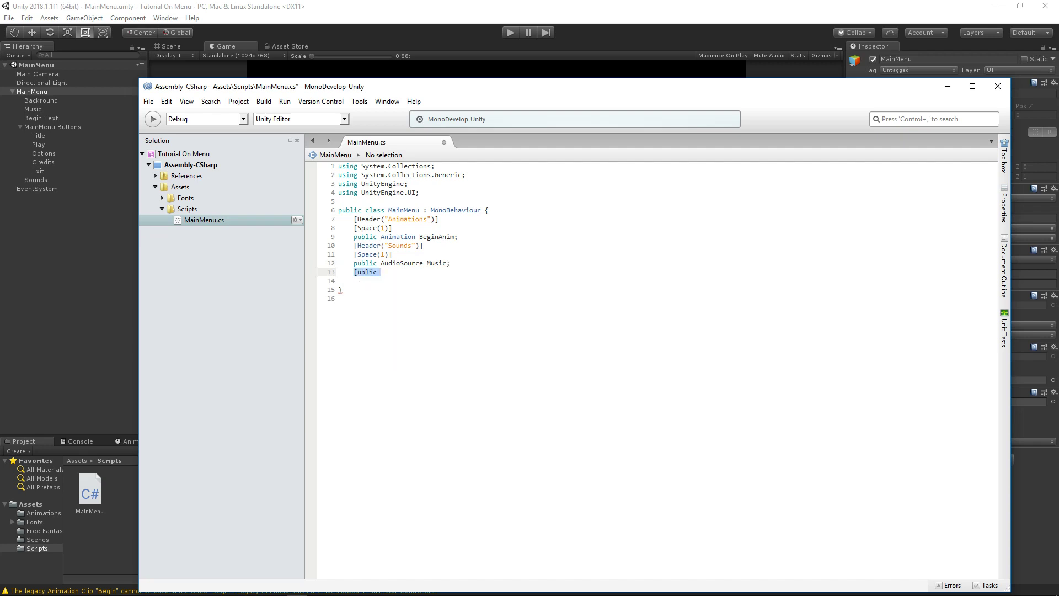
pyautogui.write('public aud')
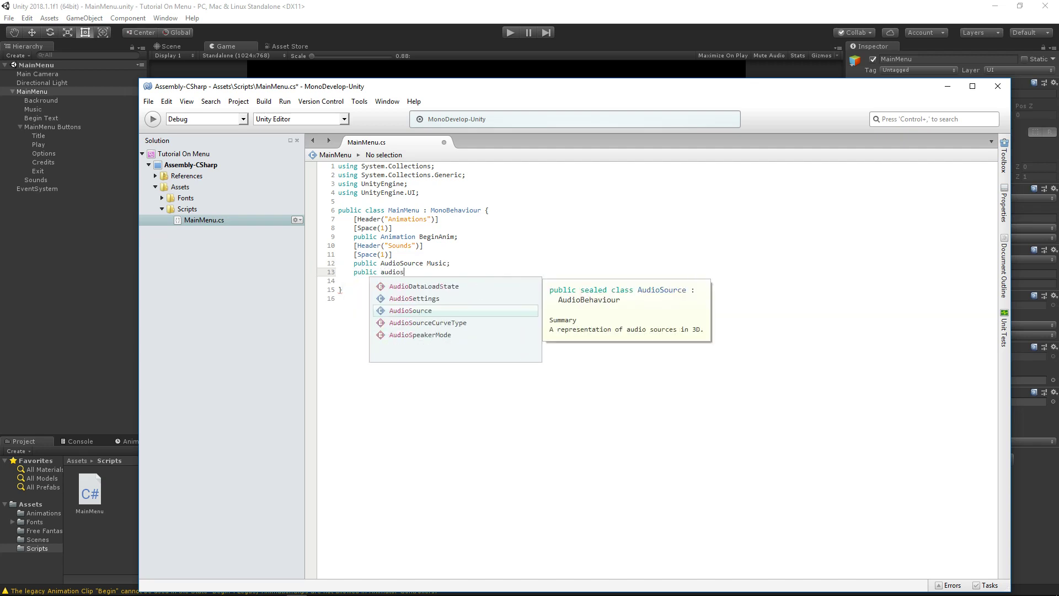
pyautogui.write('ioc')
pyautogui.press('Return')
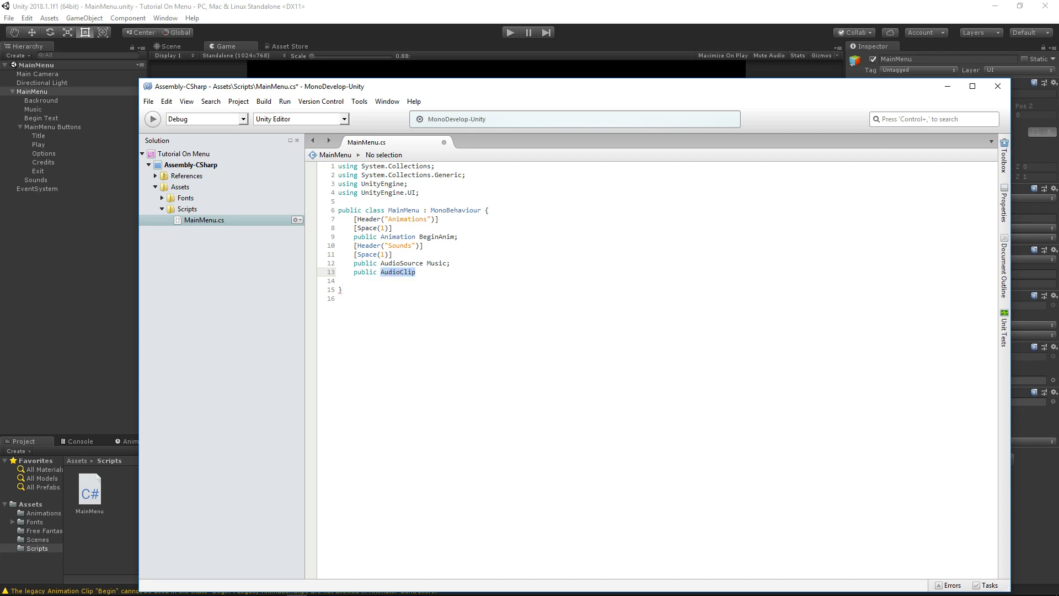
pyautogui.hotkey('ctrl', 'BackSpace')
pyautogui.hotkey('ctrl', 'BackSpace')
pyautogui.hotkey('ctrl', 'BackSpace')
pyautogui.hotkey('ctrl', 'BackSpace')
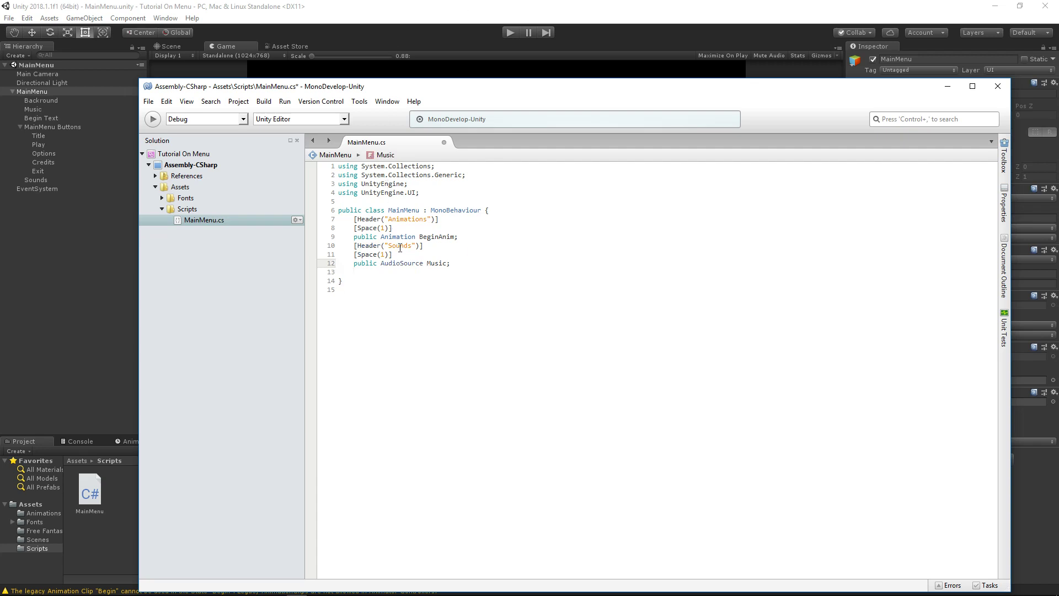
# Leave two blank lines below the Music field and begin a method declaration with the keyword void.
pyautogui.moveTo(396, 255)
pyautogui.mouseDown()
pyautogui.moveTo(366, 253)
pyautogui.moveTo(396, 254)
pyautogui.mouseUp()
pyautogui.click(439, 264)
pyautogui.click(477, 264)
pyautogui.press('Return')
pyautogui.press('Return')
pyautogui.press('Return')
pyautogui.write('void')
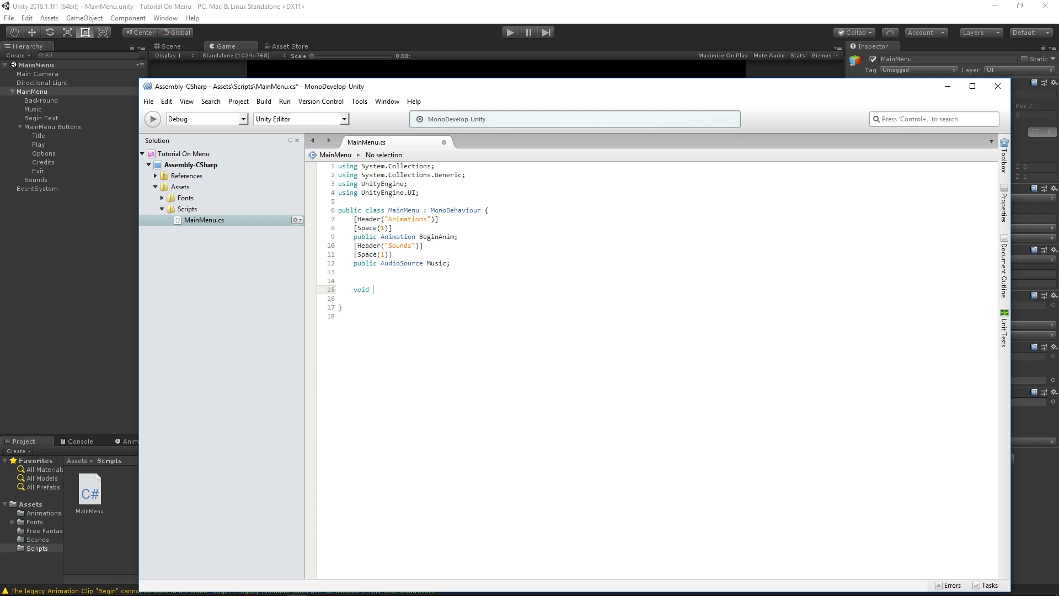
# Copy the Sounds header and Space(1) attributes below the Music field and rename the copied header to "Booleans".
pyautogui.click(457, 261)
pyautogui.moveTo(393, 254); pyautogui.dragTo(355, 248)
pyautogui.hotkey('ctrl', 'c')
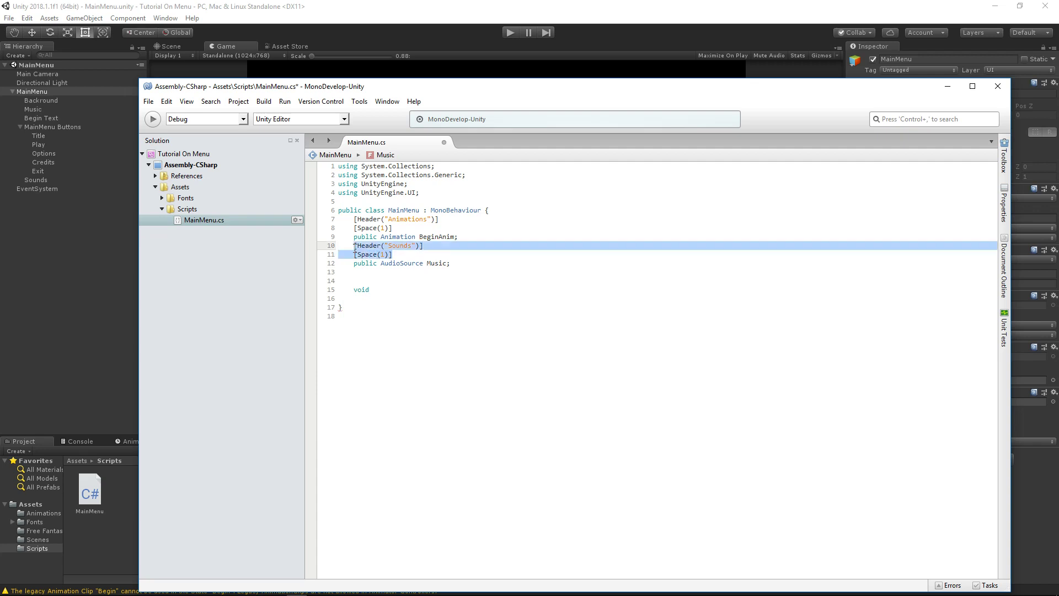
pyautogui.click(455, 264)
pyautogui.press('Return')
pyautogui.hotkey('ctrl', 'v')
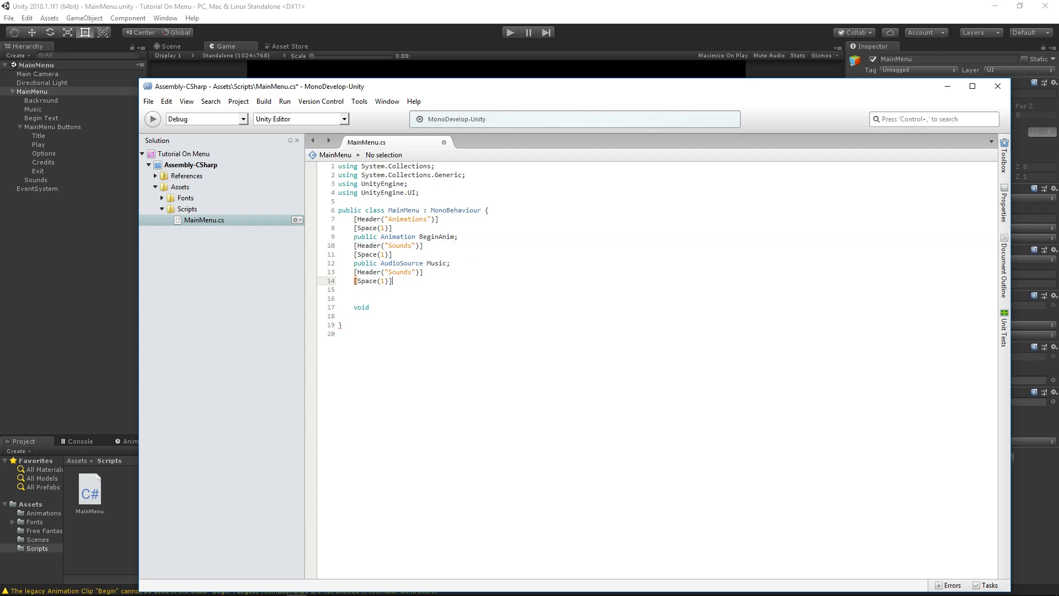
pyautogui.doubleClick(399, 272)
pyautogui.write('Booleans')
# Declare the field "public bool PressE;" under the Booleans attributes.
pyautogui.click(395, 281)
pyautogui.press('Return')
pyautogui.write('publ')
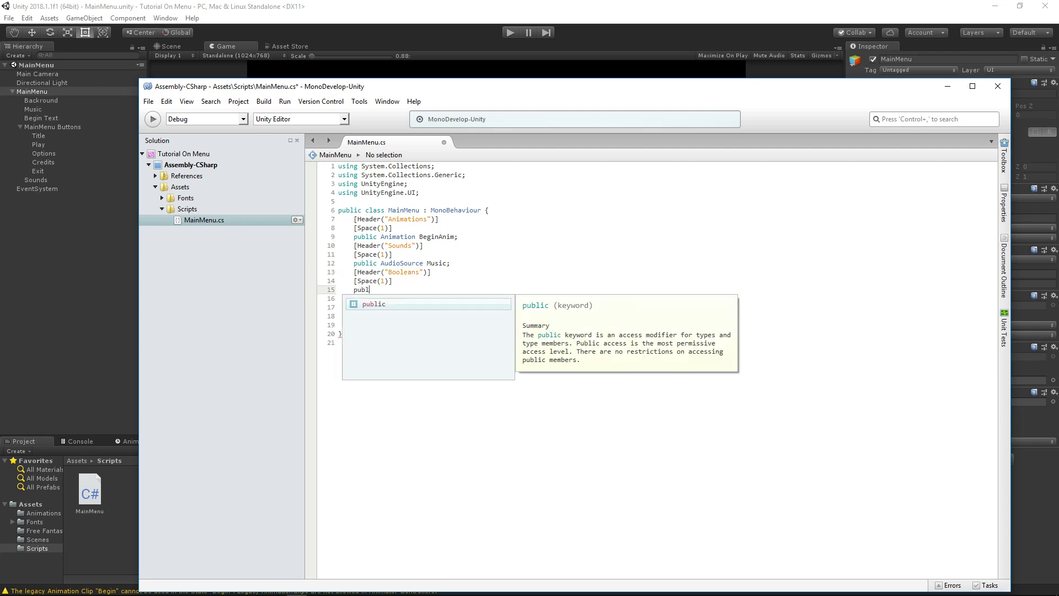
pyautogui.write('ic bool ')
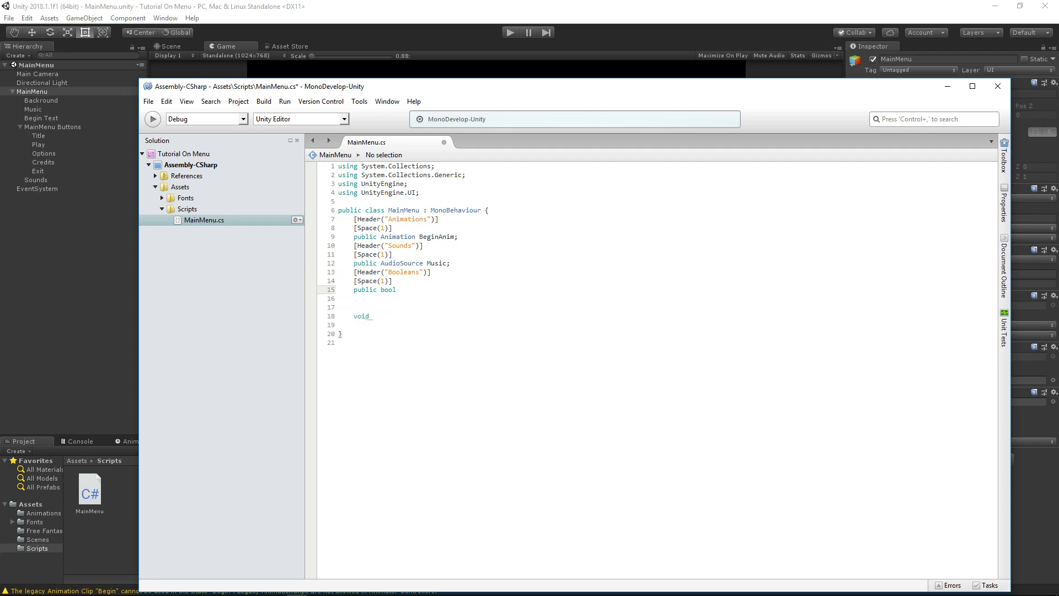
pyautogui.write('BeginText;')
pyautogui.press('Down')
pyautogui.press('Down')
pyautogui.click(435, 289)
pyautogui.write('IsOn')
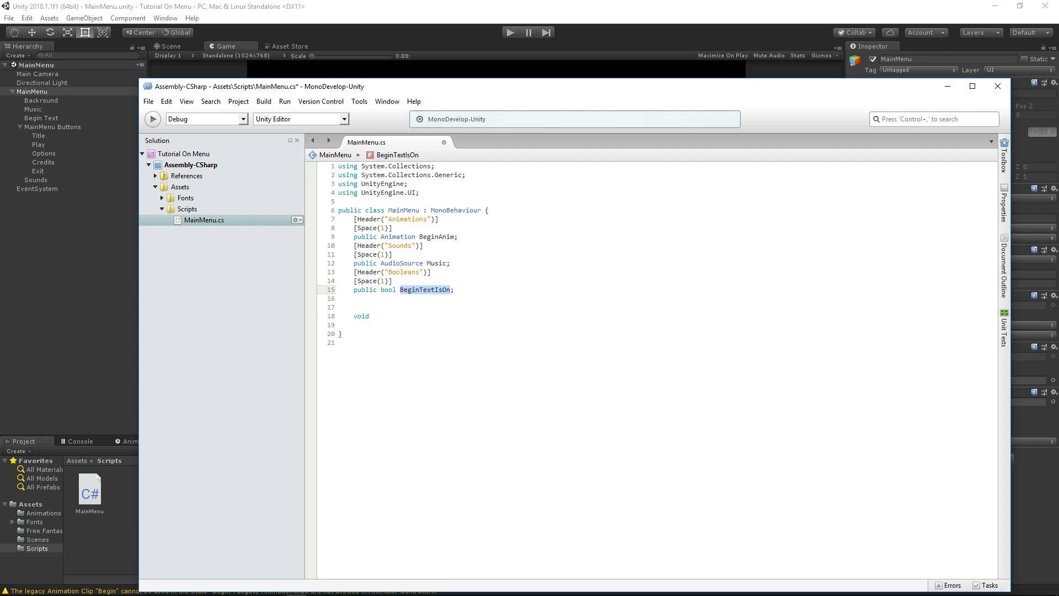
pyautogui.write('PressedE')
pyautogui.press('BackSpace')
pyautogui.press('BackSpace')
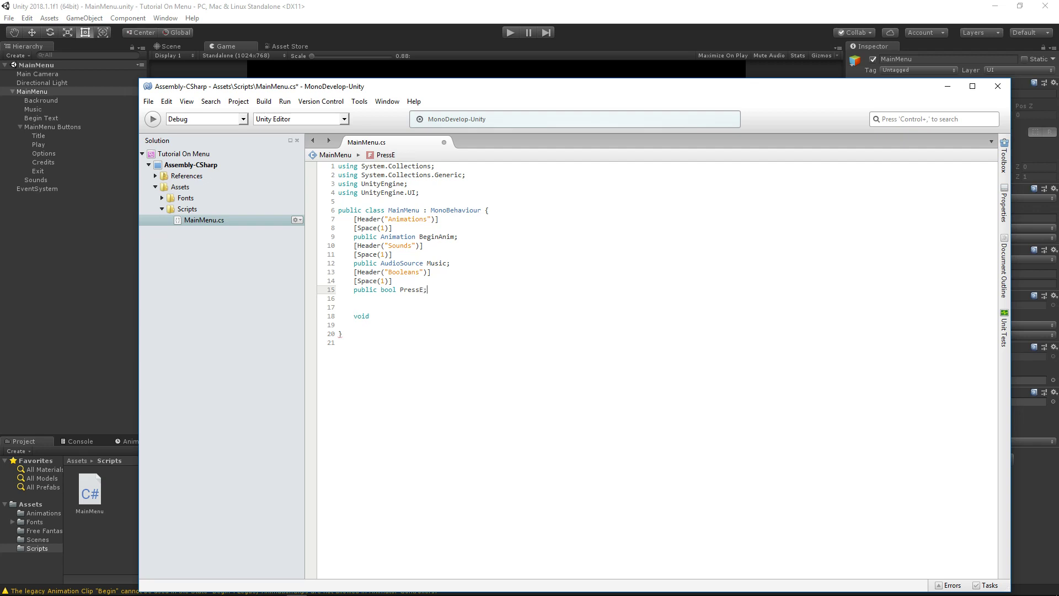
# Complete the void declaration as an empty public method, "public void EPressed() { }".
pyautogui.press('Down')
pyautogui.press('Down')
pyautogui.press('Down')
pyautogui.write('PressE')
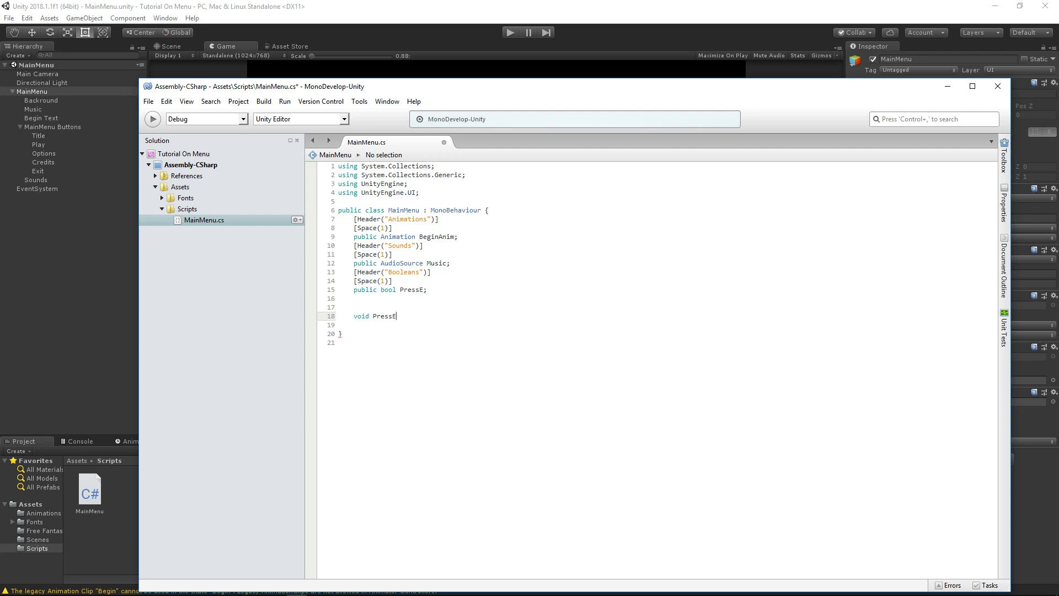
pyautogui.hotkey('ctrl', 'shift', 'Left')
pyautogui.write('EPresserd')
pyautogui.press('BackSpace')
pyautogui.press('BackSpace')
pyautogui.write('d() {')
pyautogui.press('Return')
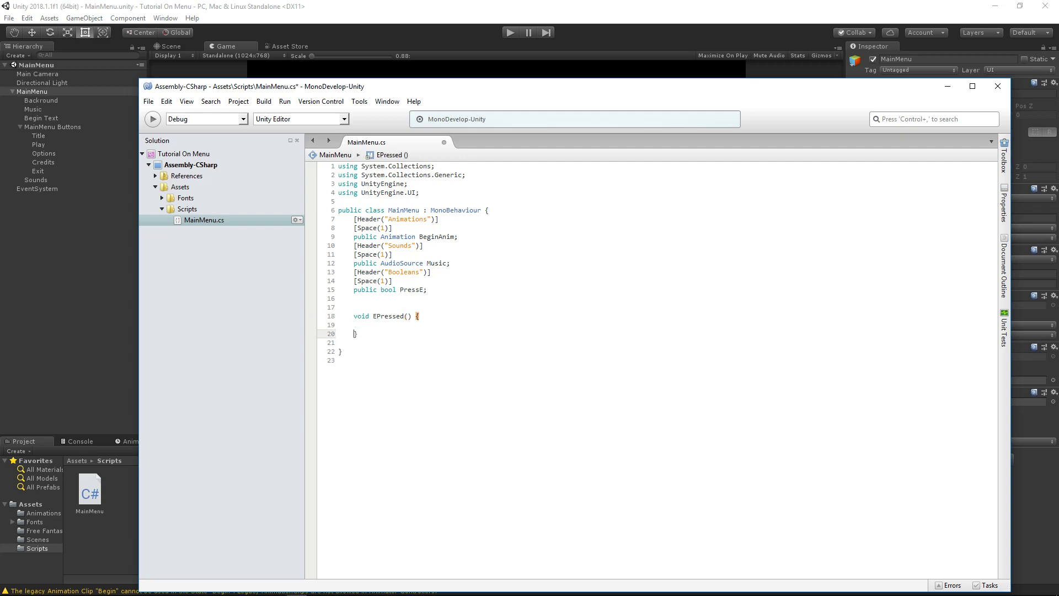
pyautogui.press('Return')
pyautogui.press('Up')
pyautogui.write('public')
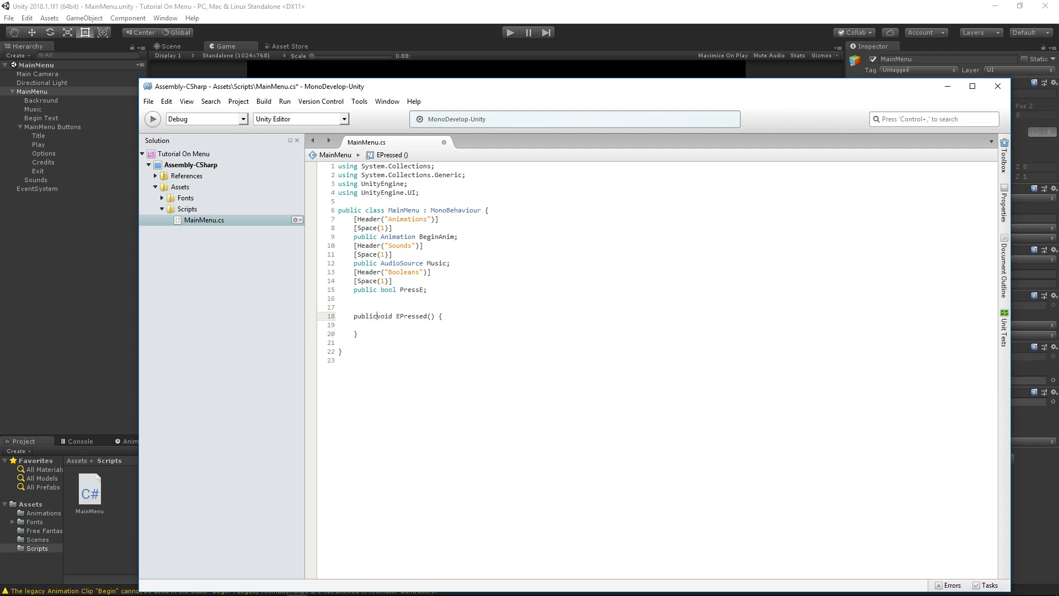
# Add an empty method "void Start() { }" directly below the EPressed method.
pyautogui.click(359, 334)
pyautogui.press('Return')
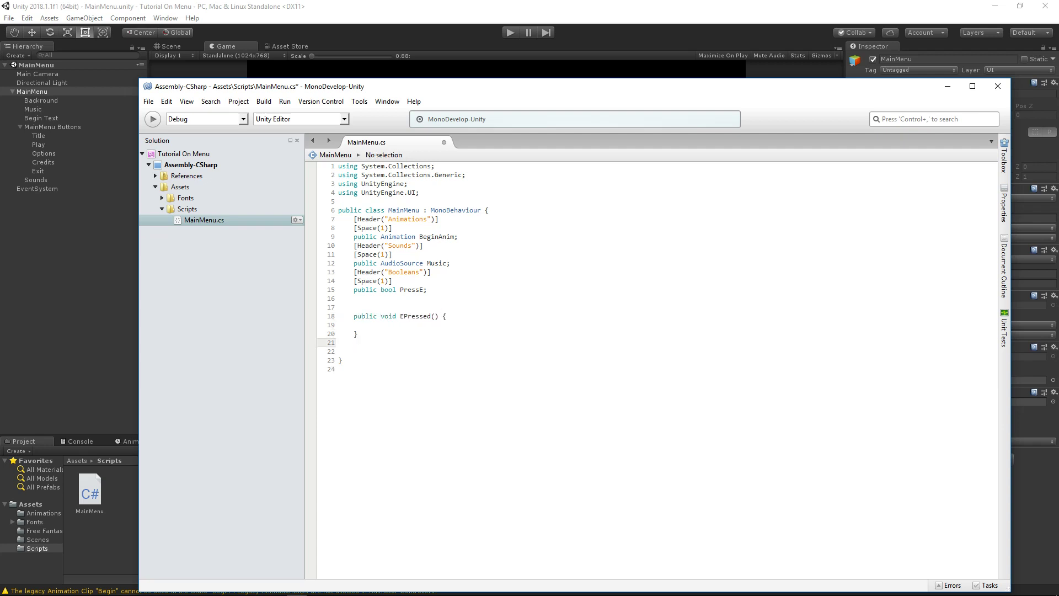
pyautogui.write('void Stare')
pyautogui.write('()')
pyautogui.press('BackSpace')
pyautogui.press('BackSpace')
pyautogui.press('BackSpace')
pyautogui.write('() {')
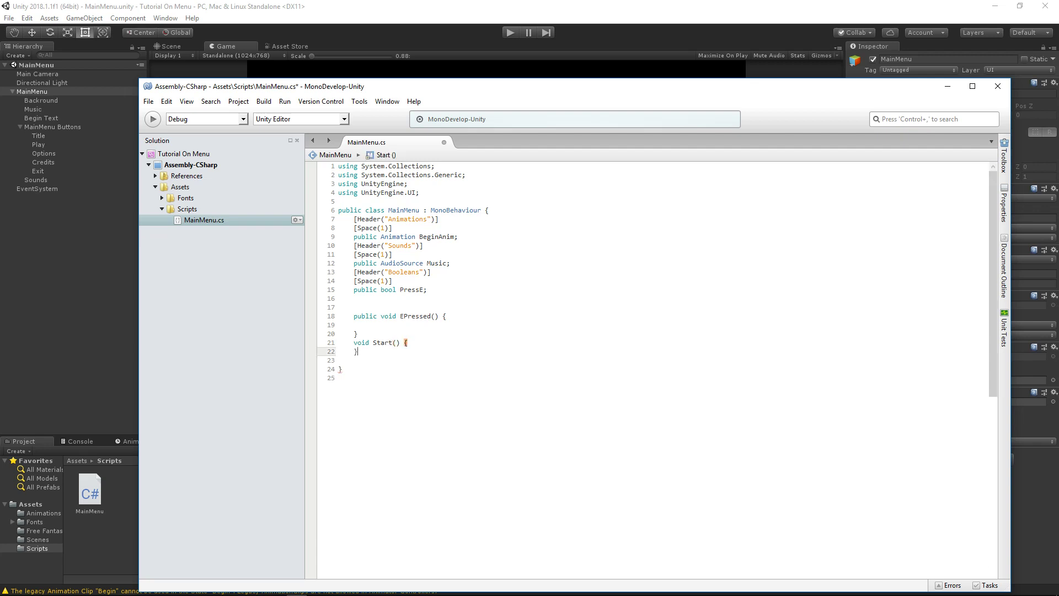
pyautogui.press('Return')
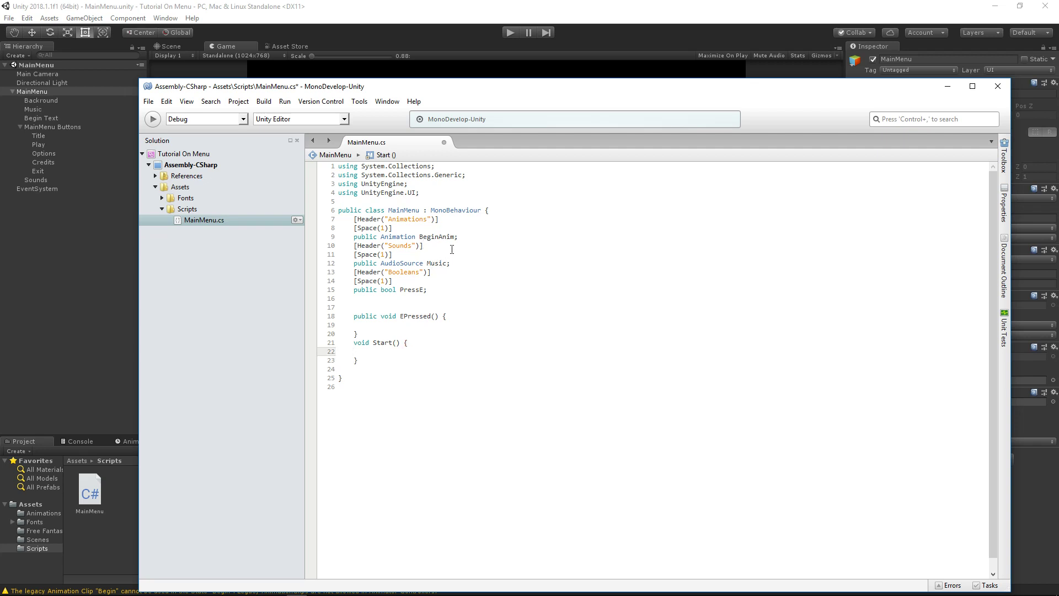
# Add the line "BeginAnim = BeginAnim.GetComponent<Animation> ();" inside the Start method.
pyautogui.write('BeginAnim = ani')
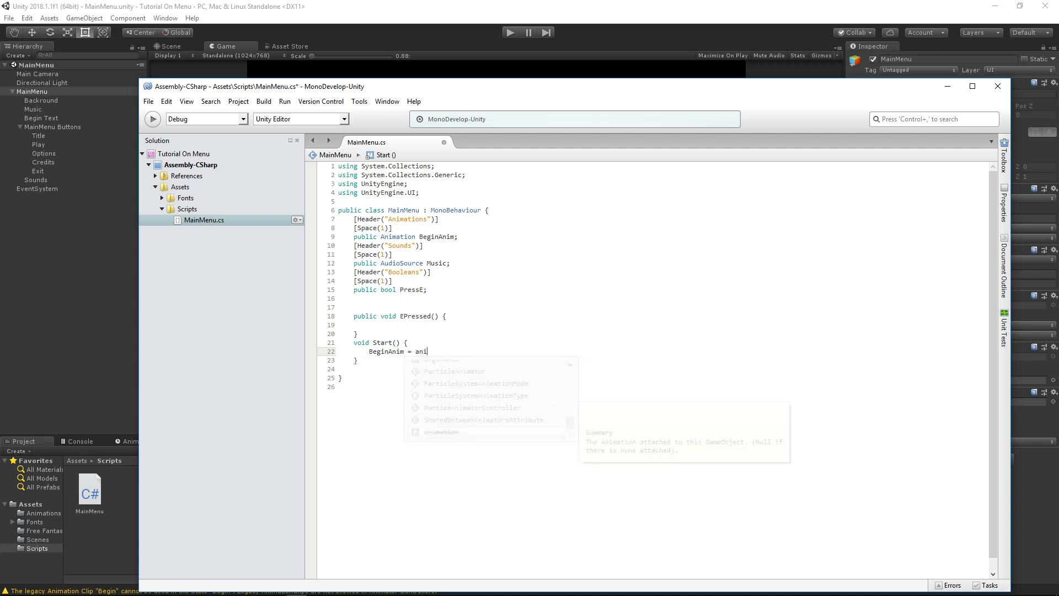
pyautogui.hotkey('ctrl', 'shift', 'Left')
pyautogui.write('BeginAnim')
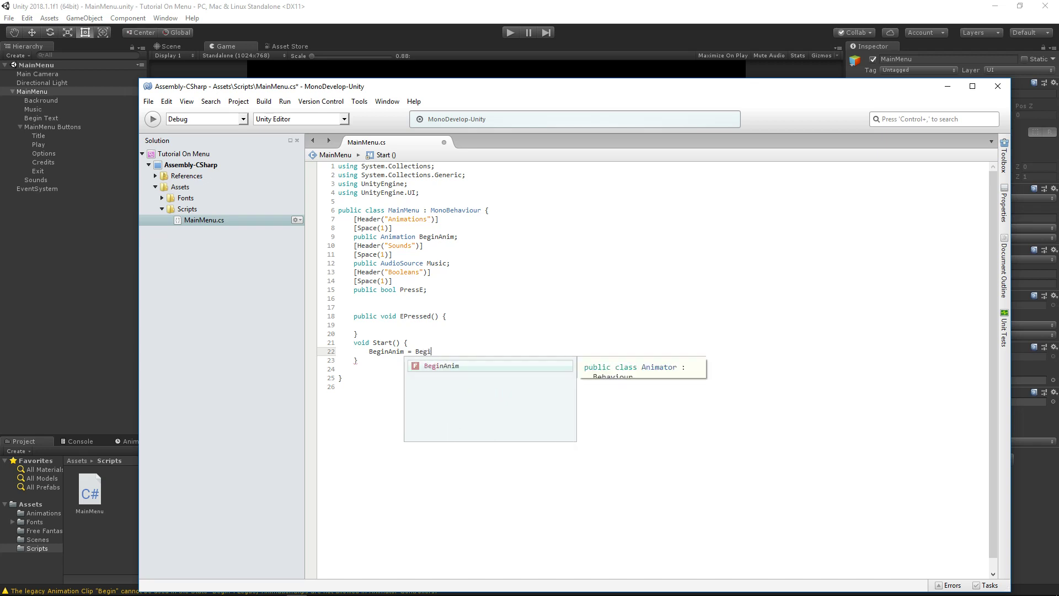
pyautogui.write('.getco')
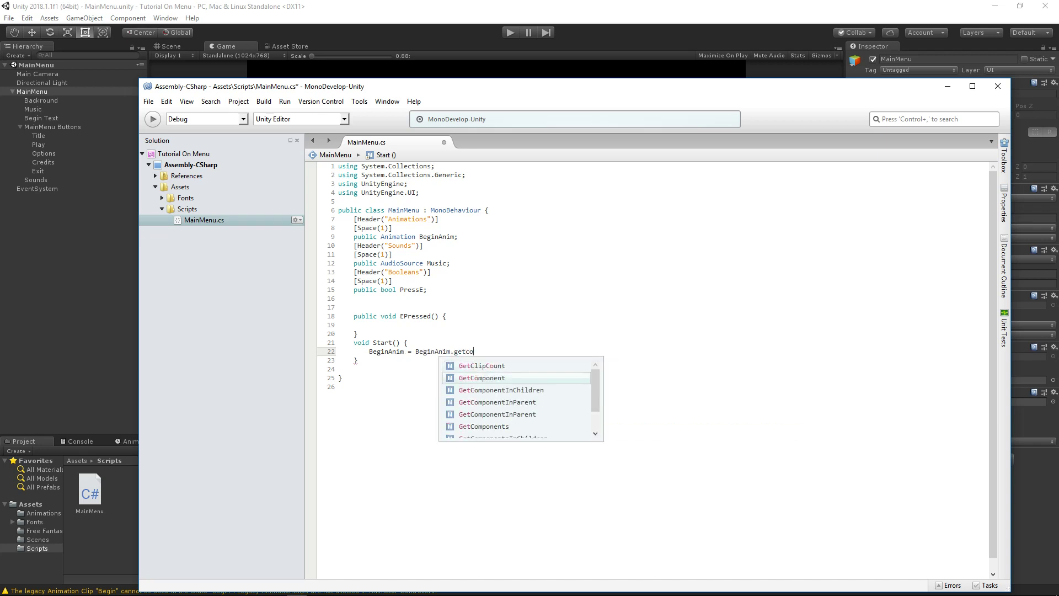
pyautogui.press('Return')
pyautogui.write('<')
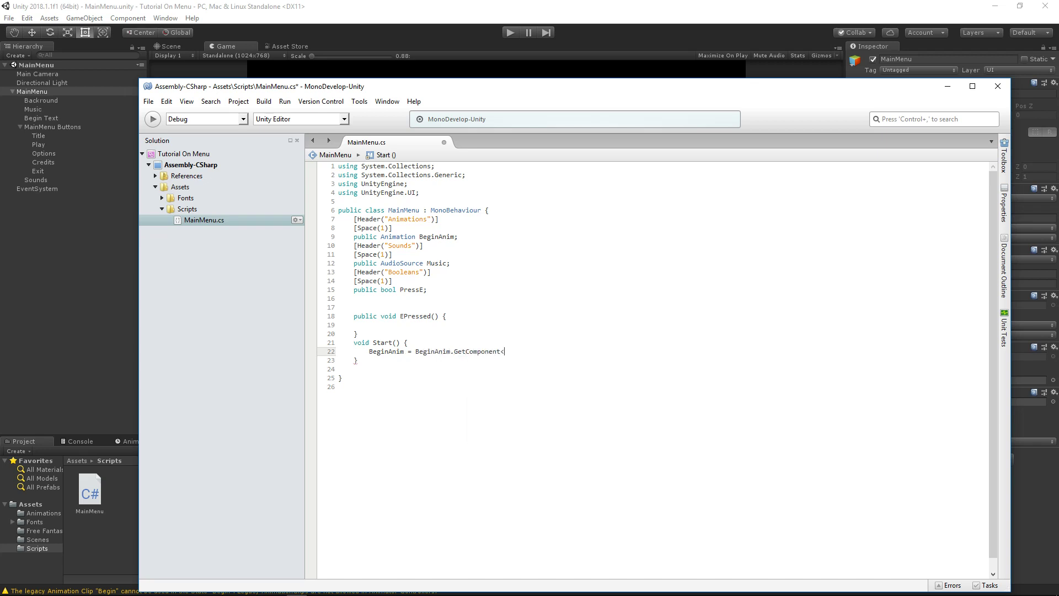
pyautogui.write('> ();')
pyautogui.press('Left')
pyautogui.press('Left')
pyautogui.press('Left')
pyautogui.press('Left')
pyautogui.write('Animation')
pyautogui.press('Return')
pyautogui.moveTo(559, 354); pyautogui.dragTo(559, 360)
# Add the line "Music = Music.GetComponent<AudioSource> ();" below the BeginAnim assignment in Start.
pyautogui.click(411, 237)
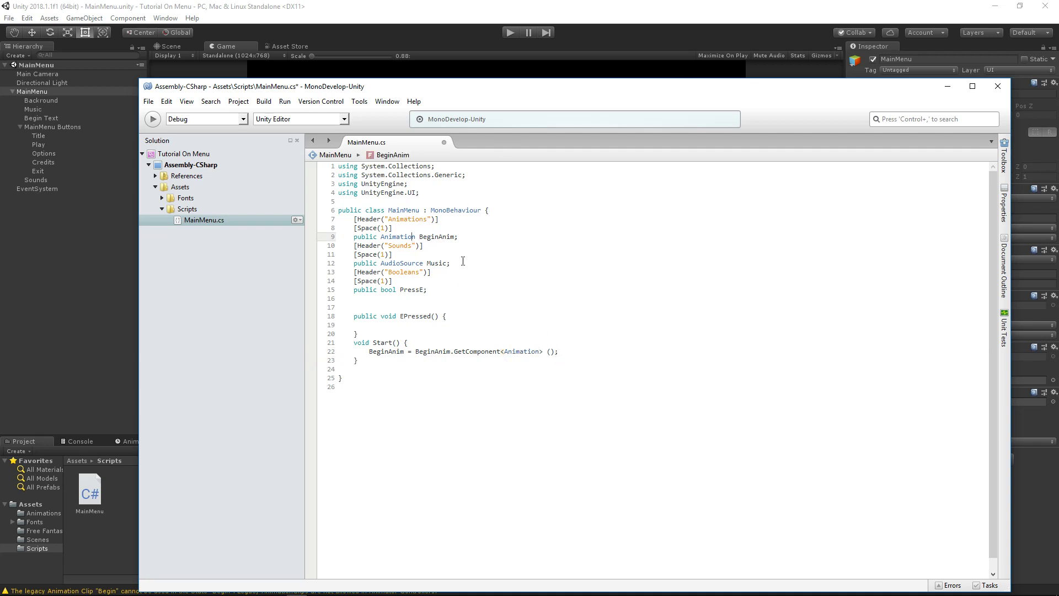
pyautogui.click(462, 262)
pyautogui.click(563, 351)
pyautogui.press('Return')
pyautogui.write('Music ')
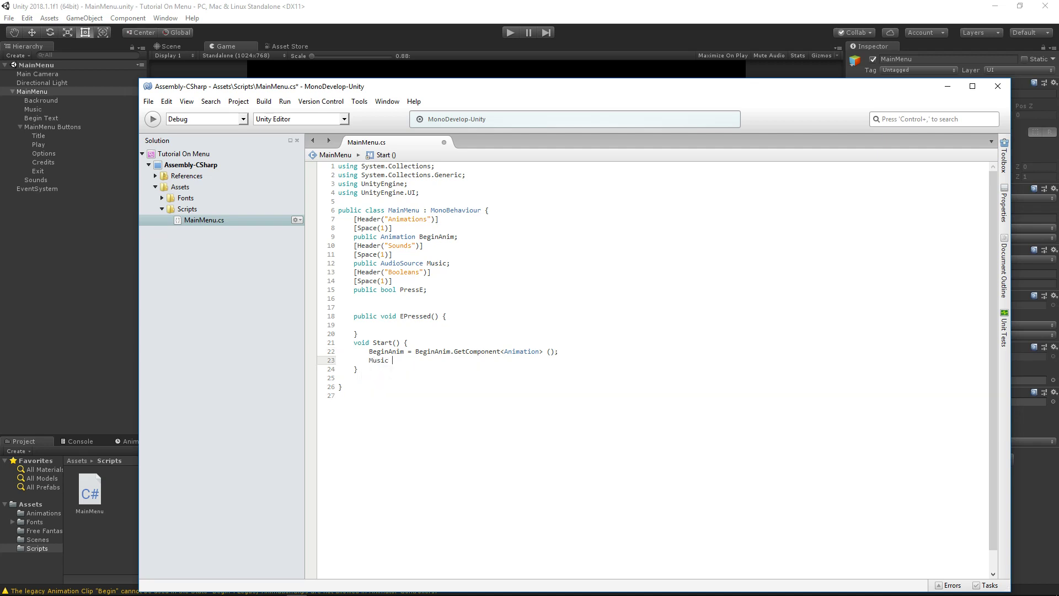
pyautogui.write('= Music')
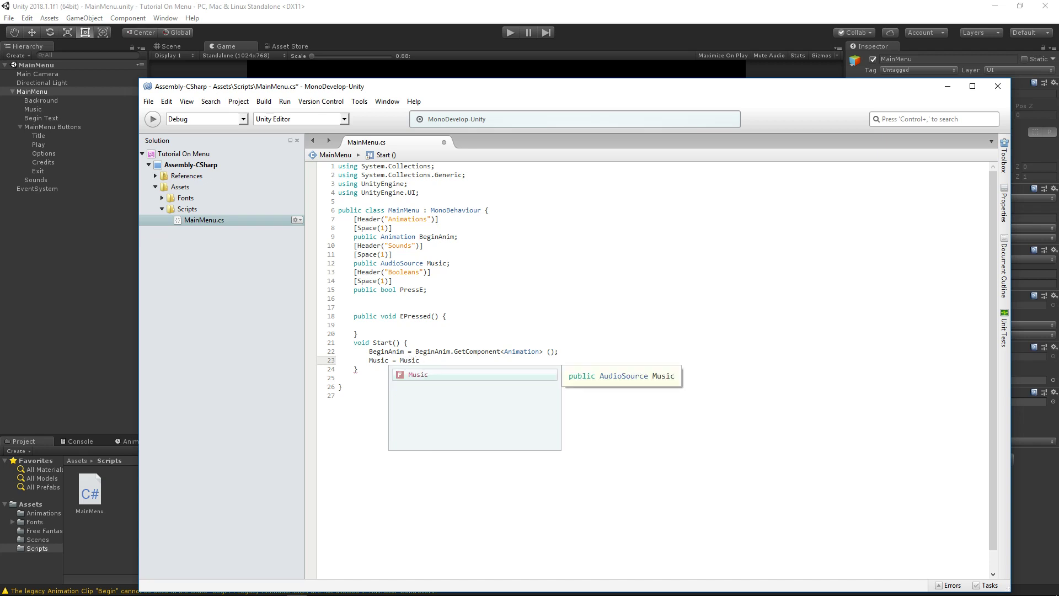
pyautogui.write('.GetComponent')
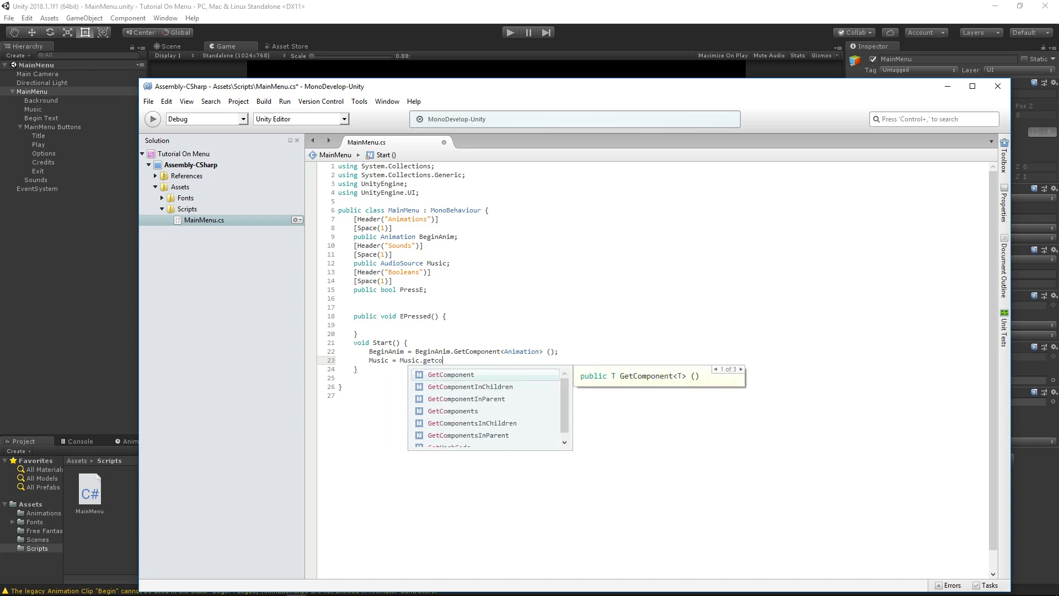
pyautogui.write('<AudioSource')
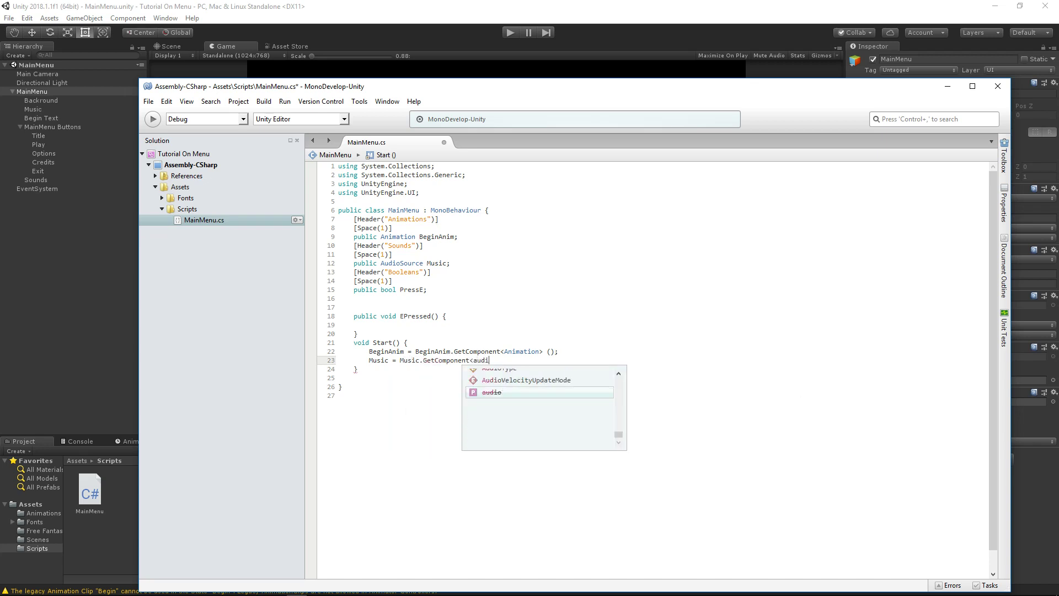
pyautogui.write('>')
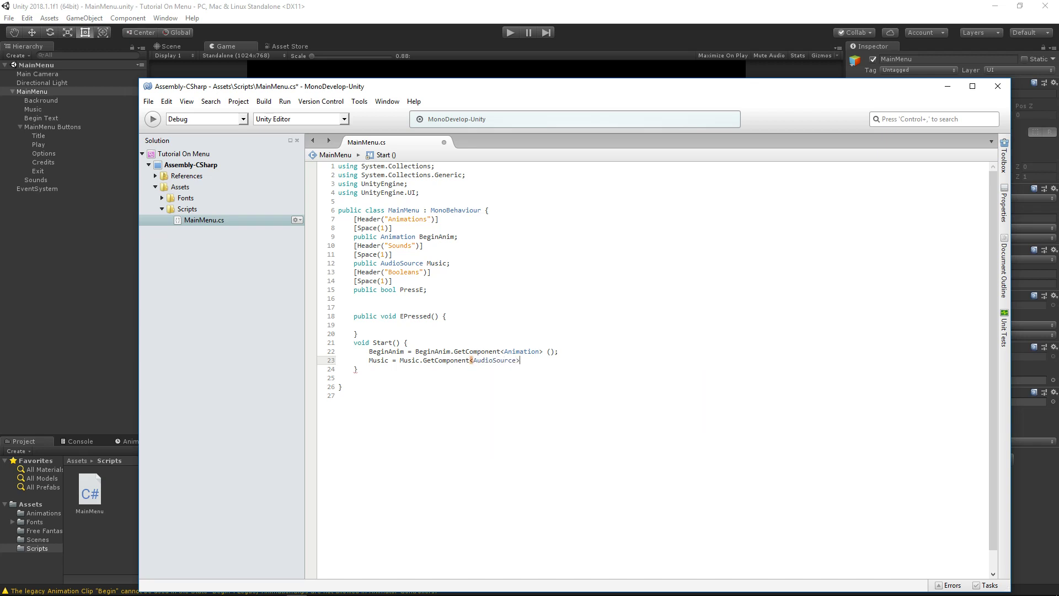
pyautogui.write(' ();')
pyautogui.press('Return')
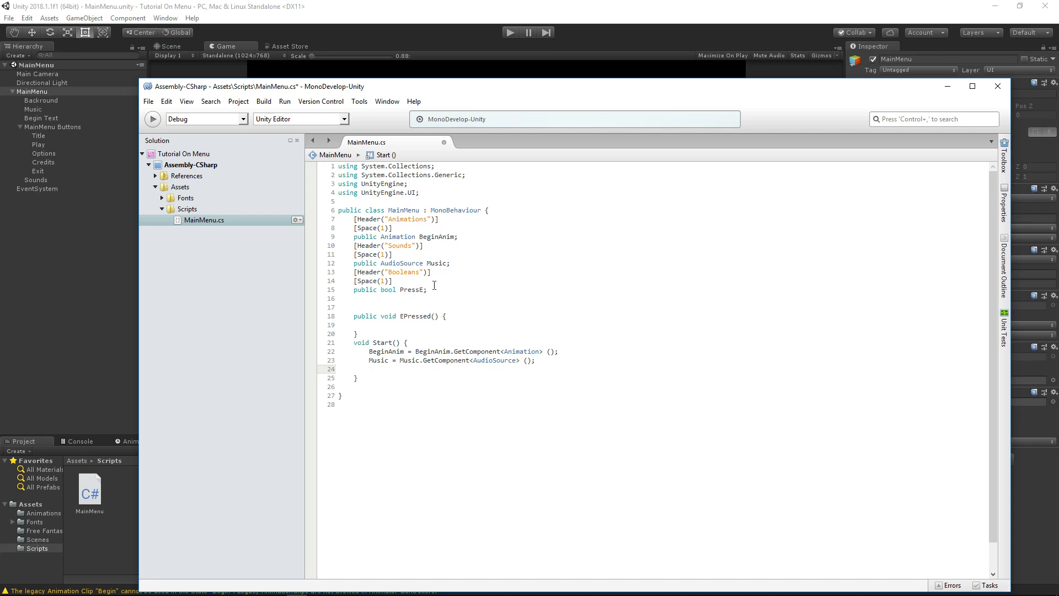
# Copy the Sounds header and Space(1) attributes below the PressE field and rename the copied header to "Buttons".
pyautogui.click(430, 290)
pyautogui.write('[Header("Sounds")] [Space(1)]')
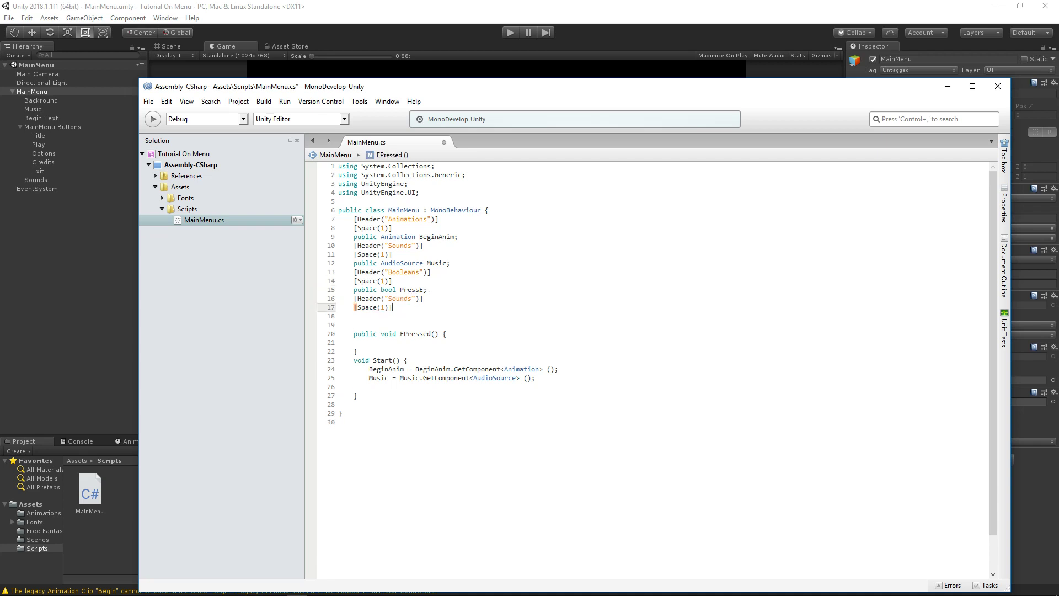
pyautogui.doubleClick(403, 303)
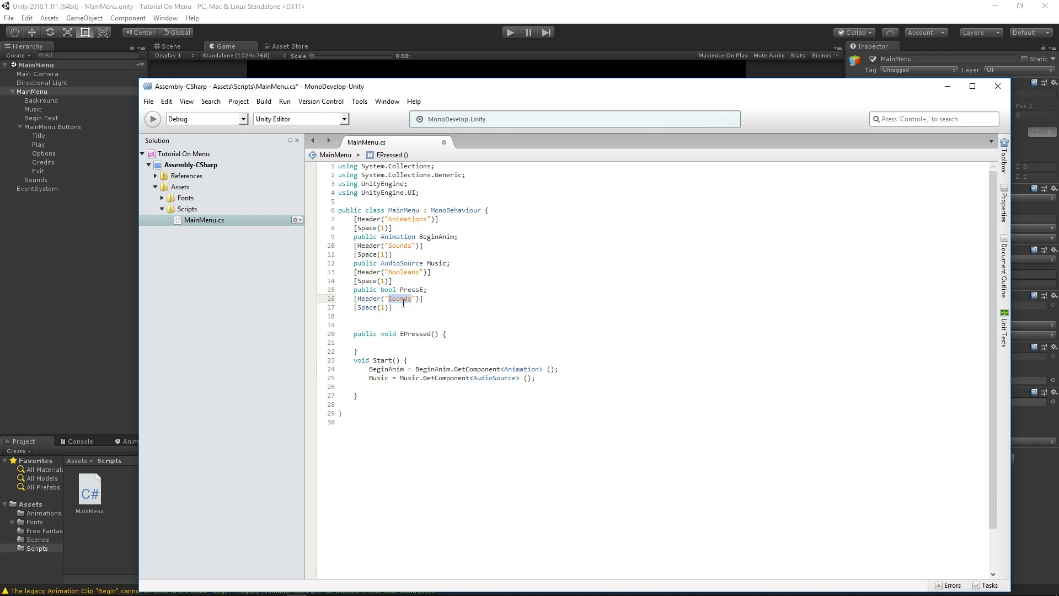
pyautogui.write('Buttons')
pyautogui.click(401, 309)
# Declare the fields "public Button Play;" and "public Button Options;" under the Buttons attributes.
pyautogui.press('Return')
pyautogui.write('public ')
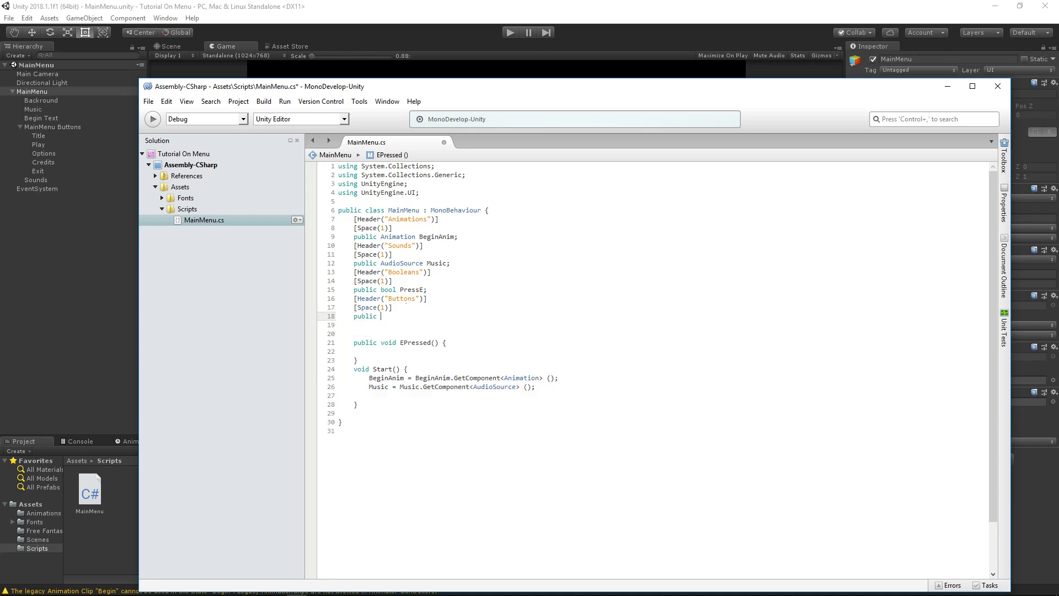
pyautogui.write('Button')
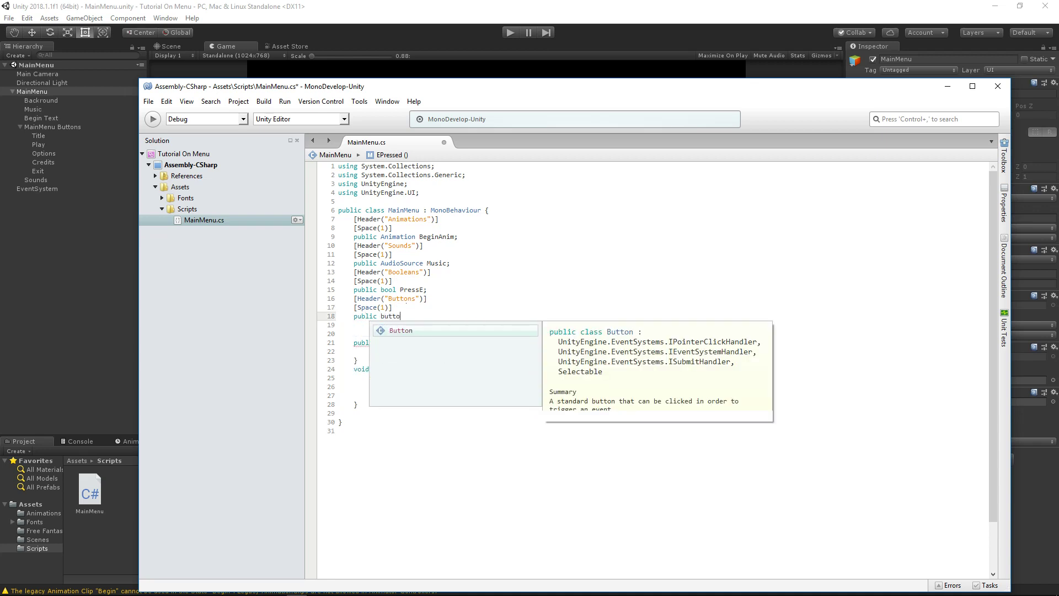
pyautogui.write(' Play;')
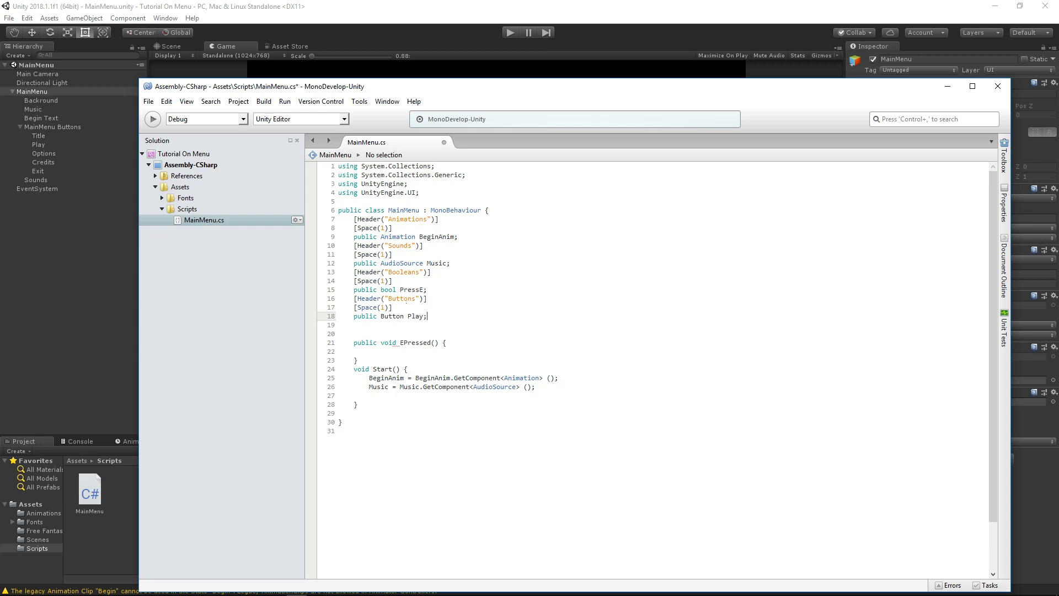
pyautogui.press('Return')
pyautogui.write('public button')
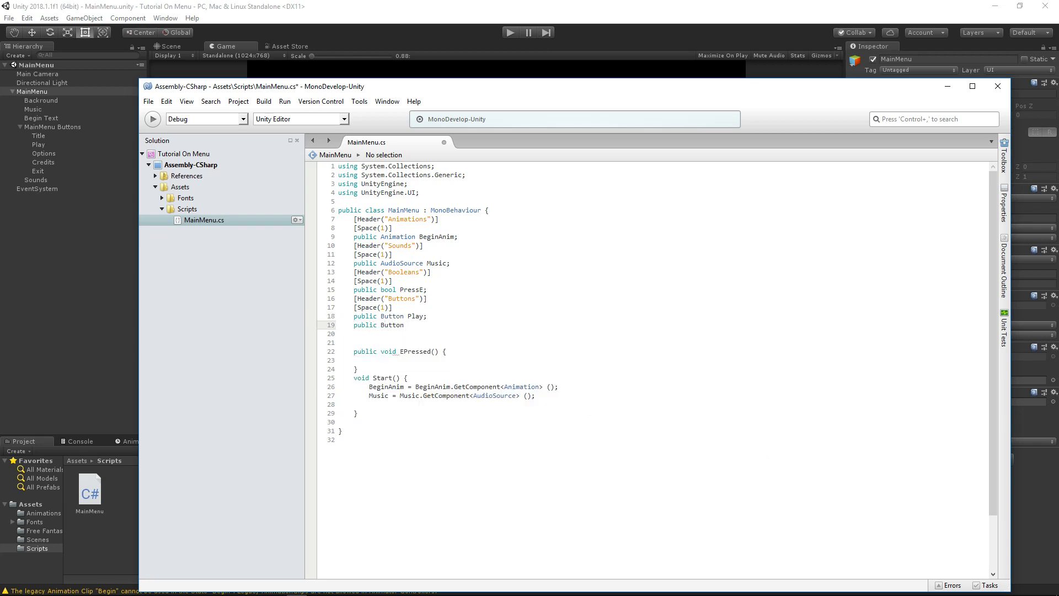
pyautogui.write(' Options;')
# Declare the fields "public Button Credits;" and "public Button Exit;" below the Options field.
pyautogui.press('Return')
pyautogui.write('publ')
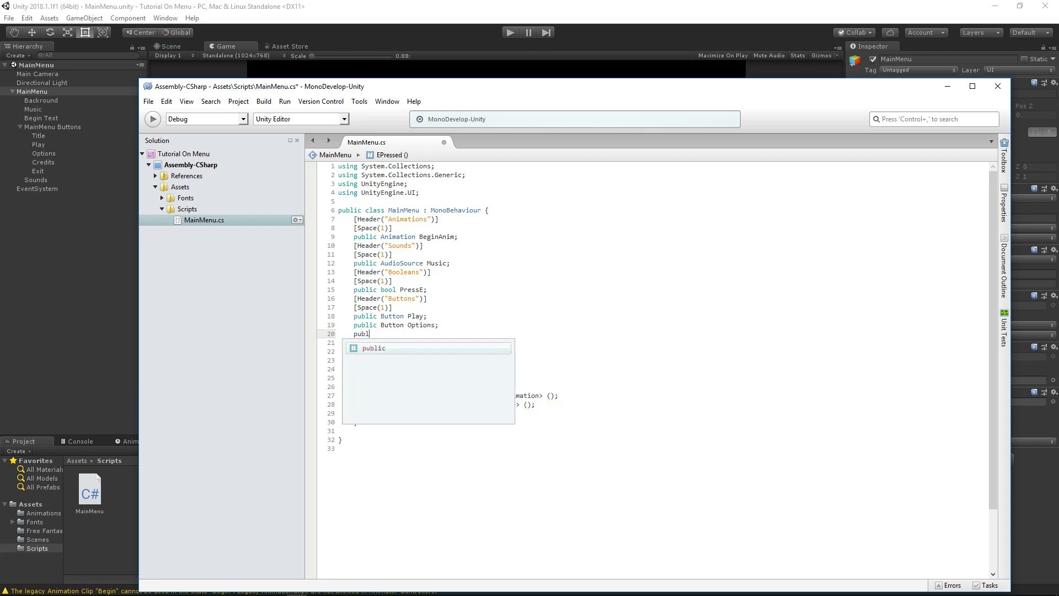
pyautogui.write('ic butto cre')
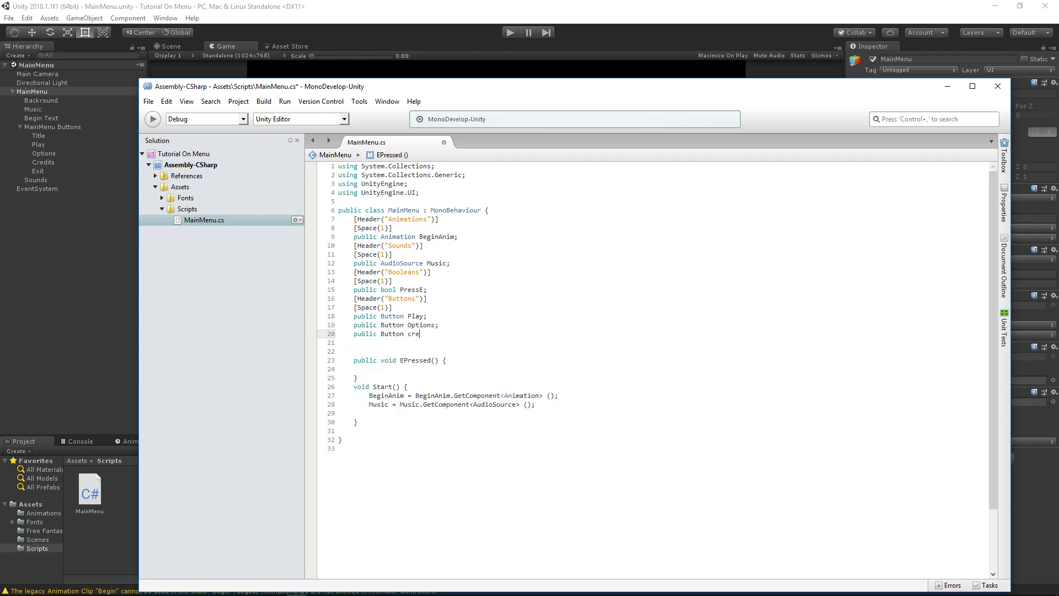
pyautogui.write('ddits')
pyautogui.hotkey('ctrl', 'BackSpace')
pyautogui.write('Credits;')
pyautogui.press('Return')
pyautogui.write('public')
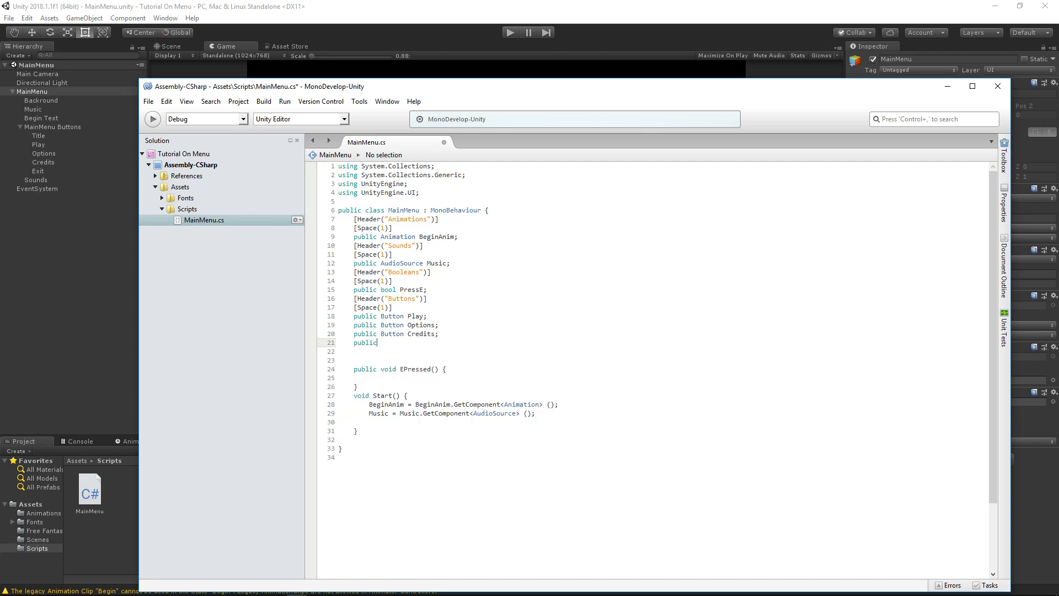
pyautogui.write(' Button Exit;')
# Duplicate the Music GetComponent line four times directly below itself in the Start method.
pyautogui.moveTo(535, 414); pyautogui.dragTo(370, 415)
pyautogui.hotkey('ctrl', 'c')
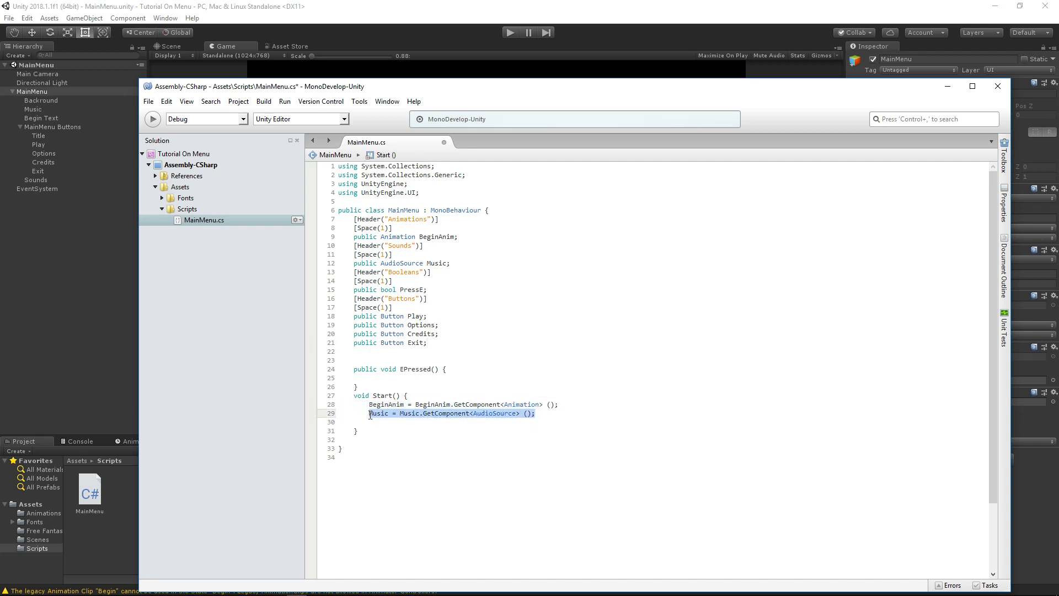
pyautogui.click(540, 416)
pyautogui.press('Return')
pyautogui.press('Return')
pyautogui.press('Return')
pyautogui.press('Return')
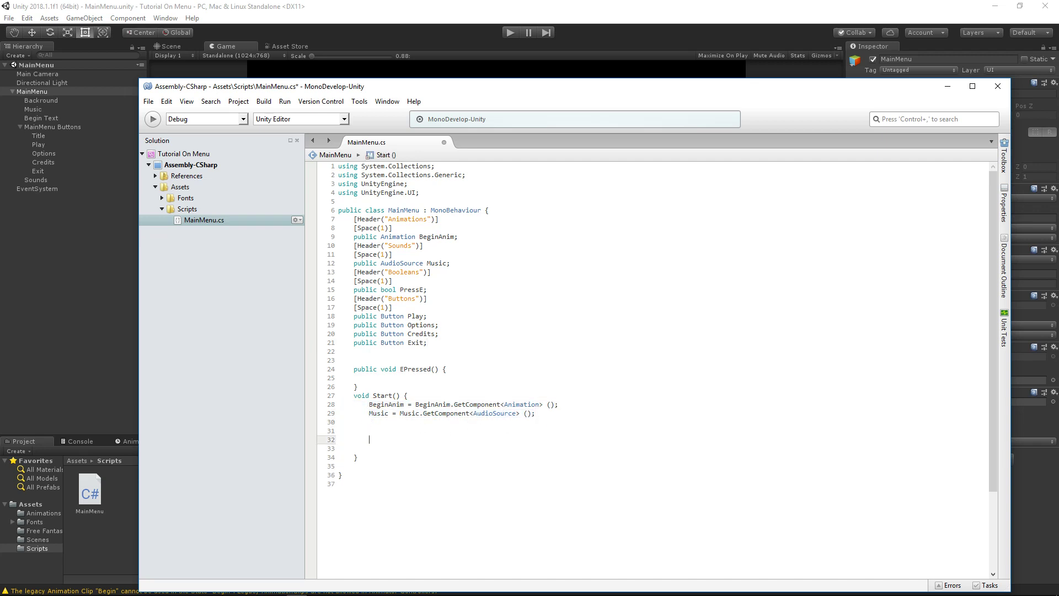
pyautogui.press('Up')
pyautogui.press('Up')
pyautogui.press('Up')
pyautogui.hotkey('ctrl', 'v')
pyautogui.press('Down')
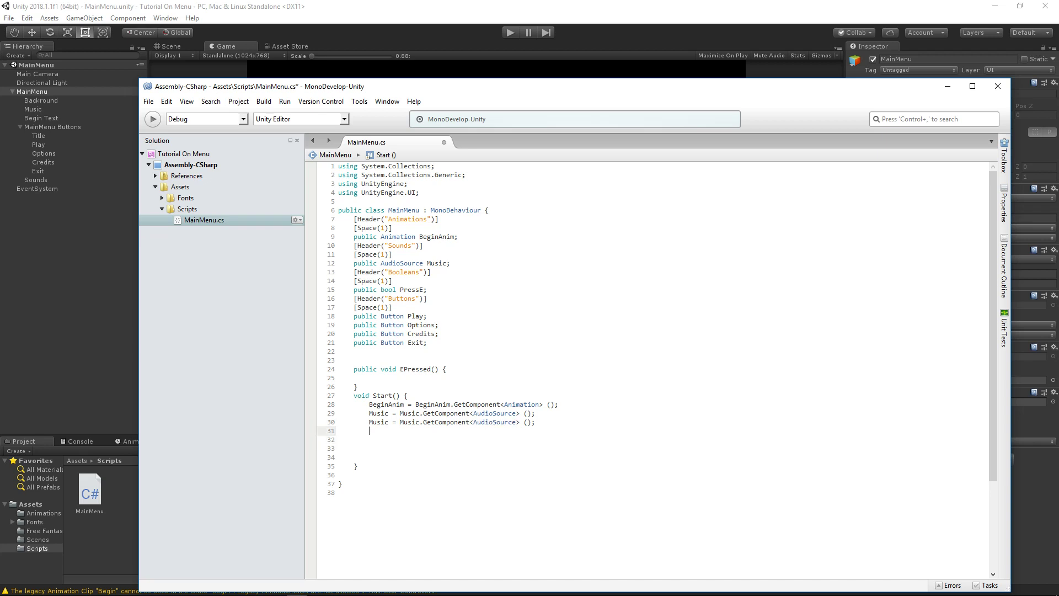
pyautogui.hotkey('ctrl', 'v')
pyautogui.press('Down')
pyautogui.hotkey('ctrl', 'v')
pyautogui.press('Down')
pyautogui.hotkey('ctrl', 'v')
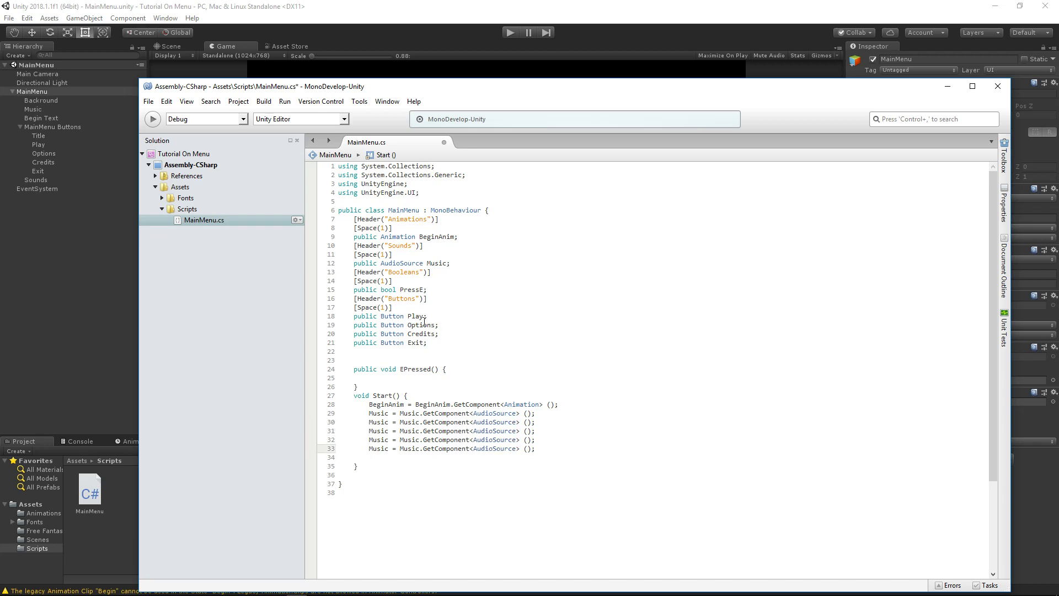
pyautogui.moveTo(424, 318); pyautogui.dragTo(407, 318)
pyautogui.hotkey('ctrl', 'v')
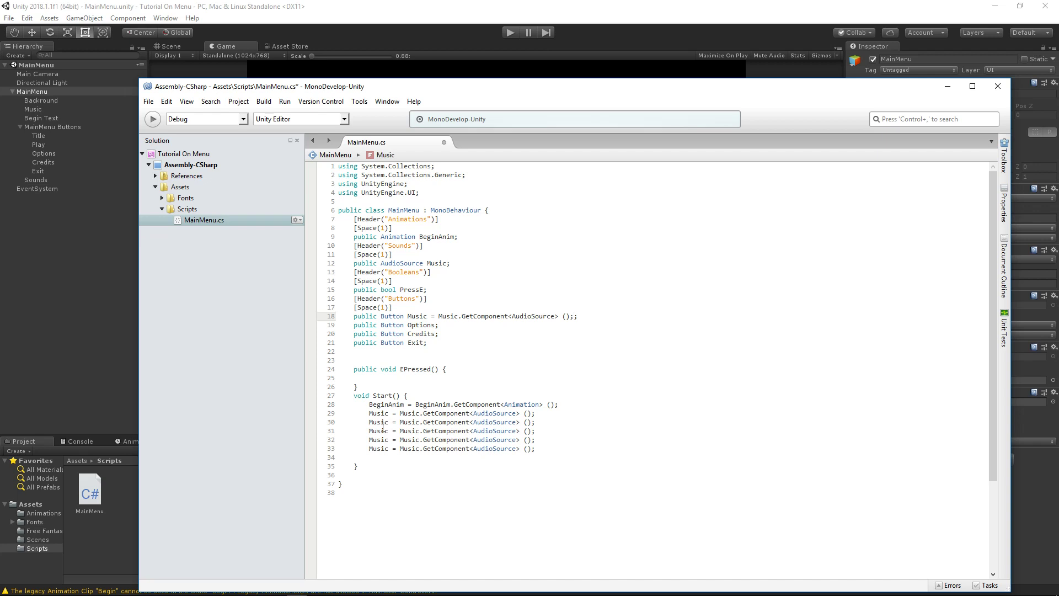
pyautogui.doubleClick(384, 424)
pyautogui.hotkey('ctrl', 'z')
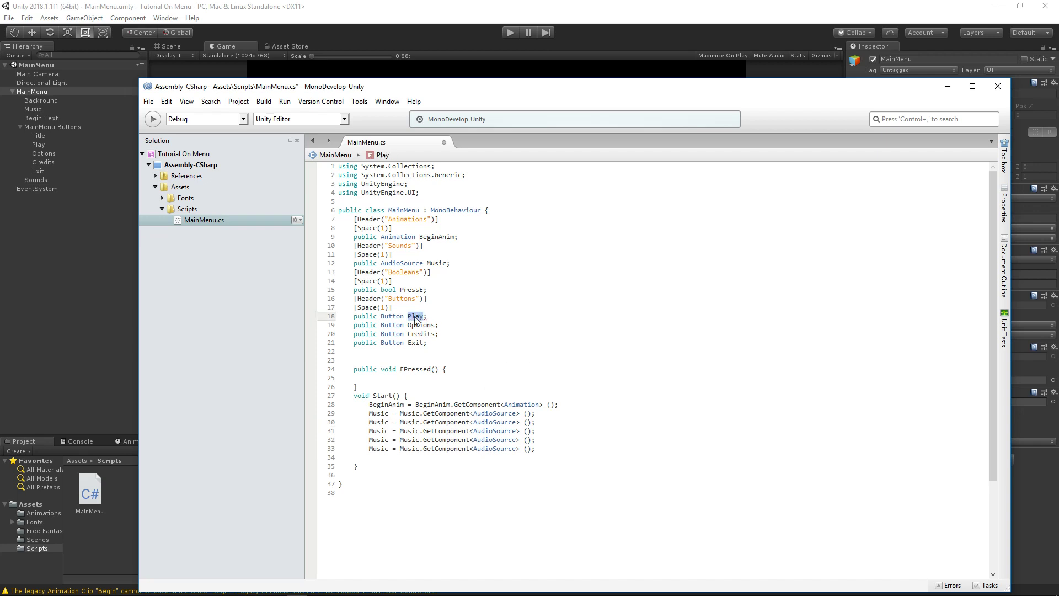
# Change the first duplicated Music line in Start to "Play = Play.GetComponent<Button> ();".
pyautogui.rightClick(415, 319)
pyautogui.click(441, 395)
pyautogui.doubleClick(376, 414)
pyautogui.doubleClick(377, 423)
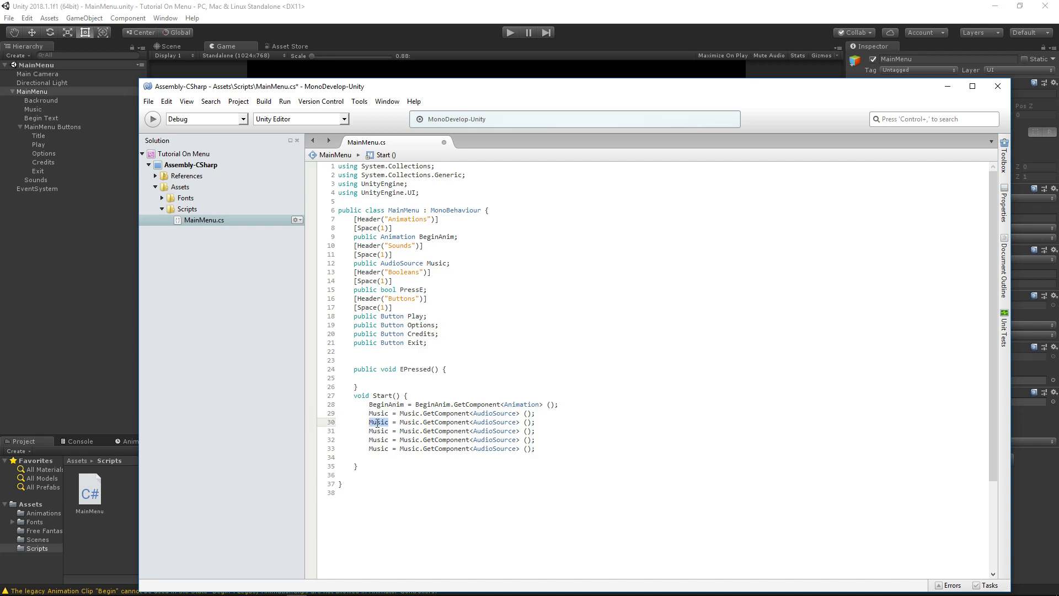
pyautogui.hotkey('ctrl', 'v')
pyautogui.doubleClick(407, 422)
pyautogui.hotkey('ctrl', 'v')
pyautogui.doubleClick(486, 423)
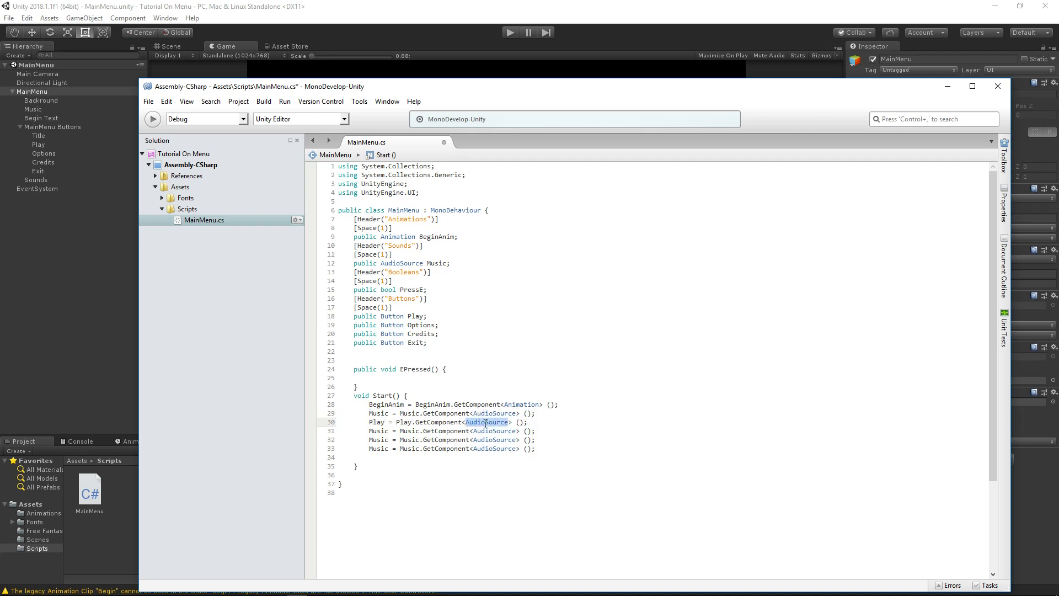
pyautogui.write('Button')
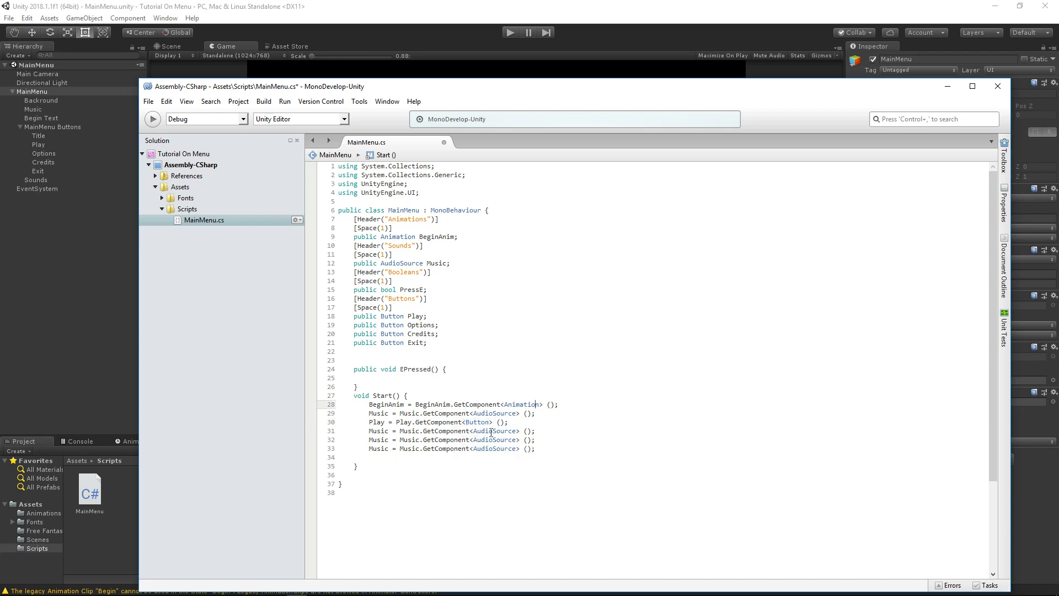
# Replace the AudioSource type with Button in the three remaining duplicated Music lines.
pyautogui.doubleClick(491, 430)
pyautogui.hotkey('ctrl', 'v')
pyautogui.doubleClick(499, 439)
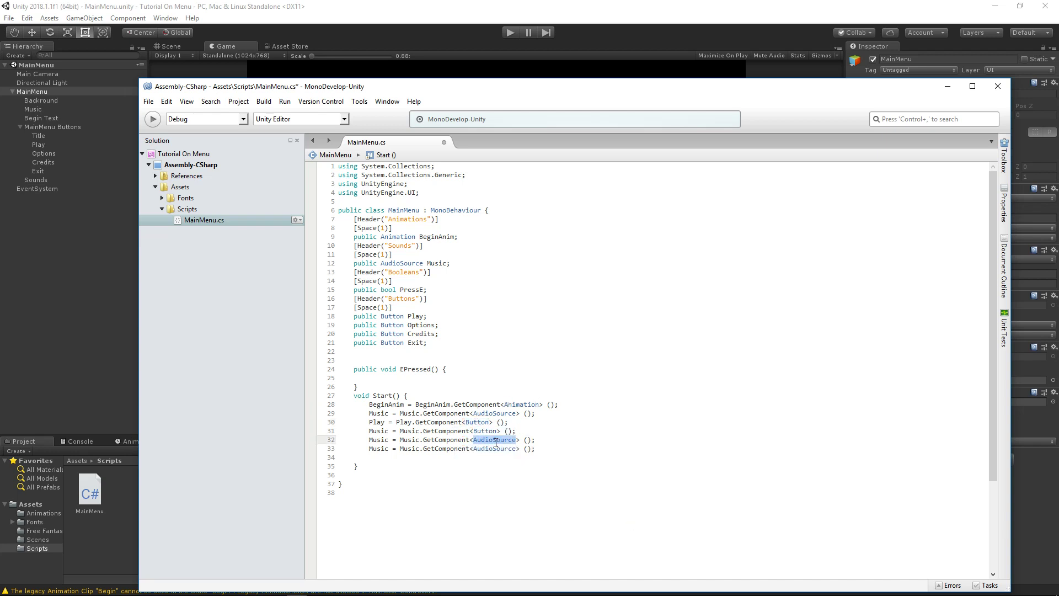
pyautogui.hotkey('ctrl', 'v')
pyautogui.doubleClick(495, 448)
pyautogui.hotkey('ctrl', 'v')
# Change the assigned variables on the three remaining duplicated Music lines to Options, Credits and Exit.
pyautogui.click(384, 416)
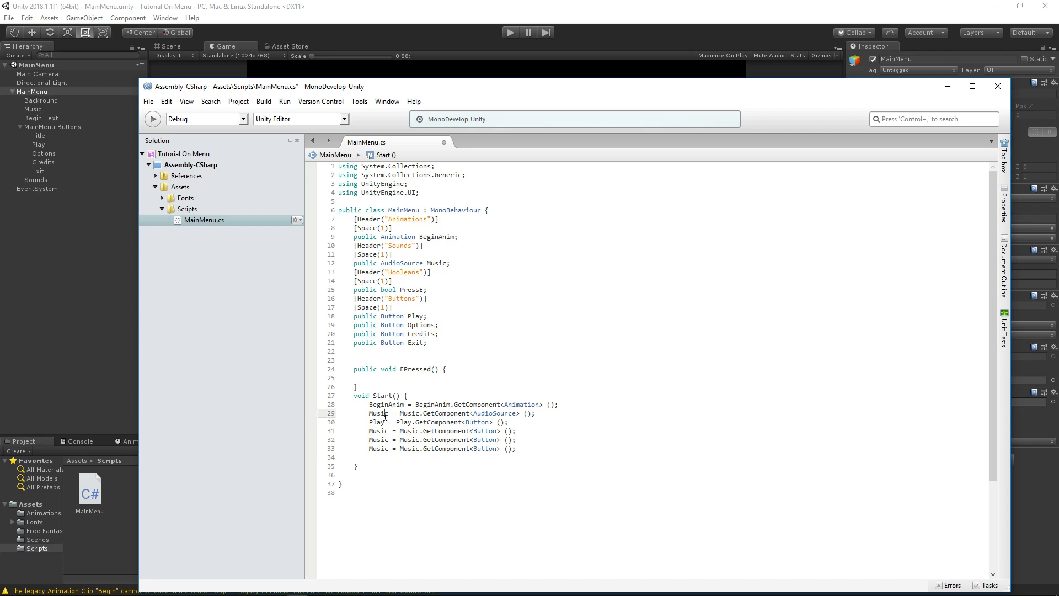
pyautogui.click(383, 422)
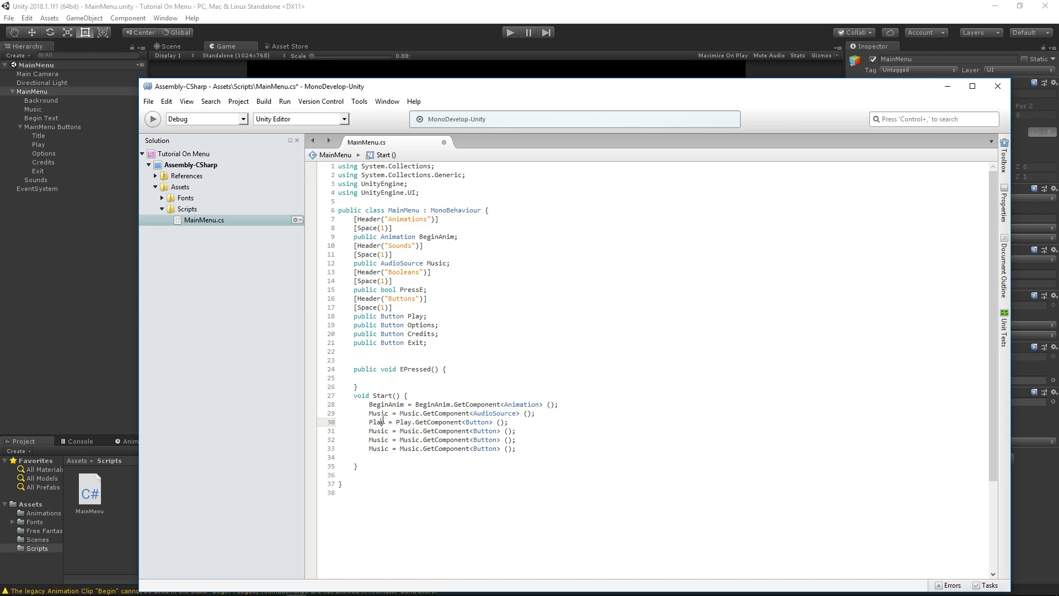
pyautogui.doubleClick(420, 325)
pyautogui.hotkey('ctrl', 'c')
pyautogui.doubleClick(377, 430)
pyautogui.hotkey('ctrl', 'v')
pyautogui.doubleClick(421, 334)
pyautogui.hotkey('ctrl', 'c')
pyautogui.doubleClick(377, 440)
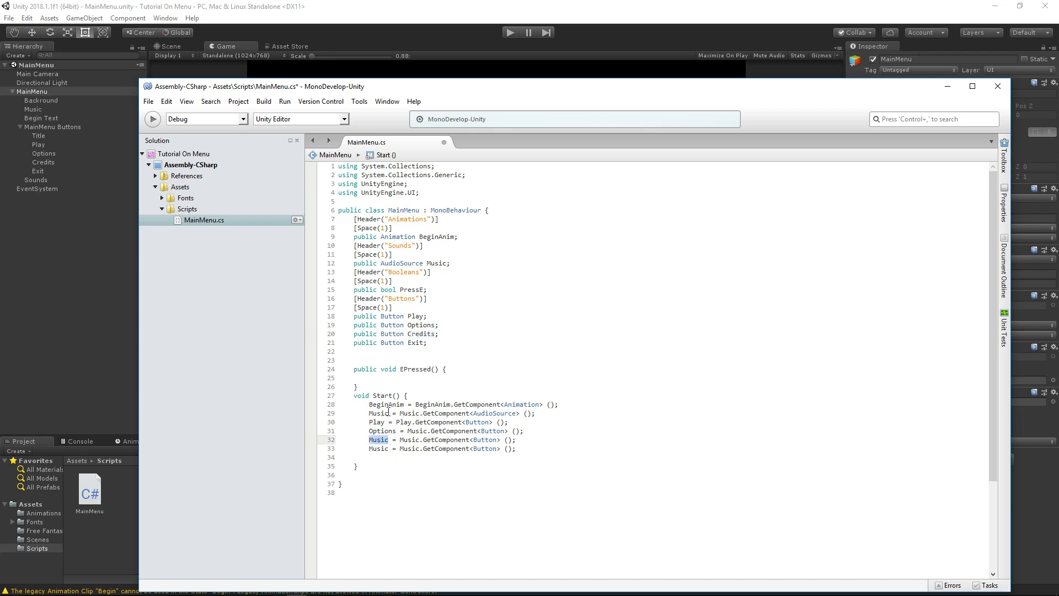
pyautogui.hotkey('ctrl', 'v')
pyautogui.doubleClick(416, 343)
pyautogui.hotkey('ctrl', 'c')
pyautogui.doubleClick(379, 449)
pyautogui.hotkey('ctrl', 'v')
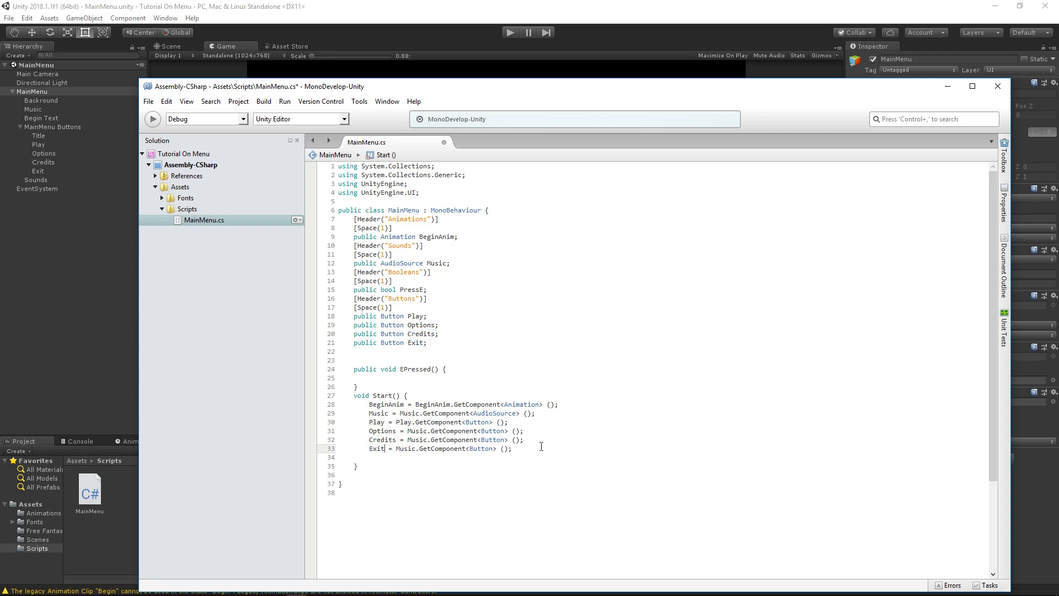
# Insert a blank line above the BeginAnim assignment in the Start method.
pyautogui.click(406, 439)
pyautogui.click(420, 483)
pyautogui.click(369, 404)
pyautogui.press('Return')
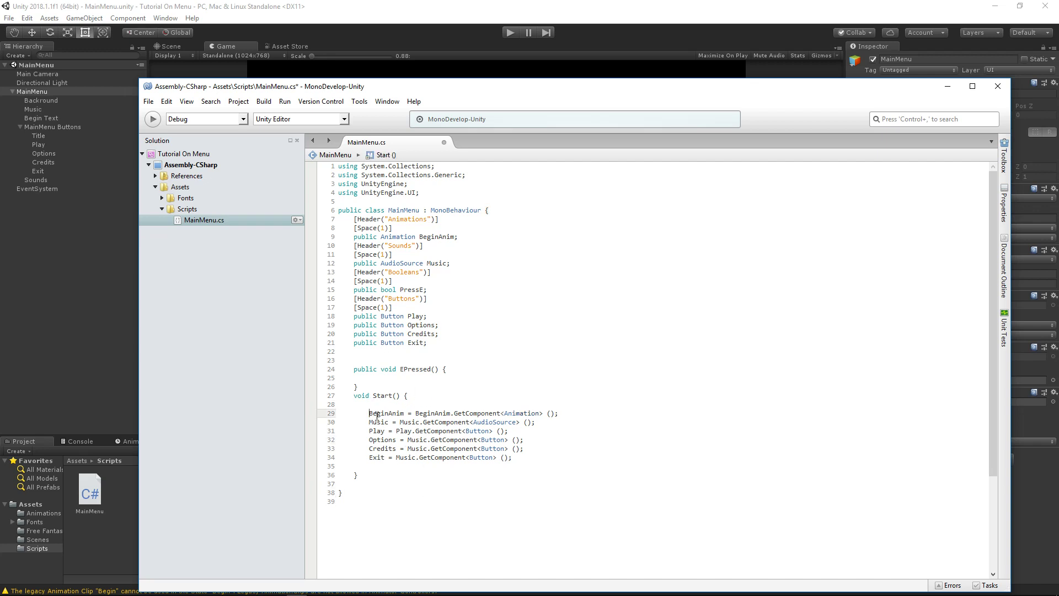
# Undo the blank line inserted above the BeginAnim assignment in Start.
pyautogui.hotkey('ctrl', 'z')
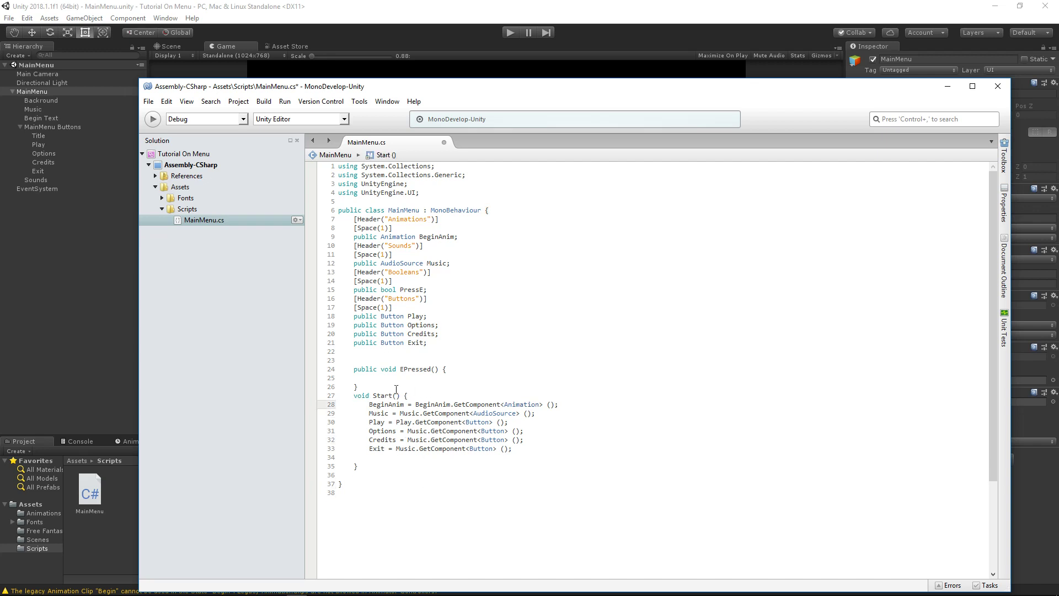
pyautogui.moveTo(354, 396); pyautogui.dragTo(338, 352)
pyautogui.click(418, 431)
pyautogui.click(369, 405)
pyautogui.click(411, 351)
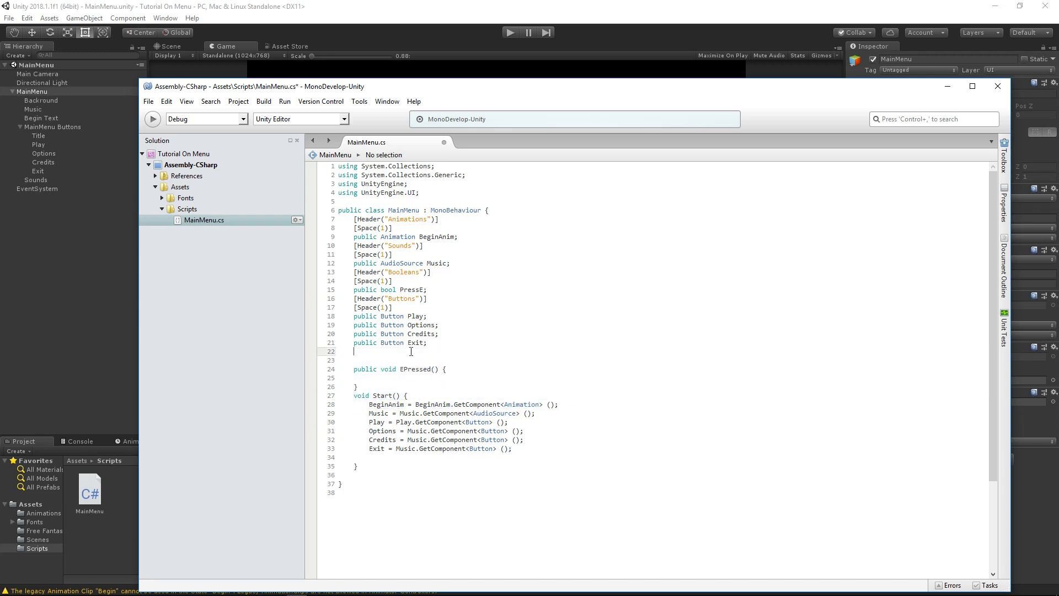
pyautogui.moveTo(486, 236); pyautogui.dragTo(436, 236)
pyautogui.doubleClick(437, 236)
pyautogui.click(365, 236)
pyautogui.click(452, 404)
# Add an empty "void Update(){" method directly below the Start method.
pyautogui.click(370, 465)
pyautogui.press('Return')
pyautogui.write('void Update(){')
pyautogui.press('Return')
pyautogui.press('Return')
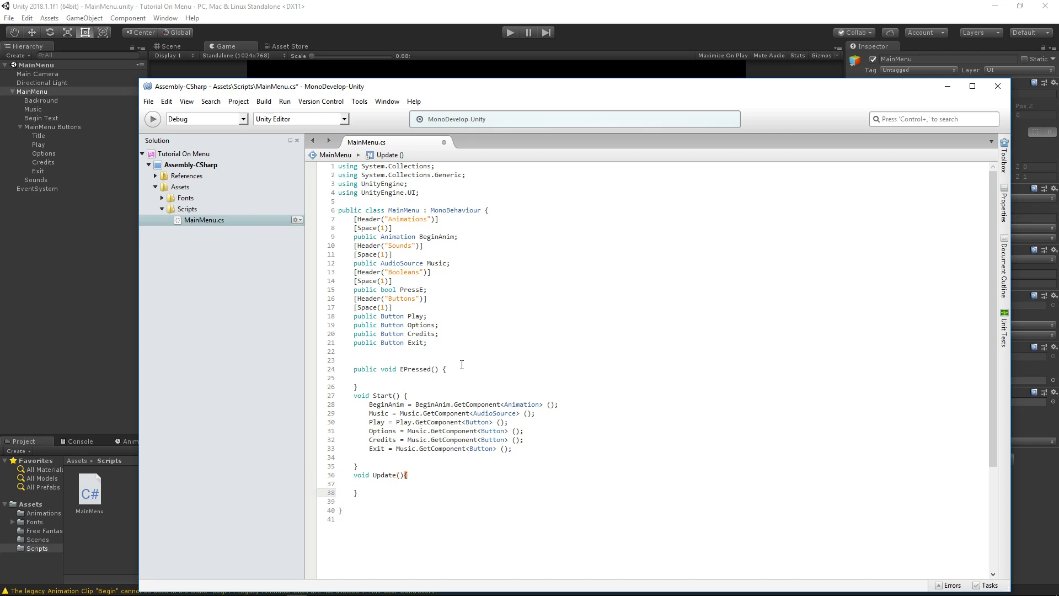
# Start an if statement inside EPressed that checks "Input.GetKeyDown(E)".
pyautogui.click(450, 366)
pyautogui.click(408, 380)
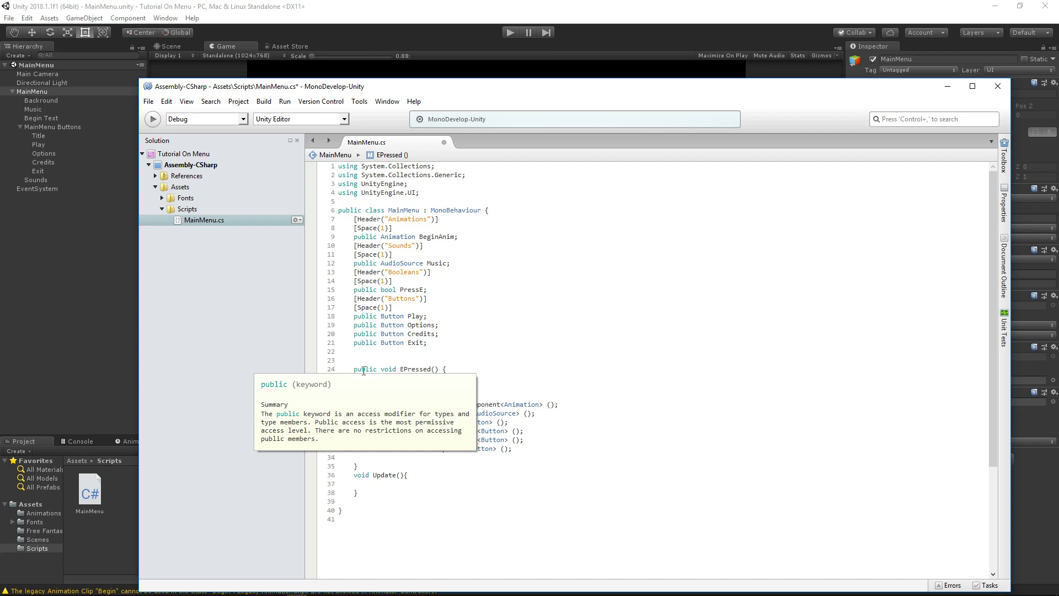
pyautogui.write('if ')
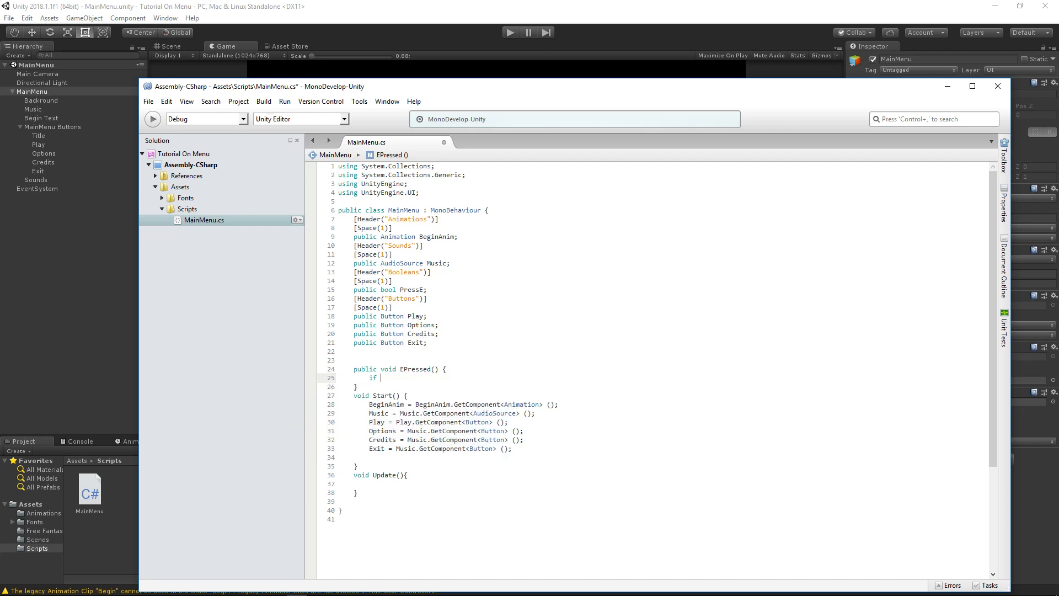
pyautogui.write('(input')
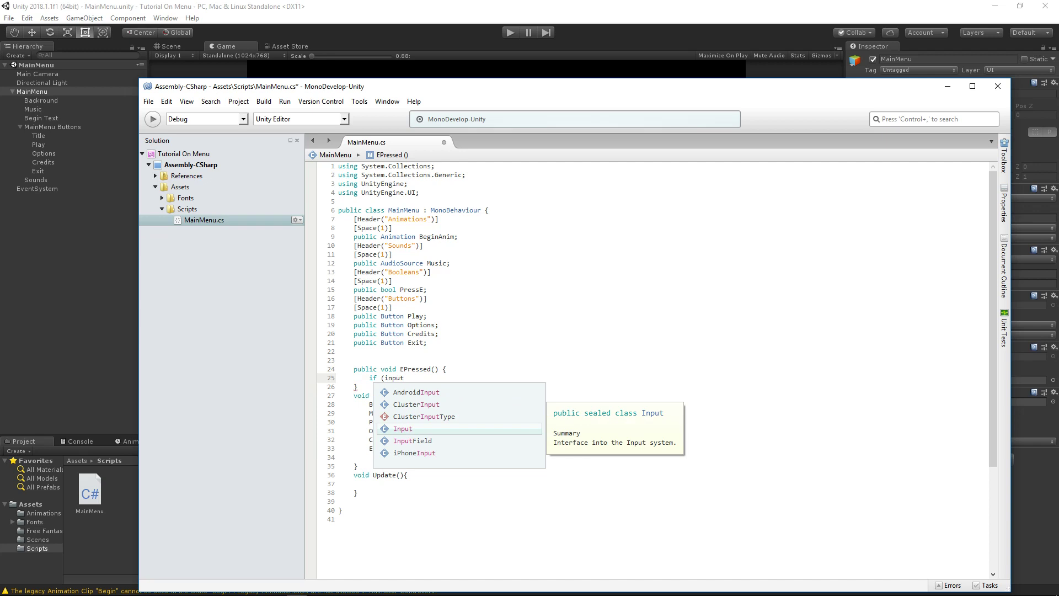
pyautogui.write('.getkey')
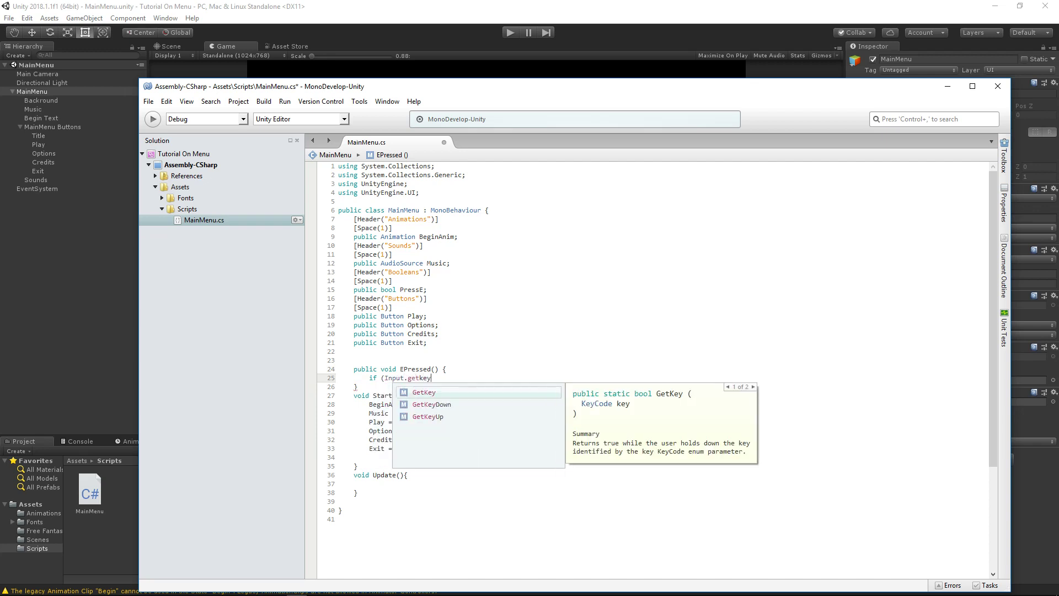
pyautogui.write('d')
pyautogui.press('Return')
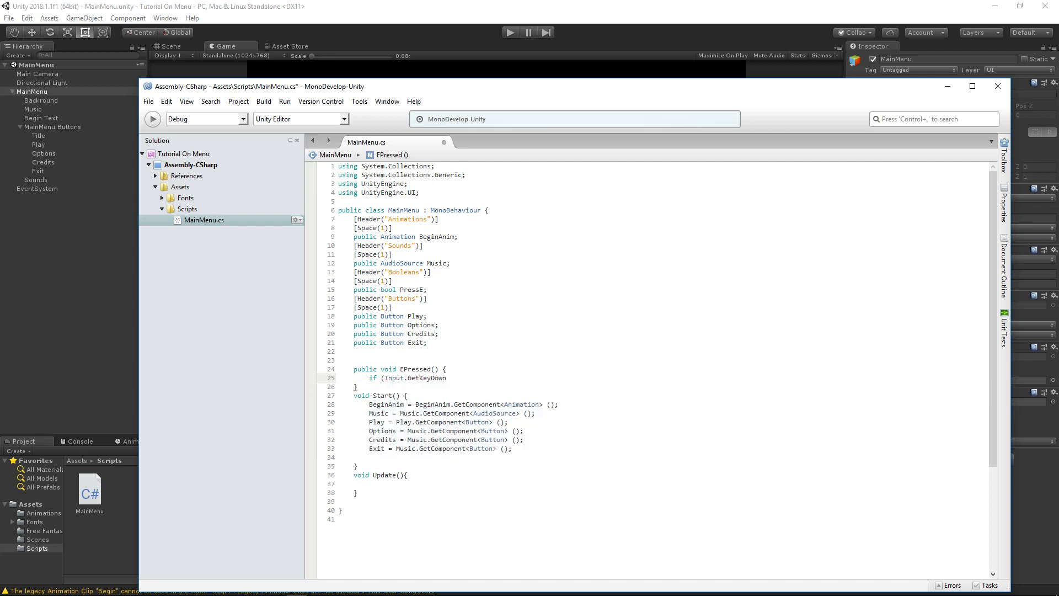
pyautogui.write('(E')
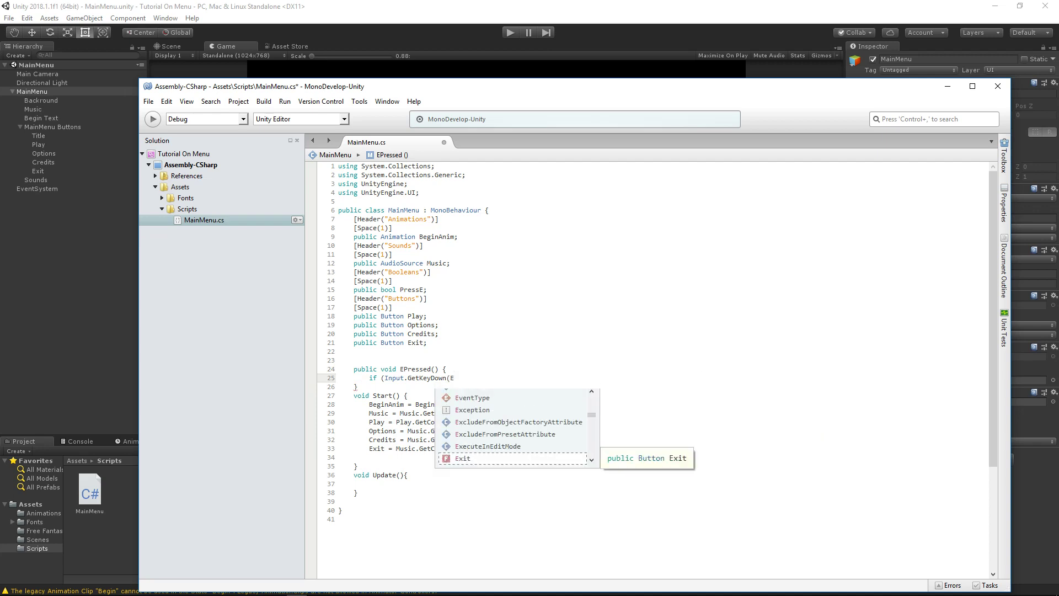
pyautogui.write(')')
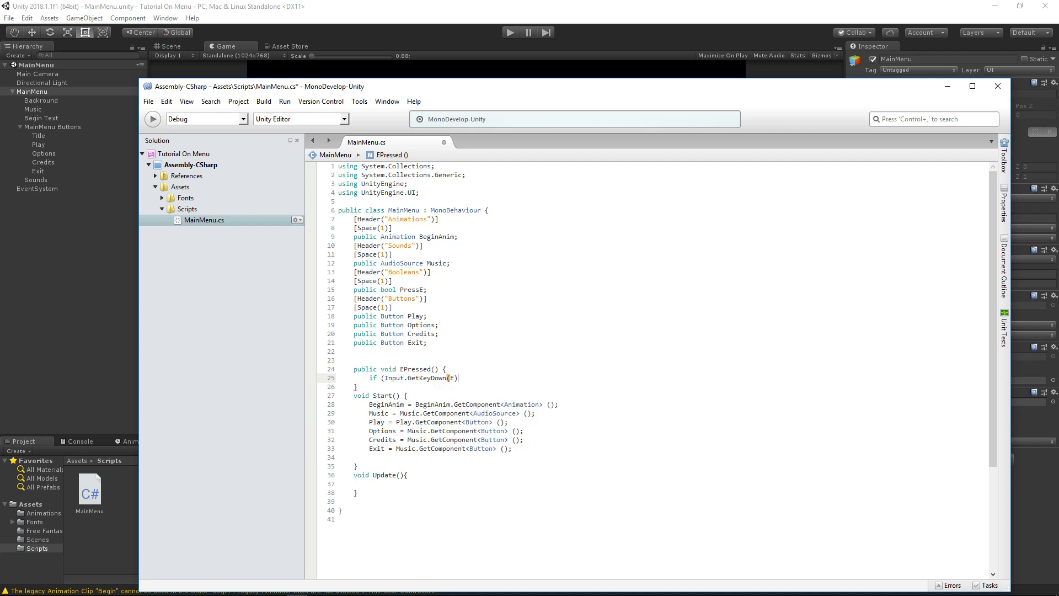
# Put the E argument in quotation marks and give the key check in EPressed a braced body.
pyautogui.write('{}')
pyautogui.press('Left')
pyautogui.press('Left')
pyautogui.write('"E"')
pyautogui.press('End')
pyautogui.press('BackSpace')
pyautogui.write('}')
pyautogui.press('Return')
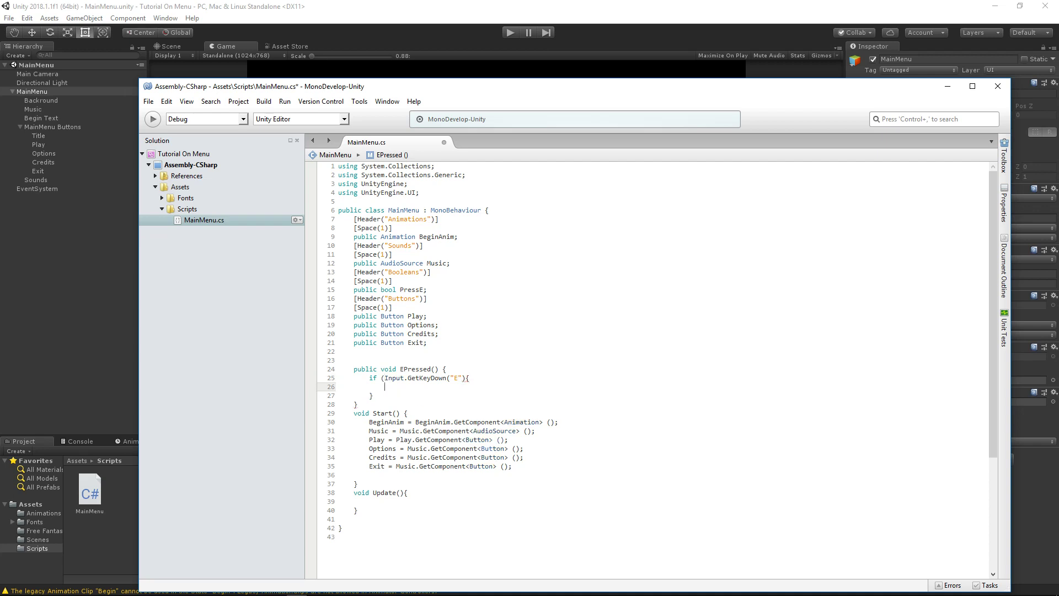
# Adjust the closing parenthesis of the key check in EPressed and insert a blank line above the if statement.
pyautogui.click(465, 377)
pyautogui.write(')')
pyautogui.press('BackSpace')
pyautogui.press('BackSpace')
pyautogui.press('BackSpace')
pyautogui.click(369, 378)
pyautogui.press('Return')
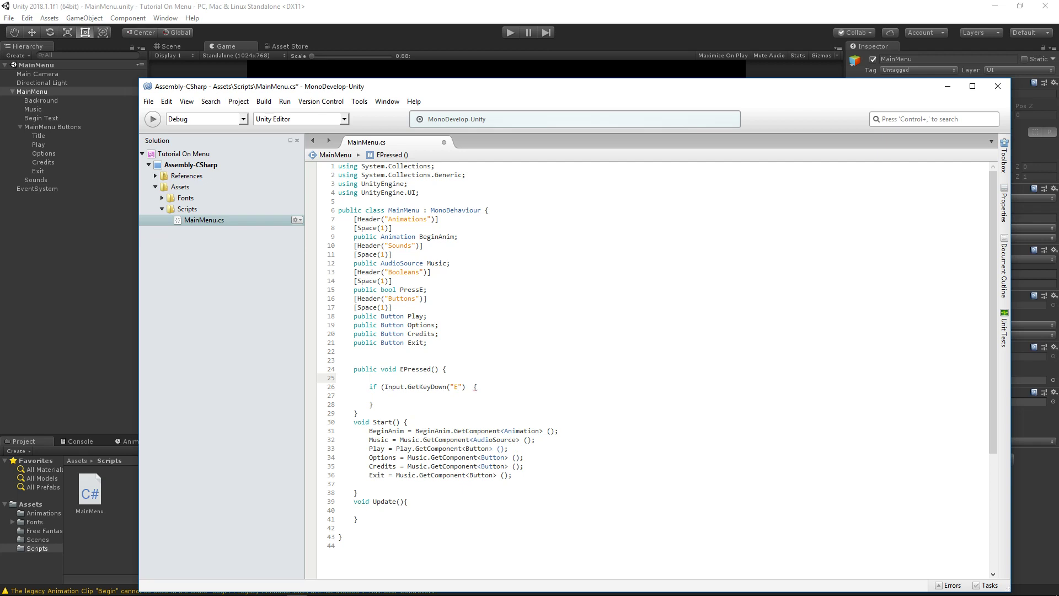
# Delete the key-check if statement together with the EPressed method's declaration line.
pyautogui.click(381, 407)
pyautogui.press('BackSpace')
pyautogui.write('{')
pyautogui.moveTo(484, 386); pyautogui.dragTo(370, 387)
pyautogui.press('BackSpace')
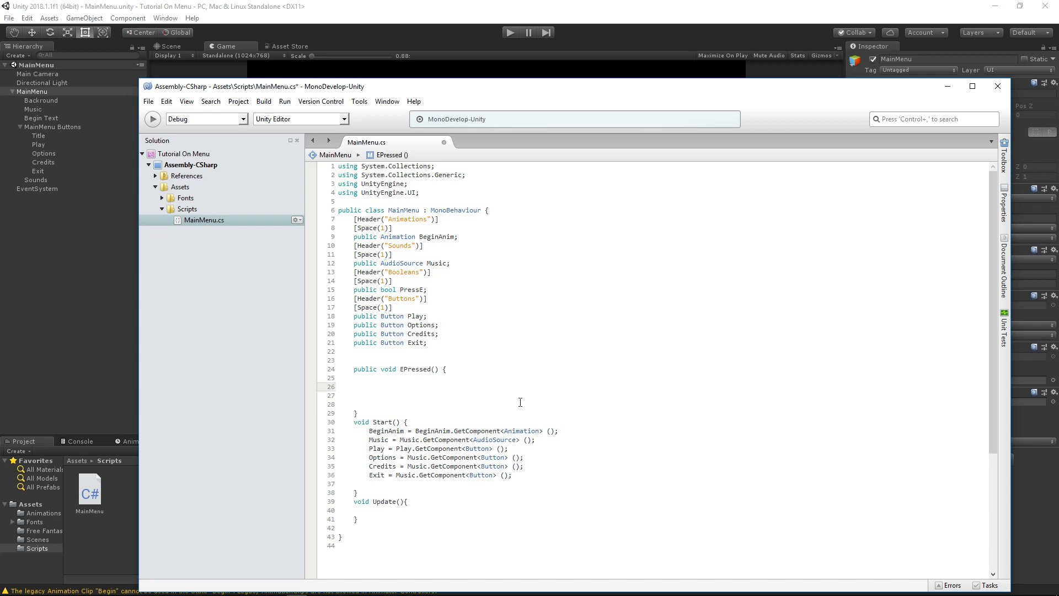
pyautogui.moveTo(450, 374); pyautogui.dragTo(356, 371)
pyautogui.press('BackSpace')
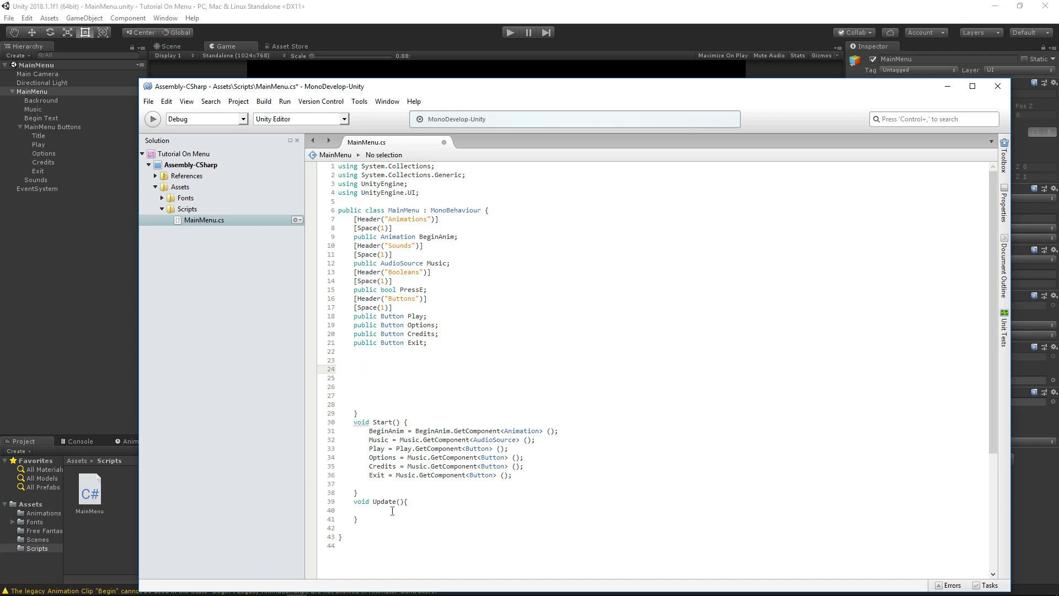
# Open an "if (PressE == true) {" block inside the Update method.
pyautogui.scroll(-2, 392, 511)
pyautogui.click(420, 455)
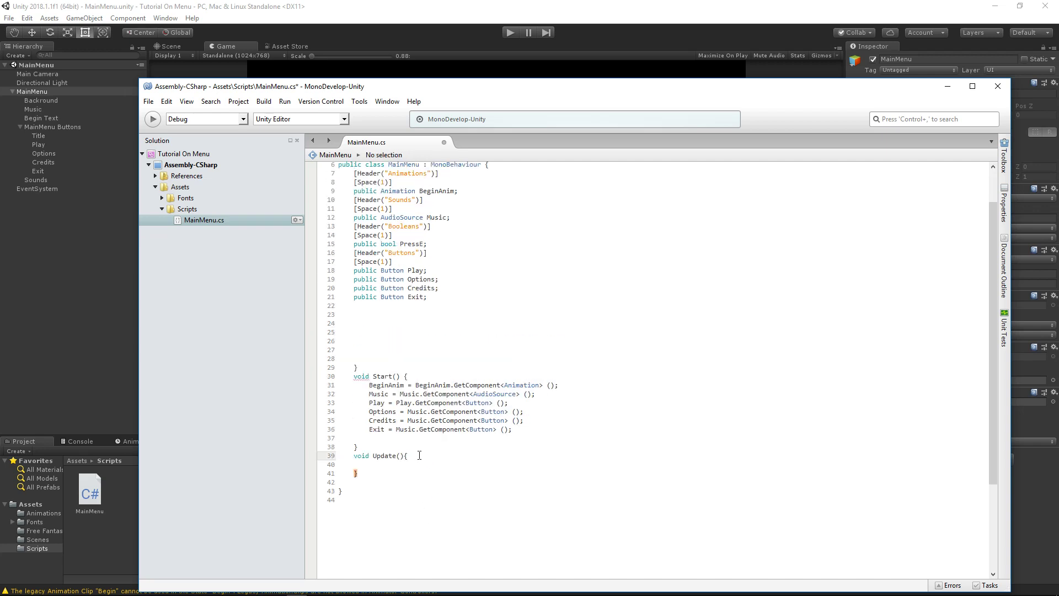
pyautogui.press('Return')
pyautogui.write('if (begi')
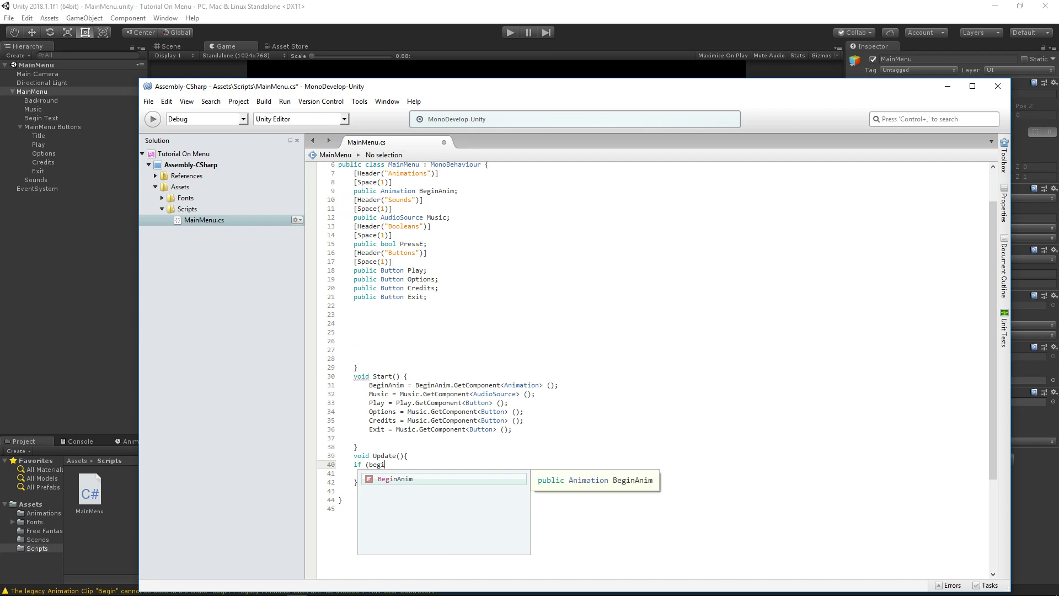
pyautogui.press('BackSpace')
pyautogui.press('BackSpace')
pyautogui.press('BackSpace')
pyautogui.press('BackSpace')
pyautogui.scroll(2, 459, 398)
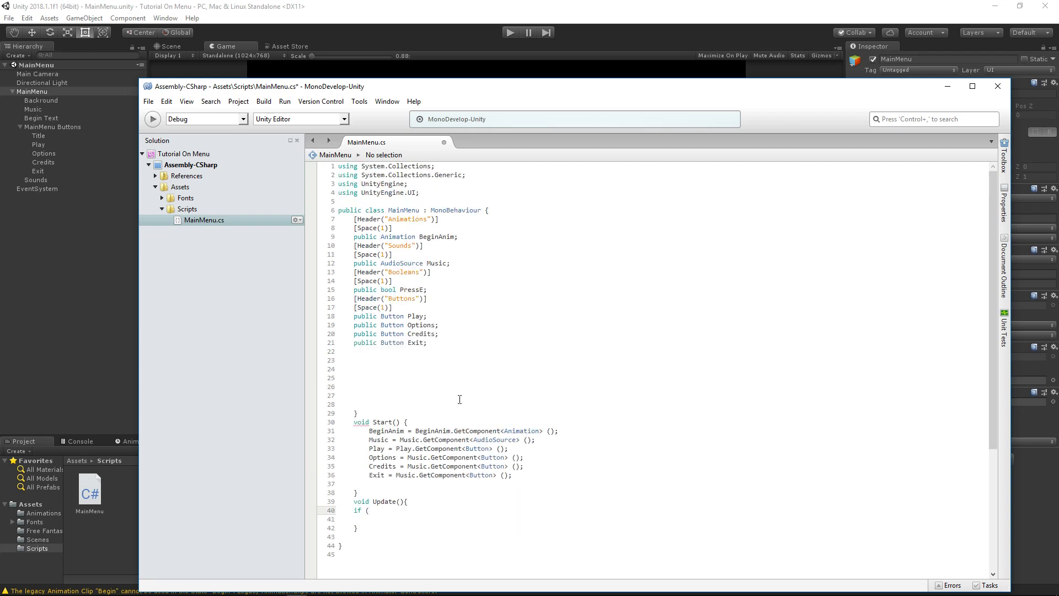
pyautogui.write('press')
pyautogui.press('Return')
pyautogui.write('== true')
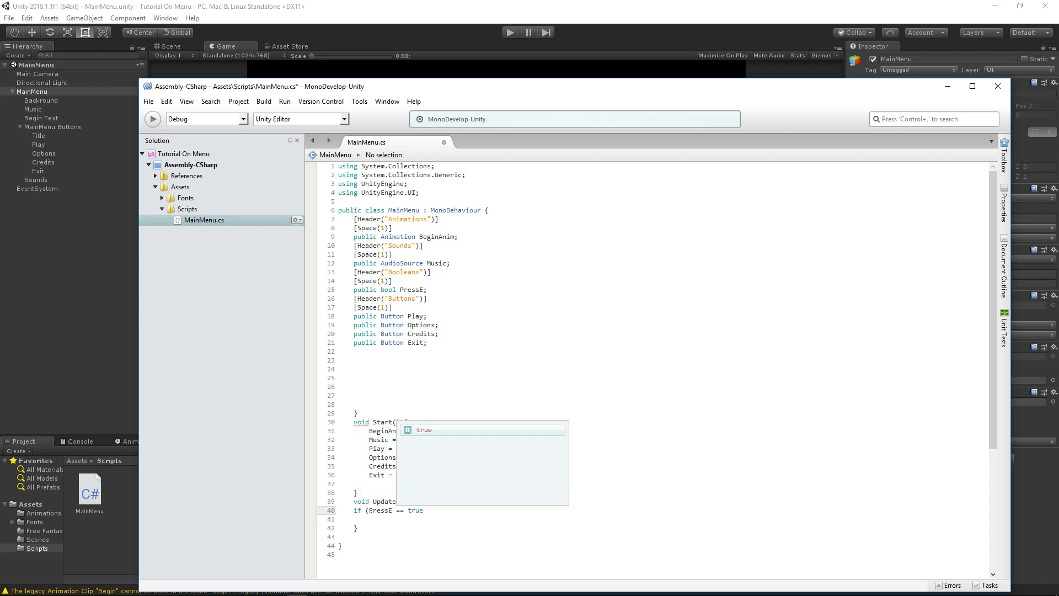
pyautogui.write(') {')
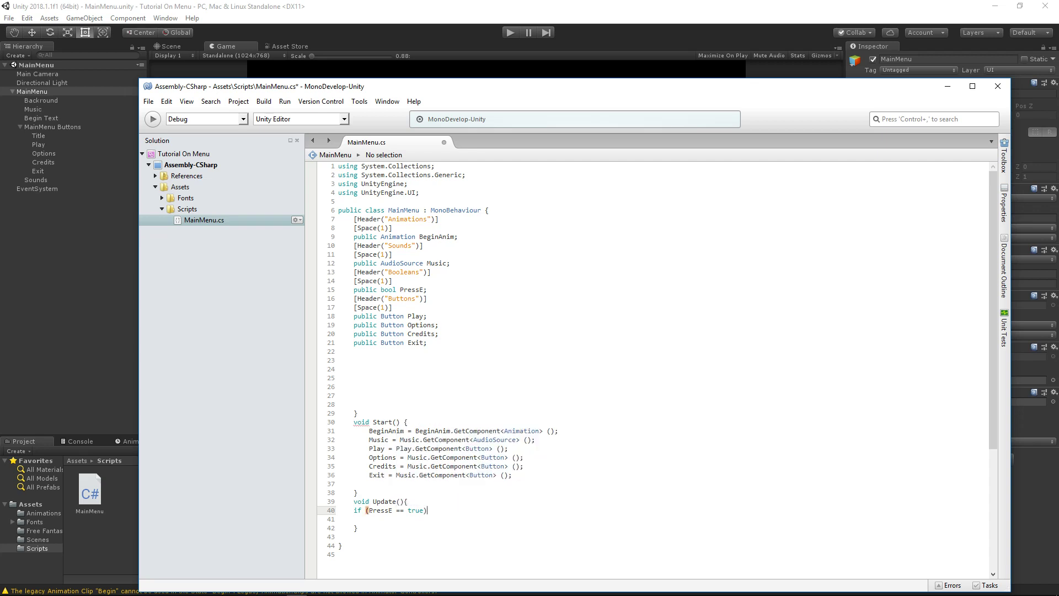
pyautogui.press('Return')
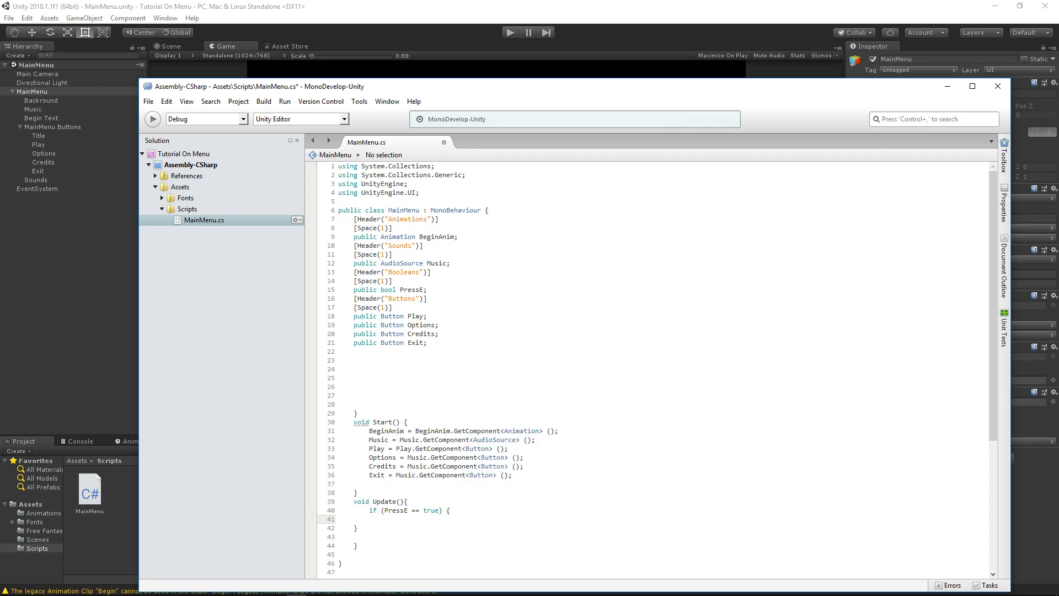
# Add a nested "if (Input.GetKeyDown("E"){" block under the PressE condition in Update.
pyautogui.write('i')
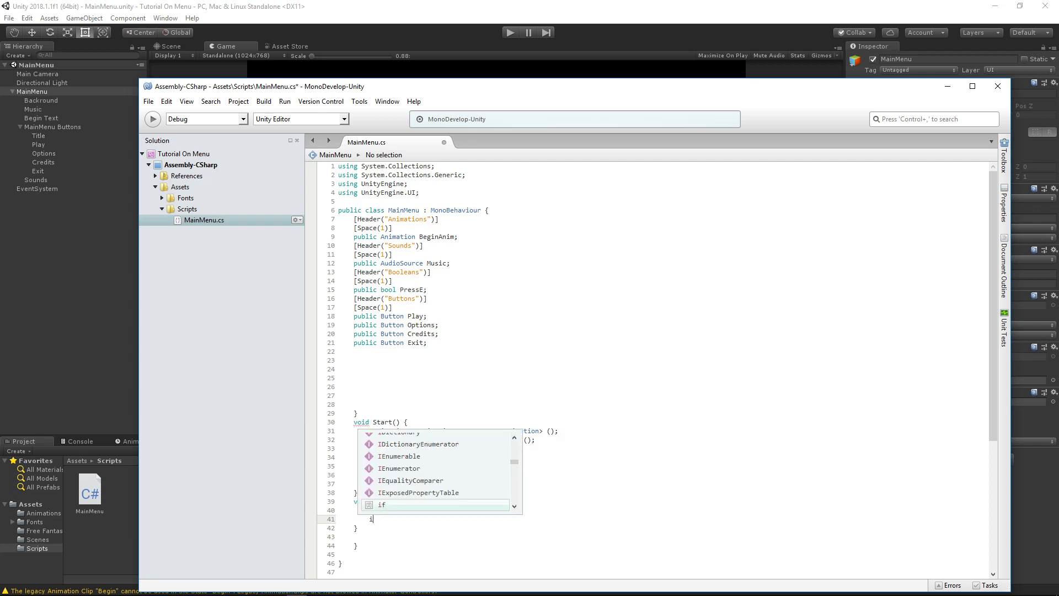
pyautogui.write('f (')
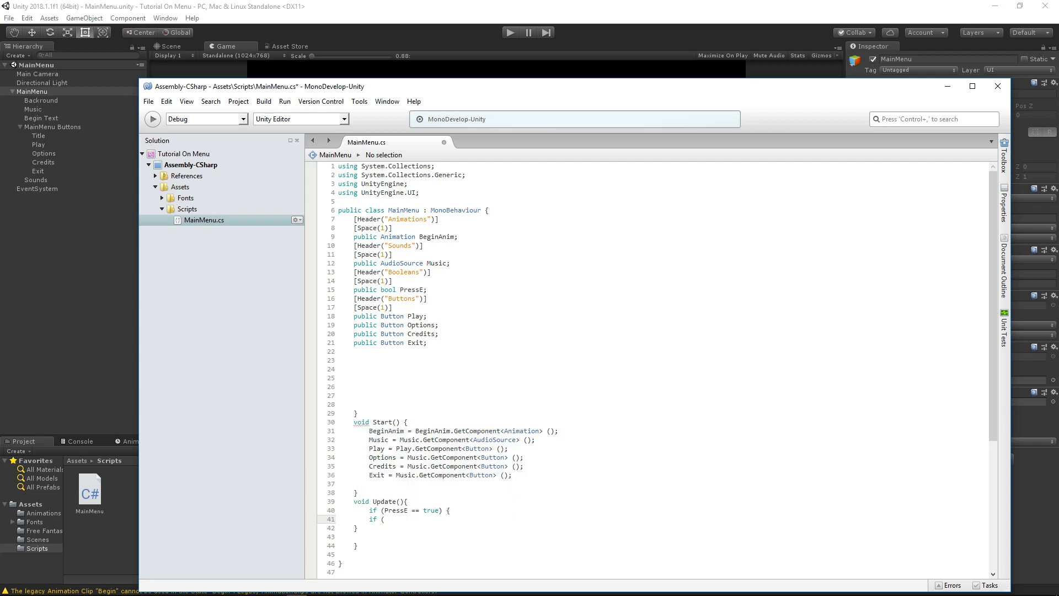
pyautogui.write('Input.getkey')
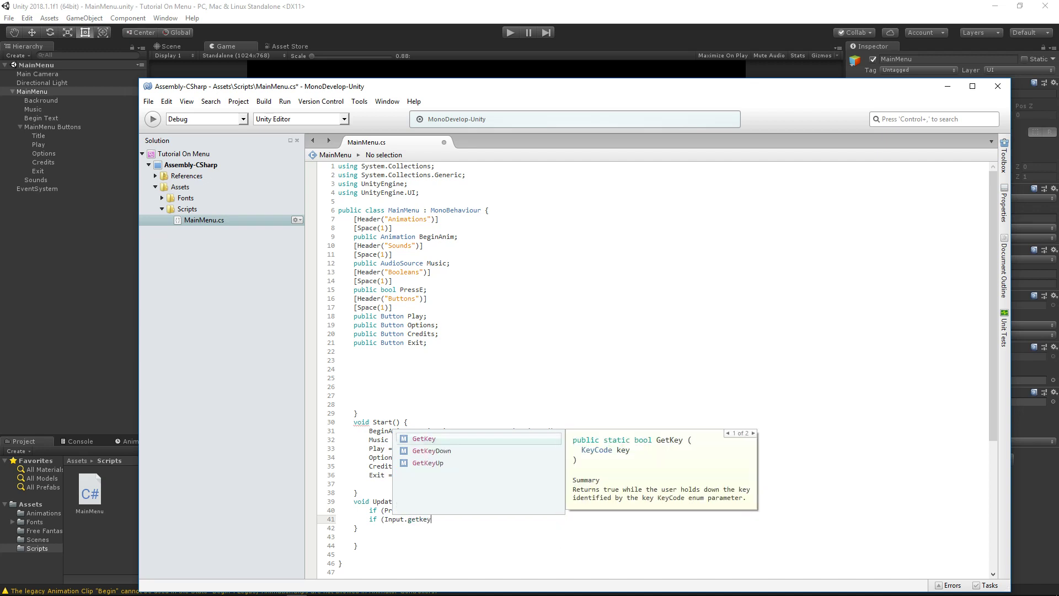
pyautogui.press('Down')
pyautogui.press('Return')
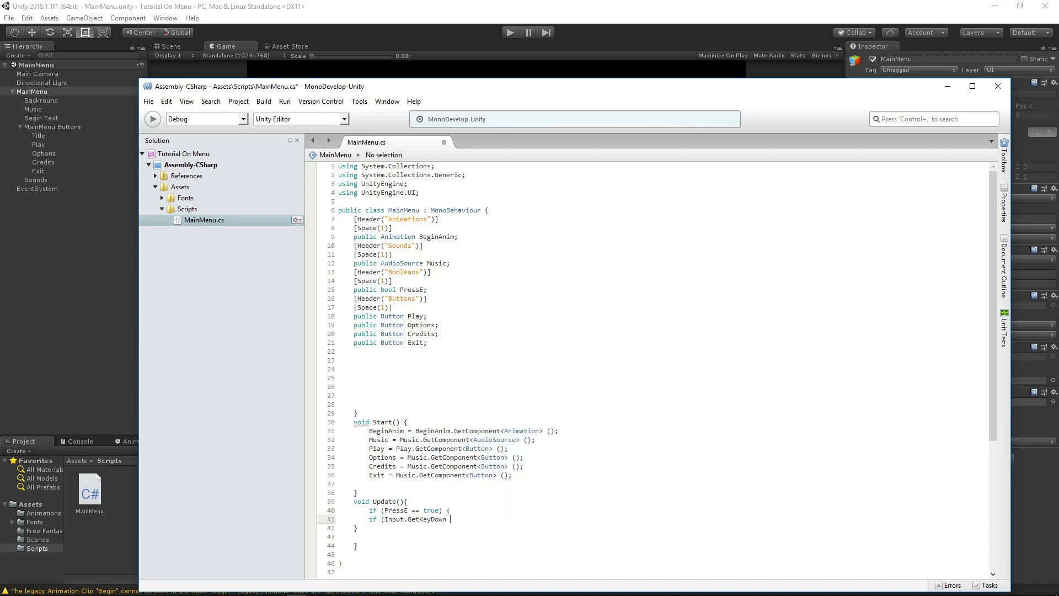
pyautogui.write('(E')
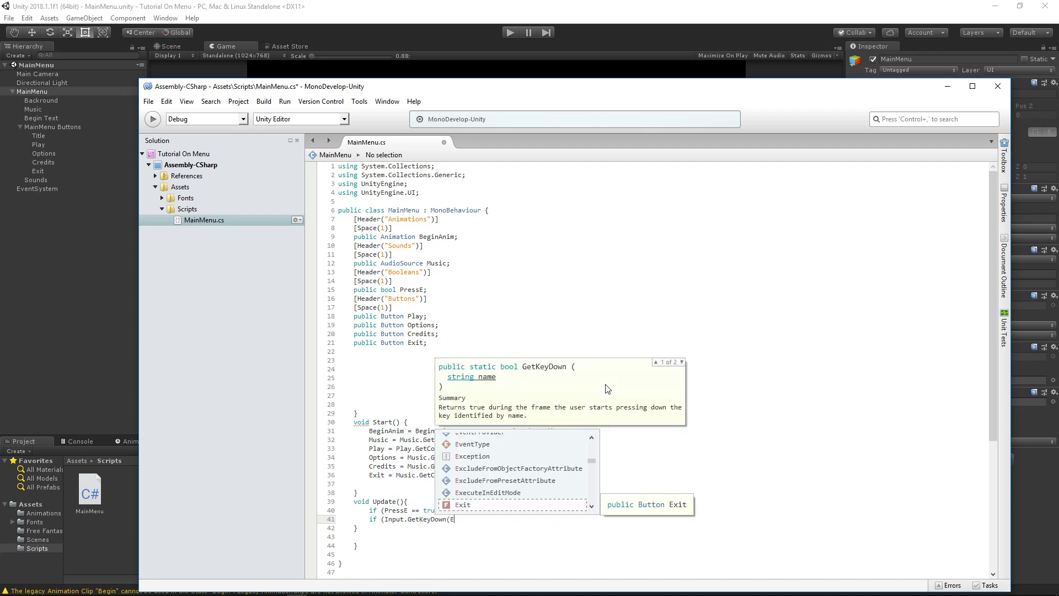
pyautogui.write(')')
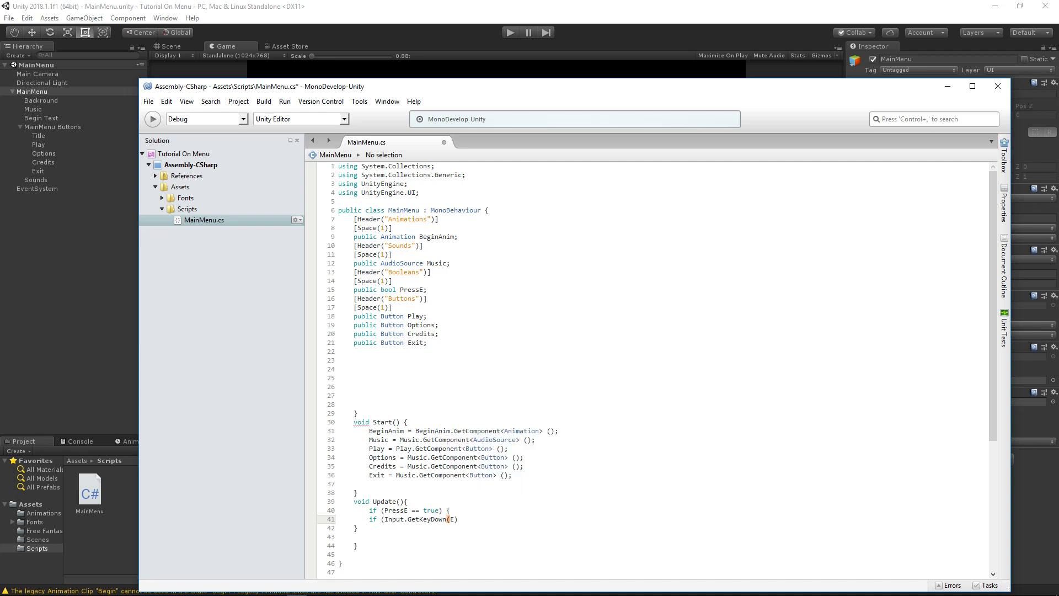
pyautogui.write('{')
pyautogui.press('BackSpace')
pyautogui.press('BackSpace')
pyautogui.press('BackSpace')
pyautogui.write('E"){')
pyautogui.press('Return')
pyautogui.press('Up')
pyautogui.press('Down')
# Write "BeginAnim.Play;" as the body of the E key check in Update.
pyautogui.write('b')
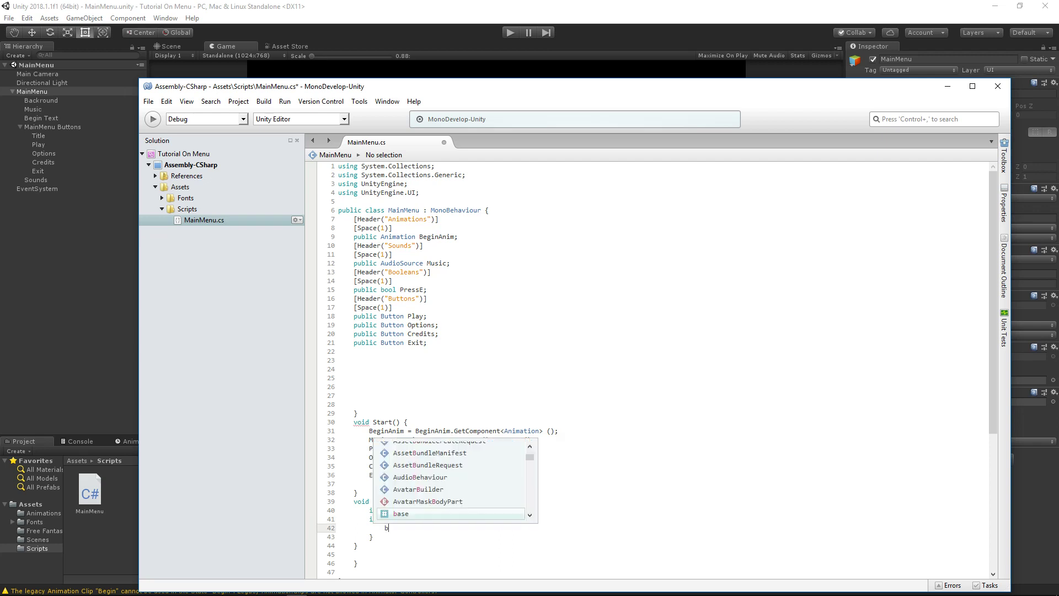
pyautogui.write('egina.pla')
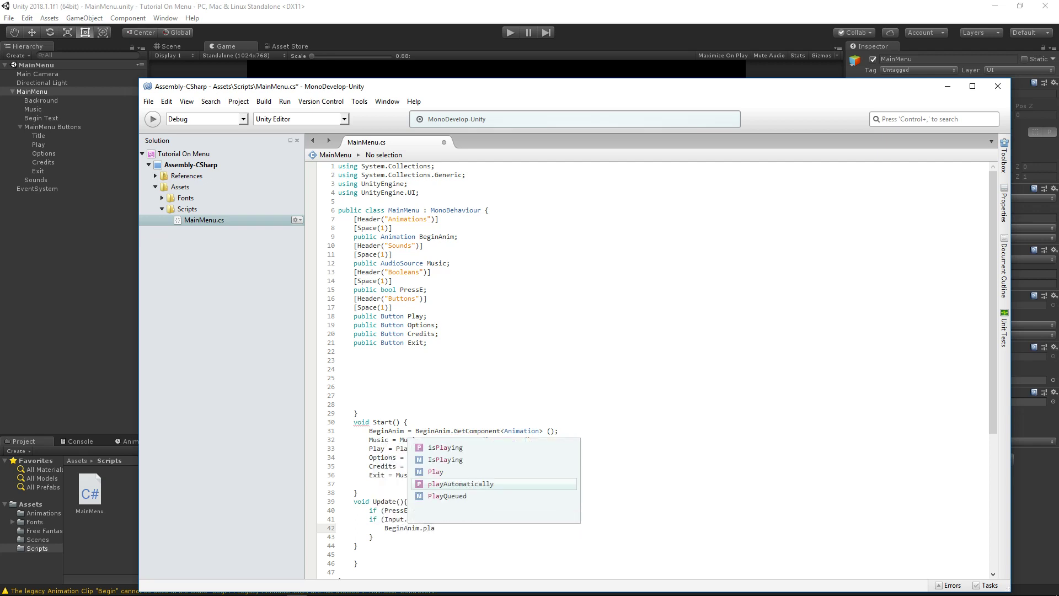
pyautogui.press('Up')
pyautogui.press('Return')
pyautogui.write('();')
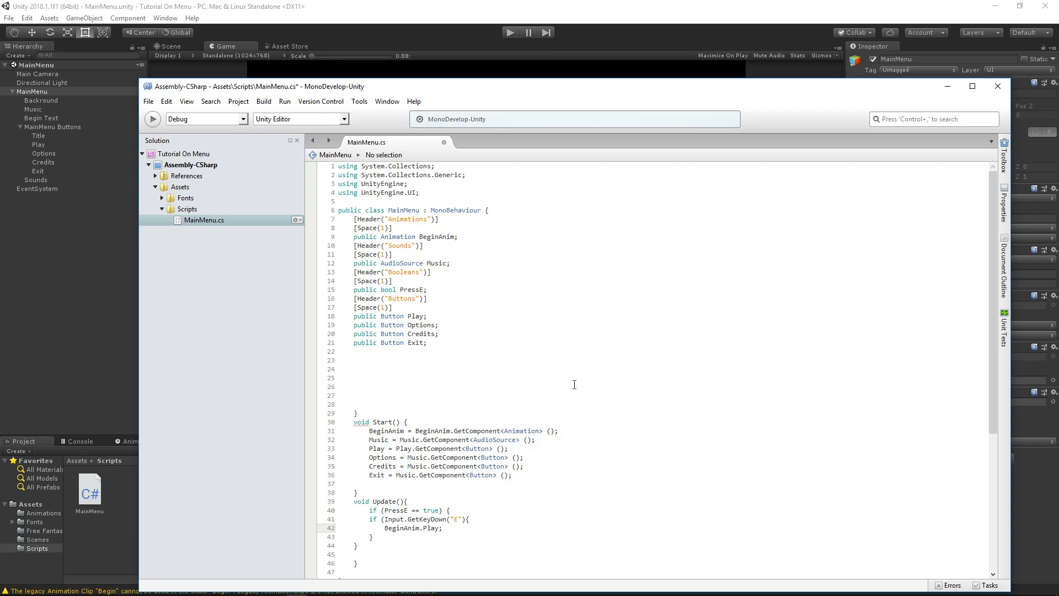
# Declare "public GameObject BeginText;" on a new line below the PressE boolean.
pyautogui.click(404, 333)
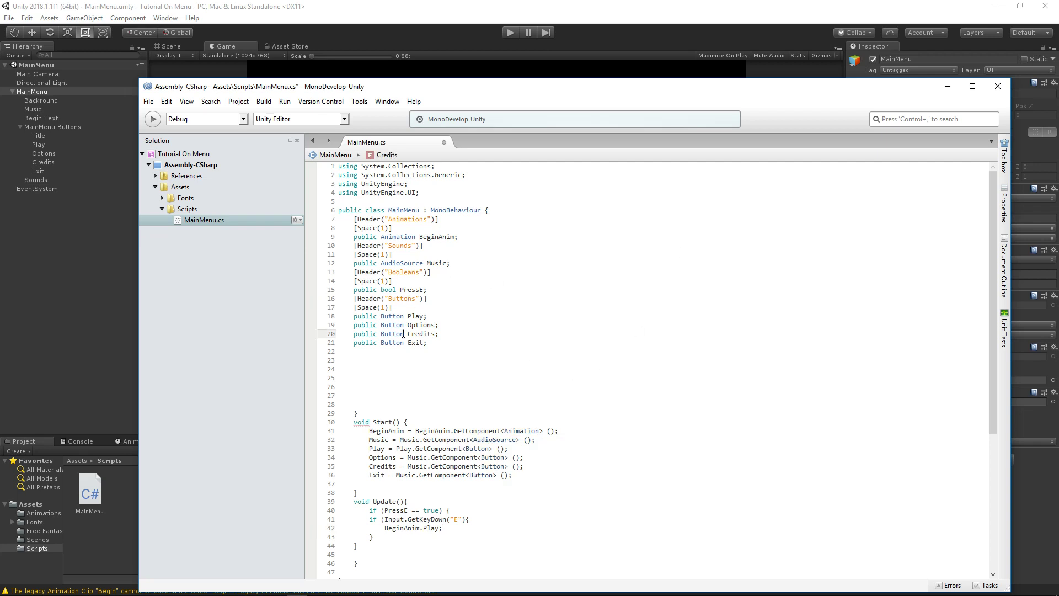
pyautogui.click(447, 289)
pyautogui.press('Return')
pyautogui.write('public ')
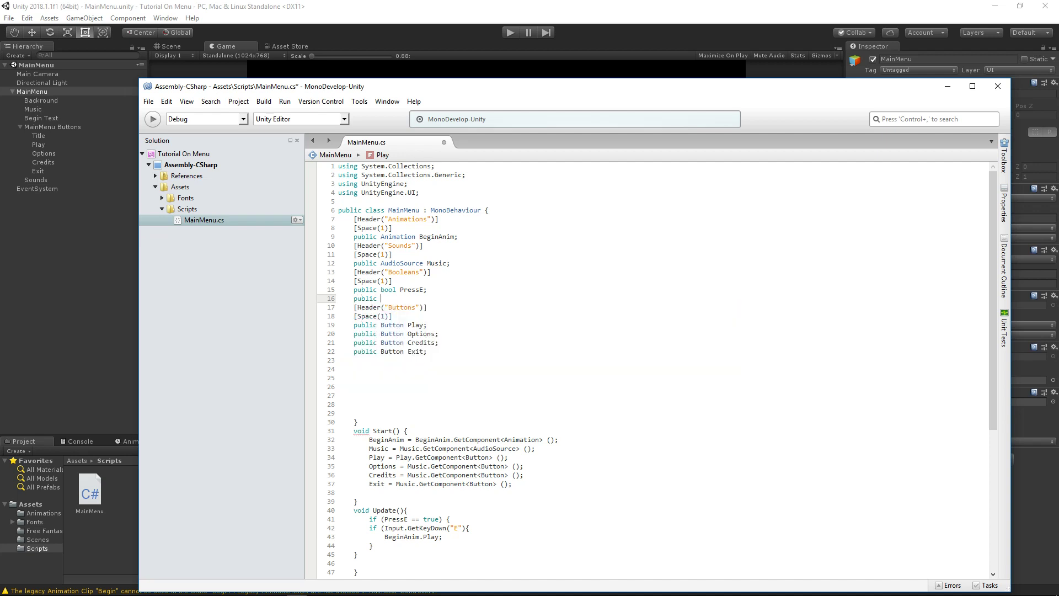
pyautogui.write('gameObject')
pyautogui.hotkey('ctrl', 'shift', 'Left')
pyautogui.write('GameO')
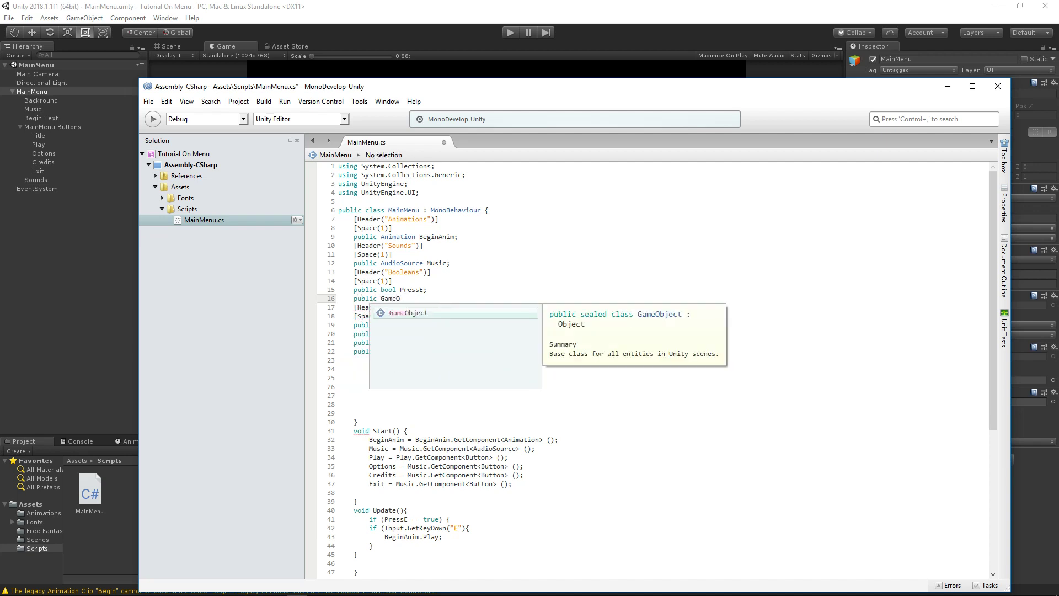
pyautogui.write('bject Begi')
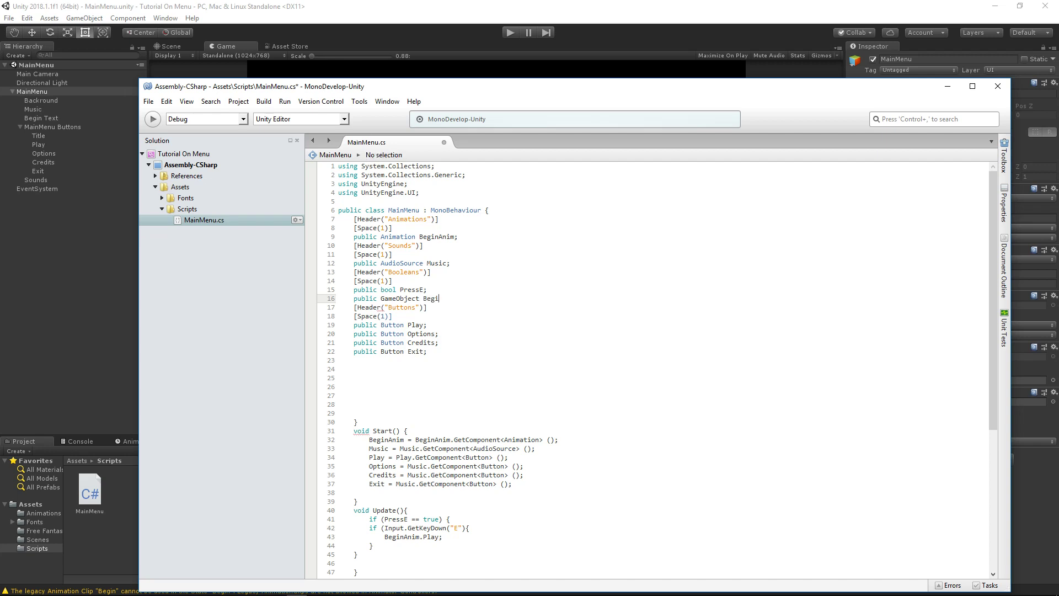
pyautogui.write('nText;')
# Copy the BeginText declaration and remove its line from the Booleans section.
pyautogui.keyDown('shift'); pyautogui.click(351, 296); pyautogui.keyUp('shift')
pyautogui.hotkey('ctrl', 'c')
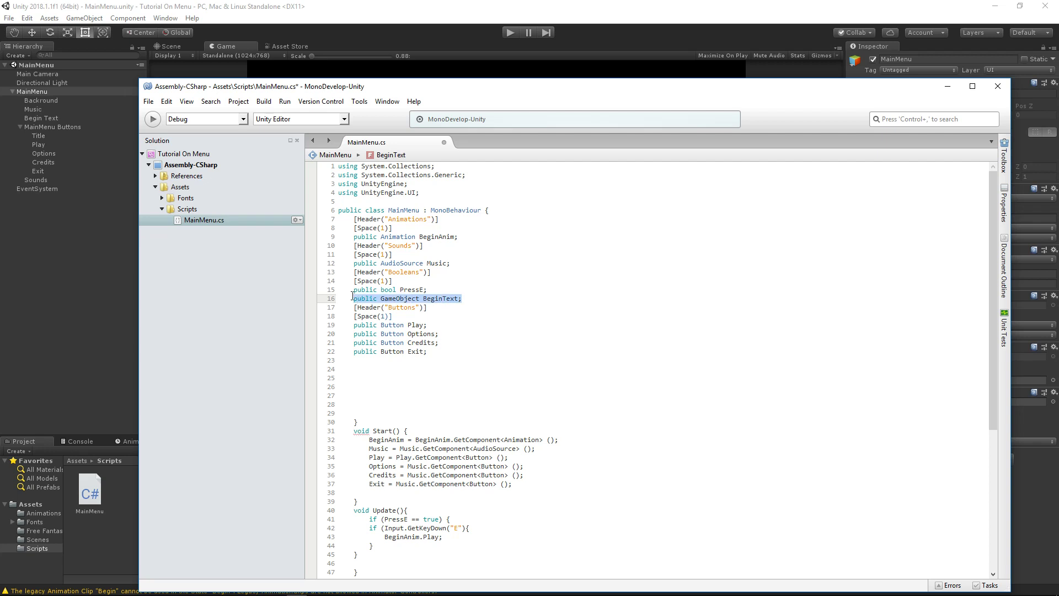
pyautogui.press('BackSpace')
pyautogui.press('BackSpace')
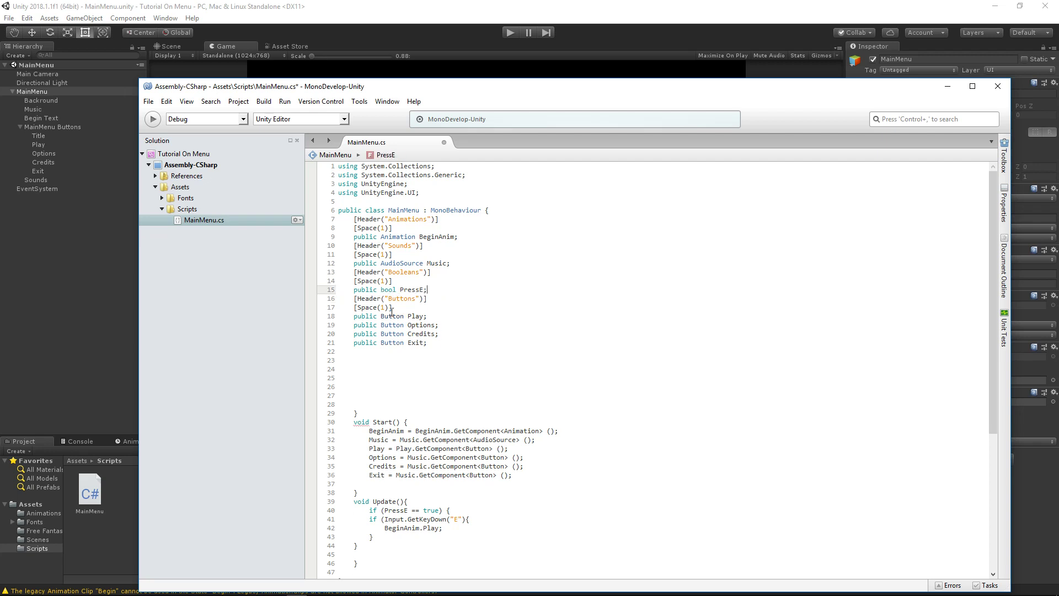
# Paste the BeginText GameObject declaration on a new line below the Exit button declaration.
pyautogui.click(442, 345)
pyautogui.press('Return')
pyautogui.hotkey('ctrl', 'v')
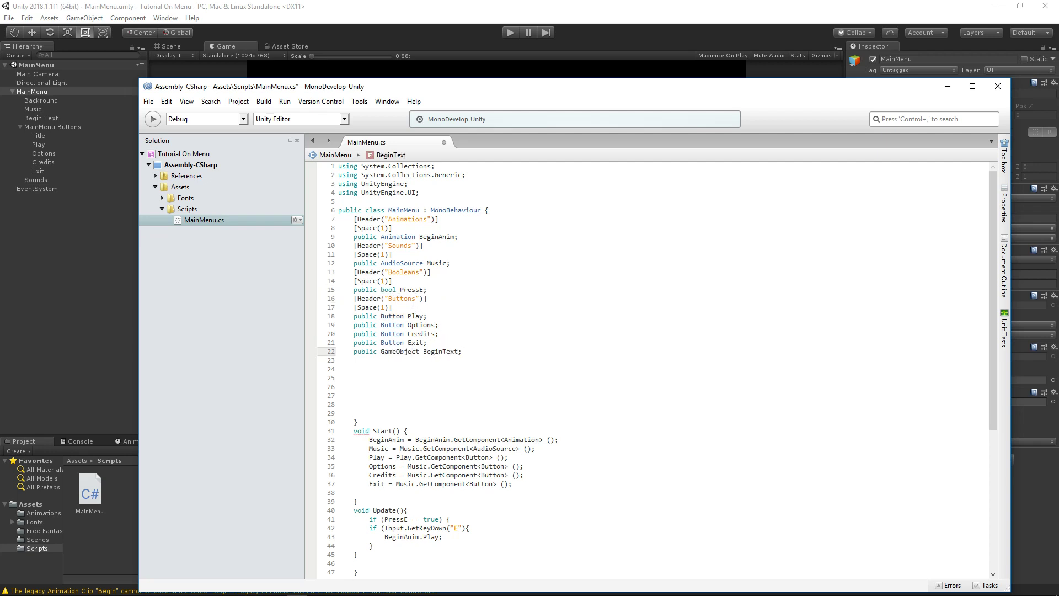
# Copy the Buttons header and its Space(1) attribute and insert them directly above the BeginText declaration.
pyautogui.moveTo(412, 312)
pyautogui.mouseDown()
pyautogui.moveTo(356, 298)
pyautogui.moveTo(406, 308)
pyautogui.mouseUp()
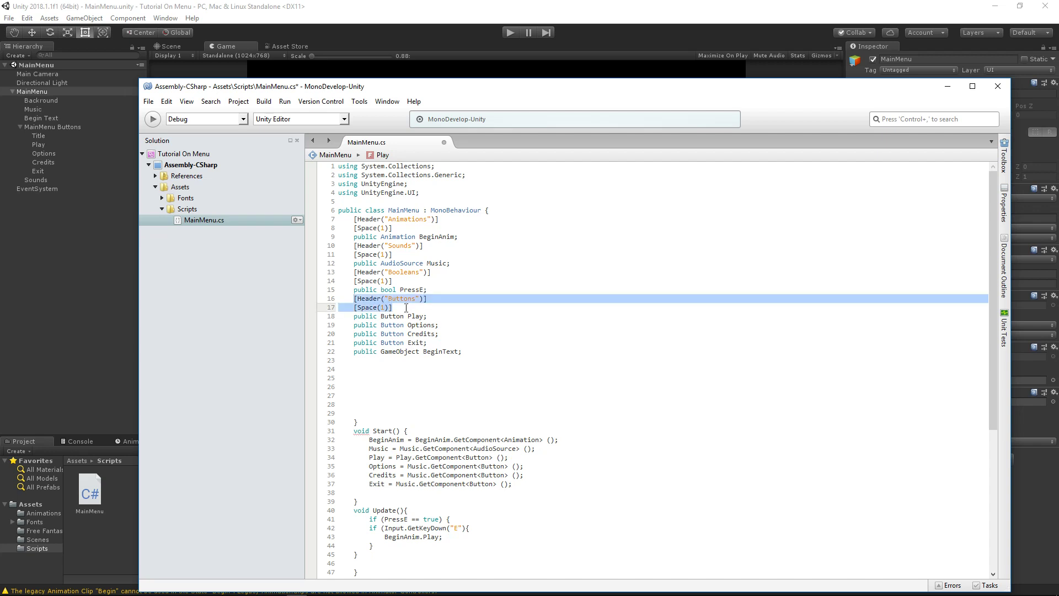
pyautogui.hotkey('ctrl', 'c')
pyautogui.click(346, 351)
pyautogui.press('Return')
pyautogui.press('Up')
pyautogui.hotkey('ctrl', 'v')
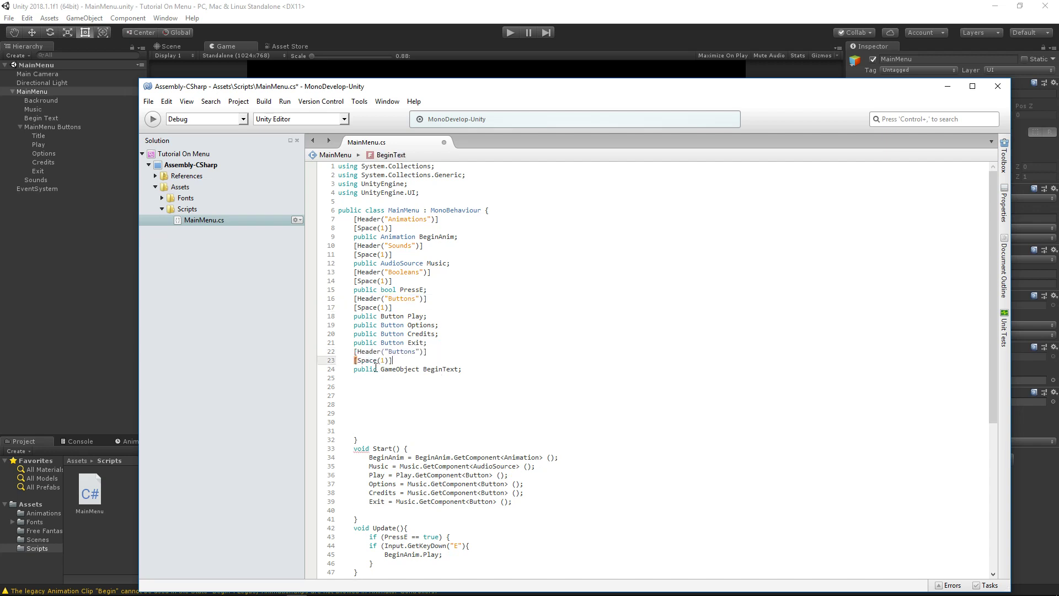
# Rename the header above BeginText to "GameObjects", leaving no blank line between it and the Exit declaration.
pyautogui.click(353, 351)
pyautogui.press('Return')
pyautogui.doubleClick(394, 359)
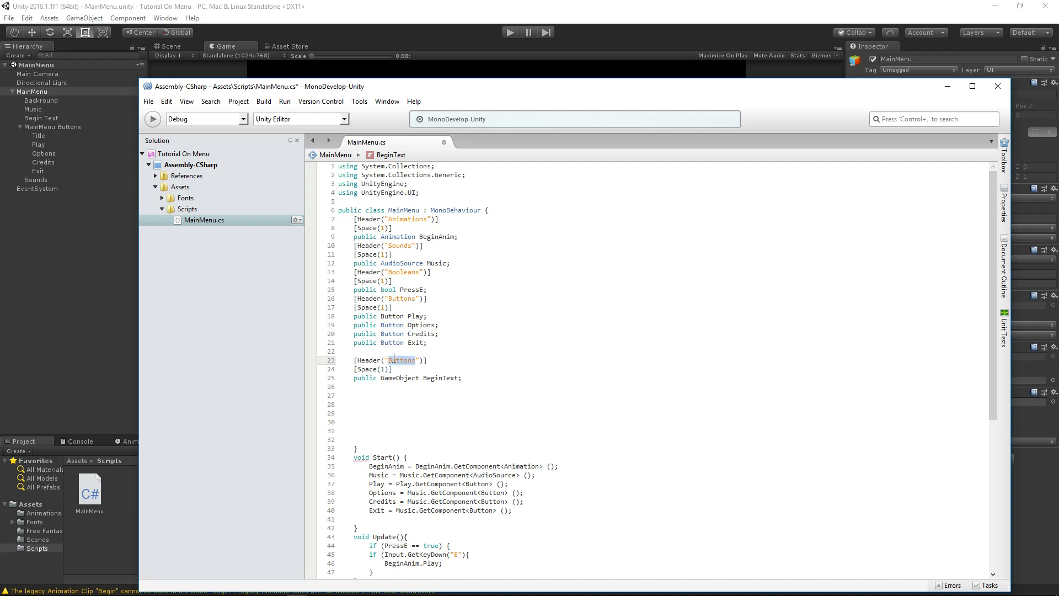
pyautogui.write('GameObjects')
pyautogui.click(354, 352)
pyautogui.press('BackSpace')
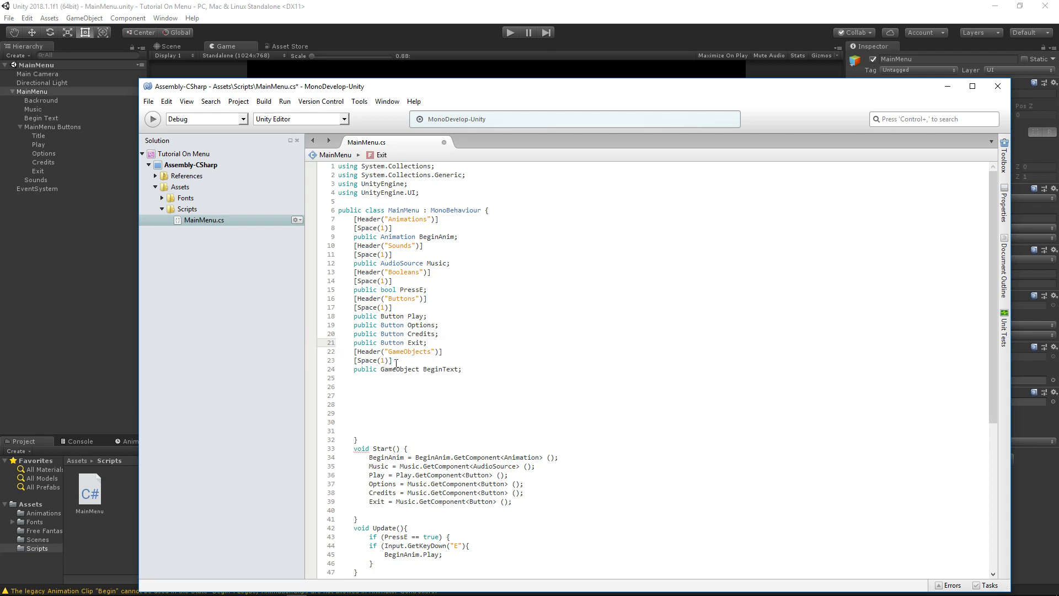
# Duplicate the GameObjects header and Space(1) lines below the BeginText declaration and rename the copied header "Menus".
pyautogui.moveTo(396, 364); pyautogui.dragTo(332, 350)
pyautogui.hotkey('ctrl', 'c')
pyautogui.click(478, 369)
pyautogui.press('Return')
pyautogui.hotkey('ctrl', 'v')
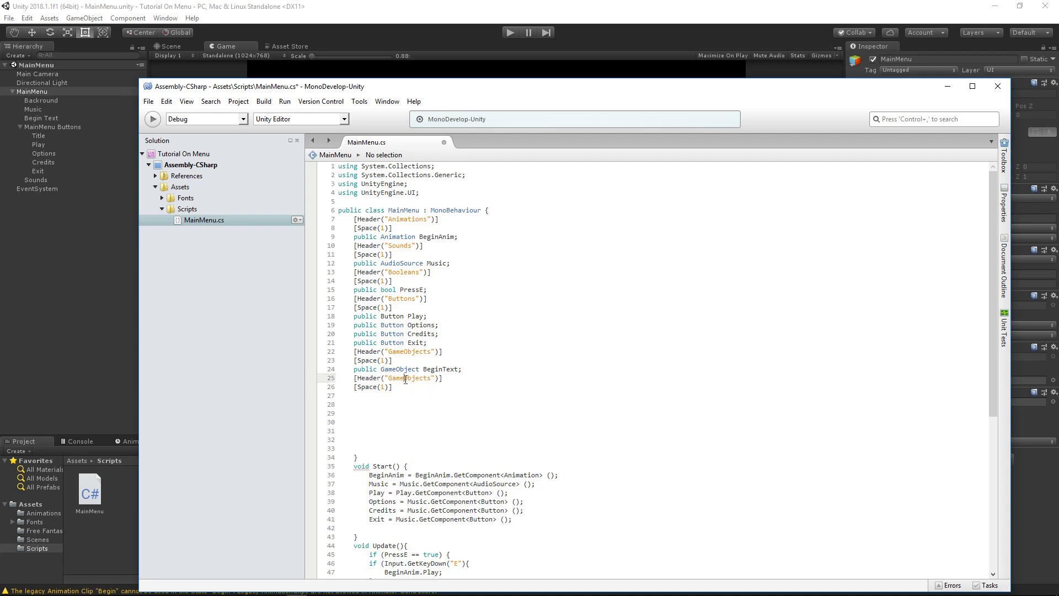
pyautogui.doubleClick(406, 378)
pyautogui.write('Menus')
pyautogui.click(542, 381)
# Change the PressE condition in Update to compare with false and save the script.
pyautogui.scroll(-10, 542, 381)
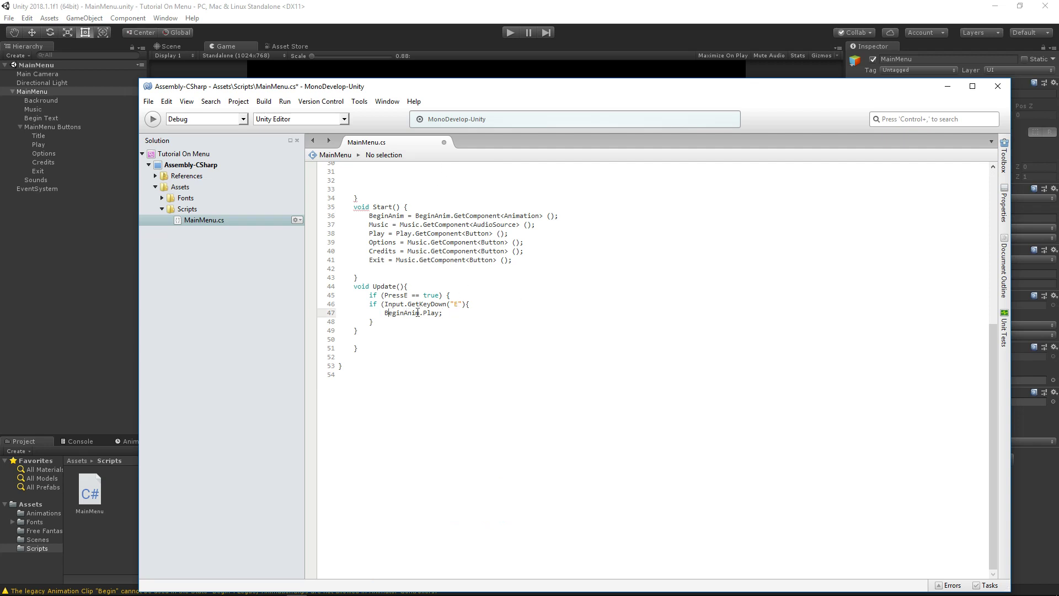
pyautogui.click(381, 307)
pyautogui.moveTo(369, 296); pyautogui.dragTo(447, 296)
pyautogui.click(454, 294)
pyautogui.click(439, 296)
pyautogui.press('Delete')
pyautogui.write('fa')
pyautogui.press('BackSpace')
pyautogui.press('BackSpace')
pyautogui.write(')')
pyautogui.write('fa')
pyautogui.press('Return')
pyautogui.hotkey('ctrl', 's')
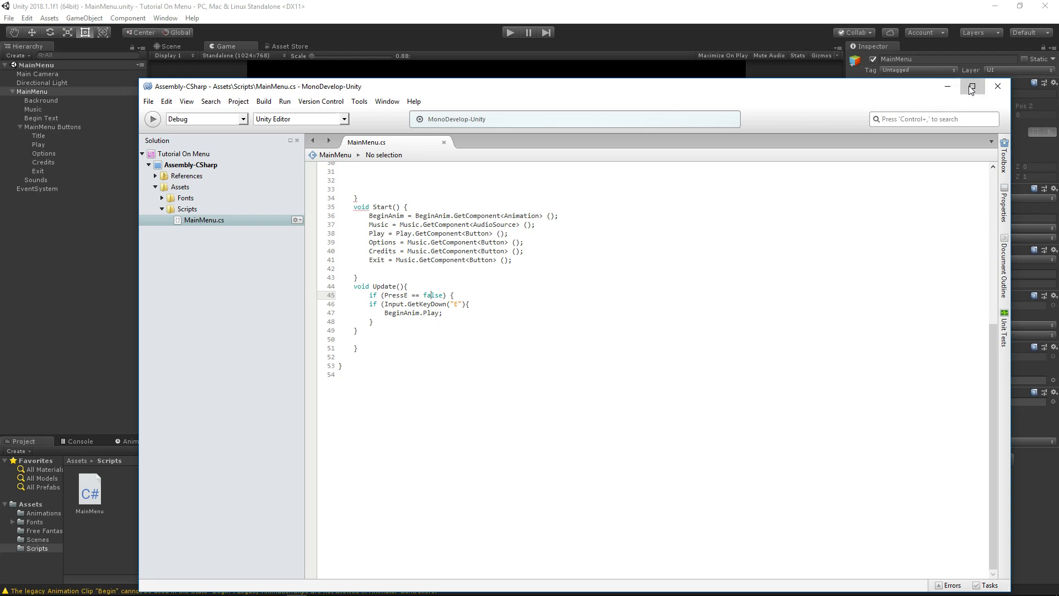
# Maximize the code editor and review the MainMenu script's fields, braces, and Start and Update methods.
pyautogui.click(972, 87)
pyautogui.scroll(5, 278, 282)
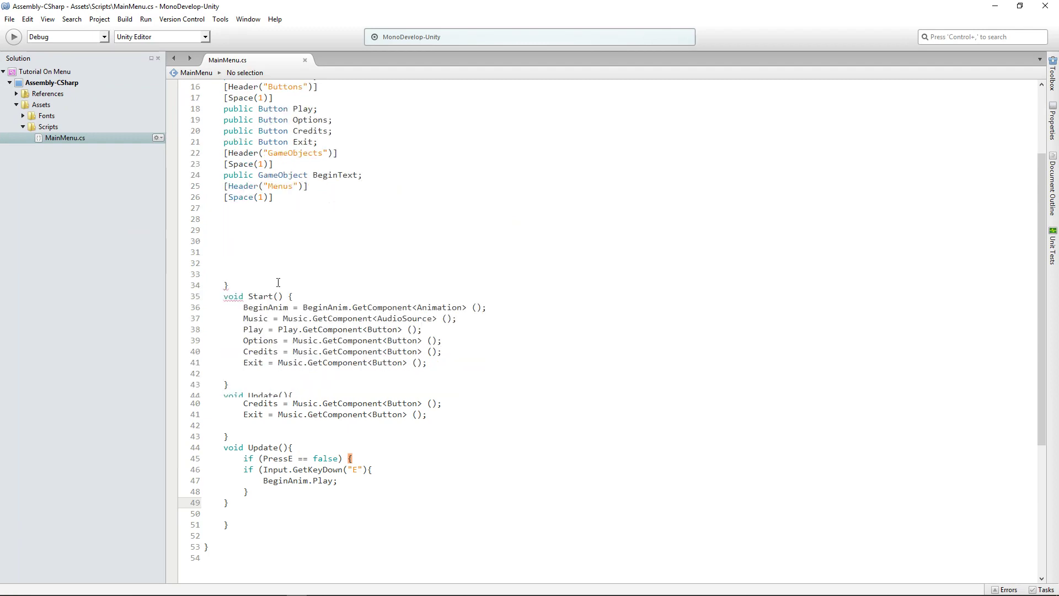
pyautogui.scroll(2, 278, 282)
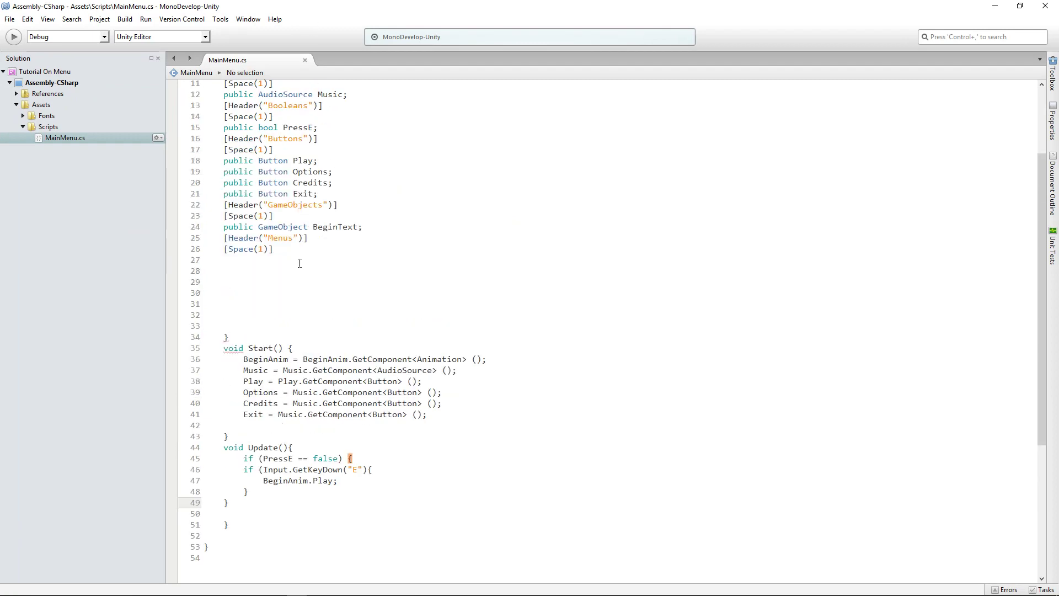
pyautogui.scroll(3, 300, 263)
pyautogui.scroll(-6, 336, 243)
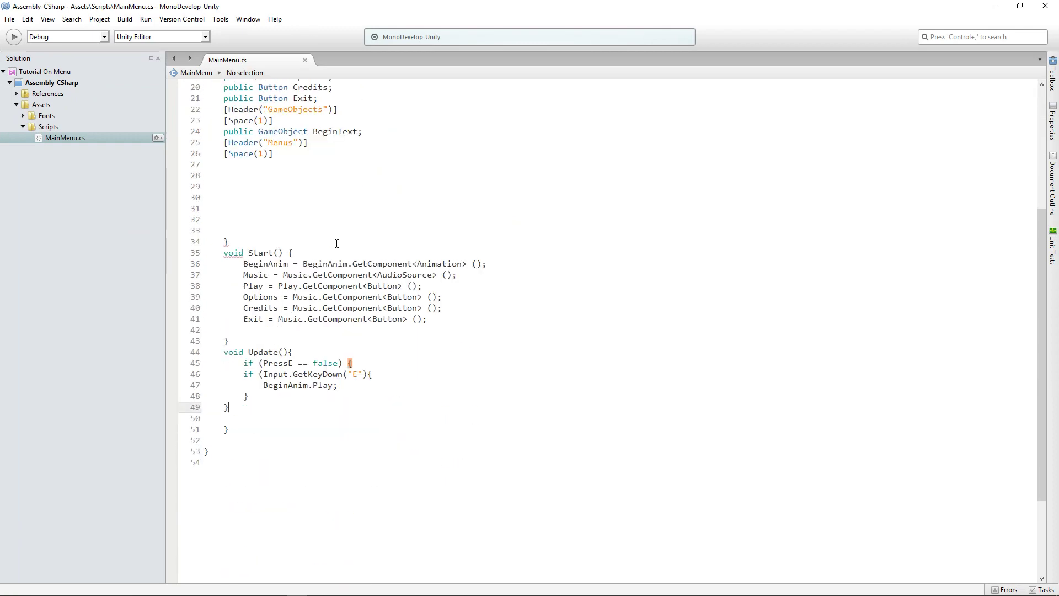
pyautogui.scroll(5, 337, 244)
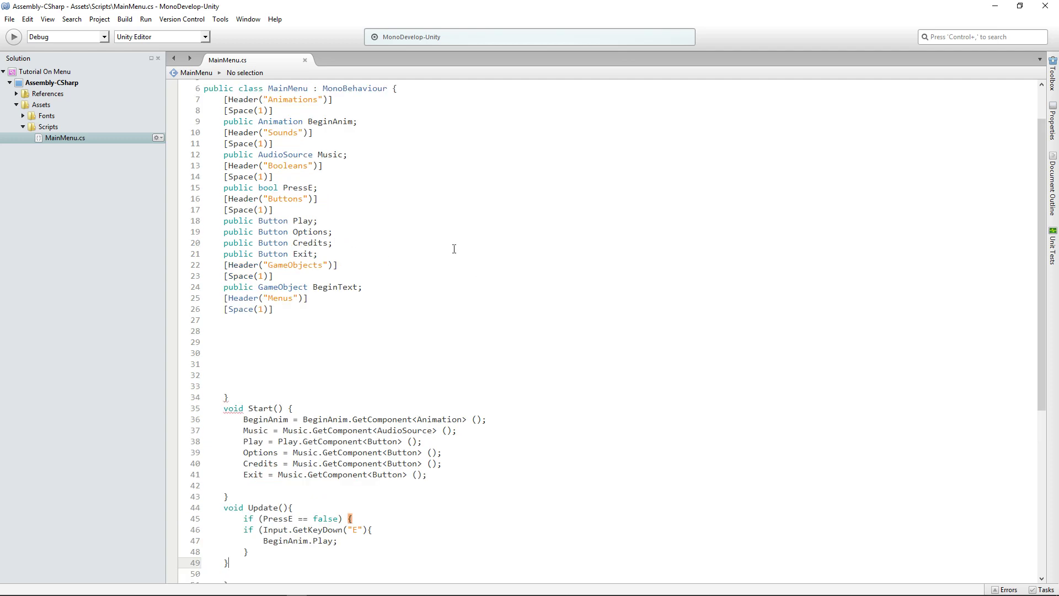
pyautogui.click(221, 408)
pyautogui.click(225, 398)
pyautogui.scroll(2, 284, 371)
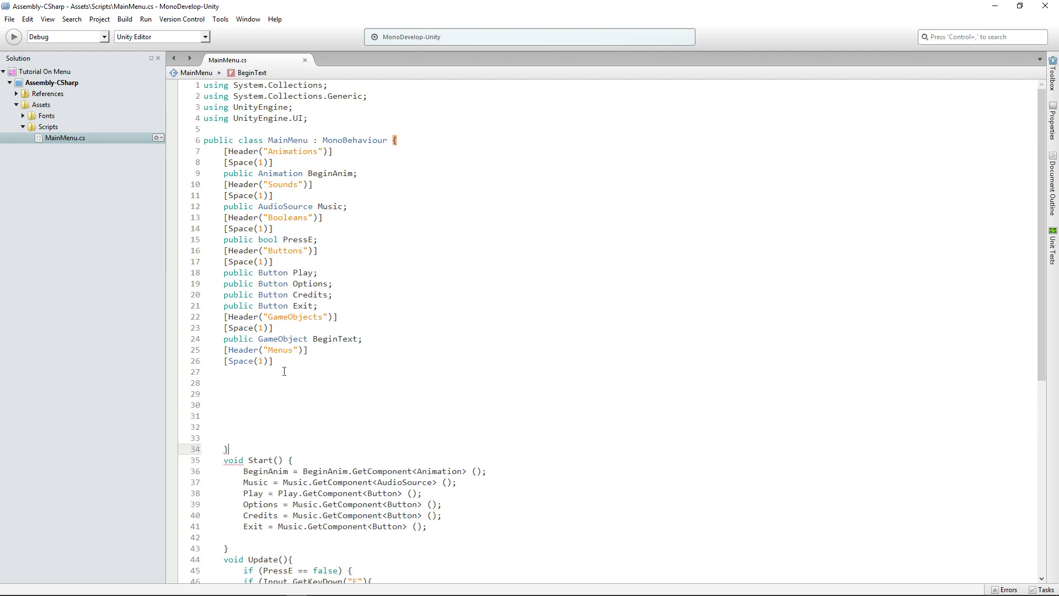
pyautogui.scroll(-5, 261, 392)
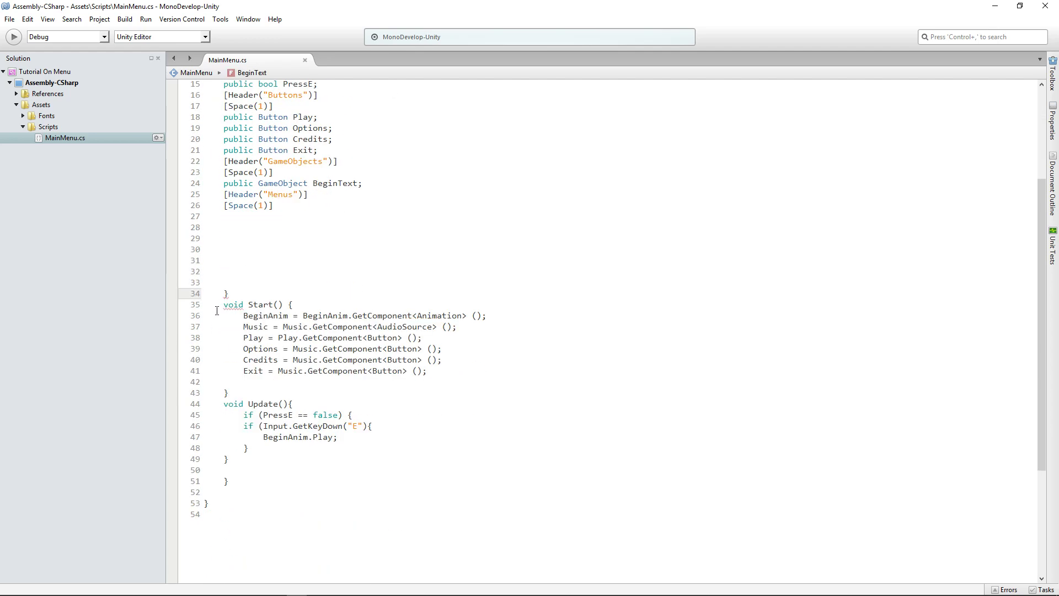
# Move the Start and Update methods above the closing brace that ends the class before Start.
pyautogui.moveTo(224, 316); pyautogui.dragTo(229, 393)
pyautogui.moveTo(224, 304); pyautogui.dragTo(209, 503)
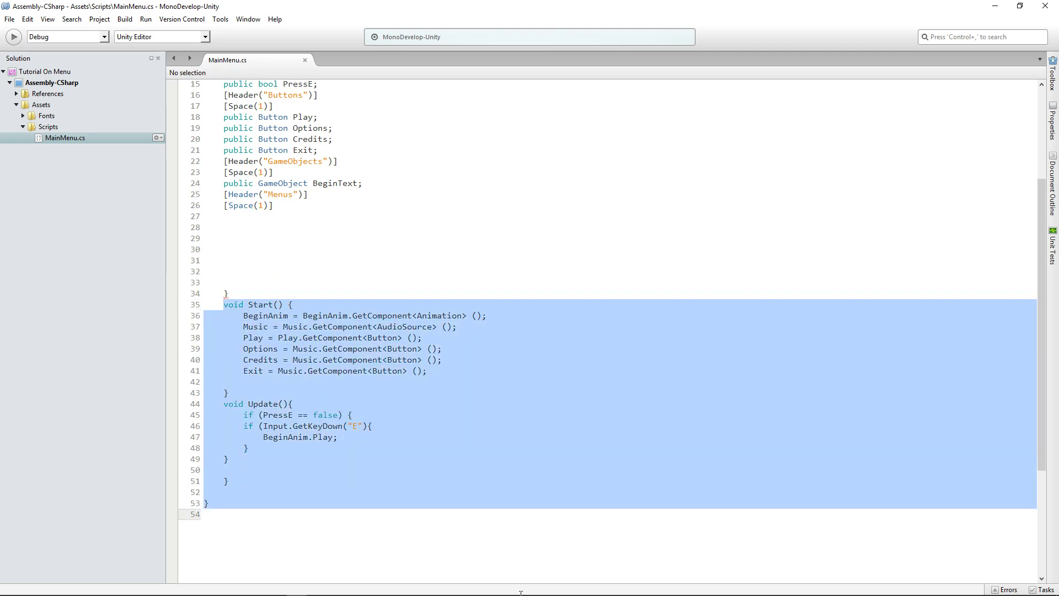
pyautogui.hotkey('ctrl', 'x')
pyautogui.press('Up')
pyautogui.press('Up')
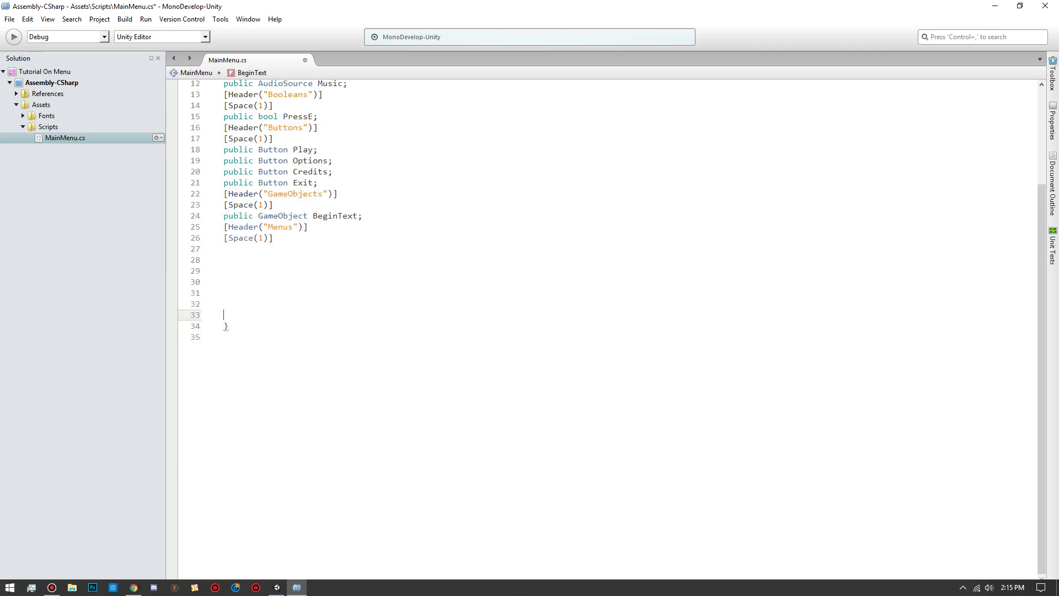
pyautogui.hotkey('ctrl', 'v')
# Delete surplus blank lines between the Menus header section and the Start method.
pyautogui.scroll(4, 474, 474)
pyautogui.click(229, 403)
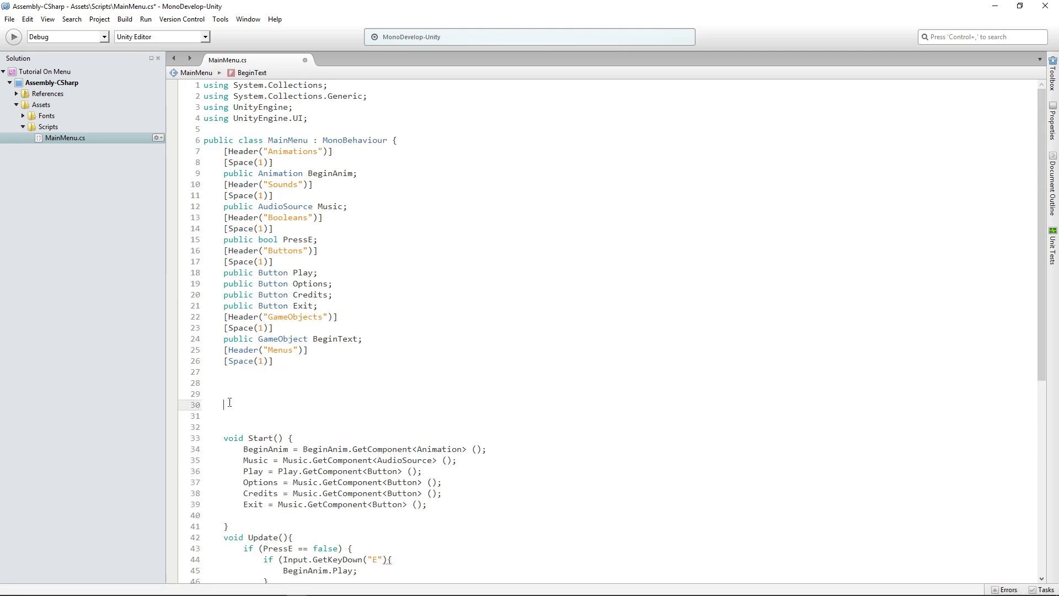
pyautogui.press('BackSpace')
pyautogui.press('BackSpace')
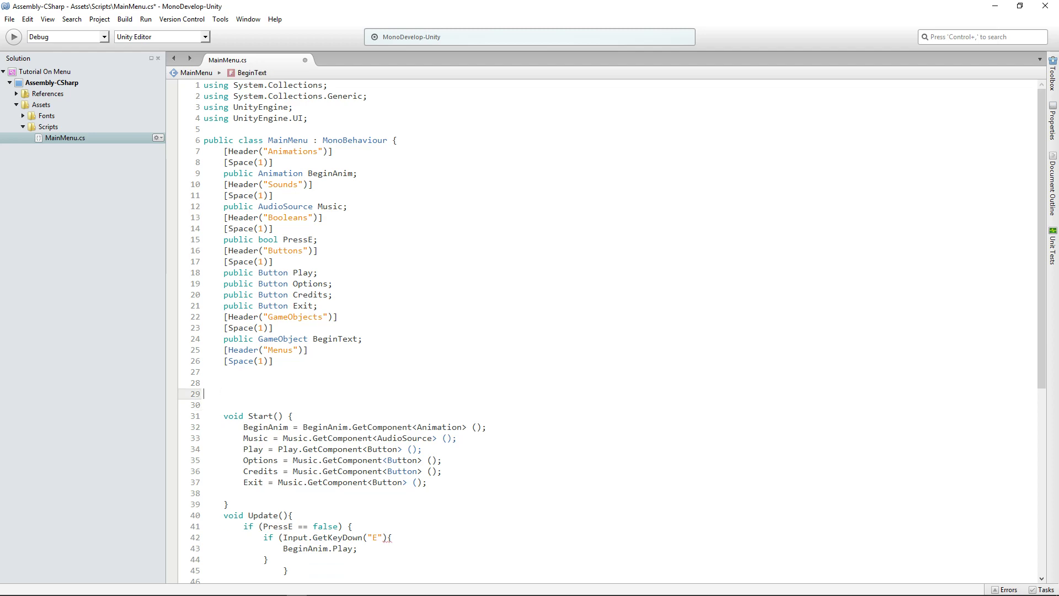
pyautogui.press('Delete')
# Try removing the quotation marks around E in the GetKeyDown check in Update.
pyautogui.scroll(-9, 338, 395)
pyautogui.scroll(6, 338, 395)
pyautogui.click(386, 423)
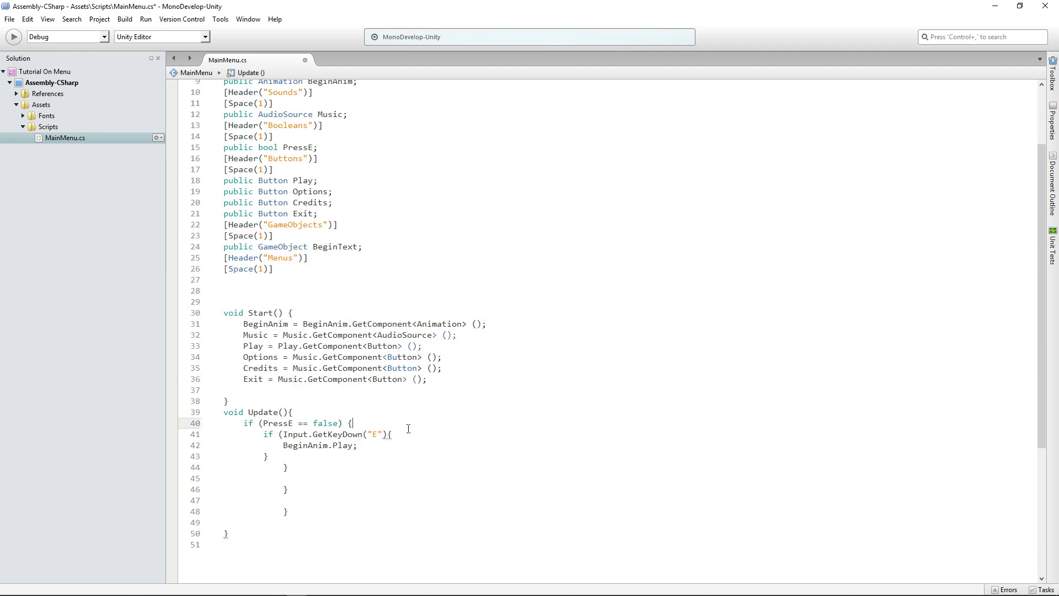
pyautogui.click(388, 436)
pyautogui.click(370, 435)
pyautogui.press('Delete')
pyautogui.press('Right')
pyautogui.press('Delete')
pyautogui.press('Left')
pyautogui.click(267, 456)
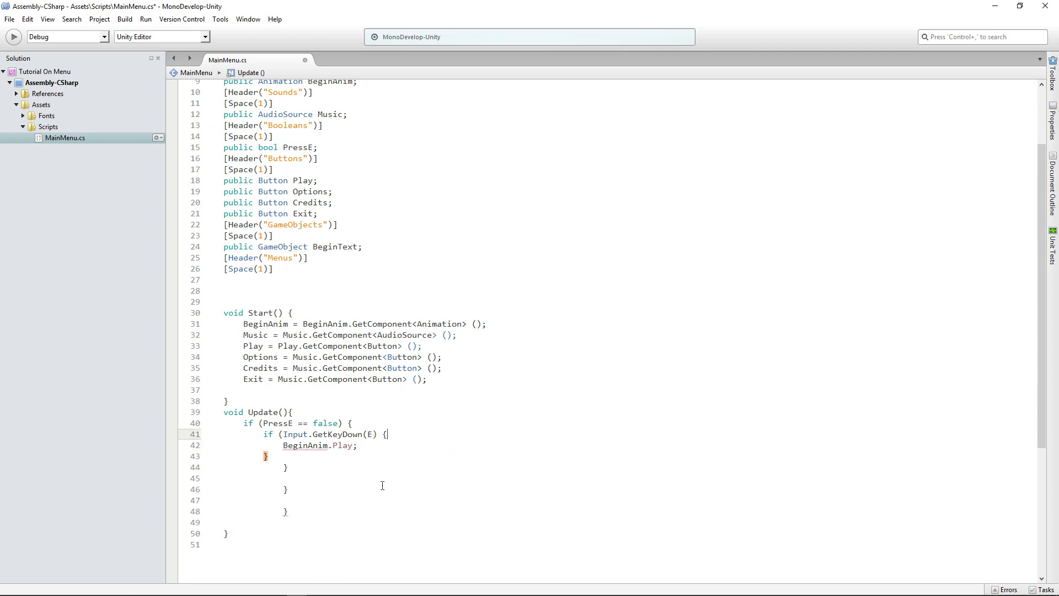
pyautogui.click(351, 489)
pyautogui.click(387, 435)
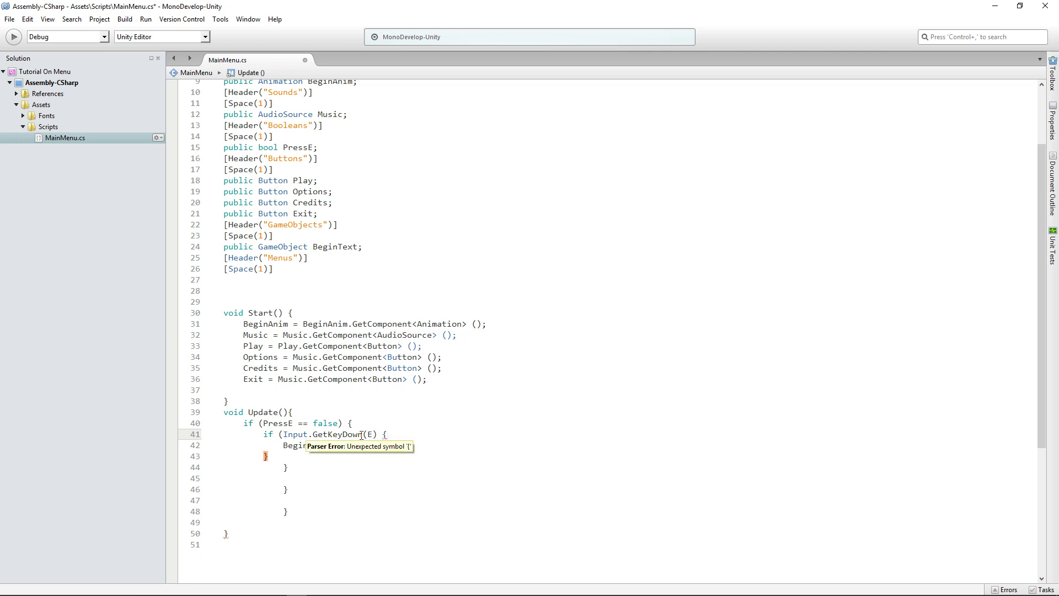
pyautogui.press('Up')
# Put E in quotation marks in the GetKeyDown check and add the missing closing parenthesis, giving "if (Input.GetKeyDown("E")) {".
pyautogui.click(374, 435)
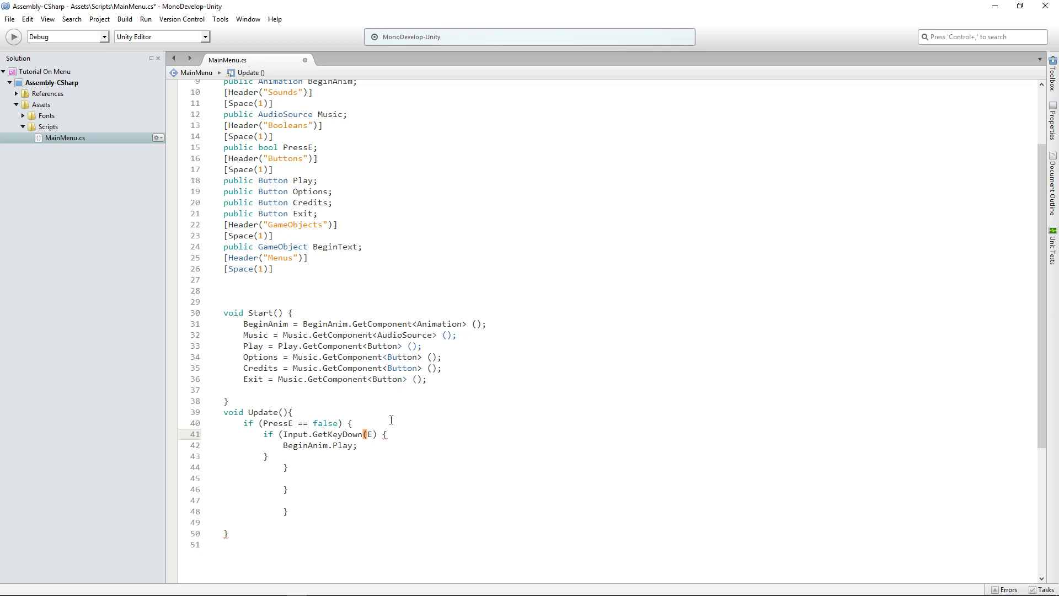
pyautogui.press('BackSpace')
pyautogui.write('""')
pyautogui.press('Left')
pyautogui.write('E')
pyautogui.press('Right')
pyautogui.write(')')
pyautogui.click(412, 491)
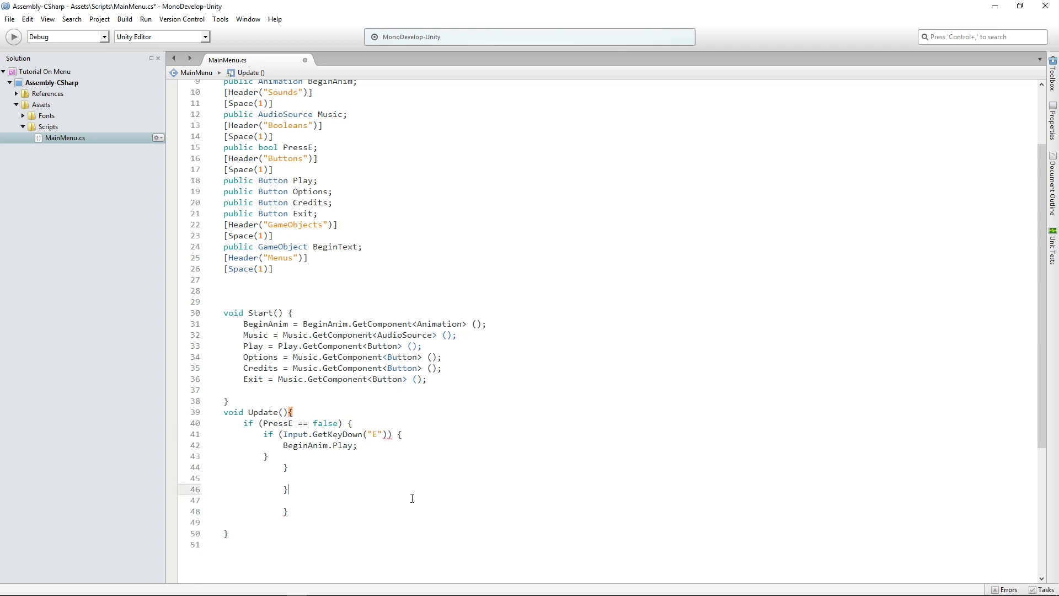
# Save the MainMenu script with "BeginAnim.Play;" as the only line in the E key check.
pyautogui.click(392, 436)
pyautogui.click(359, 446)
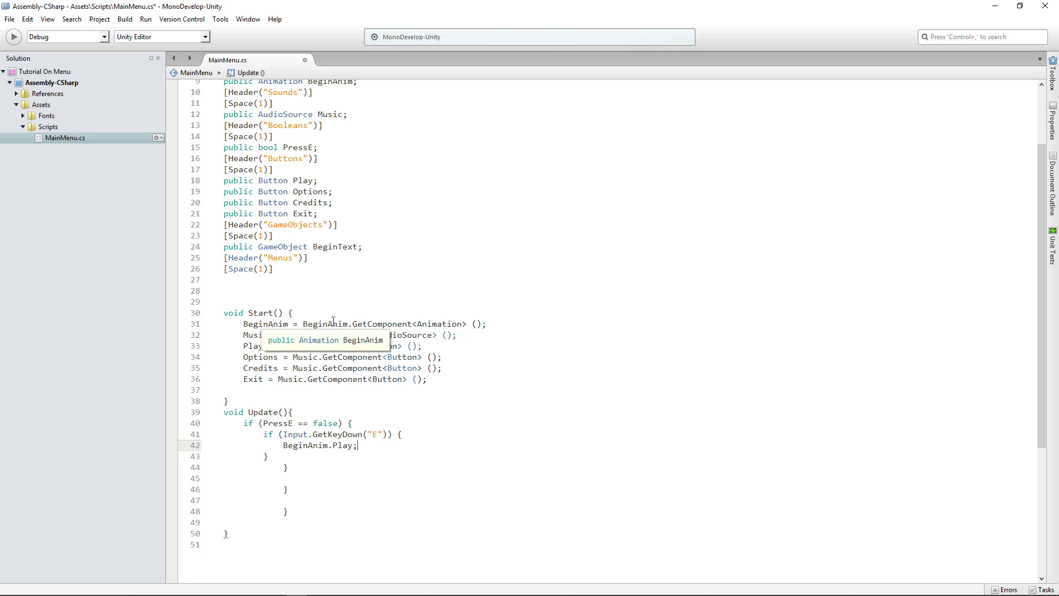
pyautogui.press('Return')
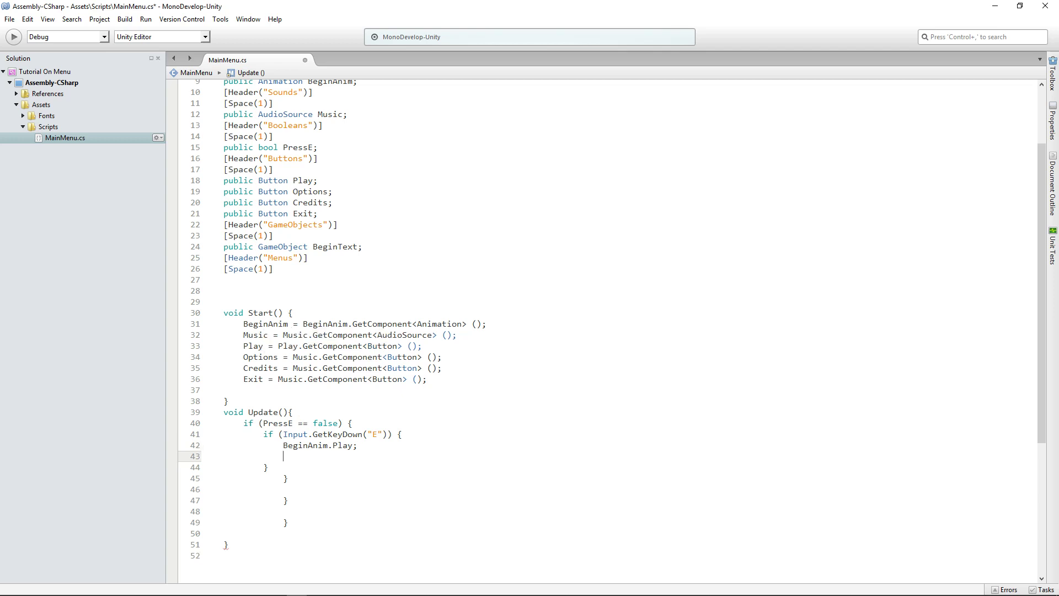
pyautogui.press('BackSpace')
pyautogui.hotkey('ctrl', 's')
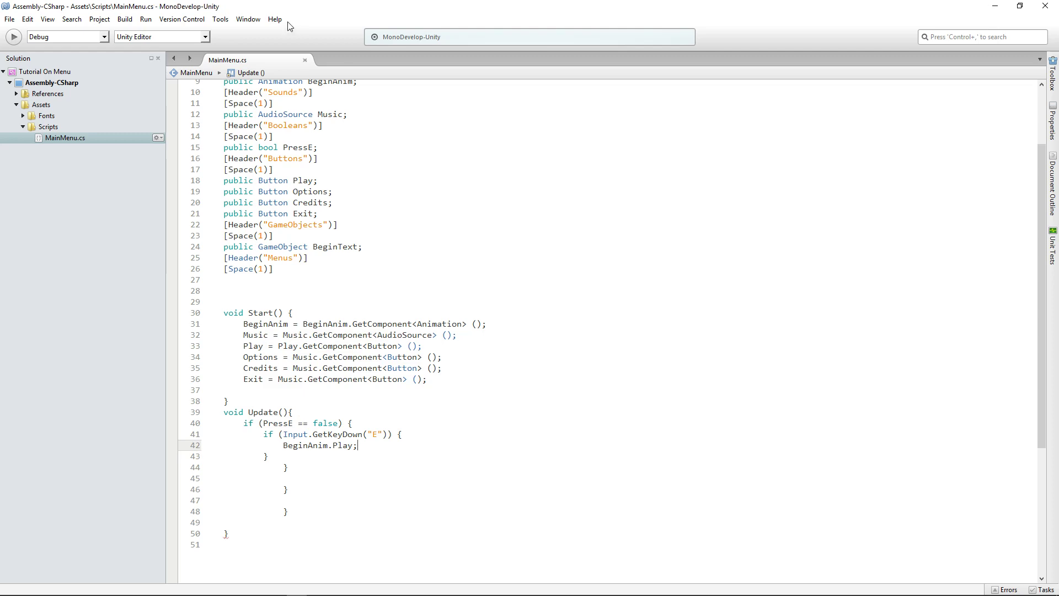
# Switch to Unity and set the Game view's aspect ratio to Free Aspect.
pyautogui.click(998, 6)
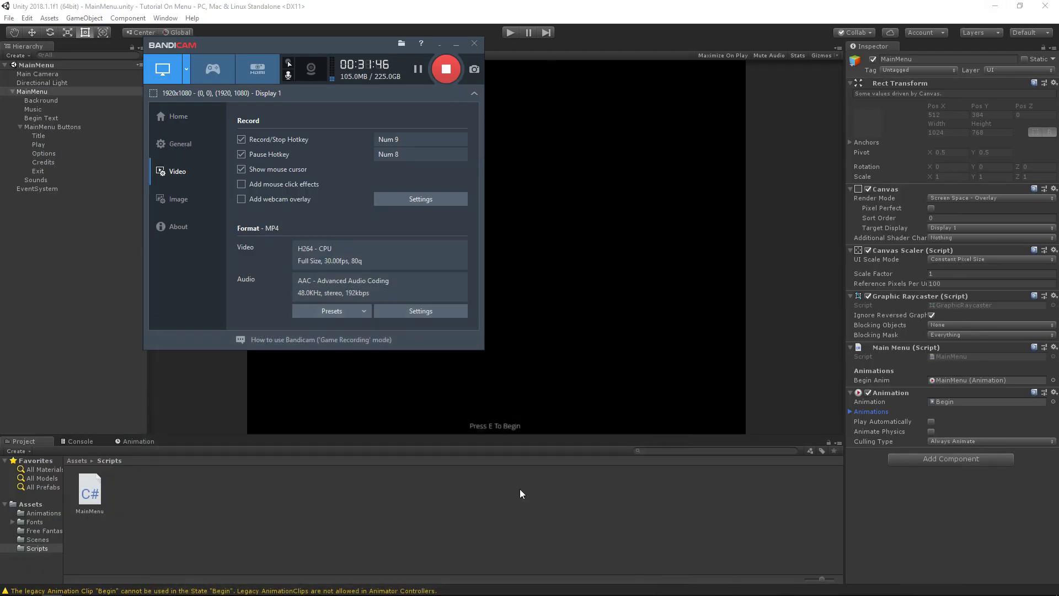
pyautogui.click(240, 55)
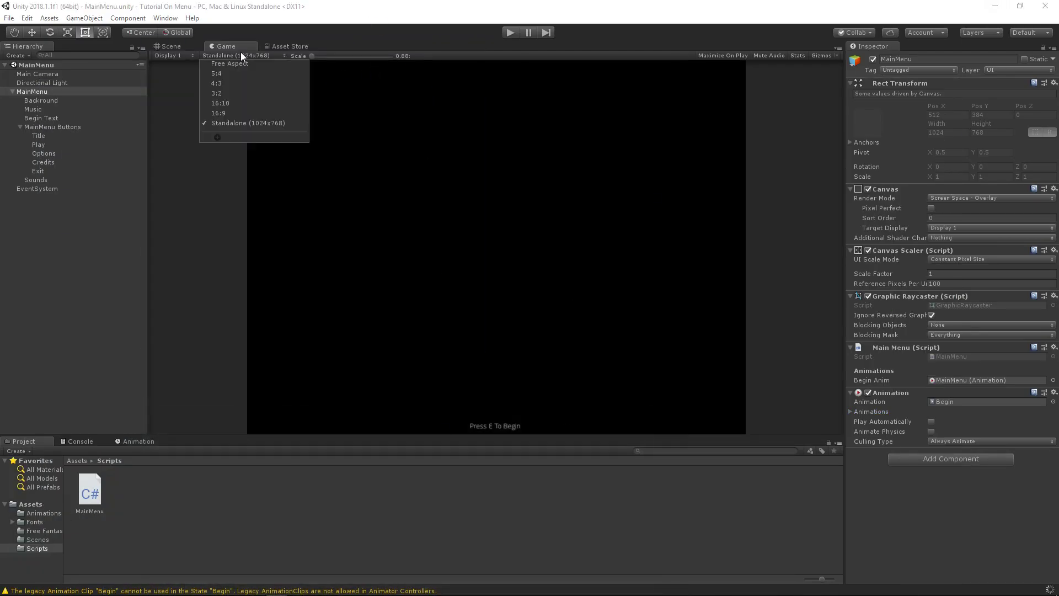
pyautogui.click(244, 64)
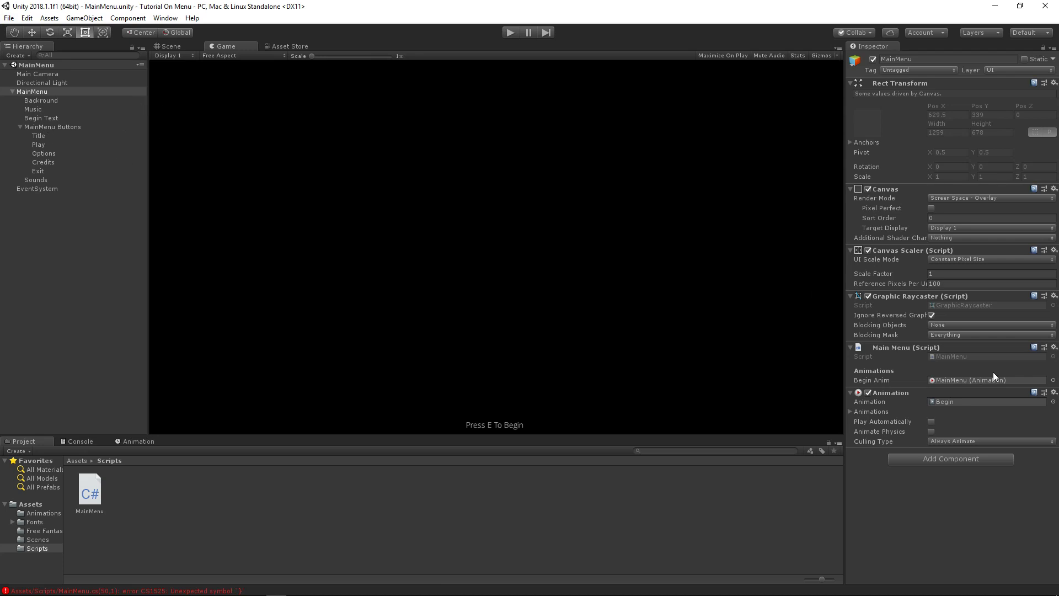
# Examine the MainMenu script's compile error in the Console and return to MonoDevelop.
pyautogui.click(71, 442)
pyautogui.click(210, 465)
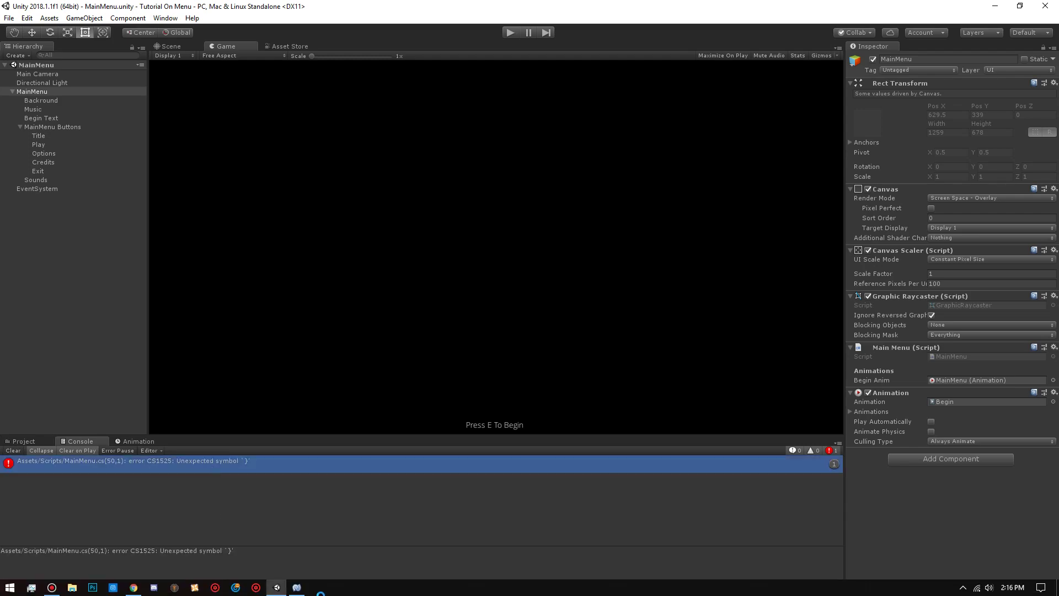
pyautogui.moveTo(297, 588)
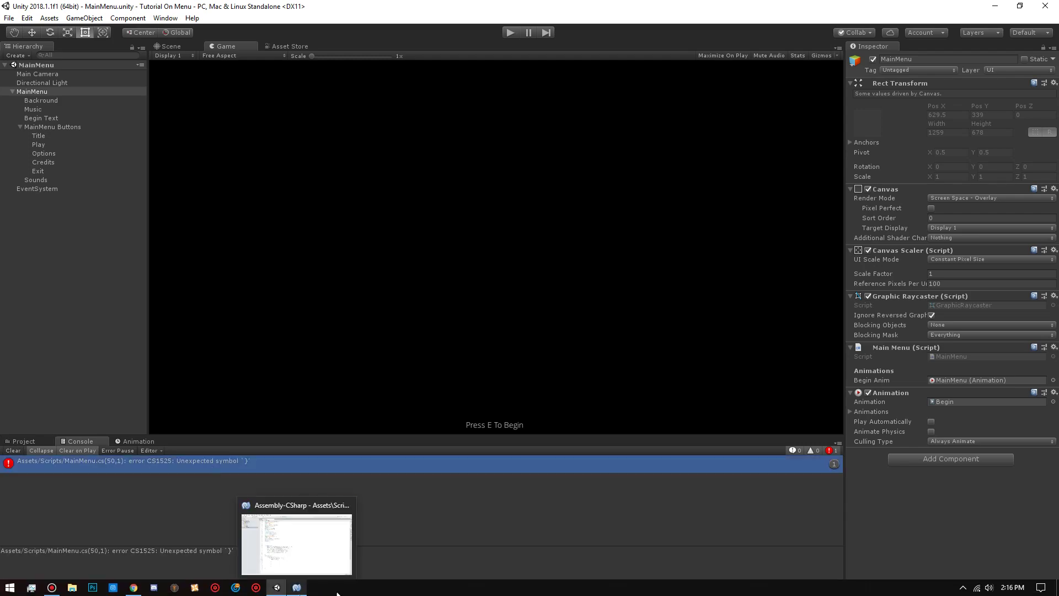
pyautogui.click(302, 541)
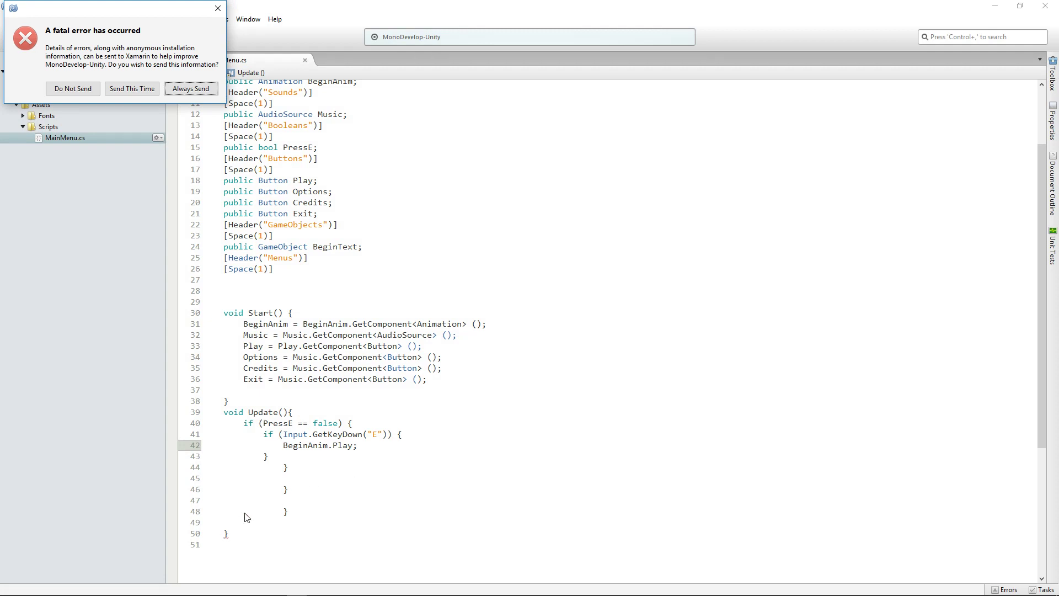
# Dismiss the error report dialog, close MonoDevelop and return to Unity.
pyautogui.click(217, 8)
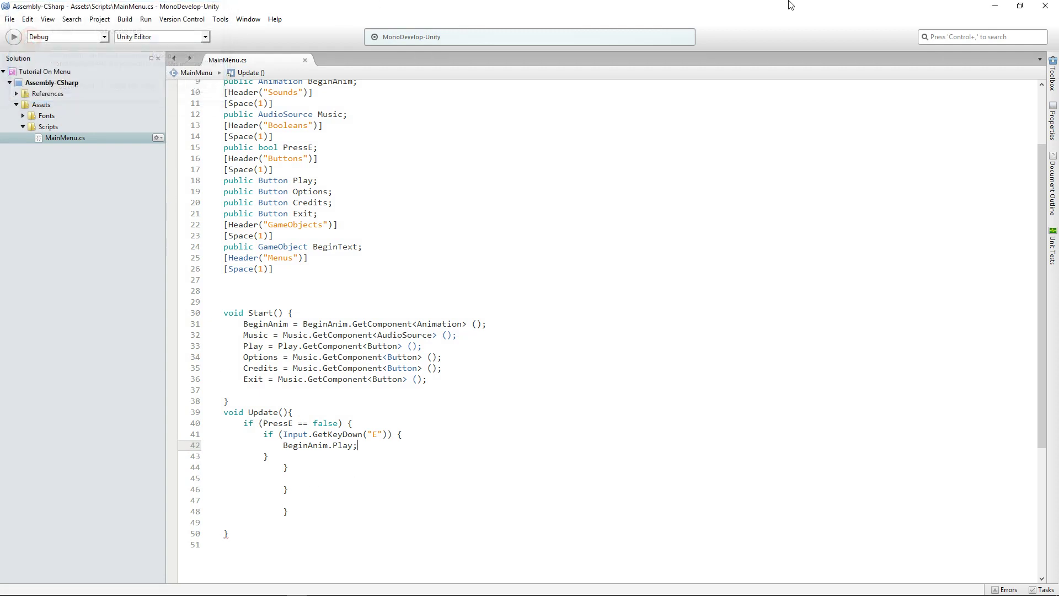
pyautogui.click(1050, 5)
pyautogui.moveTo(247, 594)
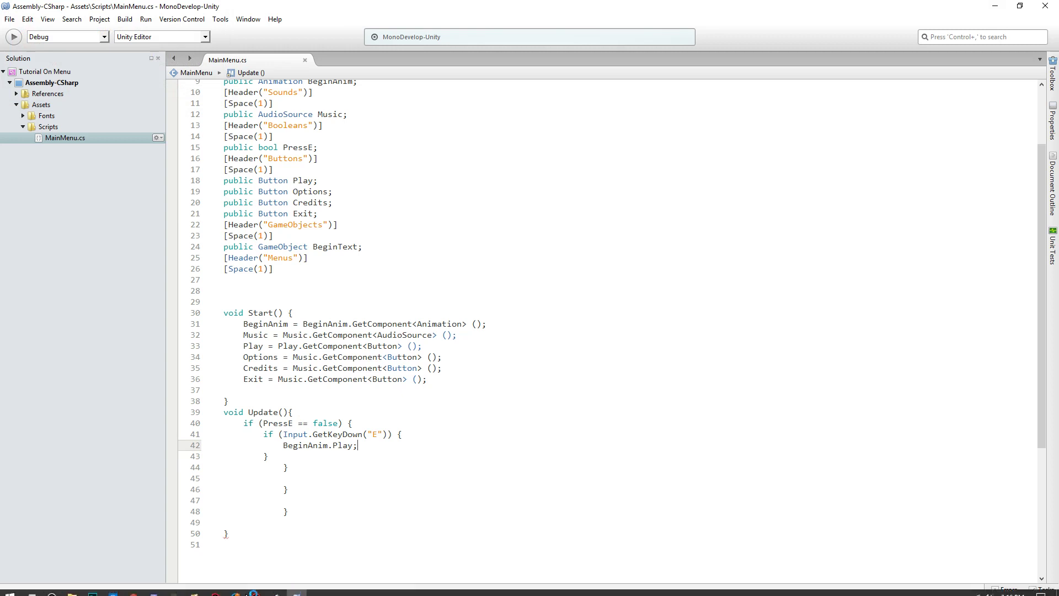
pyautogui.click(302, 531)
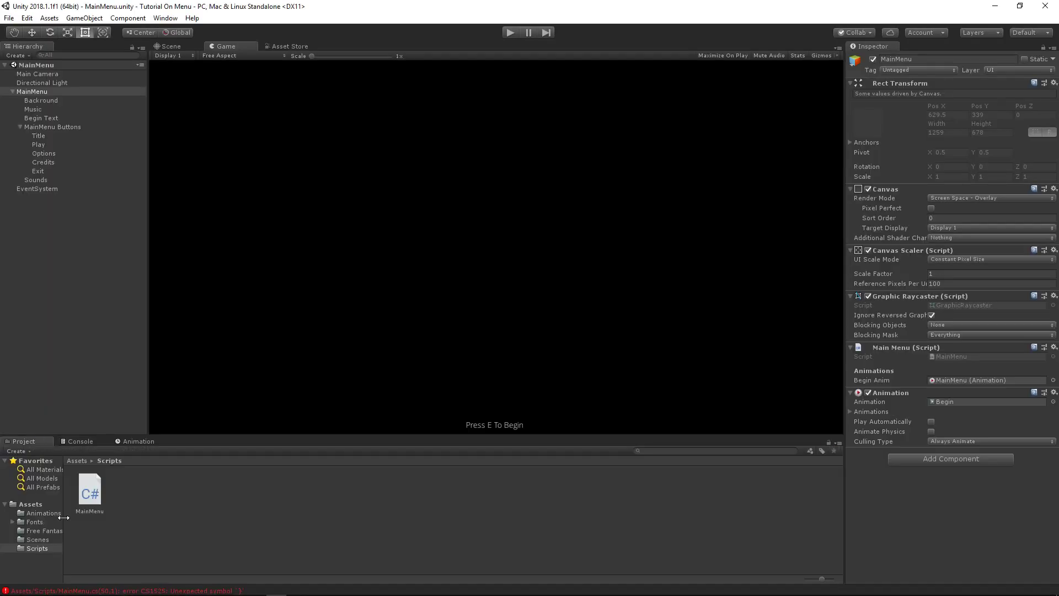
# Open the MainMenu script from the Scripts folder in MonoDevelop.
pyautogui.moveTo(297, 587)
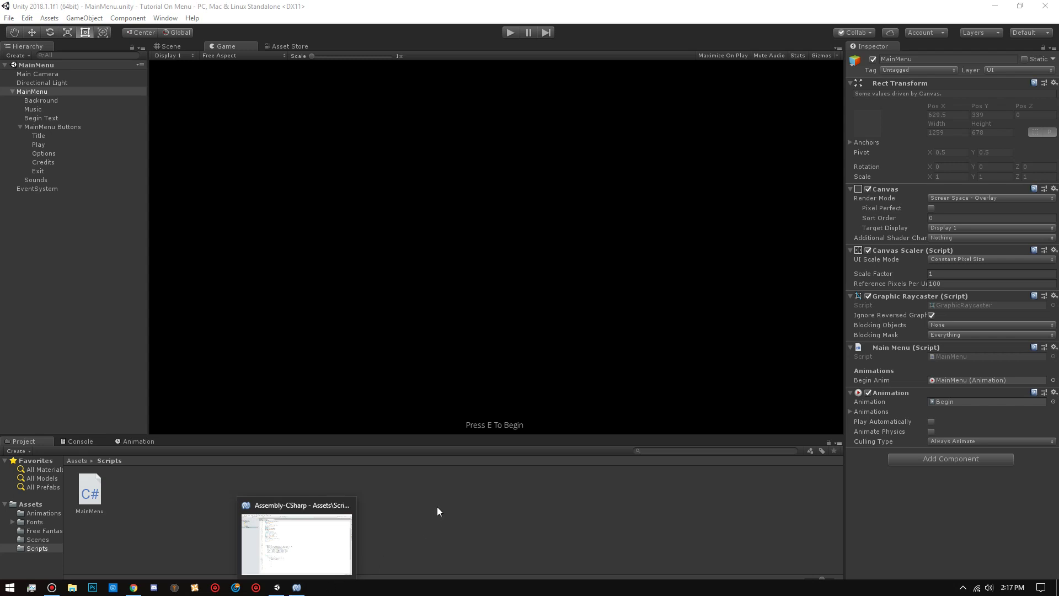
pyautogui.click(437, 507)
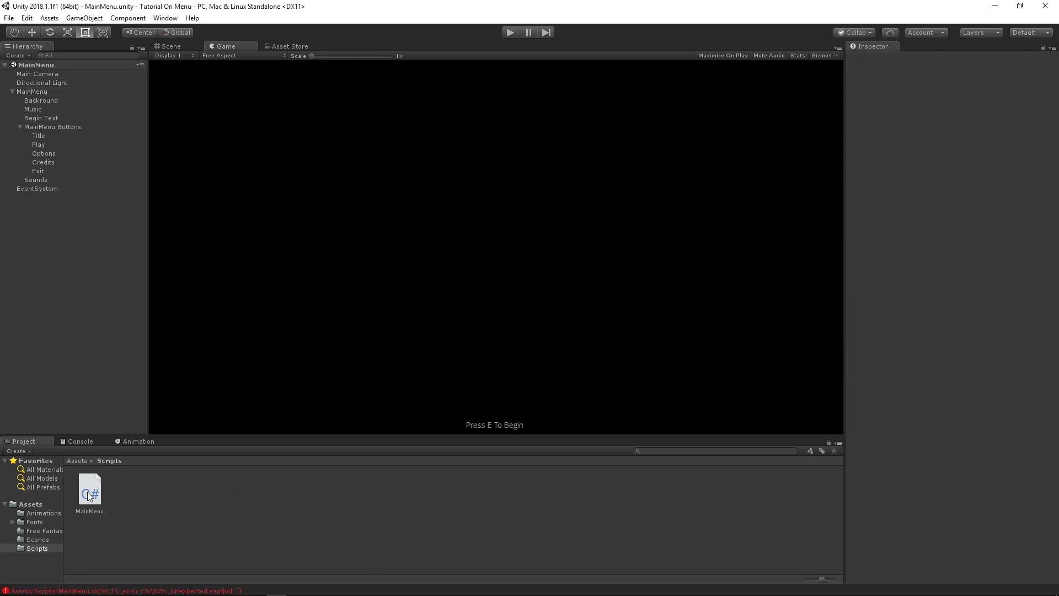
pyautogui.doubleClick(88, 492)
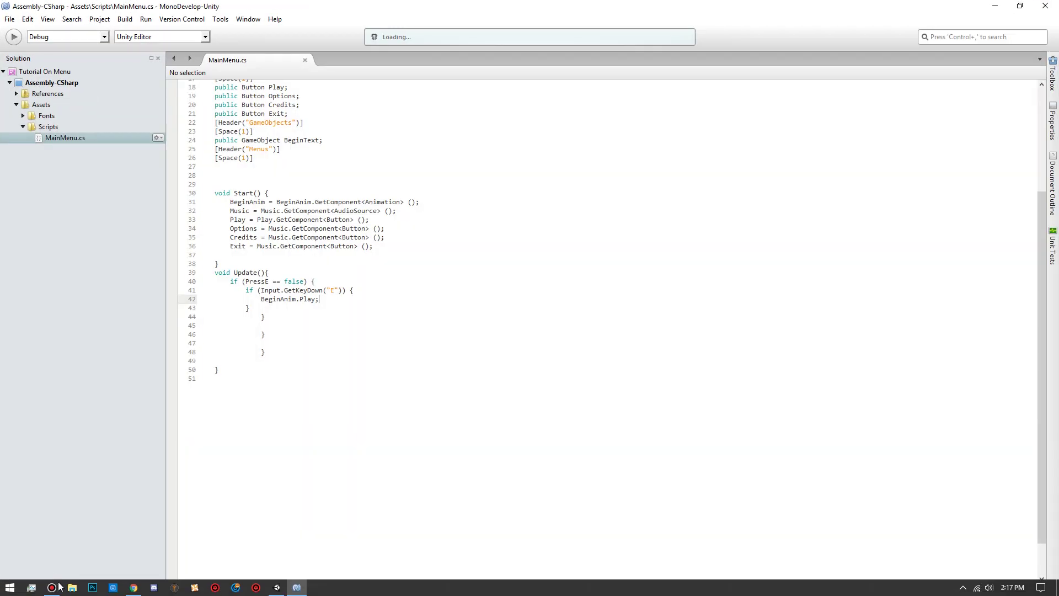
pyautogui.click(51, 587)
pyautogui.click(710, 432)
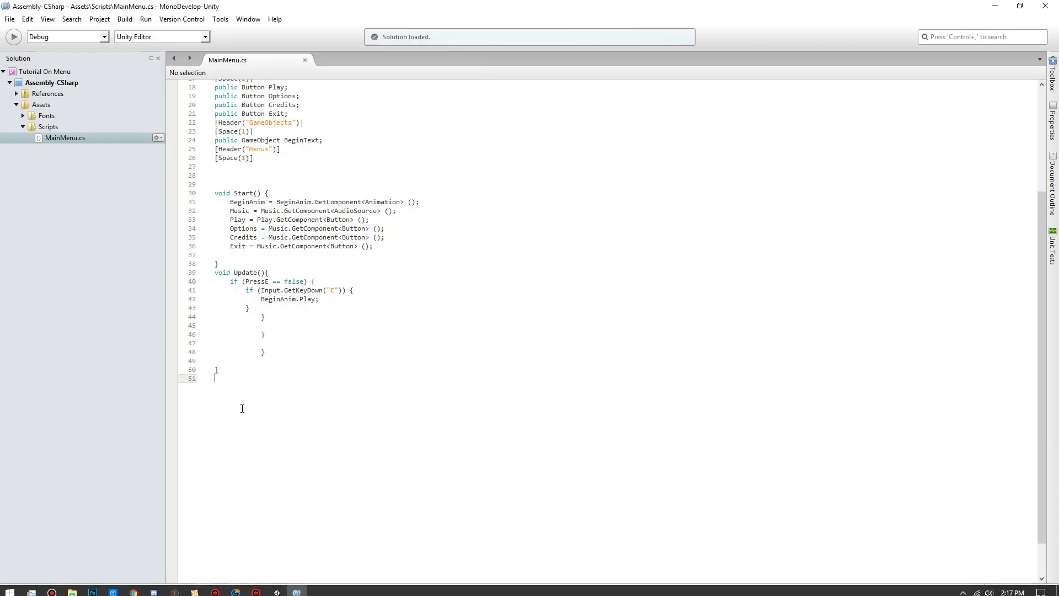
# Enlarge the code text and delete the surplus closing brace on line 50 of the MainMenu script.
pyautogui.scroll(-1, 346, 262)
pyautogui.scroll(2, 331, 292)
pyautogui.keyDown('ctrl'); pyautogui.scroll(3, 317, 356); pyautogui.keyUp('ctrl')
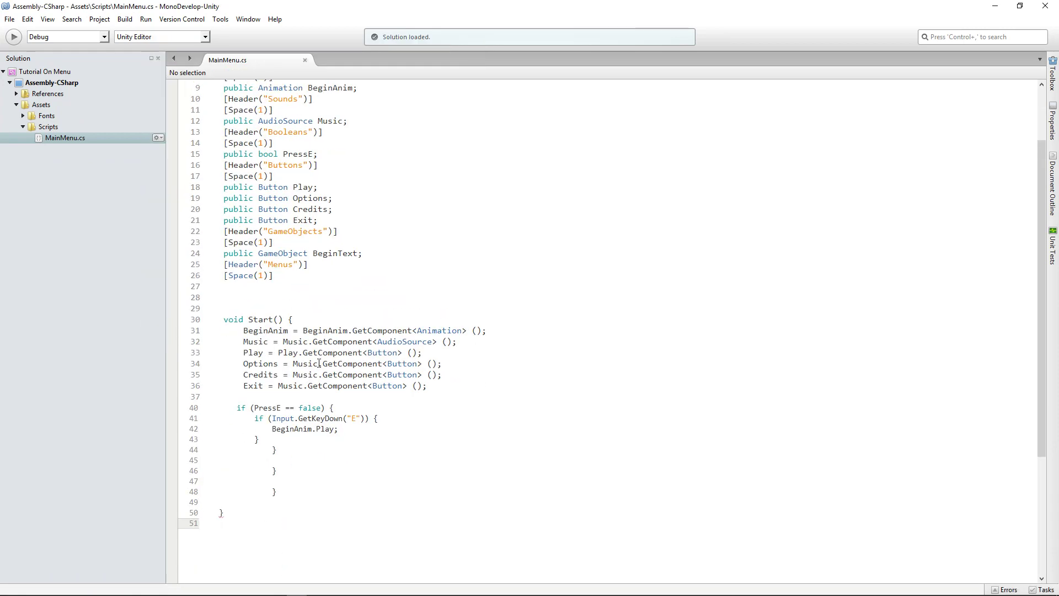
pyautogui.scroll(3, 330, 150)
pyautogui.click(401, 142)
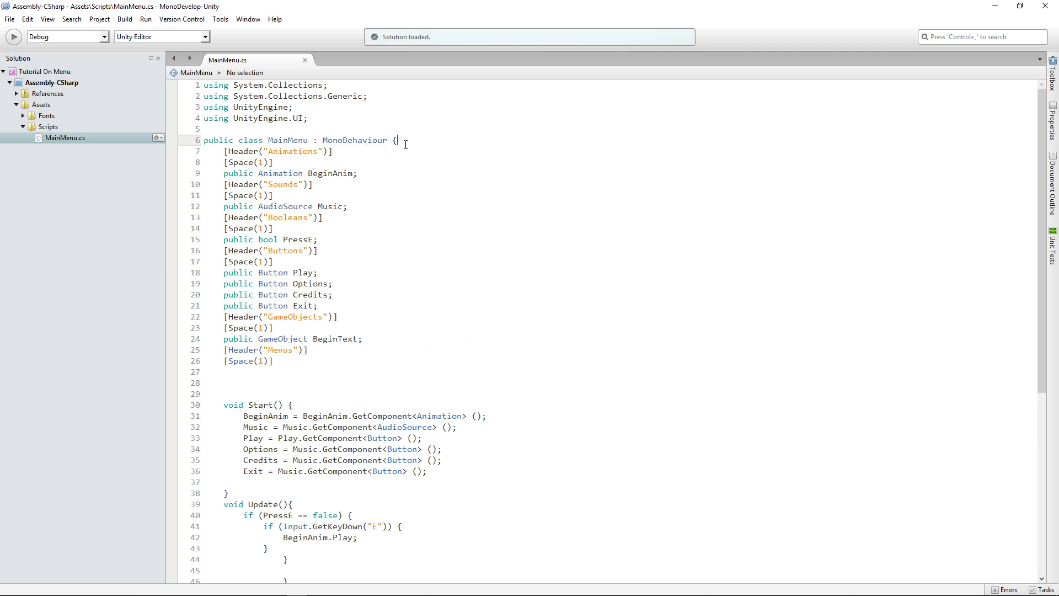
pyautogui.scroll(-2, 421, 151)
pyautogui.scroll(-2, 410, 218)
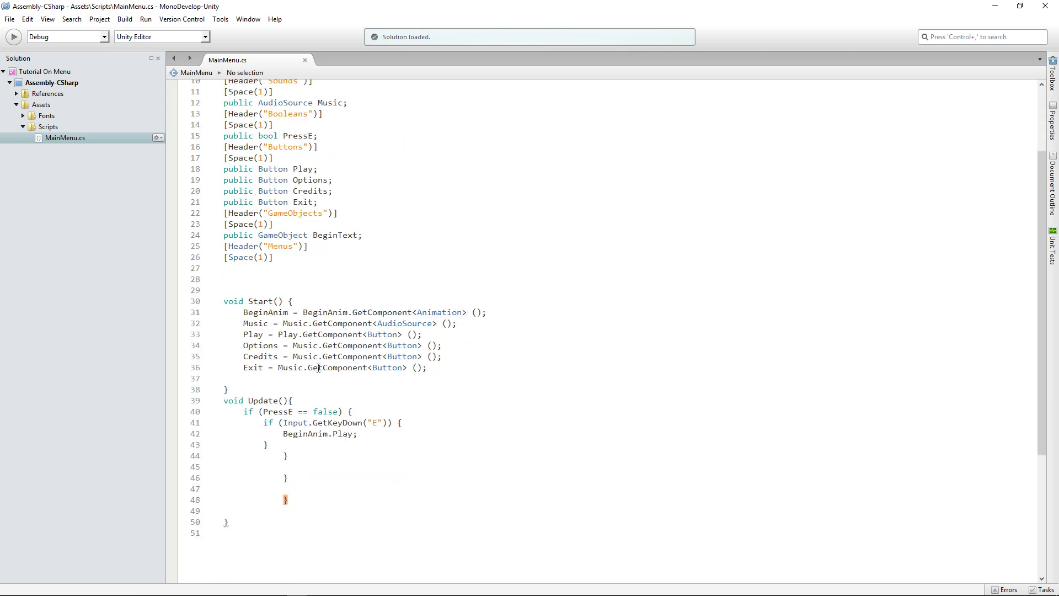
pyautogui.click(228, 521)
pyautogui.press('BackSpace')
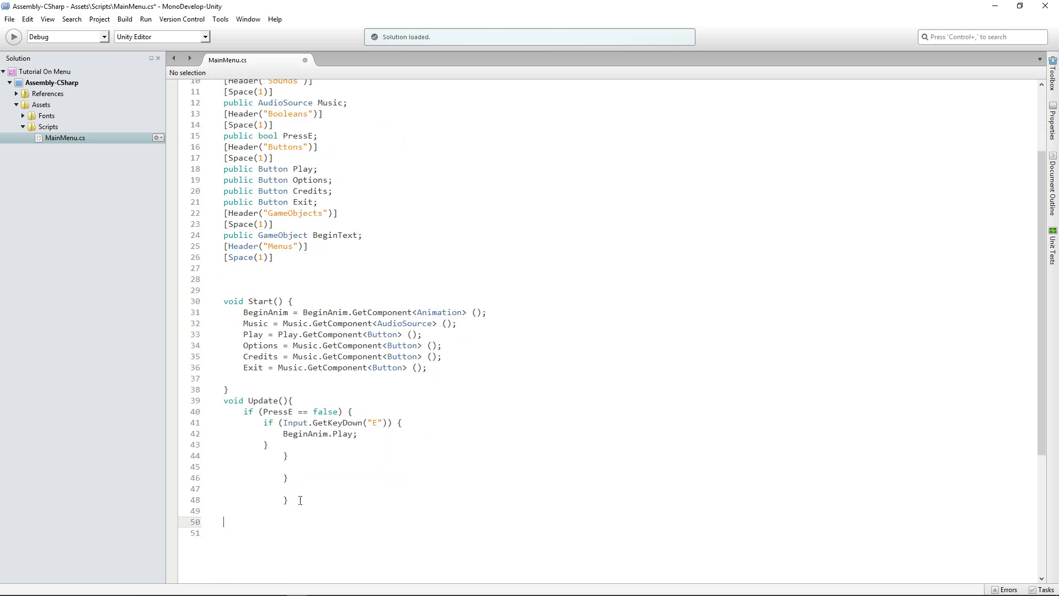
# Save the MainMenu script and return to Unity so it recompiles.
pyautogui.click(301, 500)
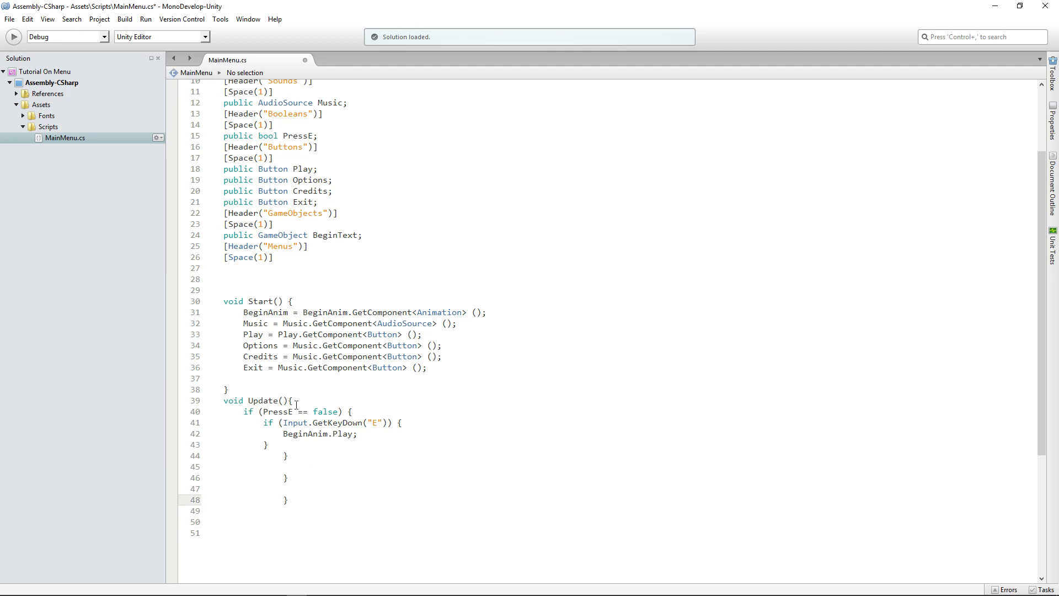
pyautogui.click(295, 401)
pyautogui.hotkey('ctrl', 's')
pyautogui.click(995, 6)
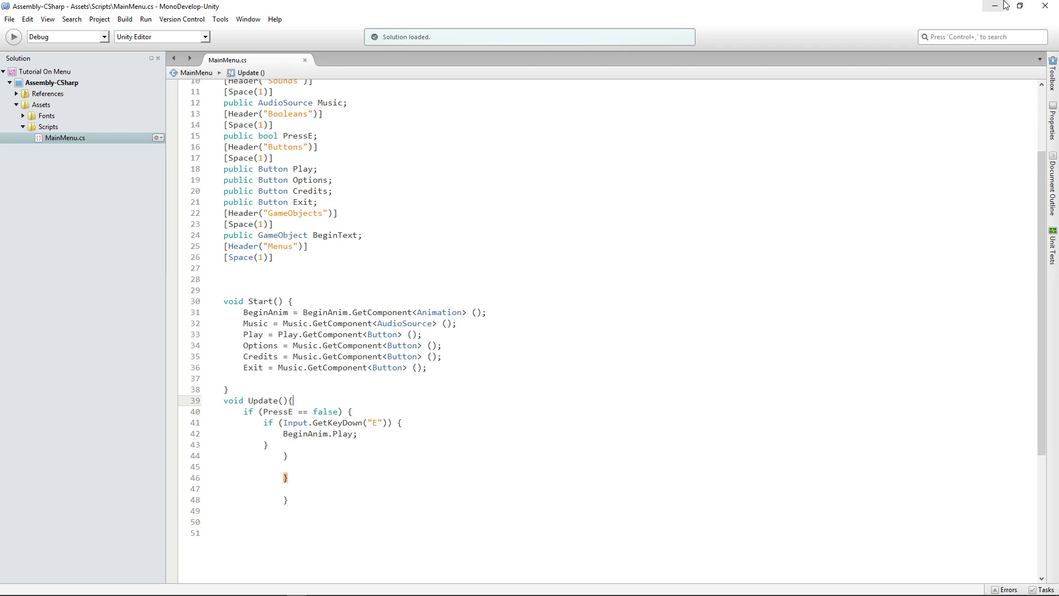
pyautogui.click(411, 490)
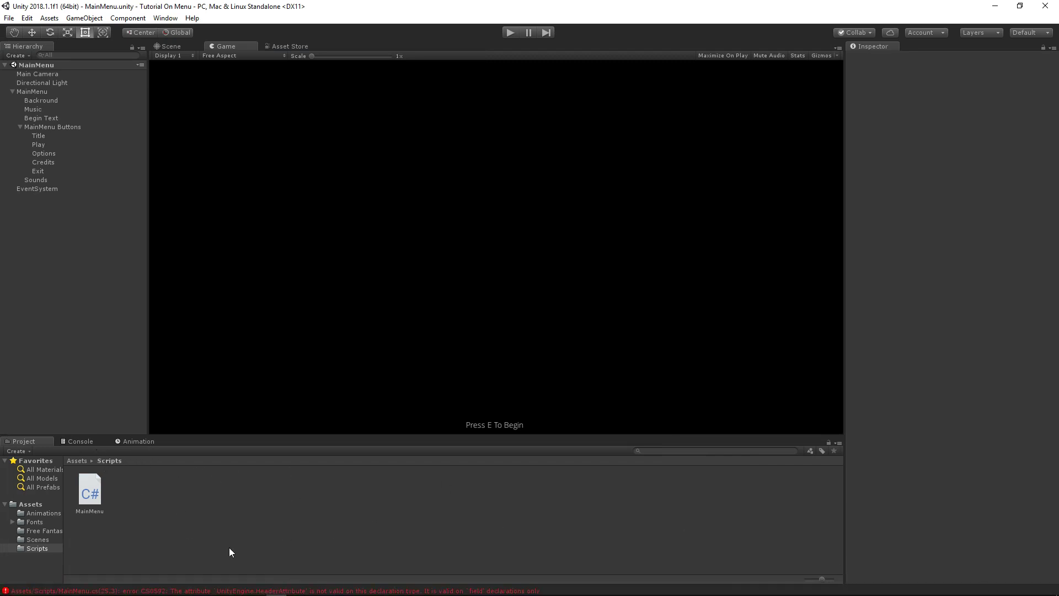
# Complete the animation call in MonoDevelop as "BeginAnim.Play();", save the script and return to Unity.
pyautogui.click(296, 588)
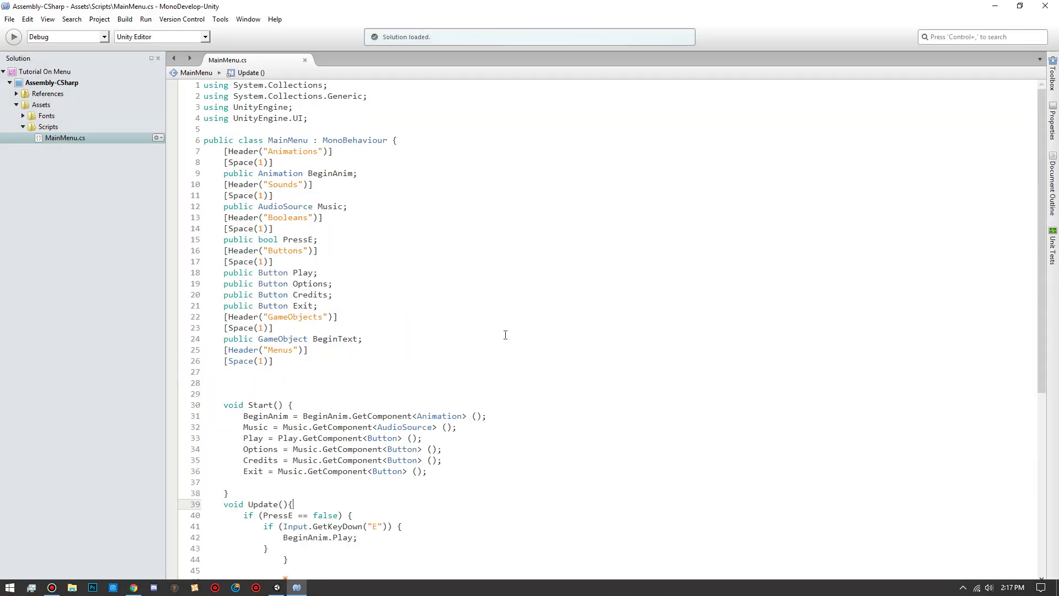
pyautogui.scroll(-3, 467, 425)
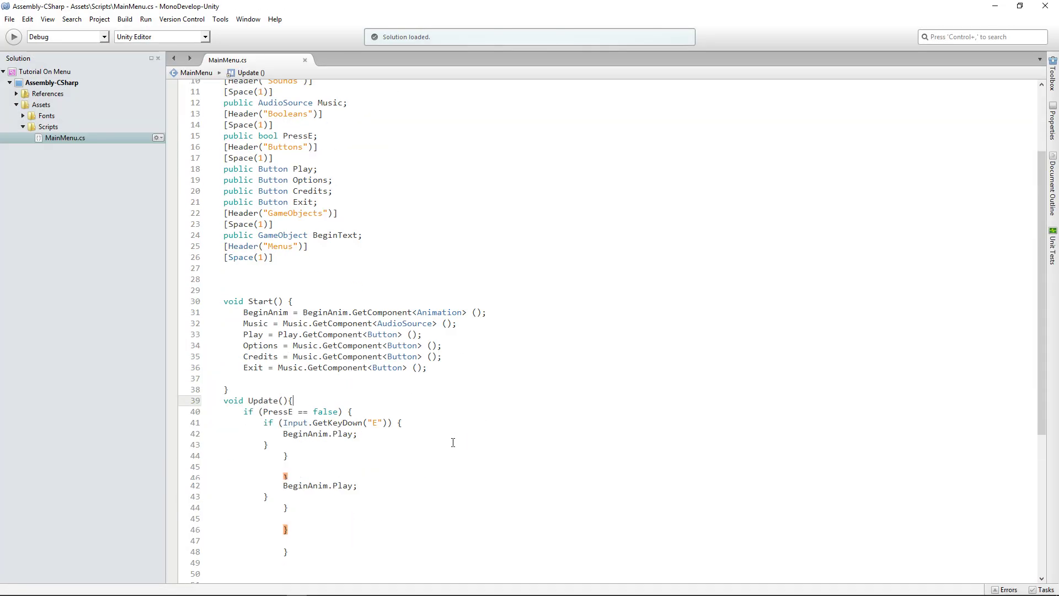
pyautogui.click(353, 433)
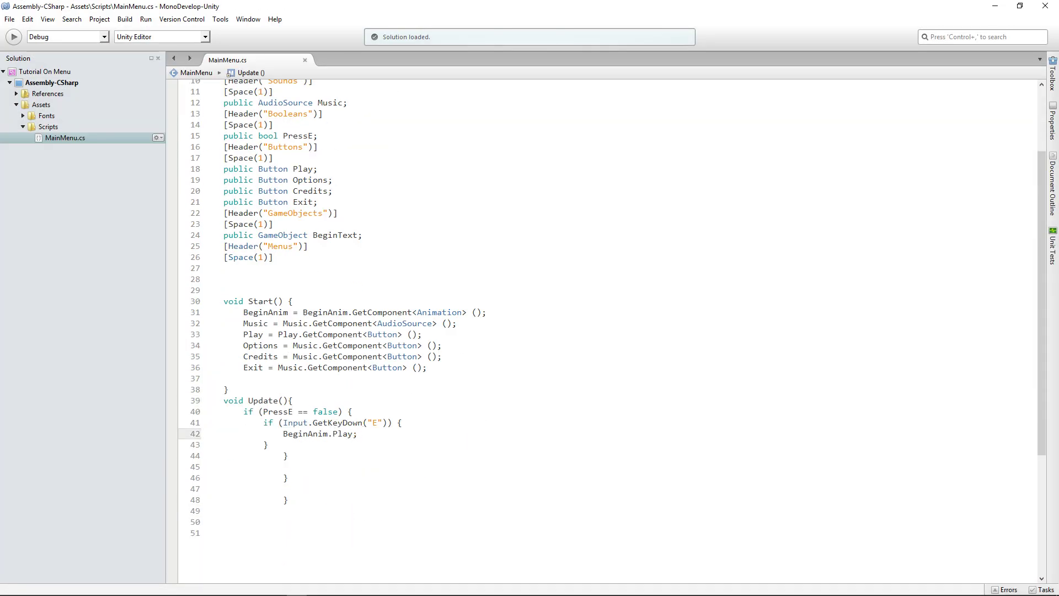
pyautogui.write('()')
pyautogui.click(603, 314)
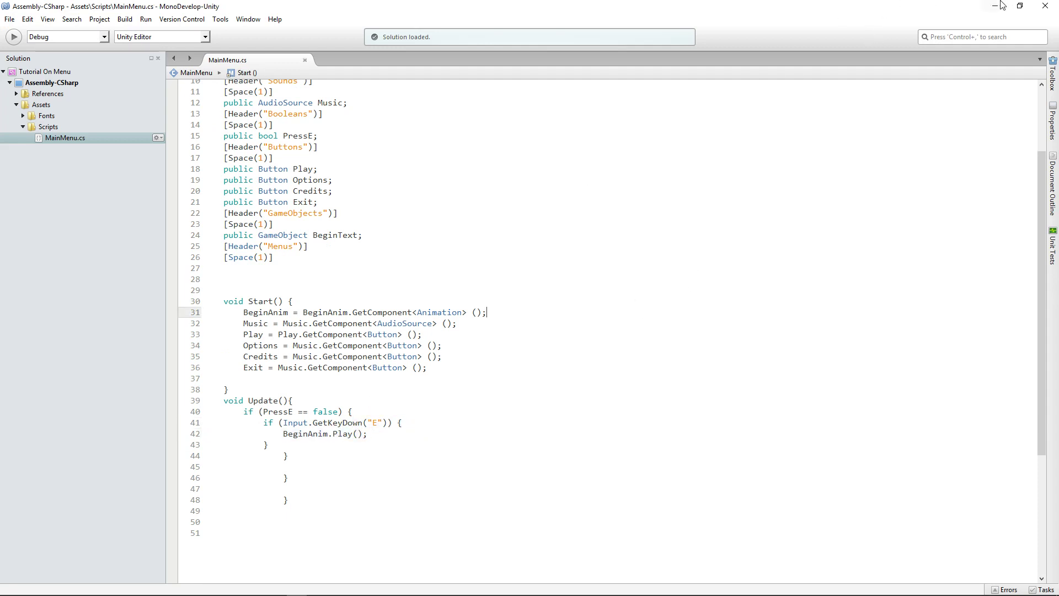
pyautogui.click(995, 6)
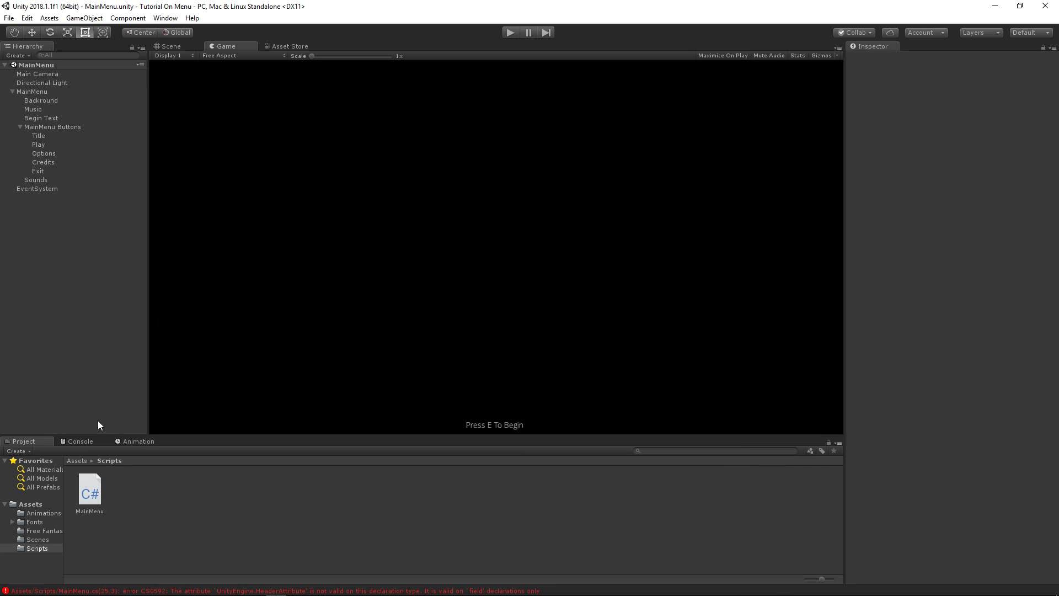
# Open the script from the Console's line 26 error and place the cursor after the Menus header's Space attribute.
pyautogui.click(86, 441)
pyautogui.click(316, 478)
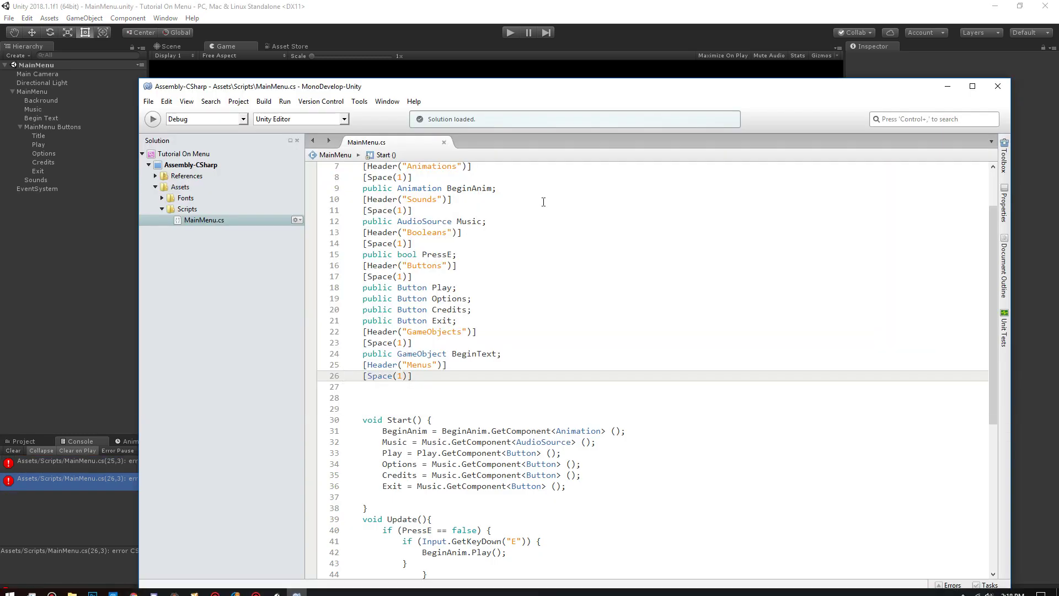
pyautogui.click(417, 376)
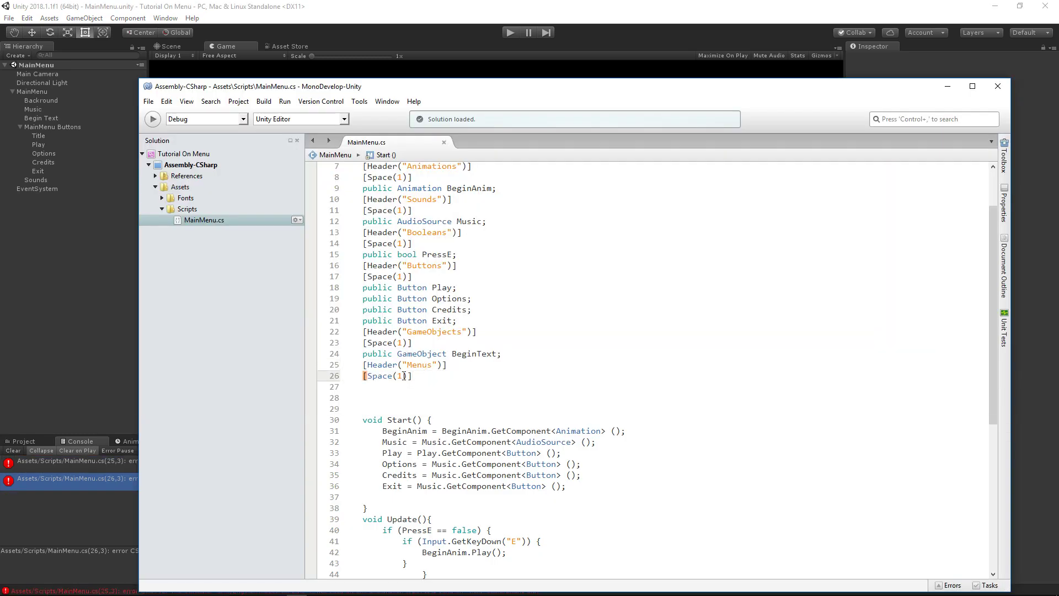
pyautogui.click(395, 376)
pyautogui.click(407, 377)
pyautogui.click(419, 379)
# Add the field "public GameObject empty;" under the Menus header, save the script and return to Unity.
pyautogui.press('Return')
pyautogui.write('publc')
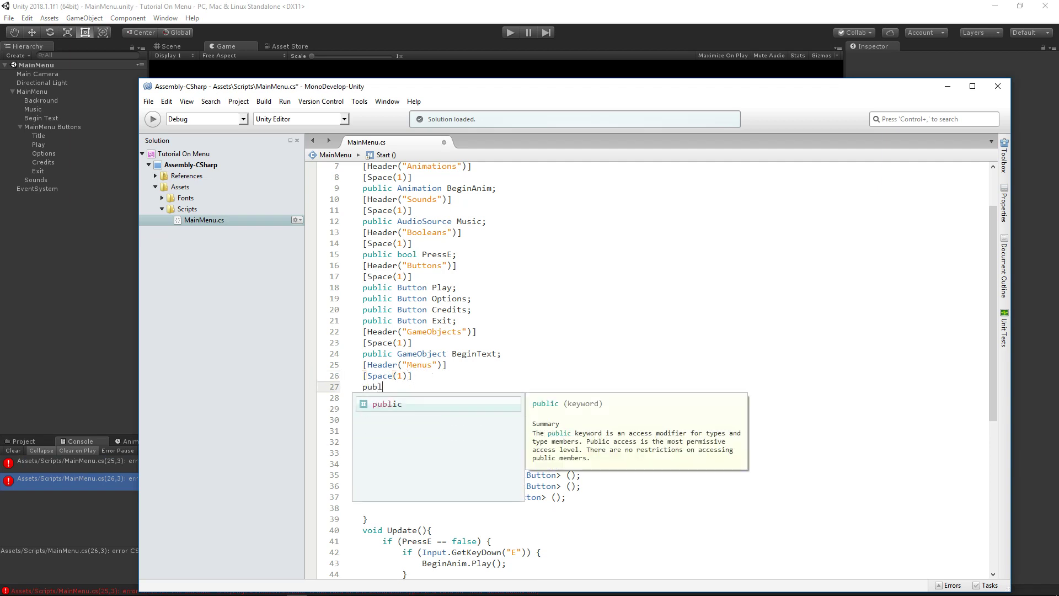
pyautogui.press('BackSpace')
pyautogui.write('ui')
pyautogui.press('BackSpace')
pyautogui.press('BackSpace')
pyautogui.write('ic game')
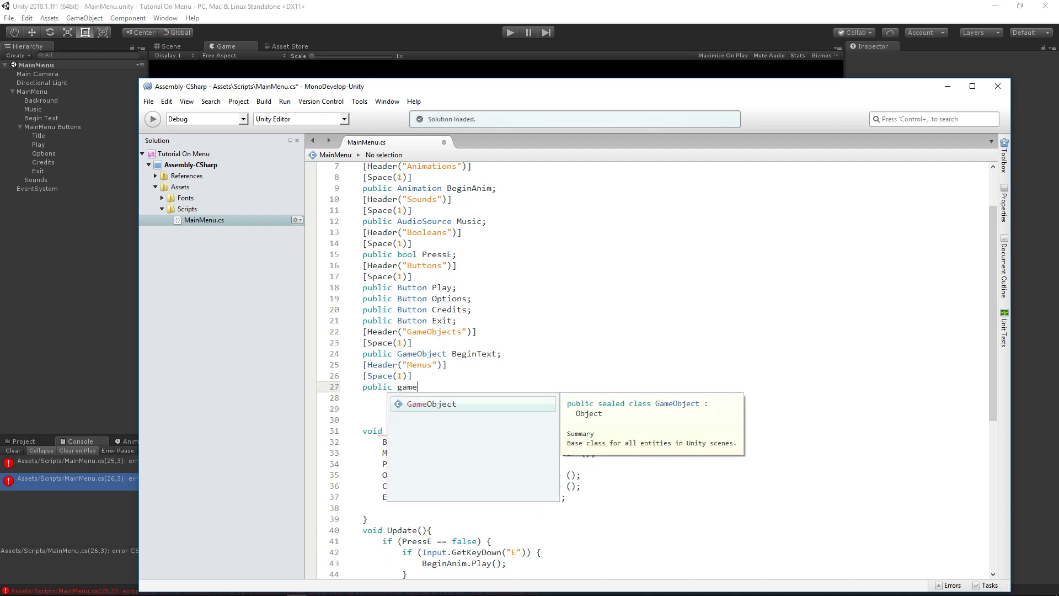
pyautogui.press('Return')
pyautogui.write('empty;')
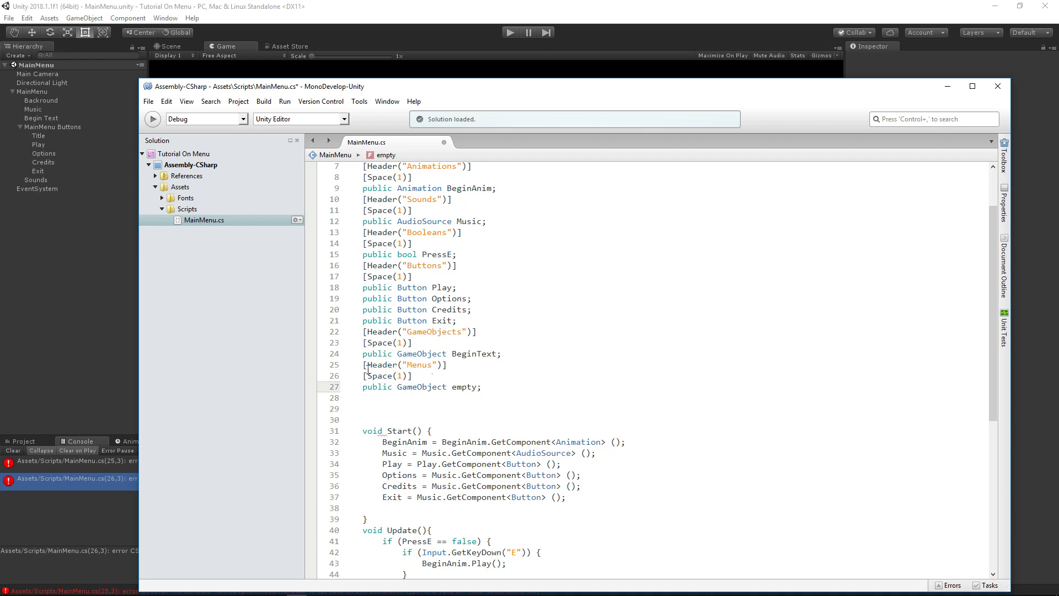
pyautogui.hotkey('ctrl', 's')
pyautogui.click(44, 361)
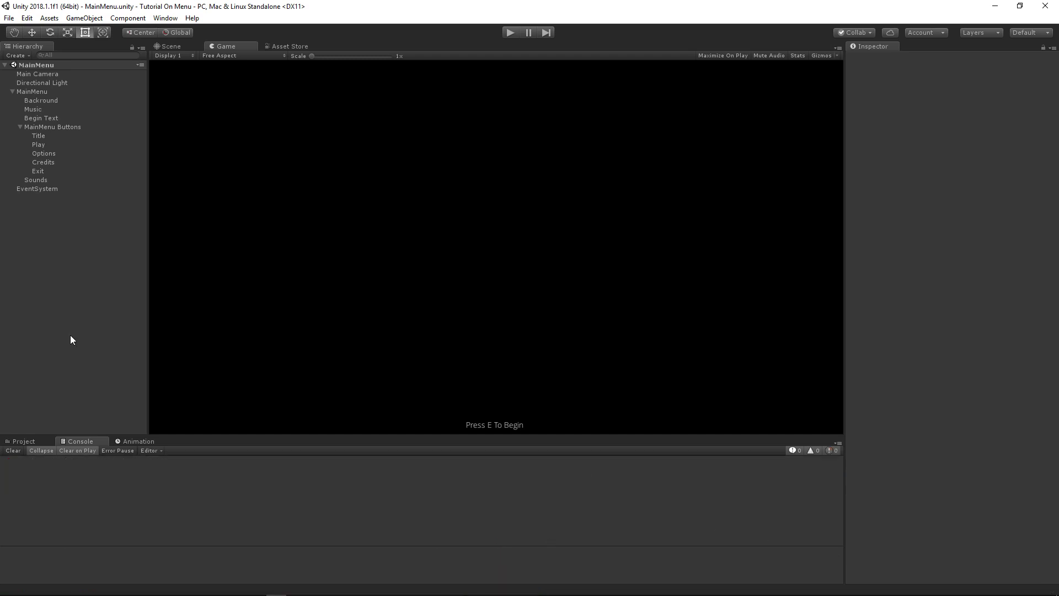
# Review the MainMenu object's script fields and make the Music object a child of Sounds.
pyautogui.click(27, 441)
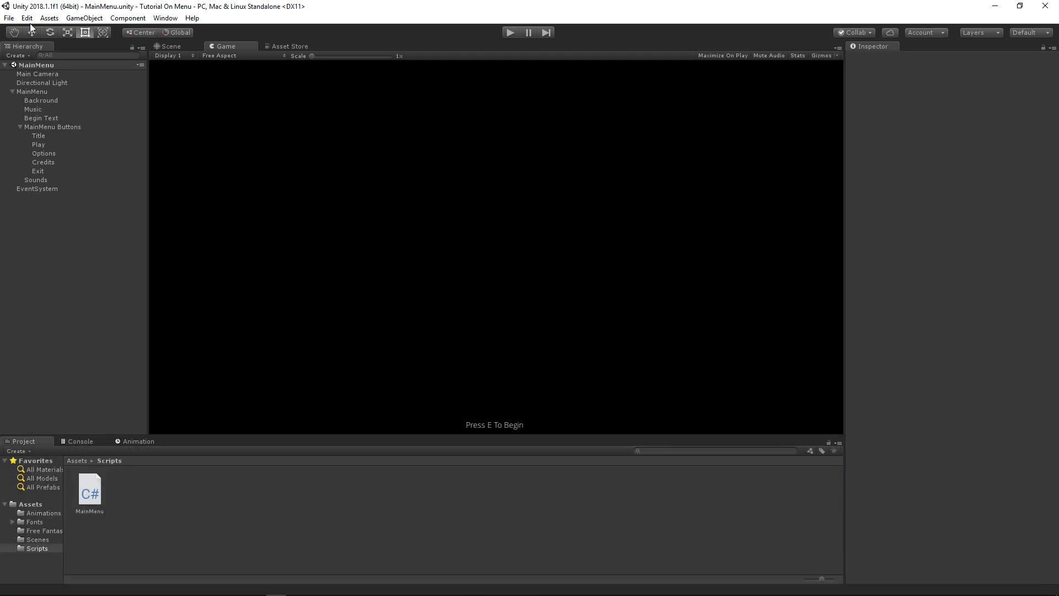
pyautogui.click(46, 93)
pyautogui.scroll(-2, 934, 405)
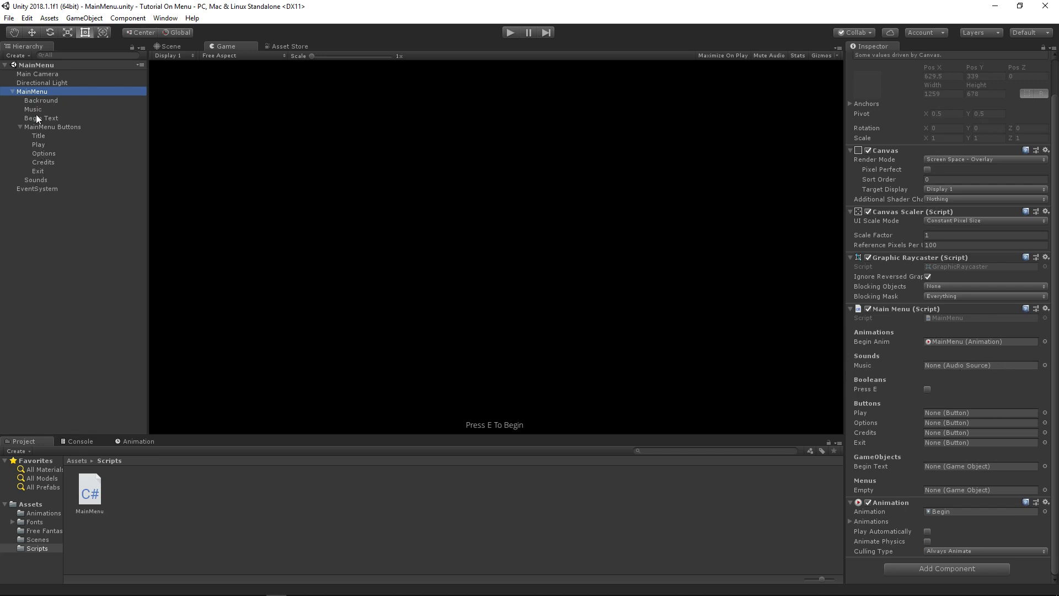
pyautogui.moveTo(33, 109); pyautogui.dragTo(33, 180)
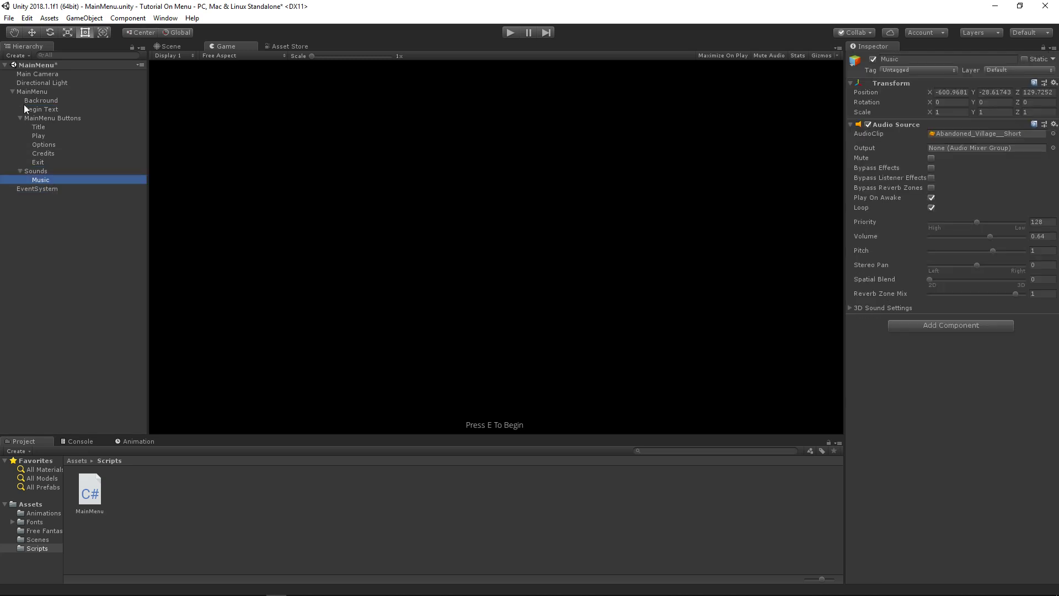
# Assign the Play, Options, Credits and Exit buttons to their matching fields in MainMenu's Main Menu script component.
pyautogui.click(26, 90)
pyautogui.moveTo(43, 135); pyautogui.dragTo(939, 452)
pyautogui.moveTo(50, 143); pyautogui.dragTo(924, 458)
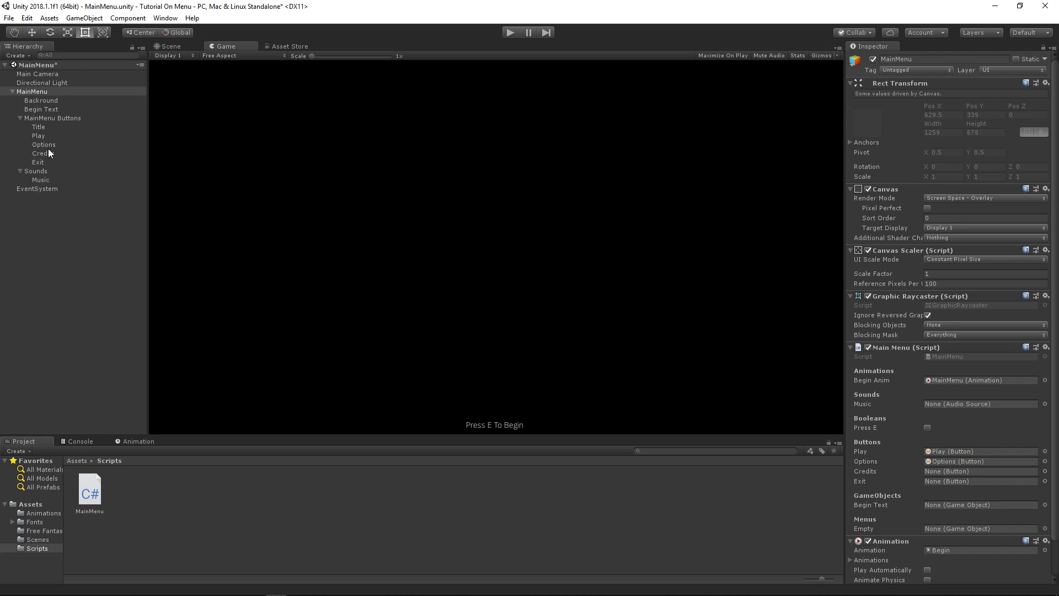
pyautogui.moveTo(48, 147); pyautogui.dragTo(928, 469)
pyautogui.moveTo(38, 162); pyautogui.dragTo(974, 480)
# Assign the Begin Text object to Begin Text, Sounds to Empty and Music to Music in the Main Menu script.
pyautogui.moveTo(48, 111); pyautogui.dragTo(973, 502)
pyautogui.moveTo(31, 171); pyautogui.dragTo(958, 492)
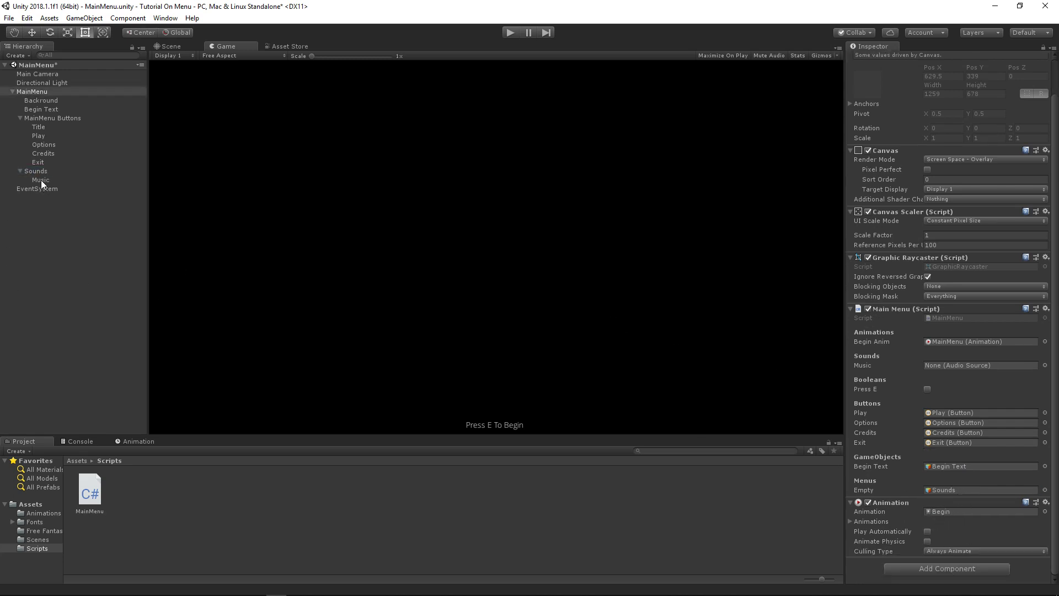
pyautogui.moveTo(40, 179); pyautogui.dragTo(980, 364)
# Test the game in Play mode, stop it and examine the Console's errors.
pyautogui.click(511, 32)
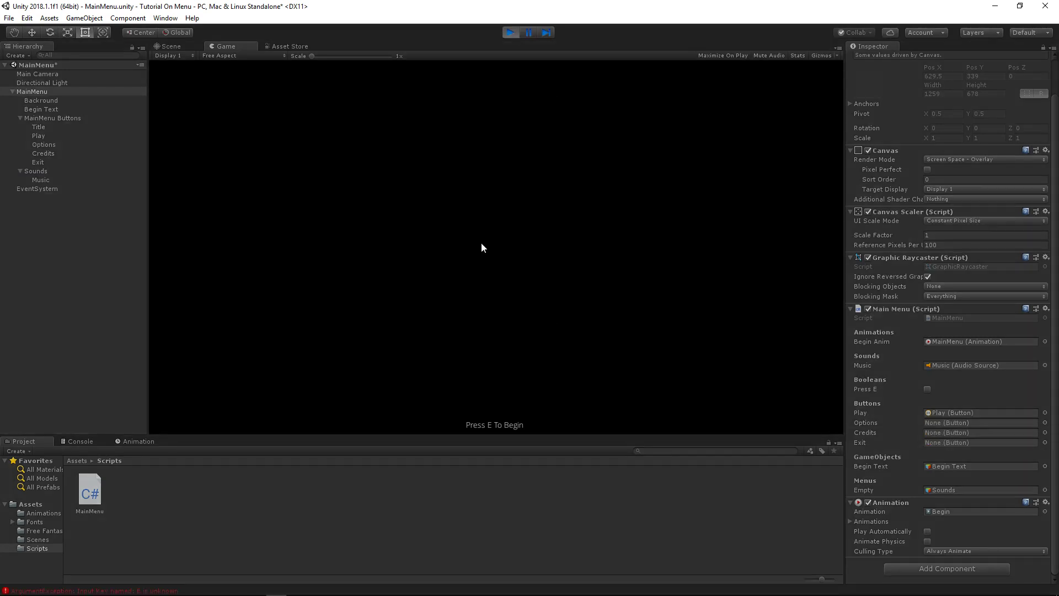
pyautogui.hotkey('ctrl', 'p')
pyautogui.click(78, 442)
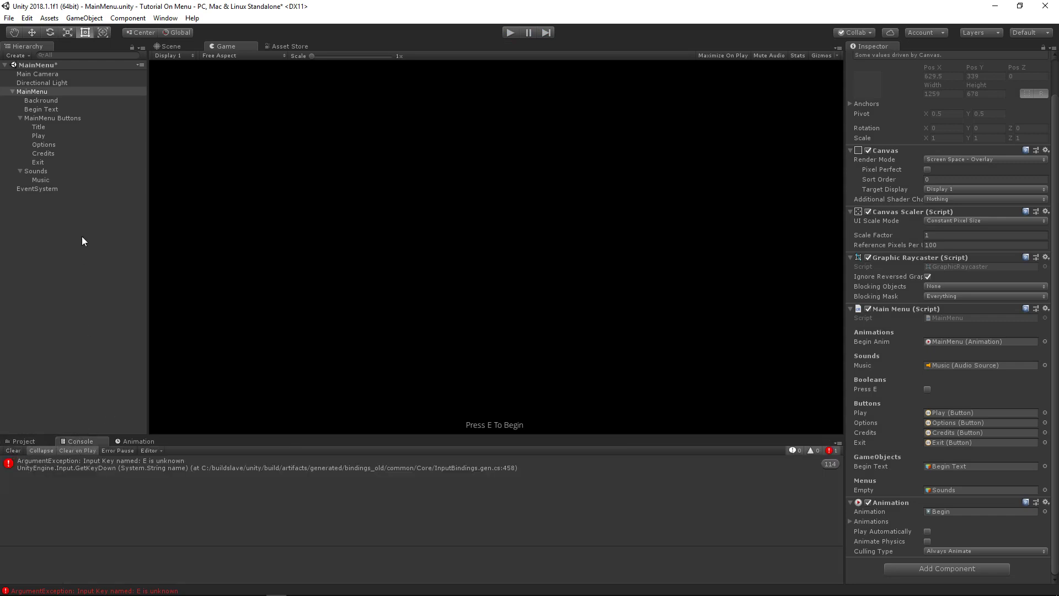
# Change the GetKeyDown key name to lowercase "e" in MonoDevelop, save the script and return to Unity.
pyautogui.click(305, 588)
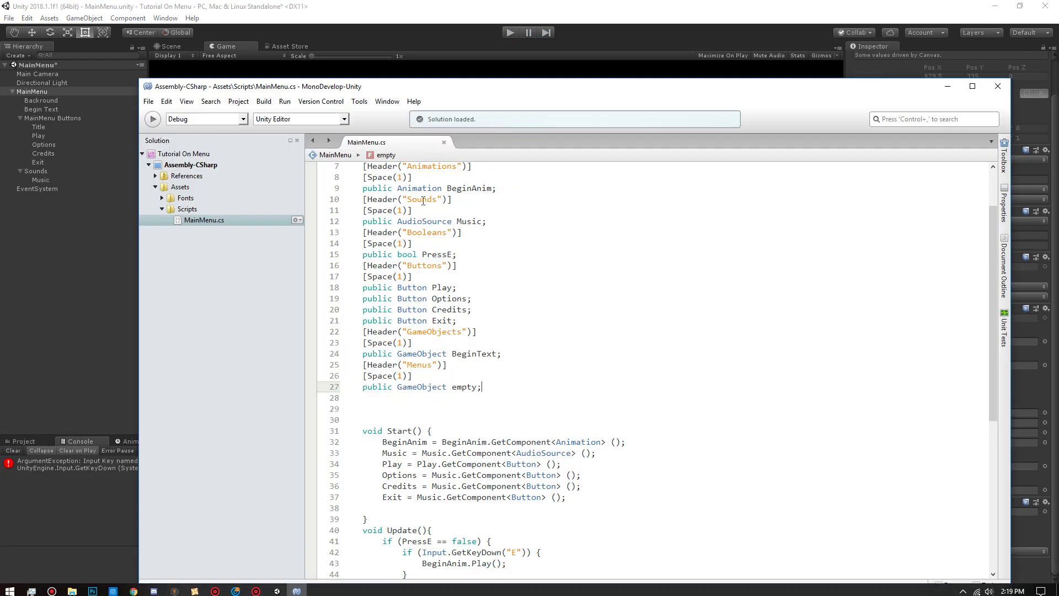
pyautogui.scroll(-7, 518, 403)
pyautogui.doubleClick(513, 324)
pyautogui.write('e')
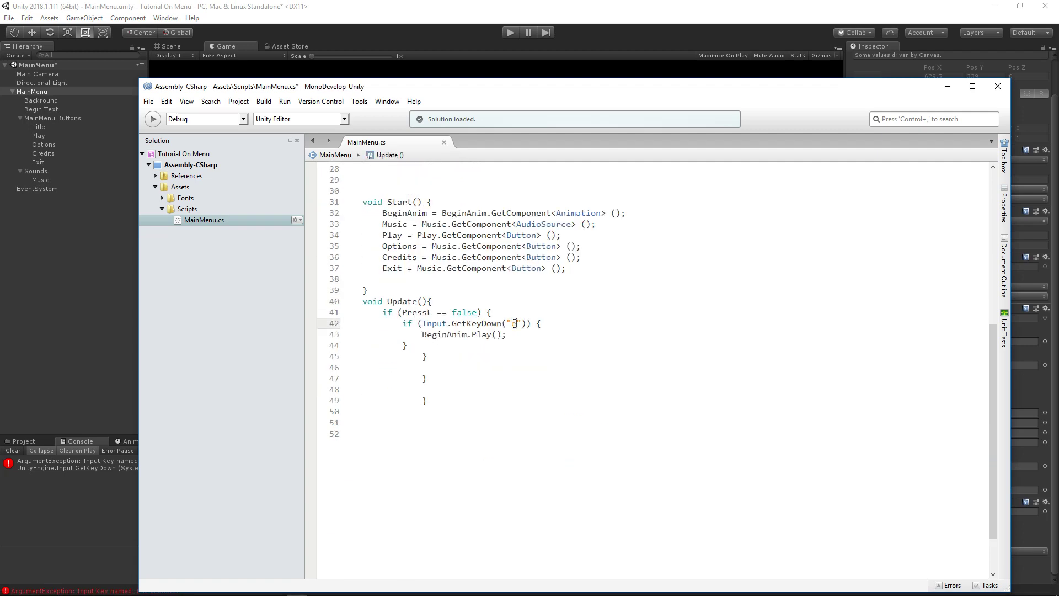
pyautogui.click(32, 355)
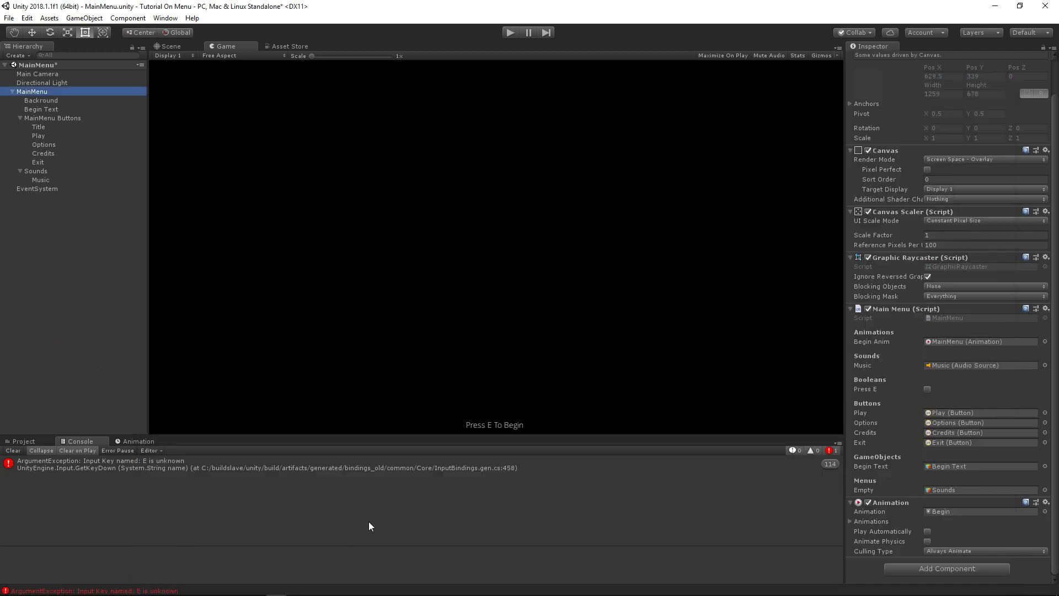
# Clear the Console's messages, show the project files again and select the MainMenu object.
pyautogui.click(22, 441)
pyautogui.click(16, 450)
pyautogui.click(154, 467)
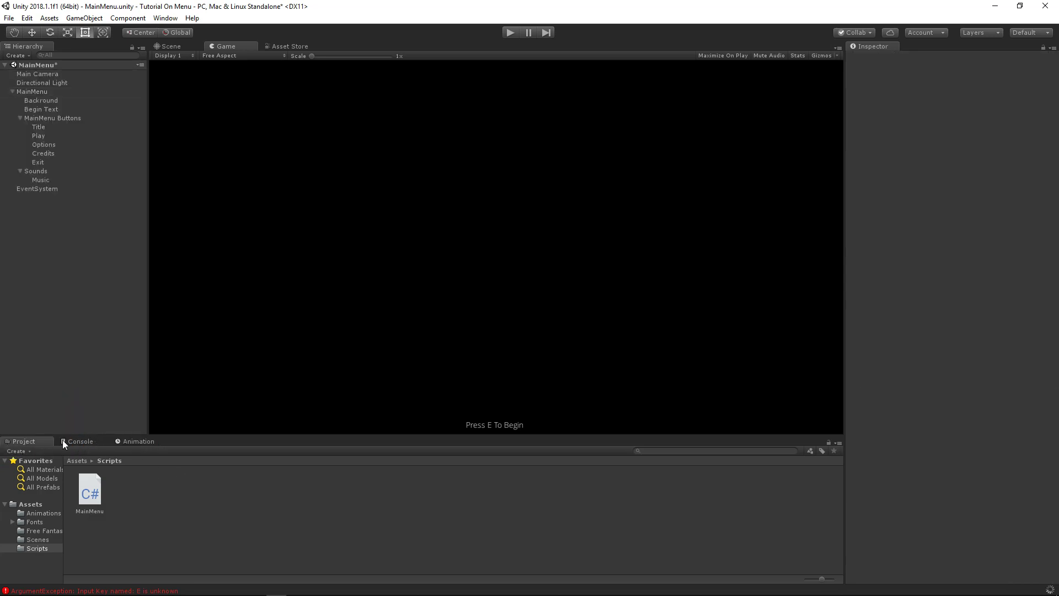
pyautogui.click(77, 442)
pyautogui.click(12, 451)
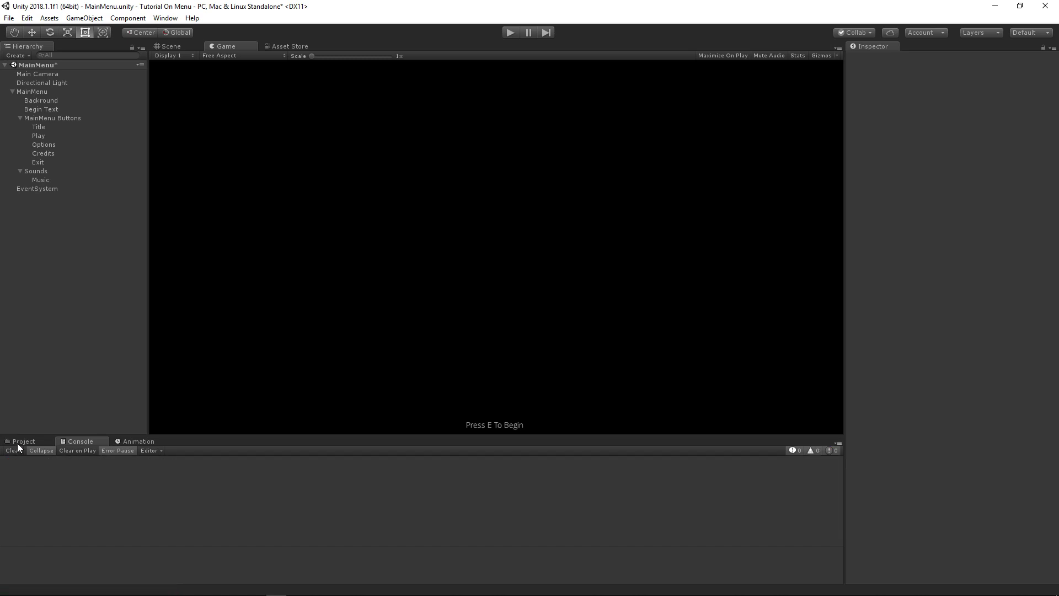
pyautogui.click(20, 441)
pyautogui.click(33, 92)
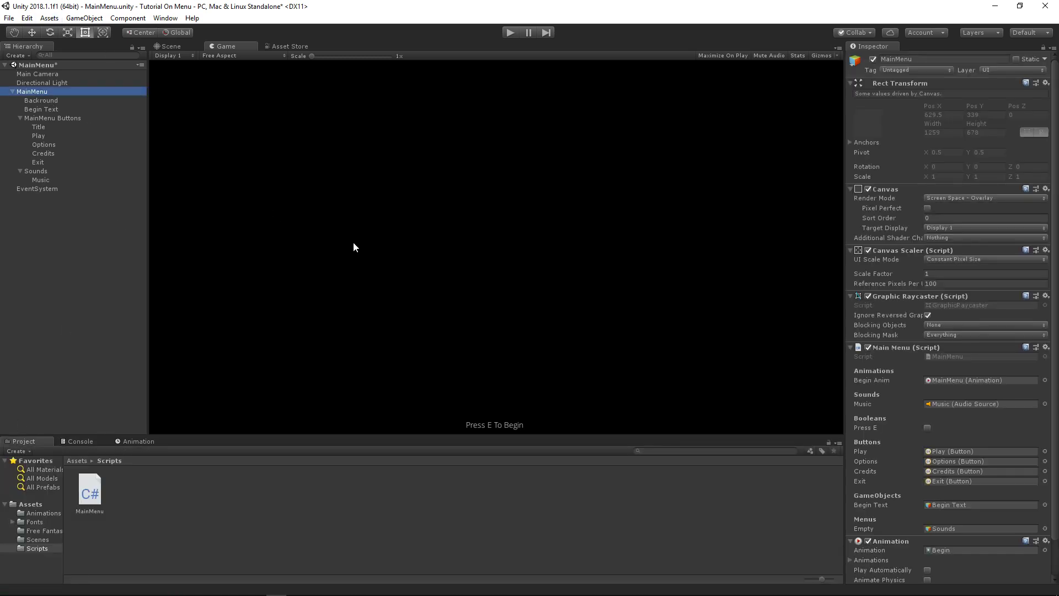
# Set the Wrap Mode of the Begin animation clip in the Animations folder to Once.
pyautogui.click(76, 461)
pyautogui.doubleClick(91, 490)
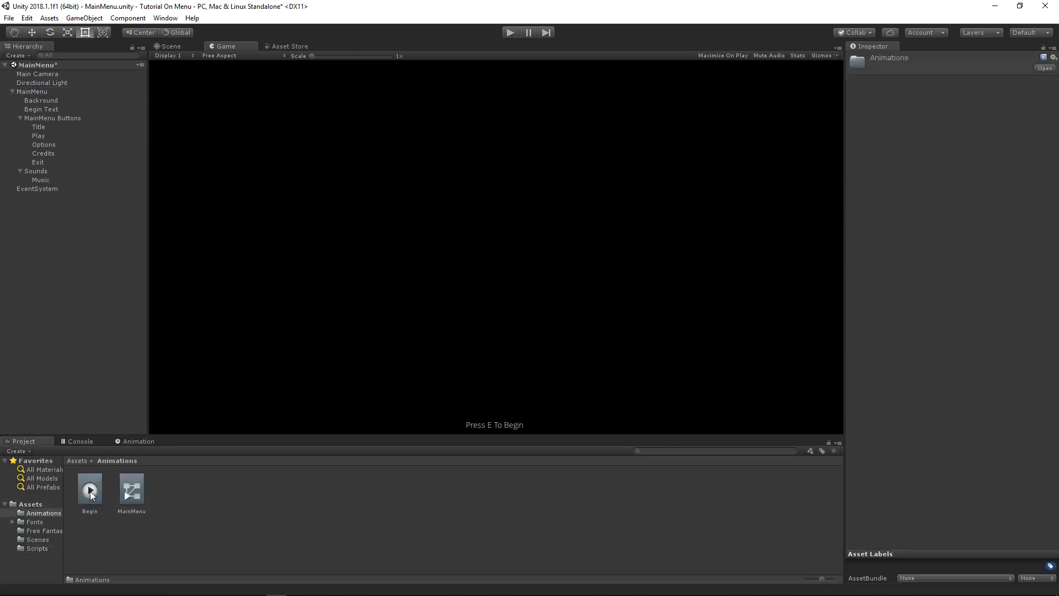
pyautogui.click(978, 93)
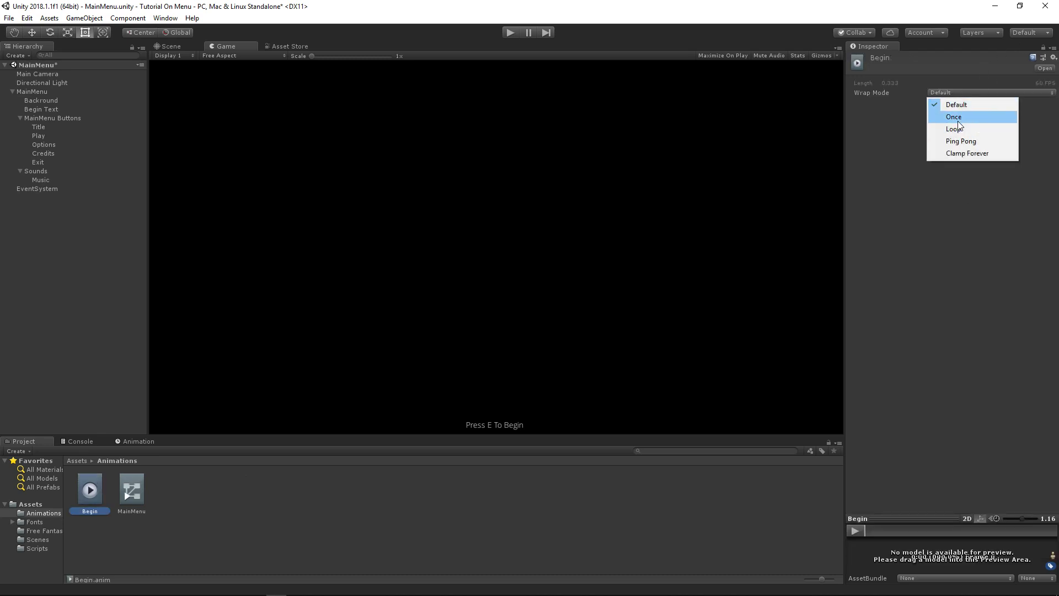
pyautogui.click(973, 116)
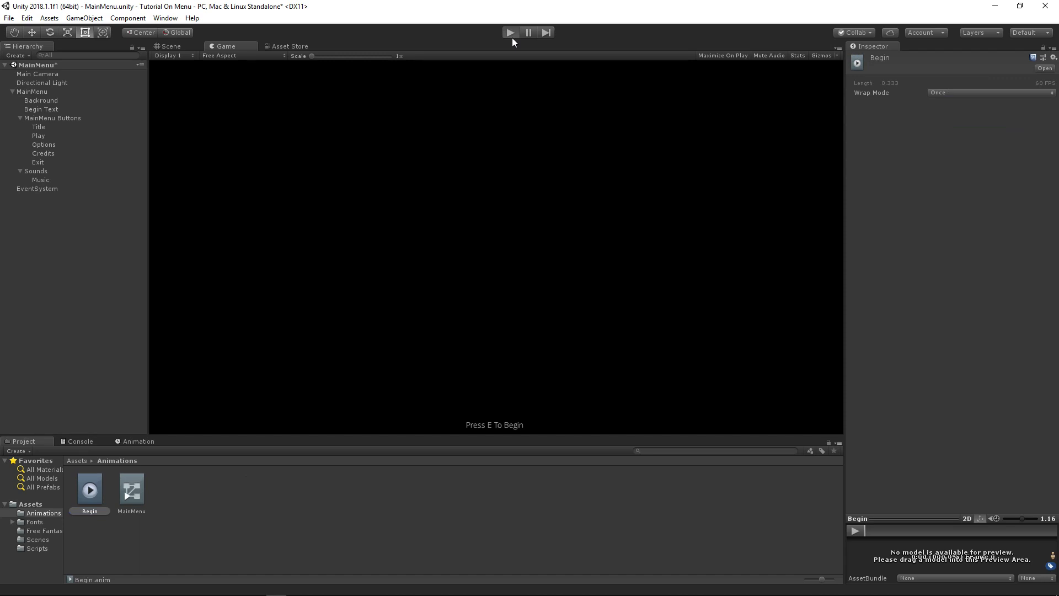
# Test the menu in Play mode by triggering the Begin animation repeatedly, and stop the game.
pyautogui.click(511, 36)
pyautogui.press('e')
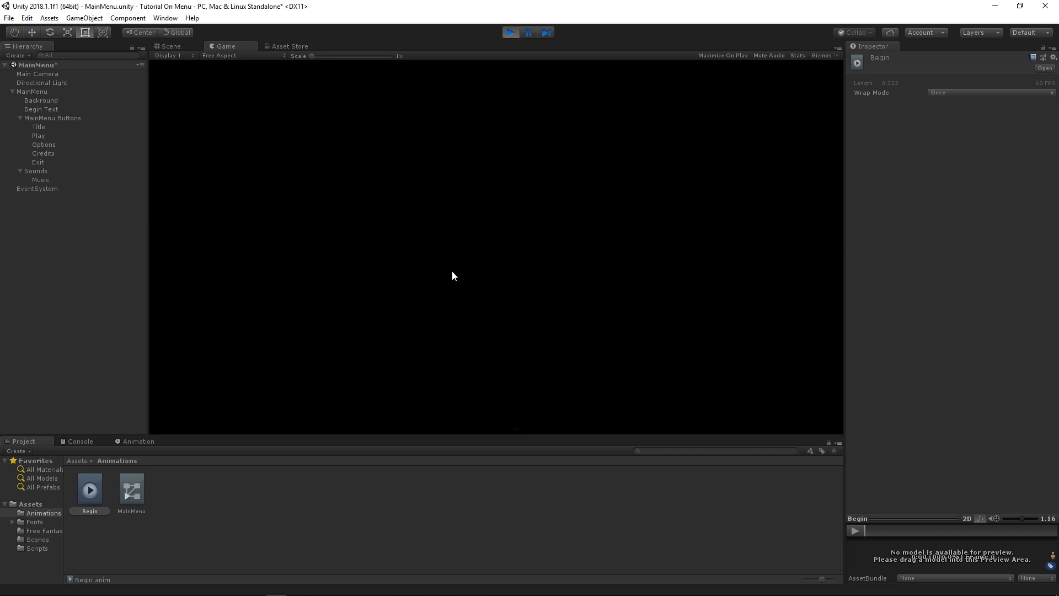
pyautogui.press('e')
pyautogui.hotkey('ctrl', 'p')
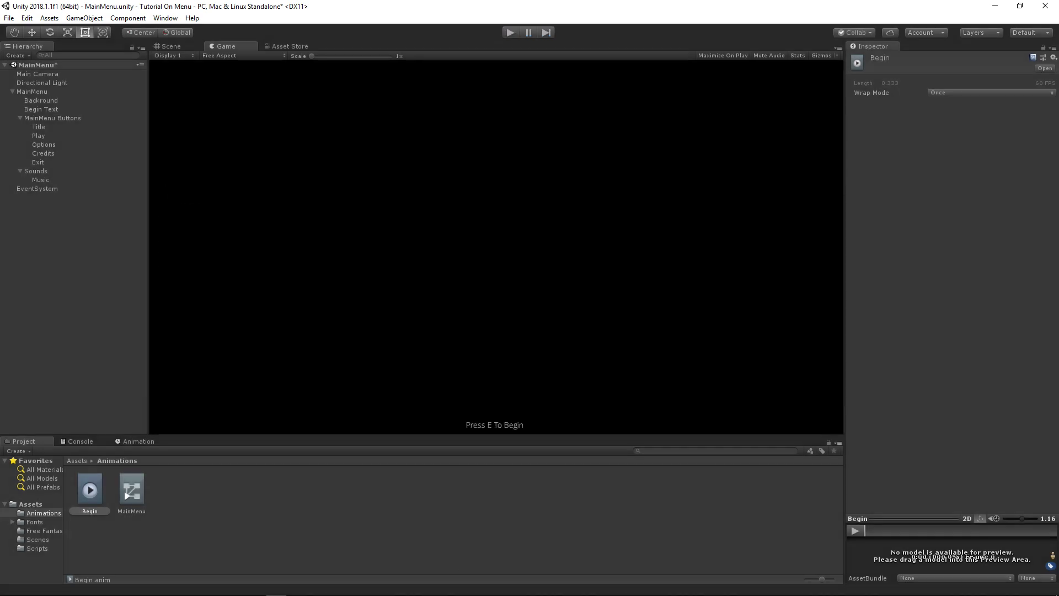
# Switch to MonoDevelop and add an empty else block to the PressE == false condition in Update.
pyautogui.click(297, 592)
pyautogui.click(458, 346)
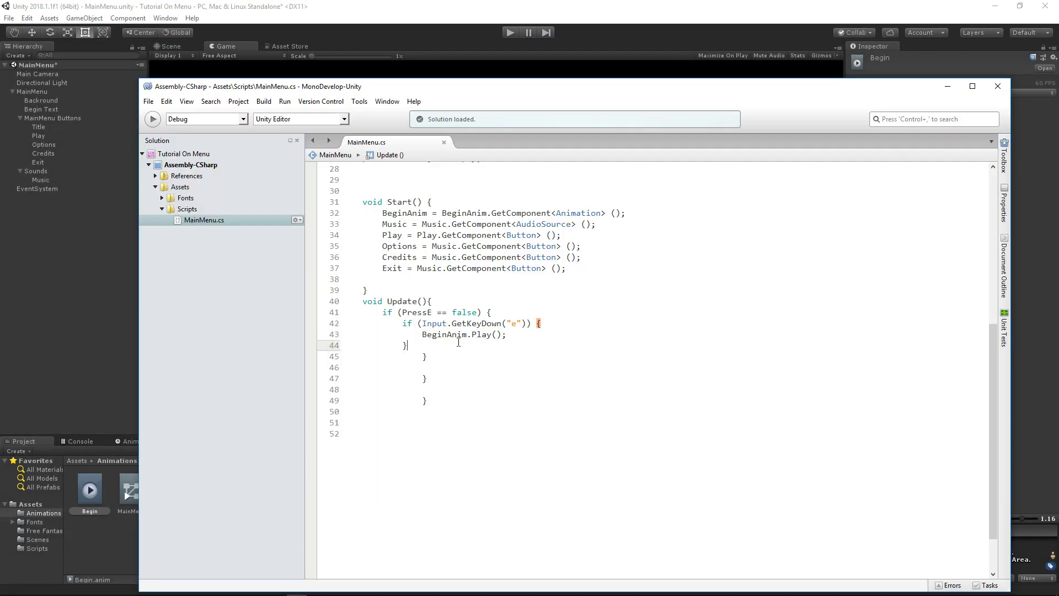
pyautogui.click(524, 336)
pyautogui.click(405, 346)
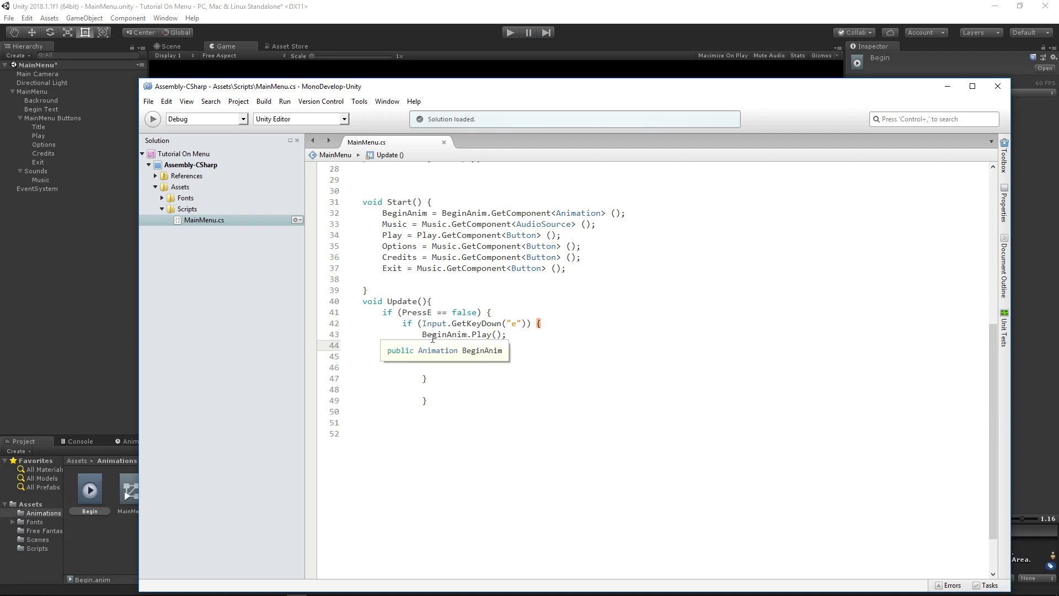
pyautogui.click(501, 310)
pyautogui.click(434, 358)
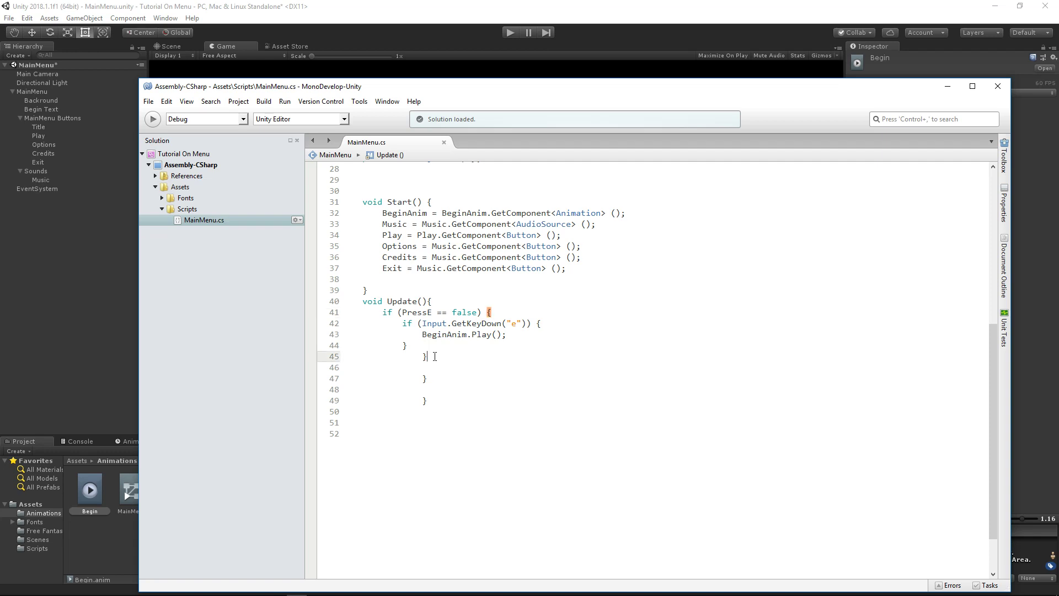
pyautogui.press('Return')
pyautogui.write('esle')
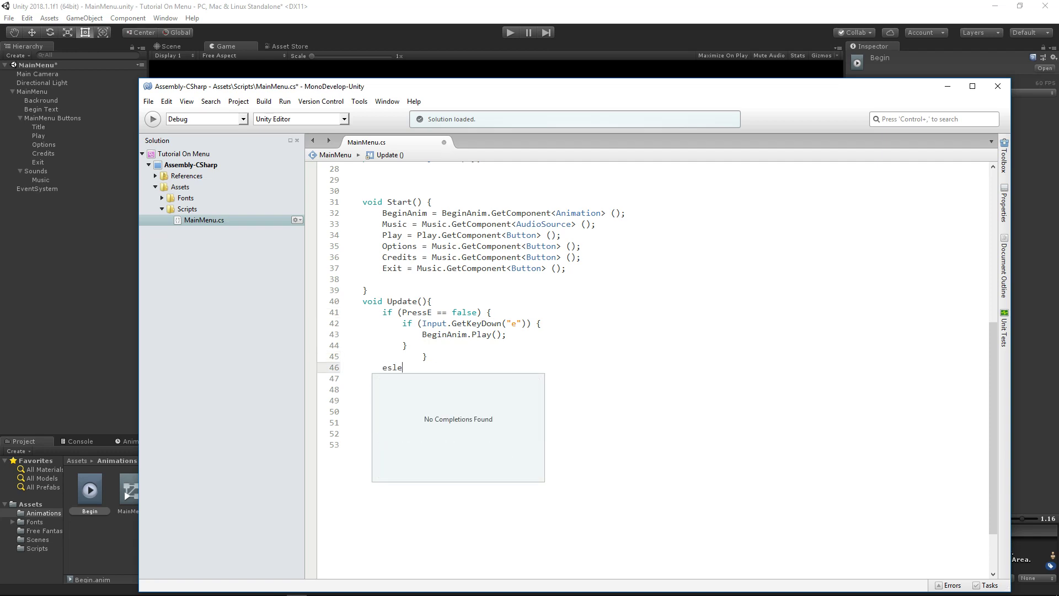
pyautogui.press('BackSpace')
pyautogui.press('BackSpace')
pyautogui.write('lse')
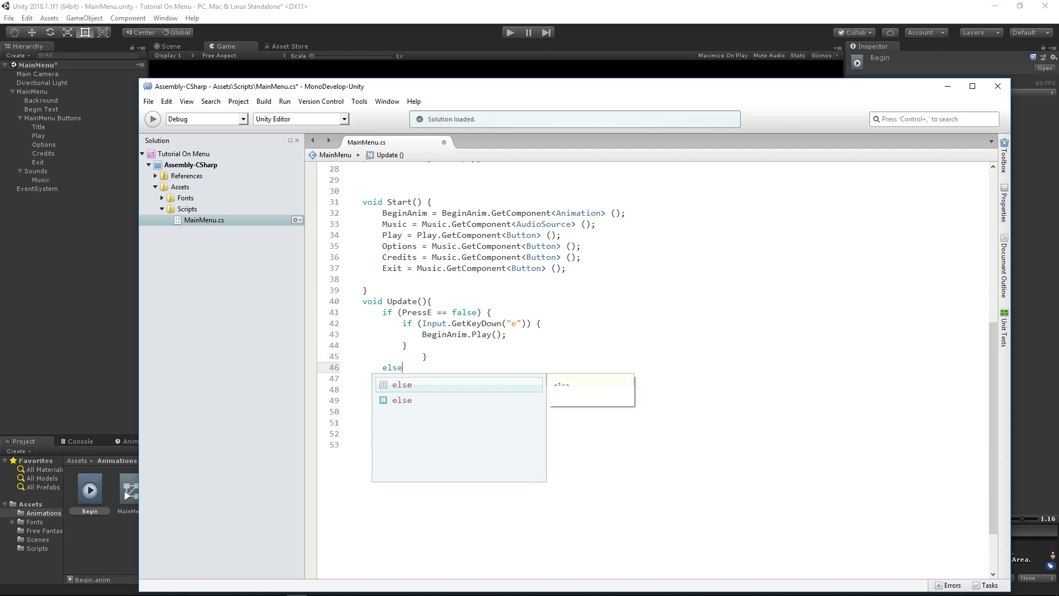
pyautogui.press('Escape')
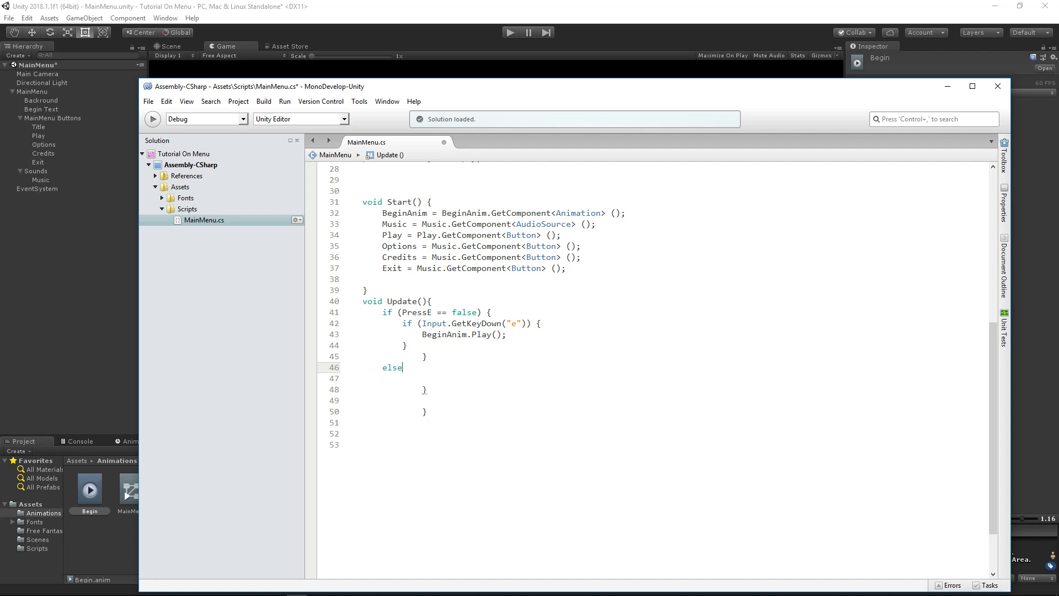
pyautogui.write('{}')
pyautogui.press('Return')
# Add the line PressE = true; below BeginAnim.Play () in the GetKeyDown block and save the script.
pyautogui.click(522, 341)
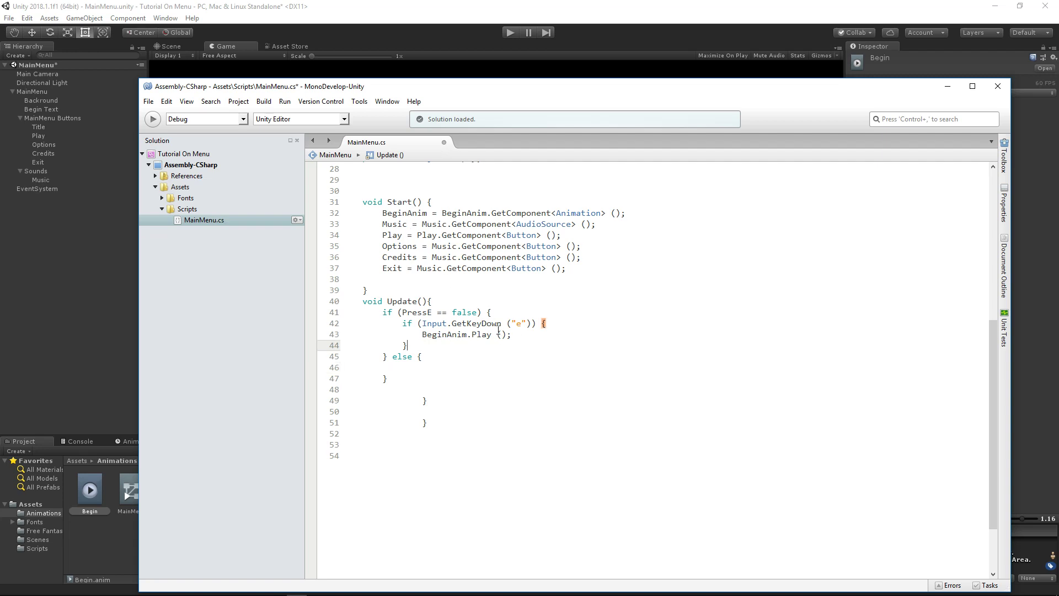
pyautogui.press('Up')
pyautogui.press('Return')
pyautogui.write('P')
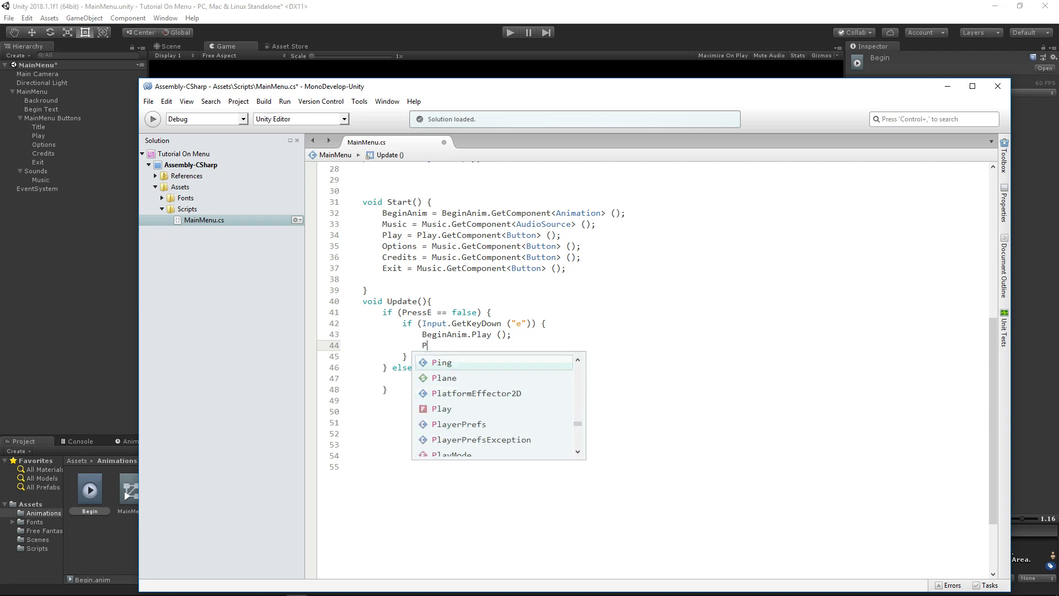
pyautogui.write('ressE')
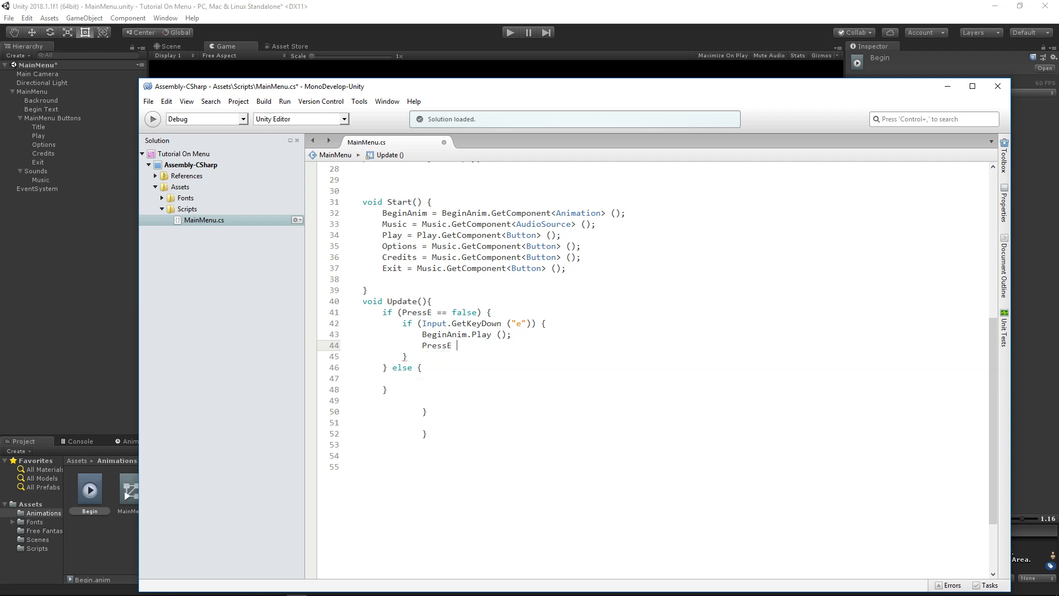
pyautogui.write(' = true')
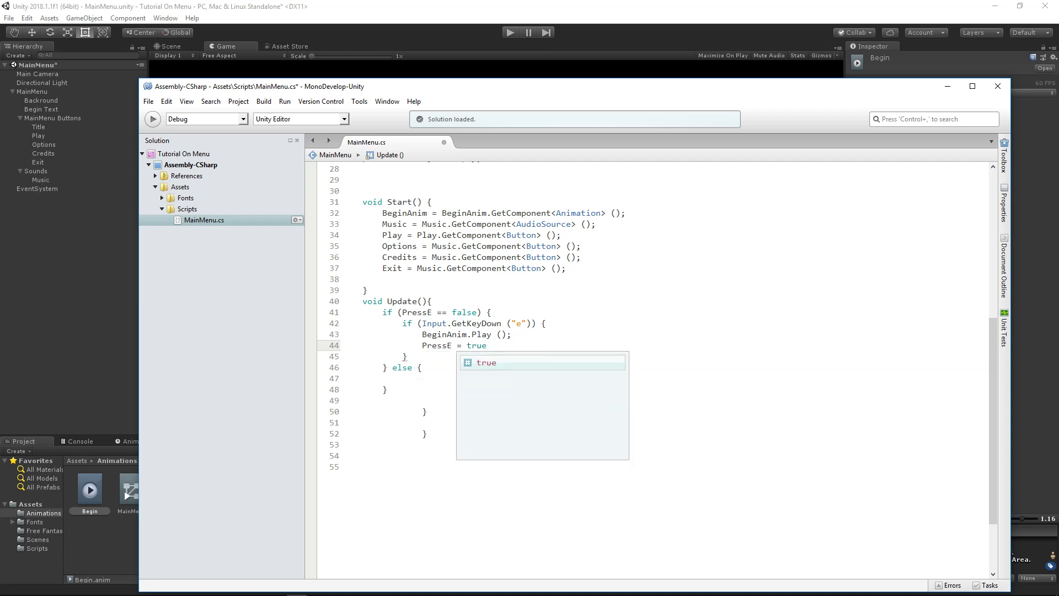
pyautogui.write(';')
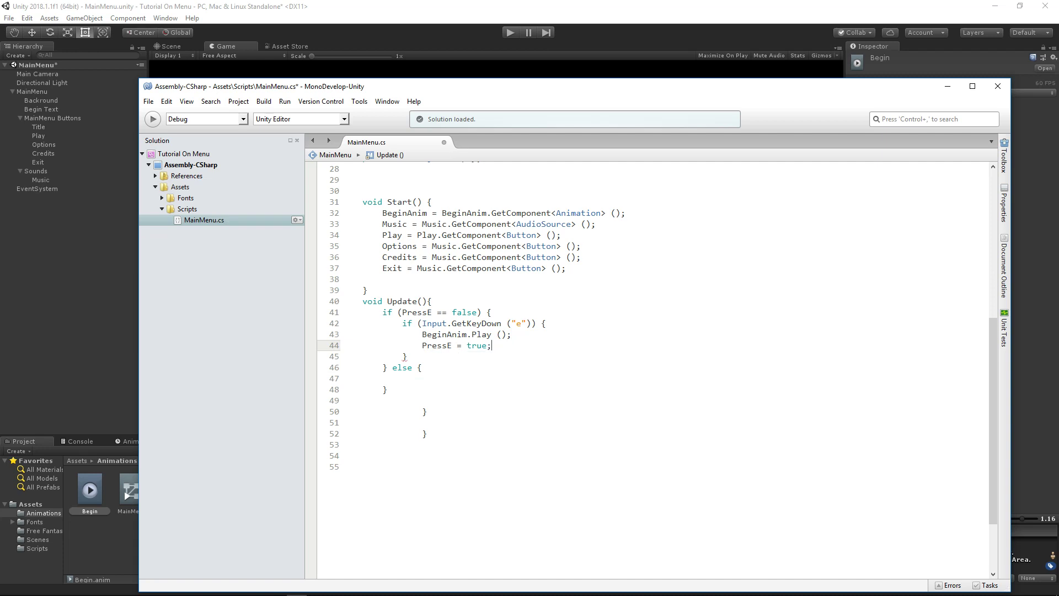
pyautogui.hotkey('ctrl', 's')
# Return to Unity, test the Begin animation trigger in Play mode and stop the game.
pyautogui.click(457, 335)
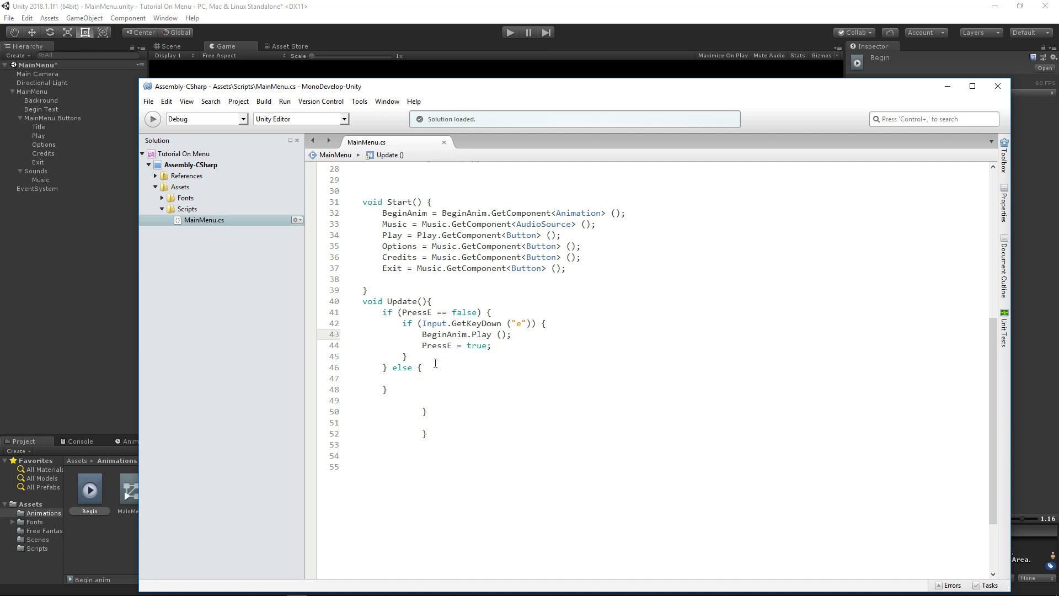
pyautogui.click(397, 368)
pyautogui.click(478, 346)
pyautogui.click(91, 290)
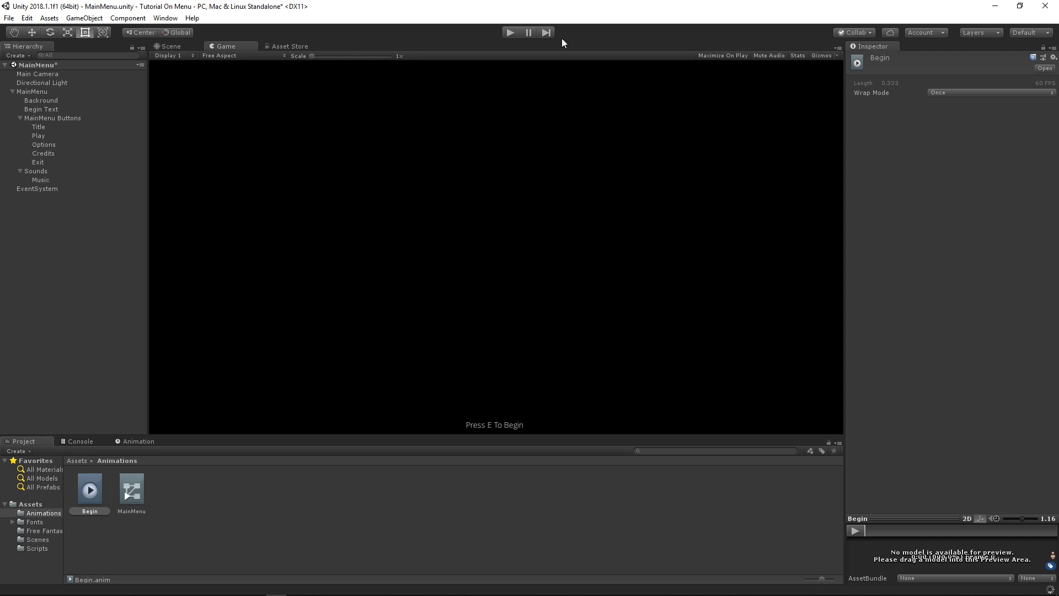
pyautogui.click(70, 440)
pyautogui.click(30, 442)
pyautogui.hotkey('ctrl', 'p')
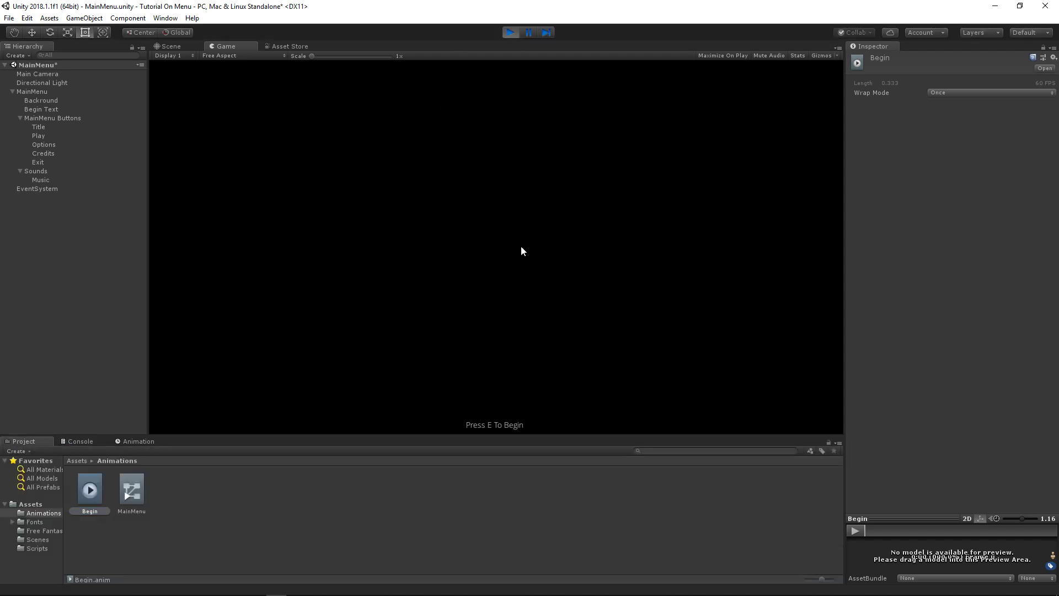
pyautogui.press('e')
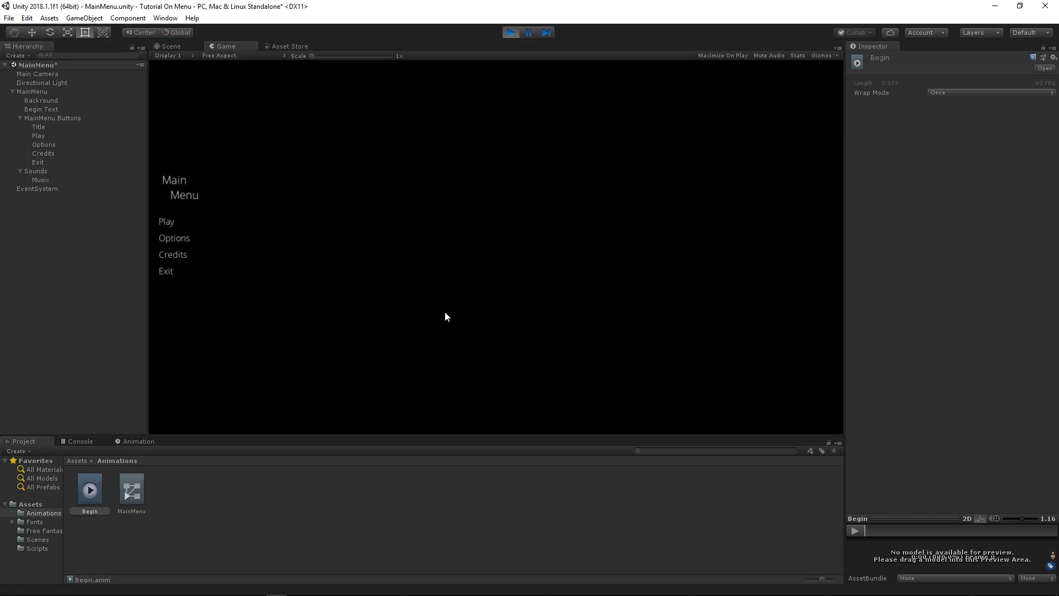
pyautogui.click(509, 34)
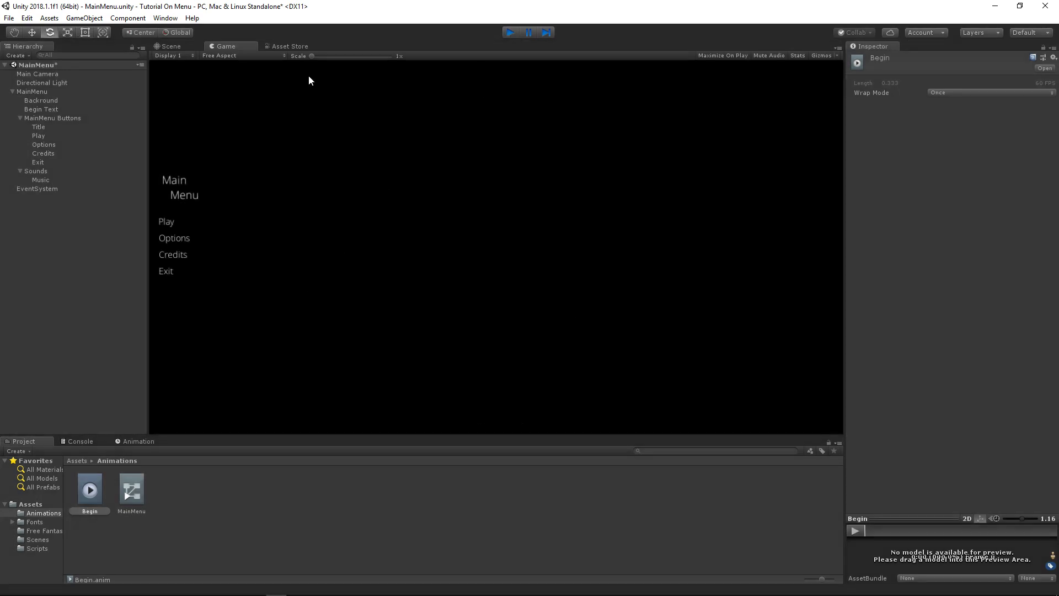
# Switch to MonoDevelop, maximize its window and examine the MainMenu script's declarations and the matching braces of Update.
pyautogui.click(297, 588)
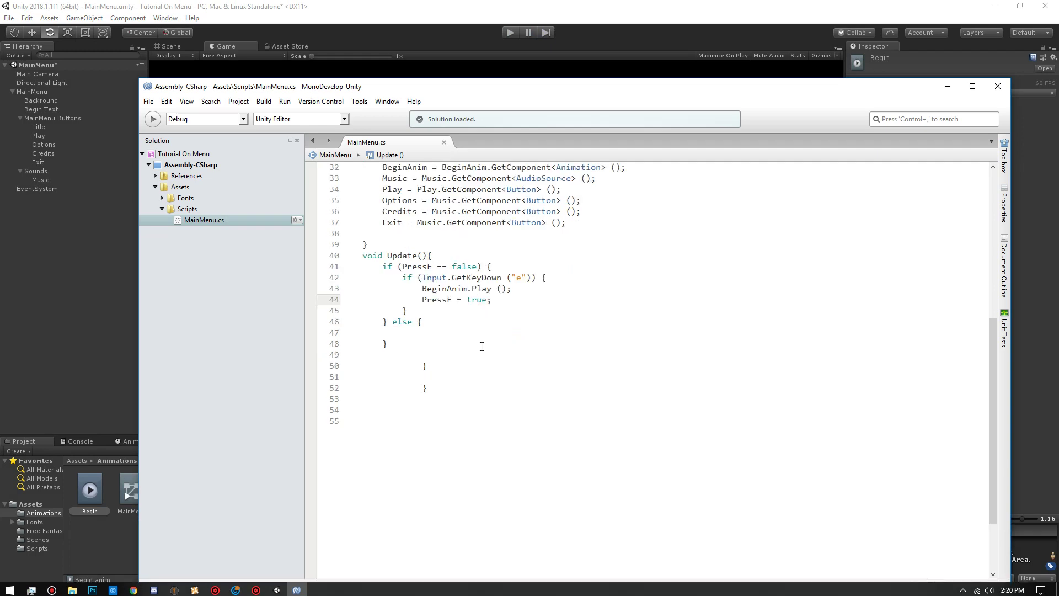
pyautogui.scroll(2, 496, 275)
pyautogui.click(972, 86)
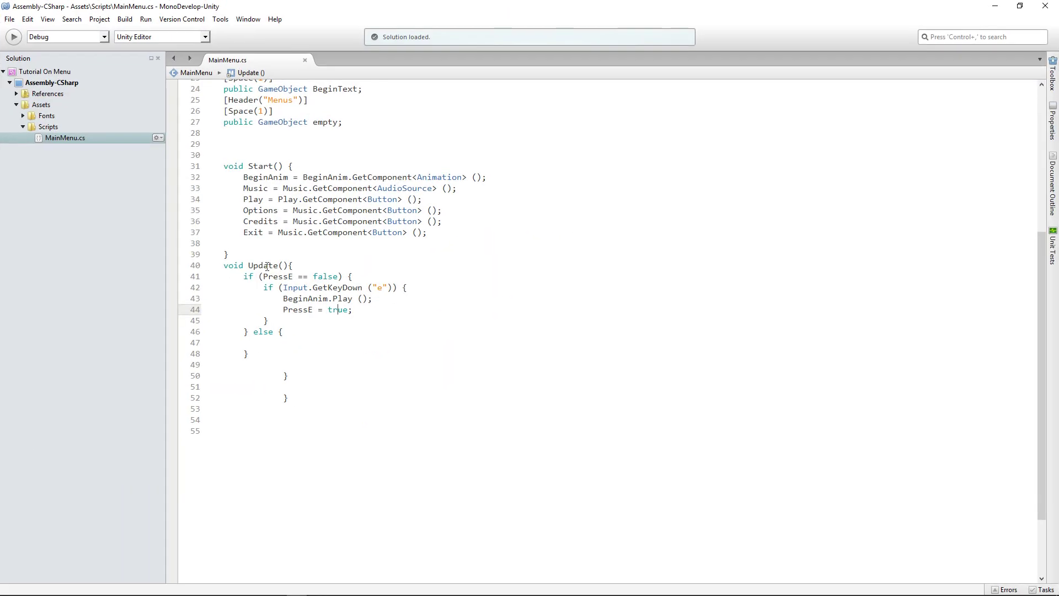
pyautogui.scroll(5, 265, 269)
pyautogui.scroll(-6, 246, 303)
pyautogui.scroll(3, 248, 298)
pyautogui.scroll(5, 251, 288)
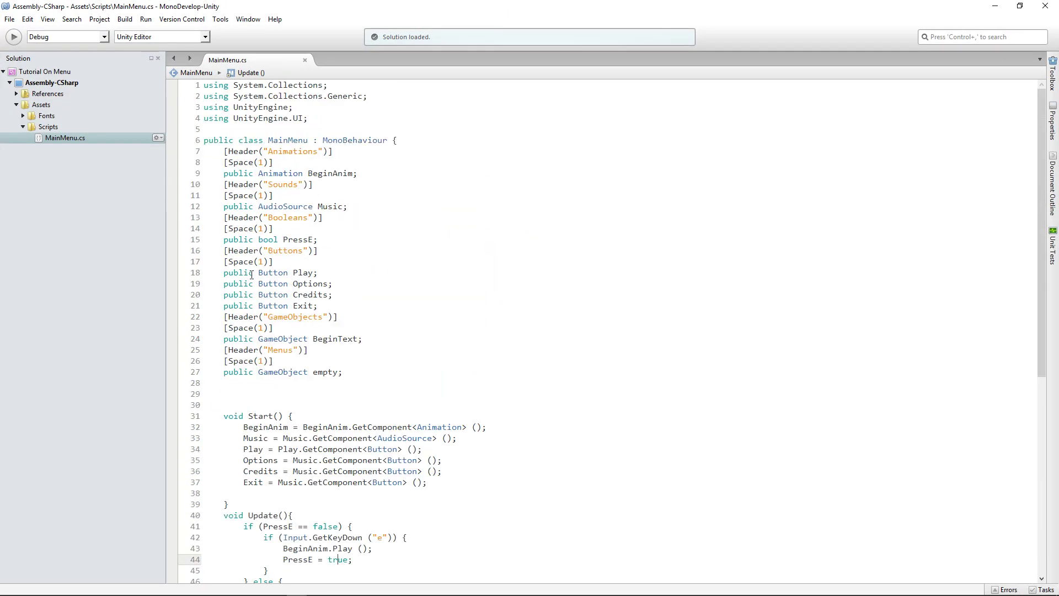
pyautogui.scroll(-10, 331, 298)
pyautogui.click(331, 292)
pyautogui.click(342, 326)
pyautogui.click(349, 305)
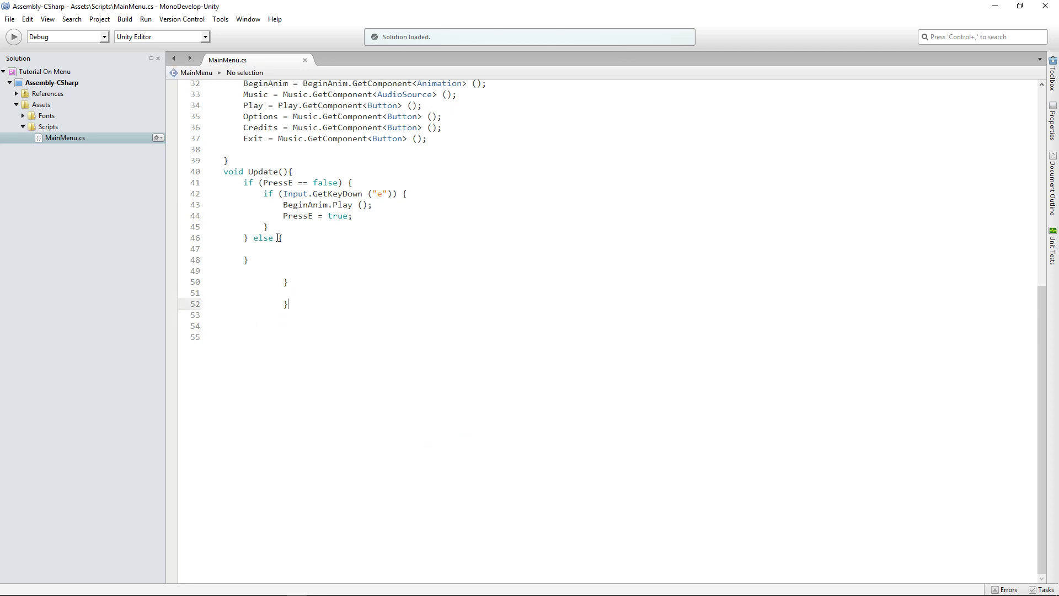
pyautogui.click(283, 238)
pyautogui.click(297, 163)
pyautogui.click(299, 173)
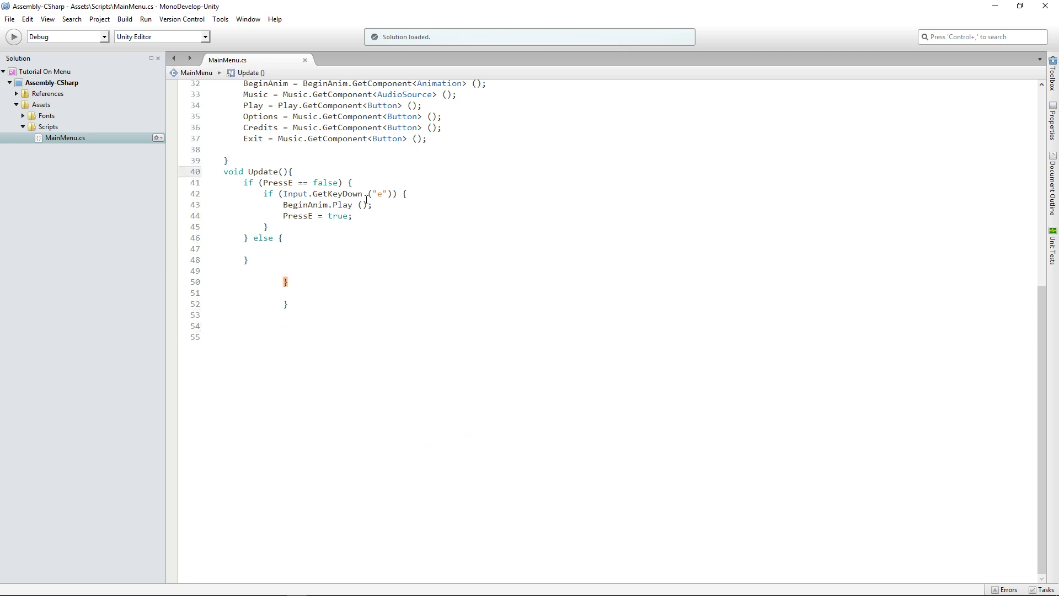
# Insert a block of blank lines between the Start and Update methods.
pyautogui.scroll(2, 254, 236)
pyautogui.click(220, 224)
pyautogui.press('Return')
pyautogui.press('Return')
pyautogui.press('Return')
pyautogui.press('Return')
pyautogui.press('Return')
pyautogui.press('Return')
pyautogui.press('Return')
pyautogui.press('Return')
pyautogui.press('Return')
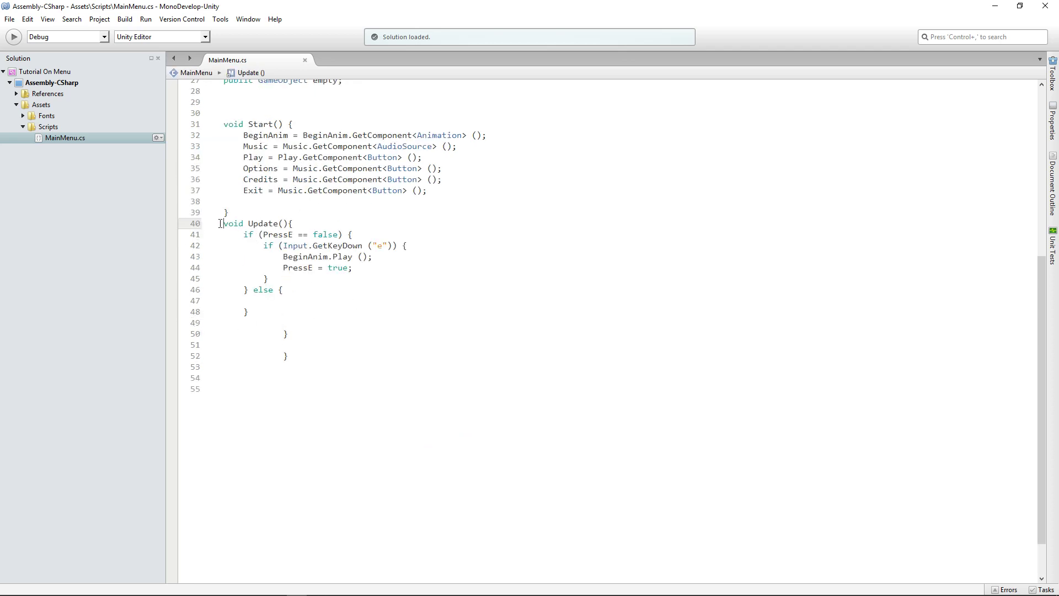
pyautogui.press('Return')
pyautogui.press('Return')
pyautogui.press('Return')
pyautogui.press('Return')
pyautogui.press('Return')
pyautogui.press('Return')
pyautogui.press('Return')
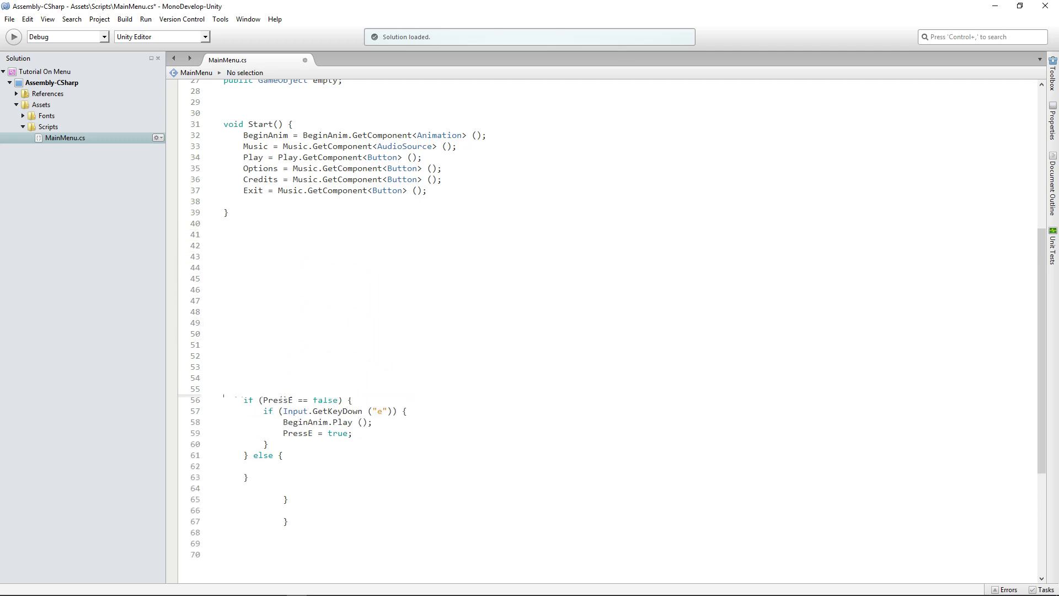
pyautogui.press('Up')
pyautogui.press('Up')
pyautogui.press('Up')
pyautogui.press('Up')
pyautogui.press('Up')
pyautogui.press('Up')
pyautogui.press('Up')
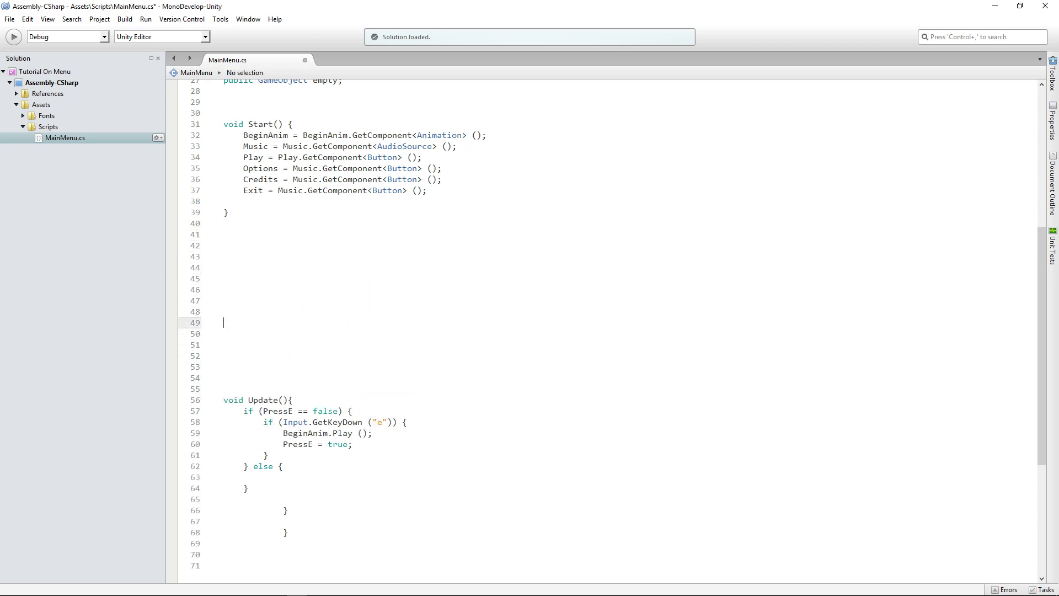
pyautogui.press('Down')
pyautogui.press('BackSpace')
pyautogui.press('BackSpace')
pyautogui.press('BackSpace')
pyautogui.press('BackSpace')
pyautogui.press('BackSpace')
pyautogui.press('BackSpace')
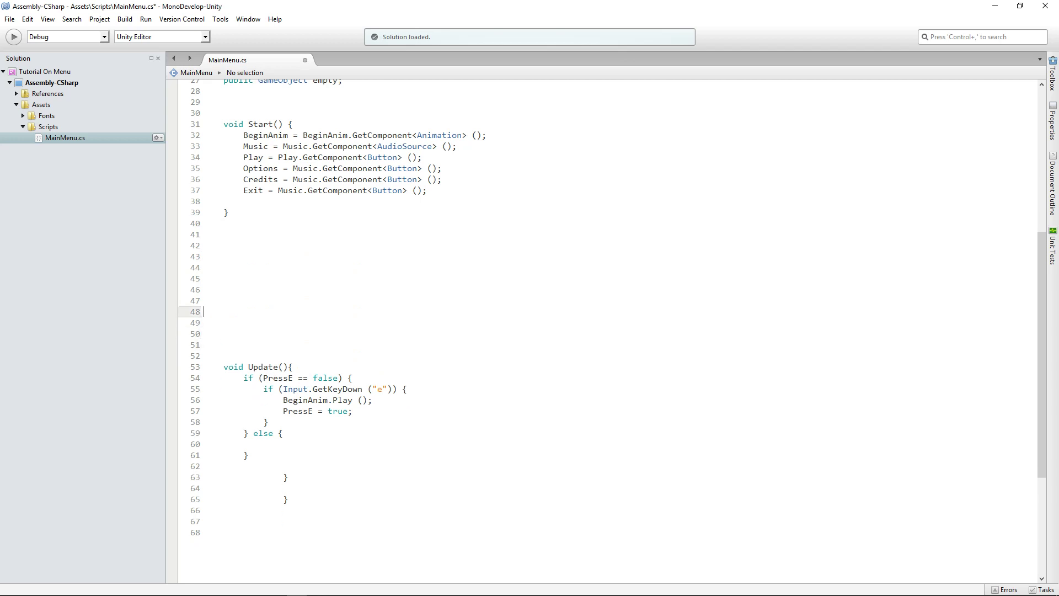
# Add an empty public void Play() method between Start and Update.
pyautogui.write('void')
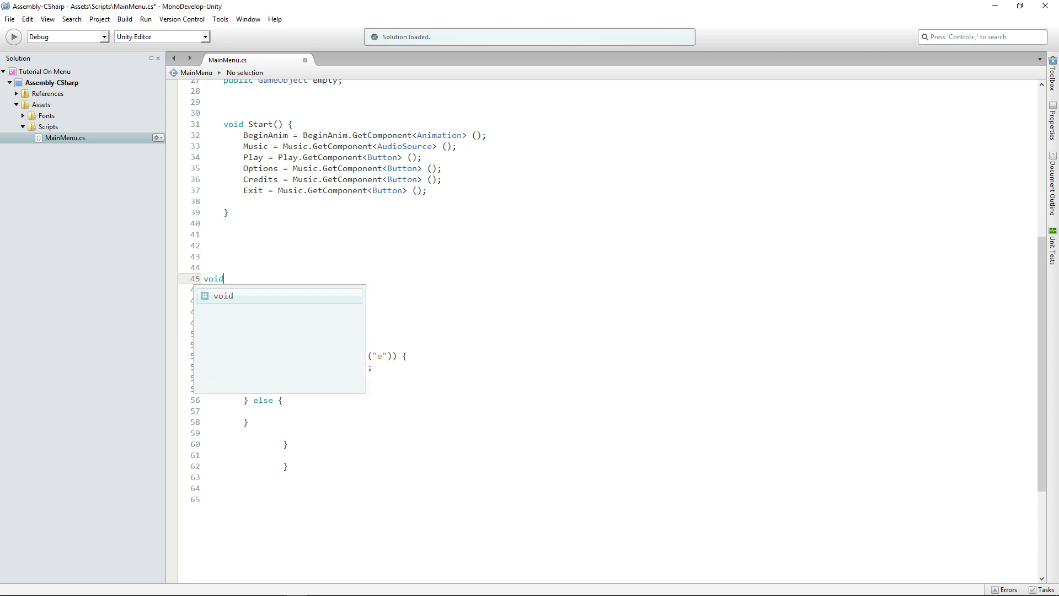
pyautogui.hotkey('shift', 'Home')
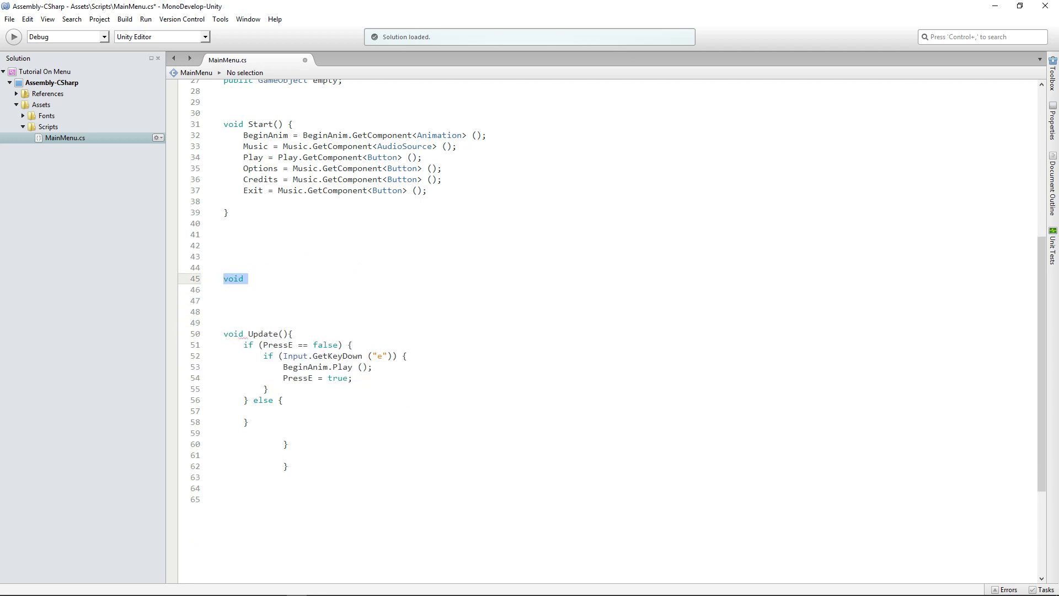
pyautogui.write('public void PressPlay')
pyautogui.hotkey('ctrl', 'shift', 'Left')
pyautogui.write('Play(){')
pyautogui.press('Return')
pyautogui.write('}')
pyautogui.press('Return')
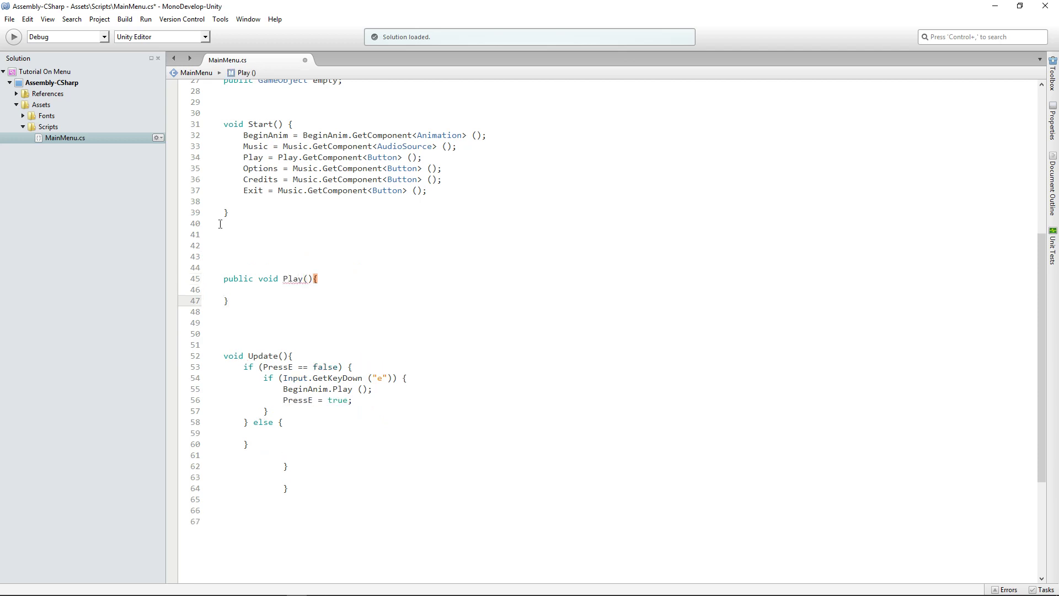
# Rename the declared Play button variable to PlayButton.
pyautogui.click(302, 279)
pyautogui.scroll(9, 356, 257)
pyautogui.click(313, 272)
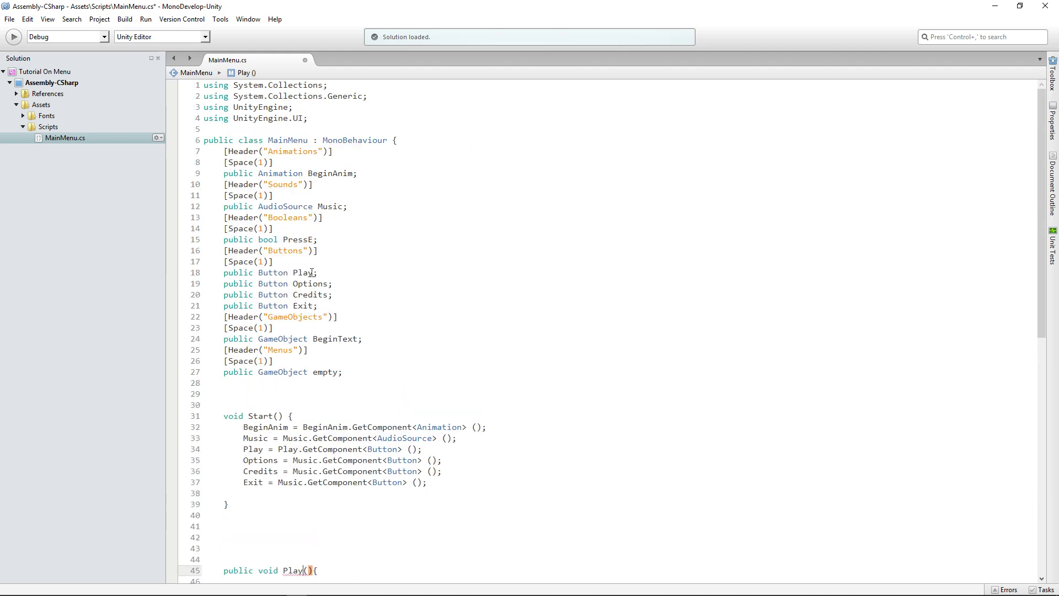
pyautogui.write('Button')
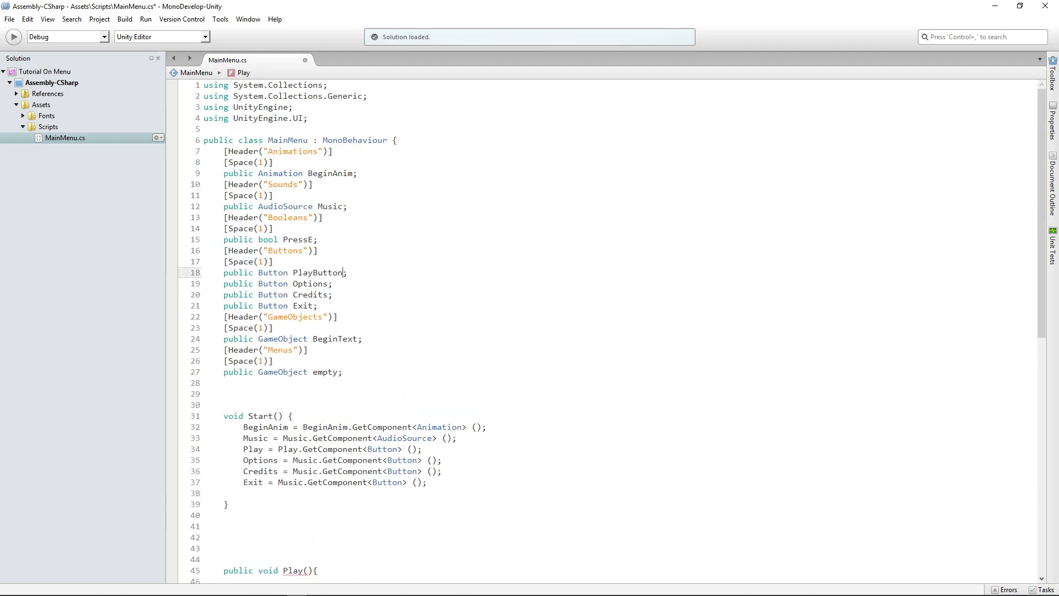
# Rename the declared Options, Credits and Exit button variables to OptionsButton, CreditsButton and ExitButton, and save the script.
pyautogui.hotkey('shift', 'Left')
pyautogui.hotkey('shift', 'Left')
pyautogui.hotkey('shift', 'Left')
pyautogui.hotkey('shift', 'Left')
pyautogui.hotkey('shift', 'Left')
pyautogui.hotkey('shift', 'Left')
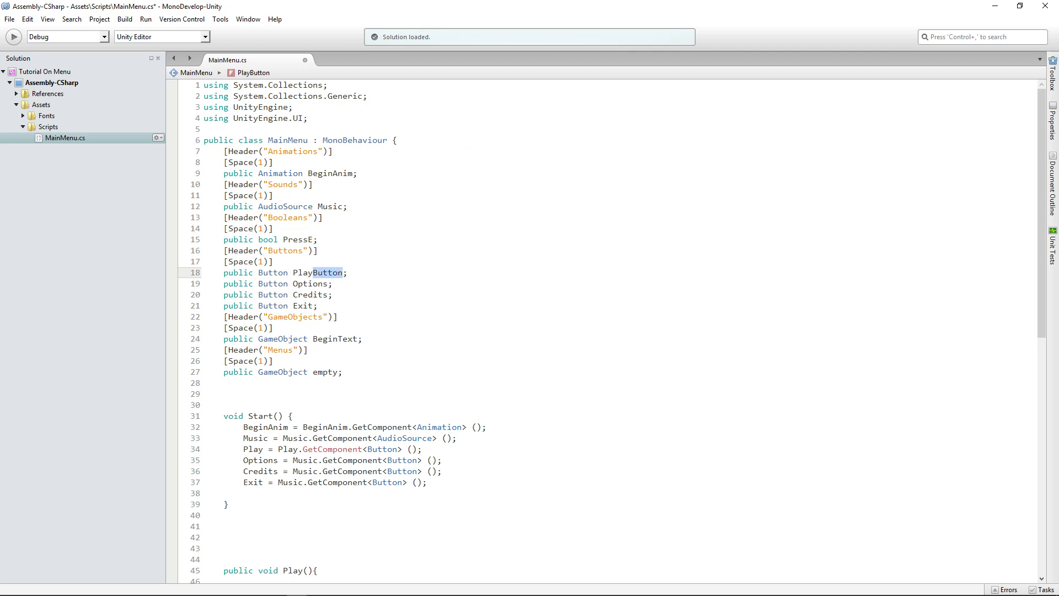
pyautogui.hotkey('ctrl', 'c')
pyautogui.click(328, 283)
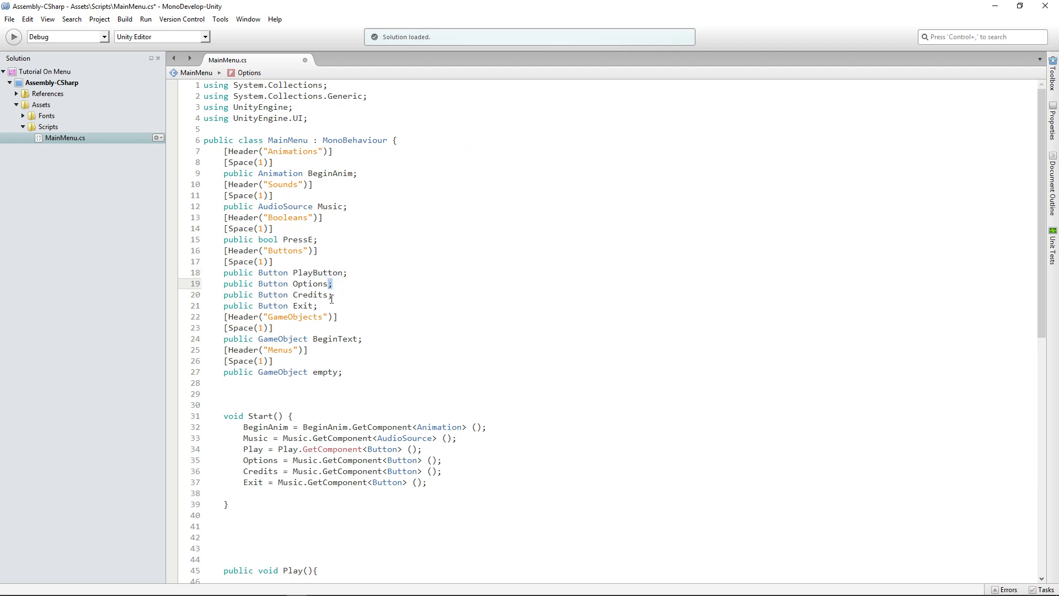
pyautogui.hotkey('ctrl', 'v')
pyautogui.click(332, 295)
pyautogui.hotkey('ctrl', 'v')
pyautogui.click(315, 306)
pyautogui.hotkey('ctrl', 'v')
pyautogui.hotkey('ctrl', 's')
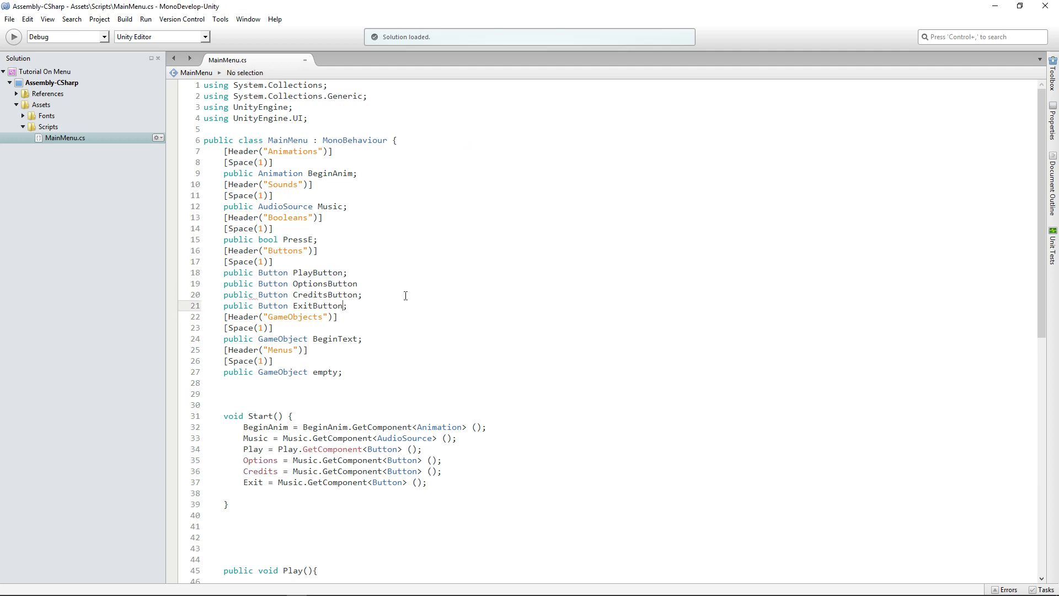
# Change the declaration under the Menus header to public Canvas OptionsMenu.
pyautogui.scroll(-9, 403, 296)
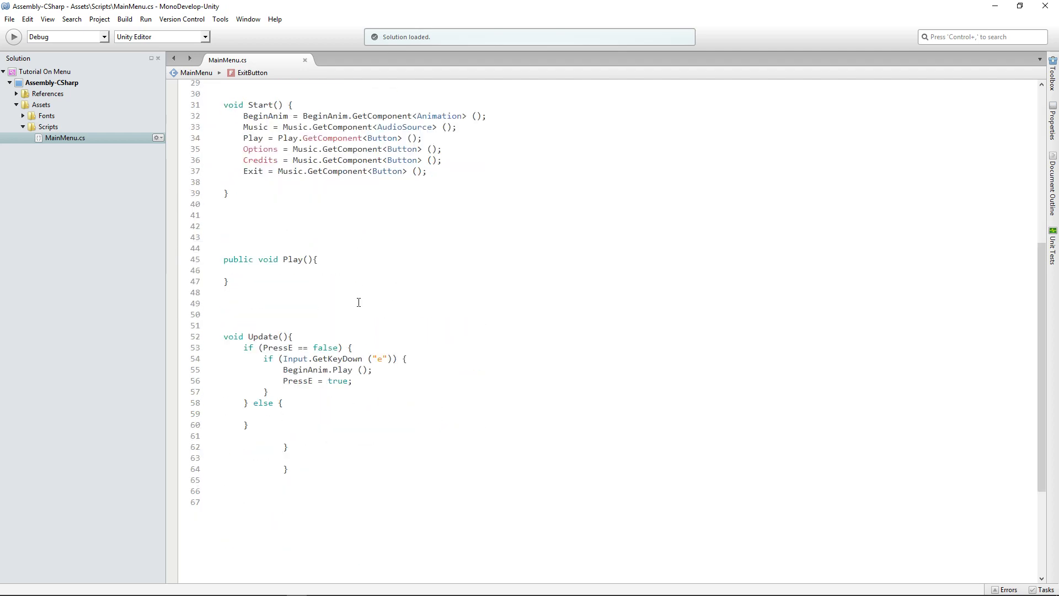
pyautogui.click(342, 281)
pyautogui.scroll(5, 371, 221)
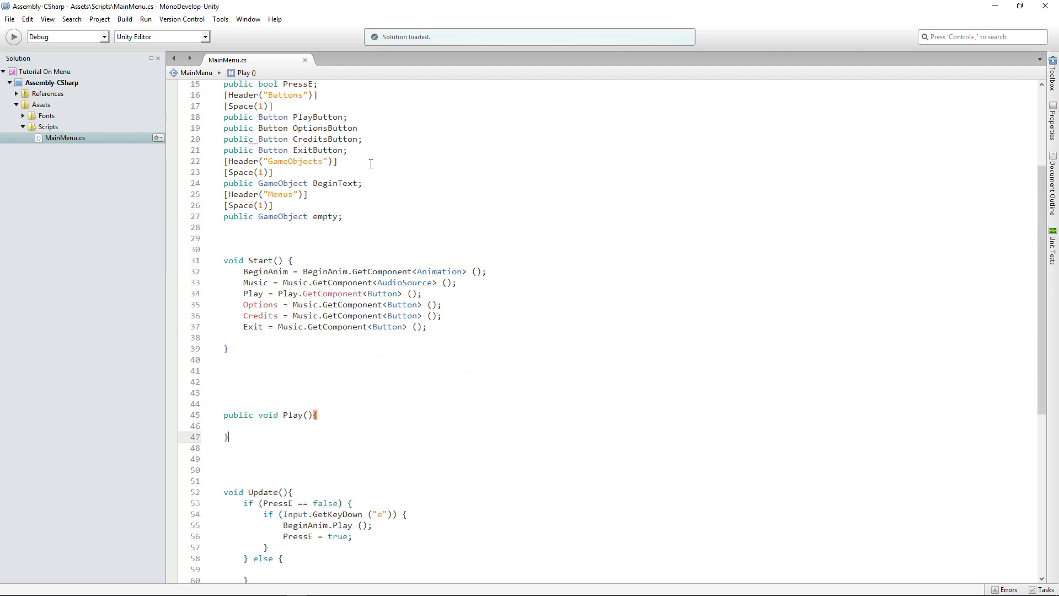
pyautogui.doubleClick(329, 218)
pyautogui.press('BackSpace')
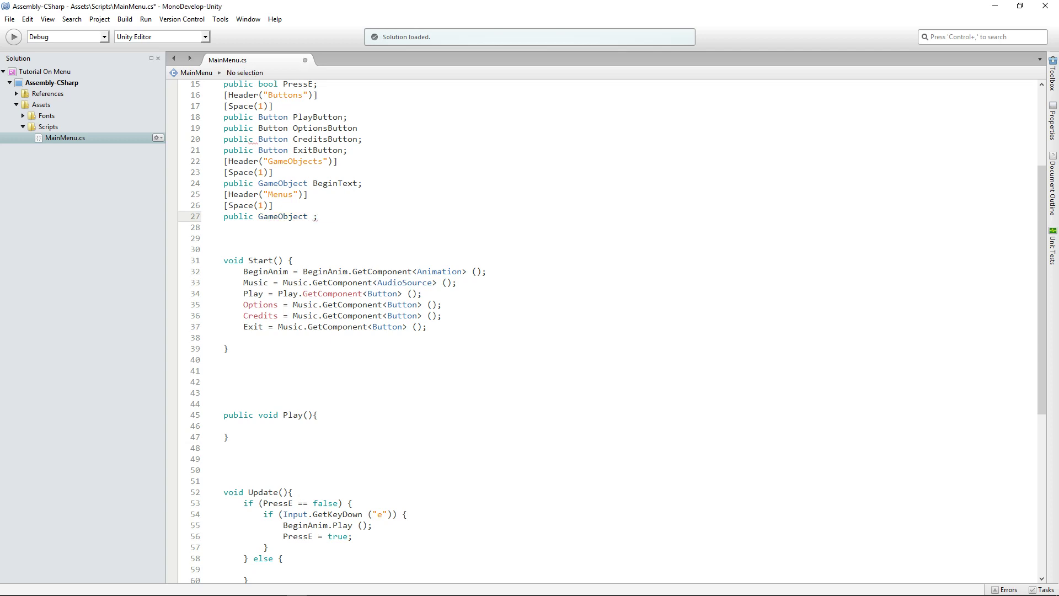
pyautogui.doubleClick(306, 216)
pyautogui.write('Canvas')
pyautogui.write('OptionsMenu')
pyautogui.press('End')
# Declare public Canvas variables CreditsMenu and ExitMenu below OptionsMenu.
pyautogui.press('Return')
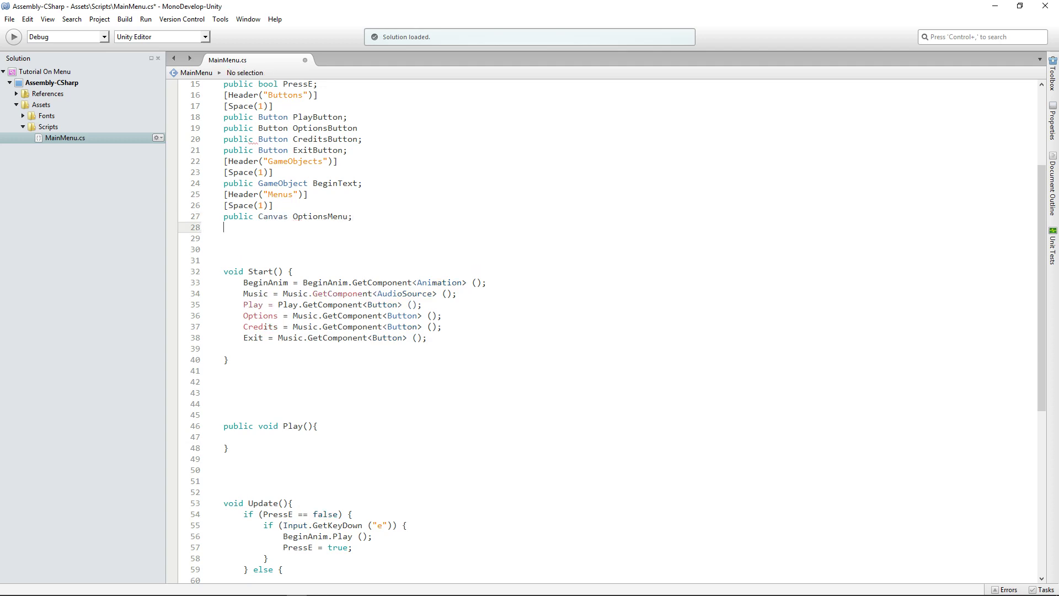
pyautogui.write('publc')
pyautogui.press('BackSpace')
pyautogui.write('ic Canvas Credis')
pyautogui.write('sMenu;')
pyautogui.press('Return')
pyautogui.write('public ')
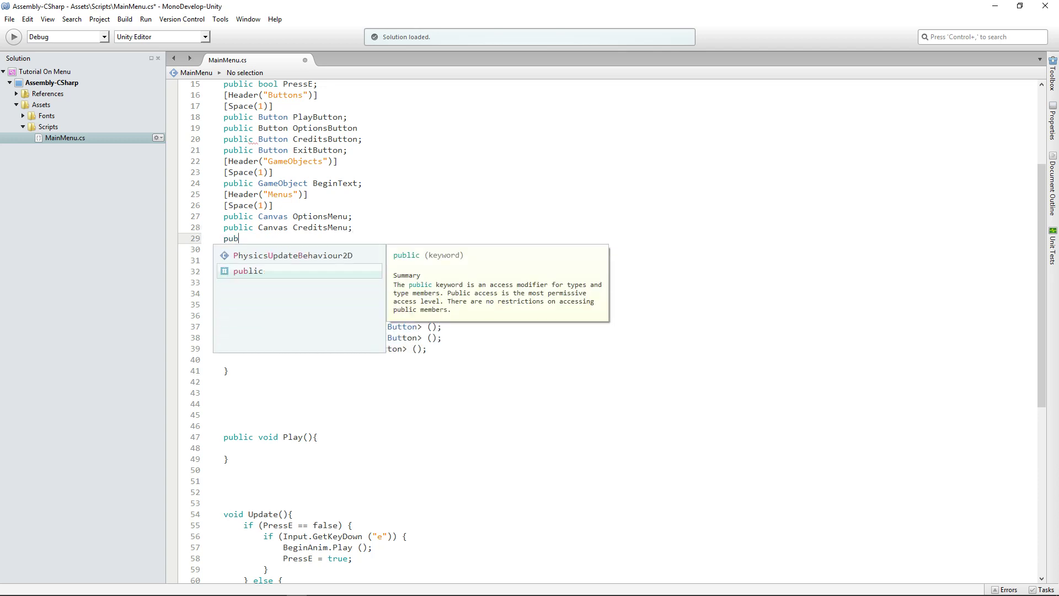
pyautogui.write('Canvas E')
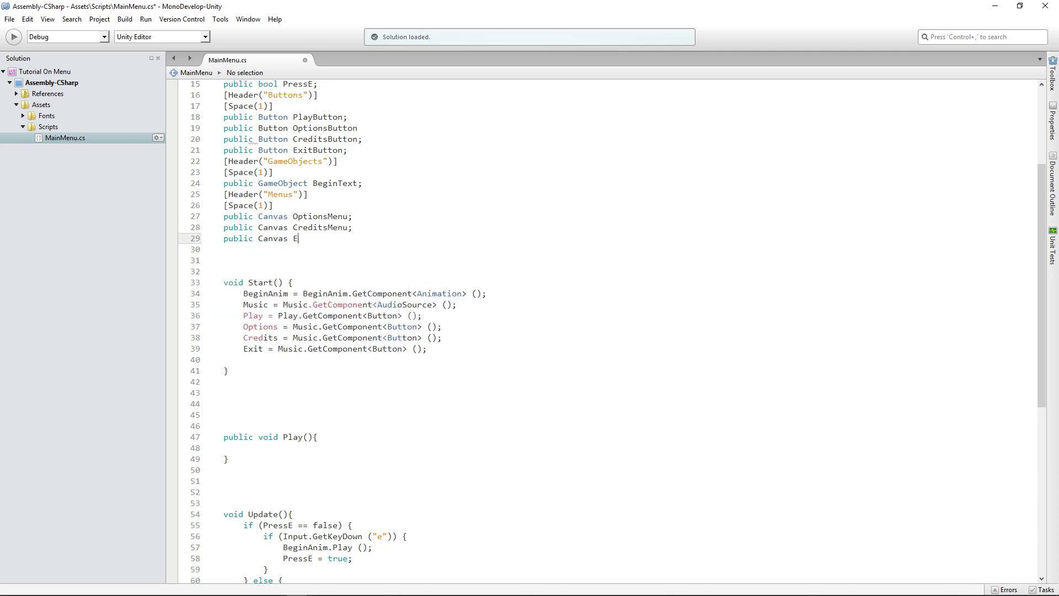
pyautogui.write('xitMenu;')
# Rename the assigned variables in Start to PlayButton, OptionsButton, CreditsButton and ExitButton.
pyautogui.scroll(-3, 466, 220)
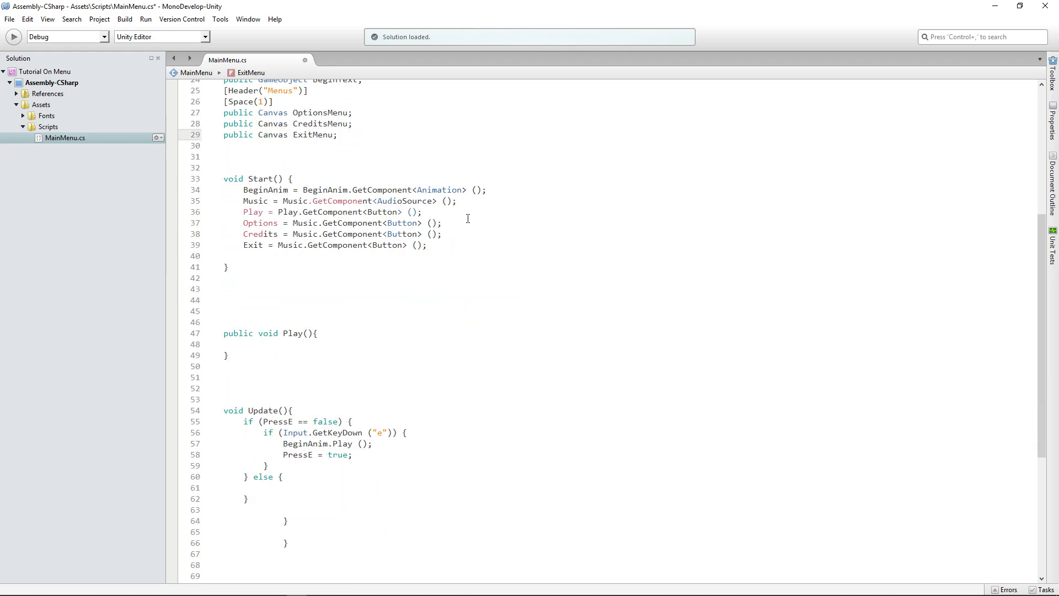
pyautogui.scroll(2, 437, 221)
pyautogui.click(452, 293)
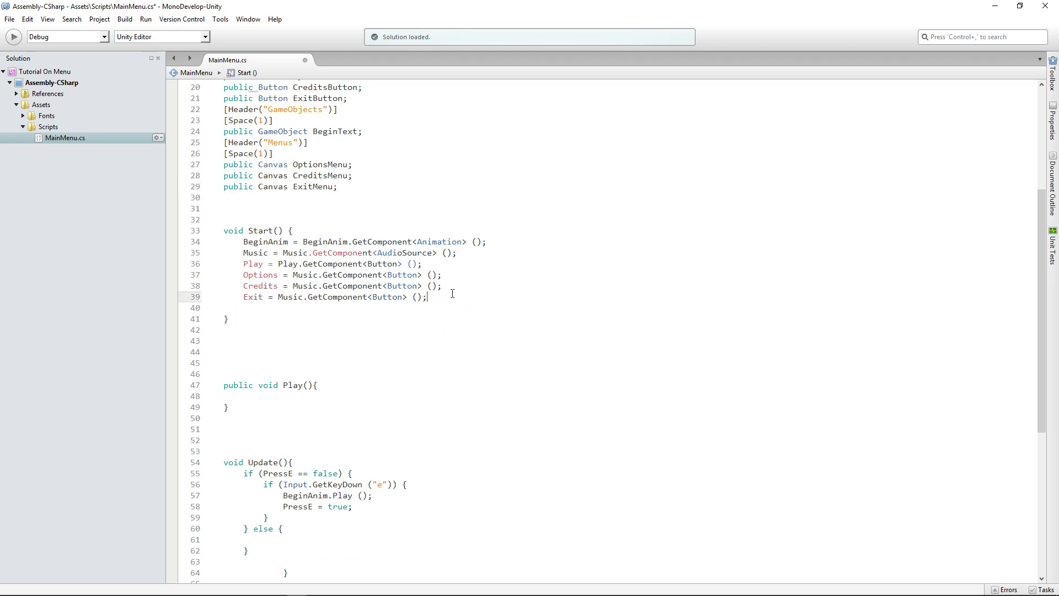
pyautogui.click(279, 267)
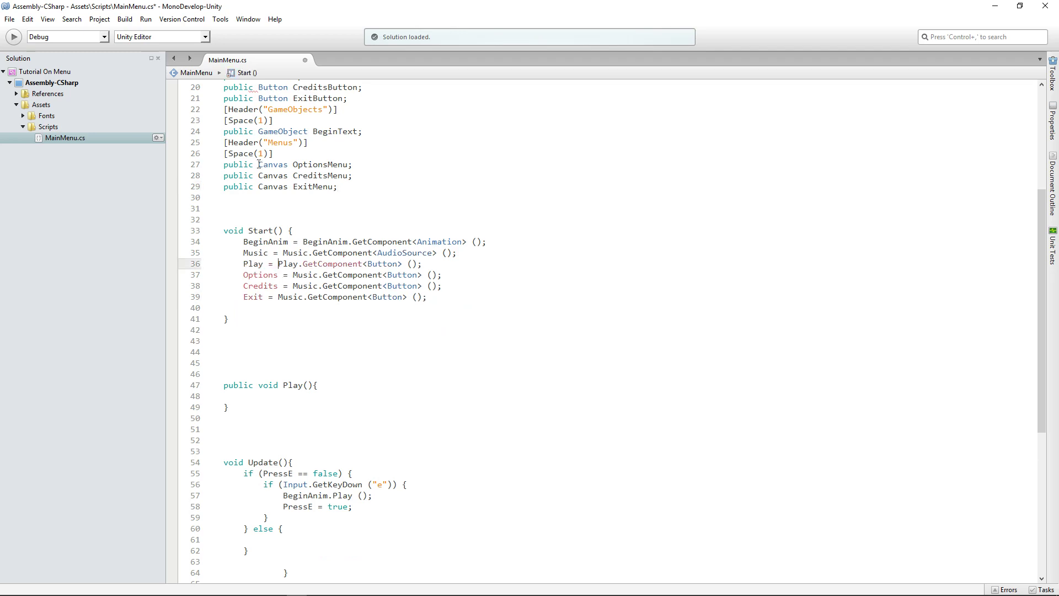
pyautogui.scroll(6, 326, 154)
pyautogui.scroll(-3, 342, 213)
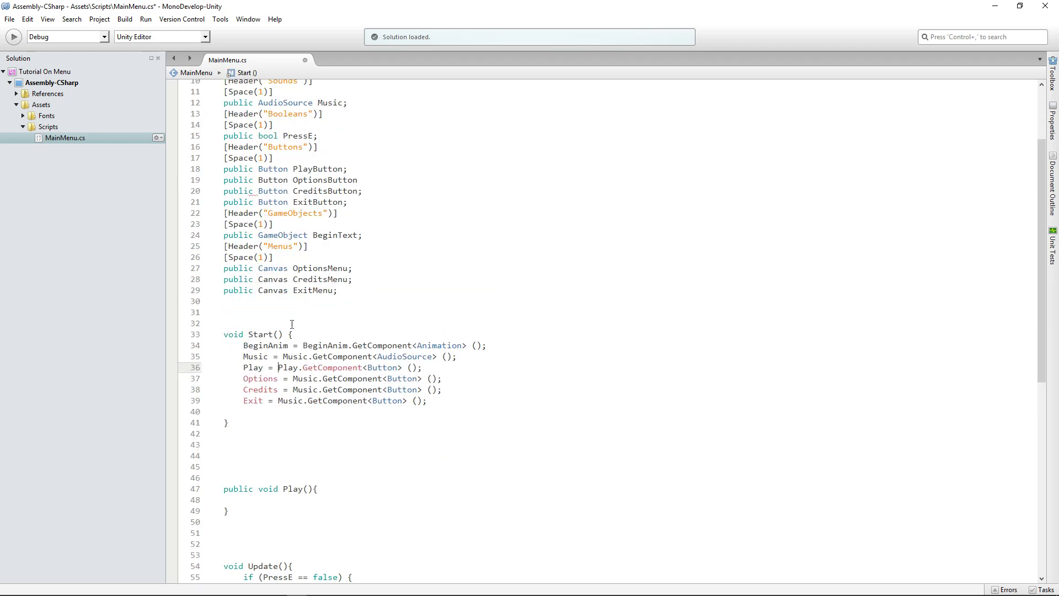
pyautogui.click(264, 357)
pyautogui.click(267, 365)
pyautogui.write('Button')
pyautogui.click(280, 380)
pyautogui.write('Button')
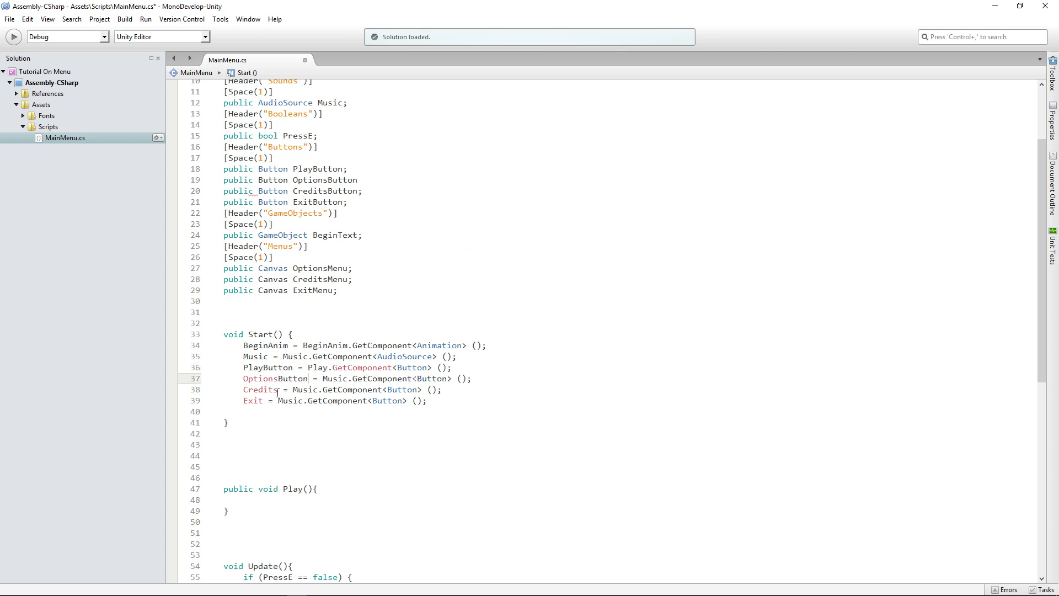
pyautogui.click(279, 389)
pyautogui.write('Button')
pyautogui.click(265, 400)
pyautogui.write('Button')
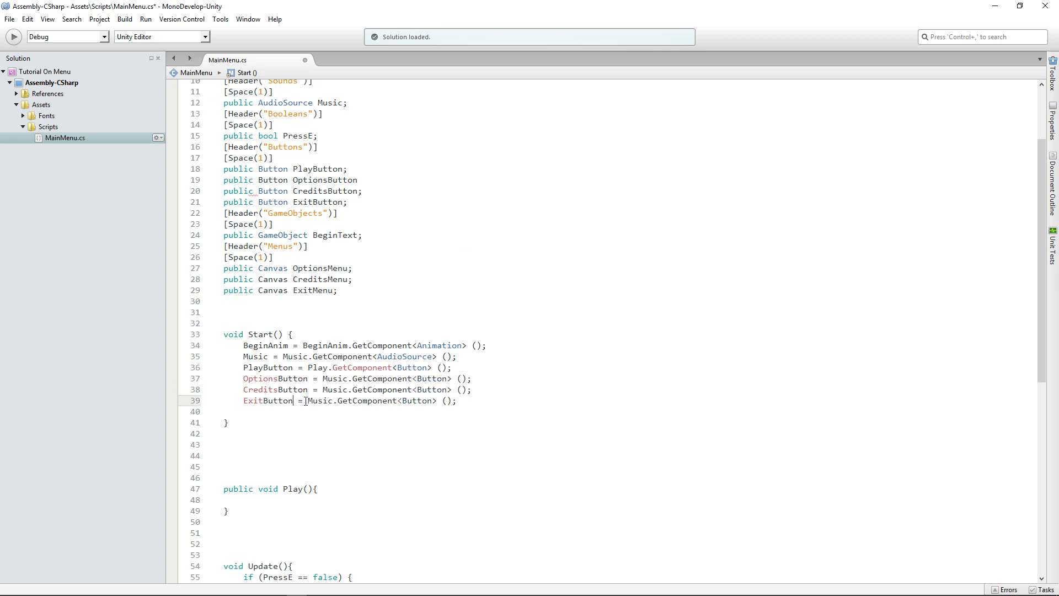
# Append Button to the Music references in the ExitButton and CreditsButton assignments of Start.
pyautogui.click(333, 401)
pyautogui.write('Button')
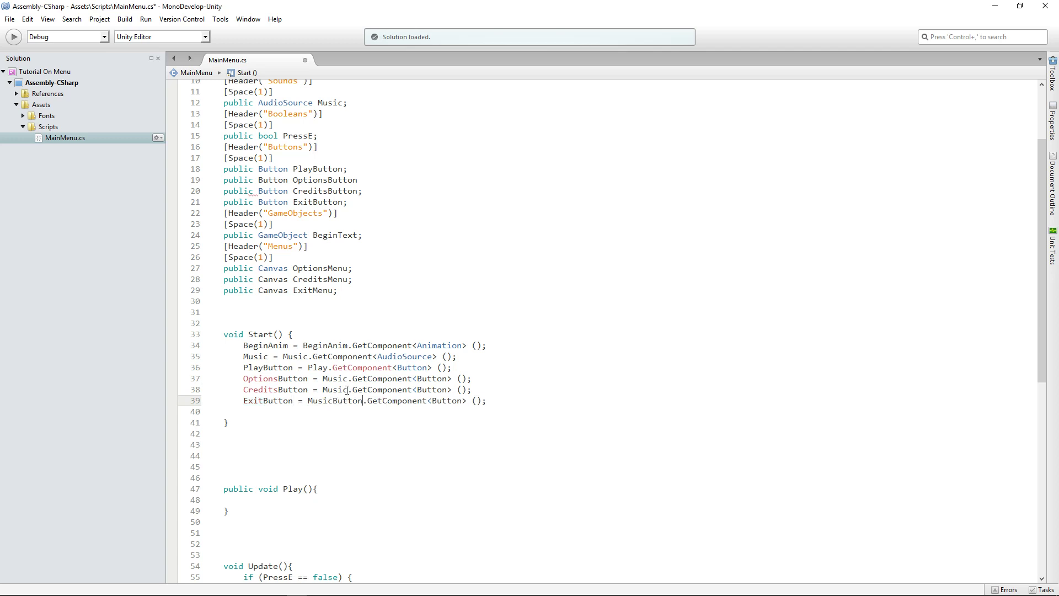
pyautogui.click(348, 390)
pyautogui.write('Button')
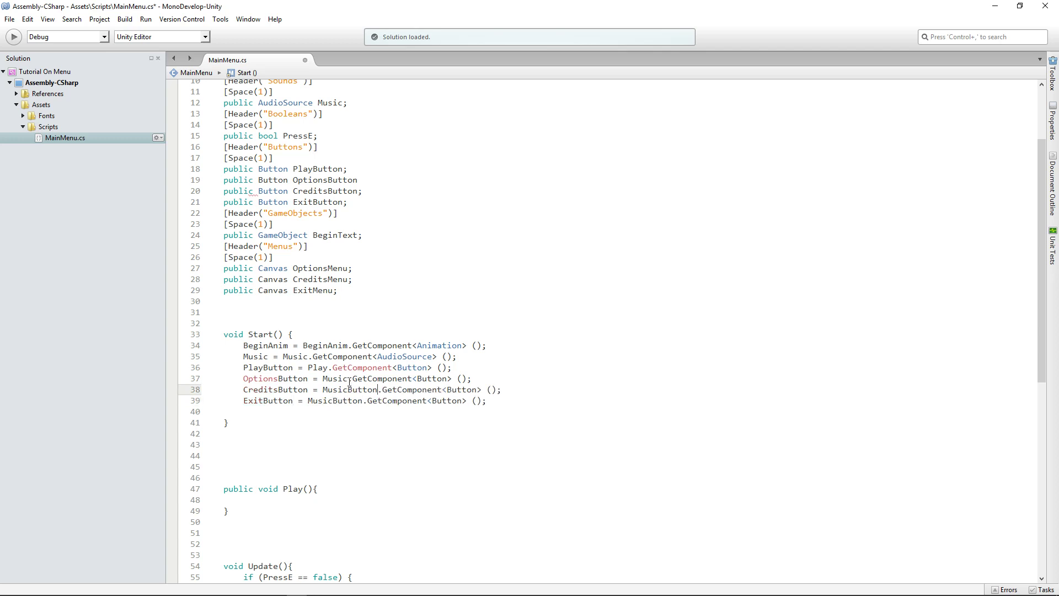
# Make the ExitButton and CreditsButton assignments in Start call GetComponent on ExitButton and CreditsButton respectively.
pyautogui.doubleClick(267, 401)
pyautogui.hotkey('ctrl', 'c')
pyautogui.doubleClick(331, 401)
pyautogui.hotkey('ctrl', 'v')
pyautogui.doubleClick(275, 390)
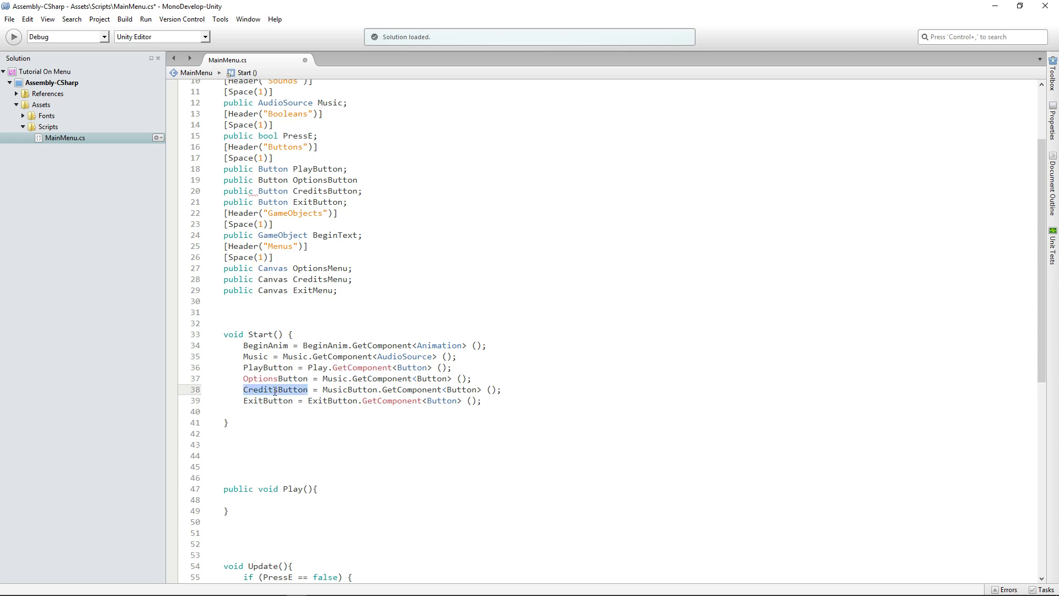
pyautogui.hotkey('ctrl', 'c')
pyautogui.doubleClick(348, 390)
pyautogui.hotkey('ctrl', 'v')
# Make the OptionsButton and PlayButton assignments in Start call GetComponent on their own variables, and save the script.
pyautogui.doubleClick(274, 379)
pyautogui.hotkey('ctrl', 'c')
pyautogui.doubleClick(334, 379)
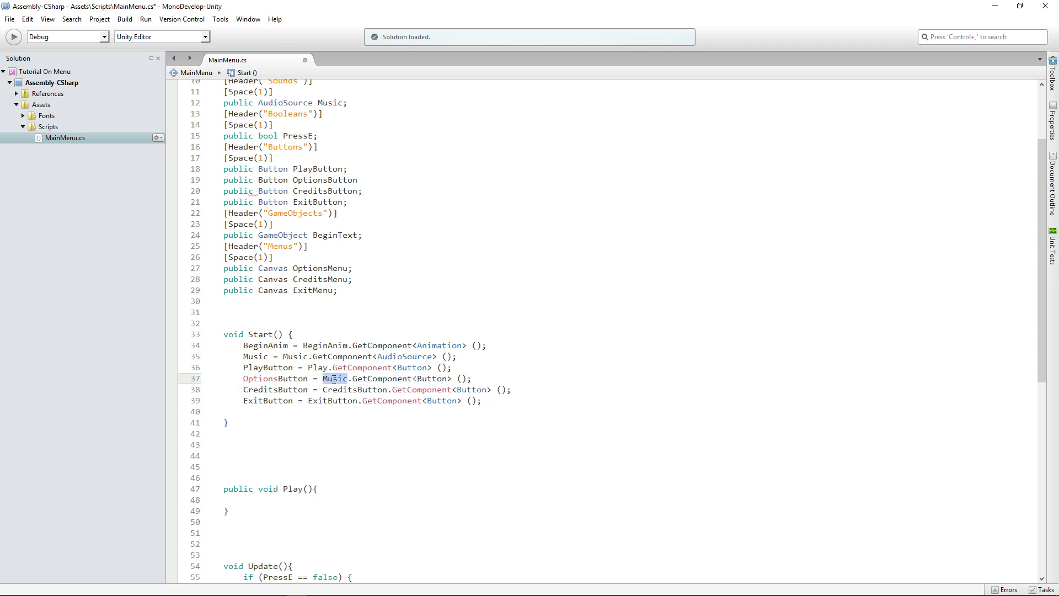
pyautogui.hotkey('ctrl', 'v')
pyautogui.doubleClick(268, 368)
pyautogui.hotkey('ctrl', 'c')
pyautogui.doubleClick(316, 367)
pyautogui.hotkey('ctrl', 'v')
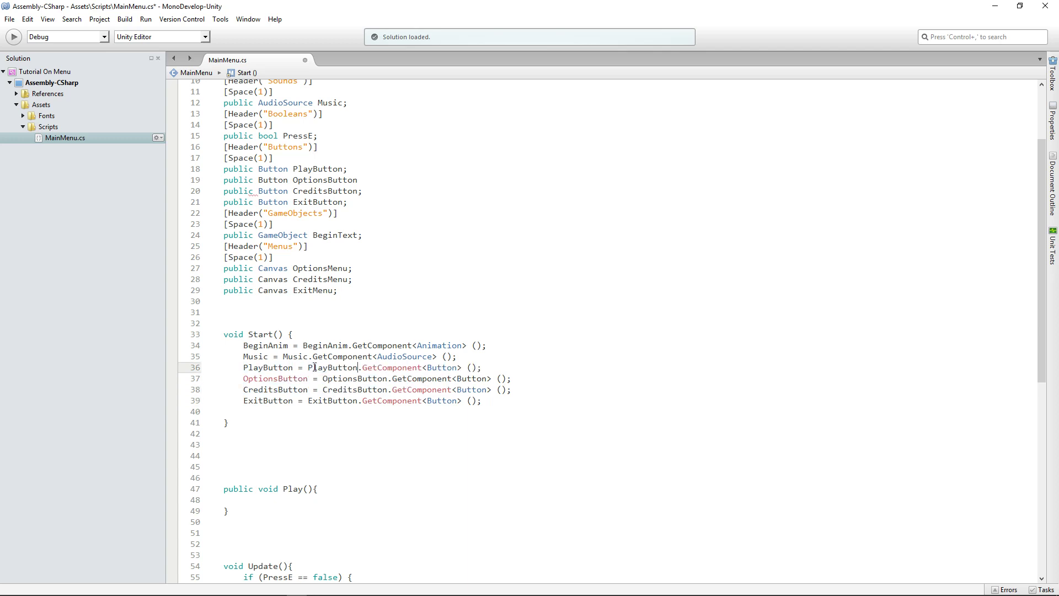
pyautogui.press('Down')
pyautogui.press('Down')
pyautogui.press('Down')
pyautogui.hotkey('ctrl', 's')
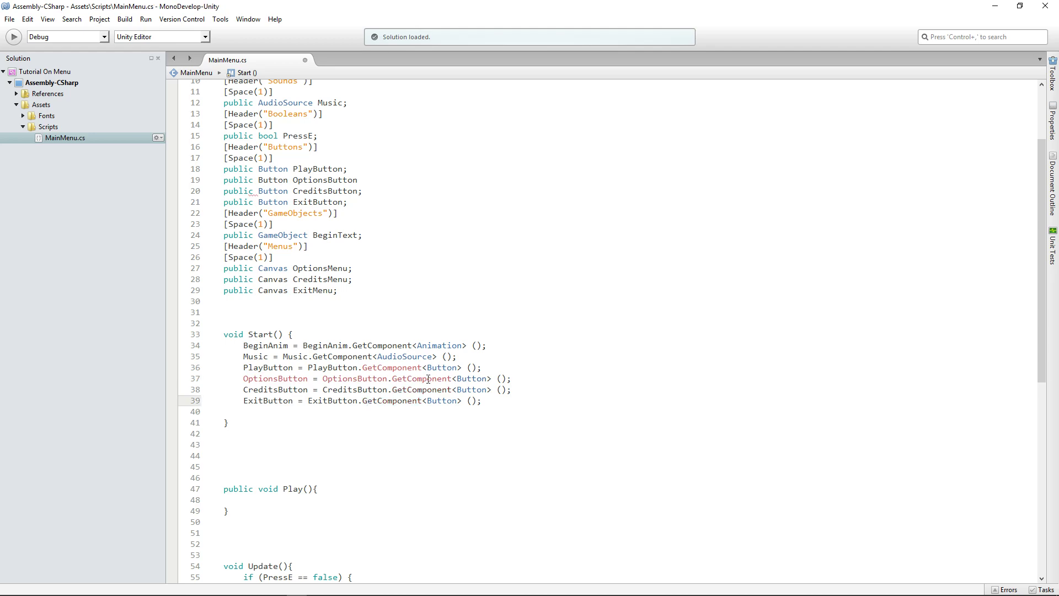
# Add an empty public void ExitPress() method directly below the Play method.
pyautogui.scroll(-12, 441, 331)
pyautogui.scroll(5, 359, 281)
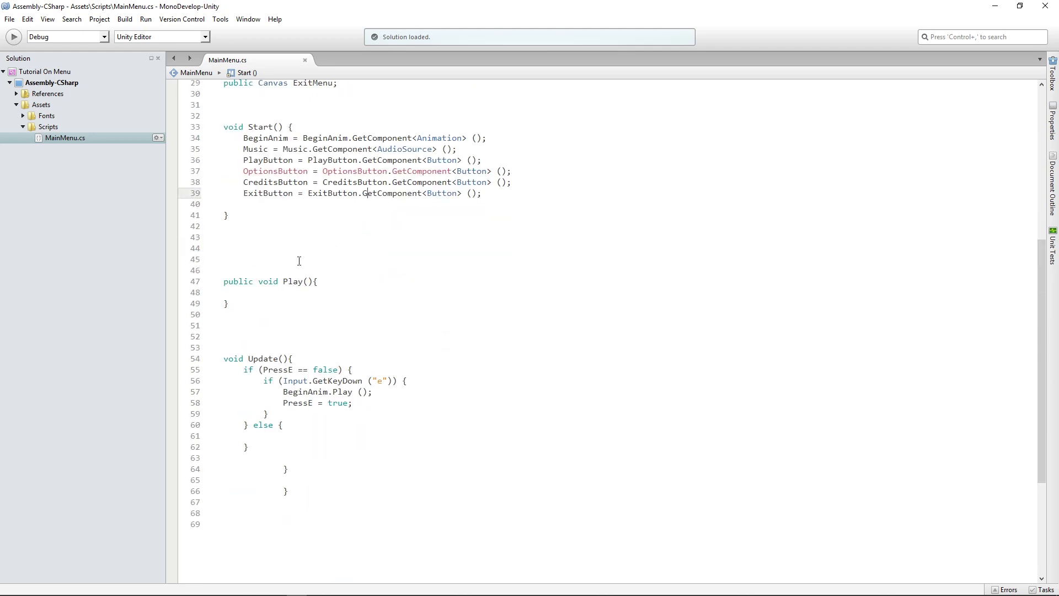
pyautogui.click(244, 302)
pyautogui.click(305, 282)
pyautogui.press('Down')
pyautogui.press('Down')
pyautogui.press('Return')
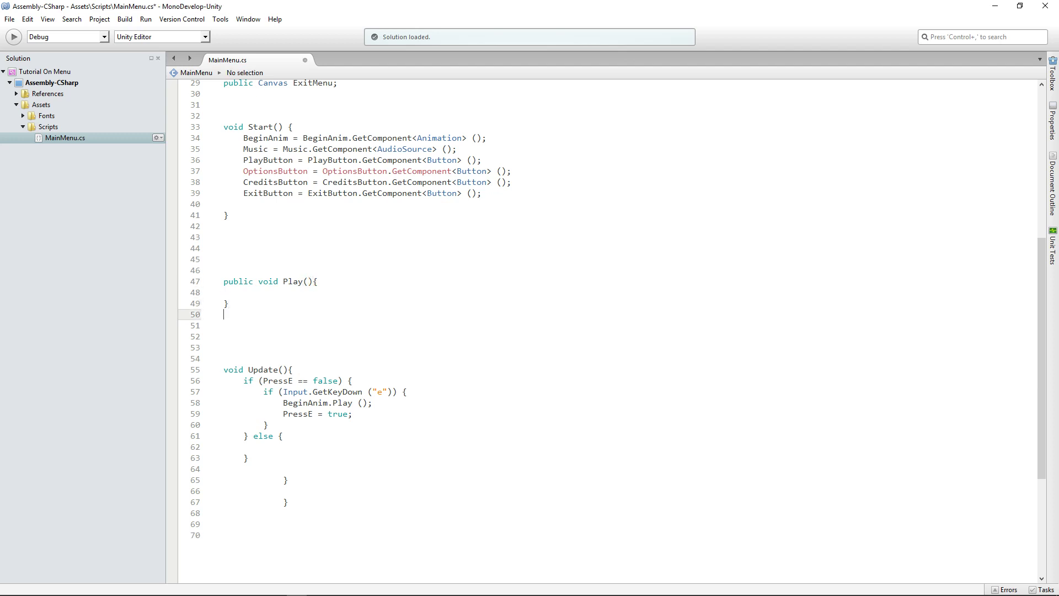
pyautogui.write('public void ExitPress(){')
pyautogui.press('Return')
pyautogui.press('Return')
pyautogui.press('Down')
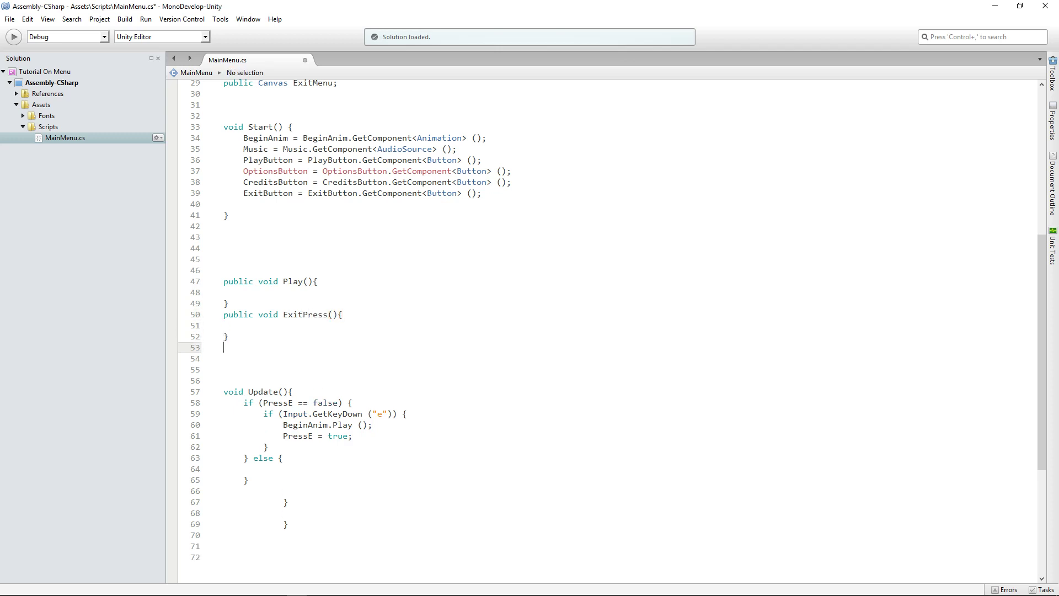
# Add an empty public void Back() method directly below ExitPress.
pyautogui.write('public bo')
pyautogui.press('BackSpace')
pyautogui.press('BackSpace')
pyautogui.write('void Back(){')
pyautogui.press('Return')
pyautogui.write('}')
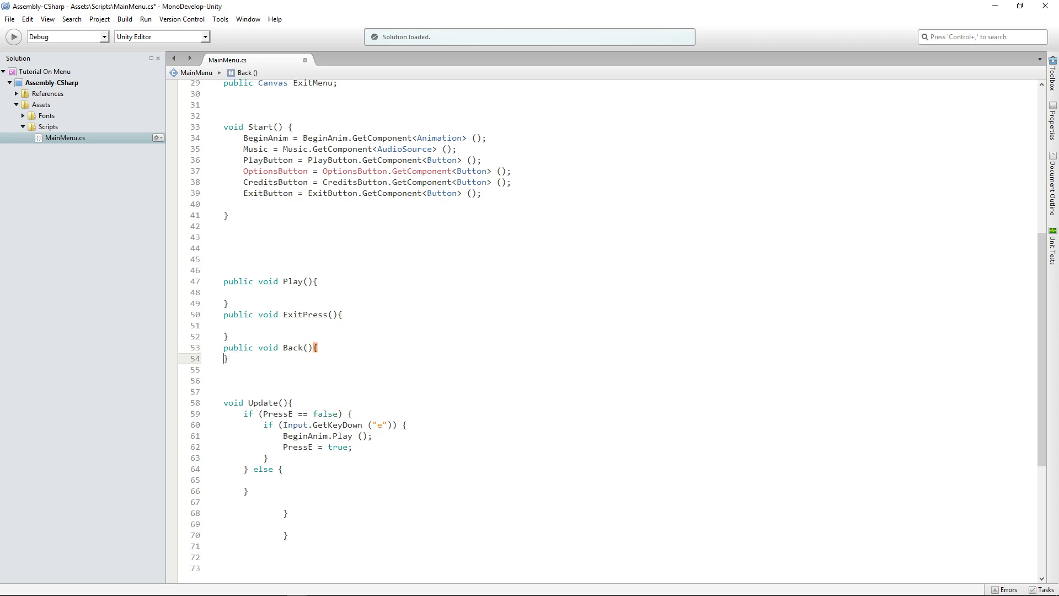
pyautogui.press('Return')
pyautogui.press('End')
pyautogui.press('Return')
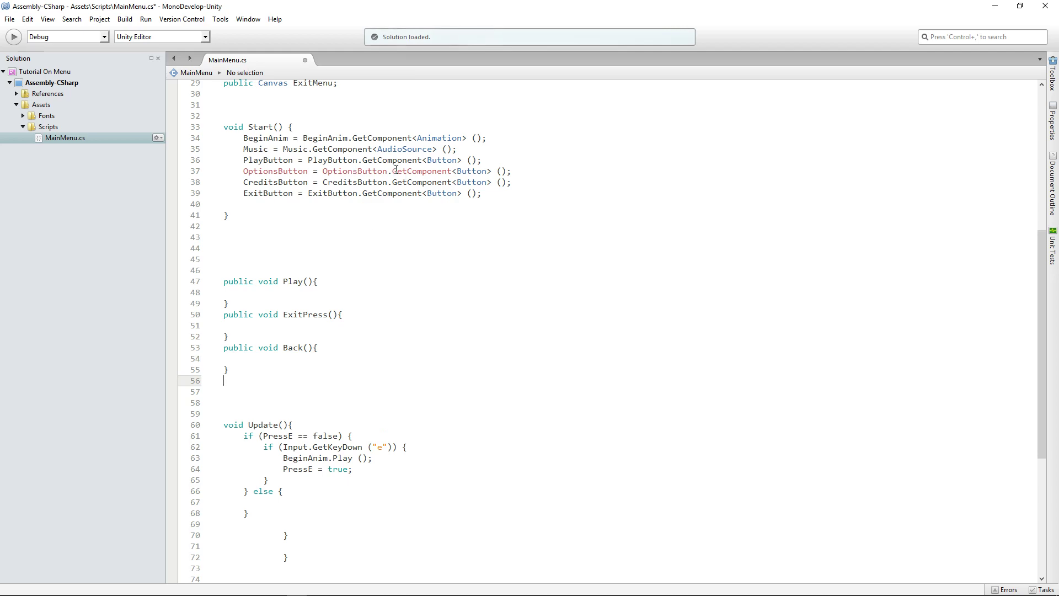
# Add the missing semicolon after the OptionsButton declaration and save the script.
pyautogui.click(248, 170)
pyautogui.click(259, 171)
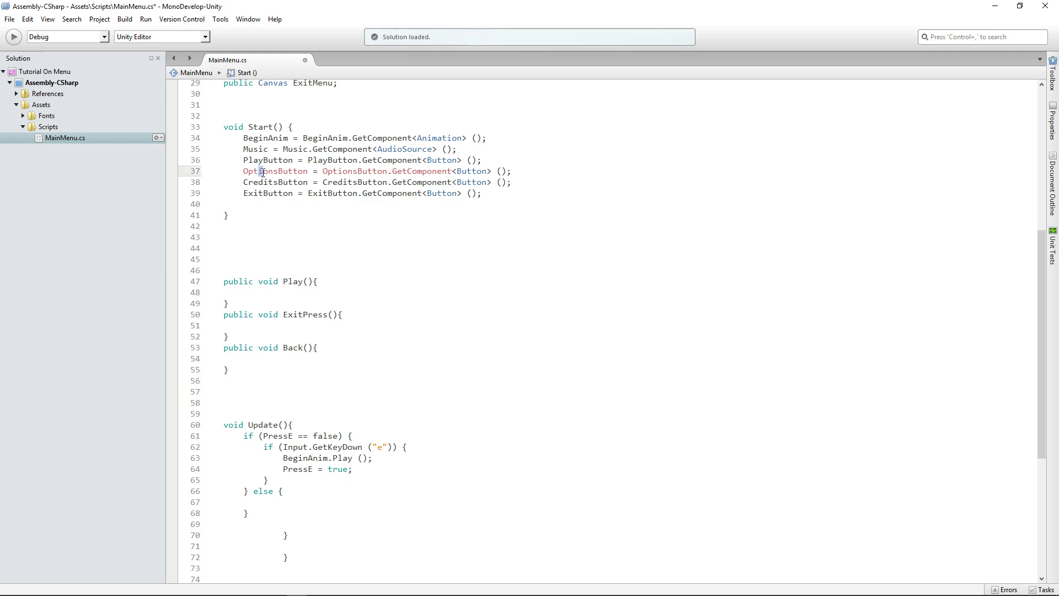
pyautogui.scroll(8, 323, 173)
pyautogui.doubleClick(337, 232)
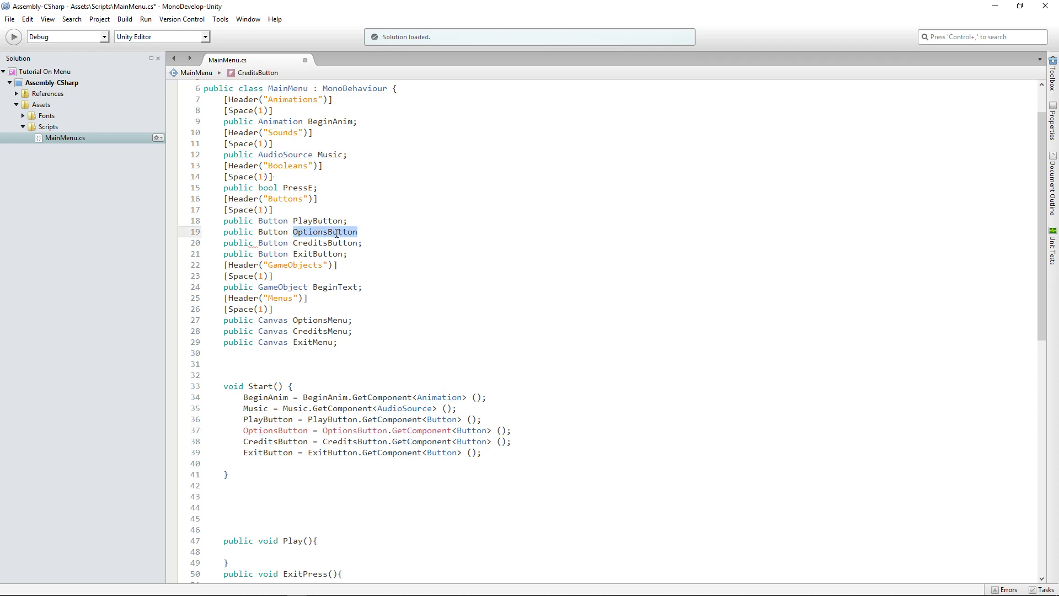
pyautogui.click(369, 233)
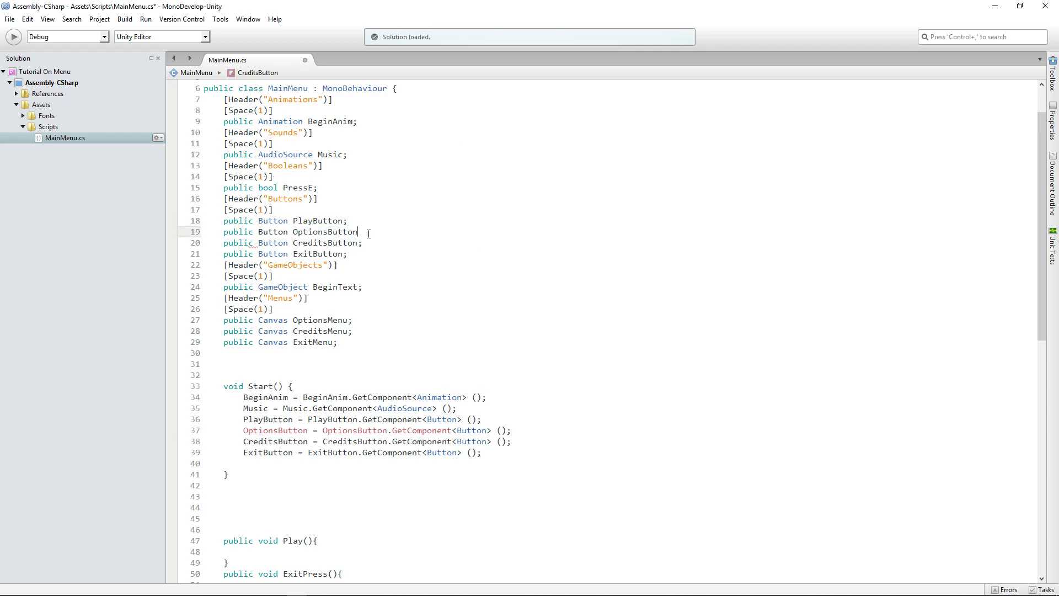
pyautogui.write(';')
pyautogui.scroll(-9, 362, 239)
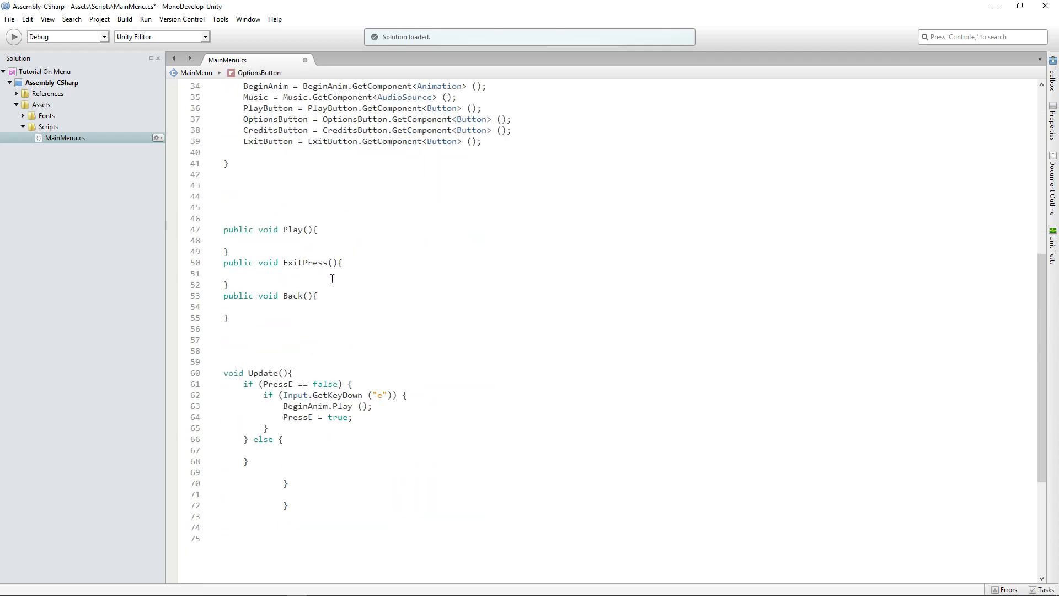
pyautogui.hotkey('ctrl', 's')
pyautogui.click(243, 318)
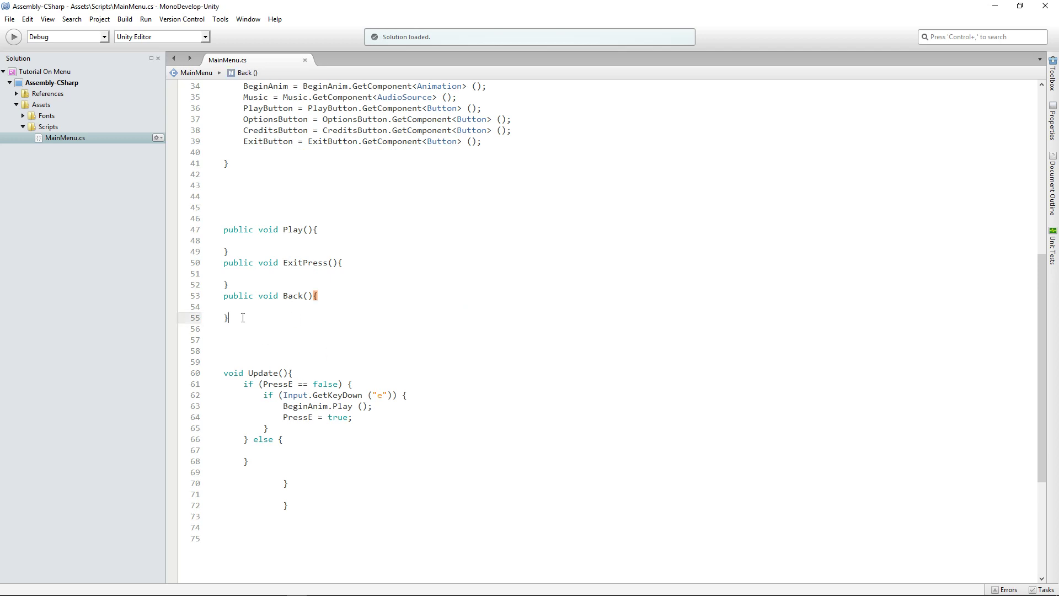
pyautogui.press('Return')
pyautogui.write('pu')
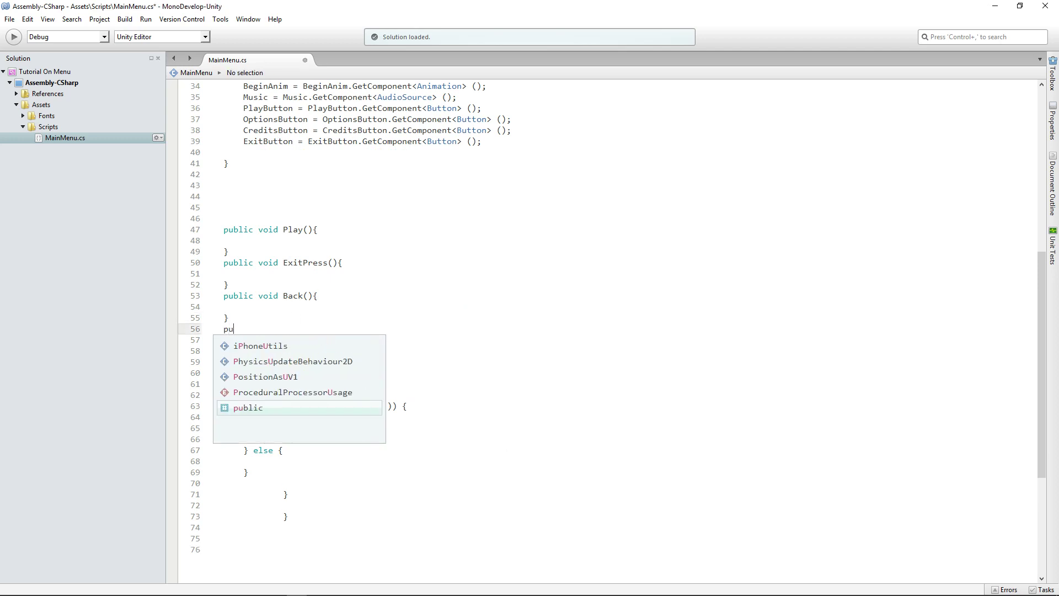
pyautogui.press('Escape')
pyautogui.press('BackSpace')
# Add an empty public void Options() method between the ExitPress and Back methods.
pyautogui.press('Up')
pyautogui.press('Up')
pyautogui.press('Up')
pyautogui.press('Return')
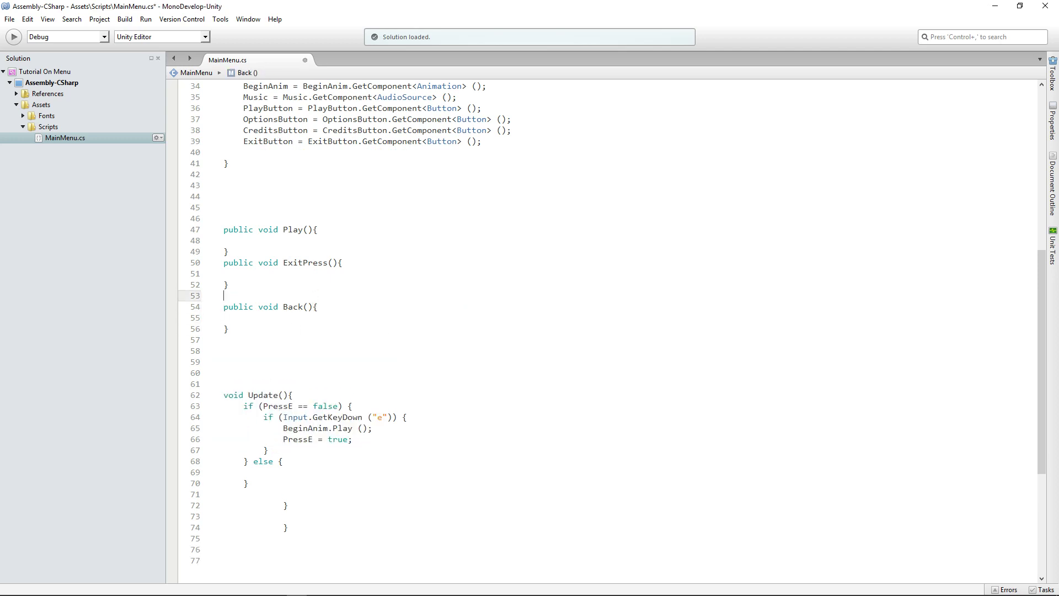
pyautogui.press('Up')
pyautogui.write('public void \\')
pyautogui.press('BackSpace')
pyautogui.write('Options(){')
pyautogui.press('Return')
pyautogui.write('}')
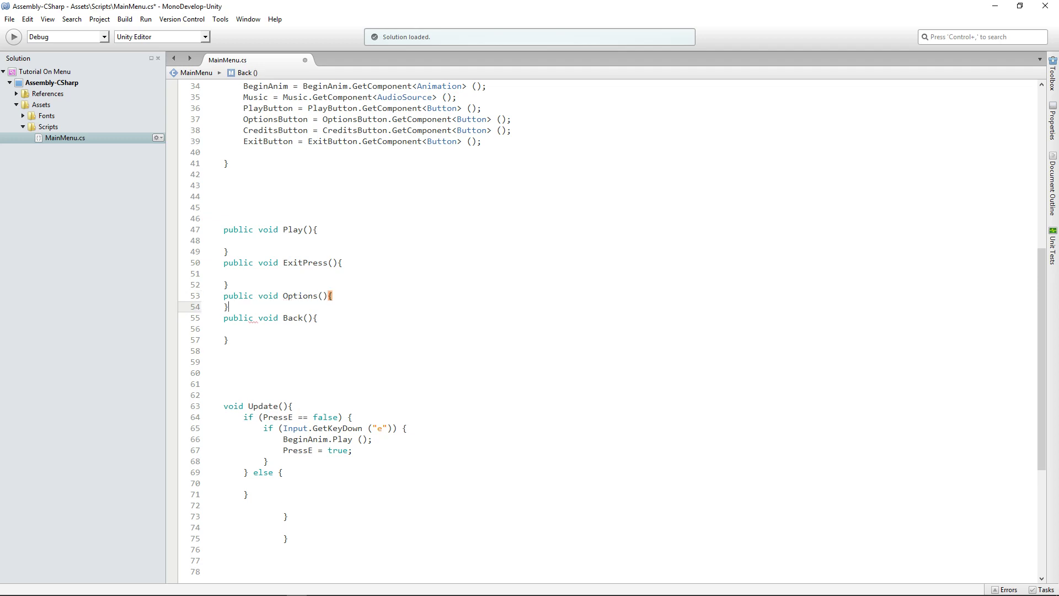
# Add an empty public void Credits() method between the Options and Back methods.
pyautogui.press('Return')
pyautogui.write('public bo')
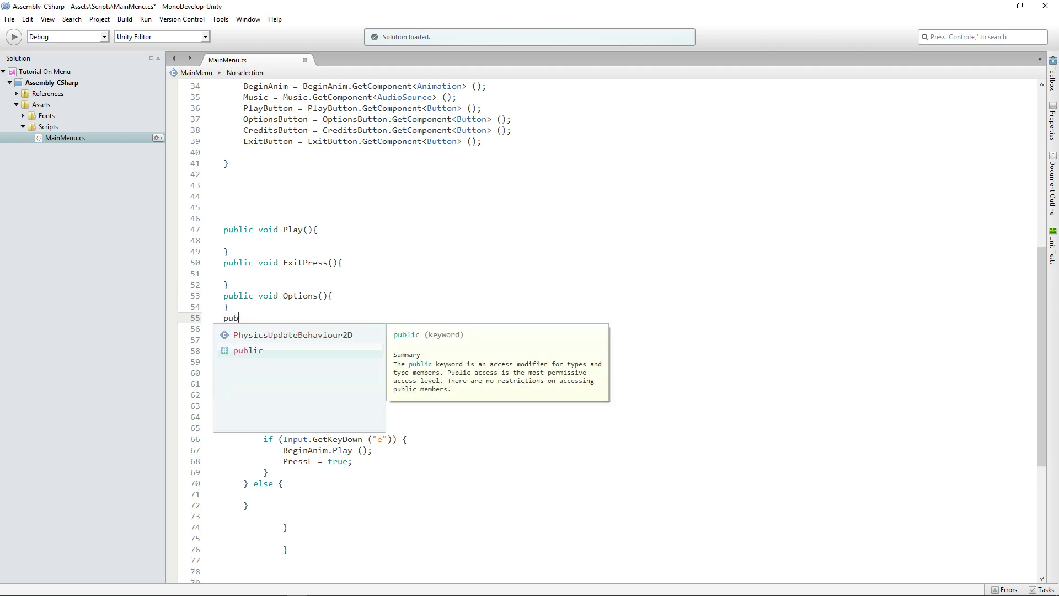
pyautogui.press('BackSpace')
pyautogui.press('BackSpace')
pyautogui.write('void ')
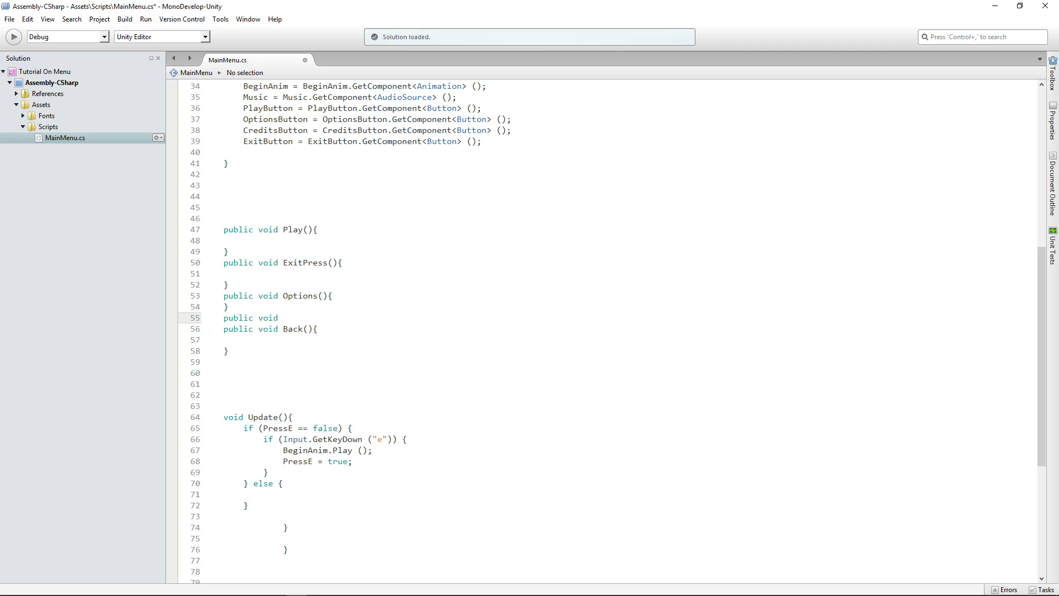
pyautogui.write('Credits(){')
pyautogui.press('Return')
pyautogui.write('}')
pyautogui.press('Return')
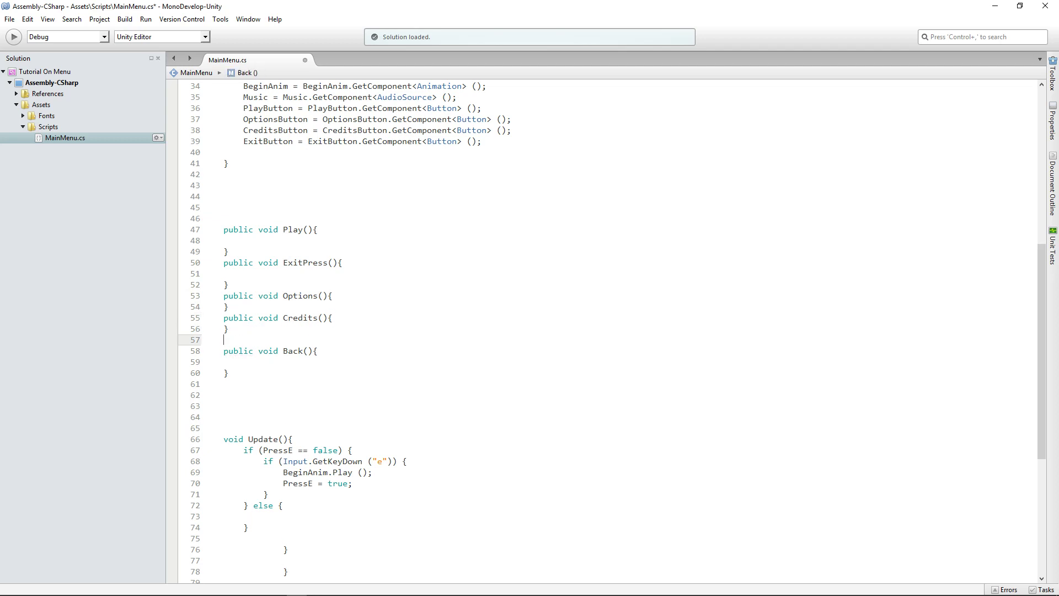
# Copy the PlayButton, OptionsButton, CreditsButton and ExitButton GetComponent lines in the Start method.
pyautogui.click(266, 366)
pyautogui.scroll(2, 307, 246)
pyautogui.scroll(2, 342, 226)
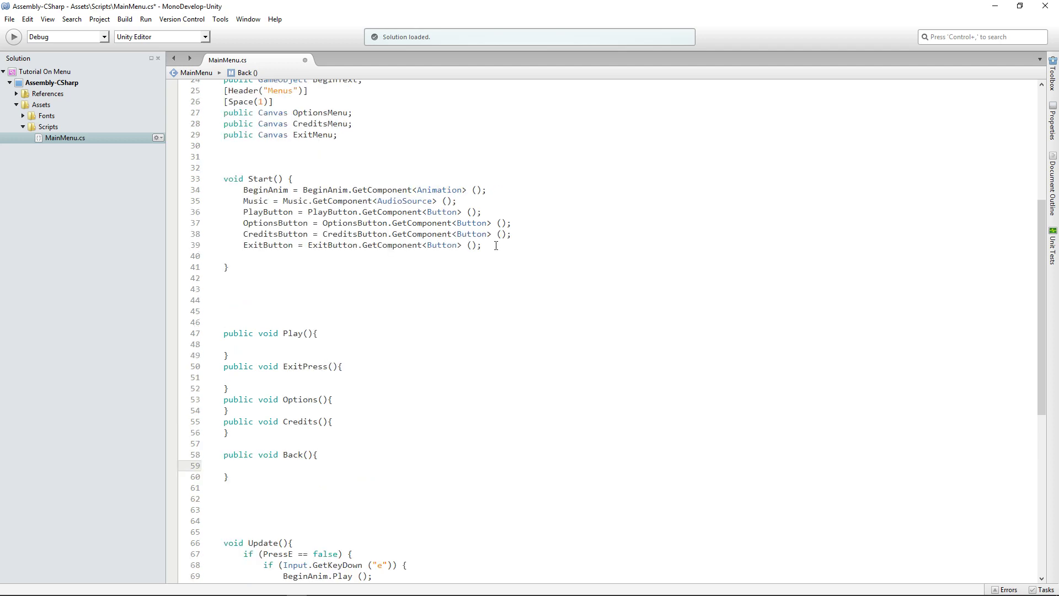
pyautogui.moveTo(496, 246); pyautogui.dragTo(204, 212)
pyautogui.hotkey('ctrl', 'c')
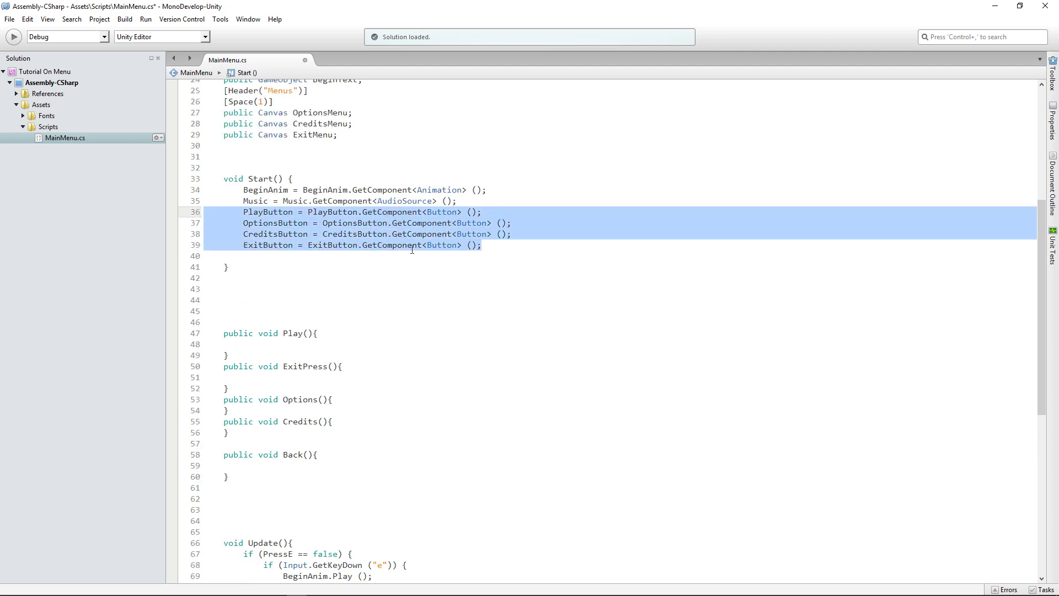
pyautogui.hotkey('ctrl', 'z')
pyautogui.hotkey('ctrl', 'z')
pyautogui.hotkey('ctrl', 'z')
pyautogui.hotkey('ctrl', 'z')
pyautogui.hotkey('ctrl', 'y')
pyautogui.hotkey('ctrl', 'y')
pyautogui.hotkey('ctrl', 'y')
pyautogui.hotkey('ctrl', 'y')
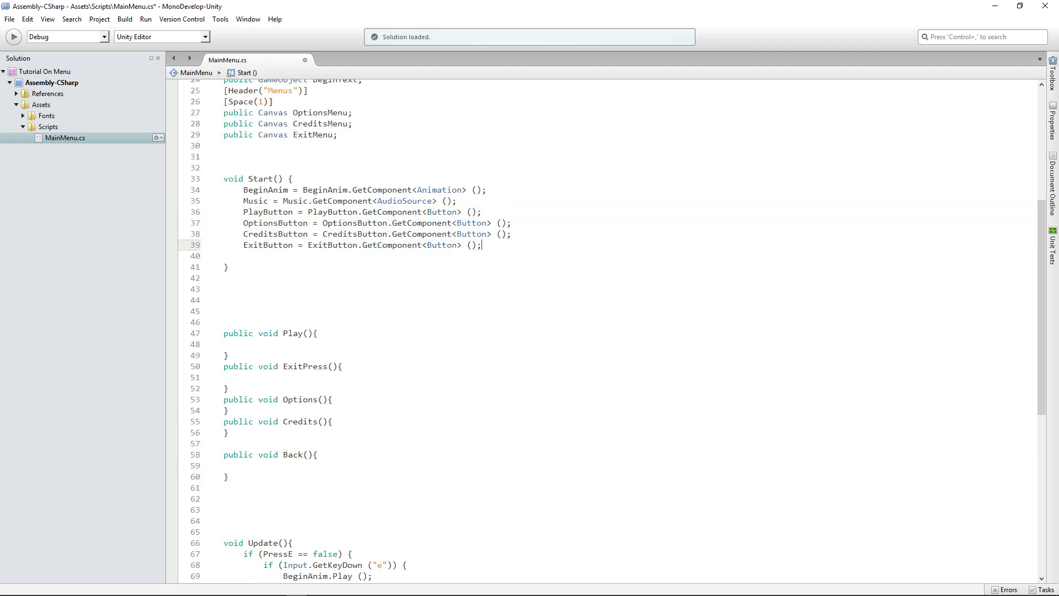
# Paste the four copied button assignments directly below the ExitButton line in Start.
pyautogui.click(490, 235)
pyautogui.click(448, 266)
pyautogui.click(523, 248)
pyautogui.press('Return')
pyautogui.hotkey('ctrl', 'v')
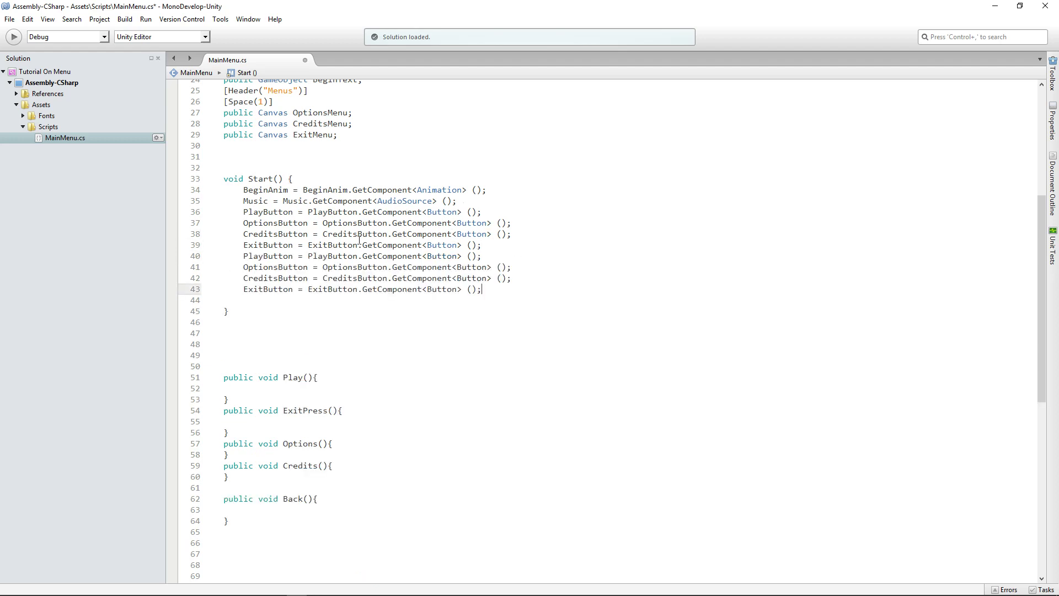
# Delete the duplicated PlayButton assignment line from the Start method.
pyautogui.scroll(2, 290, 234)
pyautogui.doubleClick(319, 164)
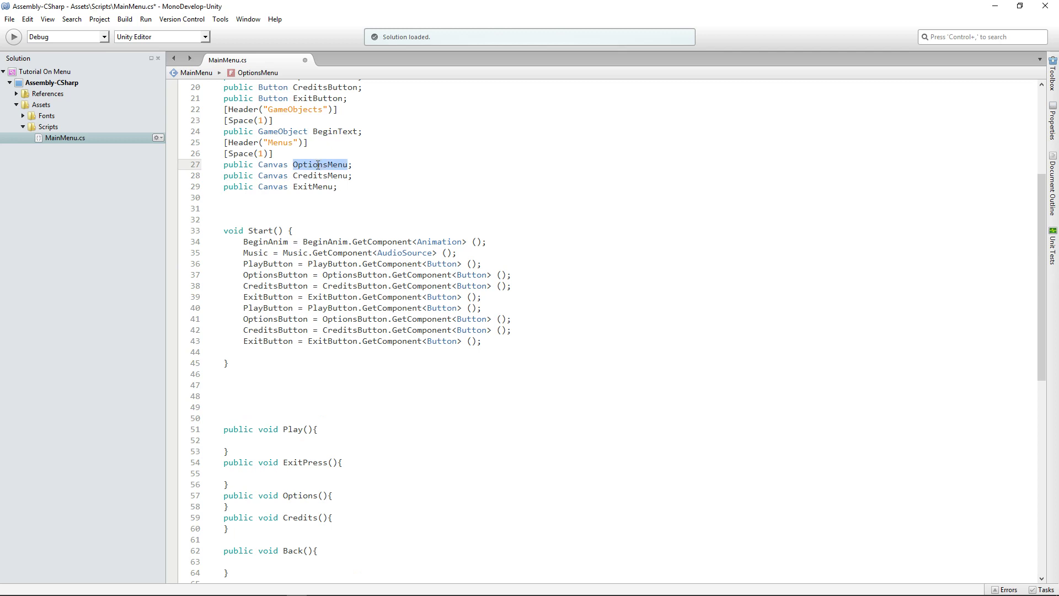
pyautogui.moveTo(237, 313); pyautogui.dragTo(653, 307)
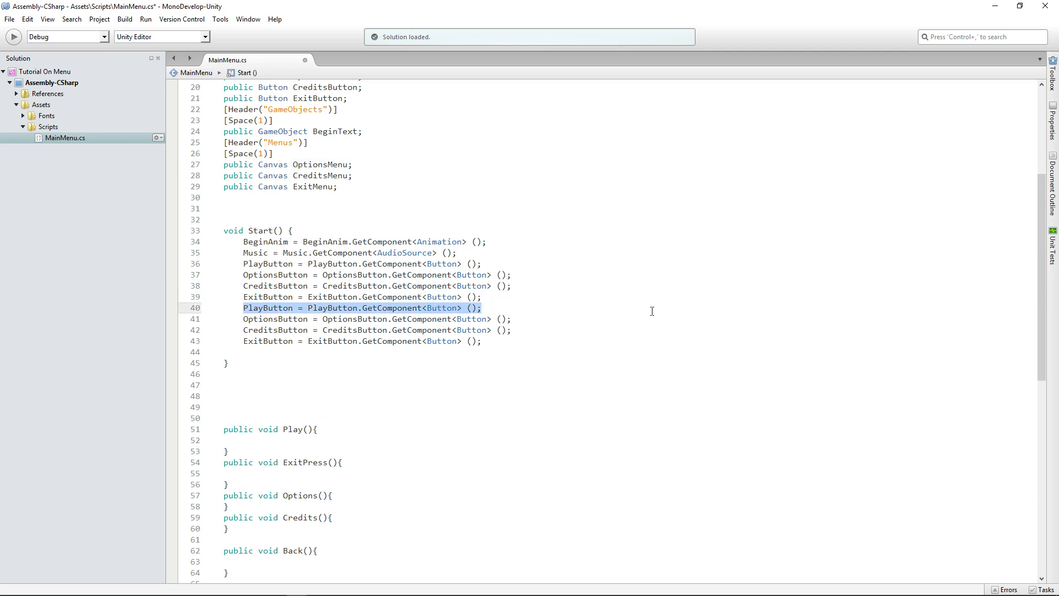
pyautogui.press('BackSpace')
pyautogui.press('BackSpace')
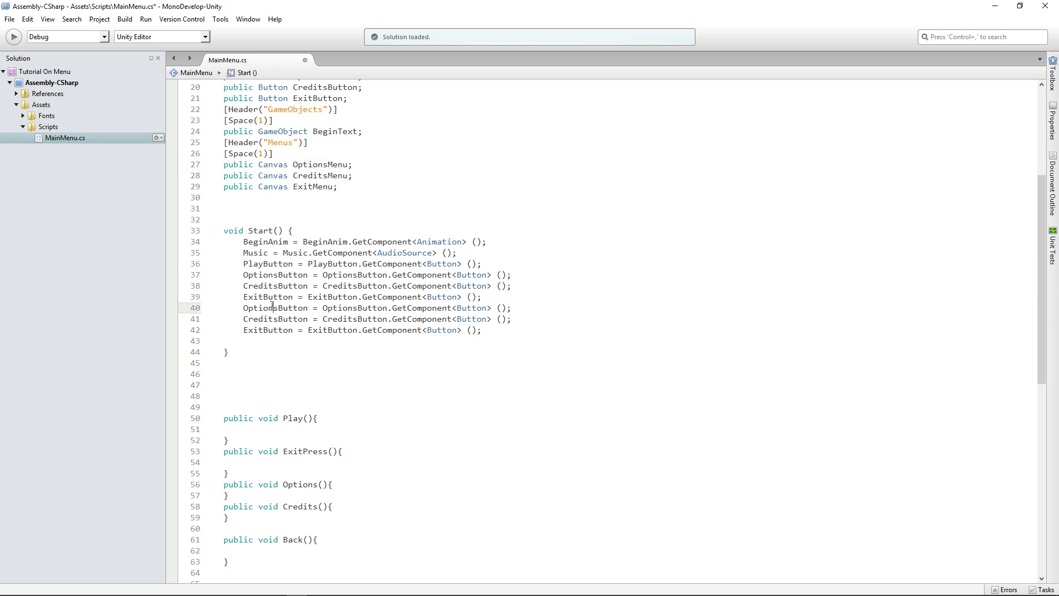
pyautogui.doubleClick(277, 308)
pyautogui.write('OptionsButton = OptionsButton.GetComponent<Button> (); CreditsButton = CreditsButton.GetComponent<Button> (); ExitButton = ExitButton.GetComponent<Button> ();')
pyautogui.hotkey('ctrl', 'z')
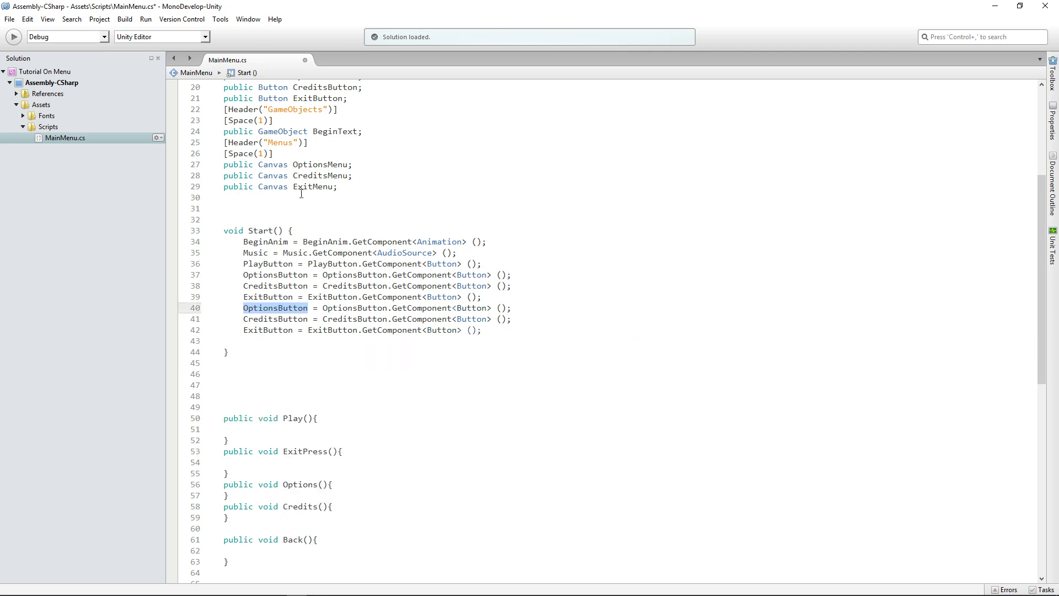
# Replace both OptionsButton names in the duplicated OptionsButton assignment with OptionsMenu.
pyautogui.click(313, 175)
pyautogui.doubleClick(315, 165)
pyautogui.hotkey('ctrl', 'c')
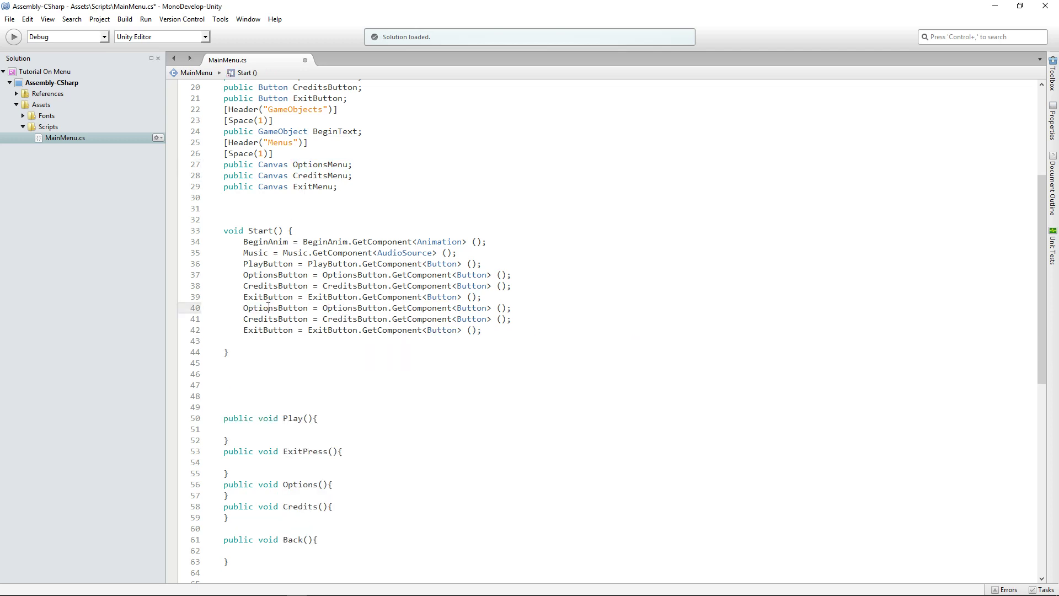
pyautogui.doubleClick(267, 308)
pyautogui.hotkey('ctrl', 'v')
pyautogui.doubleClick(338, 308)
pyautogui.hotkey('ctrl', 'v')
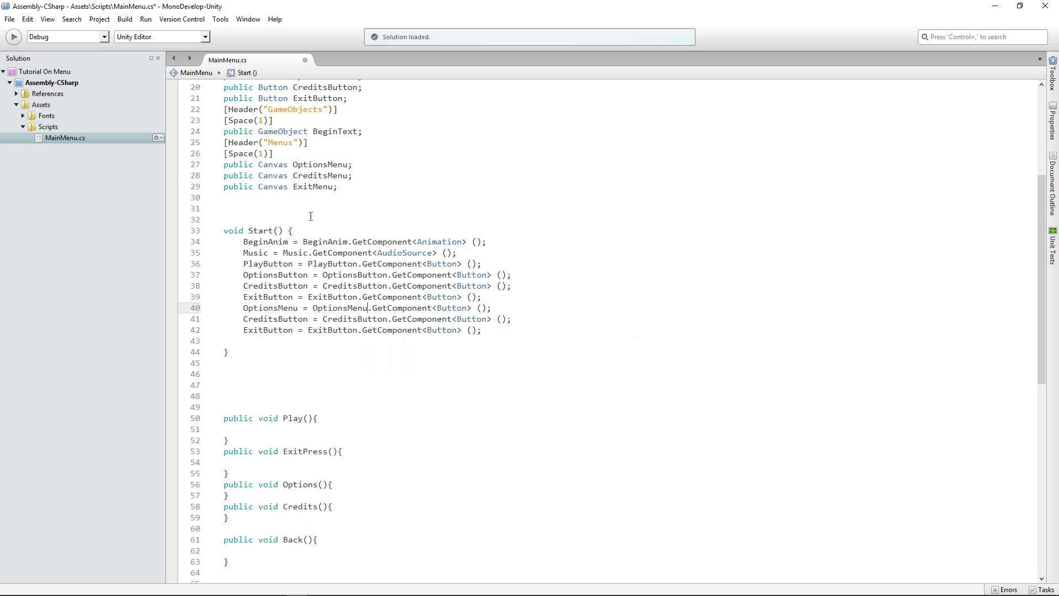
# Replace both CreditsButton names in the duplicated CreditsButton assignment with CreditsMenu.
pyautogui.doubleClick(315, 176)
pyautogui.hotkey('ctrl', 'c')
pyautogui.doubleClick(279, 319)
pyautogui.hotkey('ctrl', 'v')
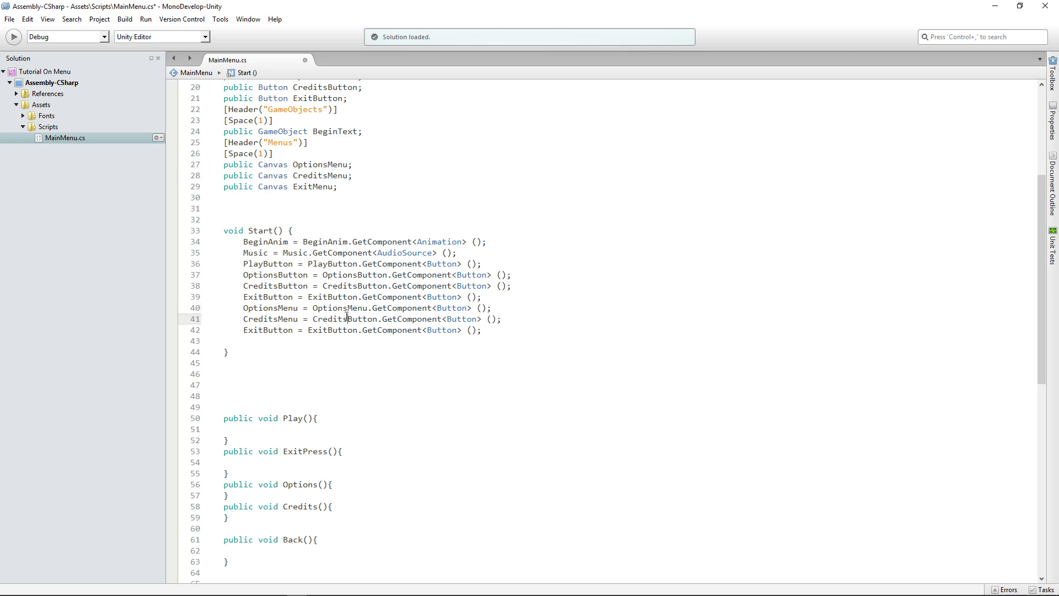
pyautogui.doubleClick(345, 318)
pyautogui.hotkey('ctrl', 'v')
# Replace the ExitButton name in the duplicated ExitButton assignment with ExitMenu.
pyautogui.doubleClick(312, 186)
pyautogui.hotkey('ctrl', 'c')
pyautogui.doubleClick(268, 330)
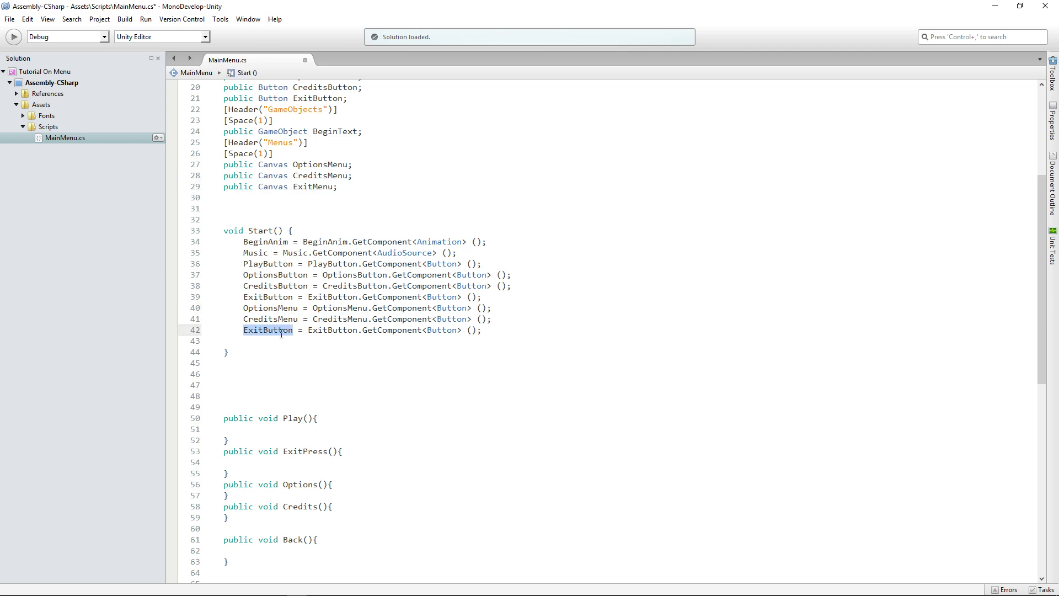
# Replace both ExitButton references in the last assignment of the Start method with ExitMenu.
pyautogui.hotkey('ctrl', 'v')
pyautogui.doubleClick(332, 330)
pyautogui.hotkey('ctrl', 'v')
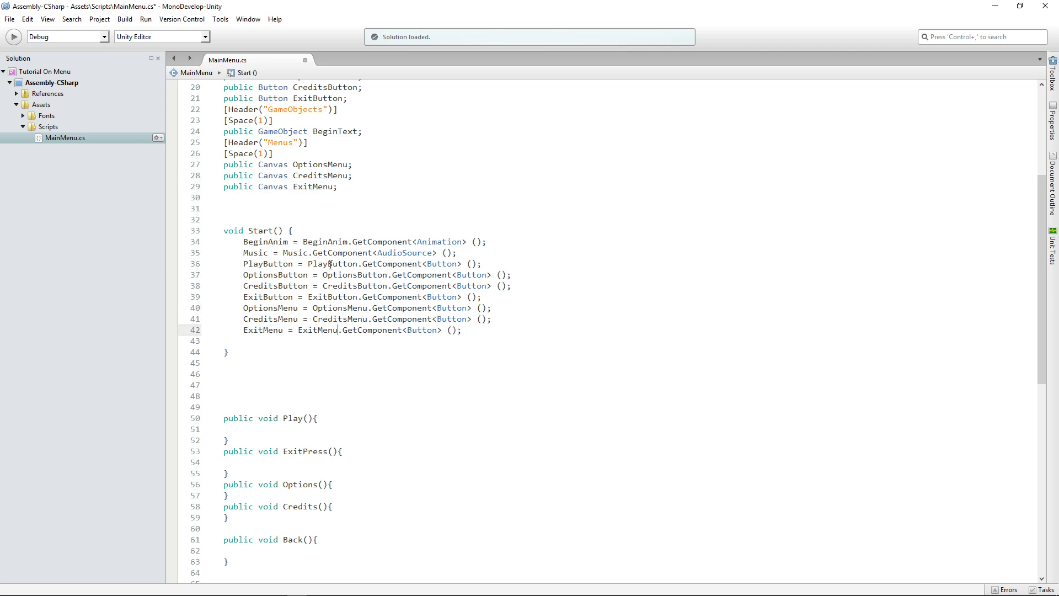
# Change the GetComponent type to Canvas for ExitMenu, CreditsMenu and OptionsMenu in the Start method, and save the script.
pyautogui.doubleClick(422, 330)
pyautogui.write('Canvas')
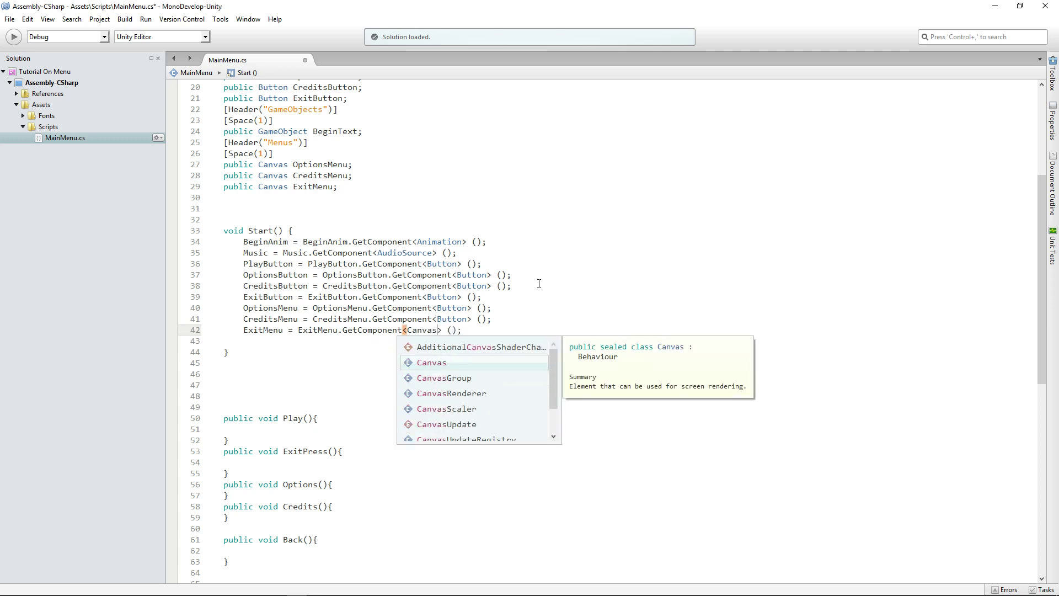
pyautogui.press('Escape')
pyautogui.doubleClick(451, 318)
pyautogui.write('Canvas')
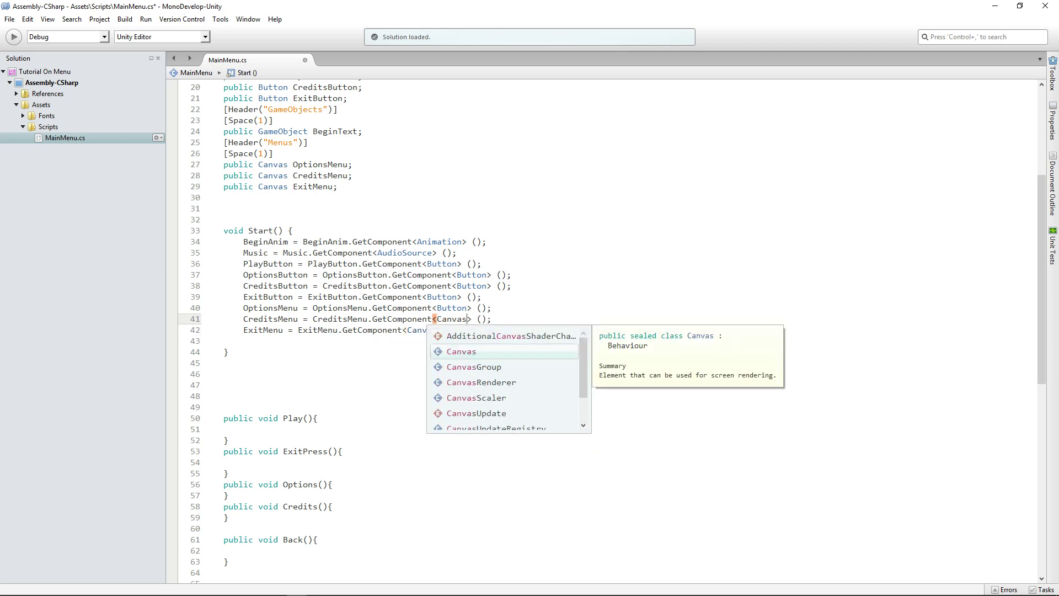
pyautogui.doubleClick(465, 307)
pyautogui.write('Canva')
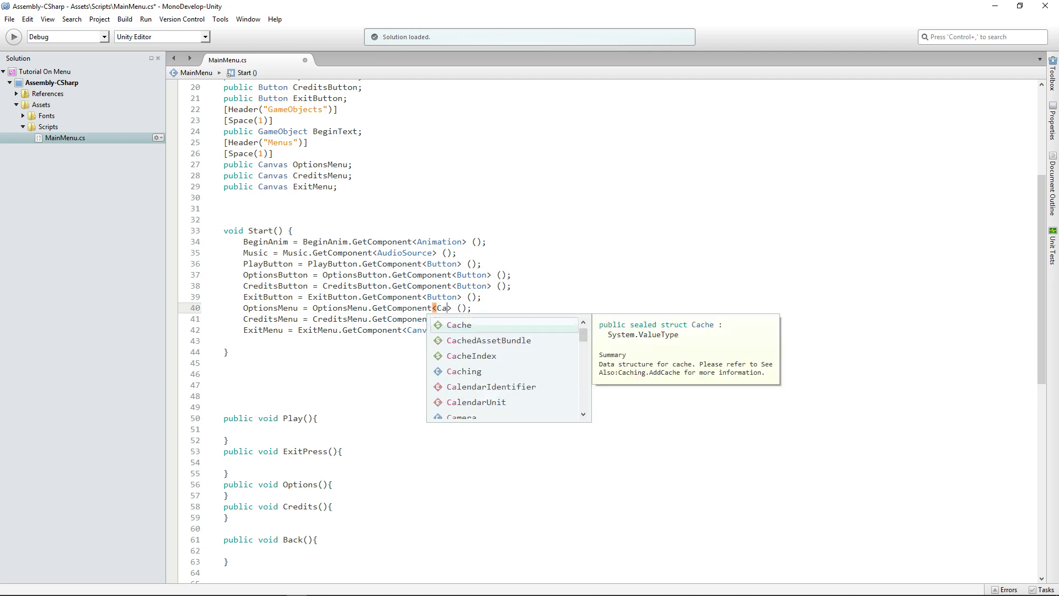
pyautogui.write('s')
pyautogui.click(478, 274)
pyautogui.hotkey('ctrl', 's')
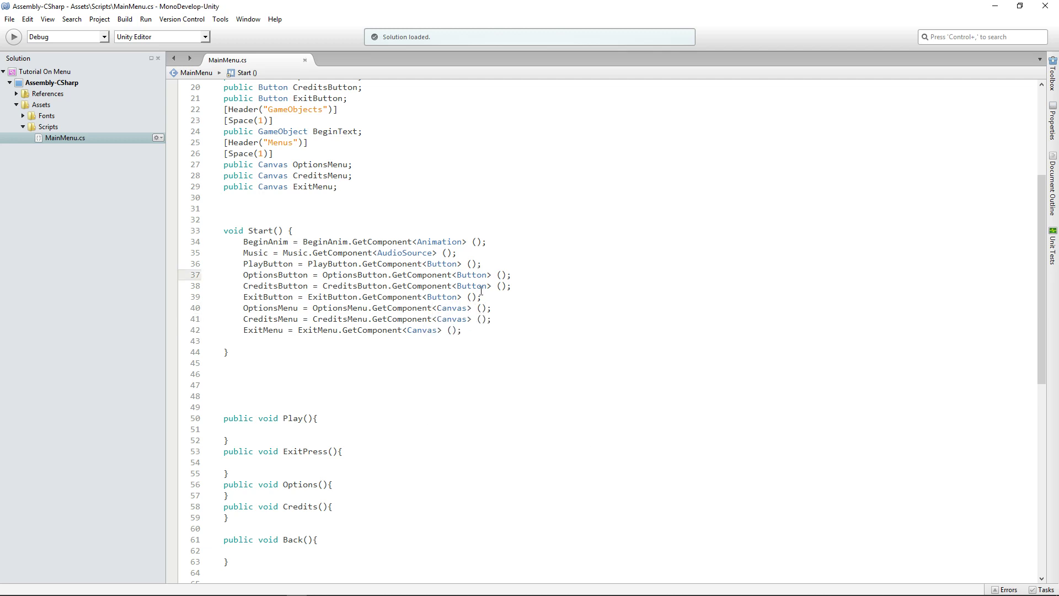
# Indent the empty line inside the Play method's body.
pyautogui.scroll(-8, 338, 189)
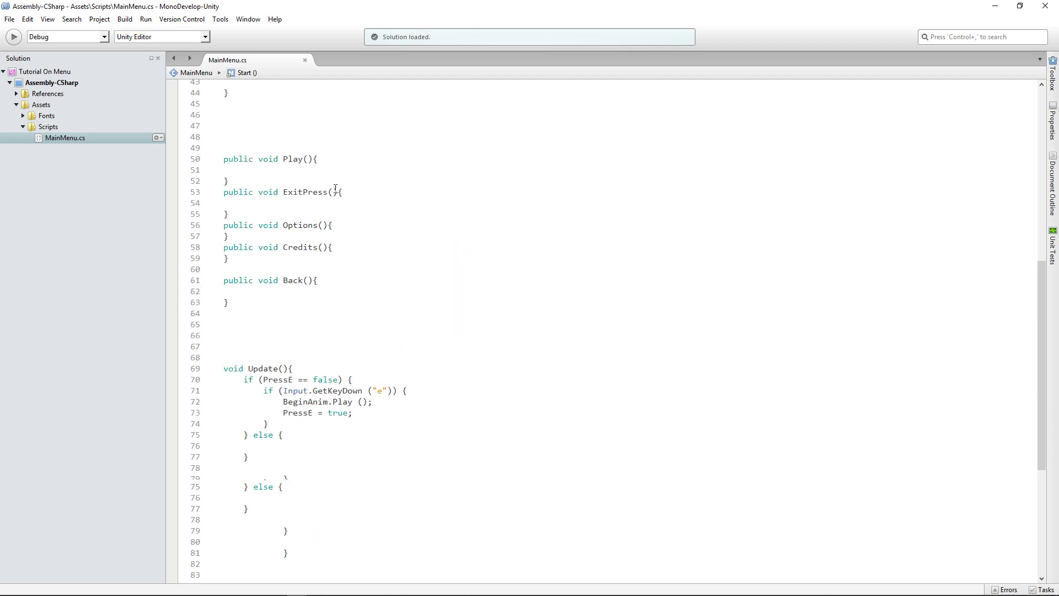
pyautogui.click(252, 170)
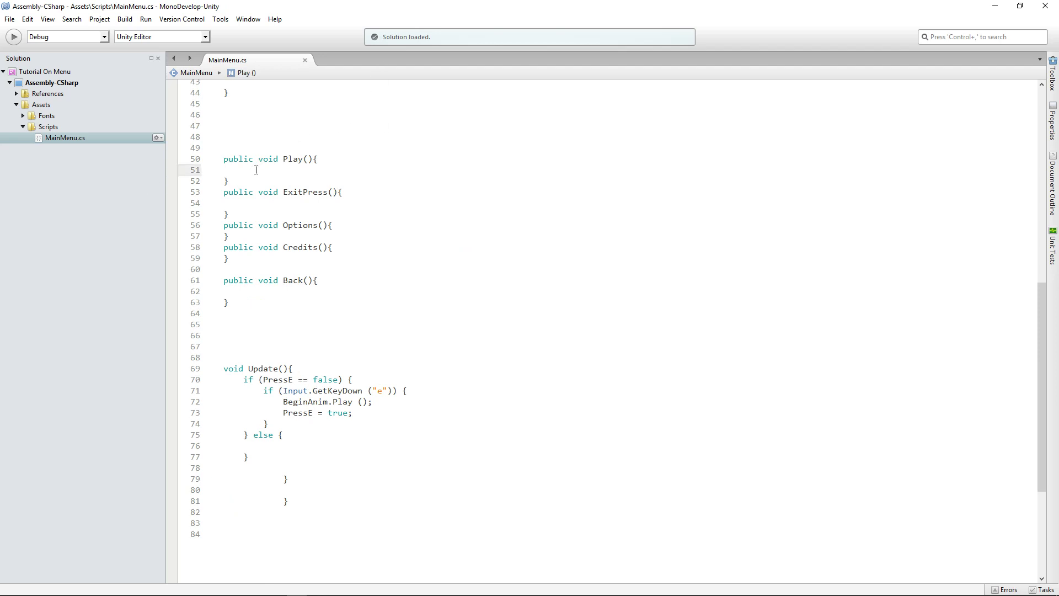
pyautogui.press('Tab')
# Add the directive "using UnityEngine.SceneManagement;" below the UnityEngine.UI directive and save the script.
pyautogui.scroll(11, 340, 255)
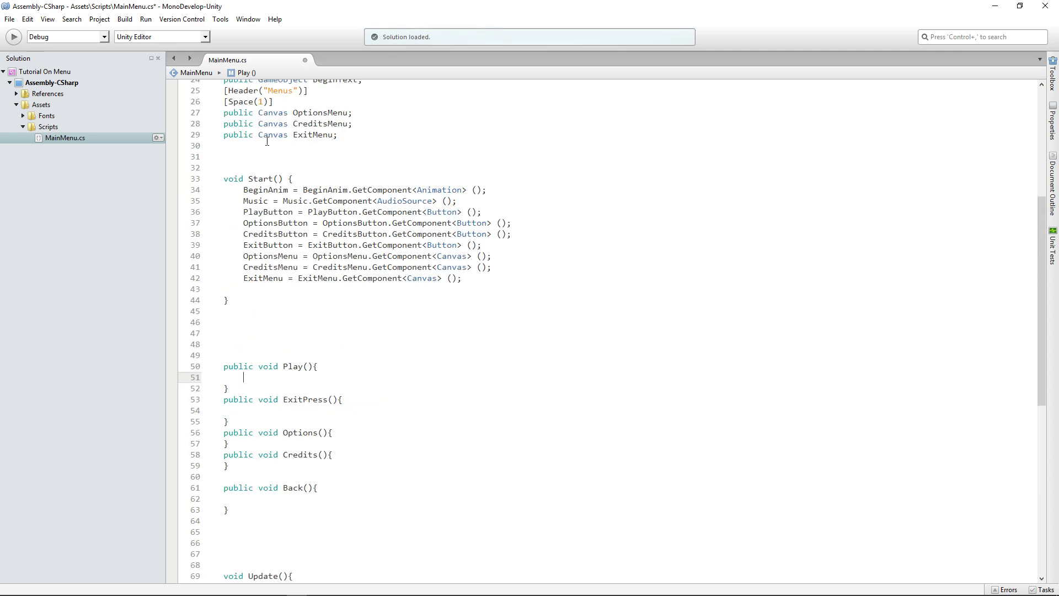
pyautogui.scroll(3, 340, 255)
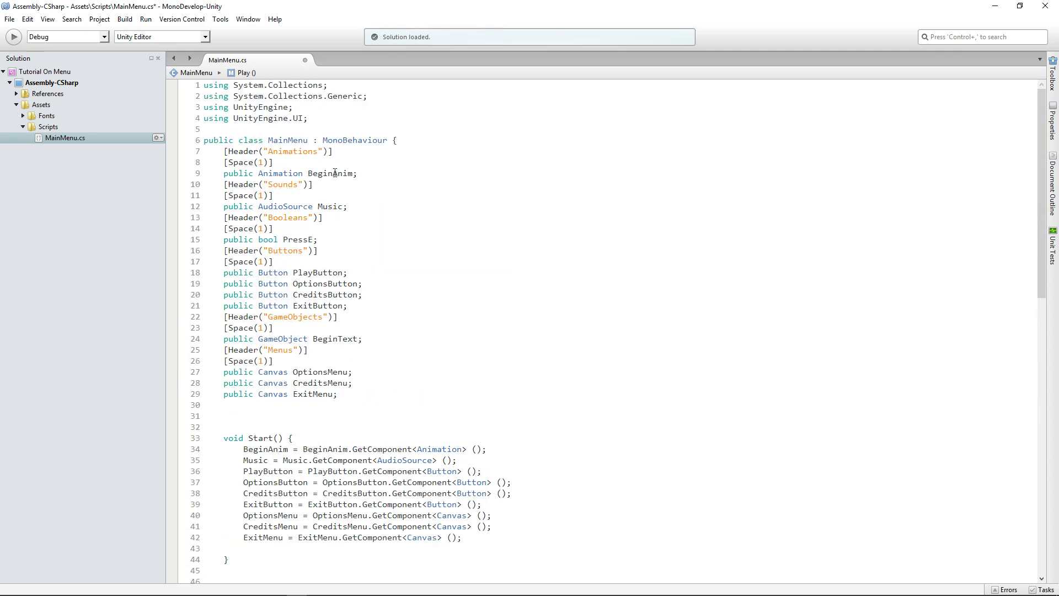
pyautogui.click(313, 119)
pyautogui.press('Return')
pyautogui.write('using uni')
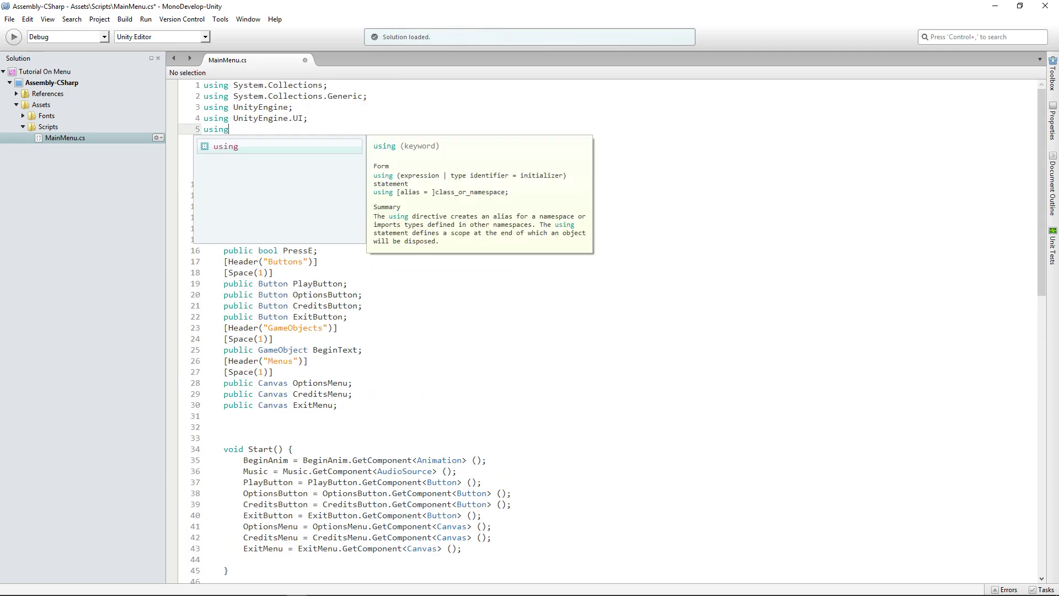
pyautogui.press('Down')
pyautogui.press('Down')
pyautogui.press('Down')
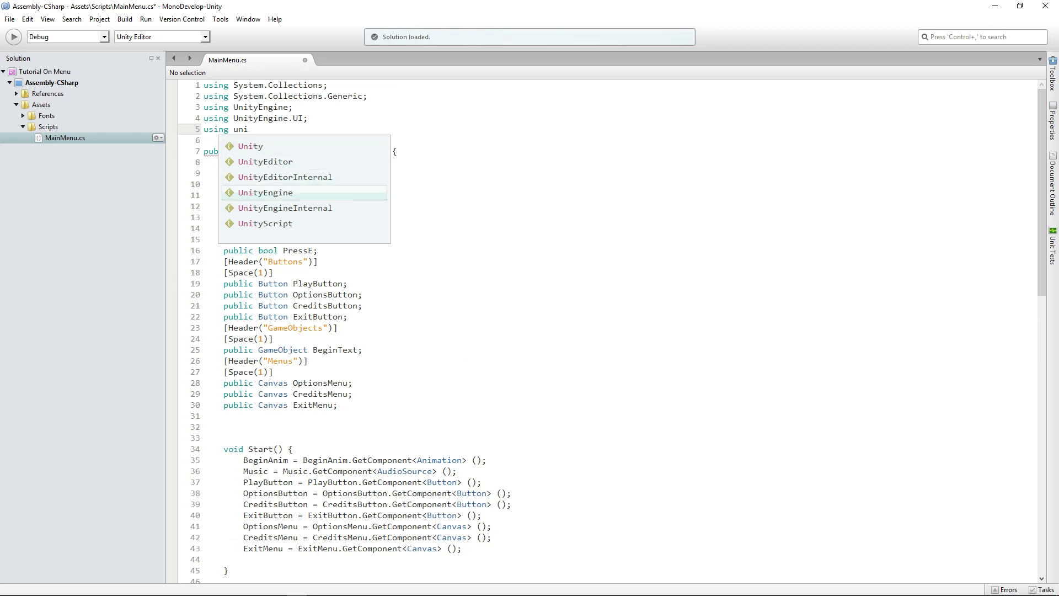
pyautogui.hotkey('ctrl', 'shift', 'Left')
pyautogui.write('Sce')
pyautogui.press('BackSpace')
pyautogui.press('BackSpace')
pyautogui.press('BackSpace')
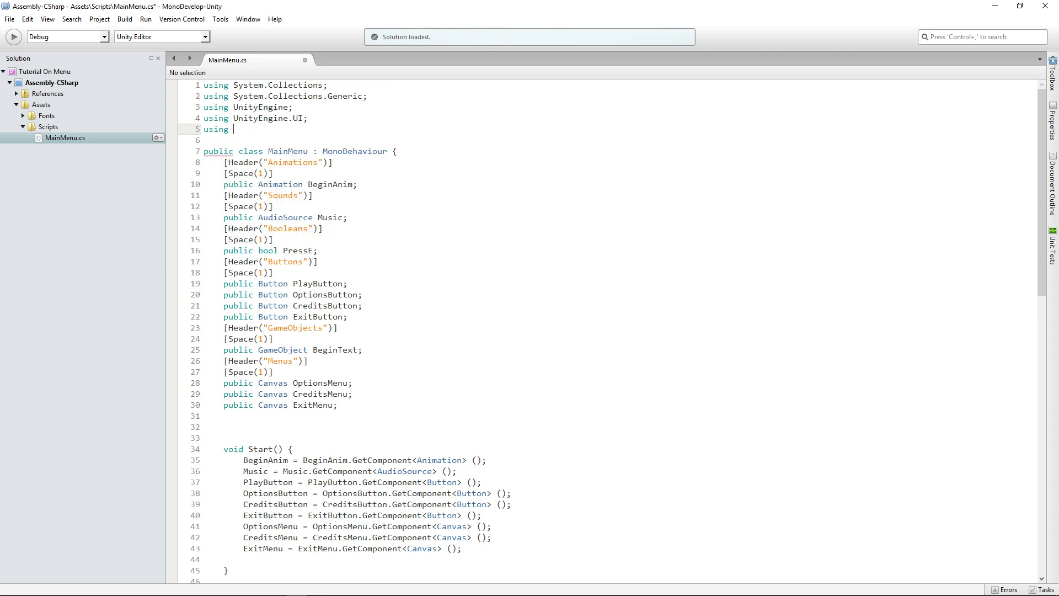
pyautogui.write('Uni')
pyautogui.press('Down')
pyautogui.press('Down')
pyautogui.press('Down')
pyautogui.press('Return')
pyautogui.write('.Scene')
pyautogui.press('Return')
pyautogui.write(';')
pyautogui.hotkey('ctrl', 's')
# Add the attribute [Header("Intervas")] on a new line below the ExitMenu canvas declaration.
pyautogui.click(346, 409)
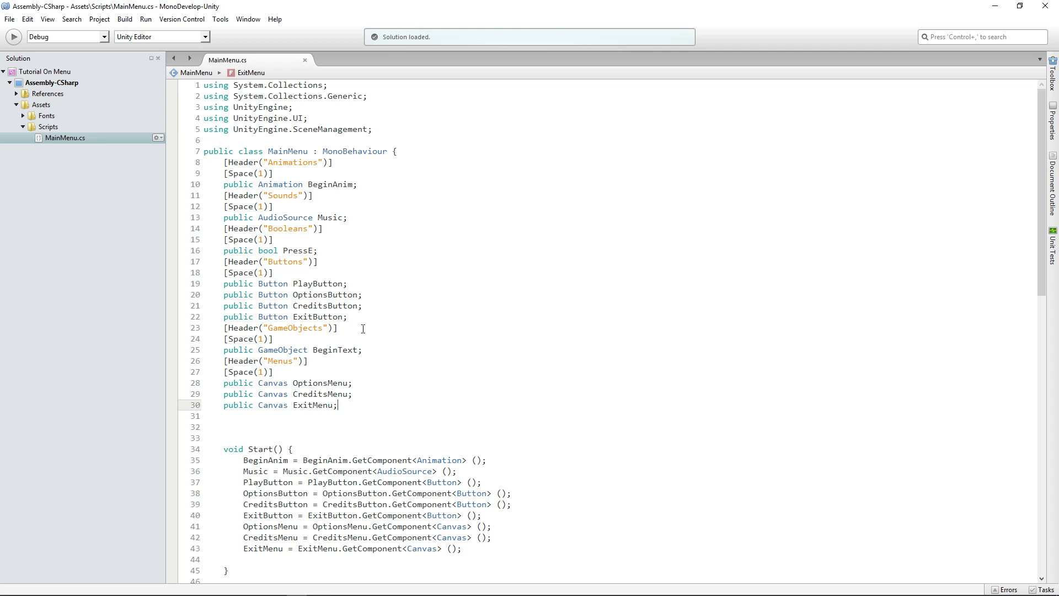
pyautogui.press('Return')
pyautogui.write('[()')
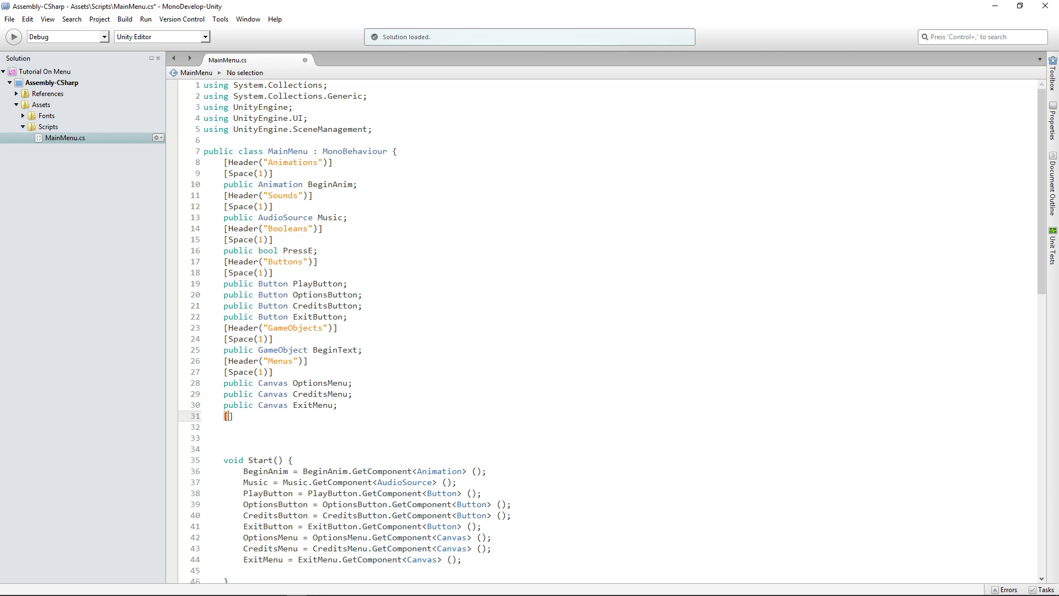
pyautogui.write('"')
pyautogui.press('Left')
pyautogui.write('Header')
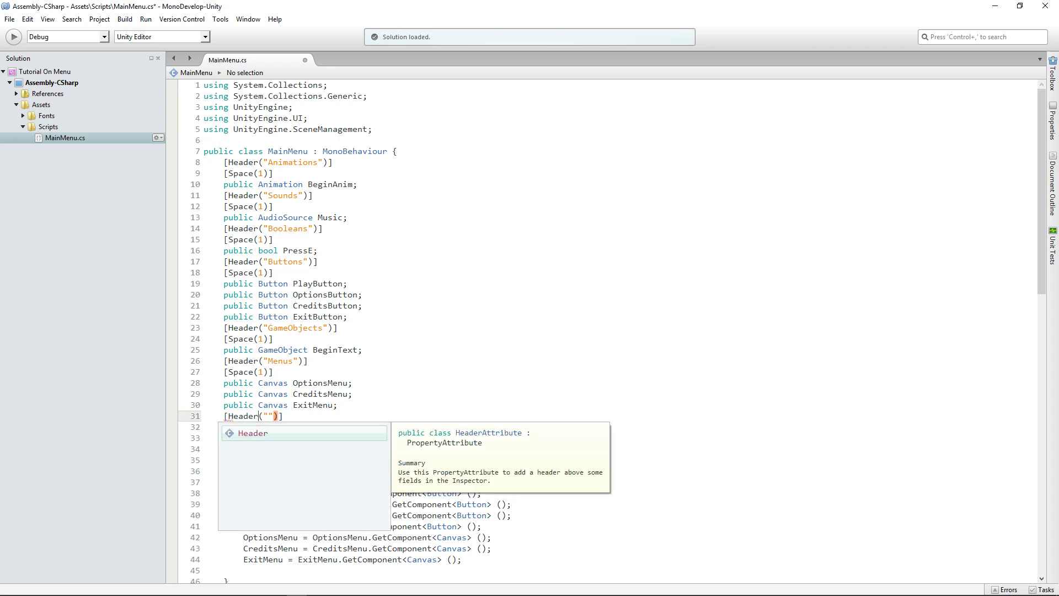
pyautogui.press('Right')
pyautogui.press('Right')
pyautogui.press('Right')
pyautogui.press('Left')
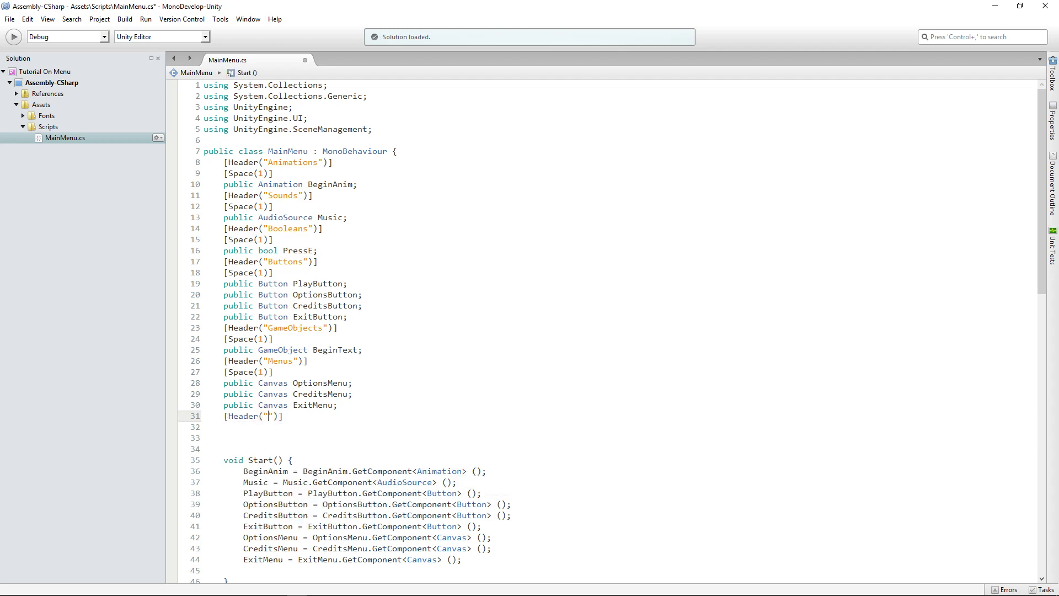
pyautogui.write('Intervas')
pyautogui.press('Right')
pyautogui.press('Right')
pyautogui.press('Right')
pyautogui.press('Return')
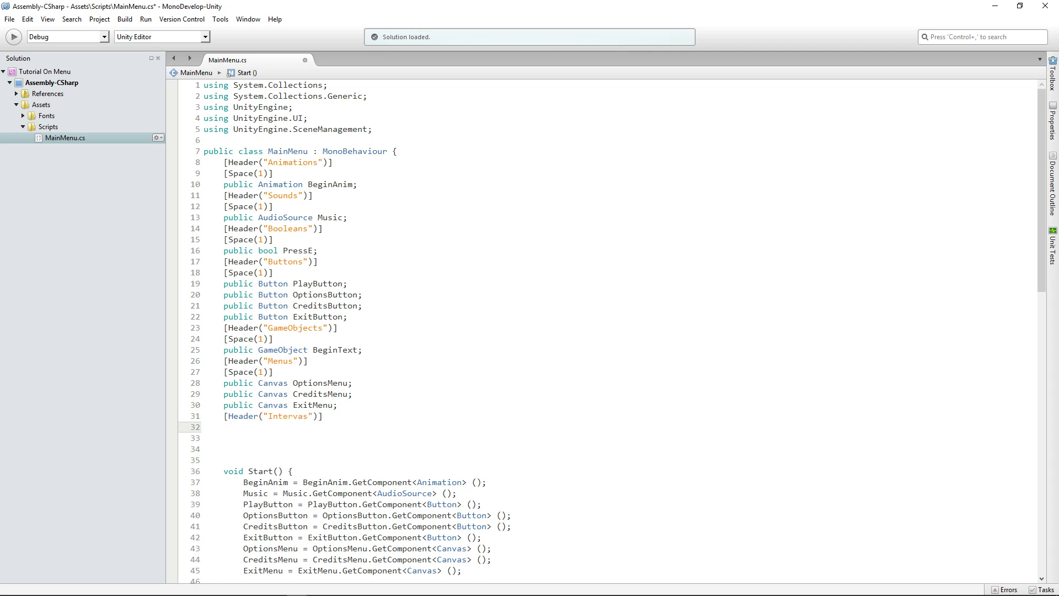
# Add a [Space(1)] attribute beneath the "Intervas" header.
pyautogui.write('[Space')
pyautogui.write('(')
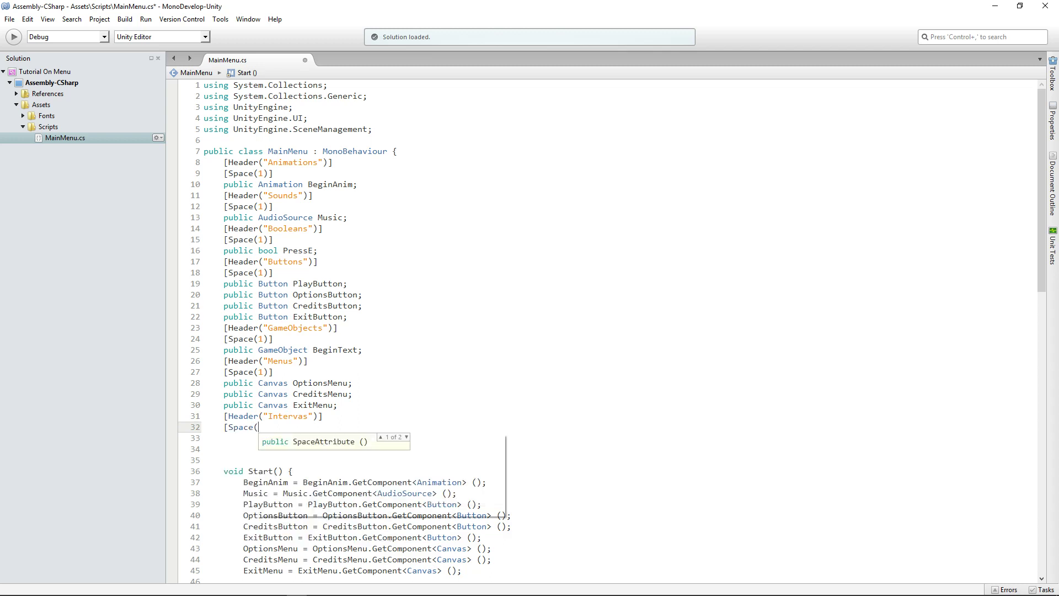
pyautogui.write('1)')
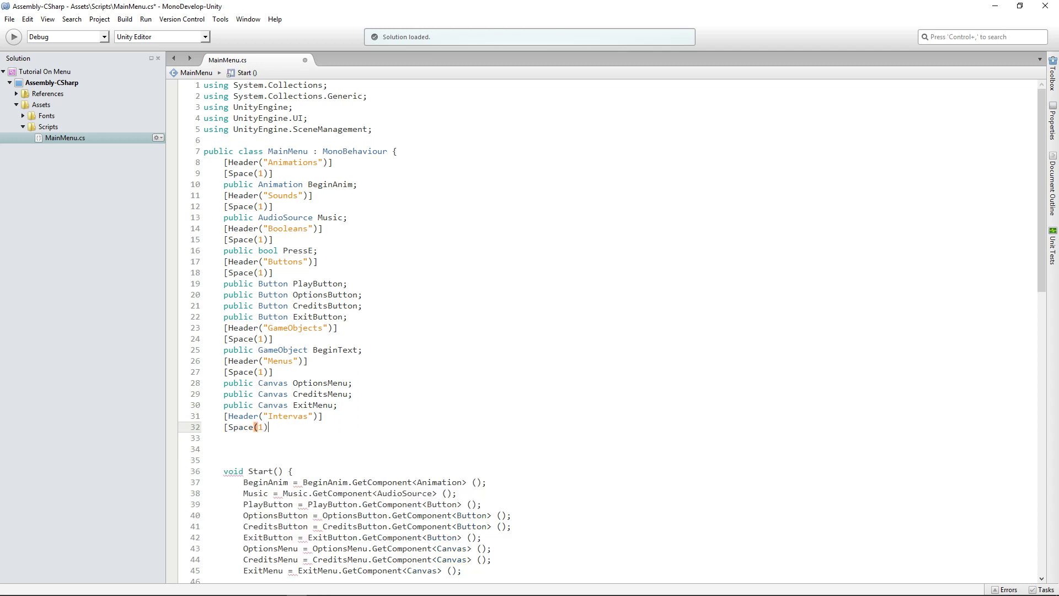
pyautogui.write(']')
pyautogui.press('Return')
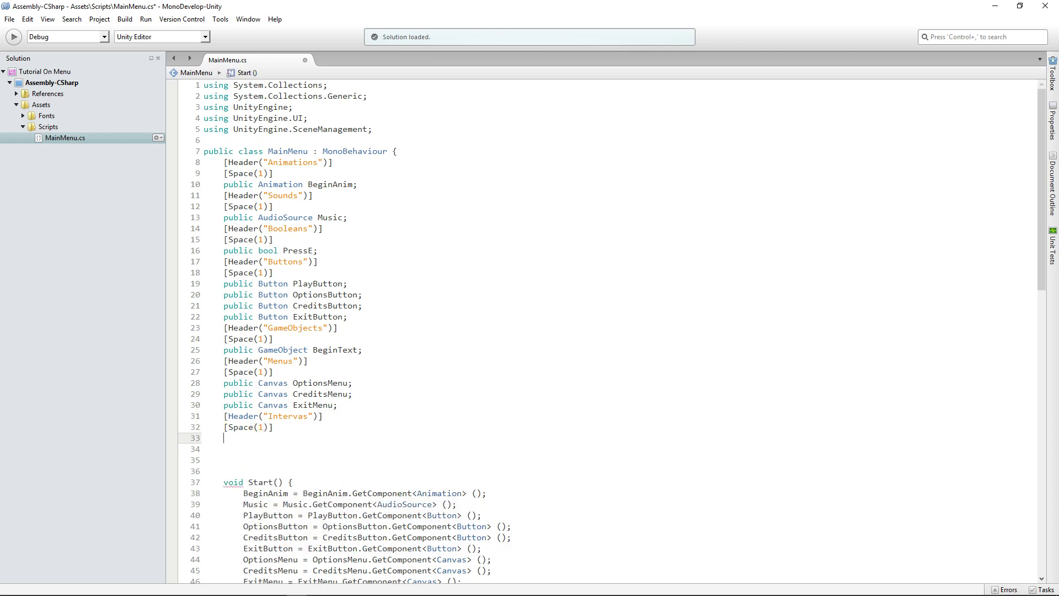
# Declare "public int Scene;" under the "Intervas" header's spacing attribute and save the script.
pyautogui.write('p')
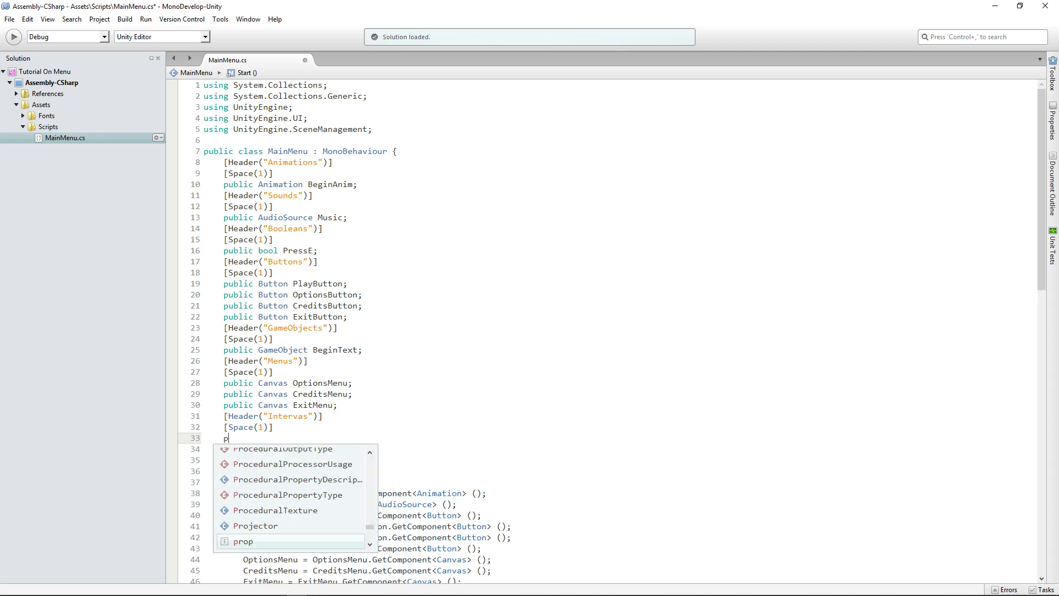
pyautogui.write('ublic int')
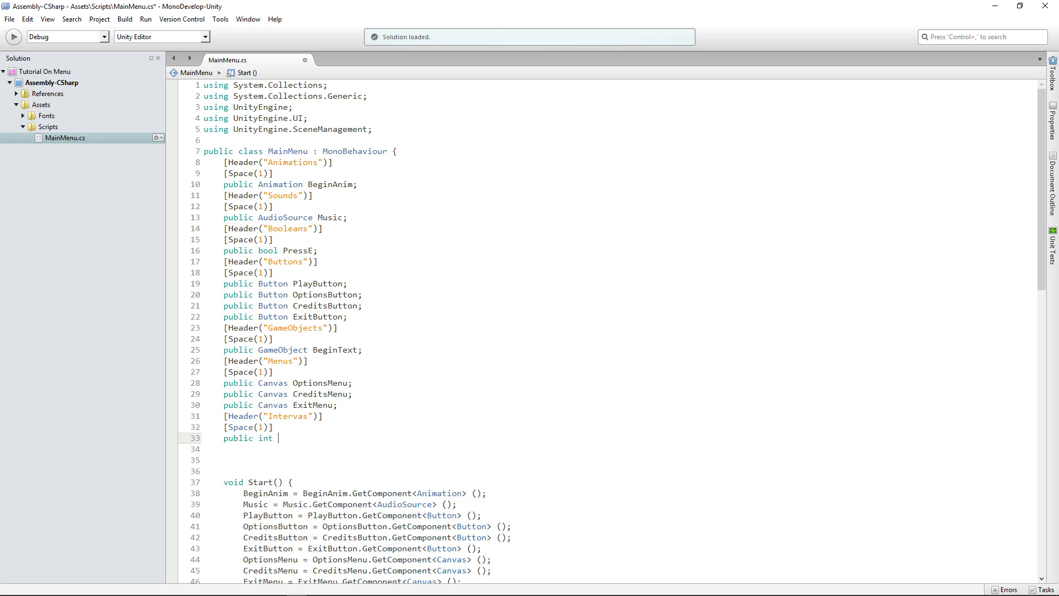
pyautogui.write(' Scene;')
pyautogui.moveTo(223, 383); pyautogui.dragTo(263, 206)
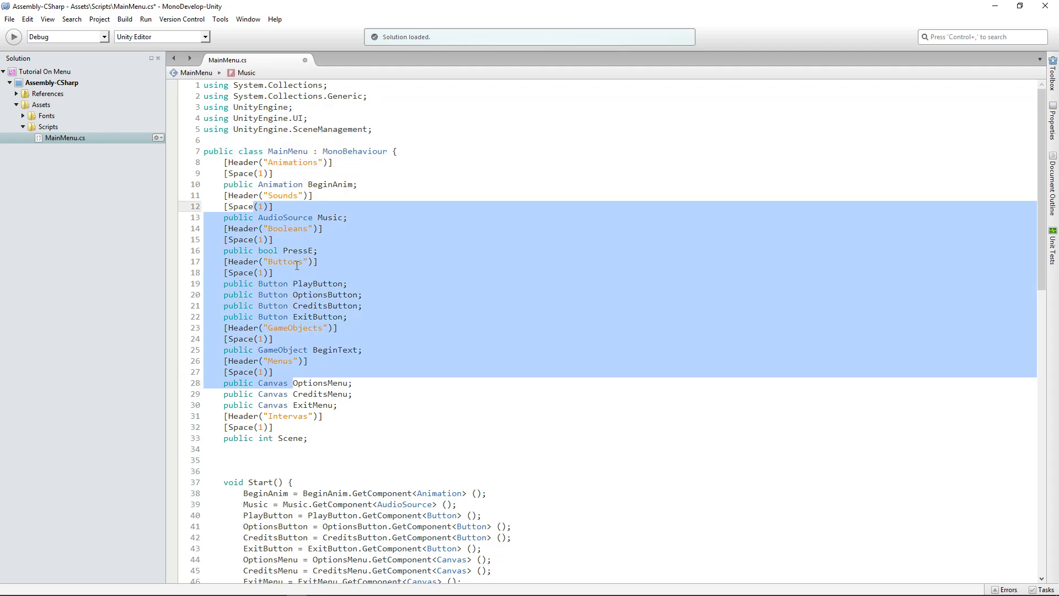
pyautogui.press('Escape')
pyautogui.hotkey('ctrl', 's')
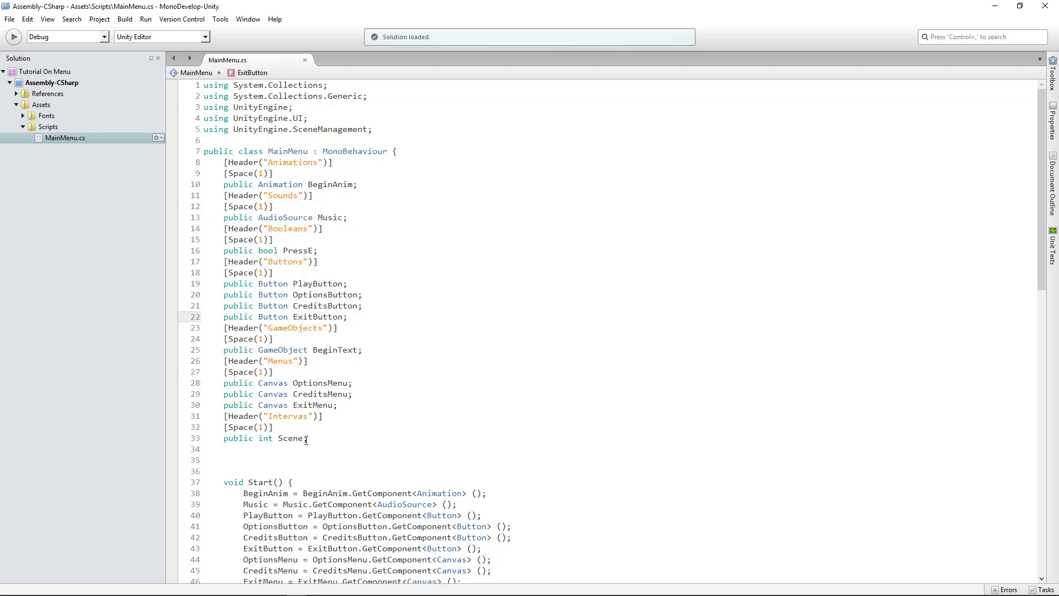
# Examine the types of the public field declarations, from the Scene integer back up to the BeginAnim animation.
pyautogui.click(309, 439)
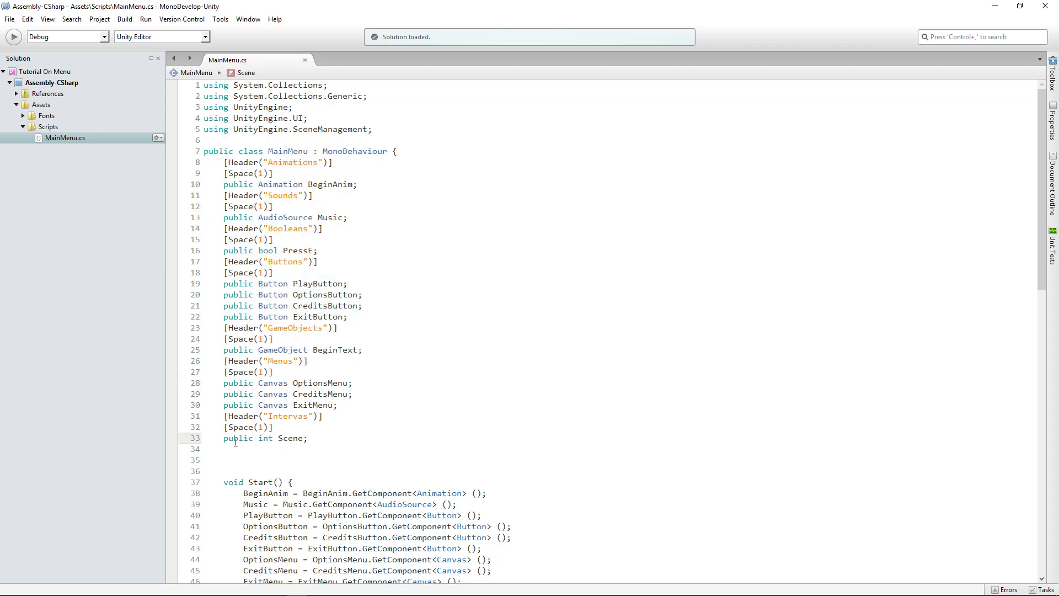
pyautogui.moveTo(265, 438)
pyautogui.doubleClick(277, 405)
pyautogui.click(226, 371)
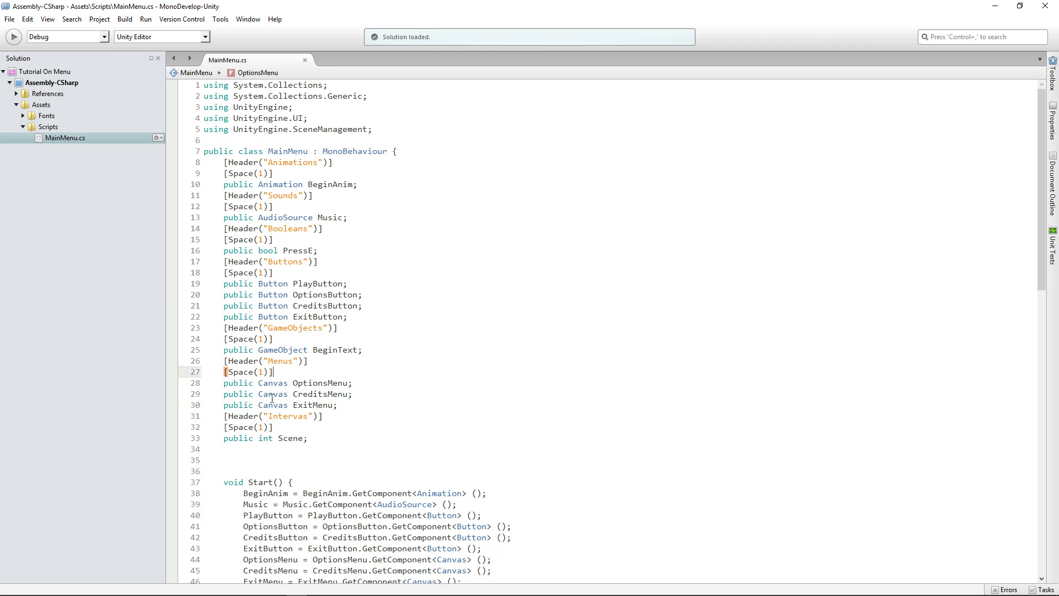
pyautogui.click(265, 402)
pyautogui.click(273, 394)
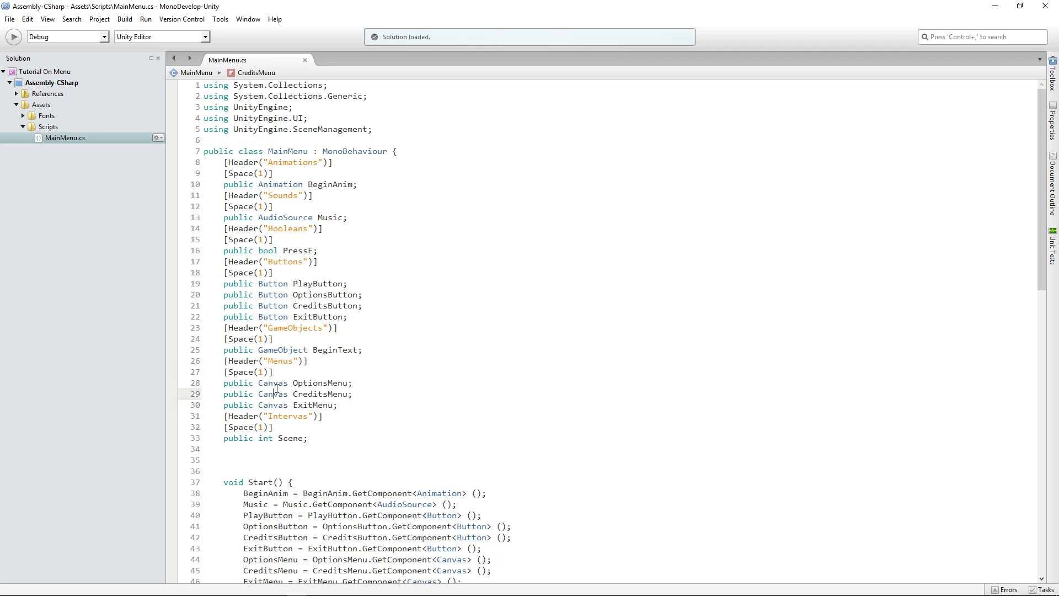
pyautogui.click(273, 384)
pyautogui.click(274, 394)
pyautogui.click(283, 350)
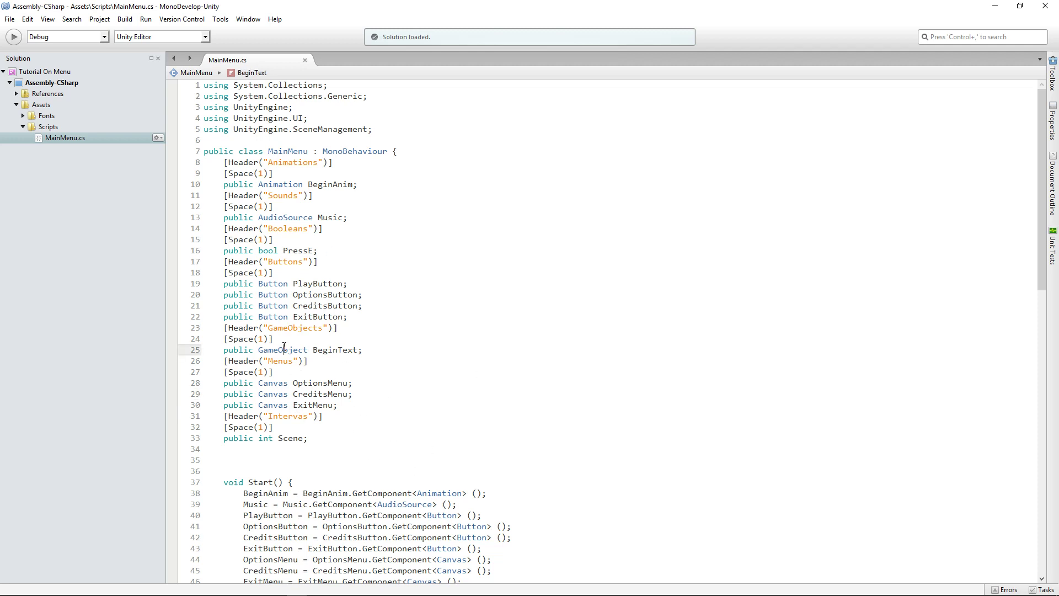
pyautogui.moveTo(325, 343); pyautogui.dragTo(253, 347)
pyautogui.click(268, 347)
pyautogui.doubleClick(276, 347)
pyautogui.click(275, 316)
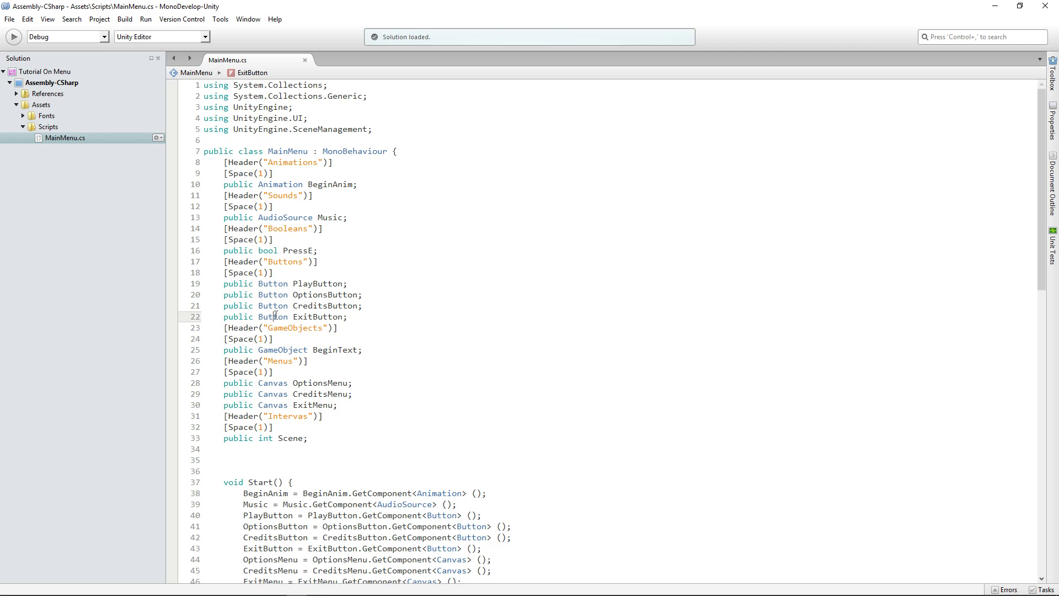
pyautogui.press('Up')
pyautogui.press('Up')
pyautogui.press('Up')
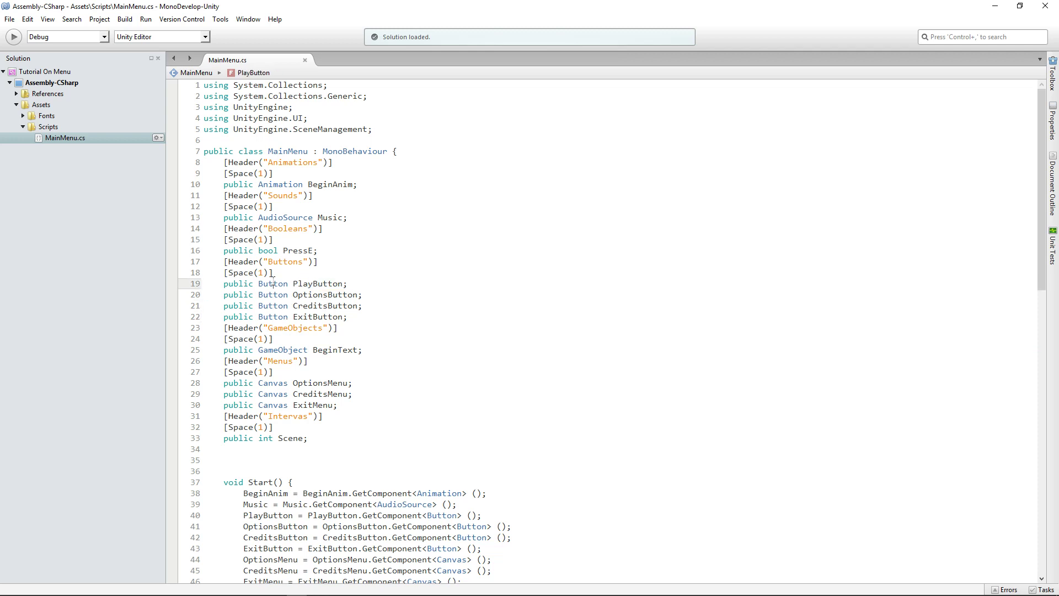
pyautogui.press('Up')
pyautogui.press('Up')
pyautogui.press('Up')
pyautogui.click(287, 217)
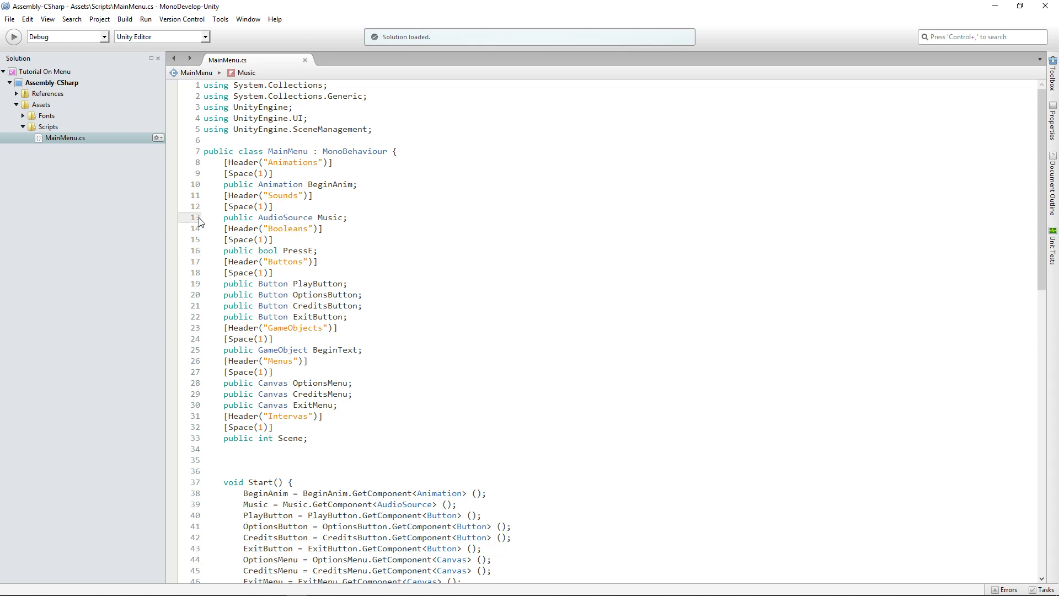
pyautogui.click(304, 188)
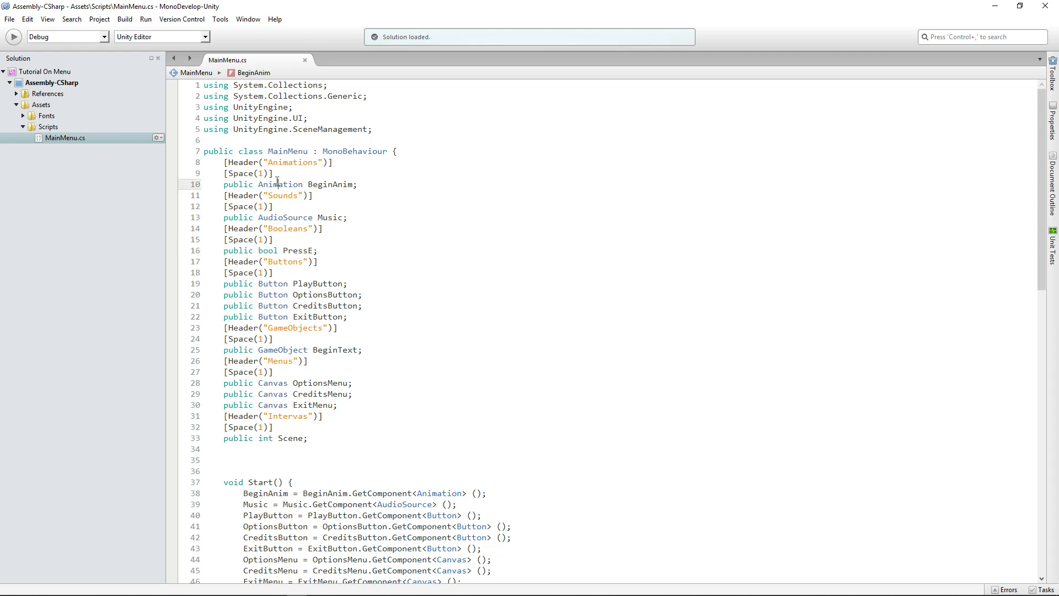
# Add the statement SceneManager.LoadScene (Scene); to the body of the Play method and save the script.
pyautogui.scroll(-3, 320, 194)
pyautogui.scroll(-13, 320, 194)
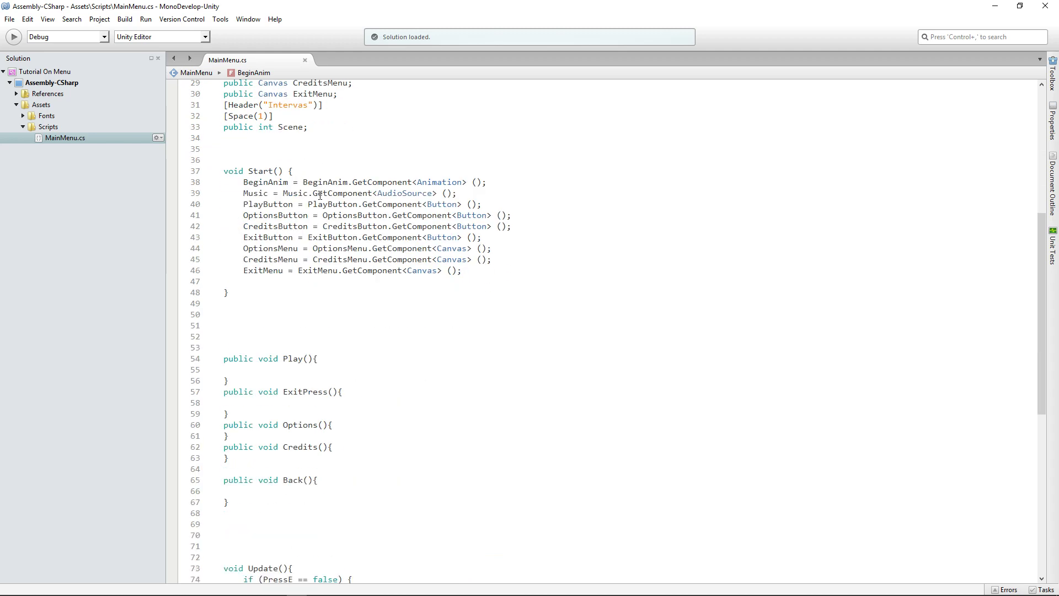
pyautogui.scroll(4, 271, 220)
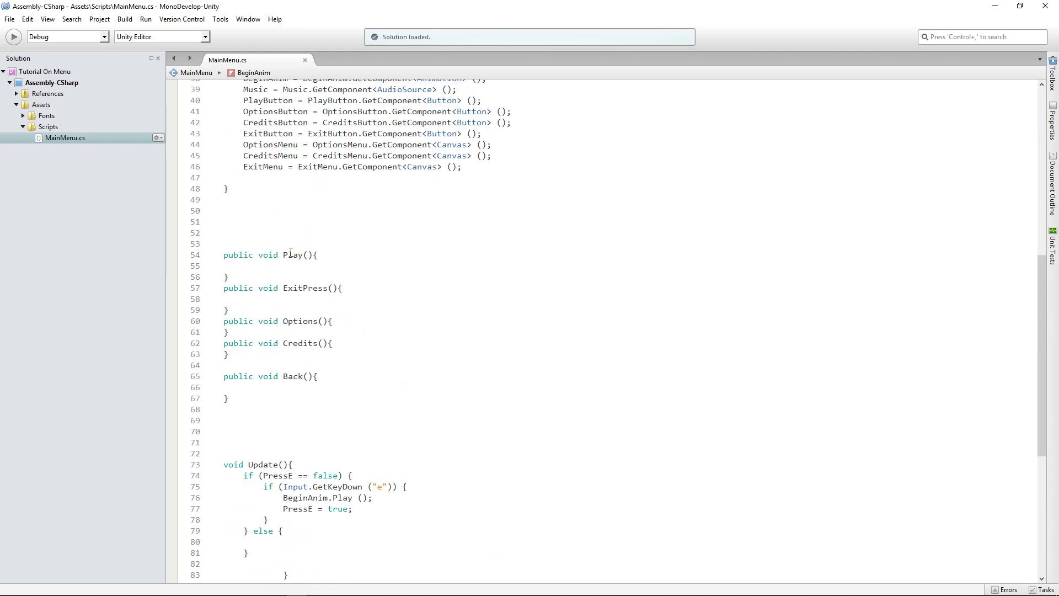
pyautogui.click(261, 267)
pyautogui.write('Scene')
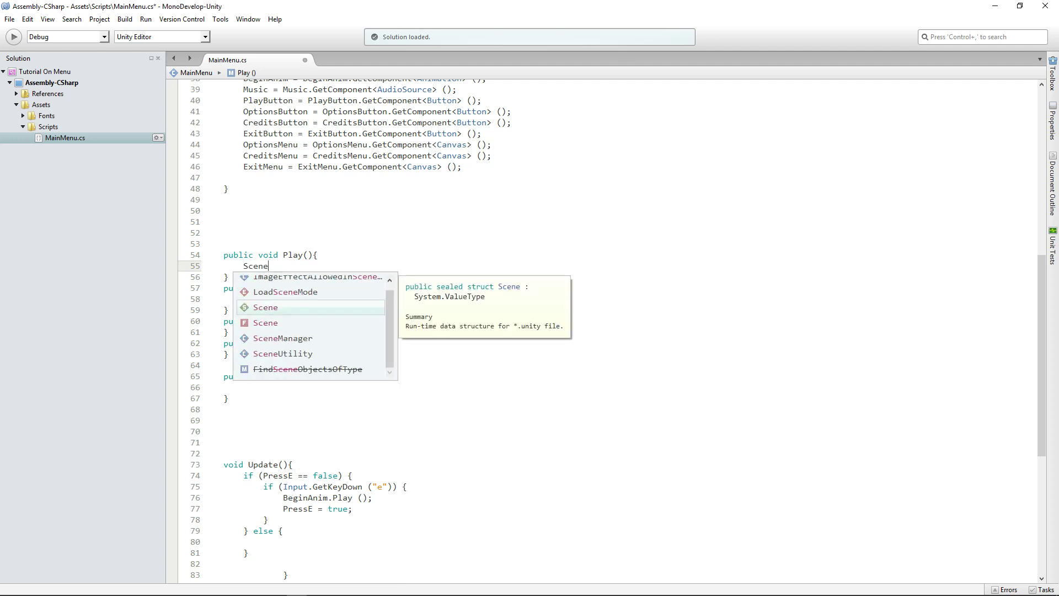
pyautogui.write('Manager')
pyautogui.press('Escape')
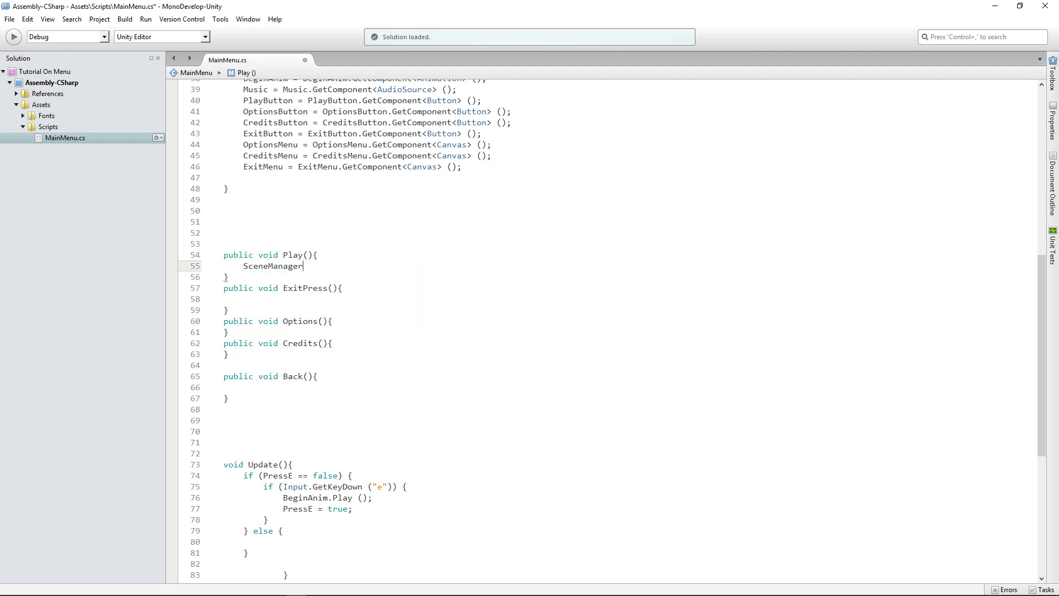
pyautogui.write('.LoadScene(')
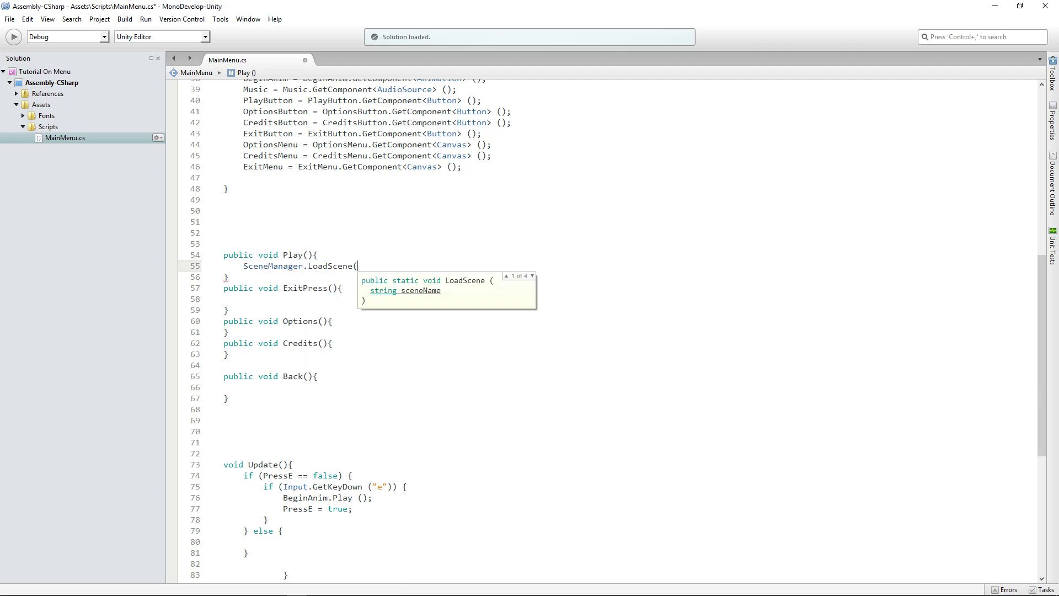
pyautogui.write('Scene')
pyautogui.press('Escape')
pyautogui.write(');')
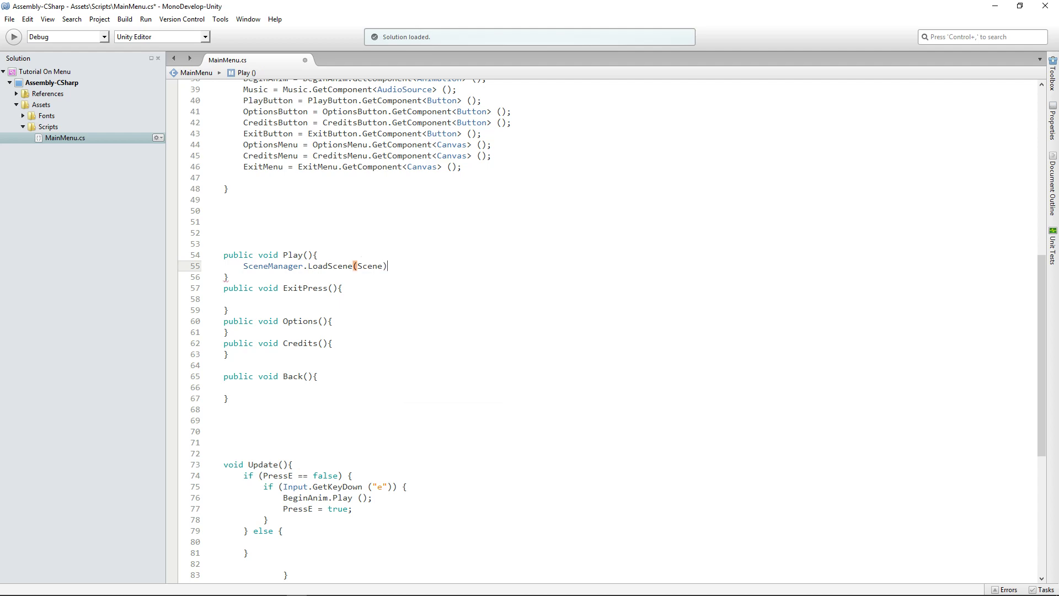
pyautogui.press('Down')
pyautogui.press('Down')
pyautogui.press('Down')
pyautogui.press('Down')
pyautogui.press('Down')
pyautogui.press('Down')
pyautogui.press('Down')
pyautogui.press('Down')
pyautogui.hotkey('ctrl', 's')
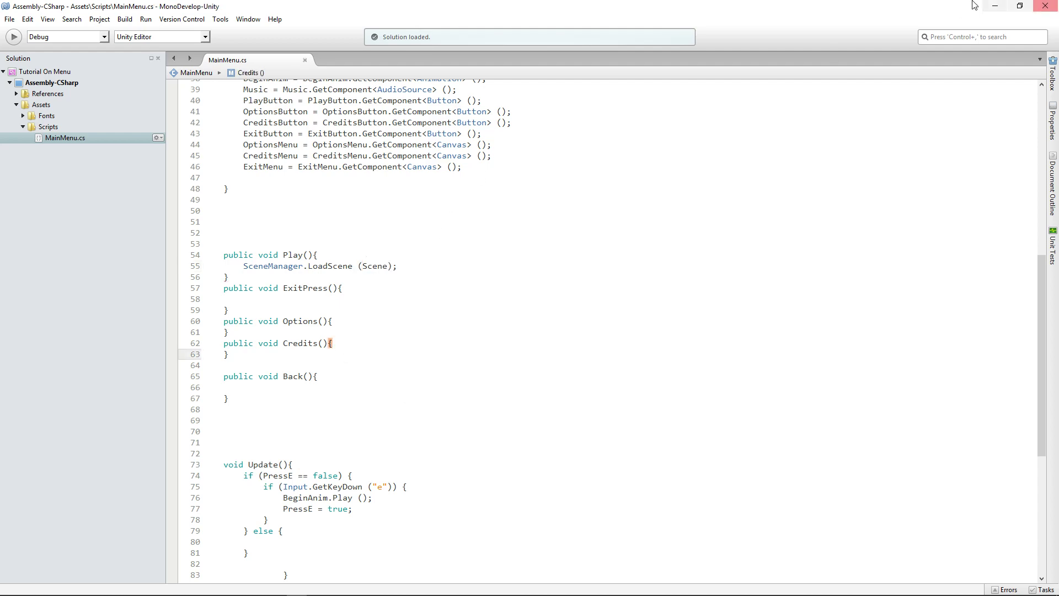
# Switch to Unity and check the console for script errors.
pyautogui.click(996, 7)
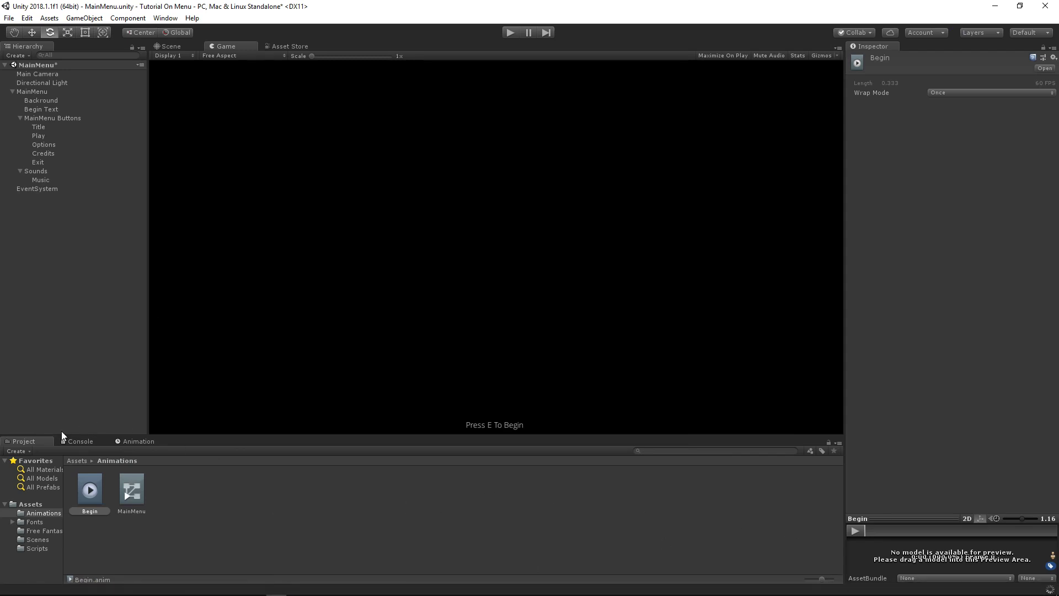
pyautogui.click(75, 442)
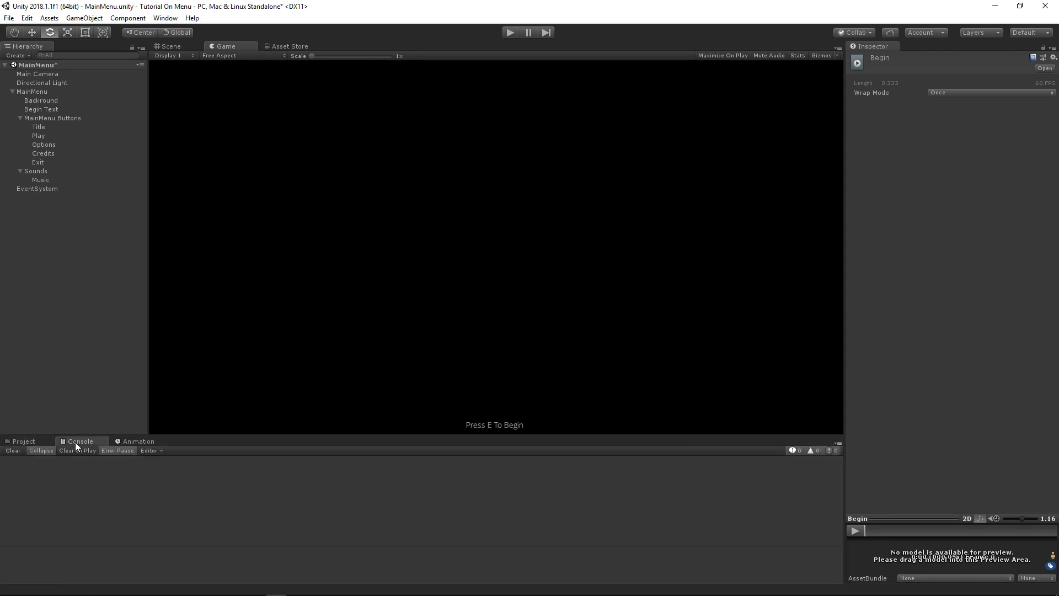
pyautogui.click(25, 441)
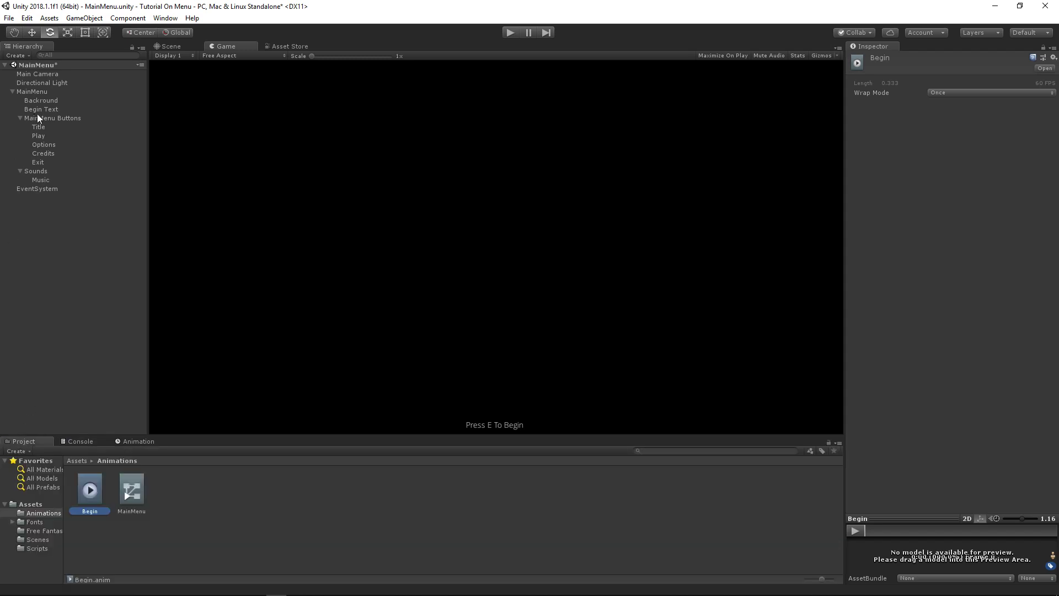
# Assign the Play, Options, Credits and Exit objects to the matching button fields of MainMenu's Main Menu script.
pyautogui.click(28, 92)
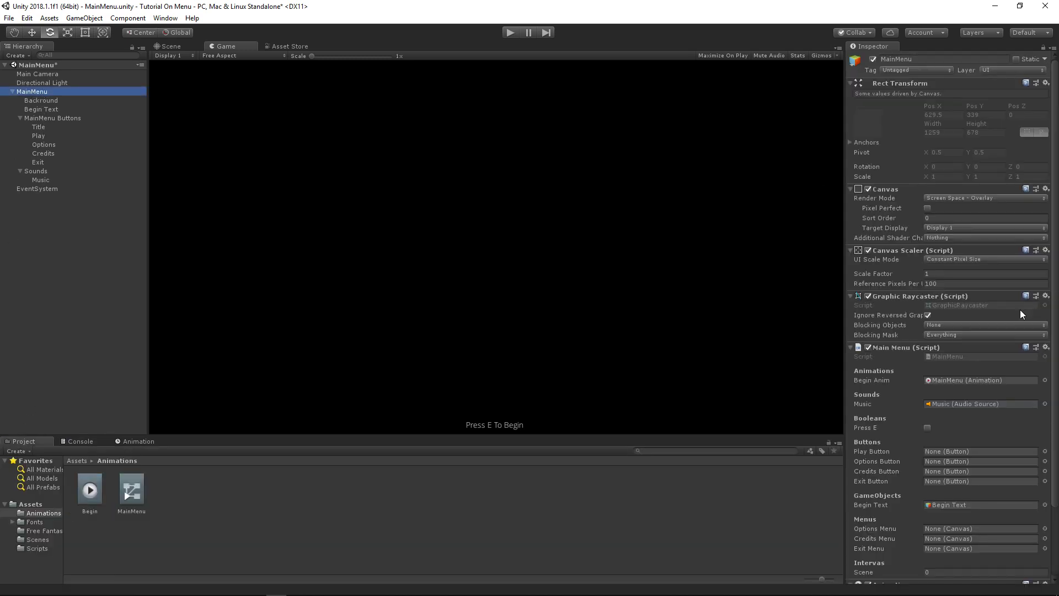
pyautogui.scroll(-5, 938, 419)
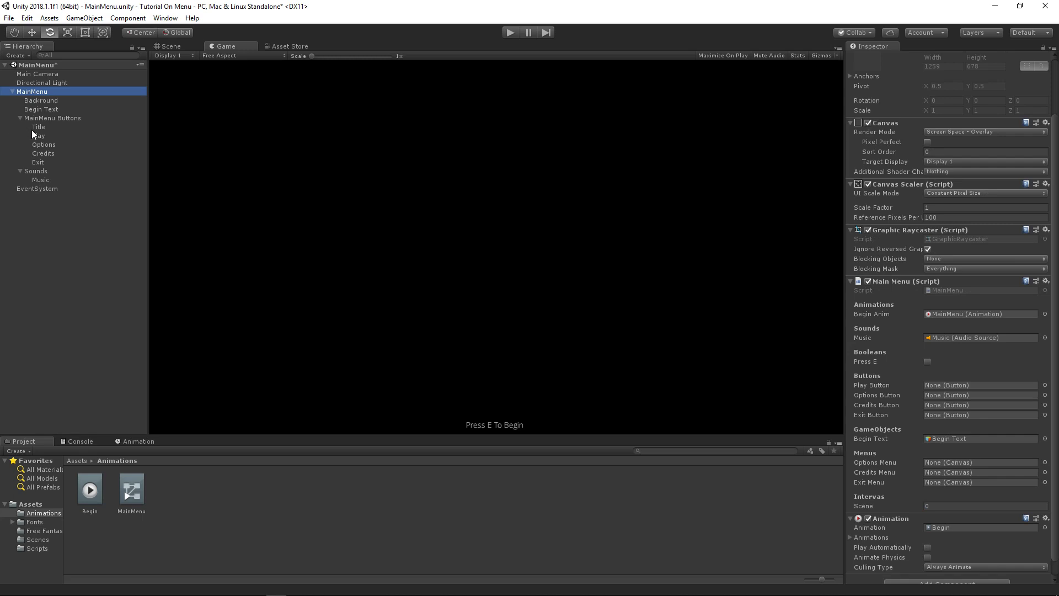
pyautogui.moveTo(36, 136); pyautogui.dragTo(963, 392)
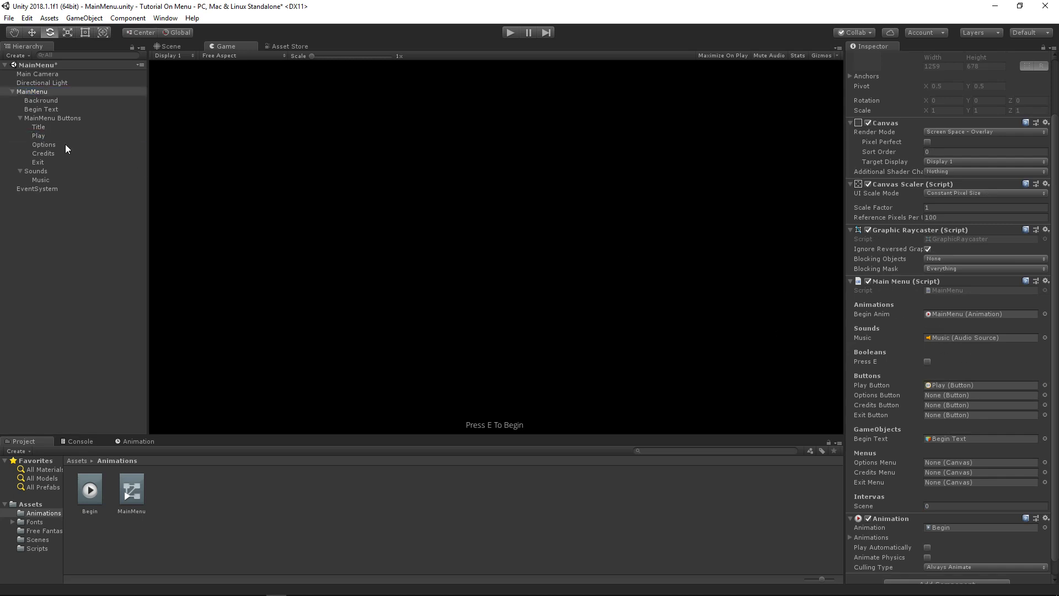
pyautogui.moveTo(66, 145); pyautogui.dragTo(941, 396)
pyautogui.moveTo(43, 154); pyautogui.dragTo(946, 405)
pyautogui.moveTo(40, 161); pyautogui.dragTo(943, 416)
pyautogui.click(929, 507)
pyautogui.click(290, 508)
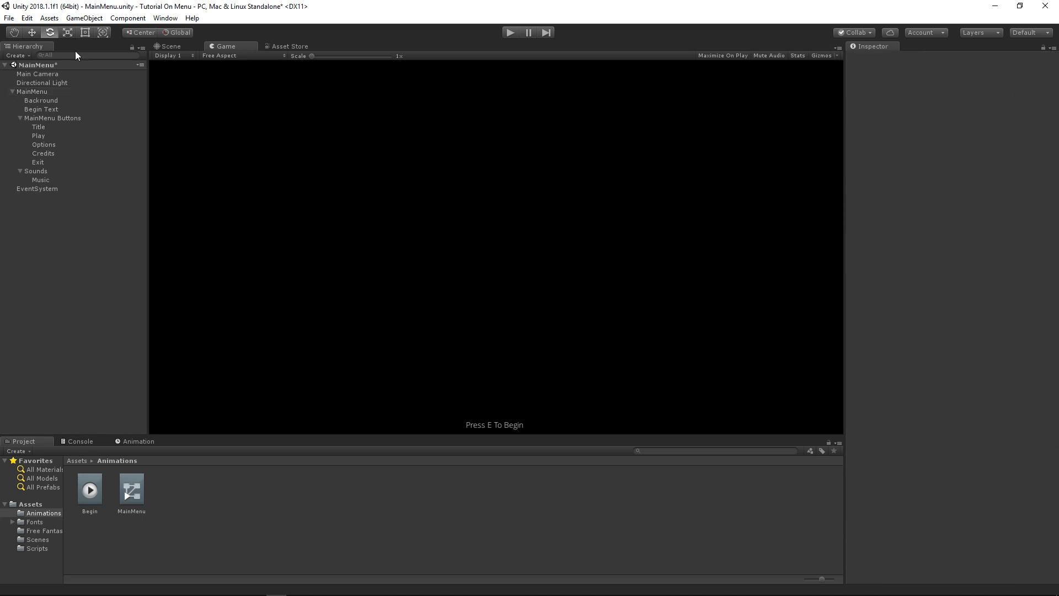
# Set the MainMenu object as the On Click target of the Play, Options, Credits and Exit buttons.
pyautogui.click(55, 136)
pyautogui.scroll(-3, 938, 331)
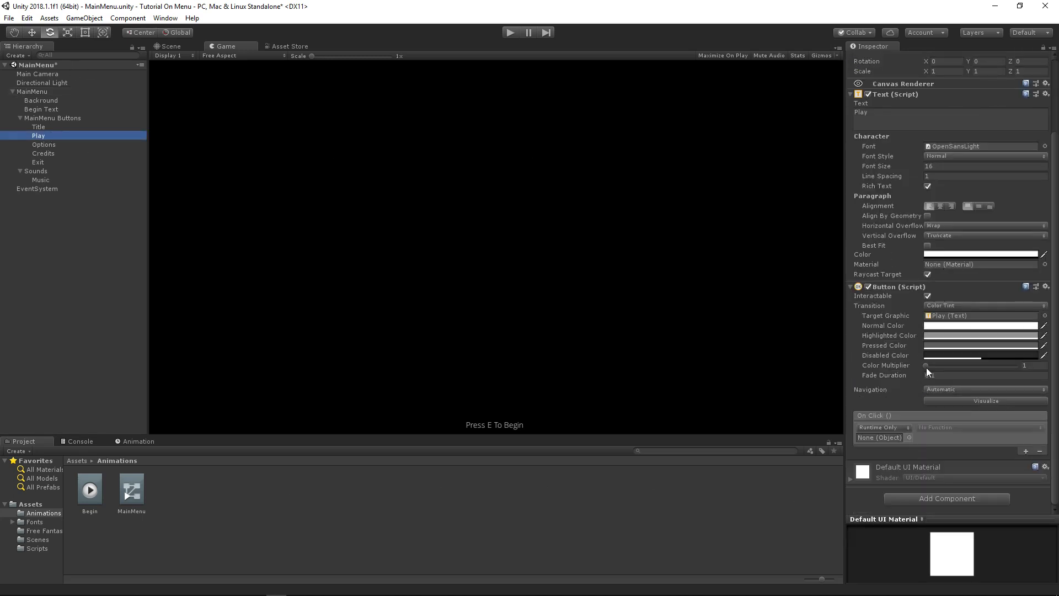
pyautogui.moveTo(42, 94); pyautogui.dragTo(881, 442)
pyautogui.moveTo(28, 94); pyautogui.dragTo(885, 443)
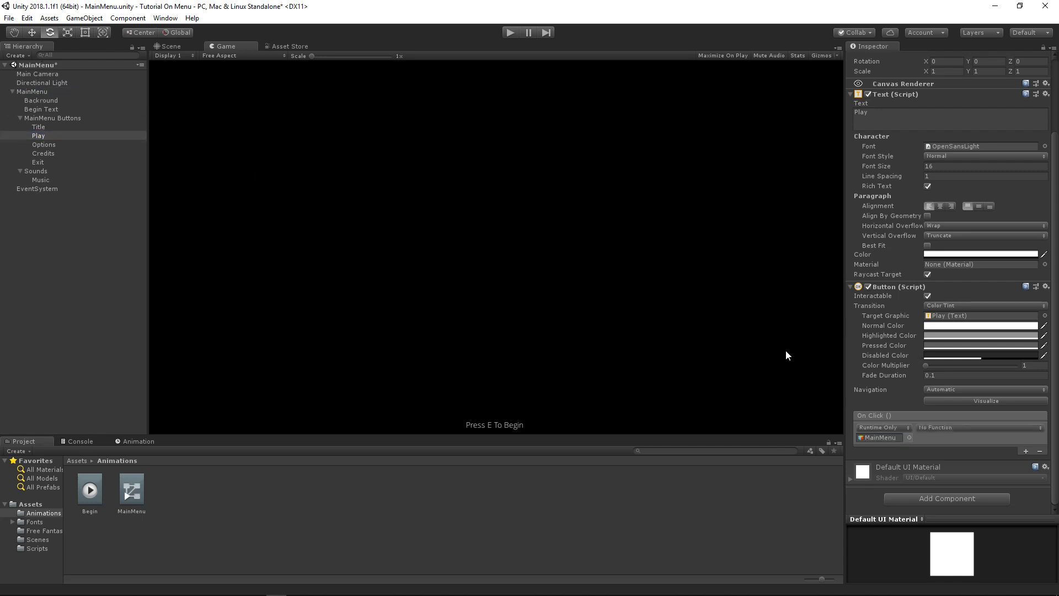
pyautogui.keyDown('shift'); pyautogui.click(53, 160); pyautogui.keyUp('shift')
pyautogui.moveTo(30, 93); pyautogui.dragTo(865, 442)
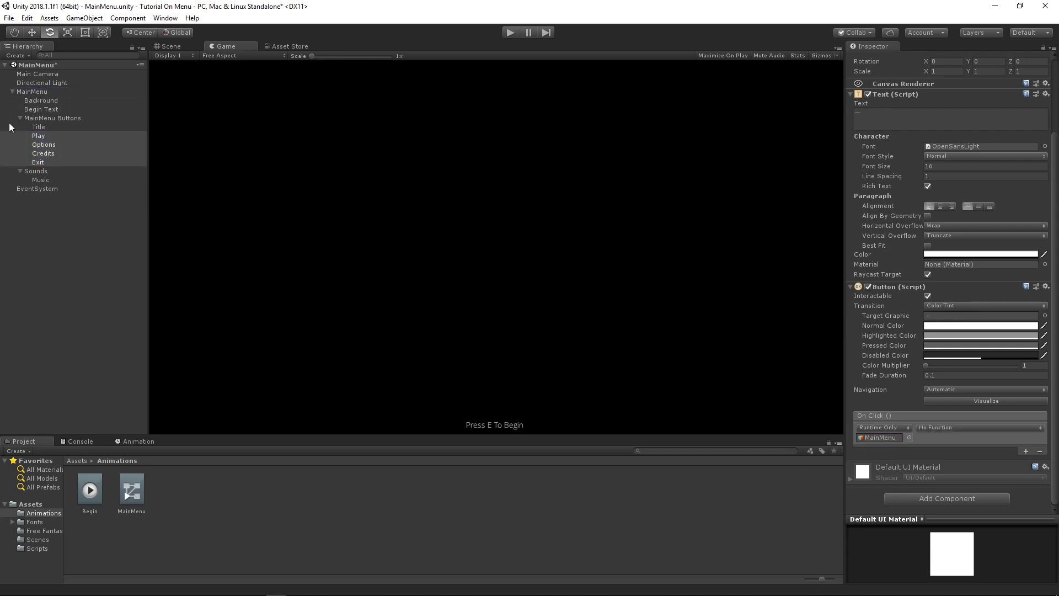
# Set the Play button's On Click function to MainMenu's Play ().
pyautogui.click(35, 138)
pyautogui.click(932, 427)
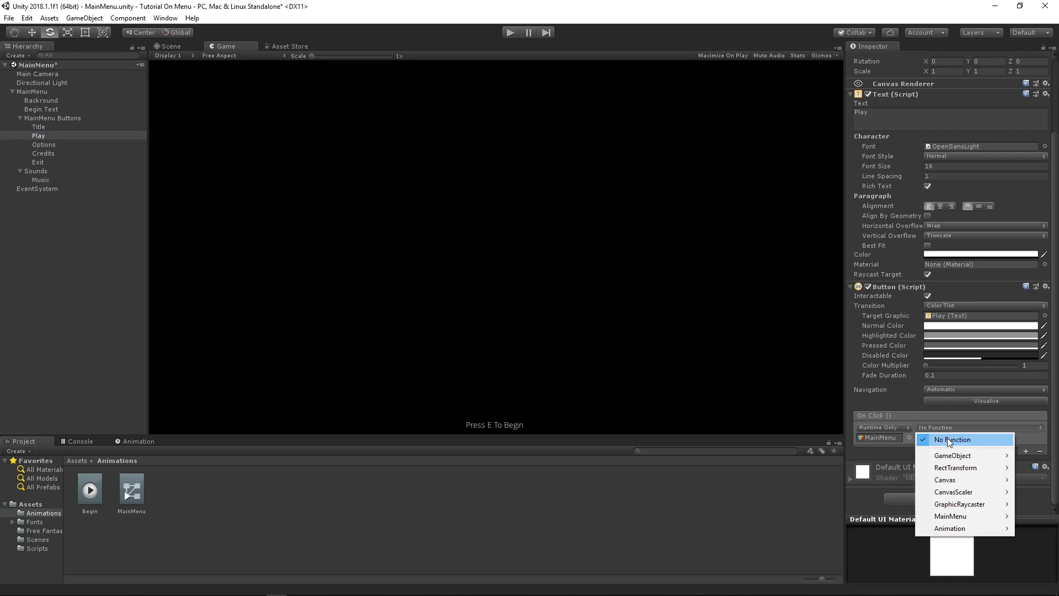
pyautogui.moveTo(955, 455)
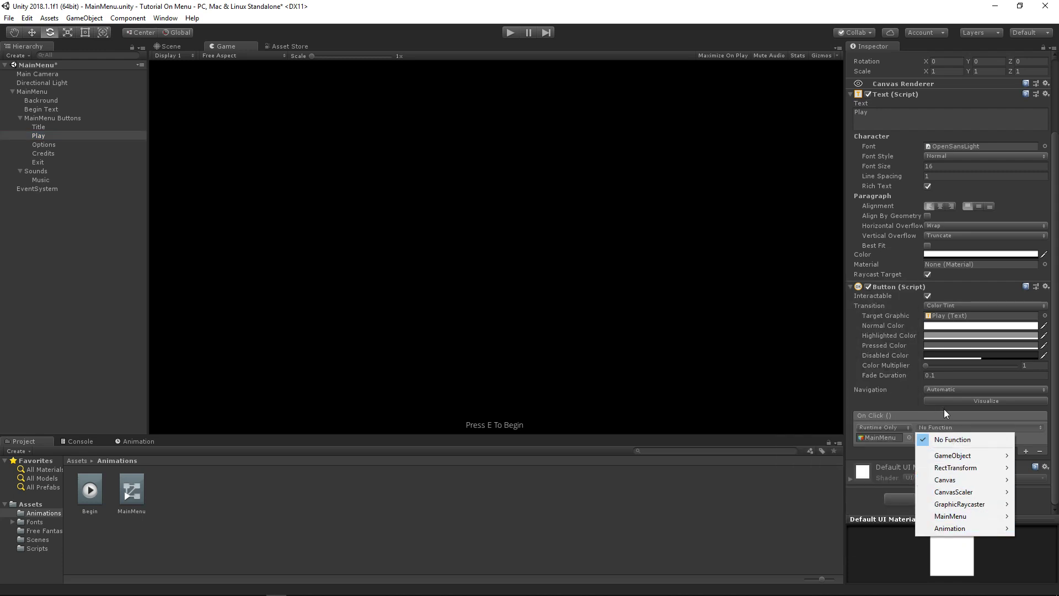
pyautogui.moveTo(944, 524)
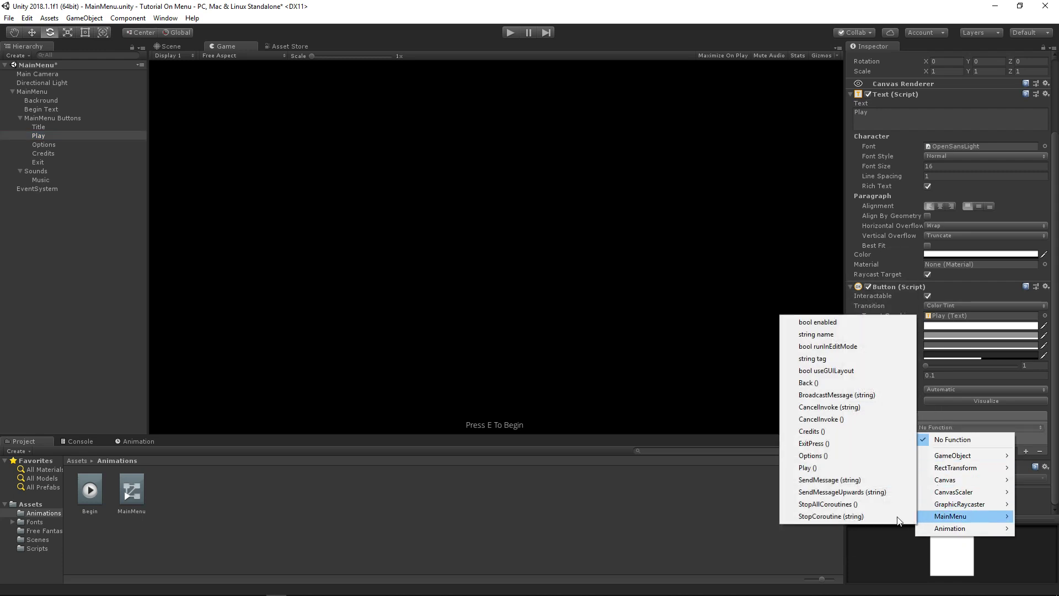
pyautogui.click(819, 468)
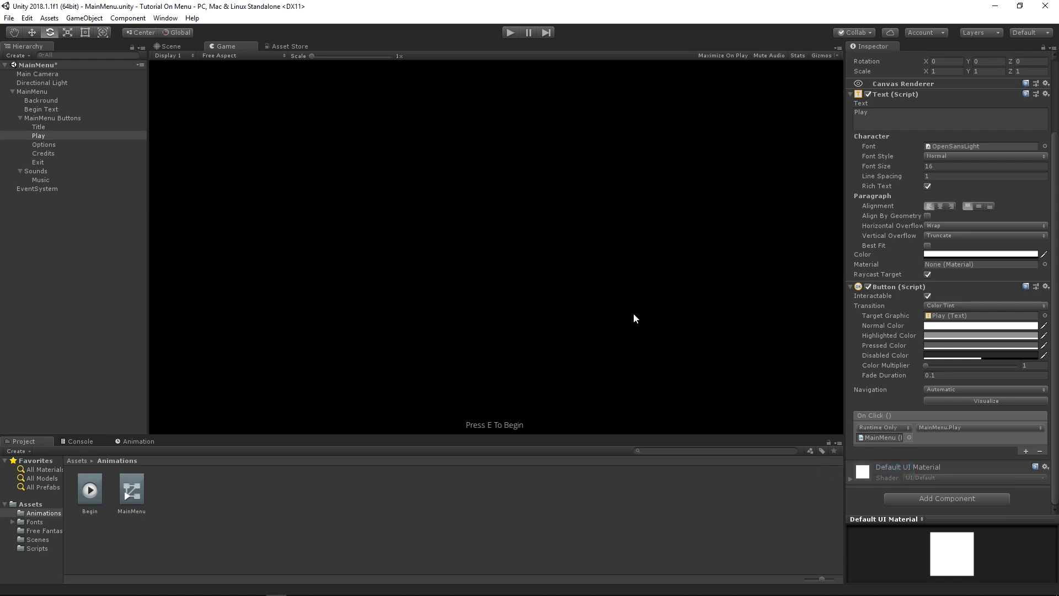
# Run the game, check the console, and test the menu's Play button after starting from the begin prompt.
pyautogui.click(511, 33)
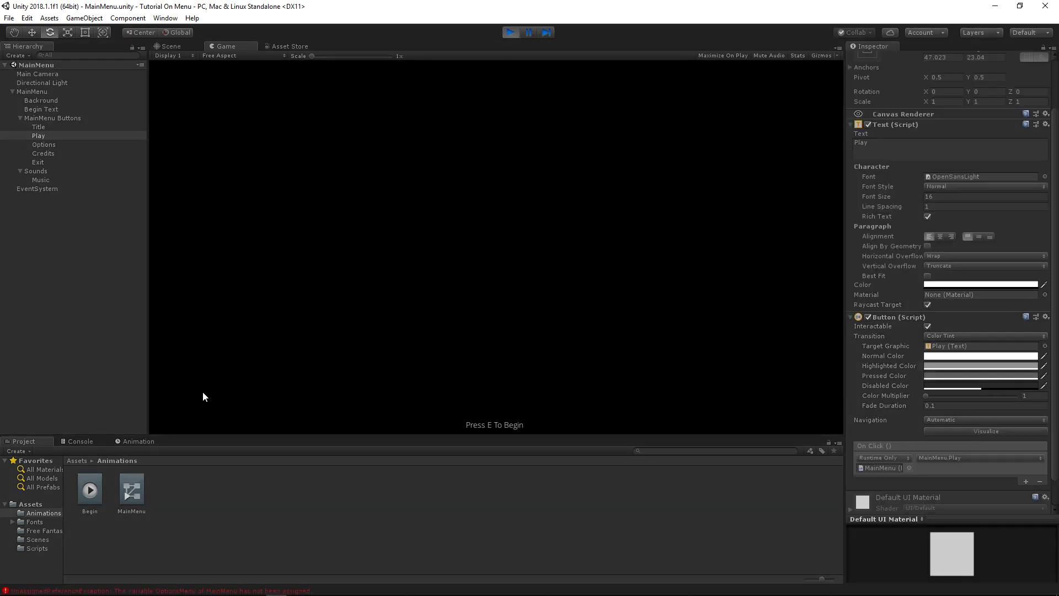
pyautogui.click(80, 442)
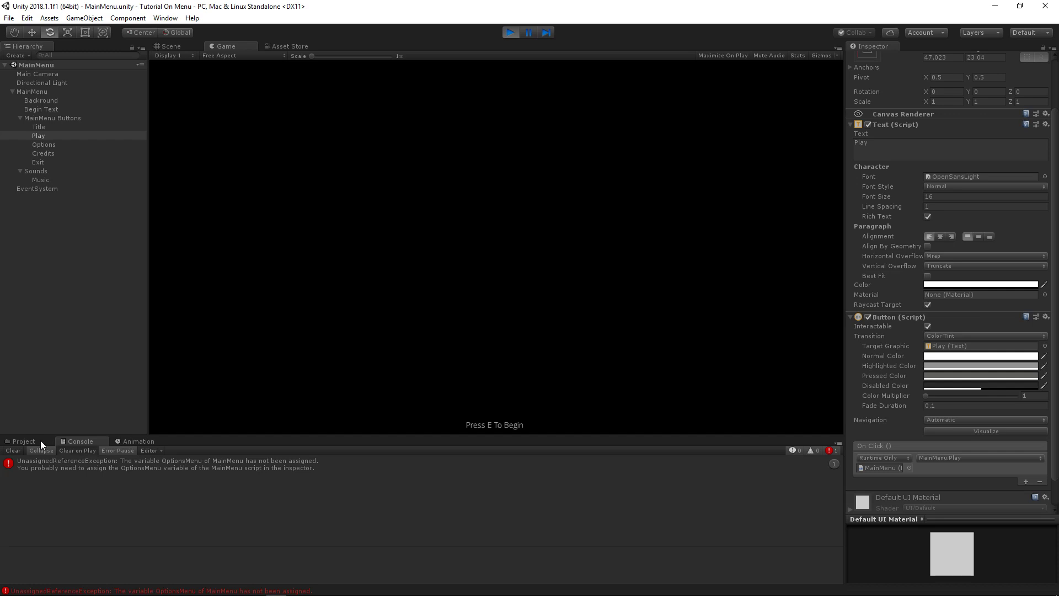
pyautogui.click(529, 304)
pyautogui.press('e')
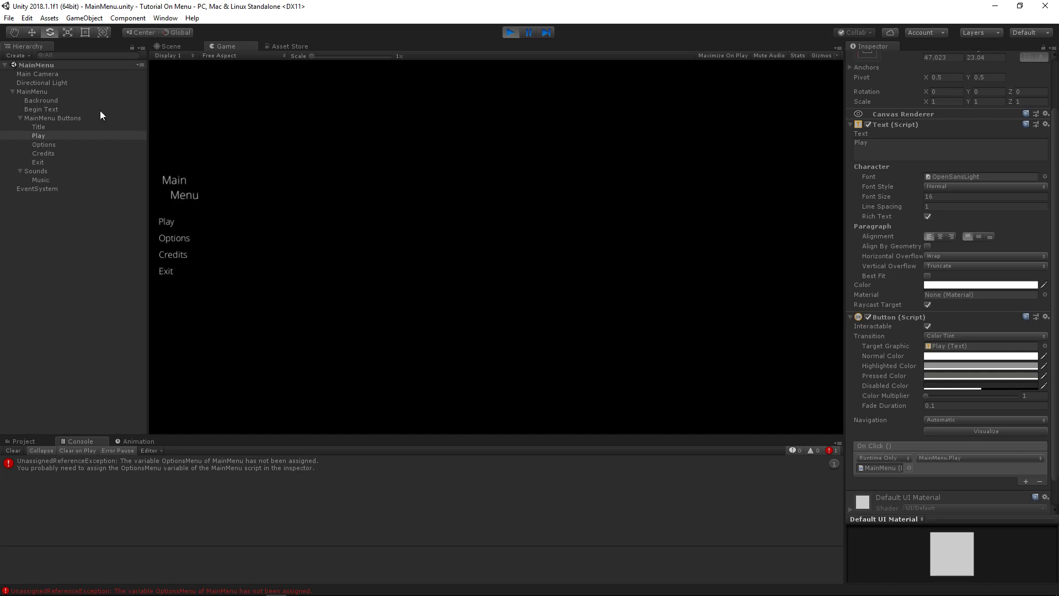
pyautogui.click(164, 222)
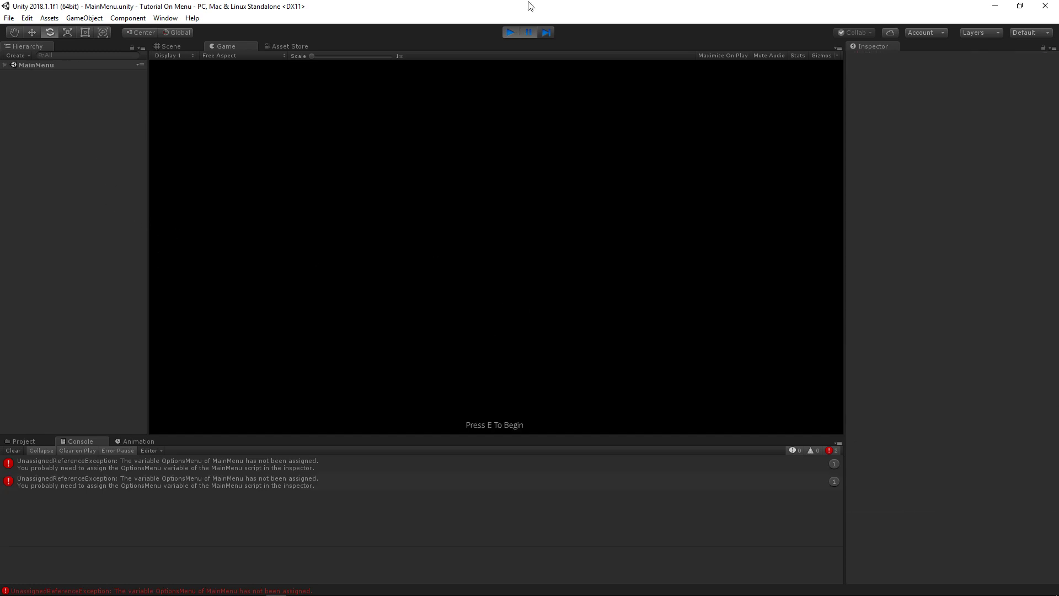
# Stop the running game and clear the error messages from the console.
pyautogui.click(512, 33)
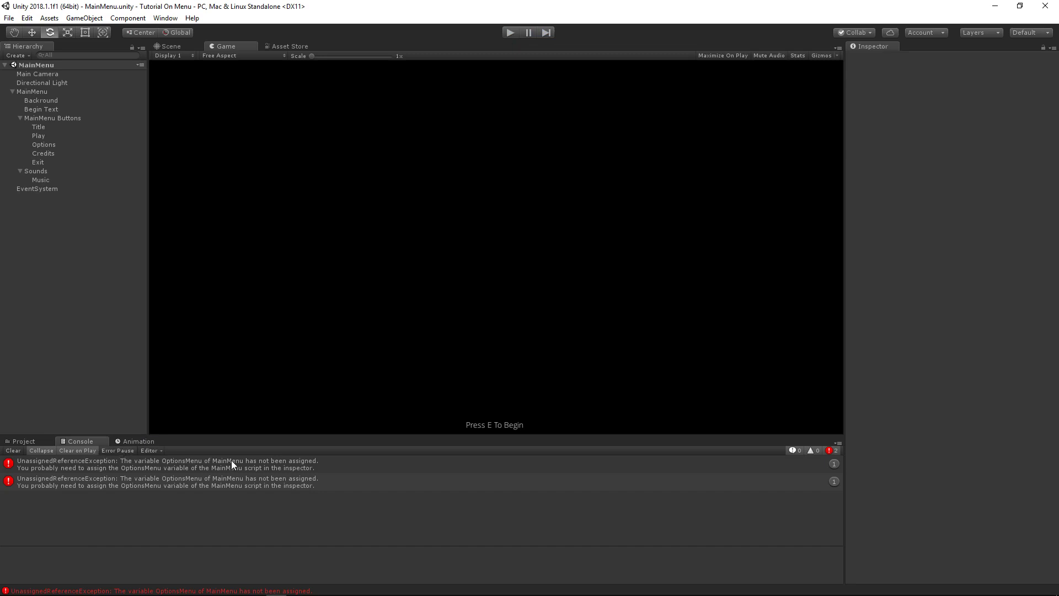
pyautogui.click(193, 487)
pyautogui.click(12, 450)
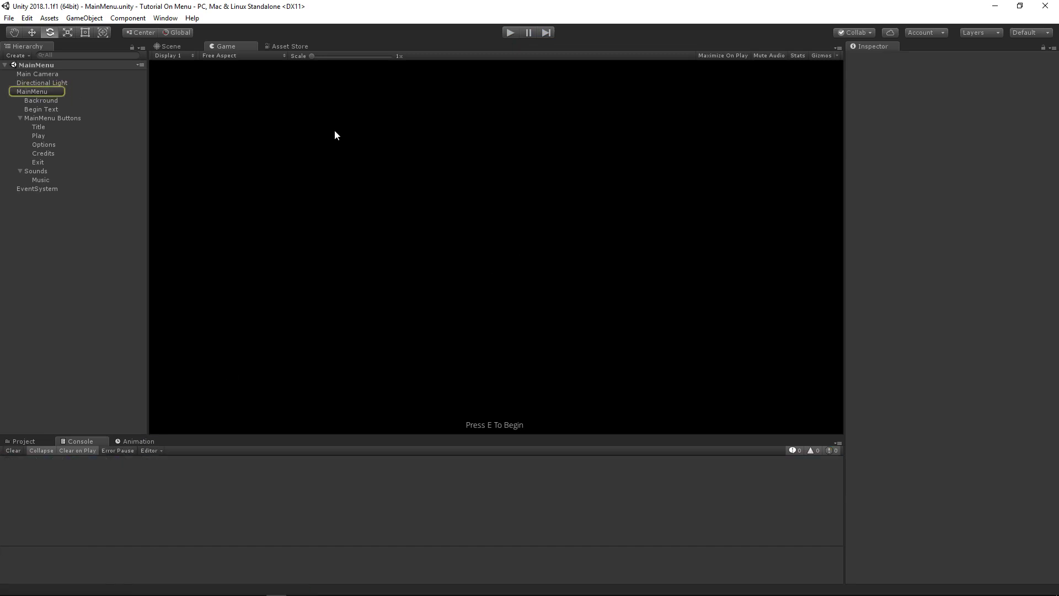
# Switch to the MainMenu.cs script in MonoDevelop and begin a statement on the OptionsMenu variable inside the Options() method.
pyautogui.click(193, 45)
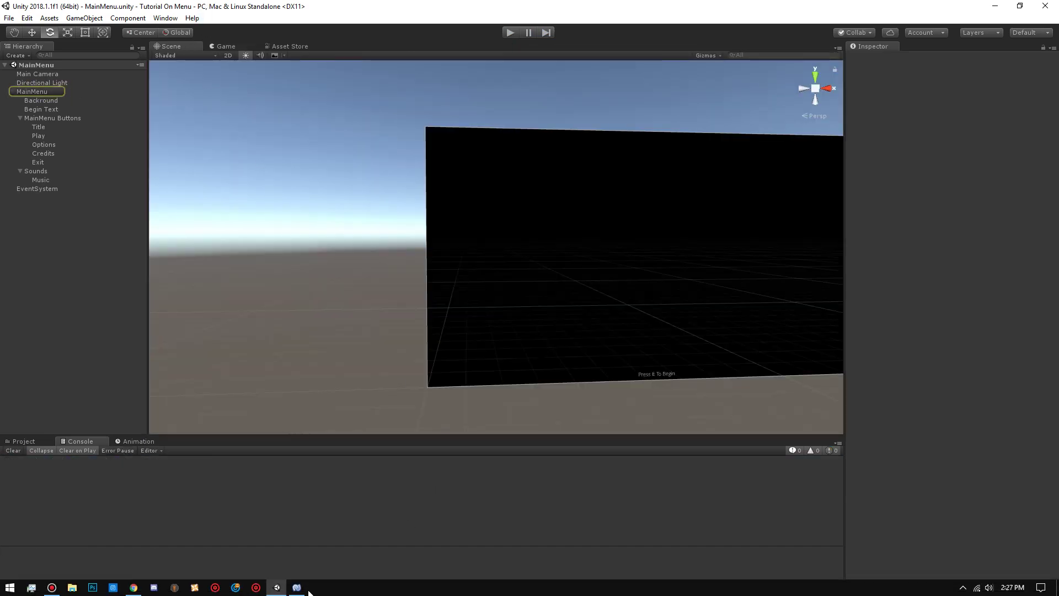
pyautogui.click(297, 588)
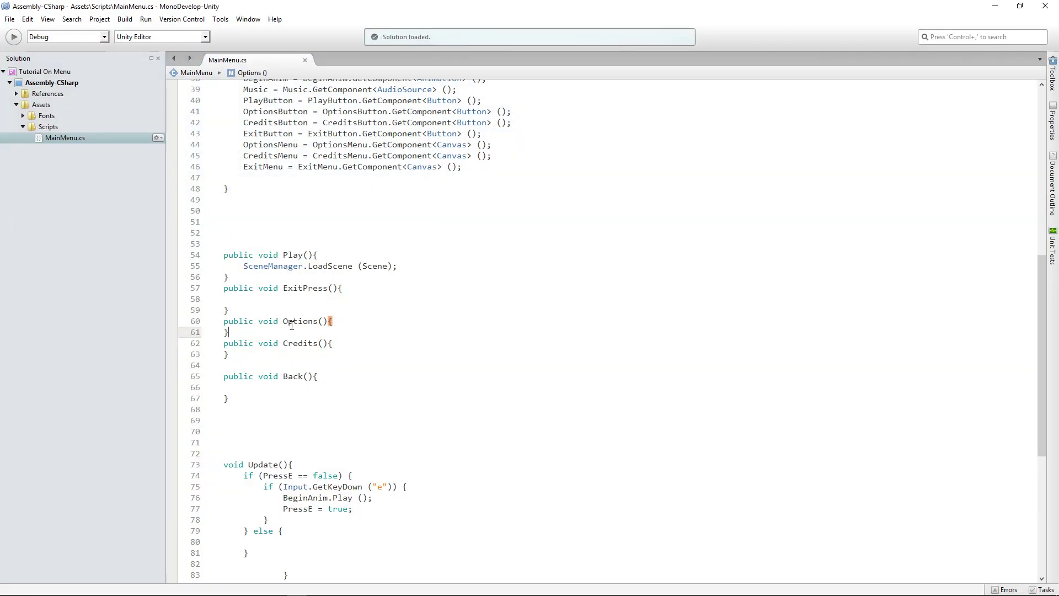
pyautogui.click(342, 321)
pyautogui.press('Return')
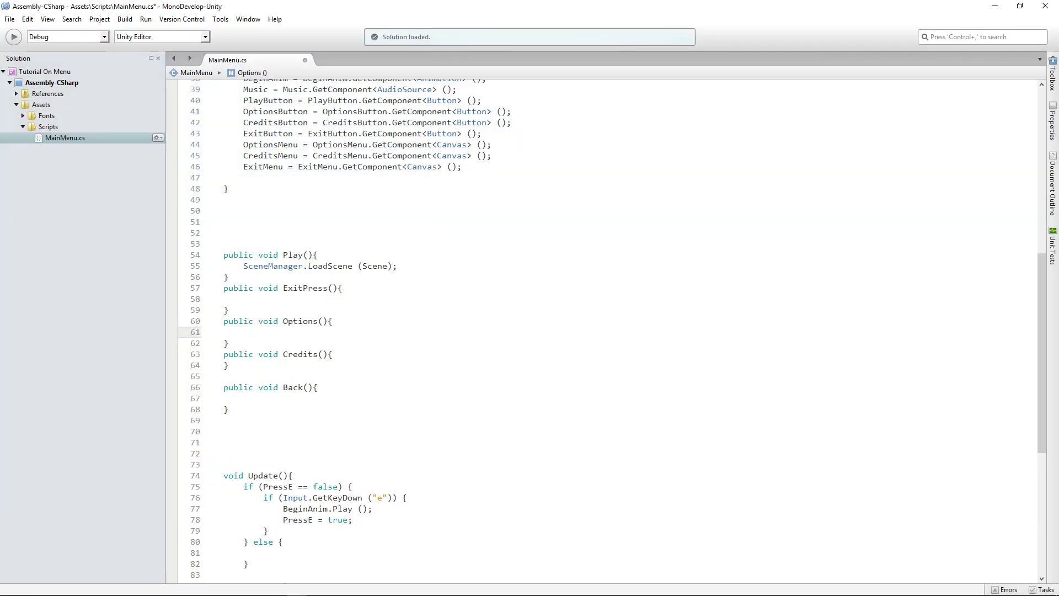
pyautogui.write('Option')
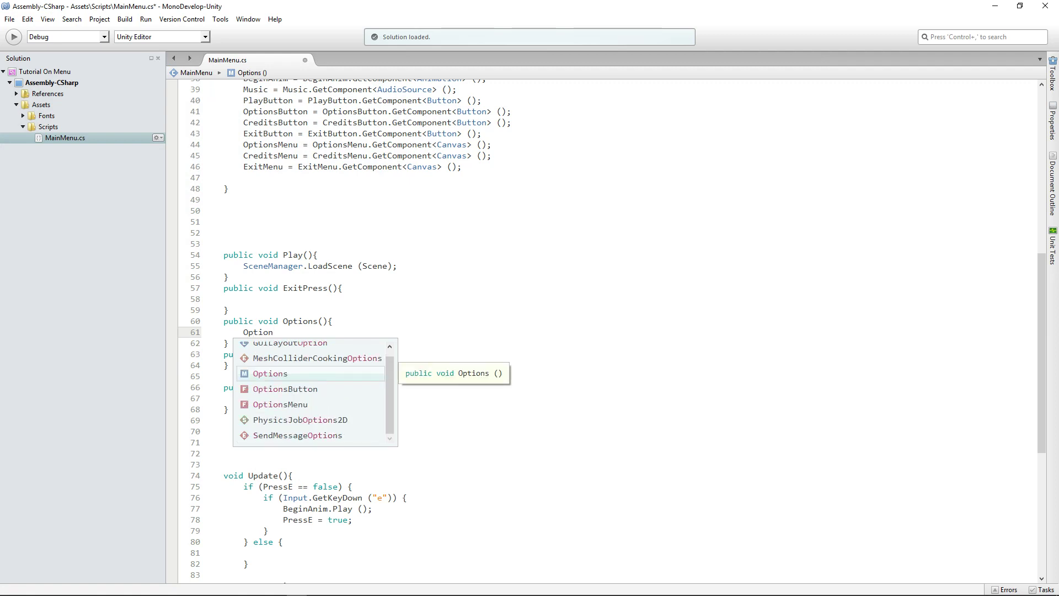
pyautogui.press('Down')
pyautogui.press('Down')
pyautogui.press('Return')
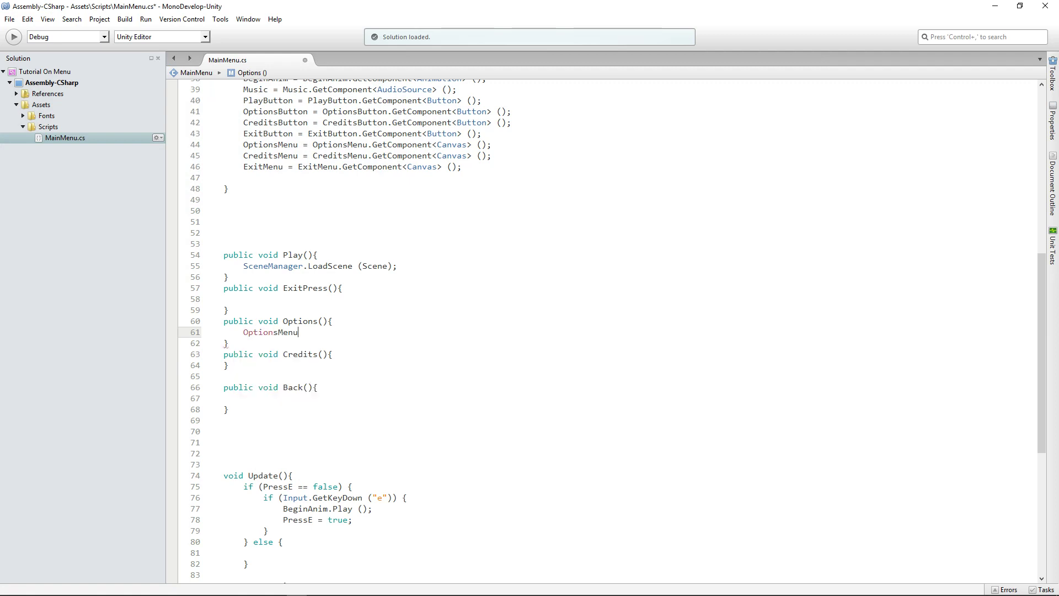
# Complete the Options() statement as OptionsMenu.enabled = true;, save the script and return to the Unity editor.
pyautogui.write('.s')
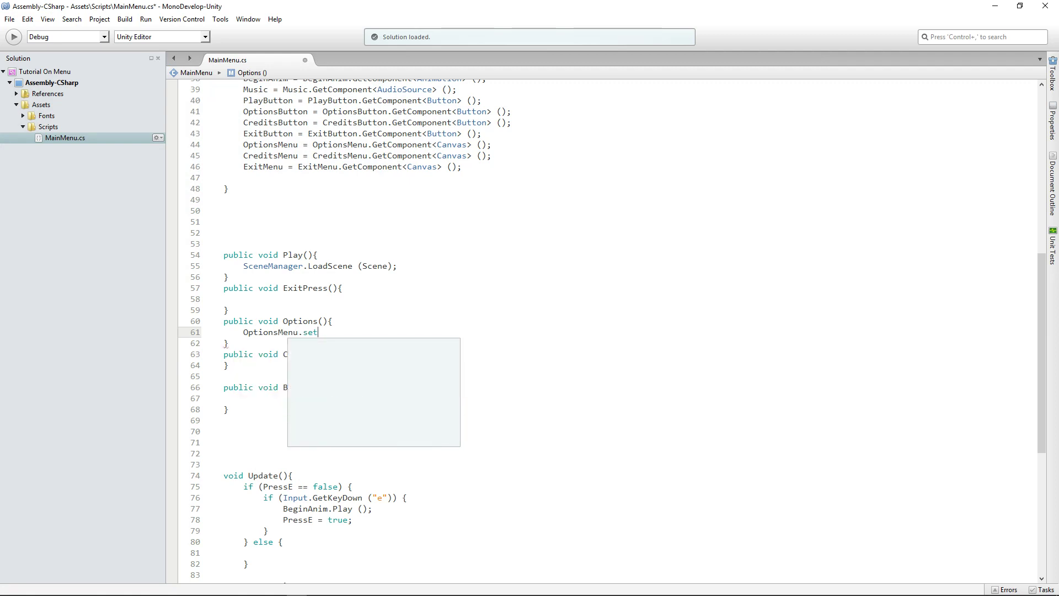
pyautogui.press('BackSpace')
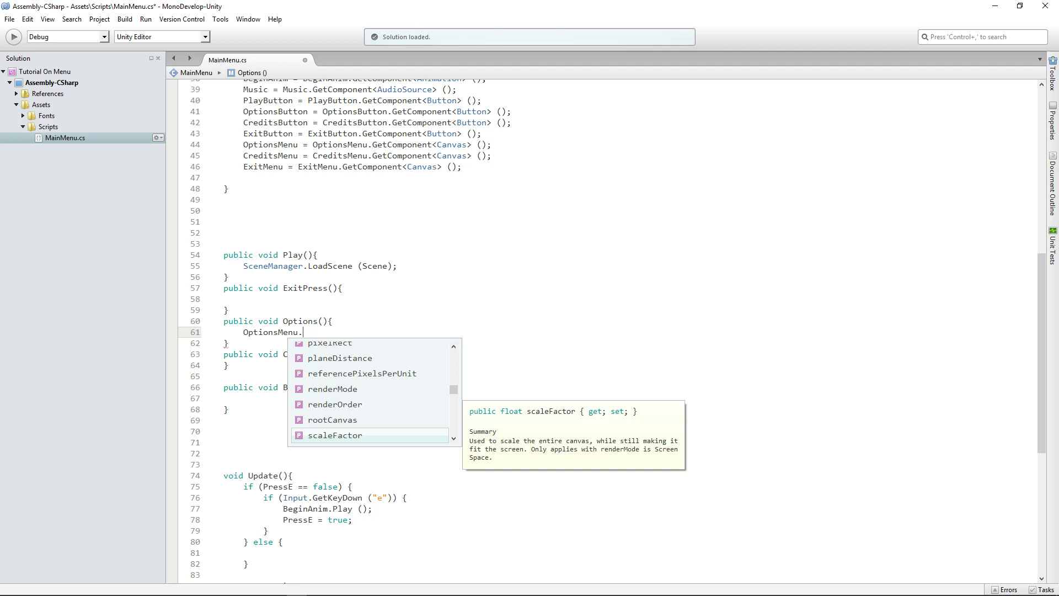
pyautogui.write('S')
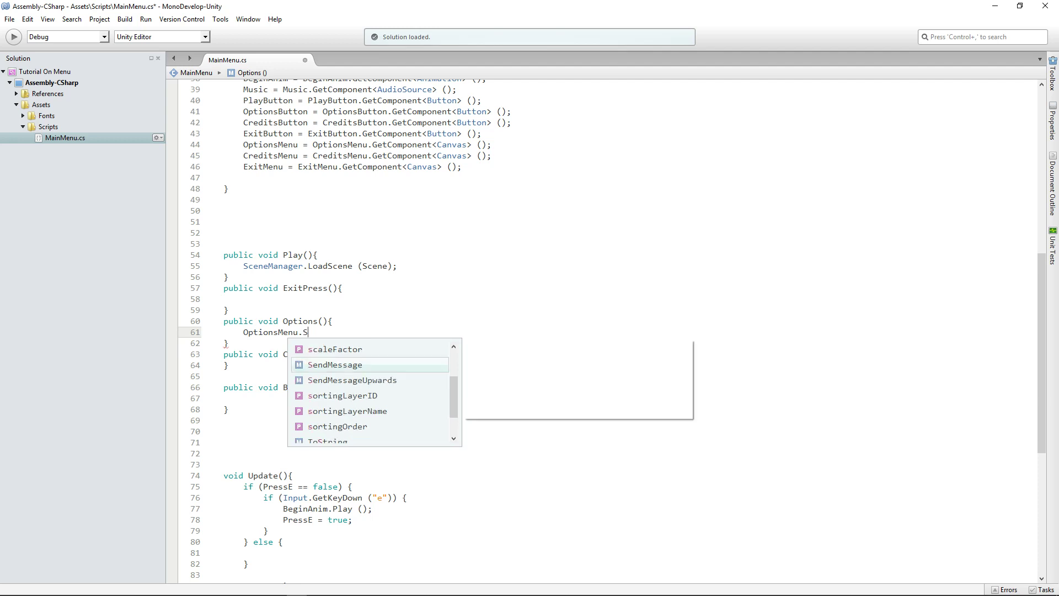
pyautogui.write('e')
pyautogui.press('BackSpace')
pyautogui.press('BackSpace')
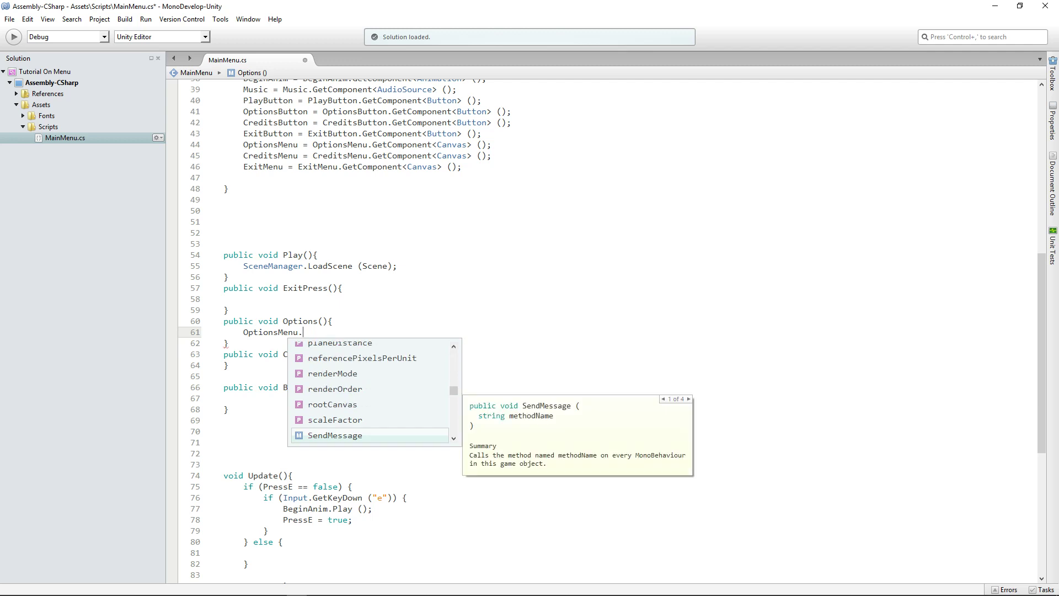
pyautogui.write('enabled')
pyautogui.press('Return')
pyautogui.write('= ')
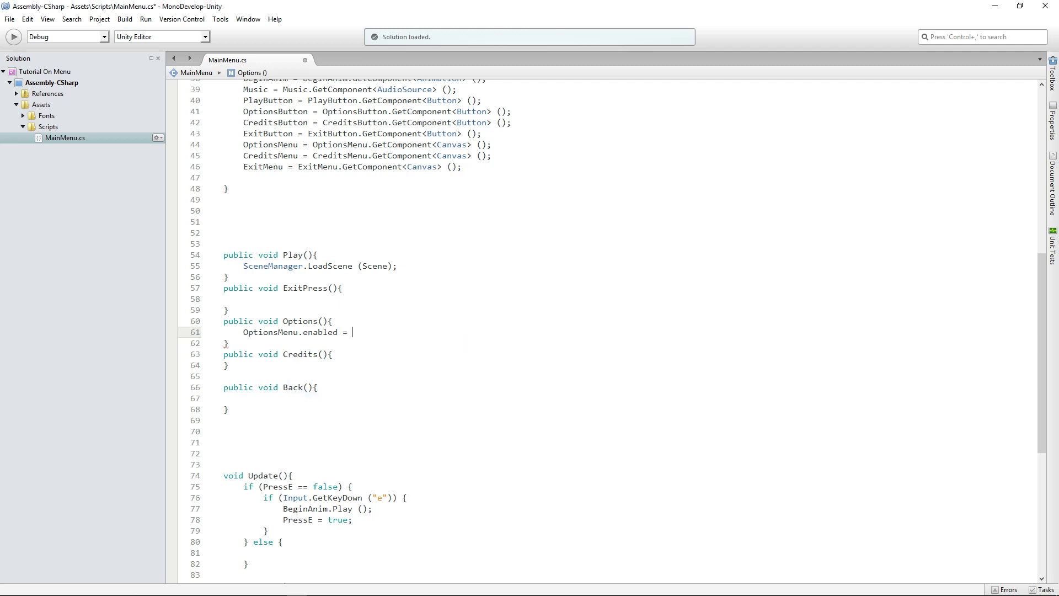
pyautogui.write('true')
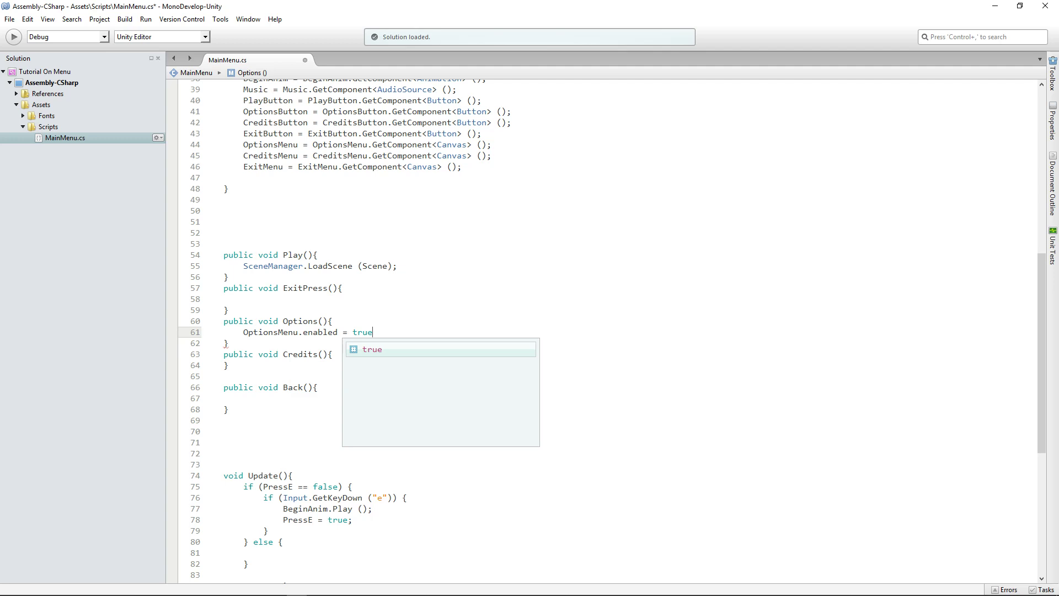
pyautogui.write(';')
pyautogui.click(309, 267)
pyautogui.click(315, 321)
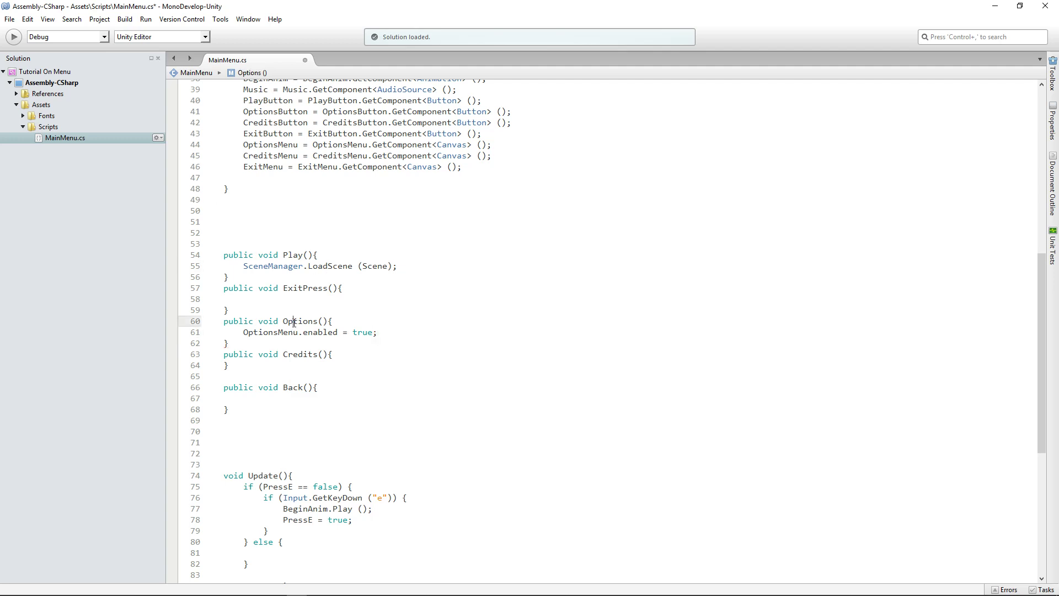
pyautogui.hotkey('ctrl', 's')
pyautogui.click(995, 5)
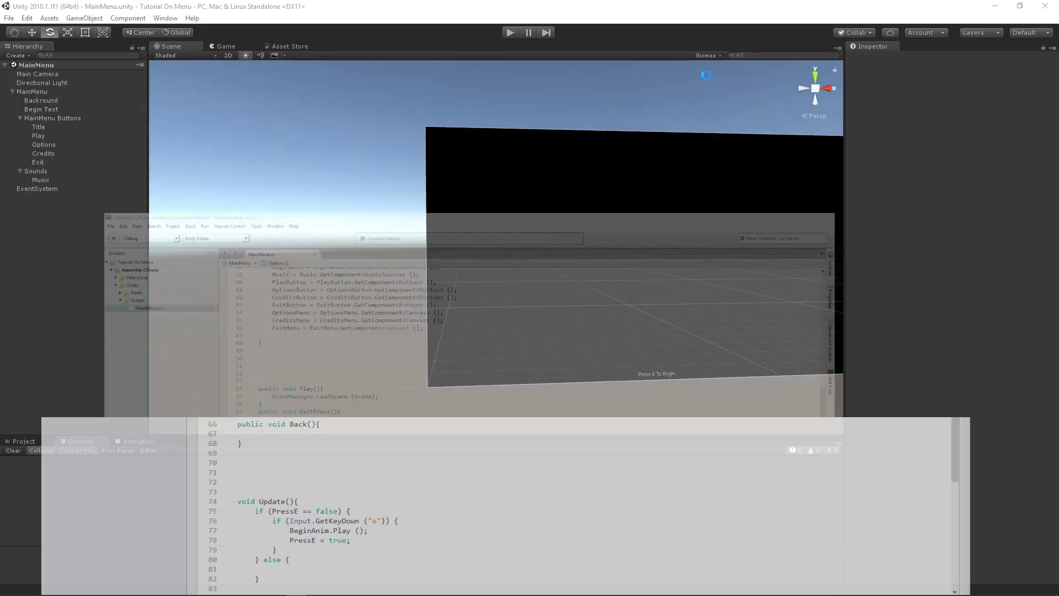
# Collapse MainMenu Buttons, then create a UI Canvas under the MainMenu object and name it OptionsMenu.
pyautogui.click(29, 119)
pyautogui.click(19, 118)
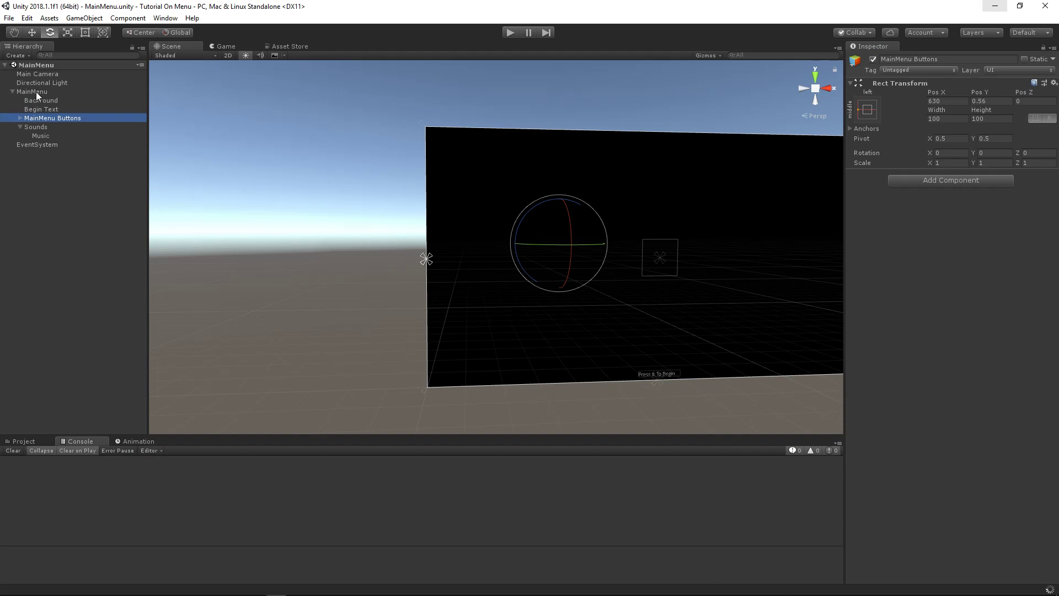
pyautogui.doubleClick(35, 92)
pyautogui.rightClick(35, 91)
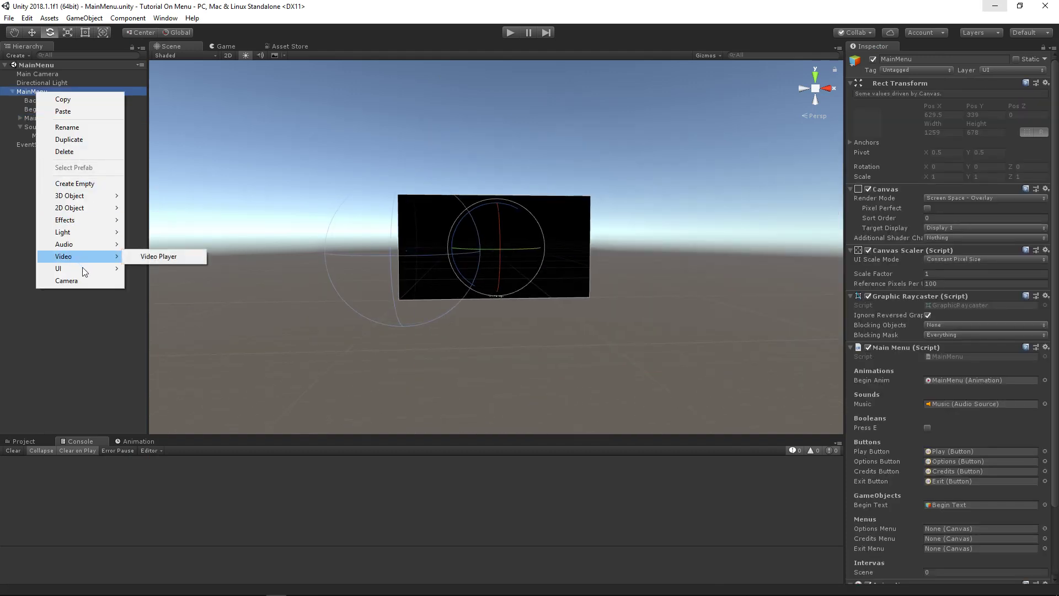
pyautogui.moveTo(61, 268)
pyautogui.click(160, 378)
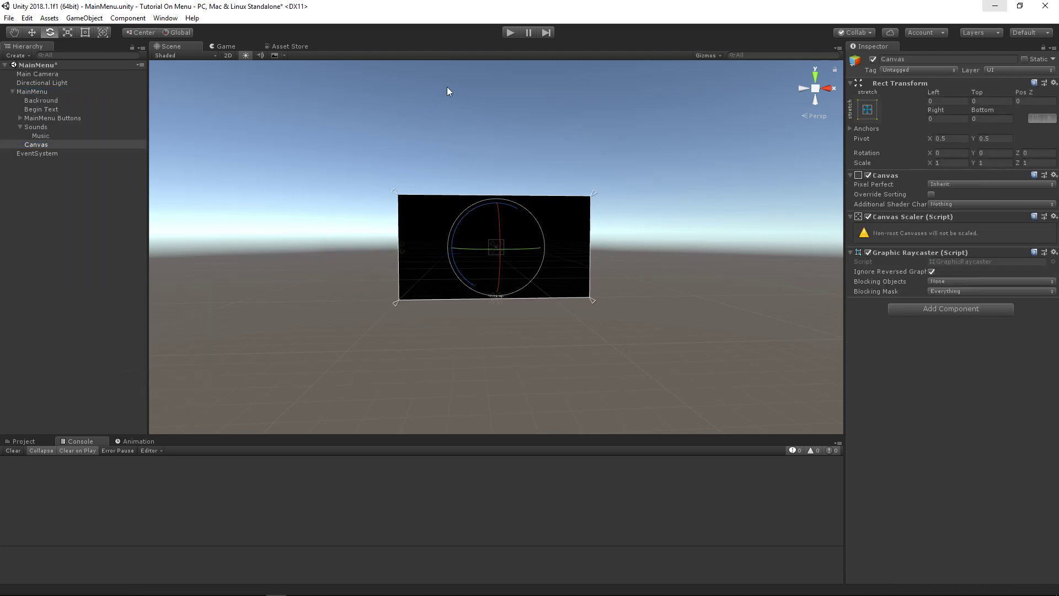
pyautogui.click(45, 143)
pyautogui.write('Op')
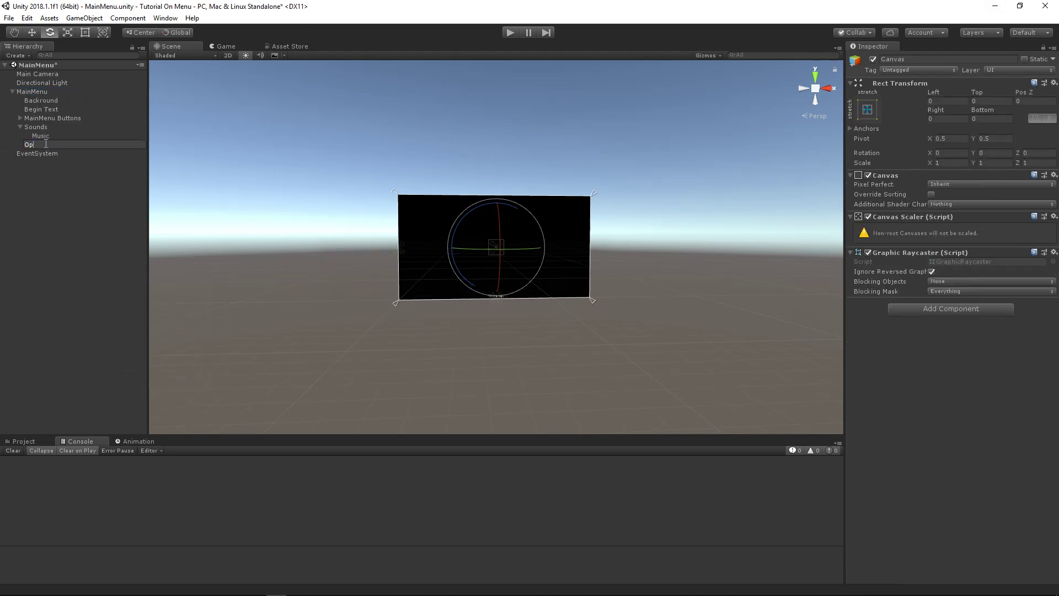
pyautogui.write('tionsMenus')
pyautogui.click(65, 174)
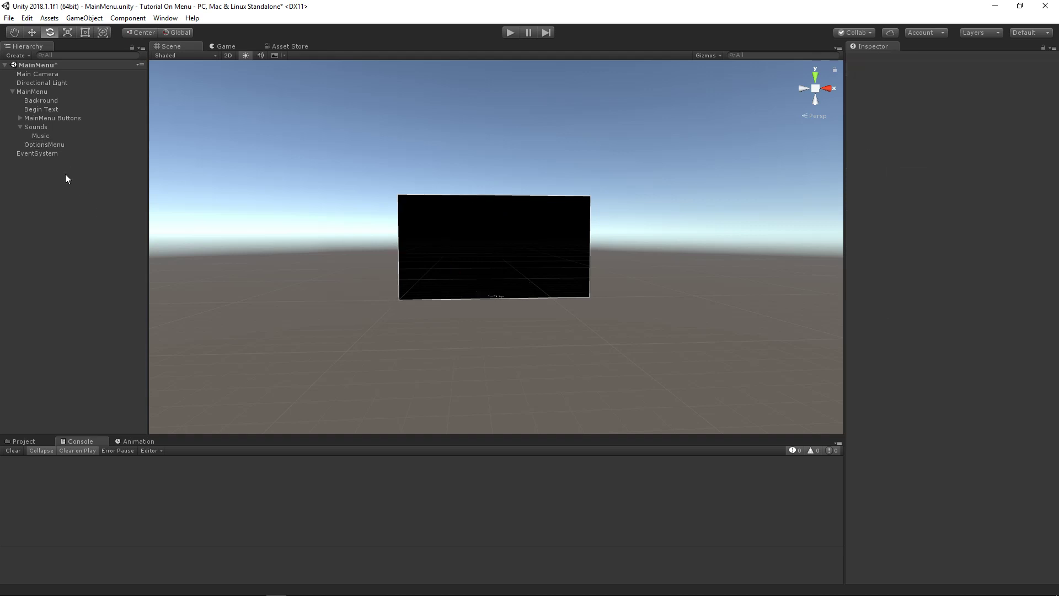
# Add a UI Panel as a child of the OptionsMenu canvas.
pyautogui.click(35, 145)
pyautogui.rightClick(35, 144)
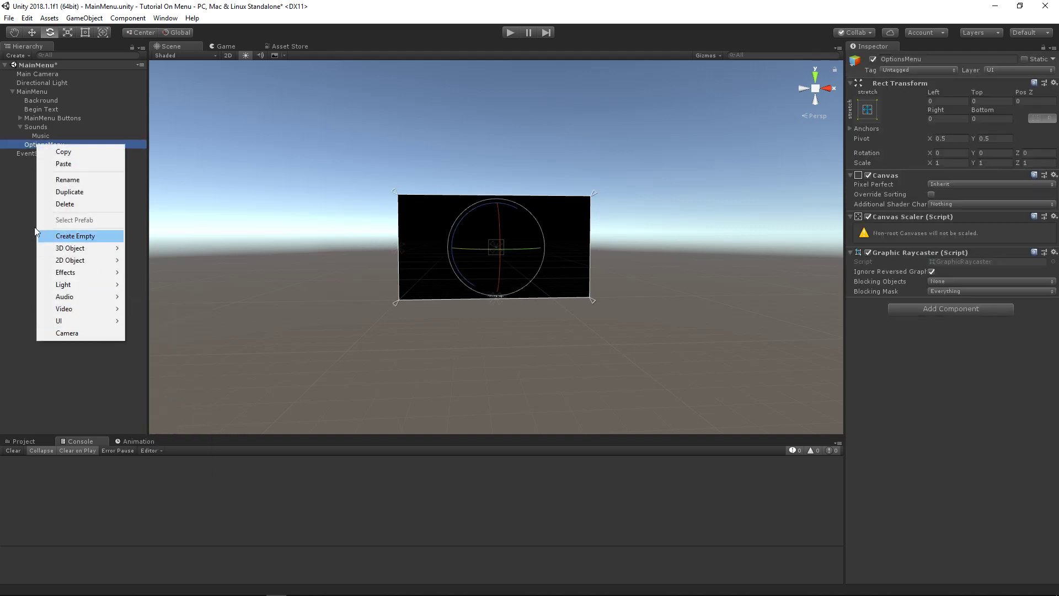
pyautogui.click(22, 182)
pyautogui.click(32, 144)
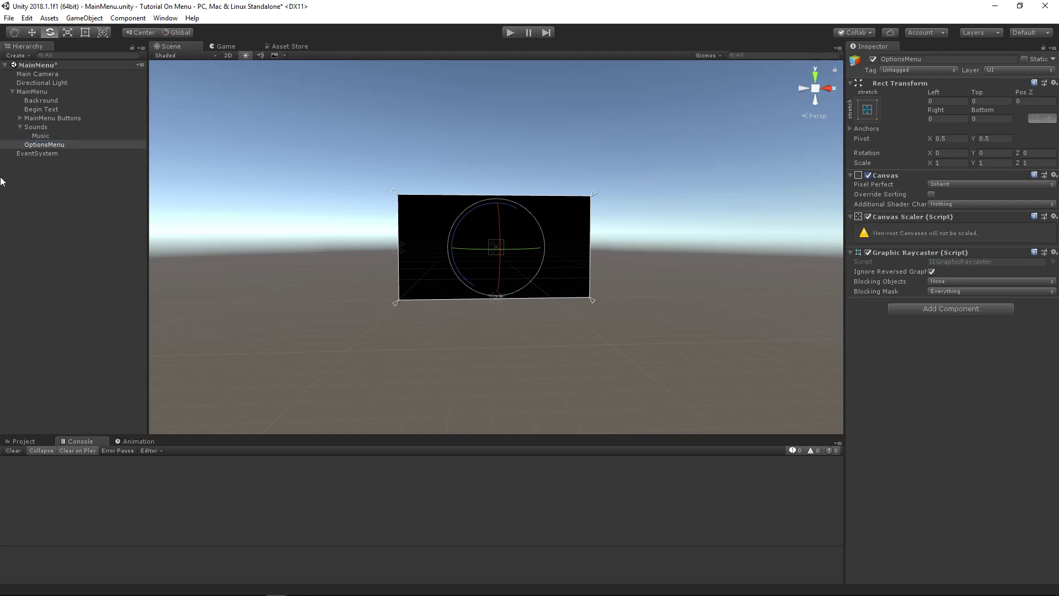
pyautogui.click(33, 154)
pyautogui.click(35, 144)
pyautogui.moveTo(110, 320)
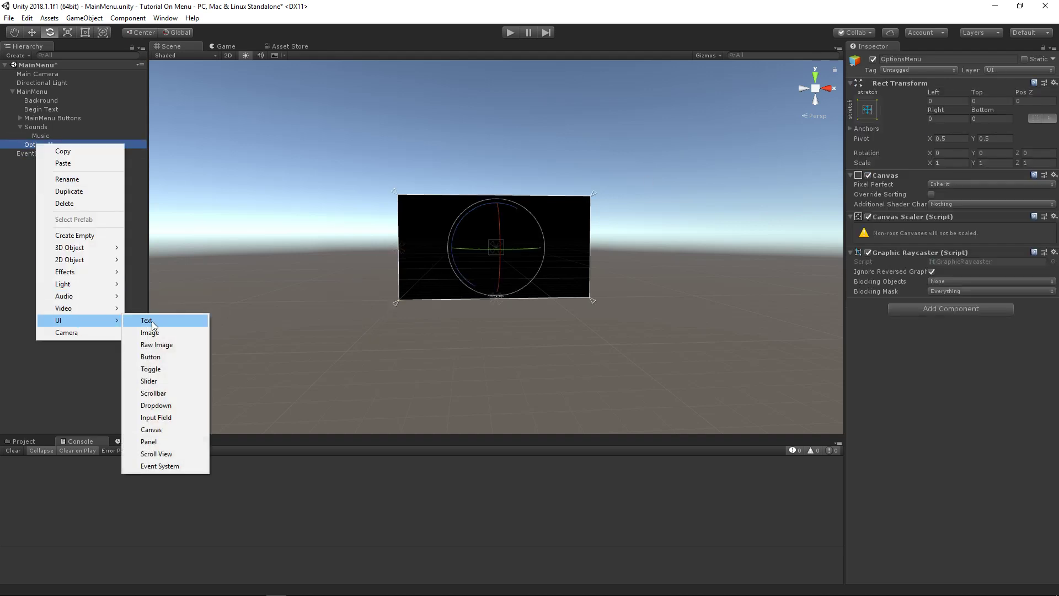
pyautogui.click(174, 440)
pyautogui.click(549, 276)
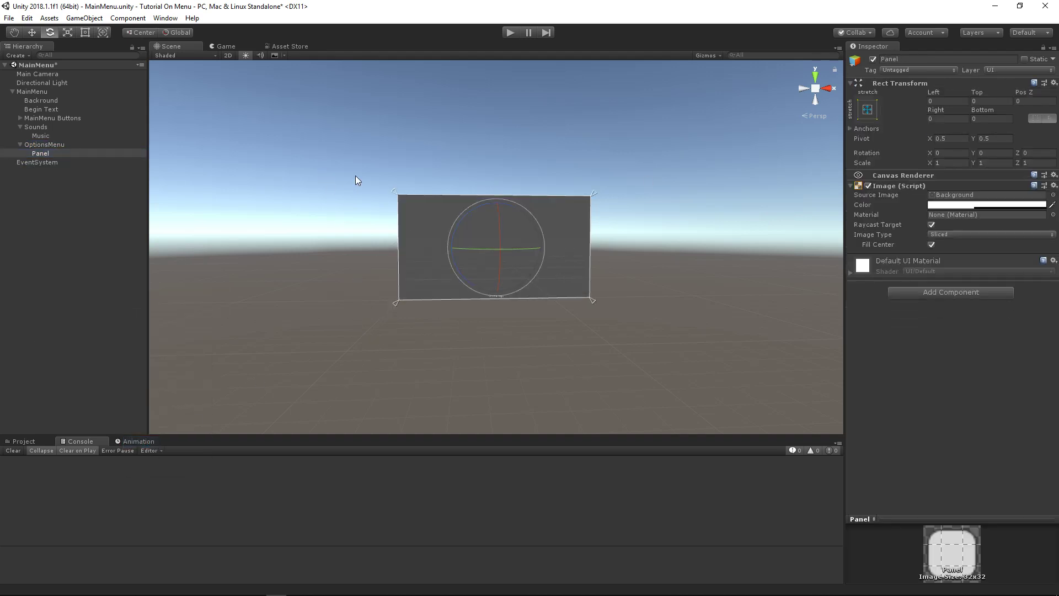
# Pull the panel's left edge inward to a Left offset of about 258.6 and rename the panel Backround.
pyautogui.press('t')
pyautogui.moveTo(396, 194); pyautogui.dragTo(435, 195)
pyautogui.keyDown('alt'); pyautogui.moveTo(607, 213); pyautogui.dragTo(604, 213); pyautogui.keyUp('alt')
pyautogui.scroll(10, 604, 213)
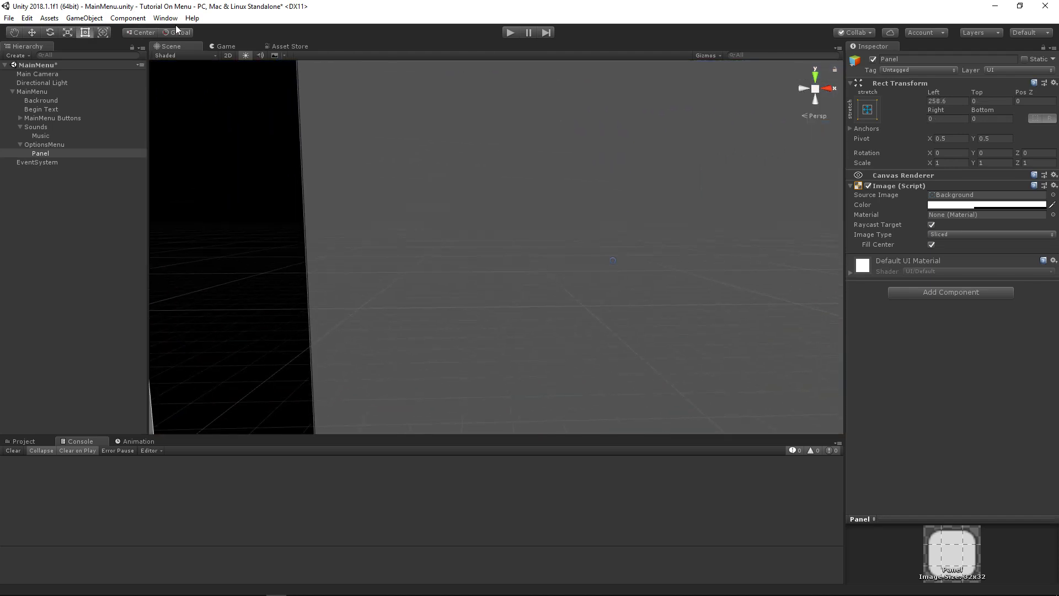
pyautogui.press('f')
pyautogui.click(51, 152)
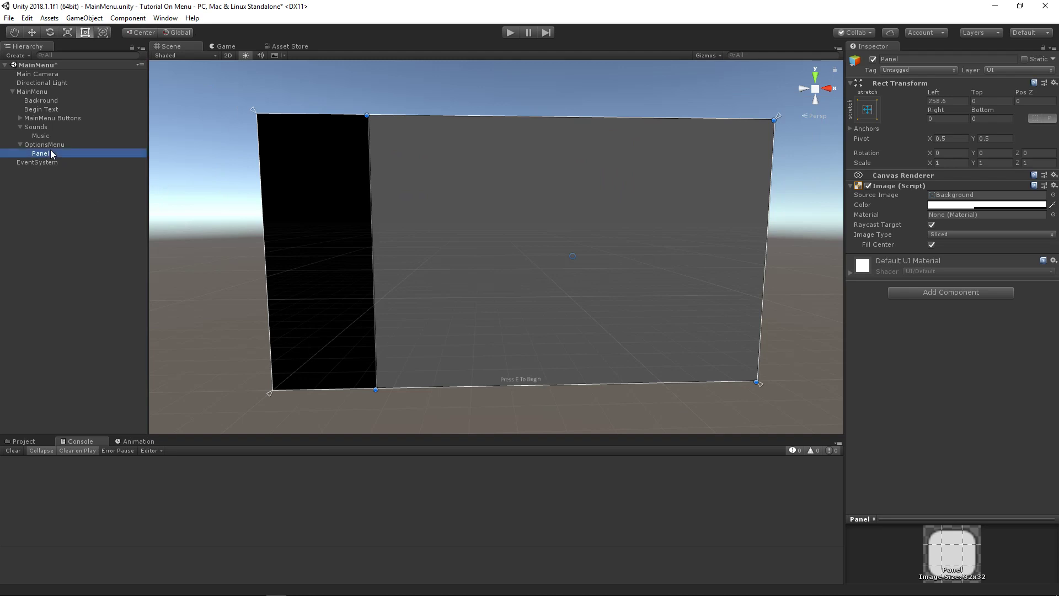
pyautogui.write('Backround')
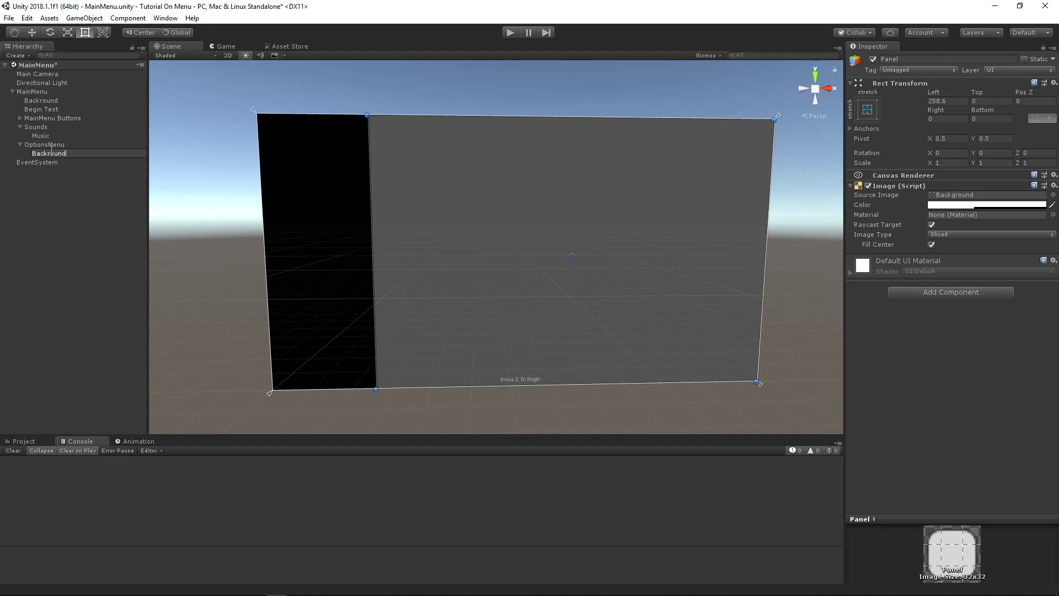
pyautogui.press('Return')
# Add a UI Text object under OptionsMenu and set its text to Options.
pyautogui.rightClick(49, 145)
pyautogui.moveTo(114, 323)
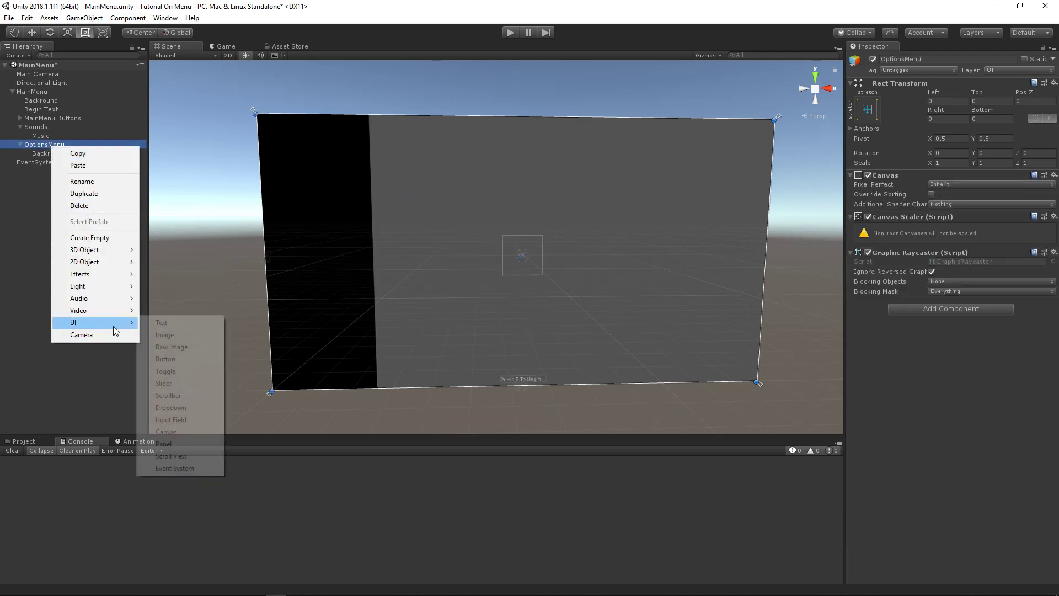
pyautogui.click(165, 320)
pyautogui.click(918, 208)
pyautogui.hotkey('ctrl', 'a')
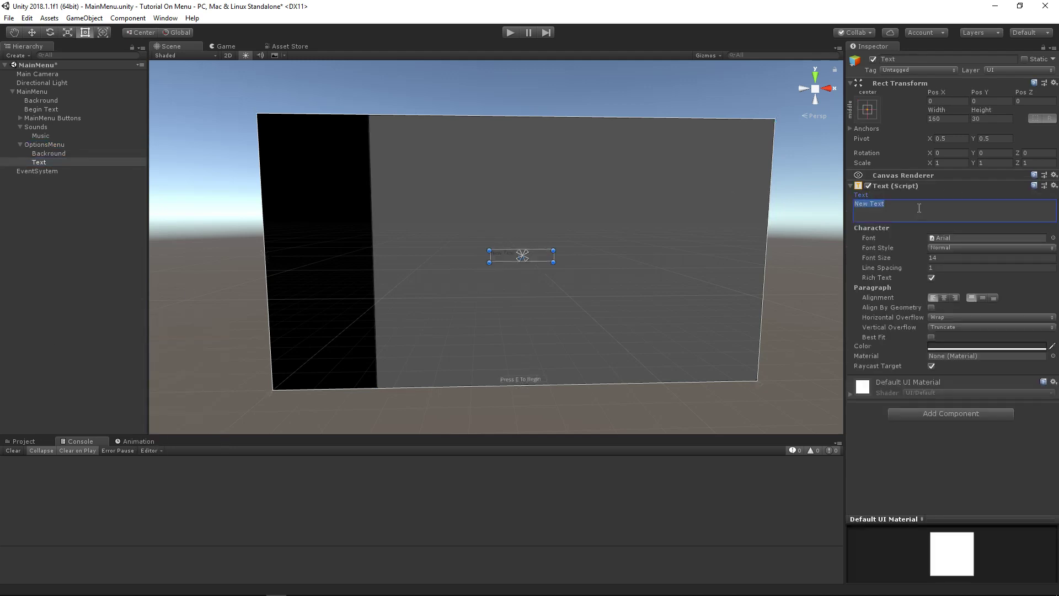
pyautogui.write('Options')
# Set the Options text's font size to 15 and fit its box, about 62 by 25, into the panel's upper-left corner.
pyautogui.hotkey('ctrl', 'a')
pyautogui.moveTo(876, 257); pyautogui.dragTo(913, 260)
pyautogui.moveTo(552, 261); pyautogui.dragTo(399, 138)
# Set both the horizontal and vertical overflow of the Options text to Overflow.
pyautogui.click(948, 347)
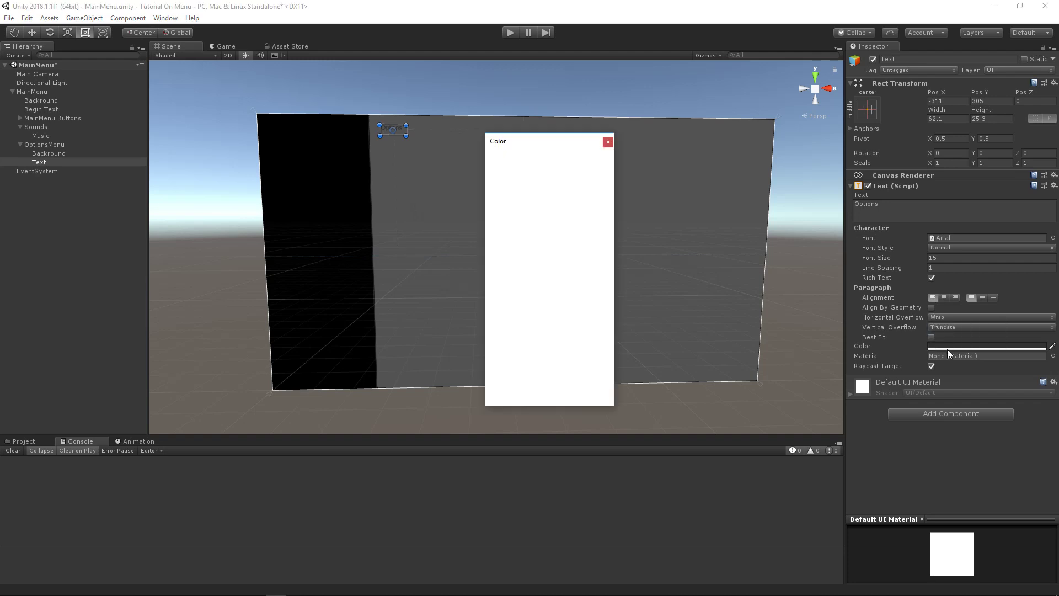
pyautogui.click(942, 317)
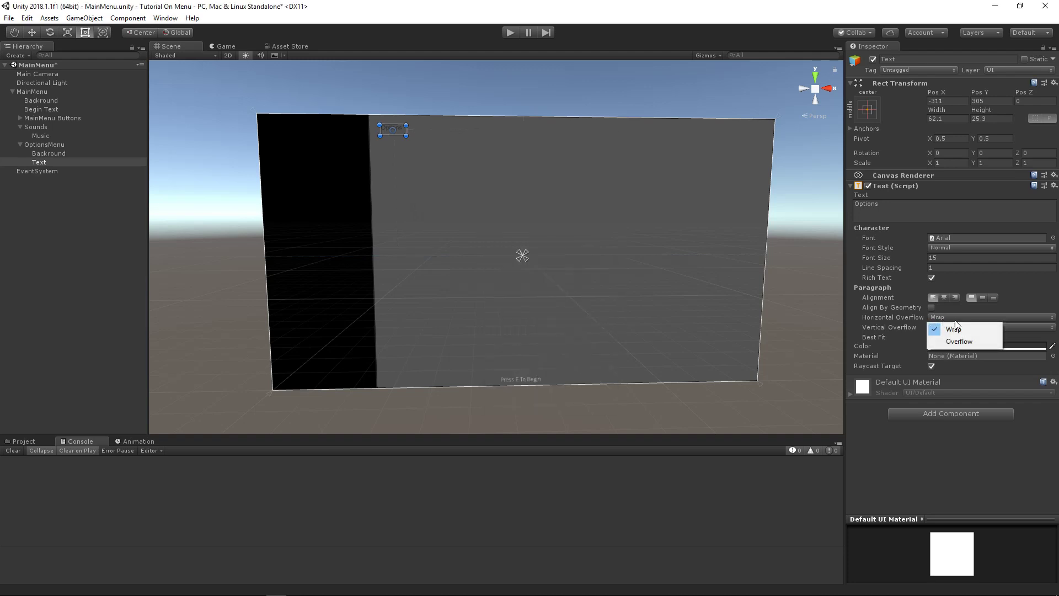
pyautogui.click(958, 342)
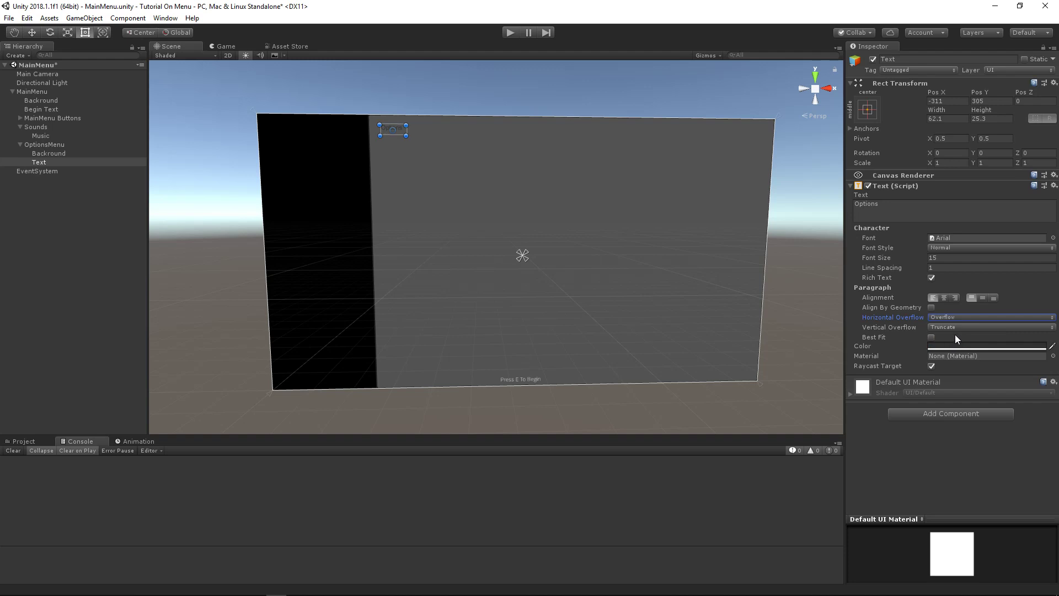
pyautogui.click(940, 329)
pyautogui.click(954, 351)
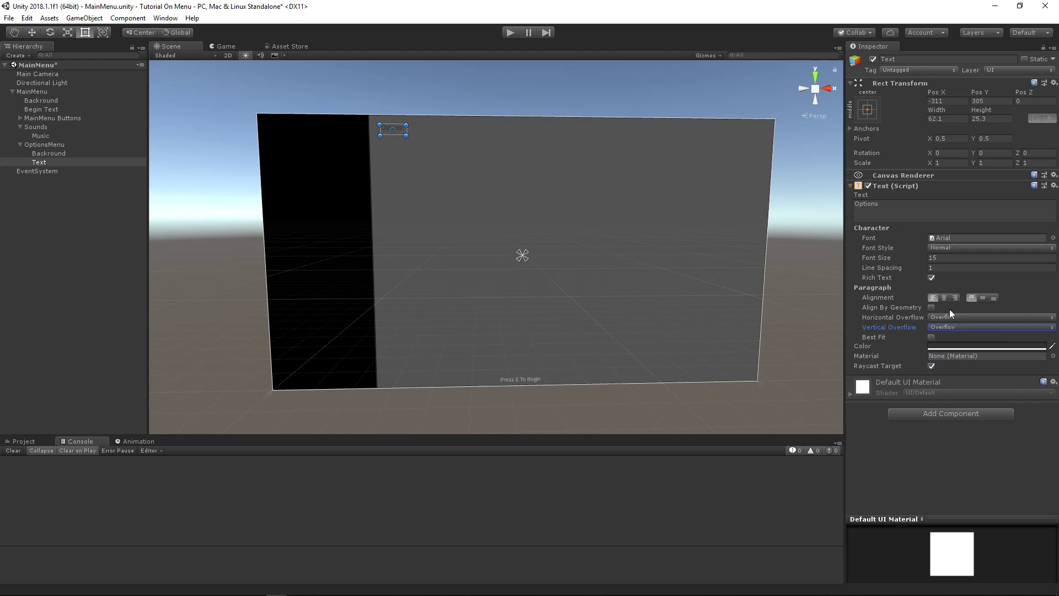
# Change the Options text's font to OpenSansBold.
pyautogui.click(1053, 237)
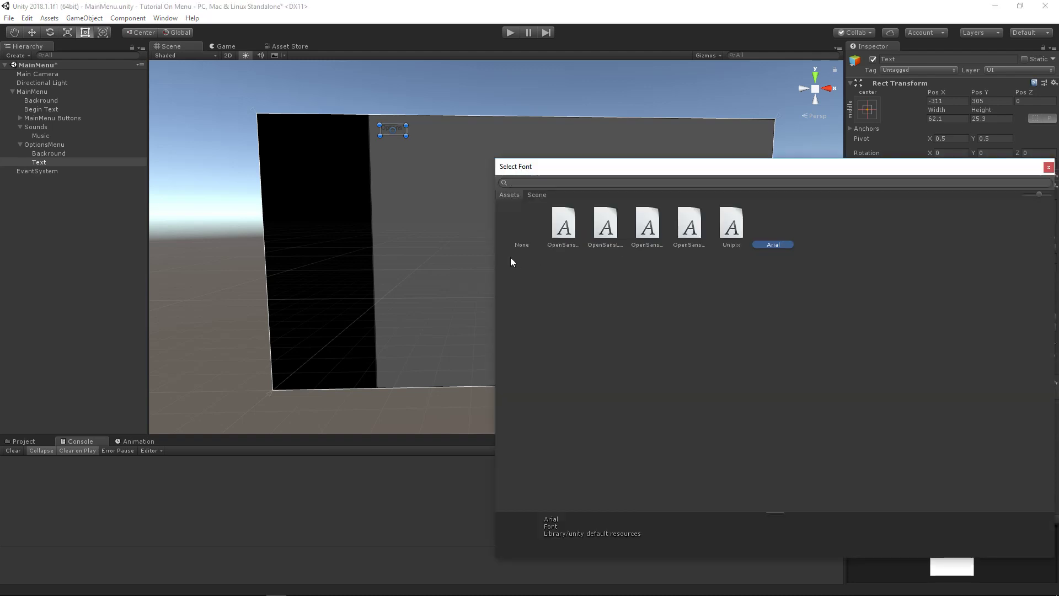
pyautogui.click(572, 233)
pyautogui.click(601, 231)
pyautogui.click(574, 233)
pyautogui.doubleClick(574, 233)
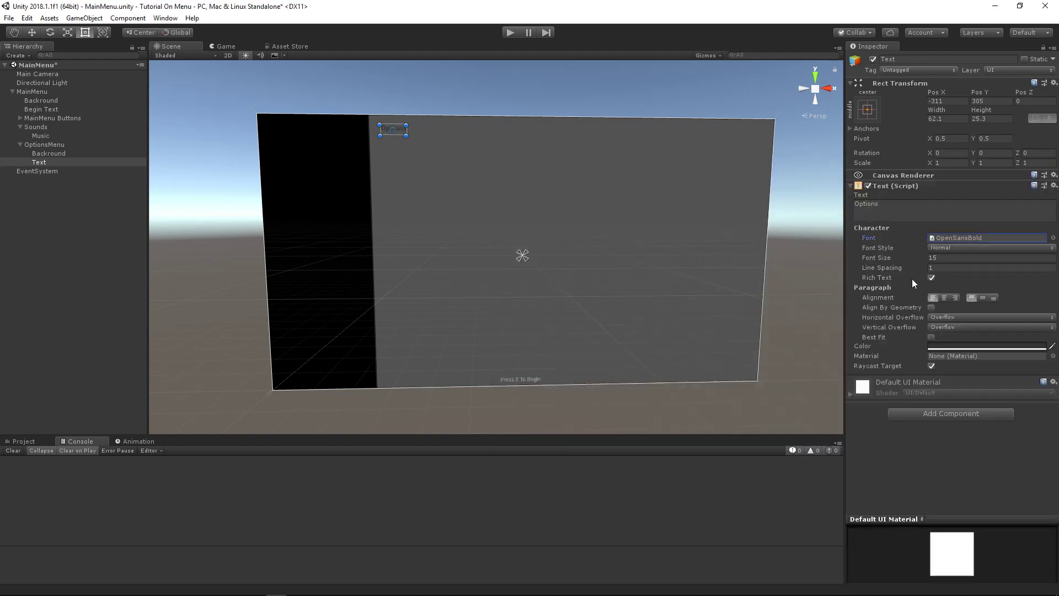
# Change the Options text's color to white and increase its font size to 25.
pyautogui.click(935, 347)
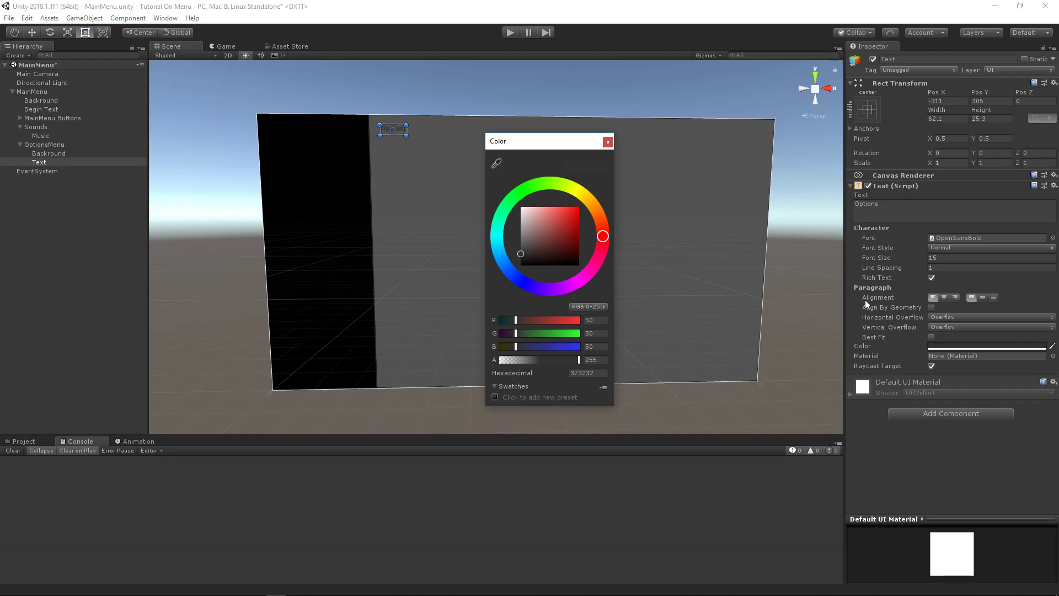
pyautogui.moveTo(546, 226); pyautogui.dragTo(330, 85)
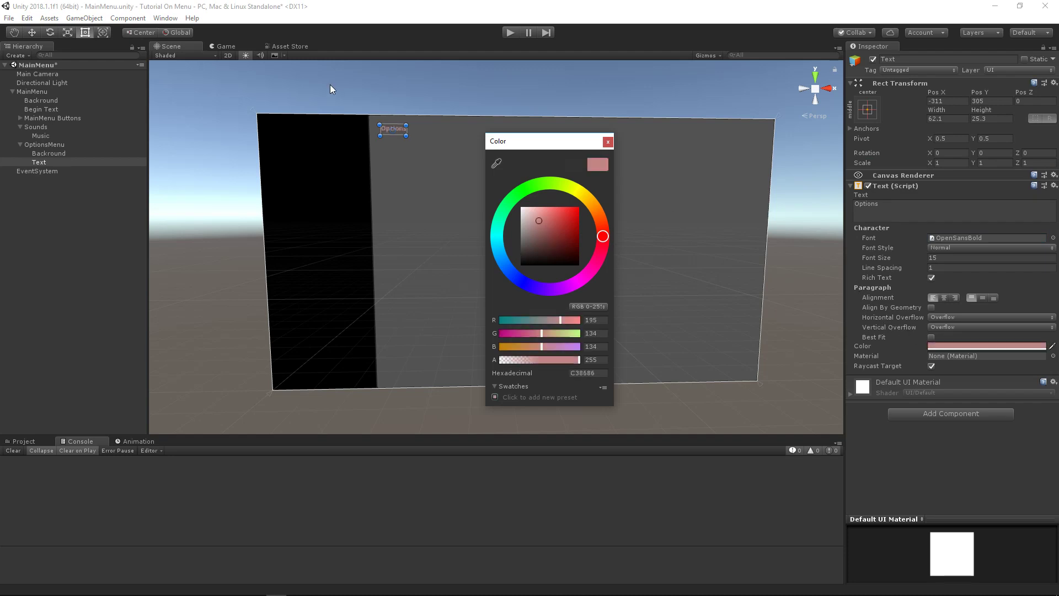
pyautogui.click(890, 260)
pyautogui.moveTo(889, 259); pyautogui.dragTo(899, 260)
# Check the options menu in the Game view by switching OptionsMenu's Canvas component off and back on.
pyautogui.click(223, 47)
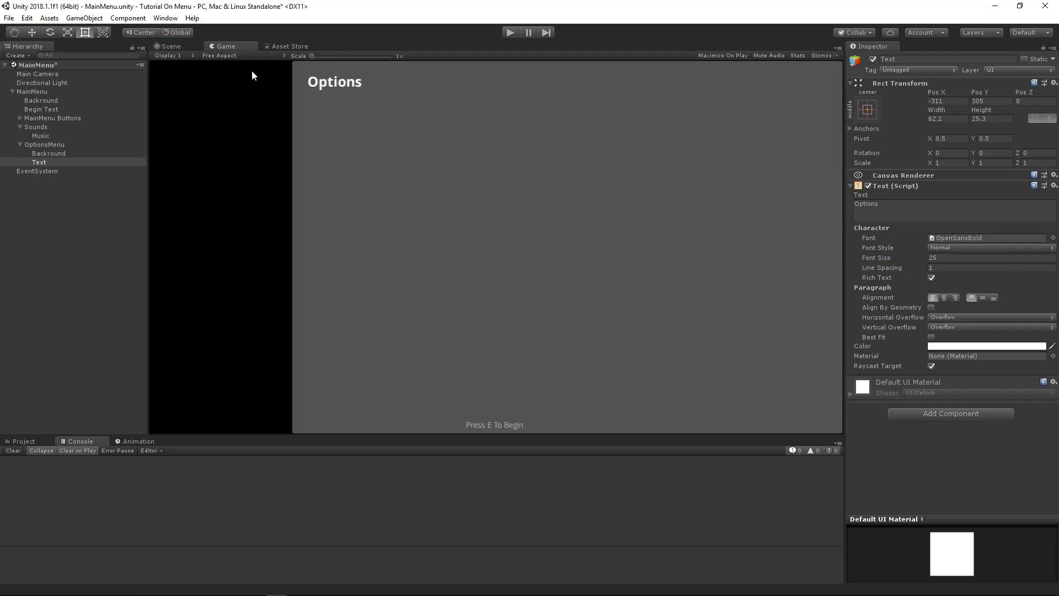
pyautogui.click(33, 145)
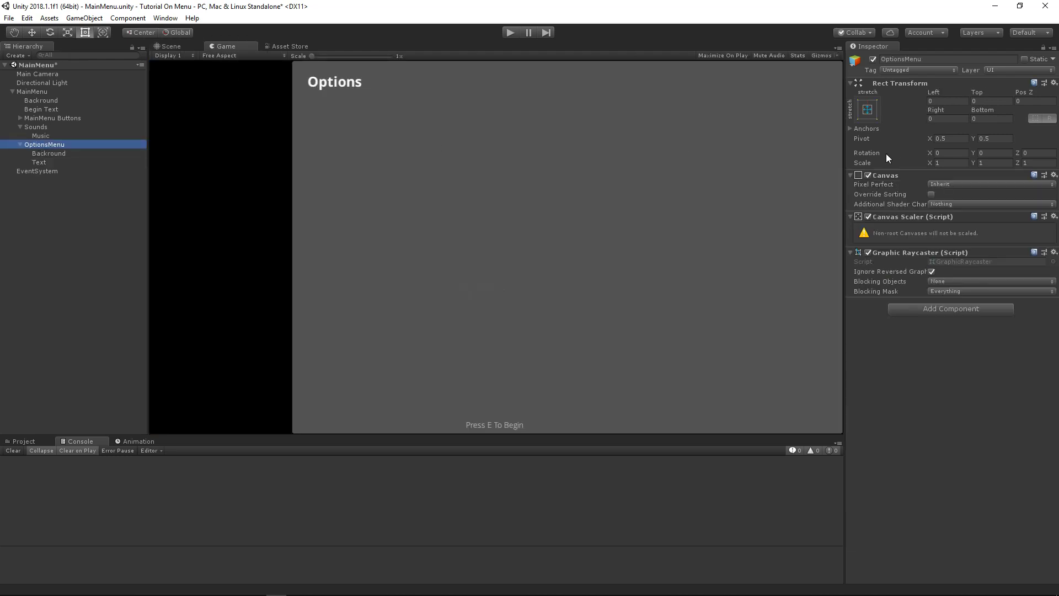
pyautogui.click(868, 175)
pyautogui.click(868, 174)
pyautogui.click(868, 174)
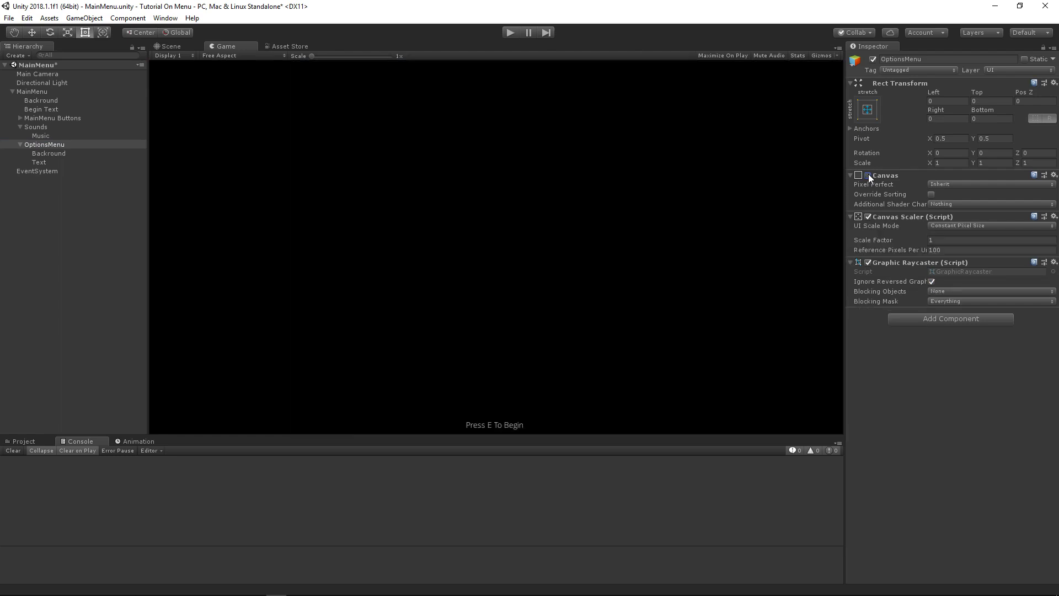
pyautogui.click(869, 175)
pyautogui.click(868, 175)
pyautogui.click(869, 175)
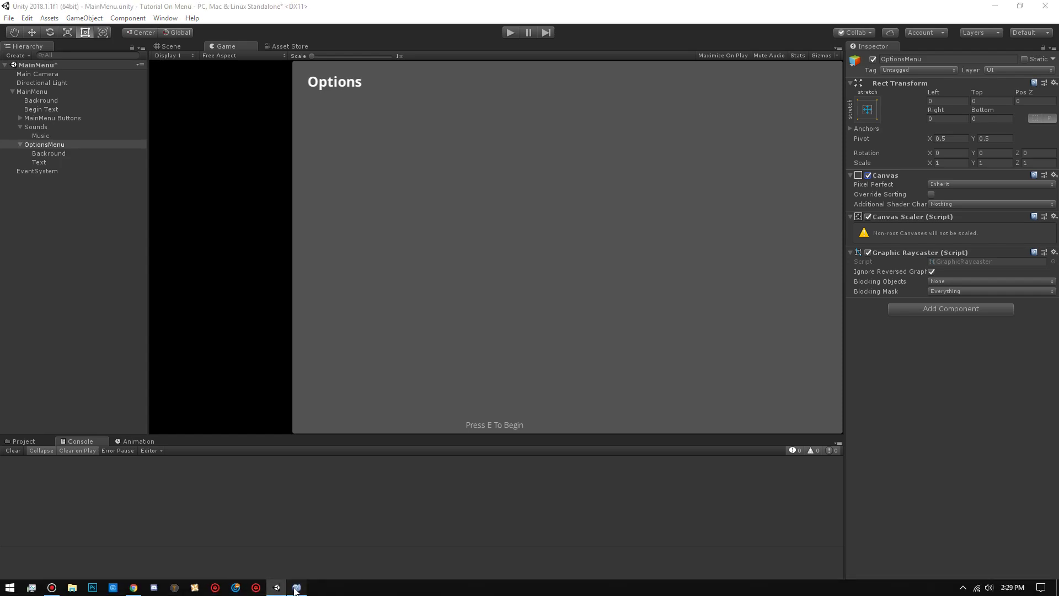
# Switch to MonoDevelop and change OptionsMenu's GetComponent type to GameObject in the Start method of MainMenu.cs.
pyautogui.click(296, 587)
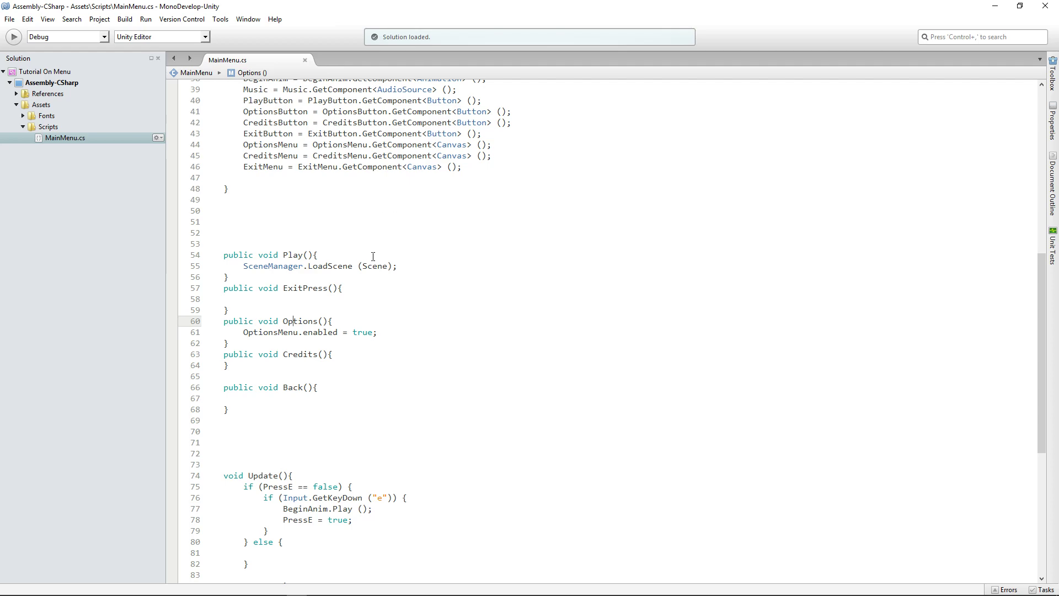
pyautogui.scroll(6, 440, 226)
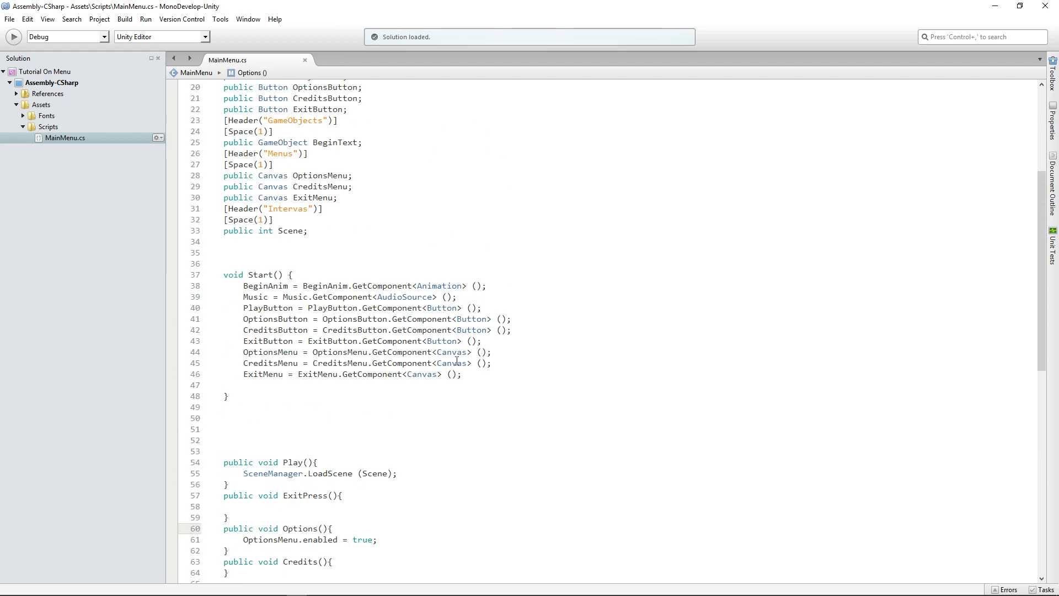
pyautogui.doubleClick(451, 352)
pyautogui.write('Ga')
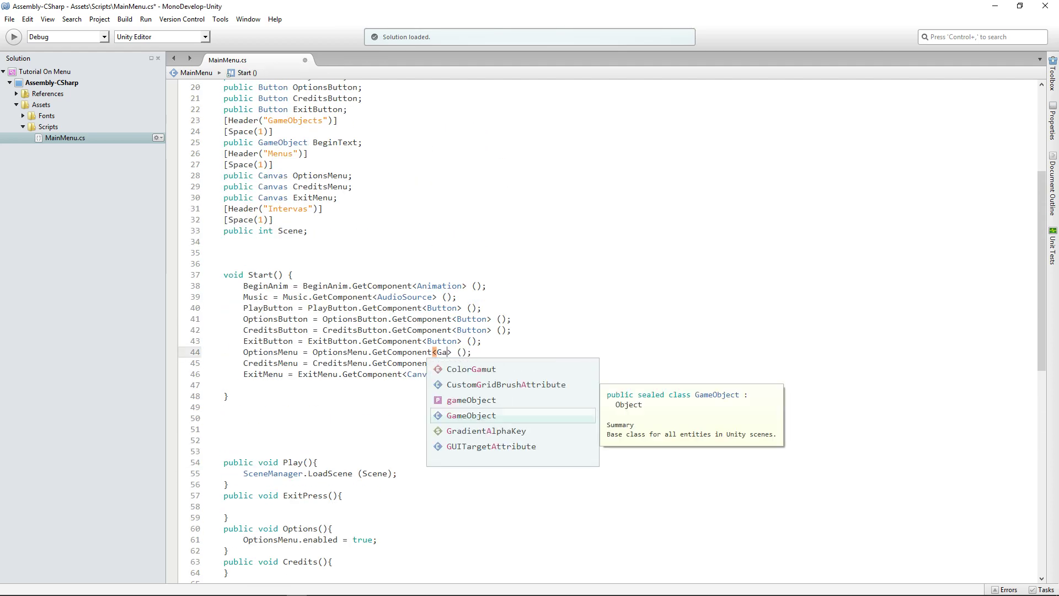
pyautogui.write('me')
pyautogui.press('Return')
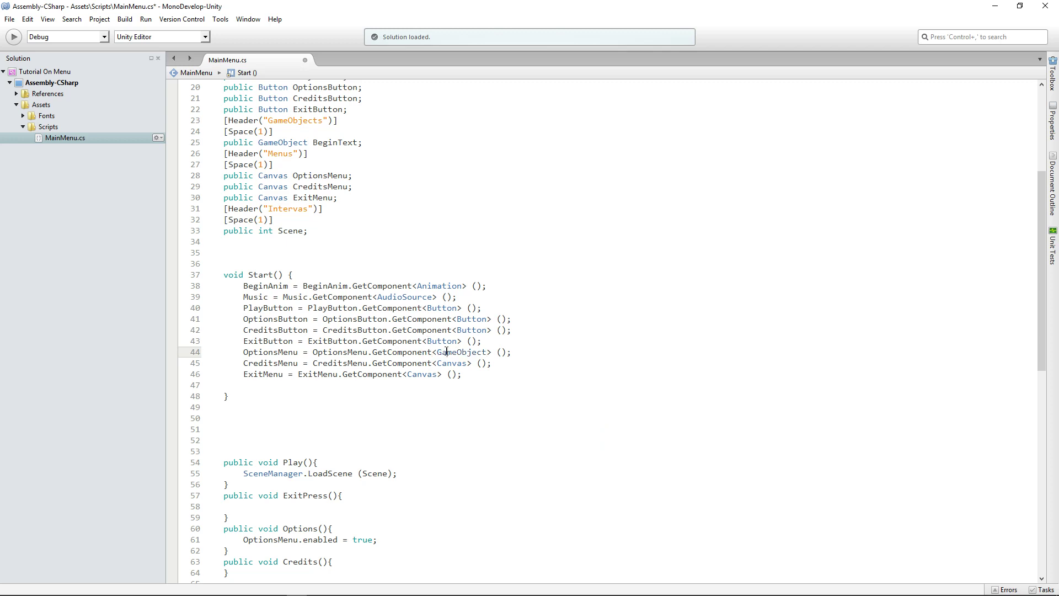
# Change the GetComponent type of CreditsMenu and ExitMenu to GameObject as well, and save the script.
pyautogui.doubleClick(446, 352)
pyautogui.hotkey('ctrl', 'c')
pyautogui.doubleClick(452, 363)
pyautogui.hotkey('ctrl', 'v')
pyautogui.doubleClick(422, 374)
pyautogui.hotkey('ctrl', 'v')
pyautogui.click(397, 431)
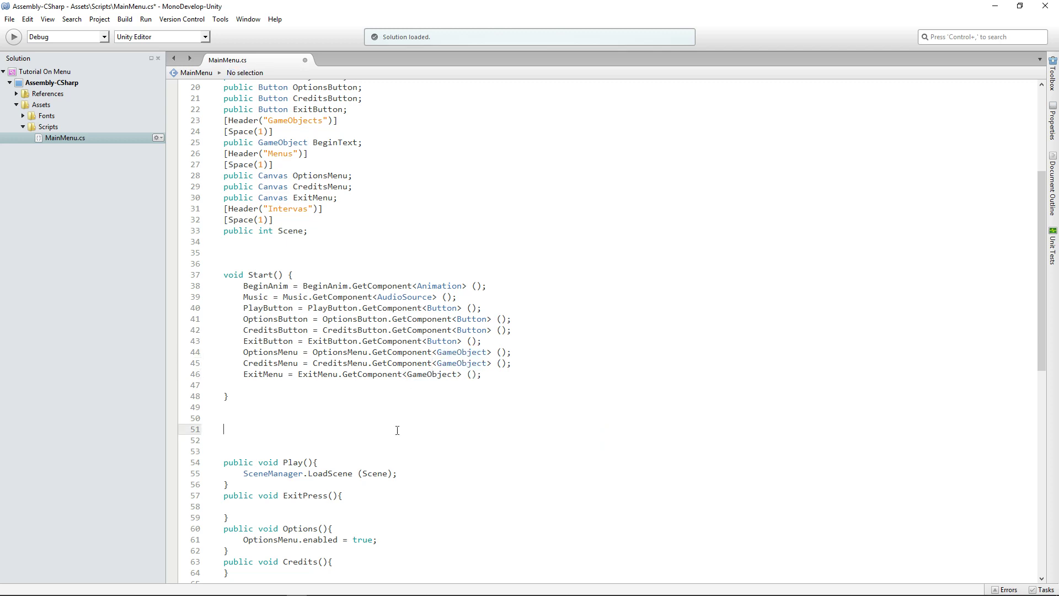
pyautogui.hotkey('ctrl', 's')
# Try to replace the statement in the Options() method with an OptionsMenu.SetActive call.
pyautogui.scroll(-2, 393, 469)
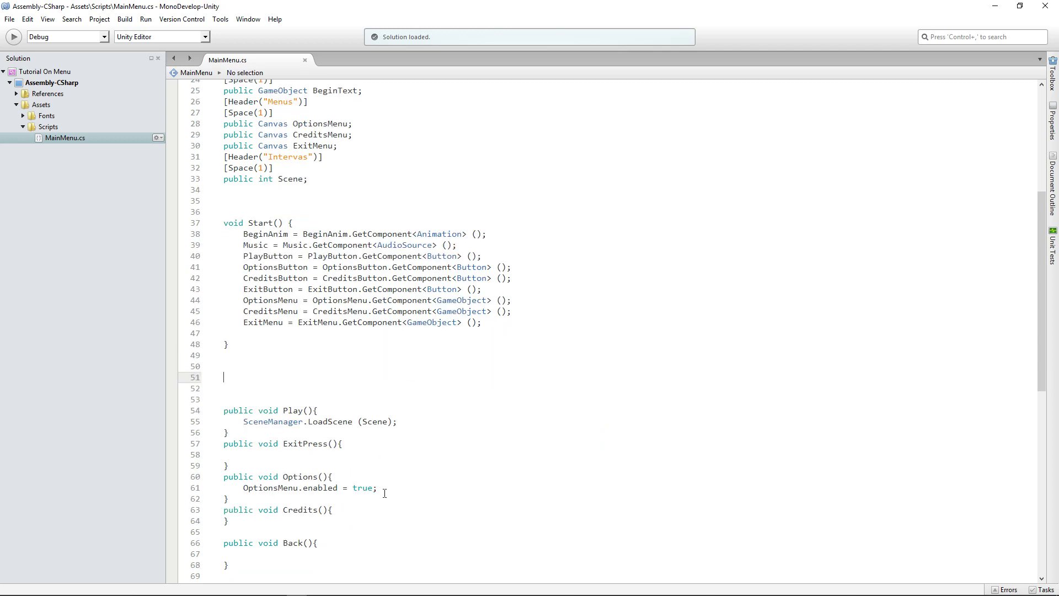
pyautogui.moveTo(378, 487); pyautogui.dragTo(243, 489)
pyautogui.write('opti')
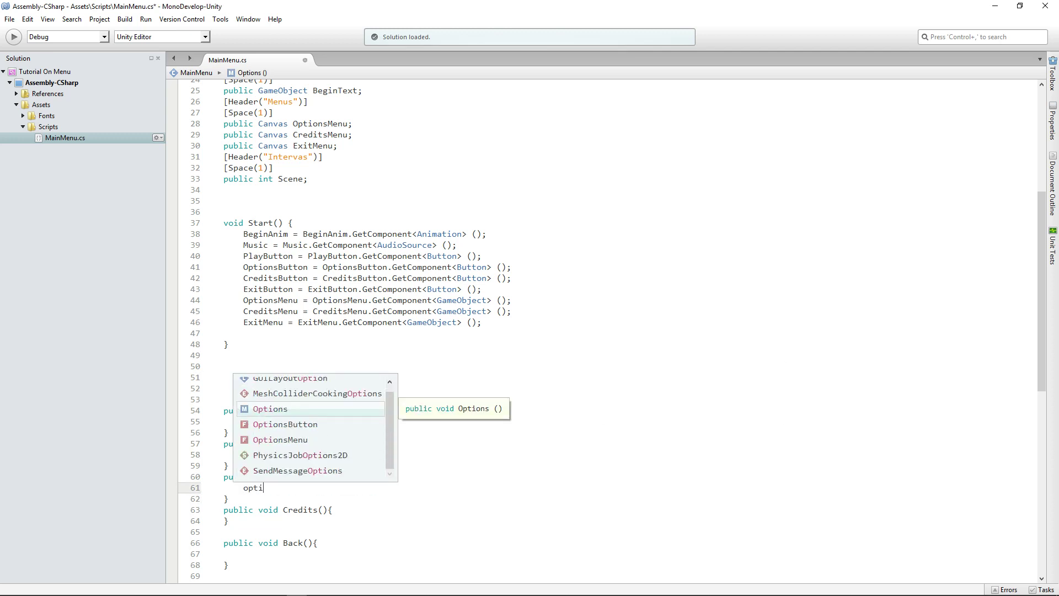
pyautogui.press('Down')
pyautogui.press('Down')
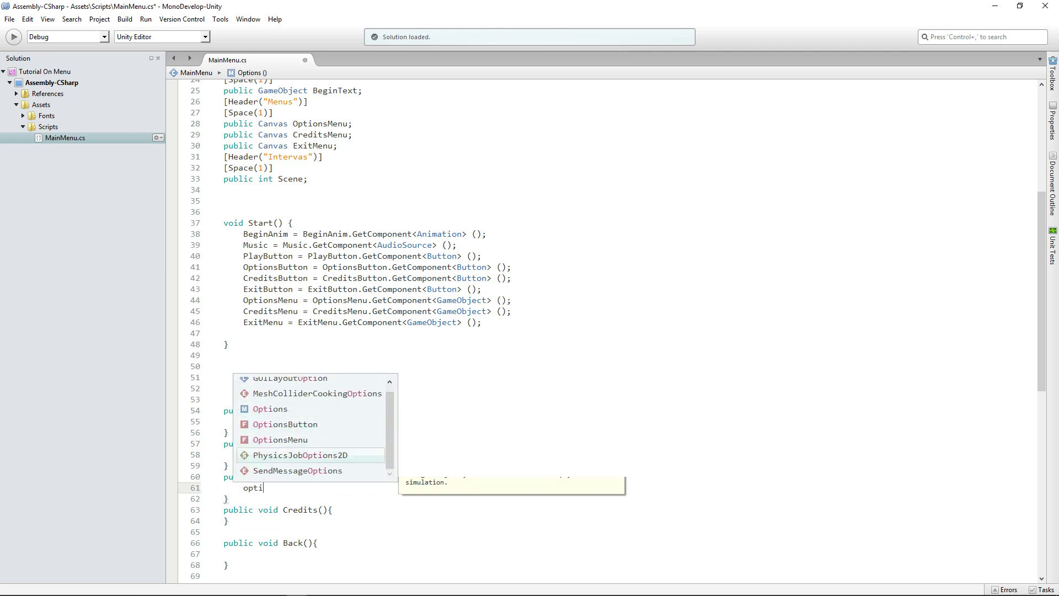
pyautogui.press('Return')
pyautogui.write('.set')
pyautogui.press('BackSpace')
pyautogui.press('BackSpace')
pyautogui.press('BackSpace')
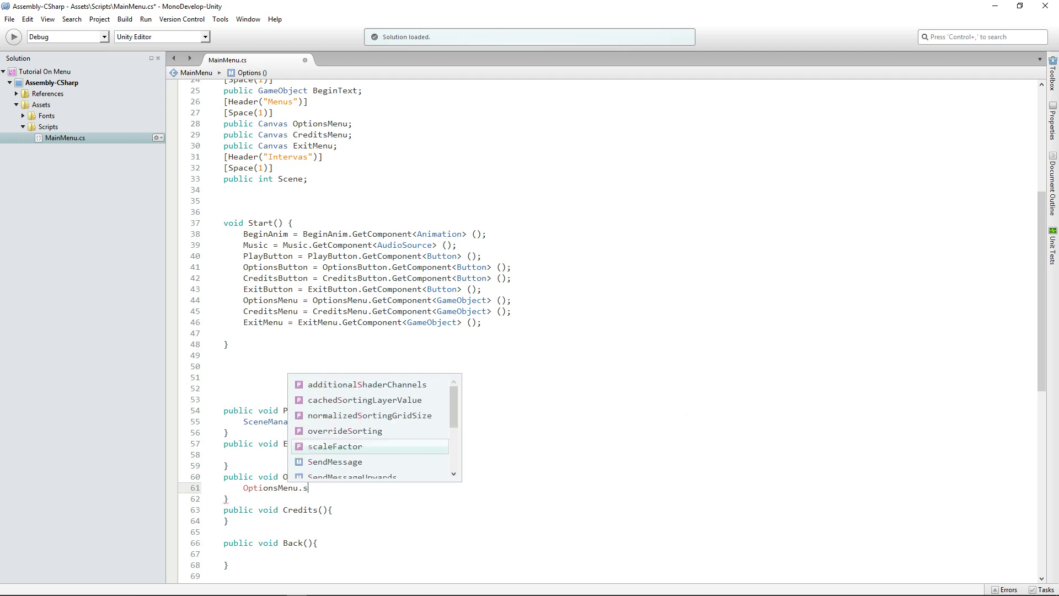
pyautogui.write('SetActiv')
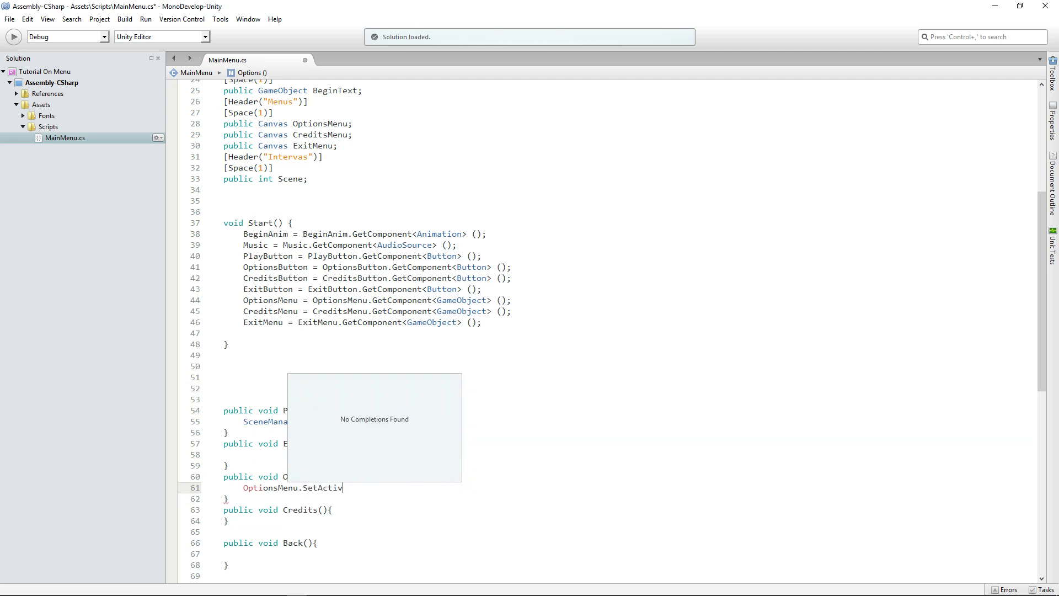
pyautogui.write('e')
pyautogui.press('Escape')
pyautogui.hotkey('ctrl', 'shift', 'Left')
pyautogui.press('BackSpace')
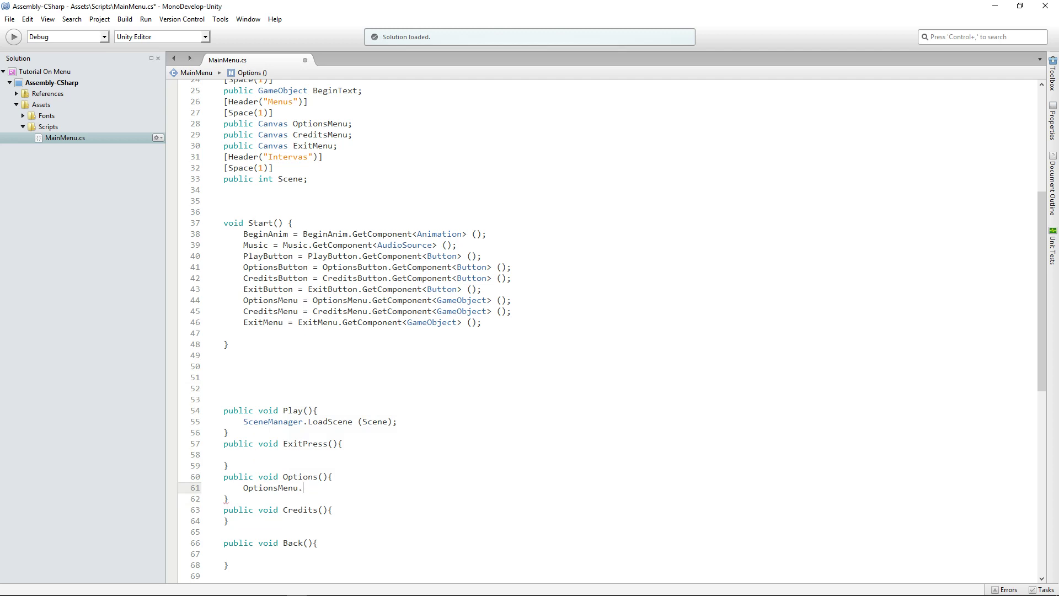
# Complete the statement in Options() as "OptionsMenu.enabled = true;" and start a new line below it.
pyautogui.write('ena')
pyautogui.press('Escape')
pyautogui.write('bled = fals')
pyautogui.press('BackSpace')
pyautogui.press('BackSpace')
pyautogui.press('BackSpace')
pyautogui.press('BackSpace')
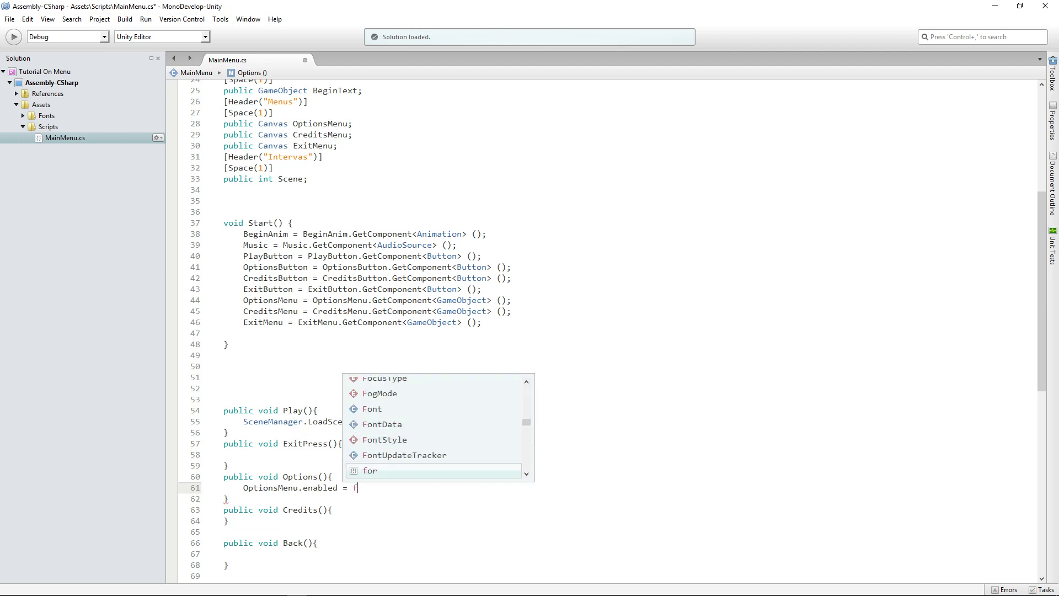
pyautogui.write('true')
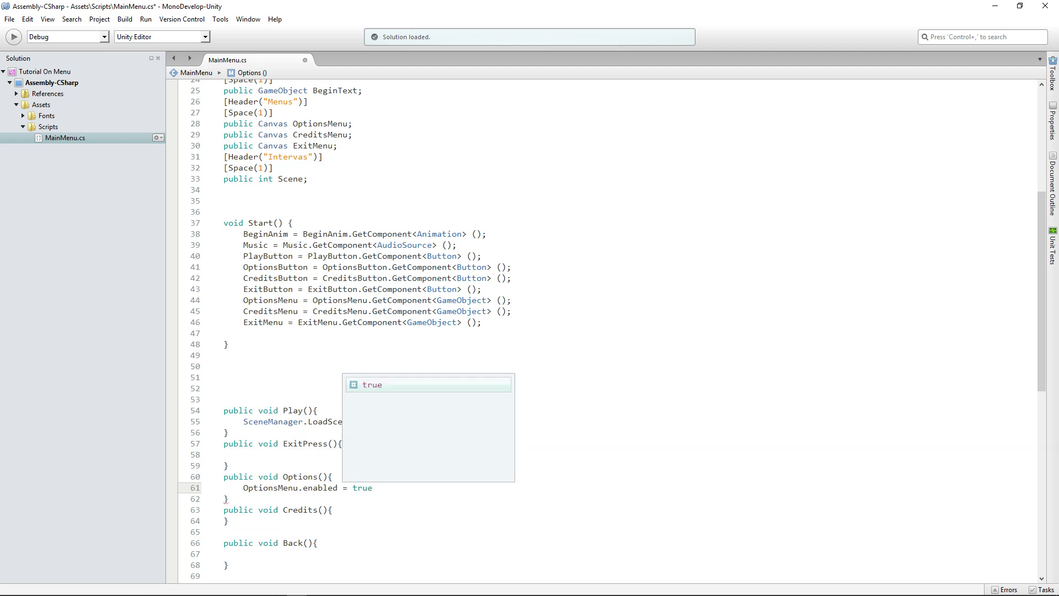
pyautogui.write(';')
pyautogui.press('Return')
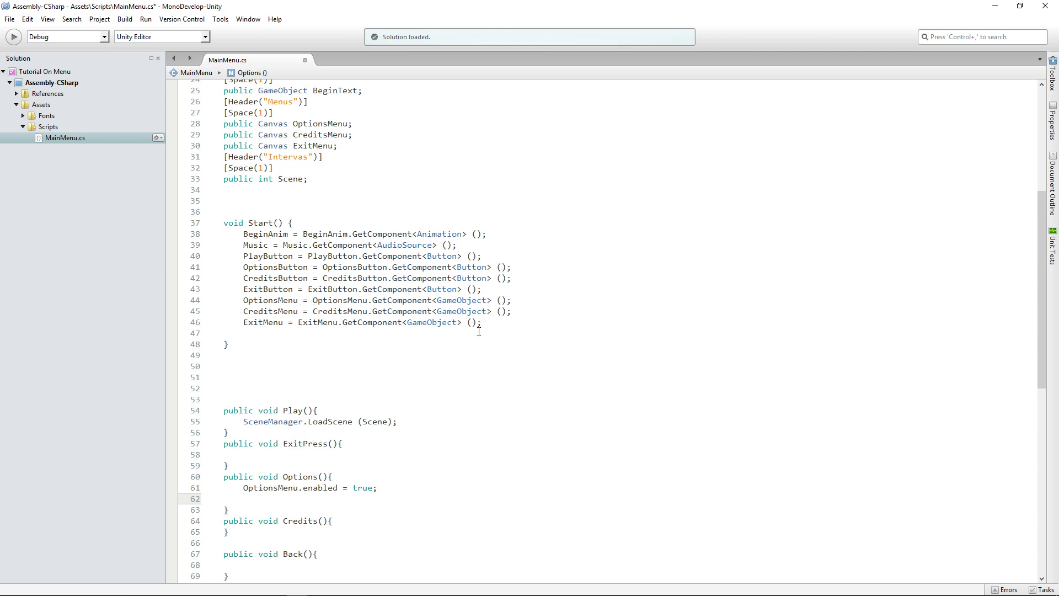
# Add the names PlayButton and OptionsButton on separate lines below the OptionsMenu statement in Options().
pyautogui.doubleClick(266, 255)
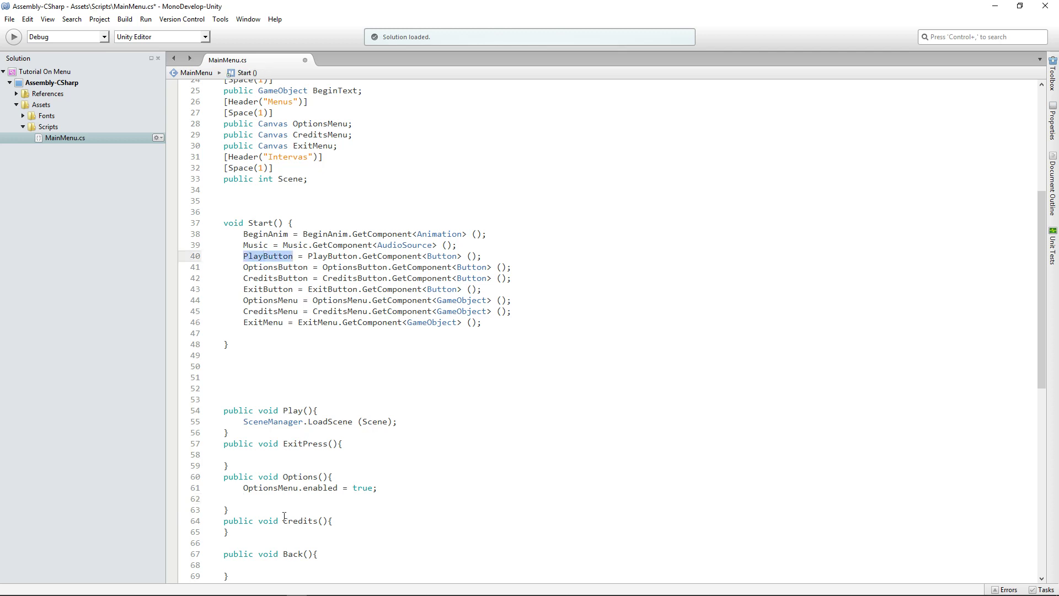
pyautogui.hotkey('ctrl', 'c')
pyautogui.click(256, 499)
pyautogui.hotkey('ctrl', 'v')
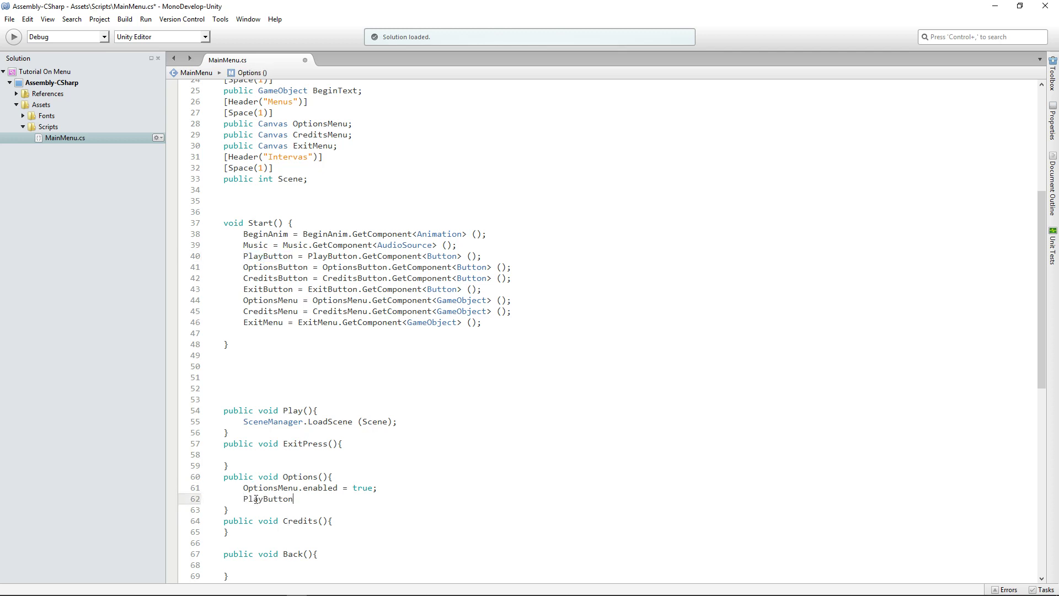
pyautogui.moveTo(245, 257); pyautogui.dragTo(259, 279)
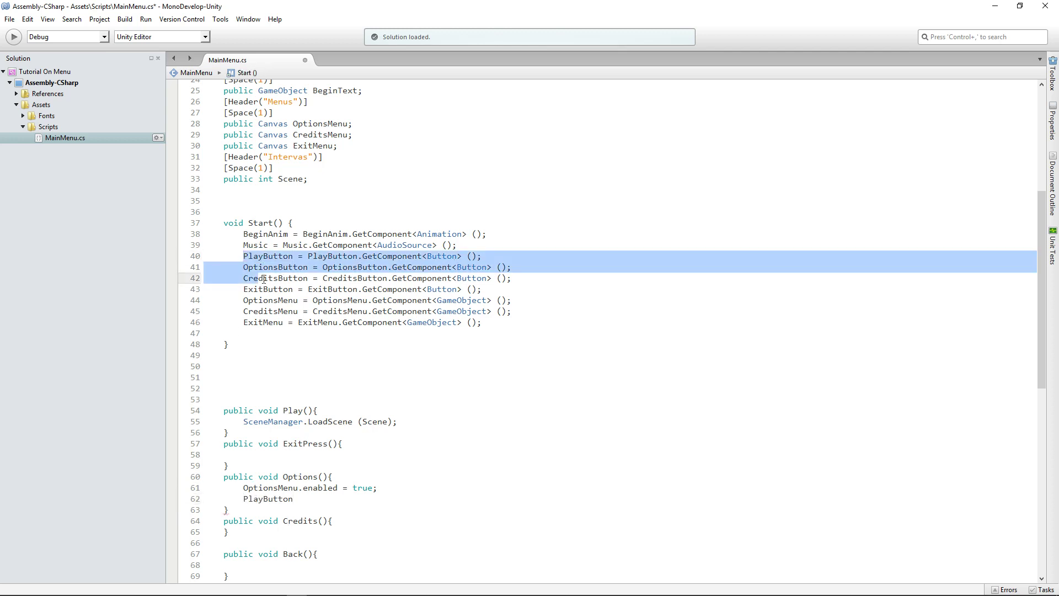
pyautogui.click(260, 279)
pyautogui.doubleClick(272, 269)
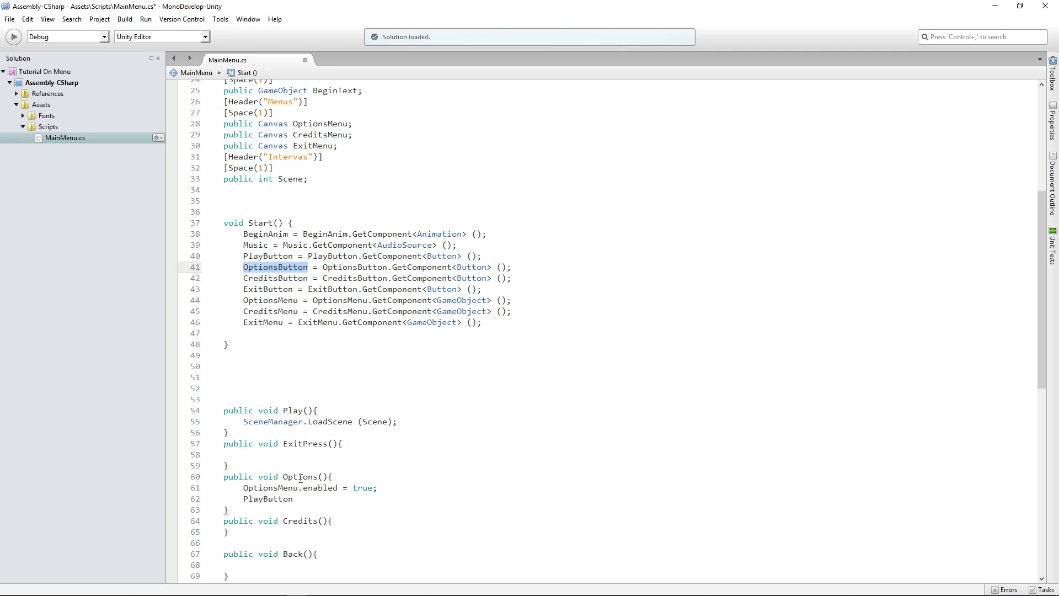
pyautogui.hotkey('ctrl', 'c')
pyautogui.click(300, 499)
pyautogui.press('Return')
pyautogui.hotkey('ctrl', 'v')
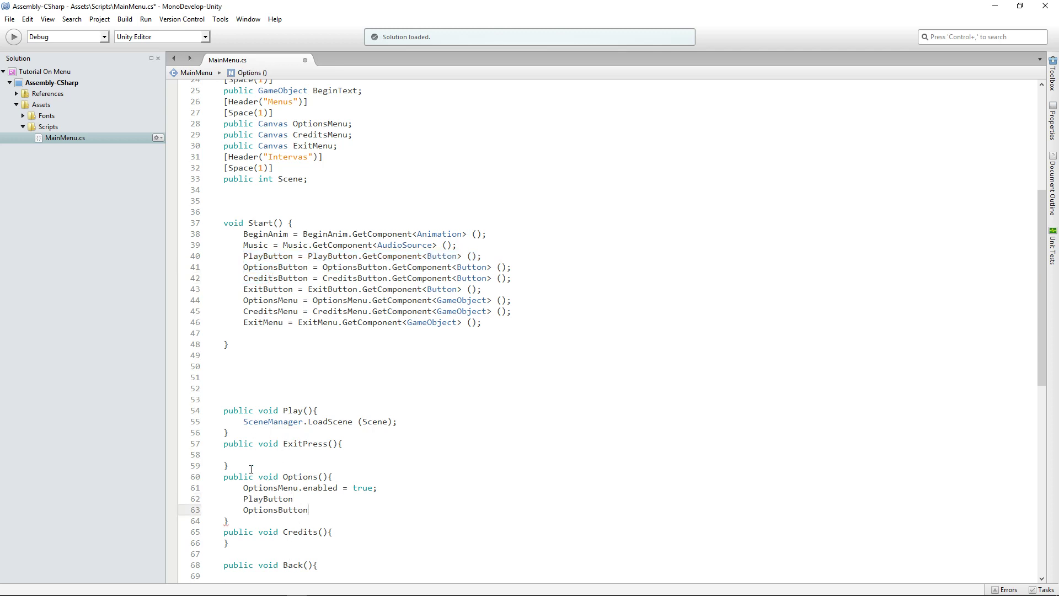
# Add the names CreditsButton and ExitButton on separate lines below OptionsButton in Options().
pyautogui.click(265, 278)
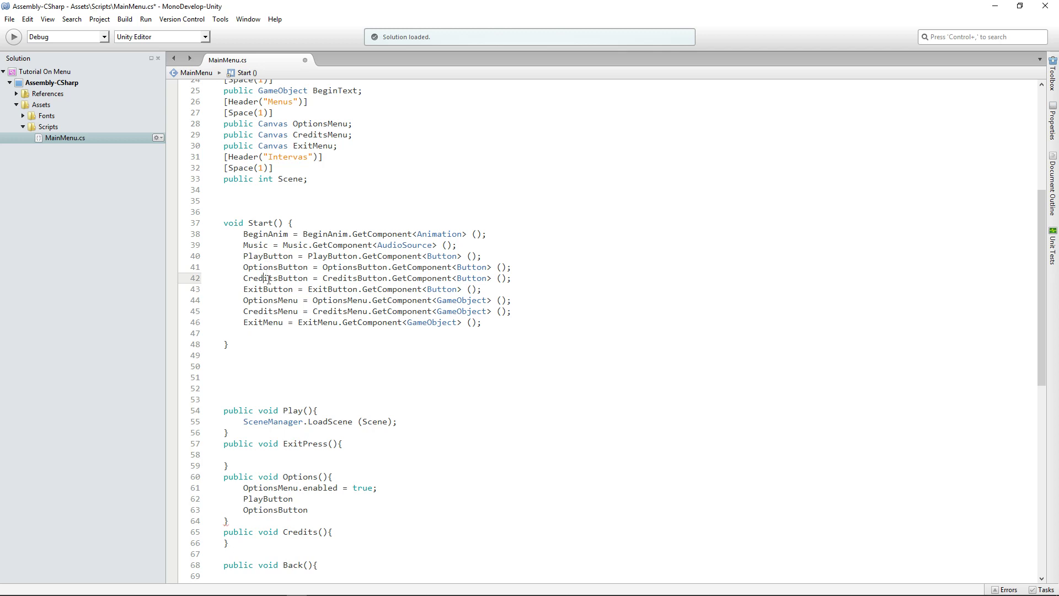
pyautogui.doubleClick(268, 280)
pyautogui.click(310, 507)
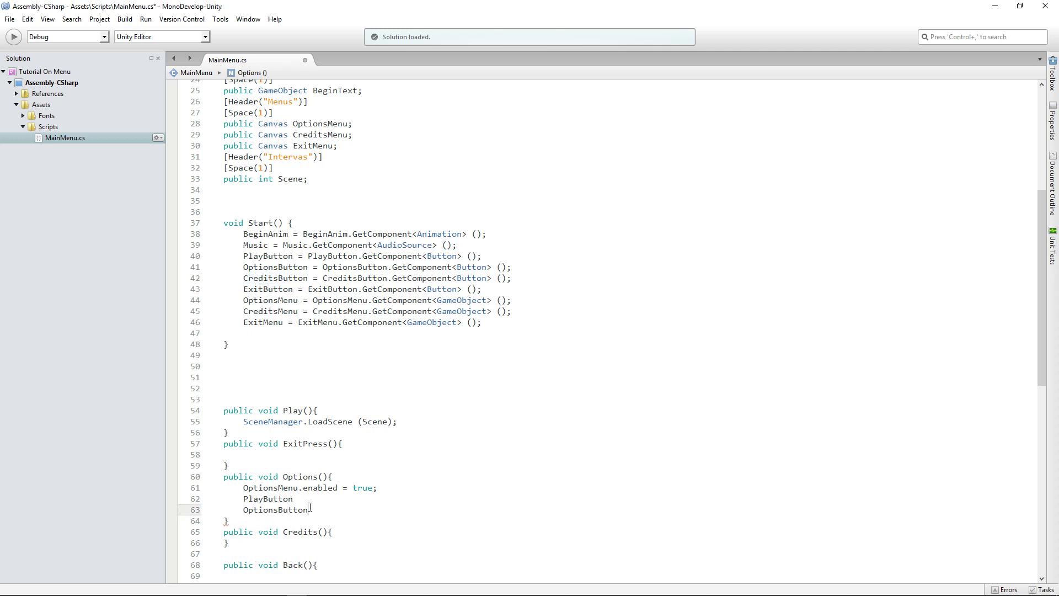
pyautogui.press('Return')
pyautogui.press('Return')
pyautogui.write('ex')
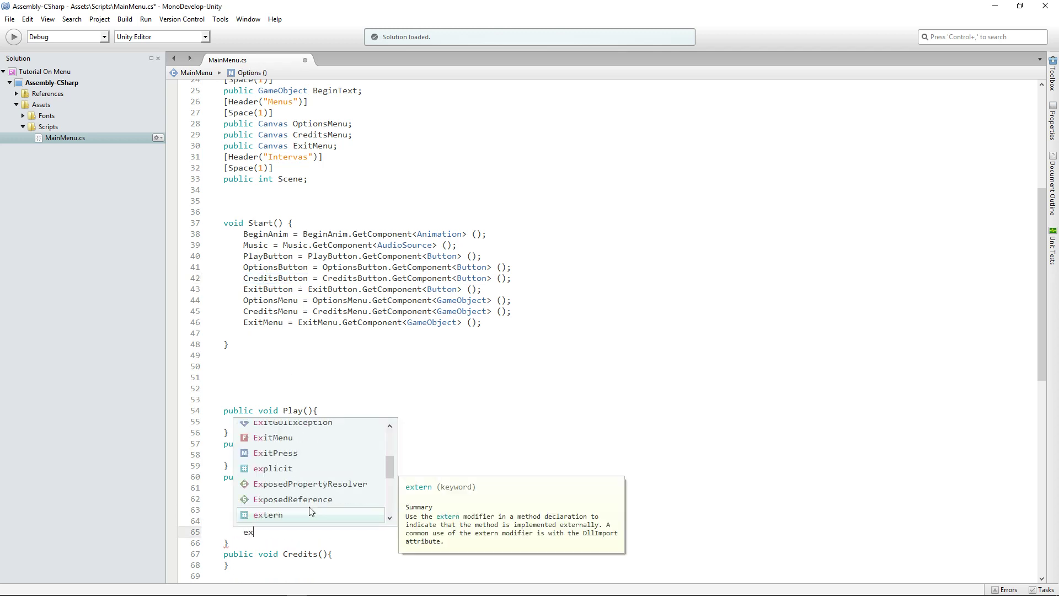
pyautogui.write('itB')
pyautogui.press('Return')
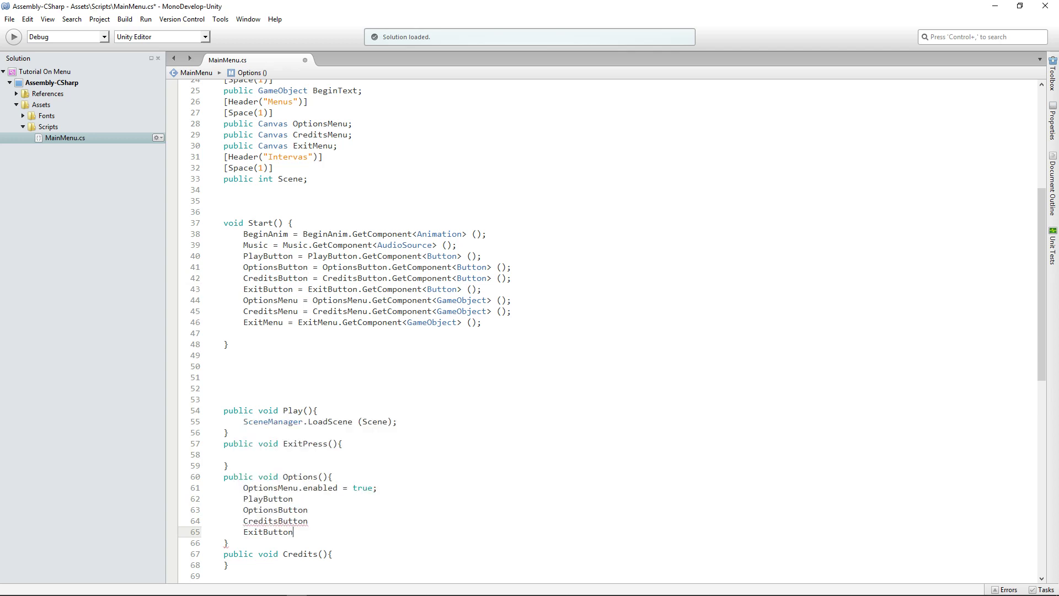
# Complete the PlayButton line in Options() as "PlayButton.enabled = false;".
pyautogui.click(298, 498)
pyautogui.write('.set')
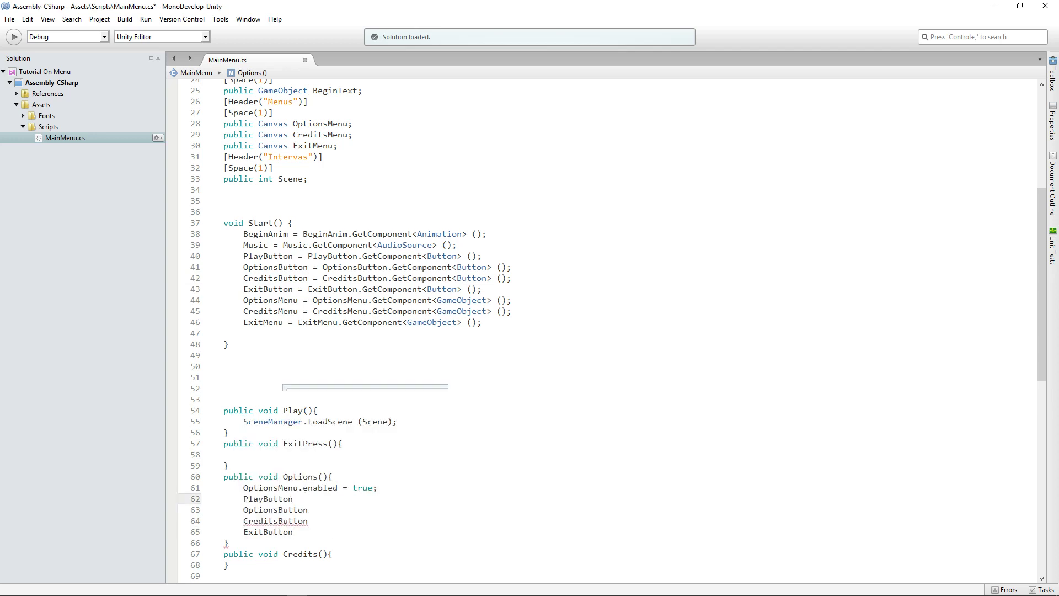
pyautogui.press('BackSpace')
pyautogui.press('BackSpace')
pyautogui.press('BackSpace')
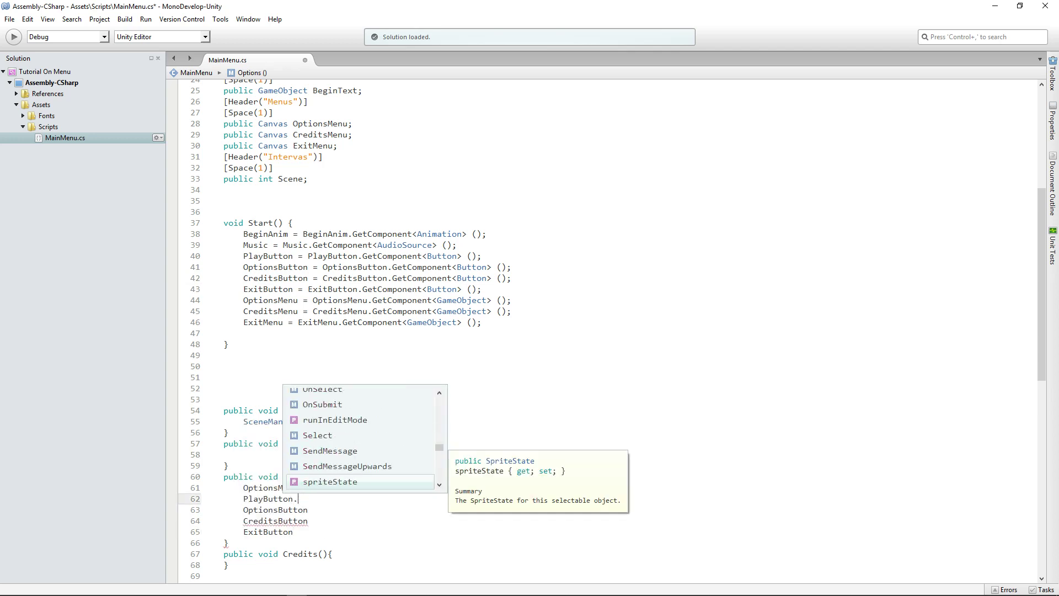
pyautogui.write('enabled')
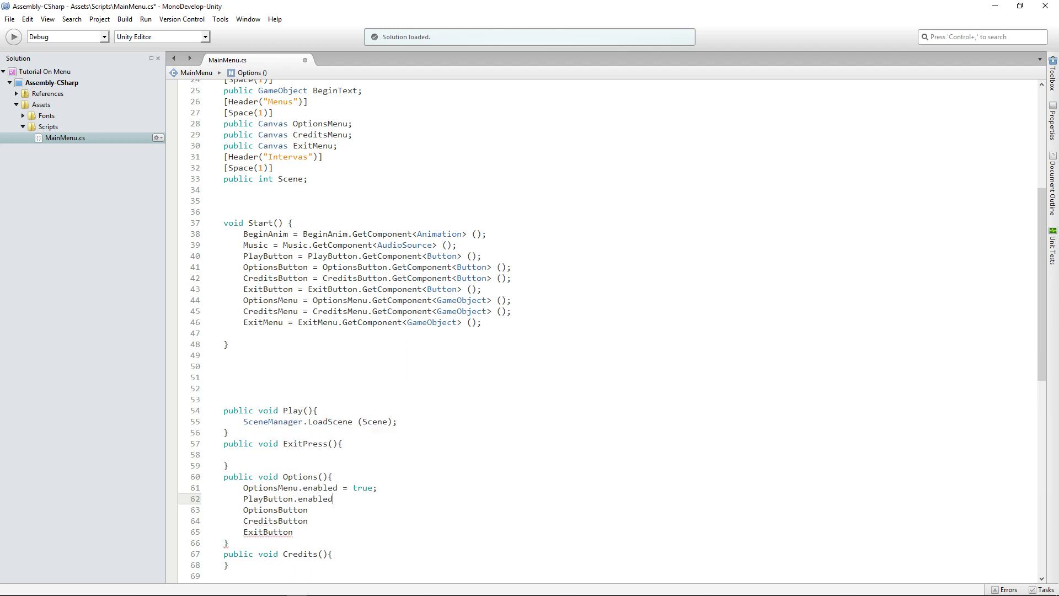
pyautogui.write(' = fgalse')
pyautogui.press('BackSpace')
pyautogui.press('BackSpace')
pyautogui.press('BackSpace')
pyautogui.press('BackSpace')
pyautogui.press('BackSpace')
pyautogui.write('al')
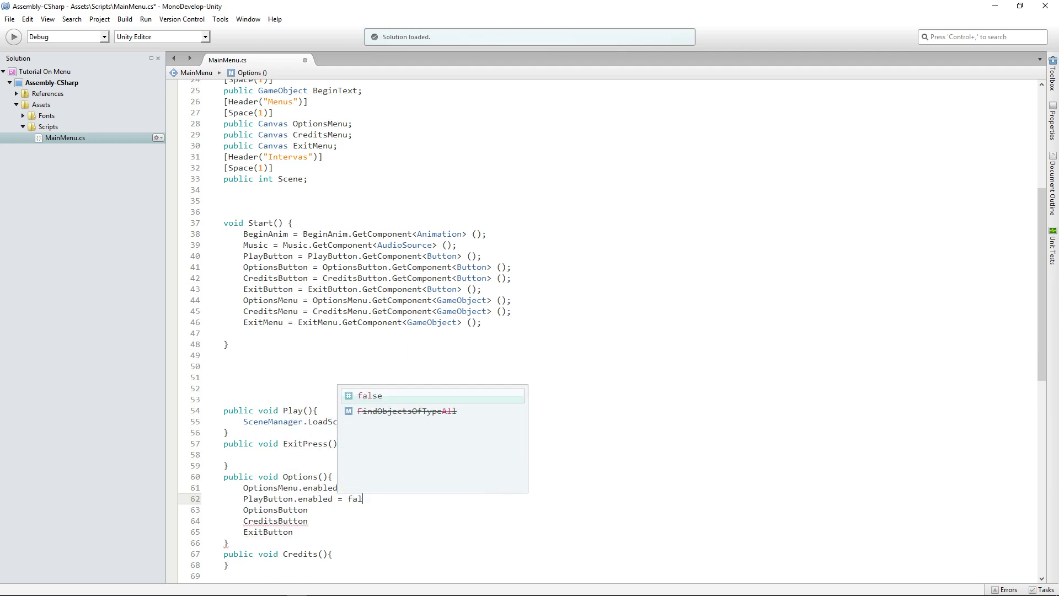
pyautogui.write('se;')
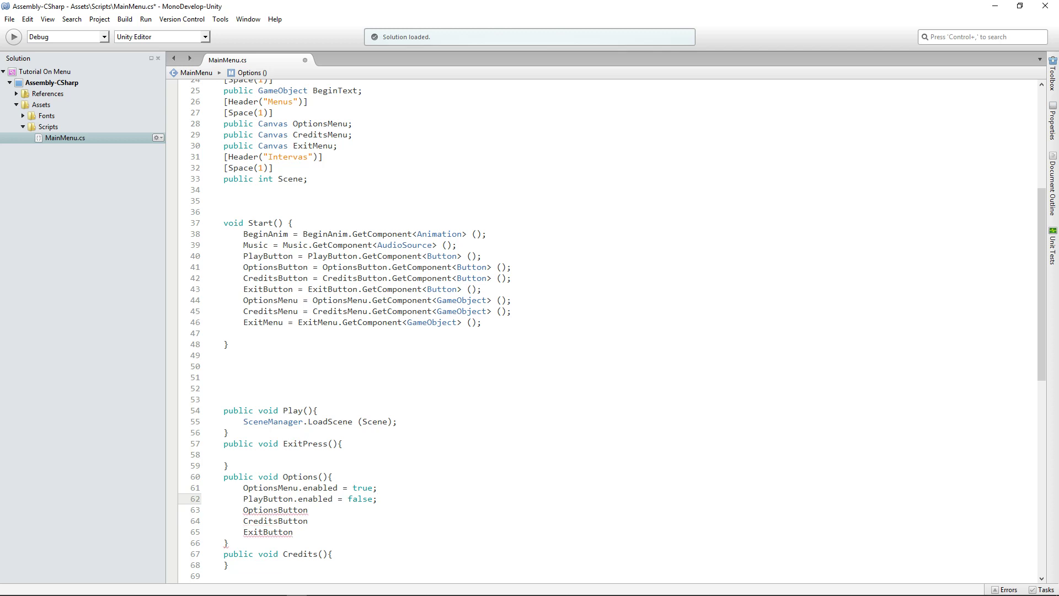
# Append ".enabled = false;" to the OptionsButton, CreditsButton and ExitButton lines in Options() and save the script.
pyautogui.moveTo(292, 498); pyautogui.dragTo(392, 500)
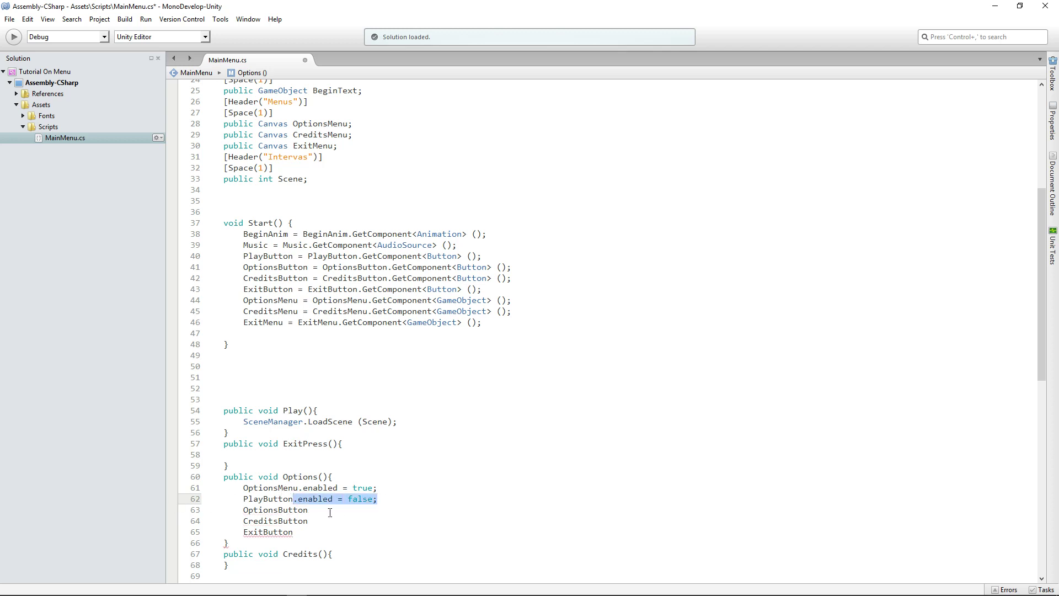
pyautogui.hotkey('ctrl', 'c')
pyautogui.click(312, 511)
pyautogui.hotkey('ctrl', 'v')
pyautogui.click(315, 523)
pyautogui.hotkey('ctrl', 'v')
pyautogui.click(305, 531)
pyautogui.hotkey('ctrl', 'v')
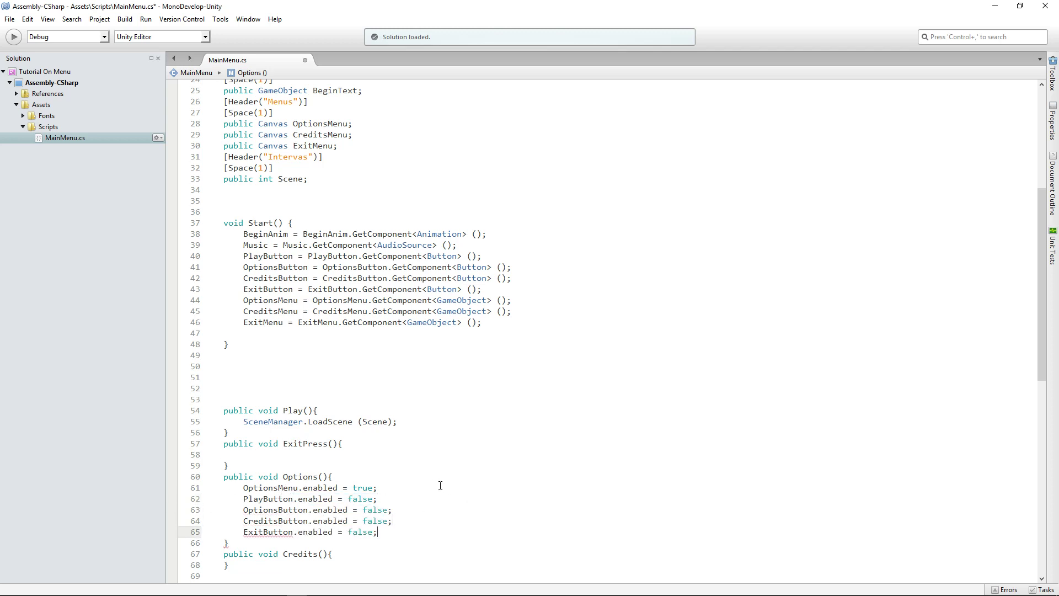
pyautogui.click(438, 486)
pyautogui.click(358, 553)
pyautogui.click(363, 510)
pyautogui.hotkey('ctrl', 's')
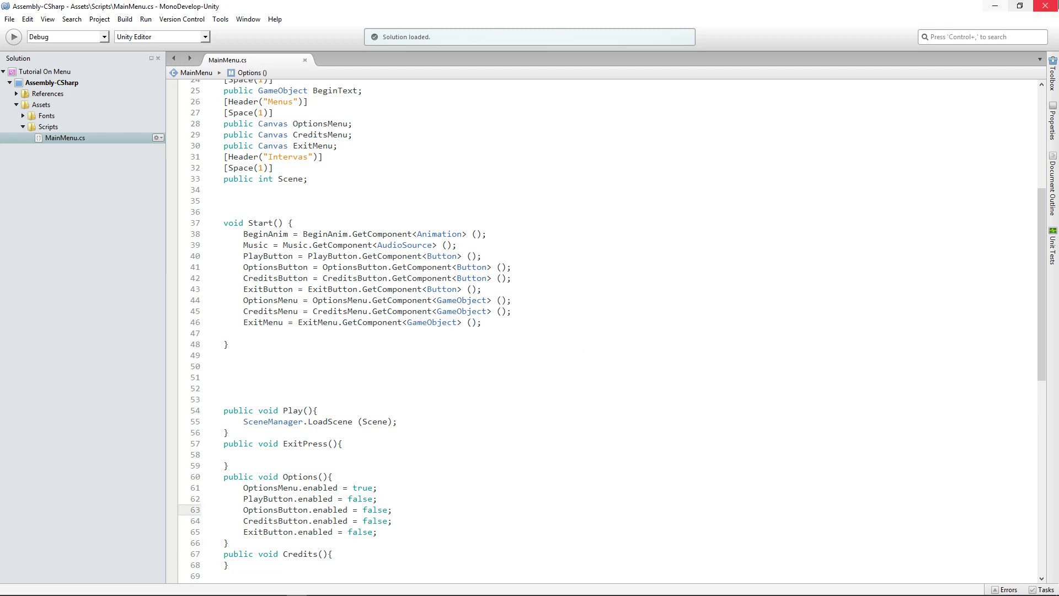
# Switch to Unity and examine the console errors reported for MainMenu.cs.
pyautogui.scroll(-4, 398, 319)
pyautogui.scroll(6, 399, 319)
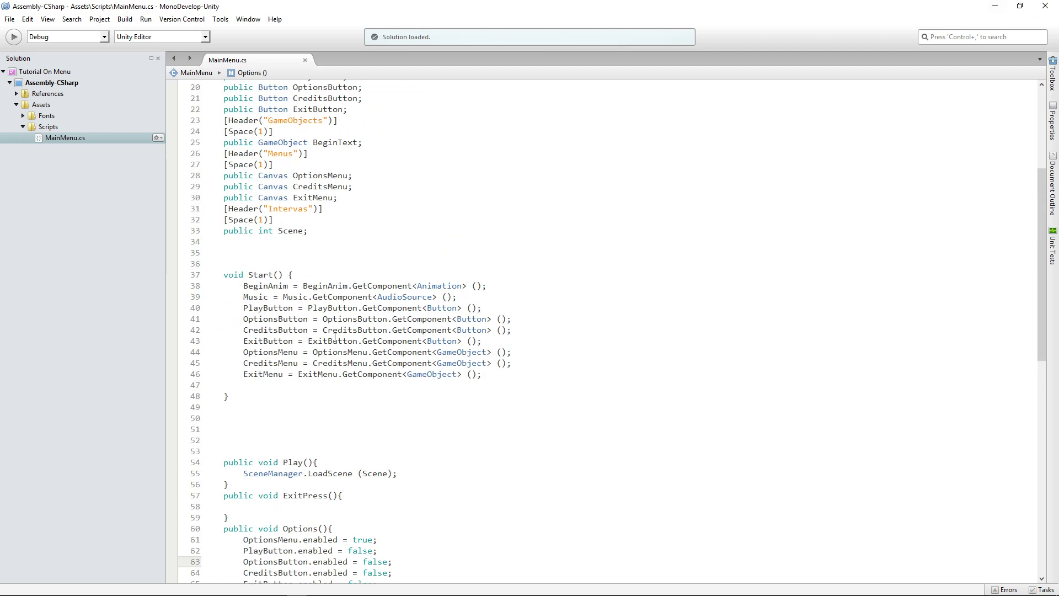
pyautogui.scroll(-8, 399, 318)
pyautogui.click(993, 6)
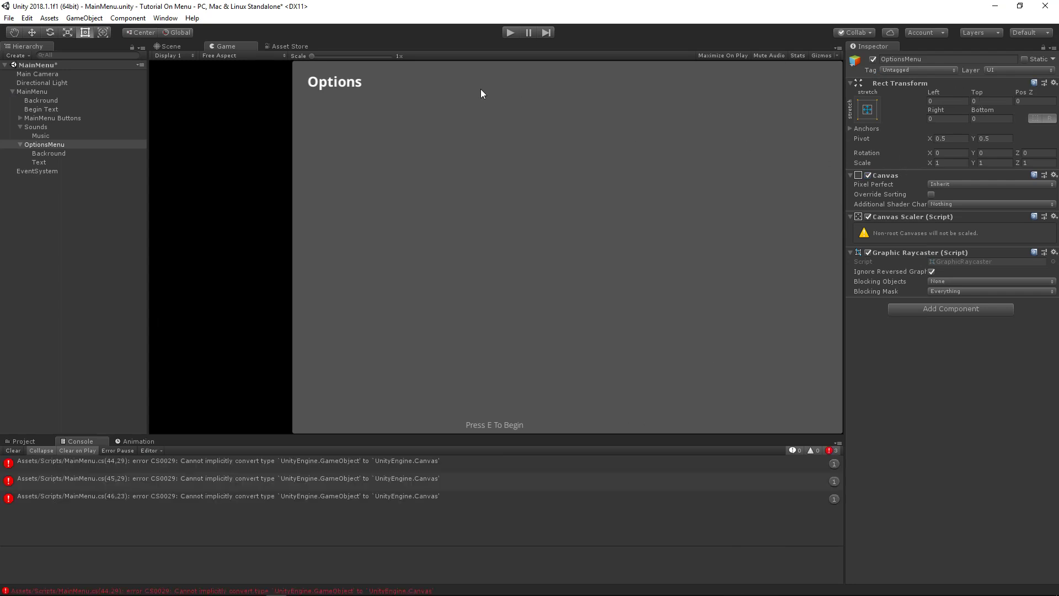
pyautogui.click(267, 468)
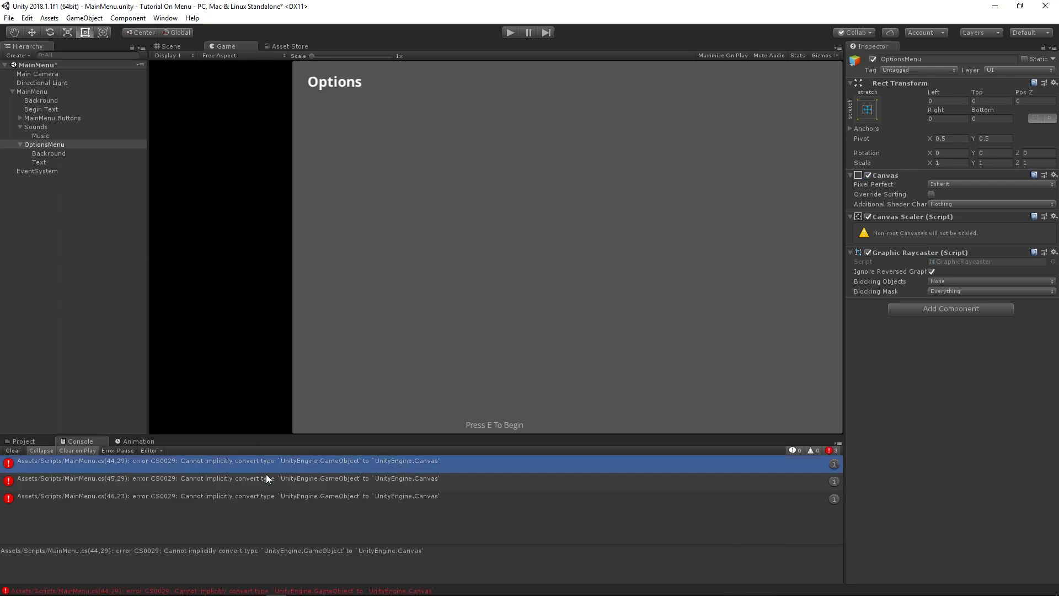
# Switch to MonoDevelop, change the GetComponent type of OptionsMenu, CreditsMenu and ExitMenu in Start() to Canvas, save, and return to Unity.
pyautogui.click(289, 585)
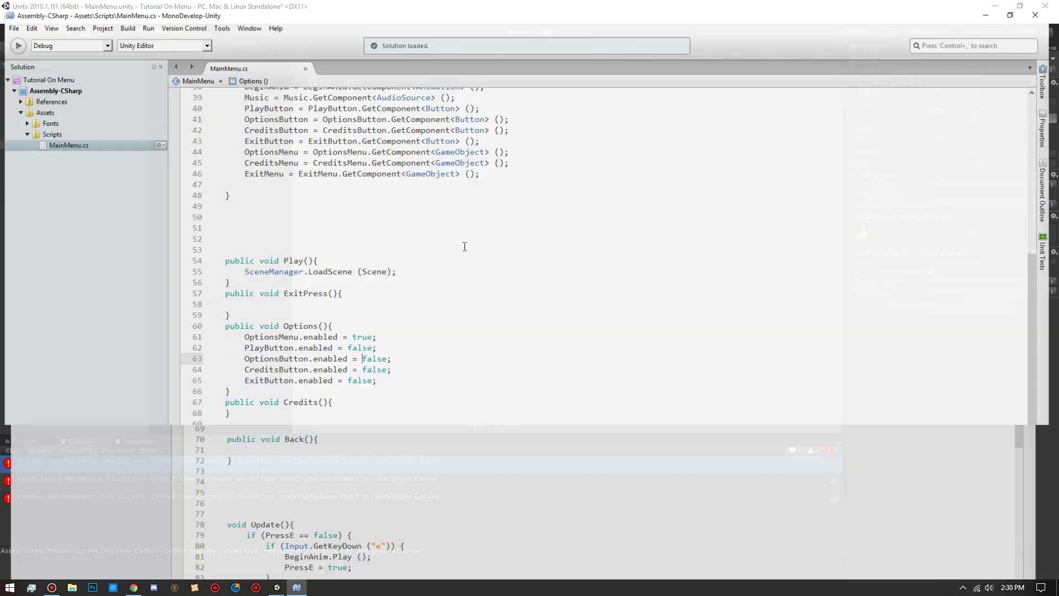
pyautogui.scroll(8, 435, 137)
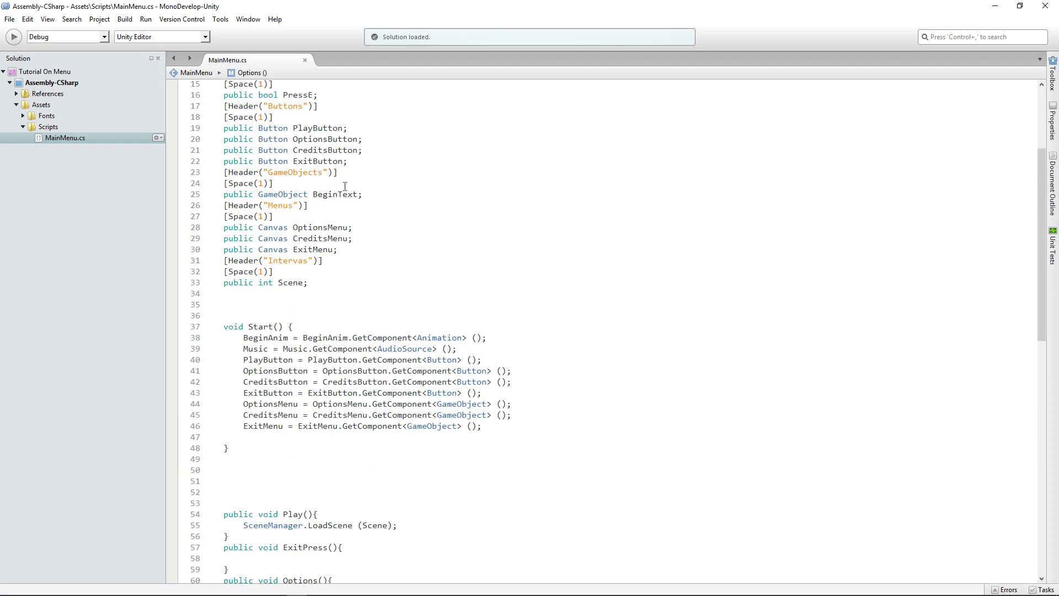
pyautogui.moveTo(258, 239); pyautogui.dragTo(288, 243)
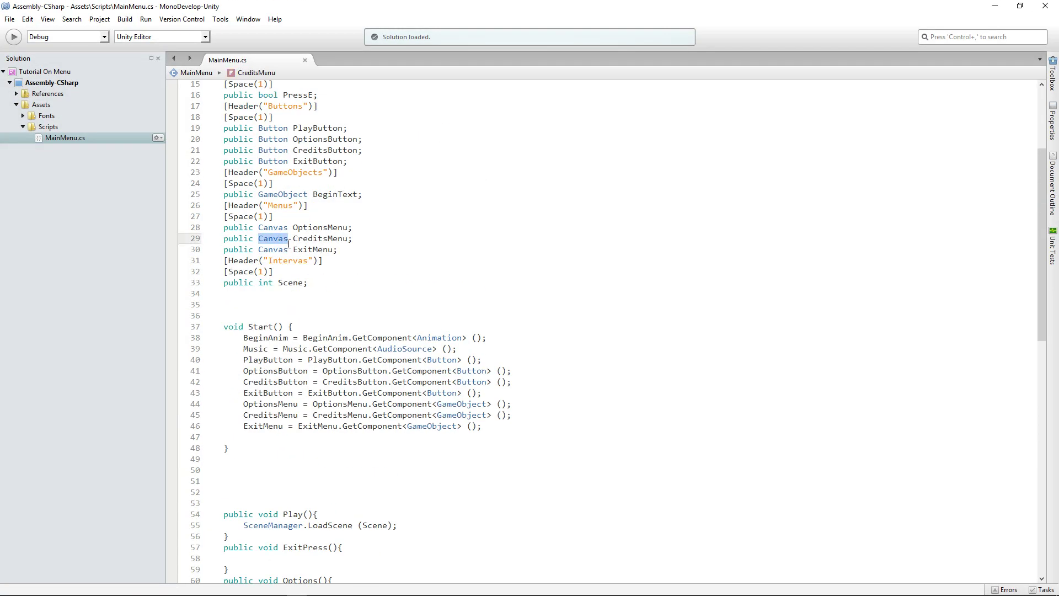
pyautogui.doubleClick(461, 404)
pyautogui.hotkey('ctrl', 'v')
pyautogui.doubleClick(462, 415)
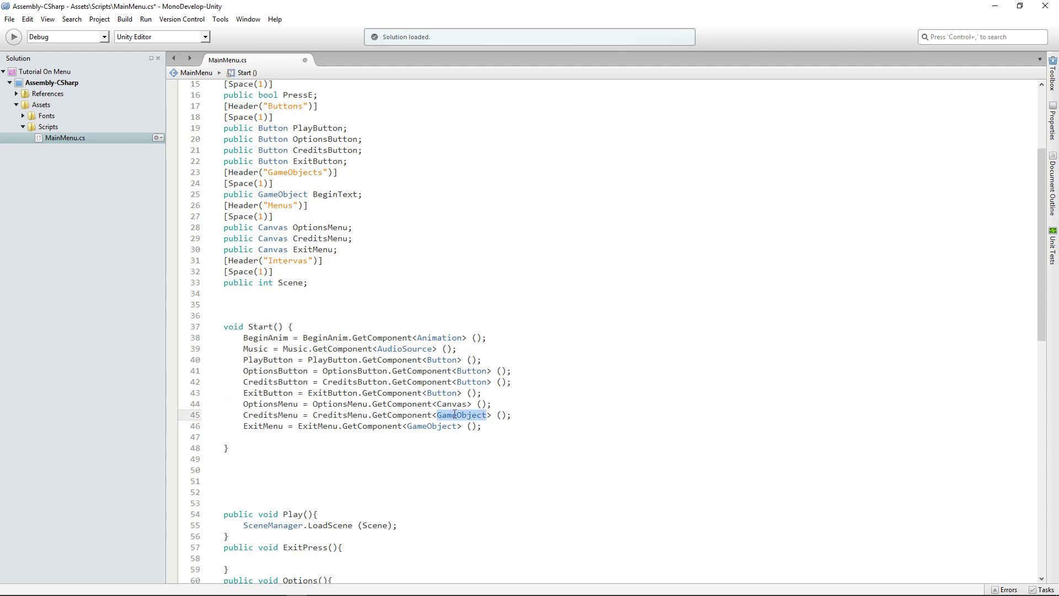
pyautogui.hotkey('ctrl', 'v')
pyautogui.click(434, 426)
pyautogui.doubleClick(434, 426)
pyautogui.hotkey('ctrl', 'v')
pyautogui.hotkey('ctrl', 's')
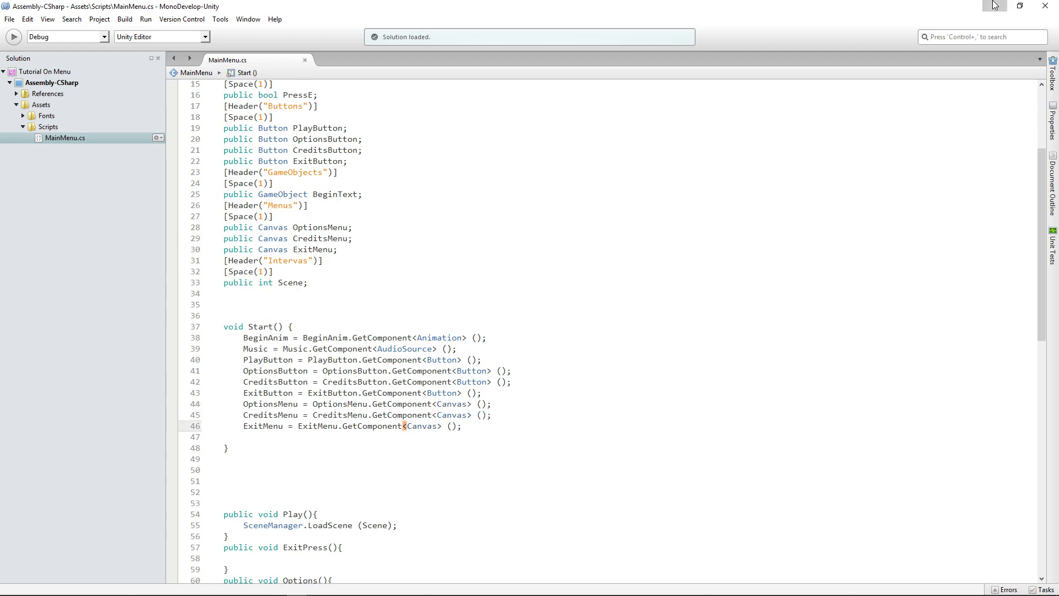
pyautogui.click(995, 5)
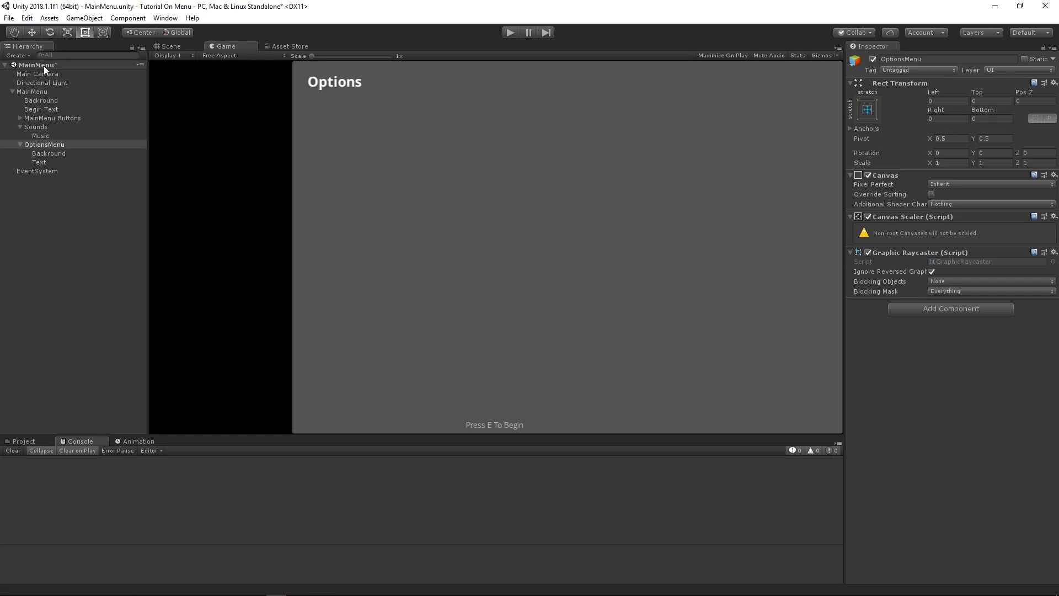
pyautogui.click(21, 146)
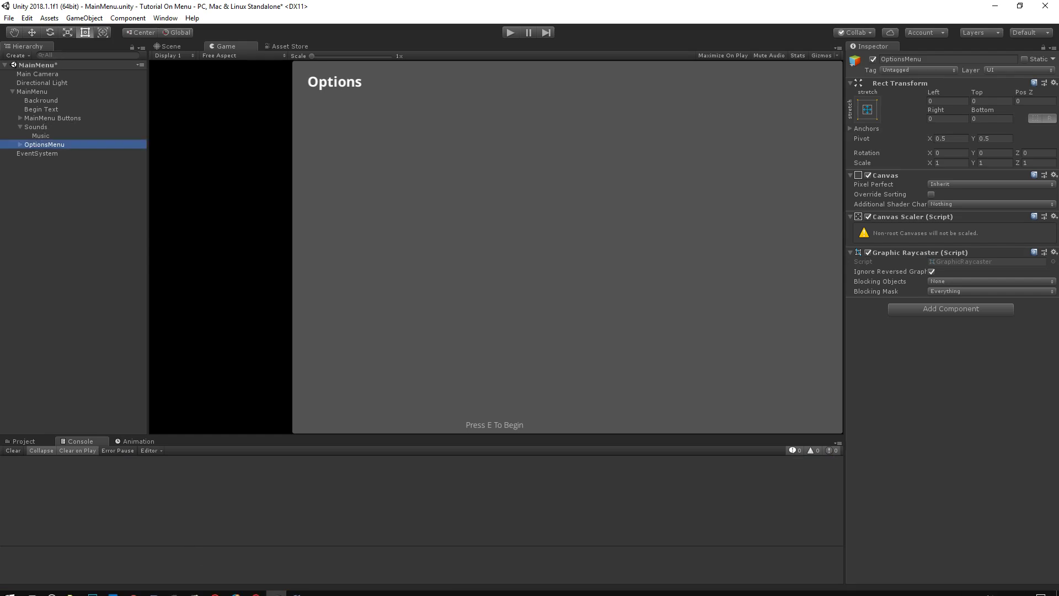
# In MonoDevelop, add "OptionsMenu.enabled = false;" as the first line of Start() and save the script.
pyautogui.click(298, 589)
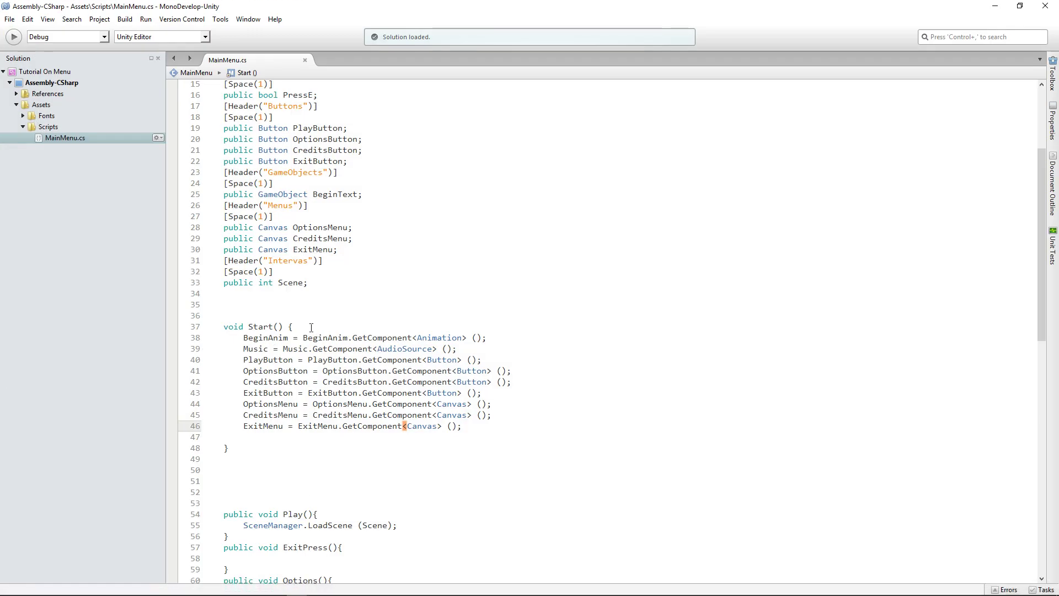
pyautogui.click(311, 328)
pyautogui.press('Return')
pyautogui.write('O')
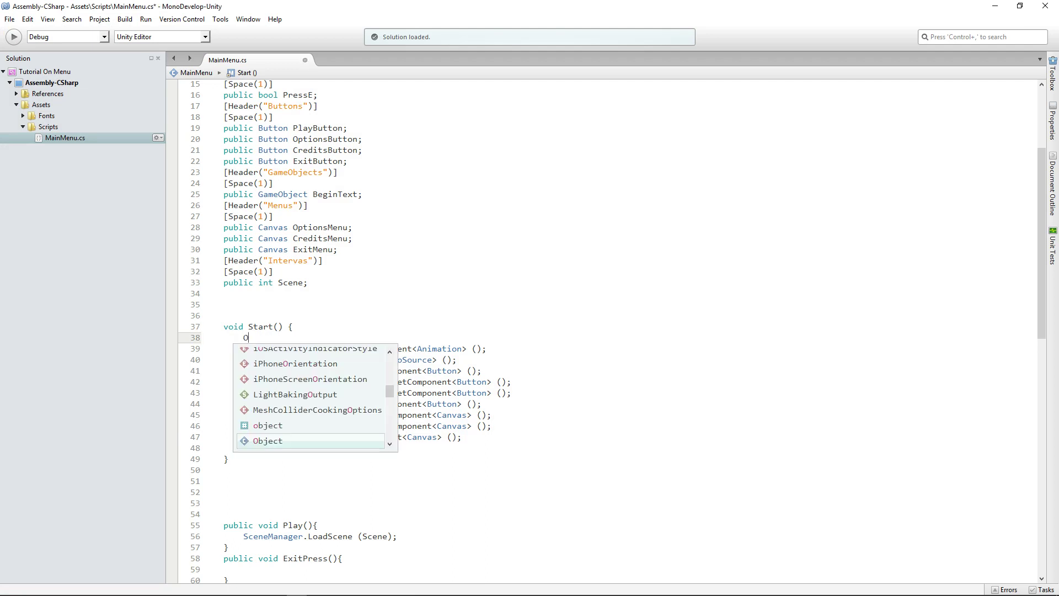
pyautogui.write('ptionsMe')
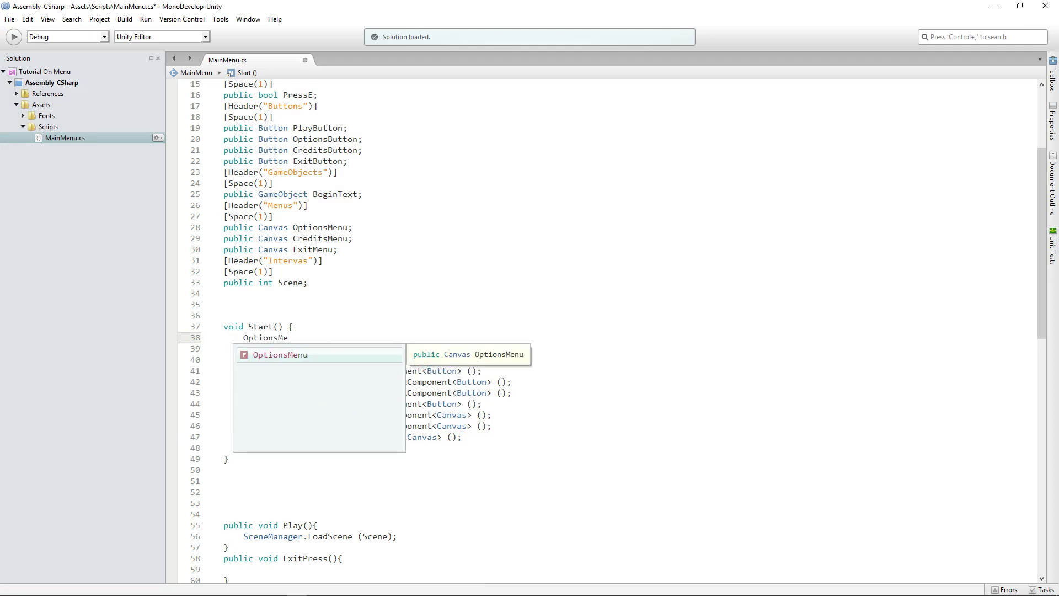
pyautogui.write('nu.enab')
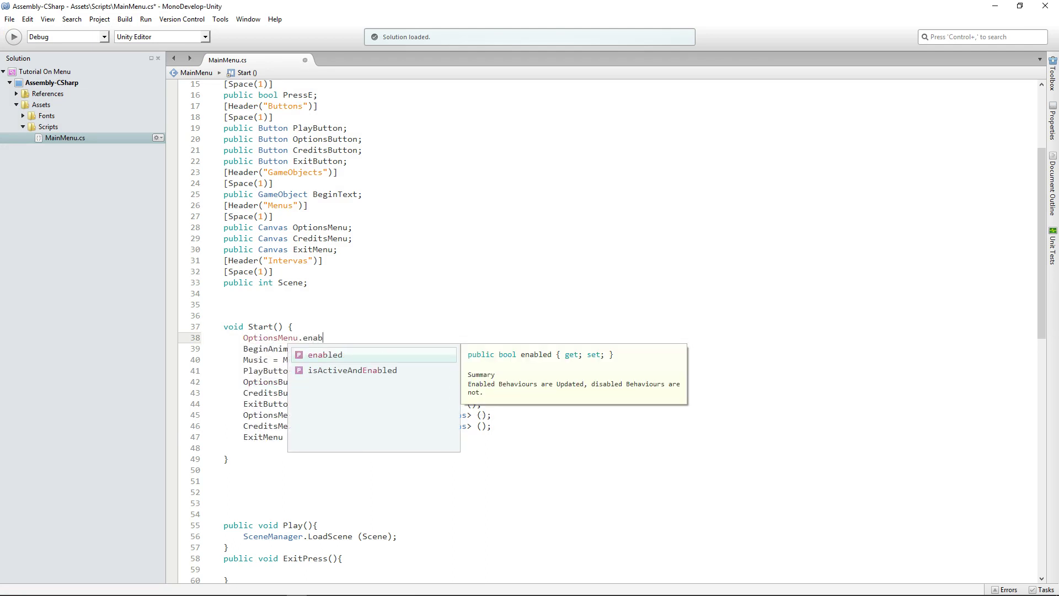
pyautogui.write('led =')
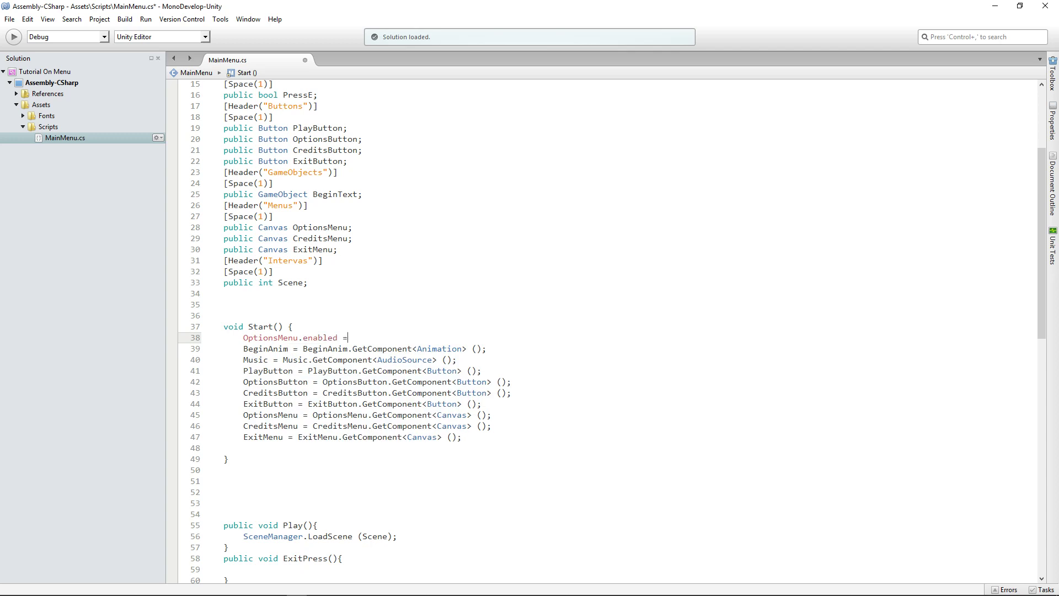
pyautogui.write(' false;s')
pyautogui.press('BackSpace')
pyautogui.hotkey('ctrl', 's')
# Switch to Unity, duplicate the OptionsMenu canvas twice and rename the copies CreditsMenu and ExitMenu.
pyautogui.click(988, 8)
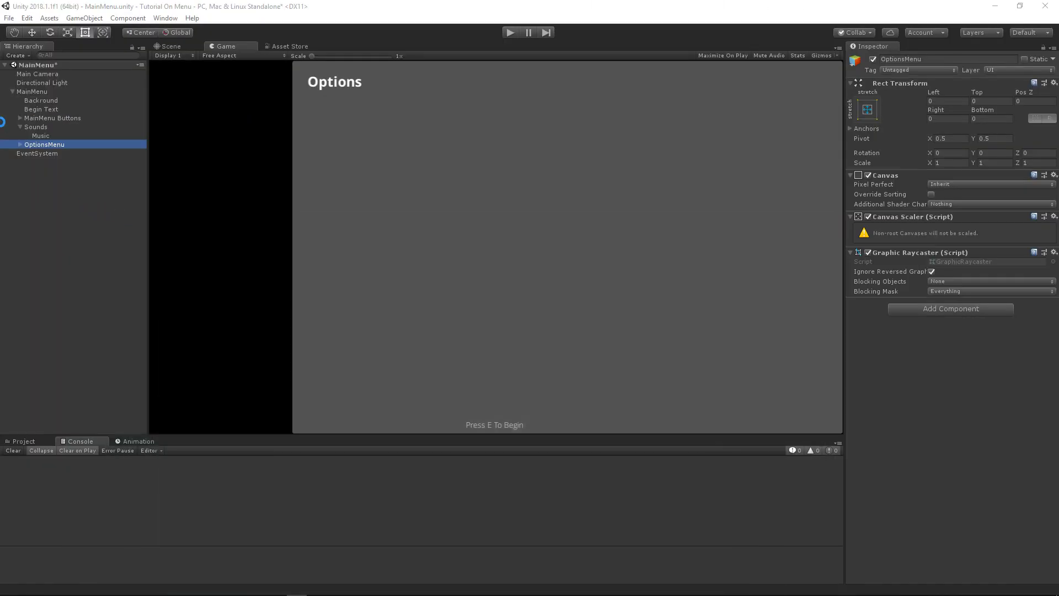
pyautogui.hotkey('ctrl', 'd')
pyautogui.hotkey('ctrl', 'd')
pyautogui.click(41, 153)
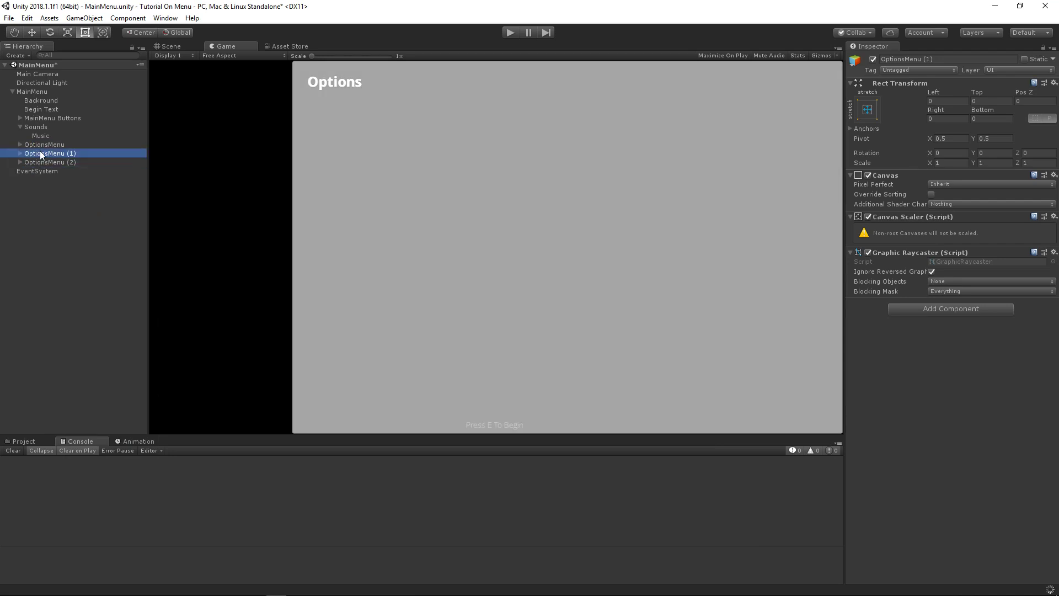
pyautogui.click(39, 151)
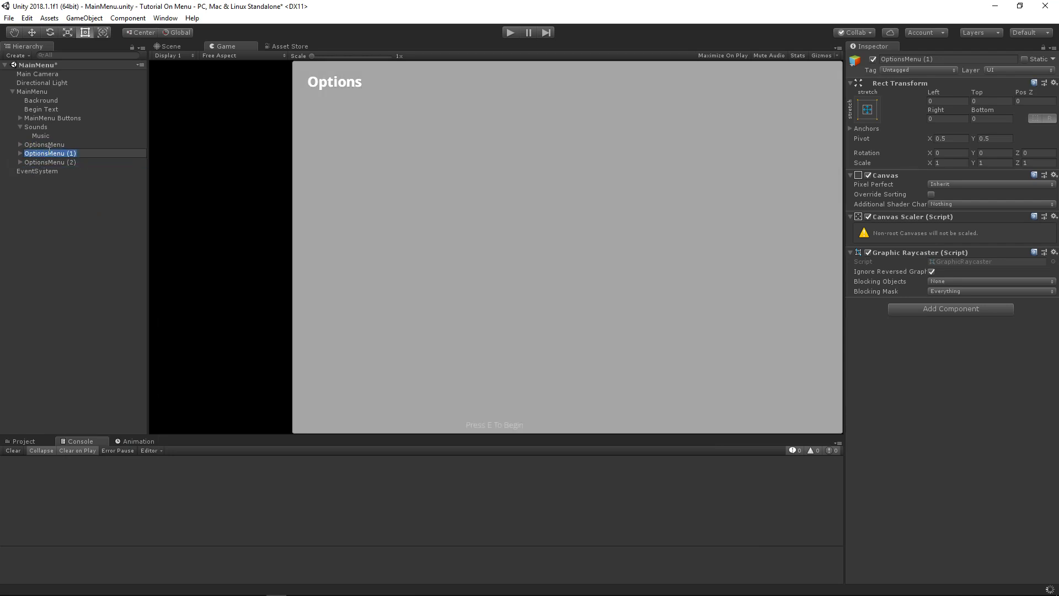
pyautogui.write('CreditsMenu')
pyautogui.click(58, 162)
pyautogui.click(57, 162)
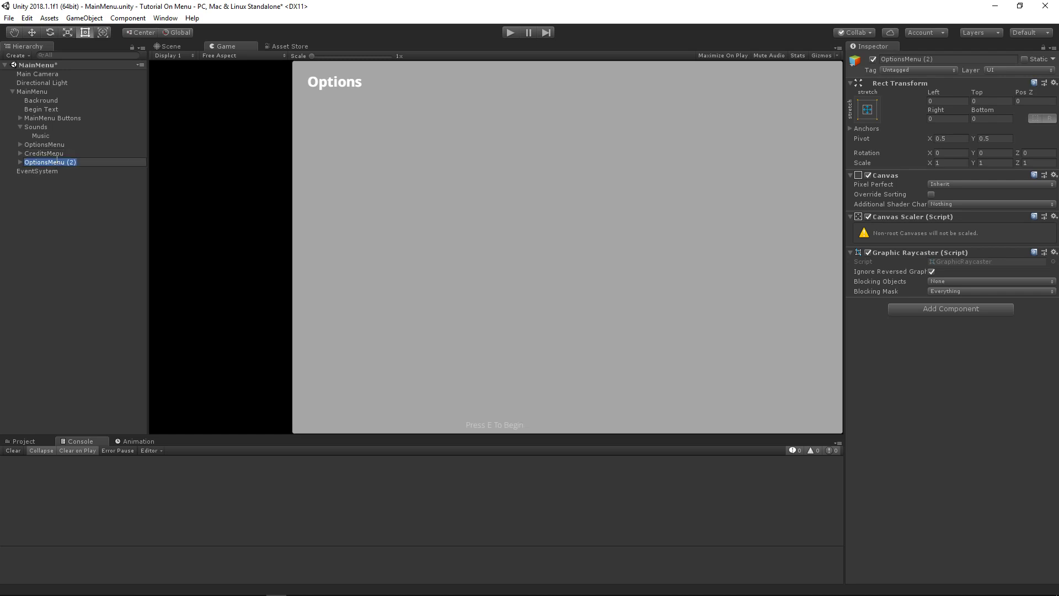
pyautogui.write('ExitMenu')
# Set the text of the Text object under CreditsMenu to "Credits".
pyautogui.click(49, 153)
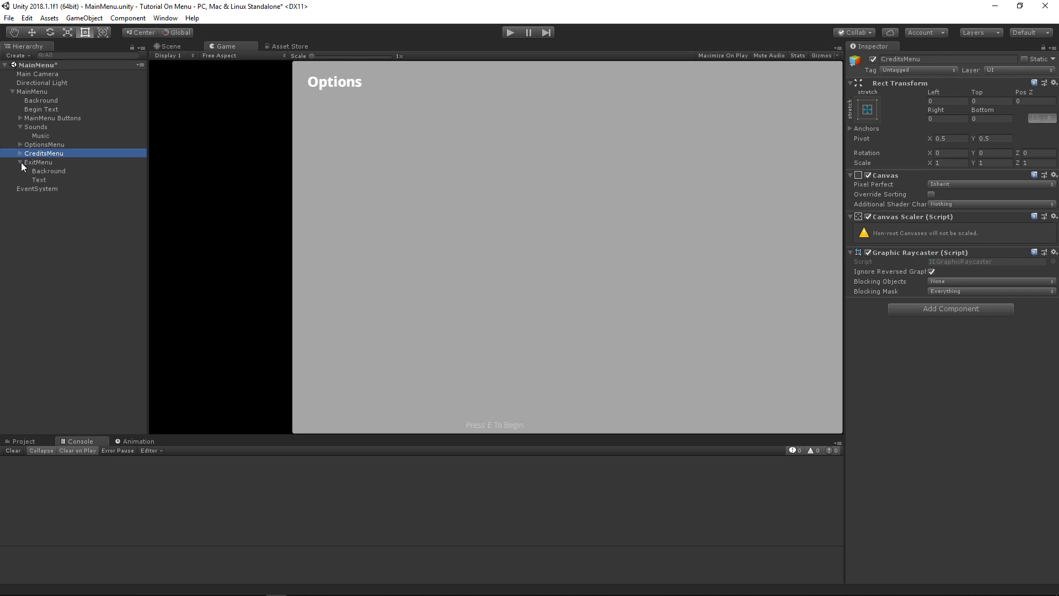
pyautogui.keyDown('ctrl'); pyautogui.click(39, 162); pyautogui.keyUp('ctrl')
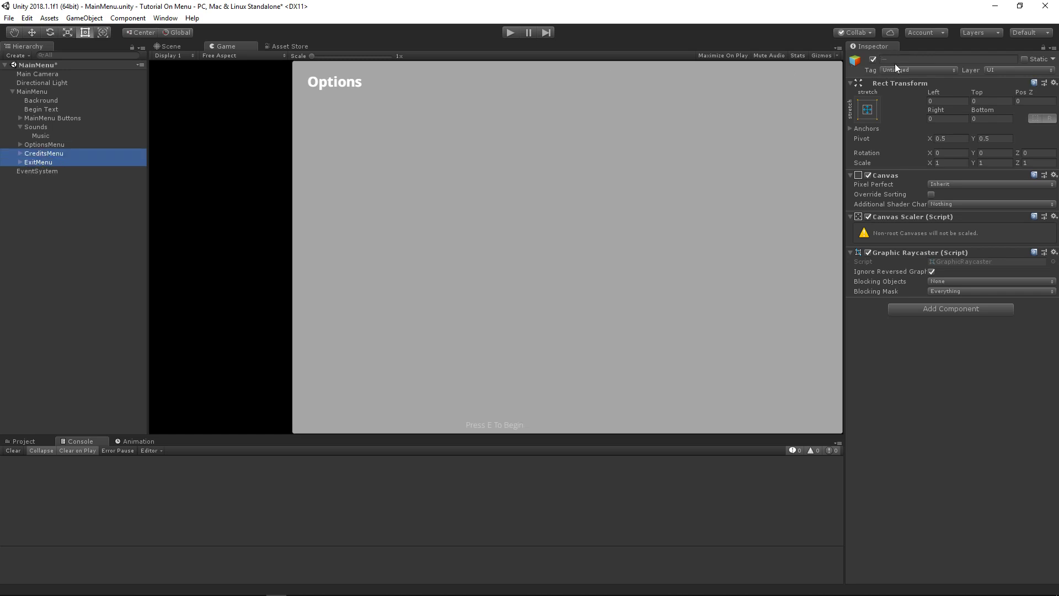
pyautogui.click(20, 152)
pyautogui.click(40, 162)
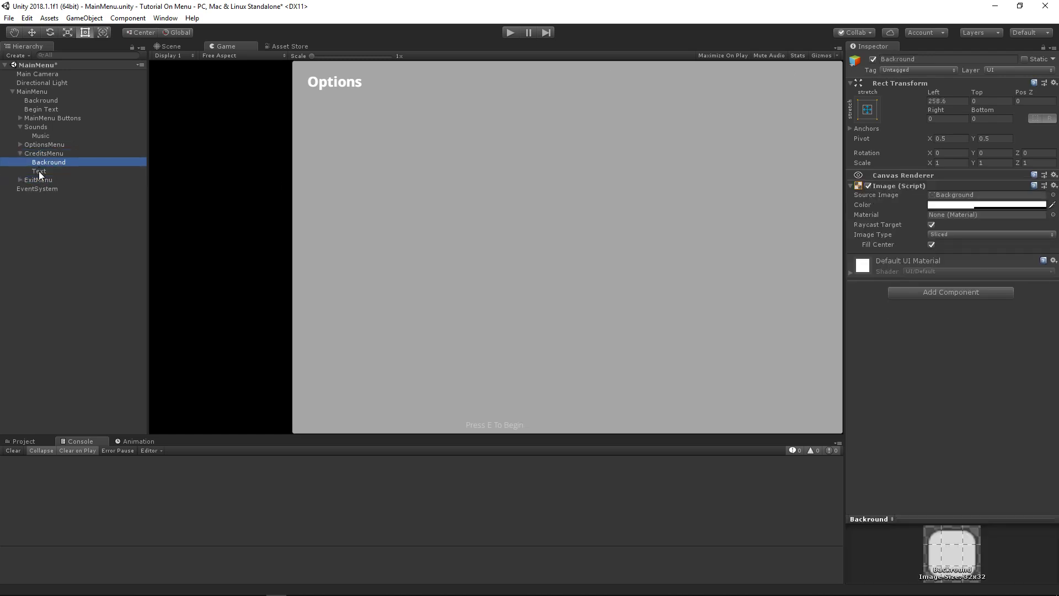
pyautogui.click(38, 171)
pyautogui.click(909, 211)
pyautogui.write('Credits')
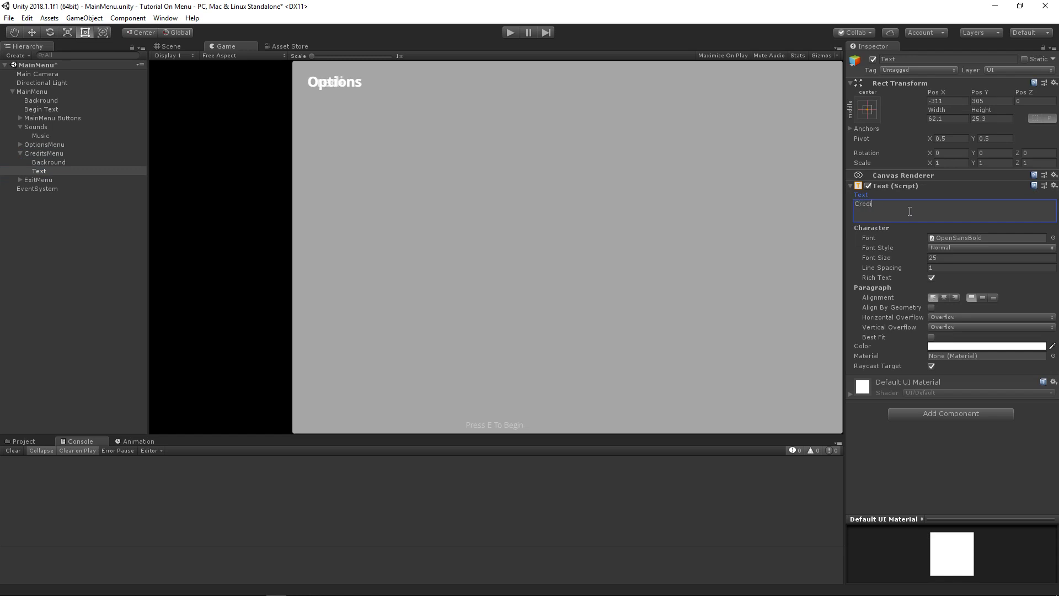
# Set the text of the Text object under ExitMenu to "Are you sure you would like to exit the game?".
pyautogui.click(19, 179)
pyautogui.click(39, 197)
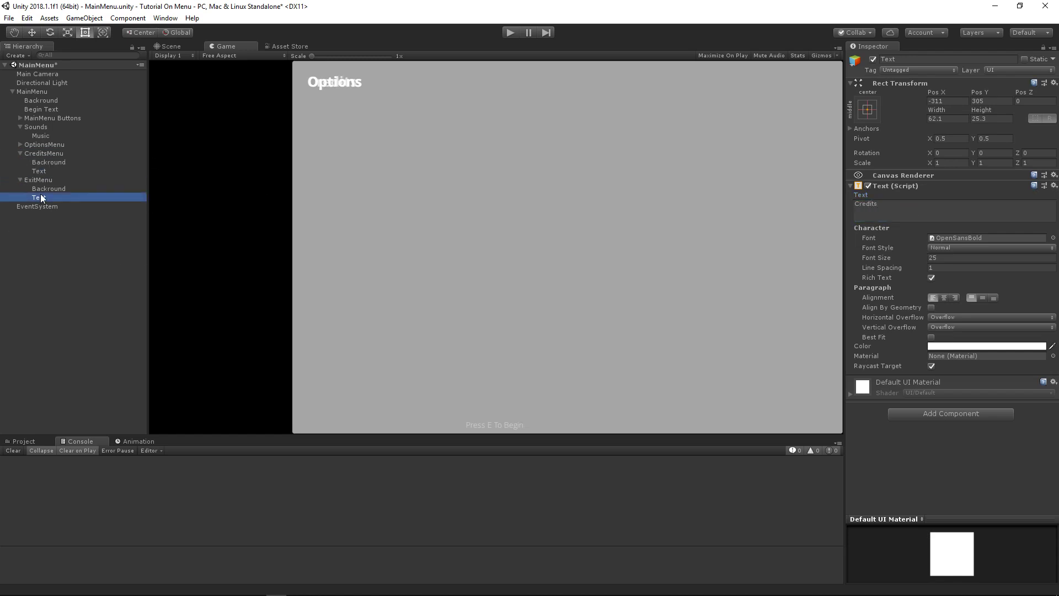
pyautogui.click(930, 218)
pyautogui.write('Exit')
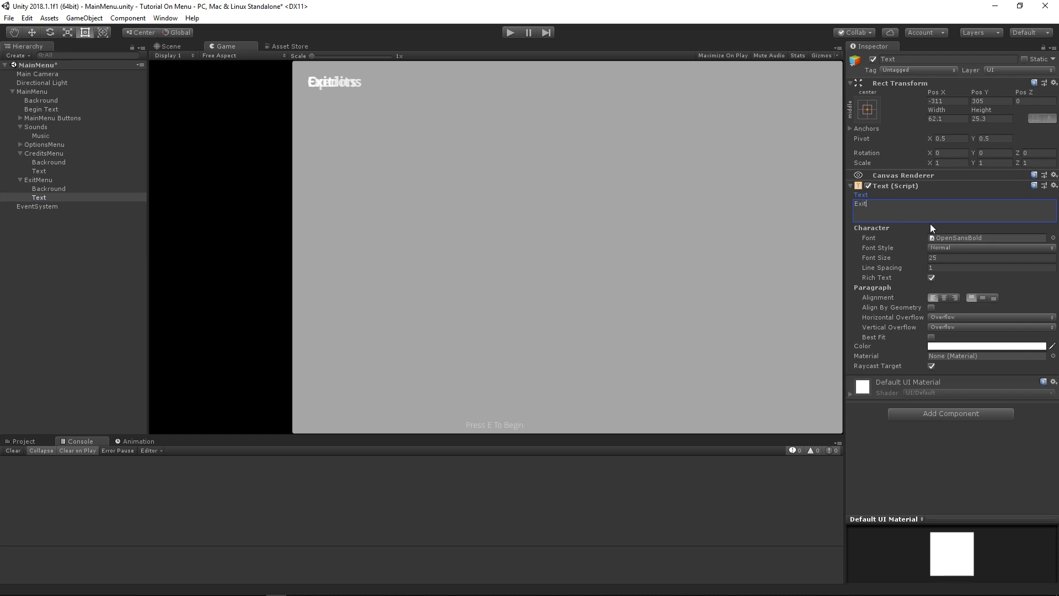
pyautogui.hotkey('ctrl', 'a')
pyautogui.write('Are you sure you would li')
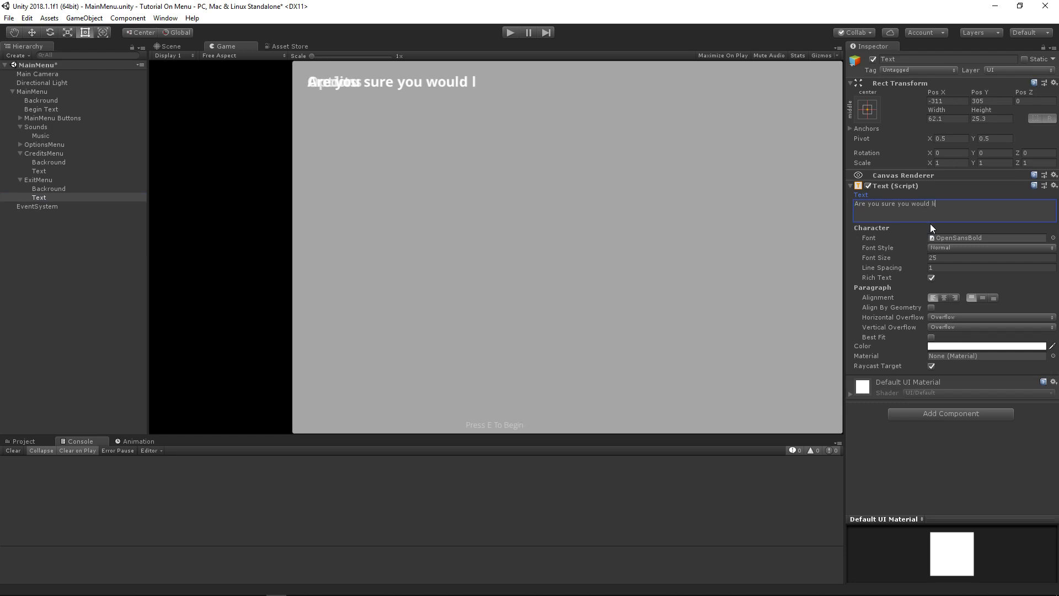
pyautogui.write('ke to exit t')
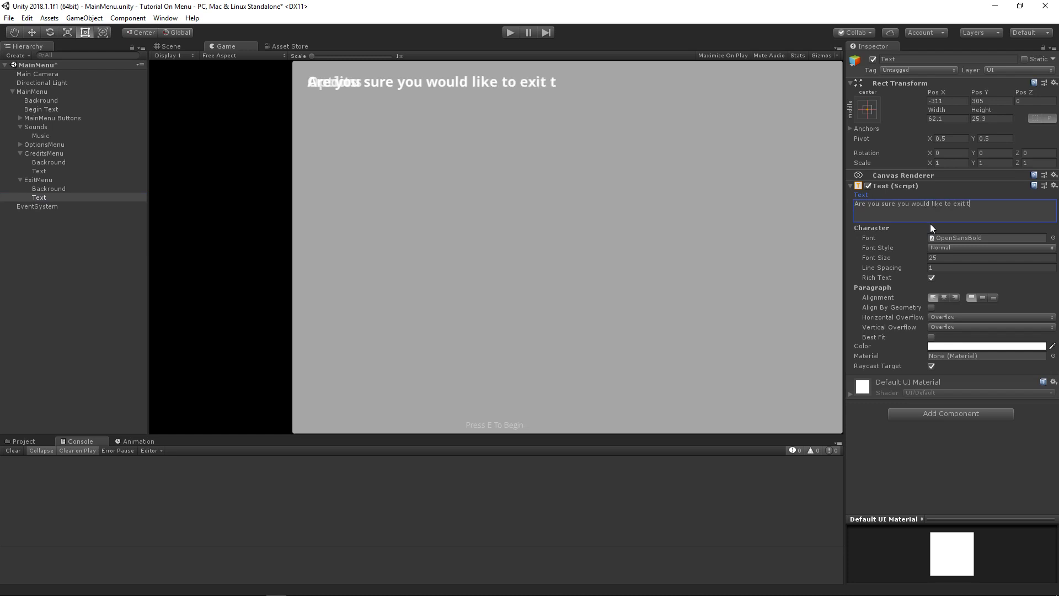
pyautogui.write('he game?')
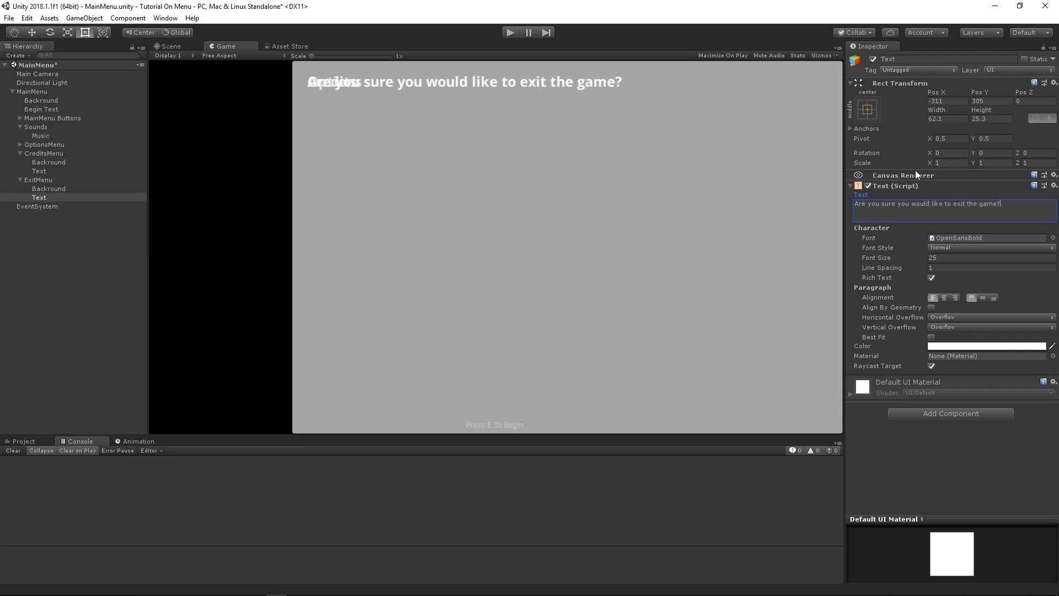
pyautogui.click(19, 180)
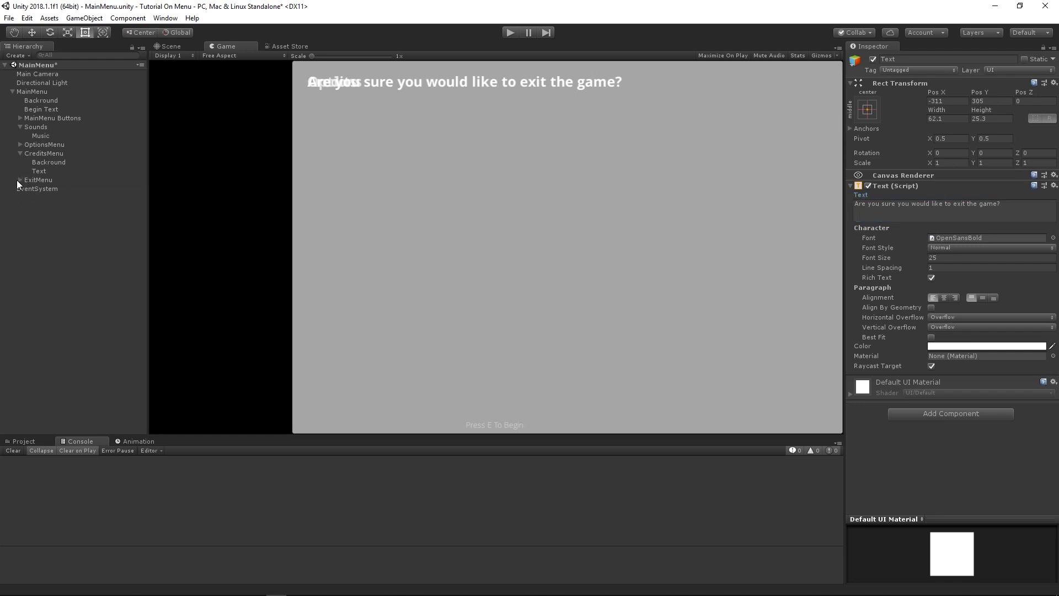
# Assign the OptionsMenu, CreditsMenu and ExitMenu canvases to the matching Menus fields of the MainMenu object's Main Menu script.
pyautogui.click(23, 91)
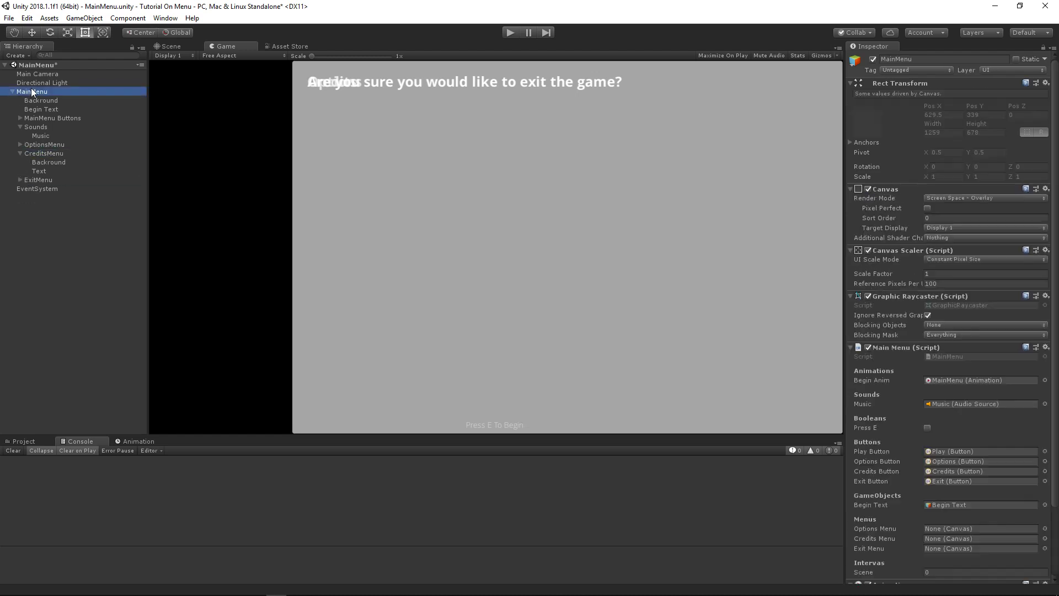
pyautogui.moveTo(35, 147); pyautogui.dragTo(965, 528)
pyautogui.moveTo(54, 153); pyautogui.dragTo(935, 542)
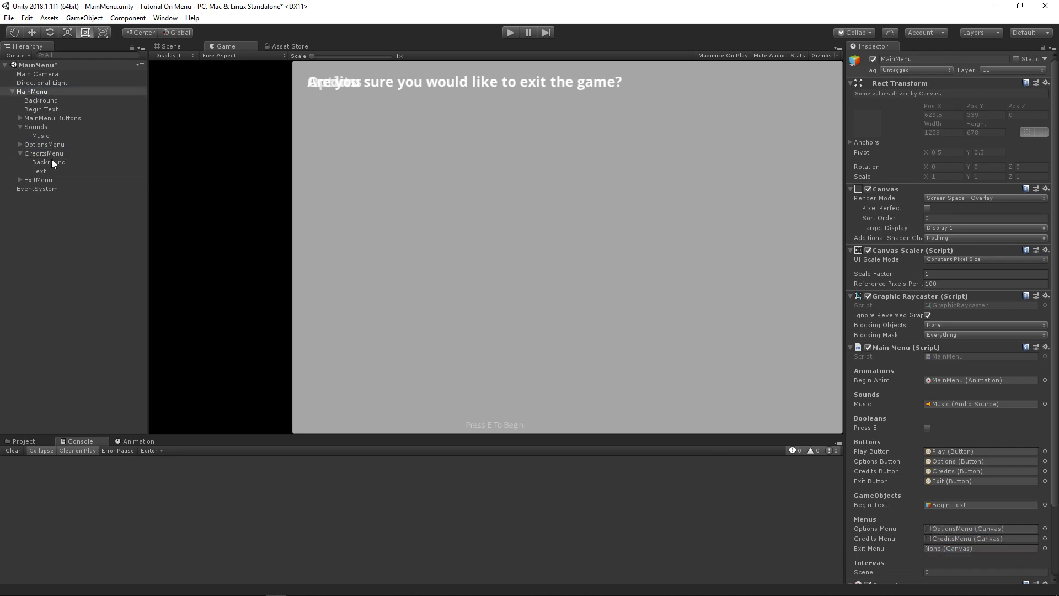
pyautogui.moveTo(38, 177); pyautogui.dragTo(966, 549)
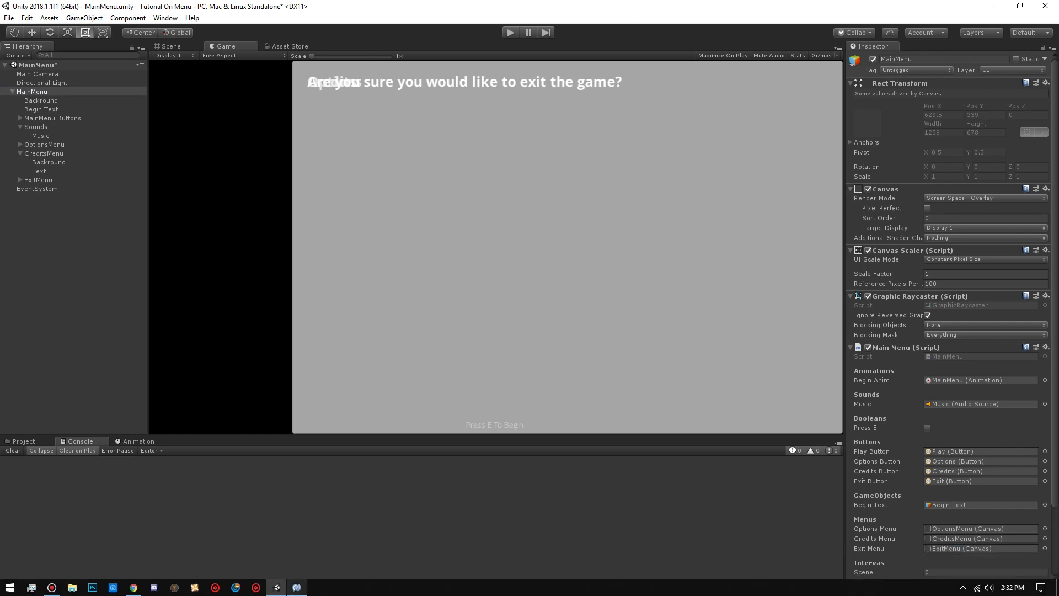
# Switch to MonoDevelop and add the line ExitMenu.enabled = false; below the OptionsMenu line in the Start method.
pyautogui.click(297, 587)
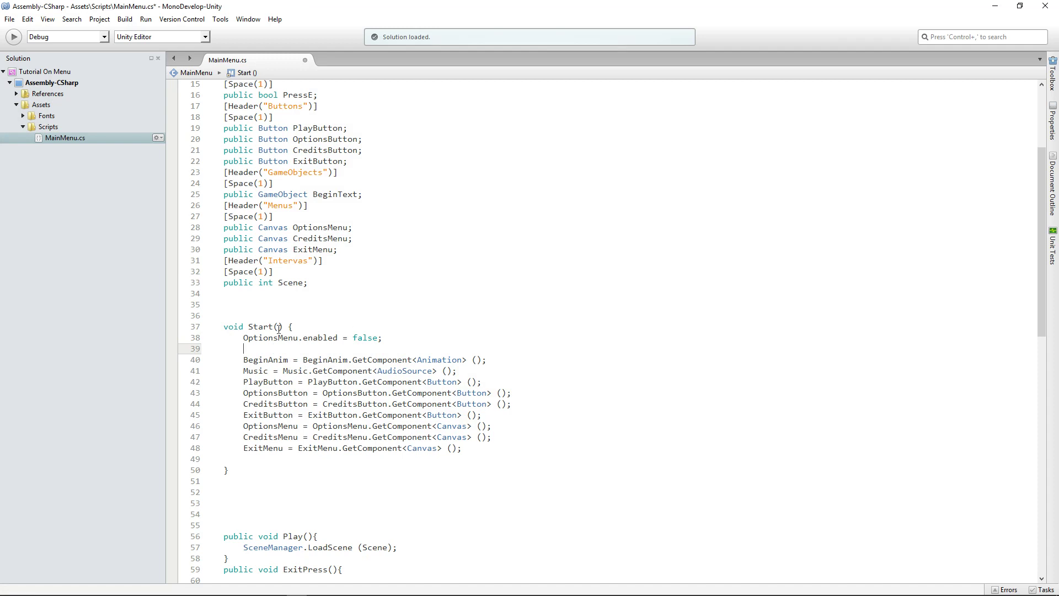
pyautogui.moveTo(387, 339); pyautogui.dragTo(301, 342)
pyautogui.hotkey('ctrl', 'c')
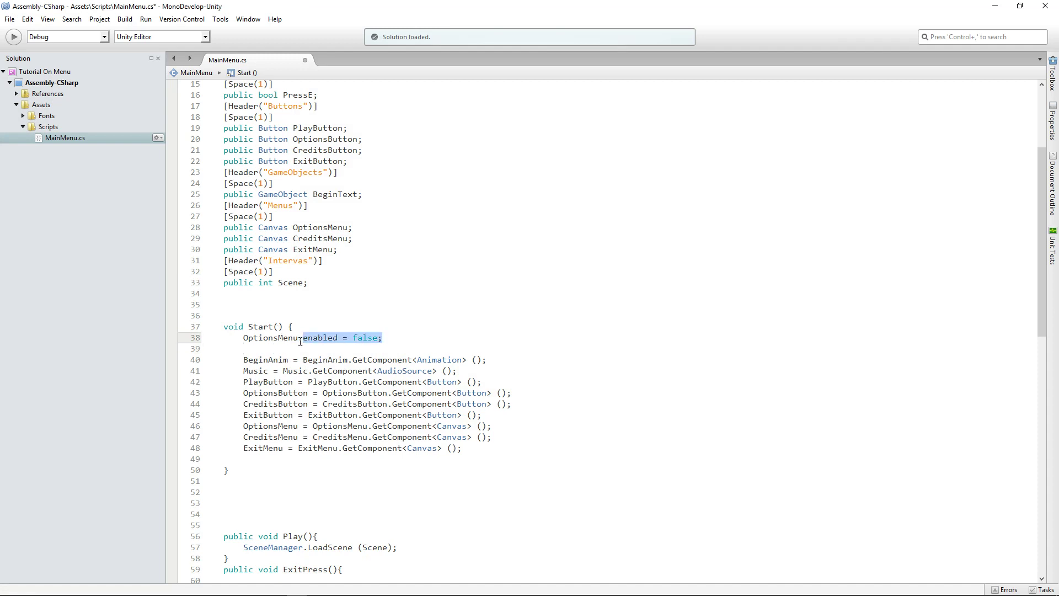
pyautogui.click(277, 352)
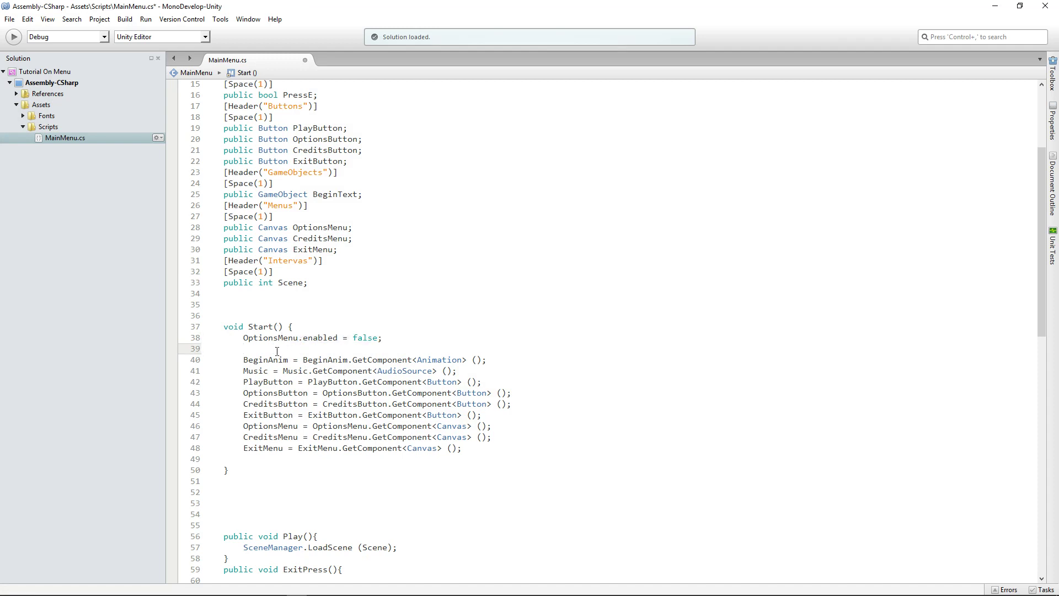
pyautogui.write('ExitMenu')
pyautogui.hotkey('ctrl', 'v')
pyautogui.write('.')
pyautogui.press('Return')
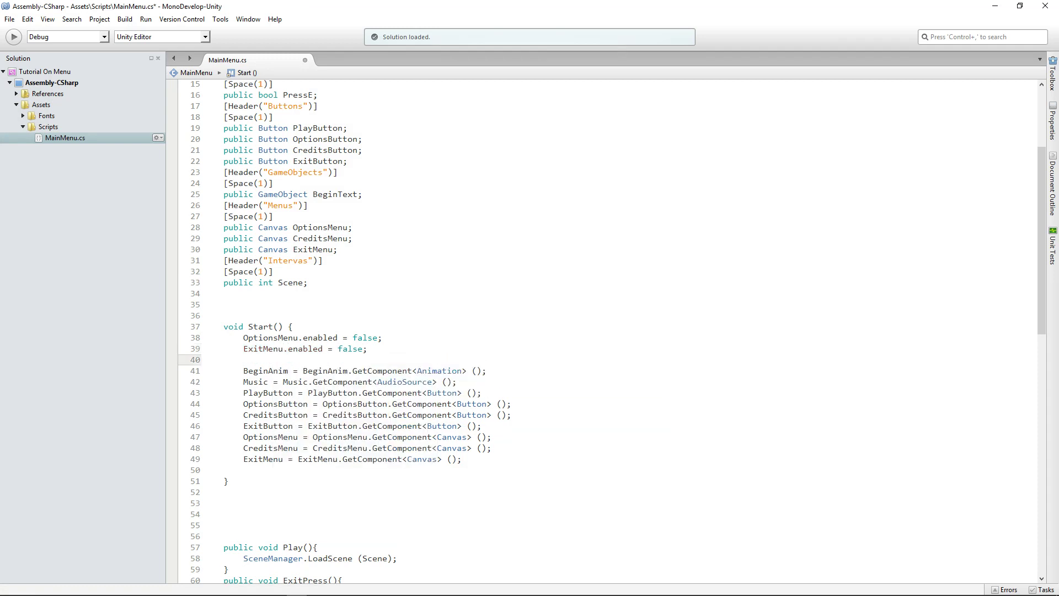
# Add the line CreditsMenu.enabled = false; below the ExitMenu line in Start and save the MainMenu.cs script.
pyautogui.write('Credits')
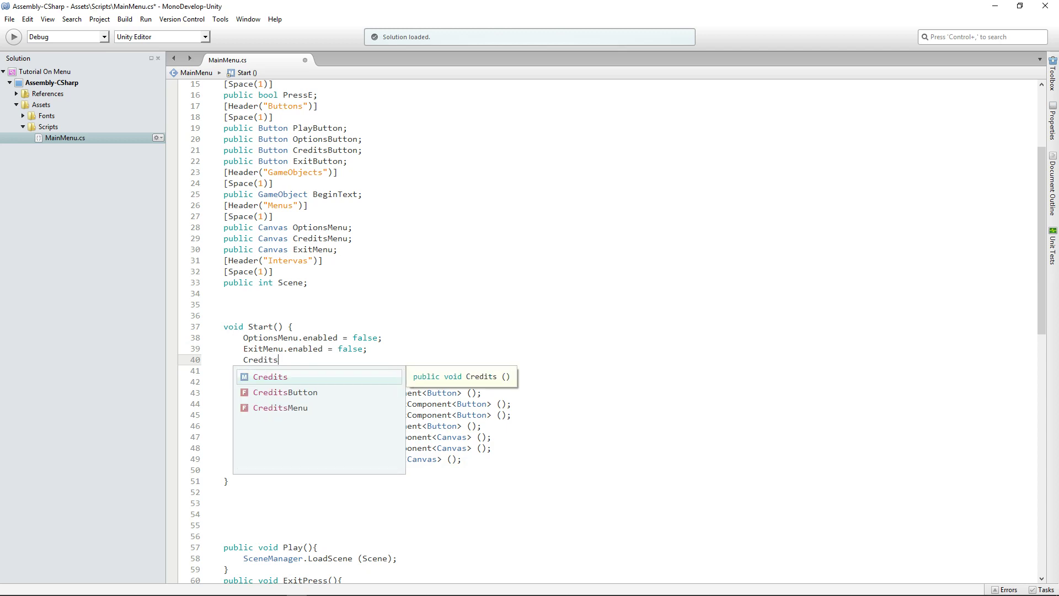
pyautogui.write('Menu.e')
pyautogui.press('BackSpace')
pyautogui.press('BackSpace')
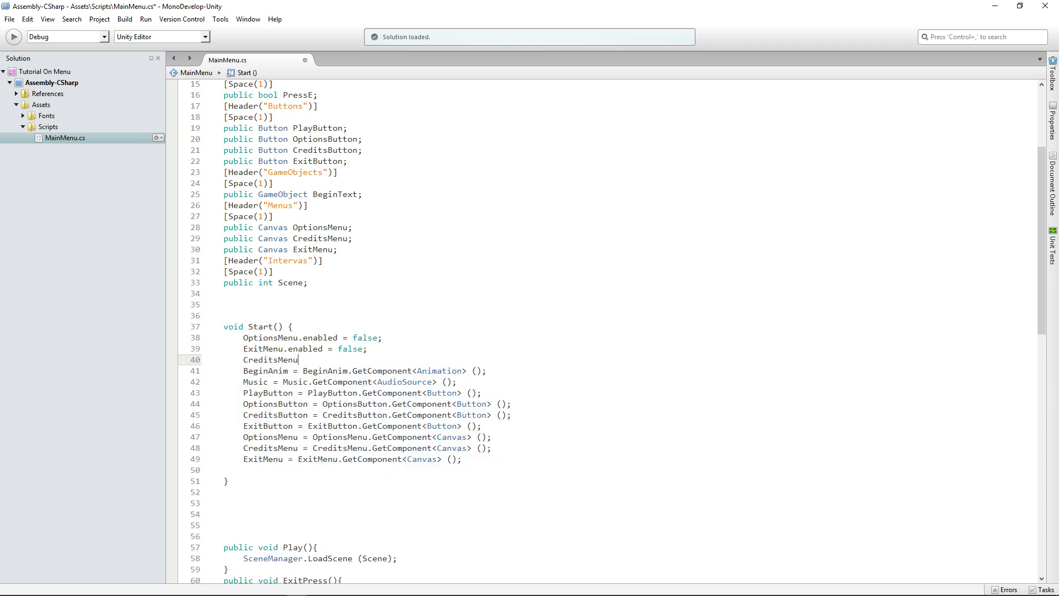
pyautogui.write('/')
pyautogui.hotkey('ctrl', 'v')
pyautogui.press('BackSpace')
pyautogui.write('.')
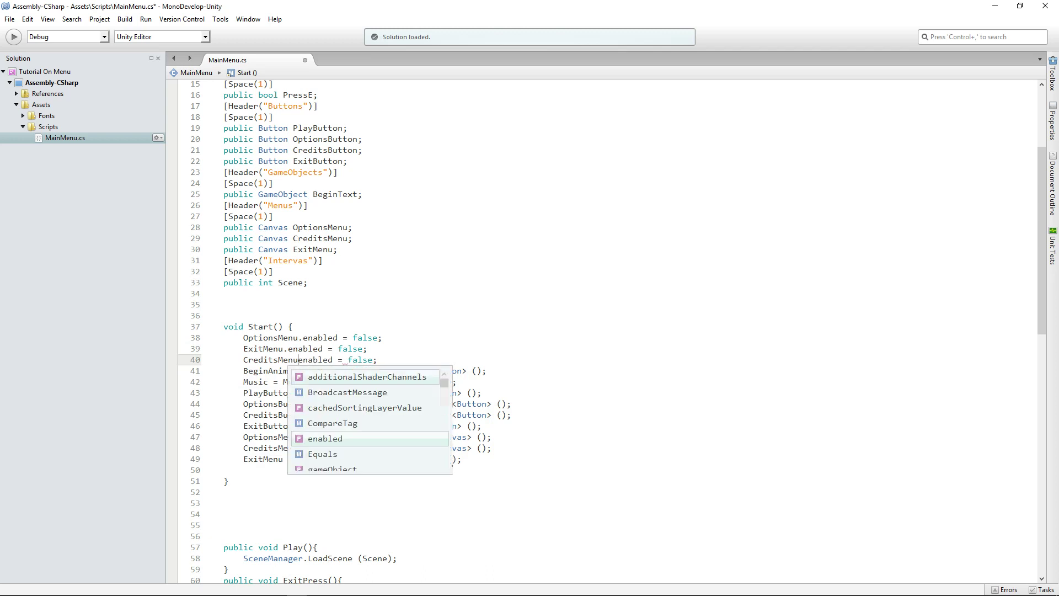
pyautogui.click(225, 260)
pyautogui.hotkey('ctrl', 's')
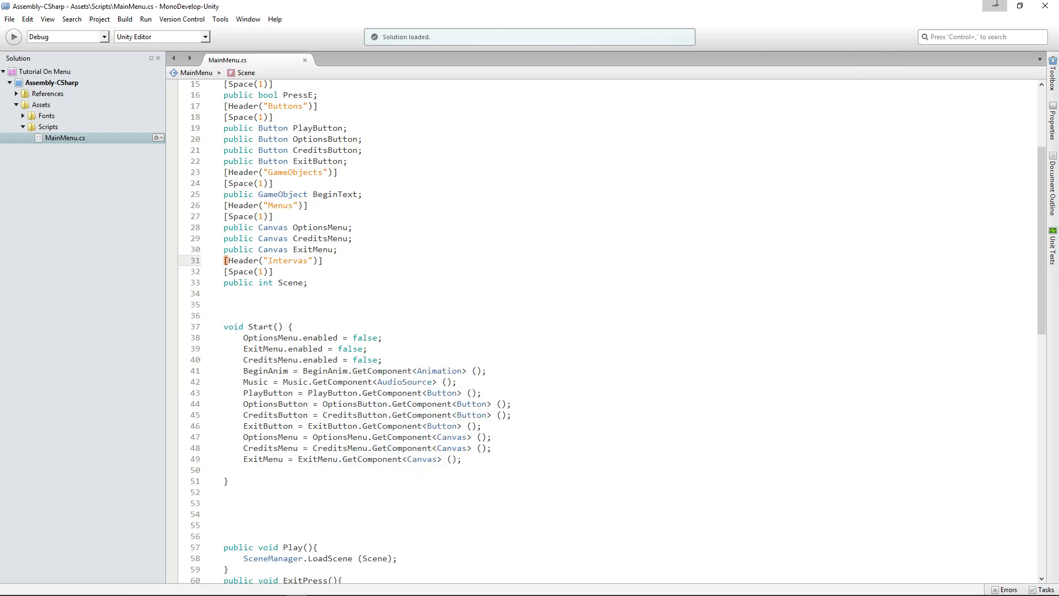
# Switch to Unity, play the scene, pass the begin prompt to check the main menu, and stop playback.
pyautogui.click(994, 6)
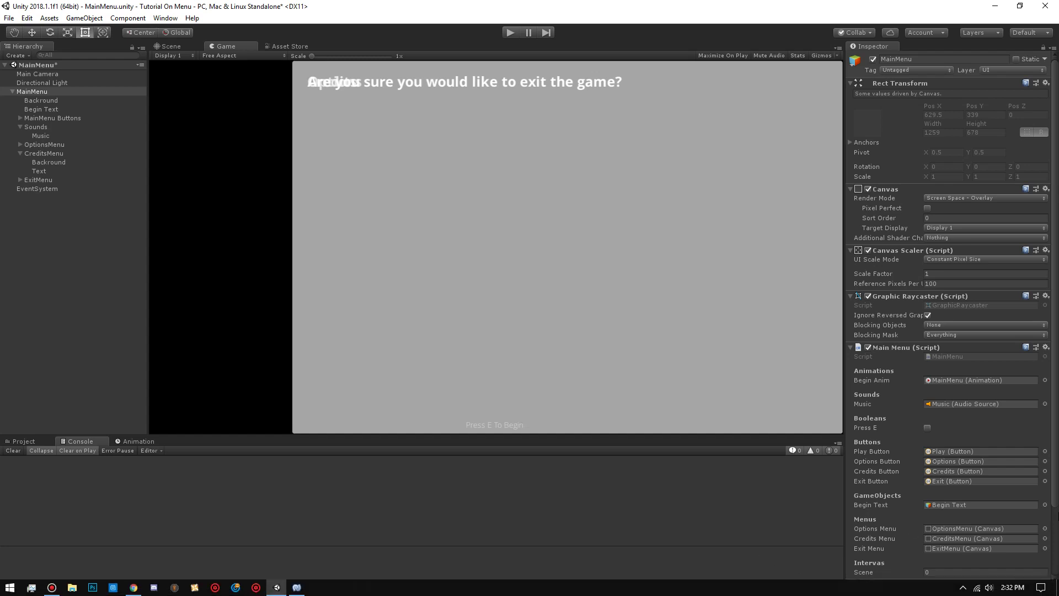
pyautogui.click(509, 35)
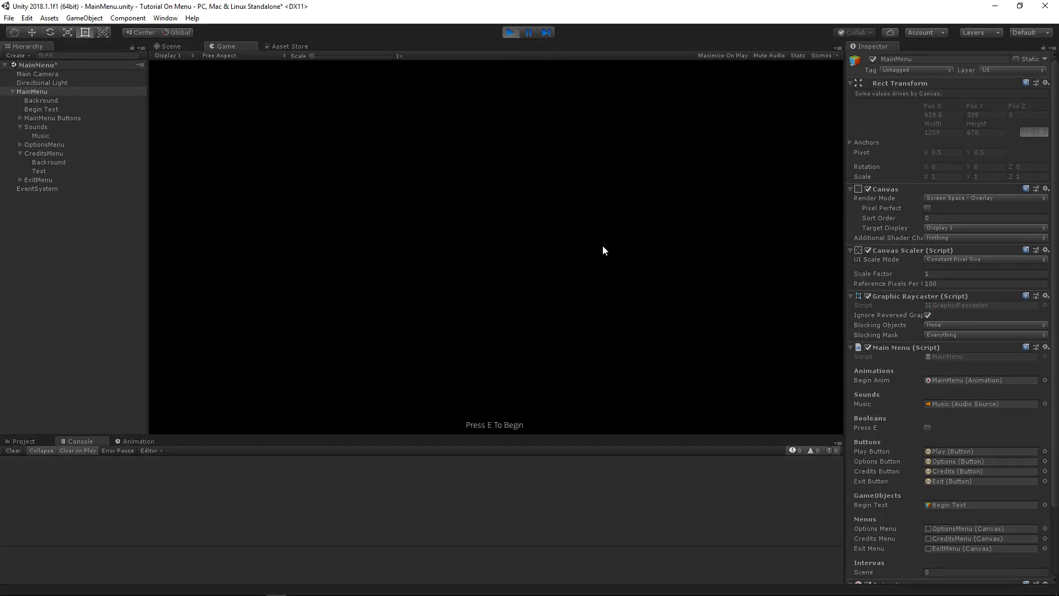
pyautogui.press('e')
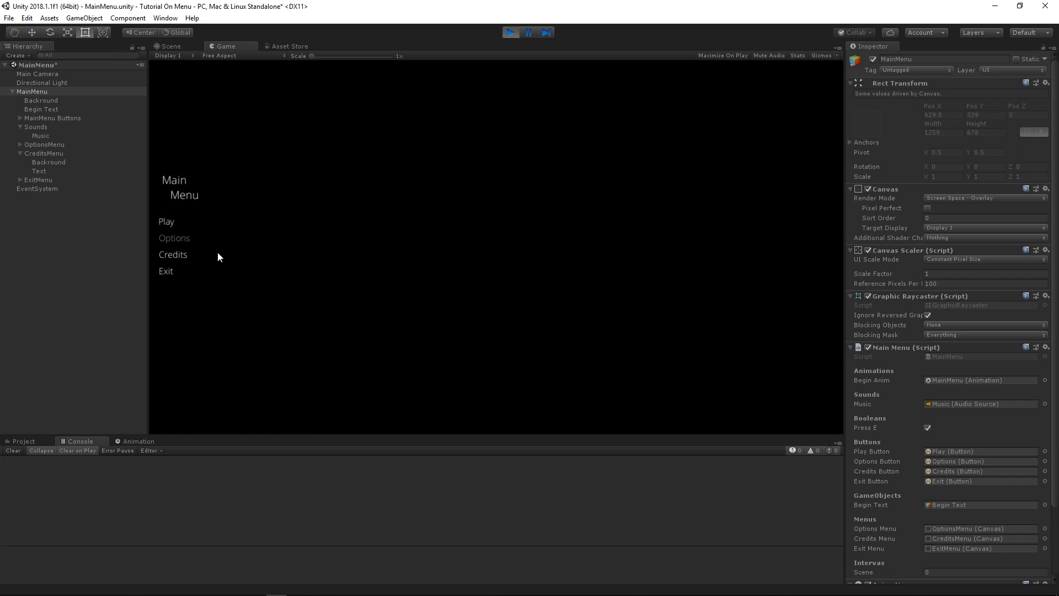
pyautogui.click(25, 442)
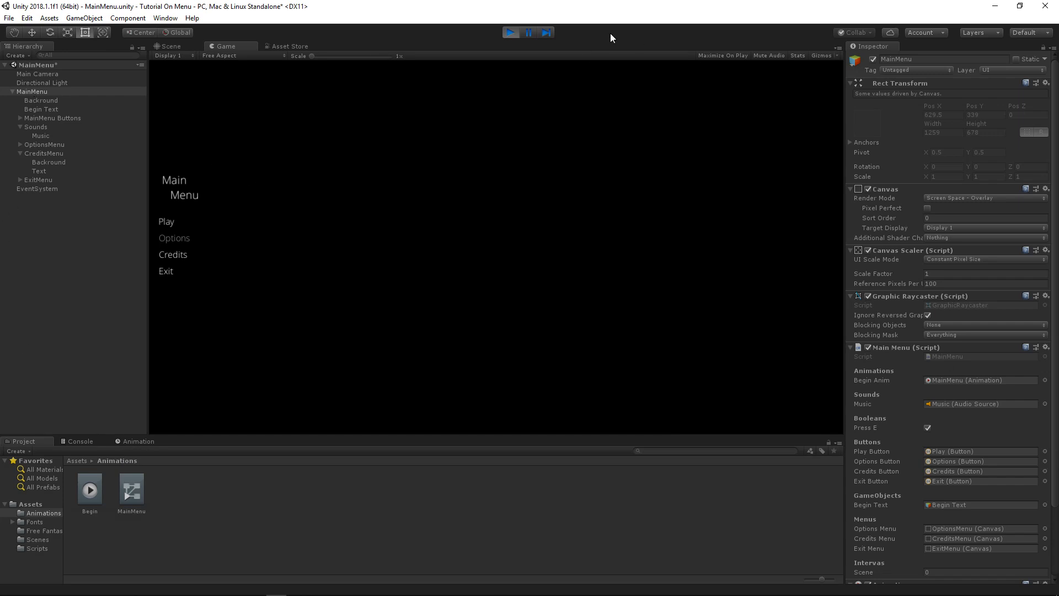
pyautogui.click(504, 33)
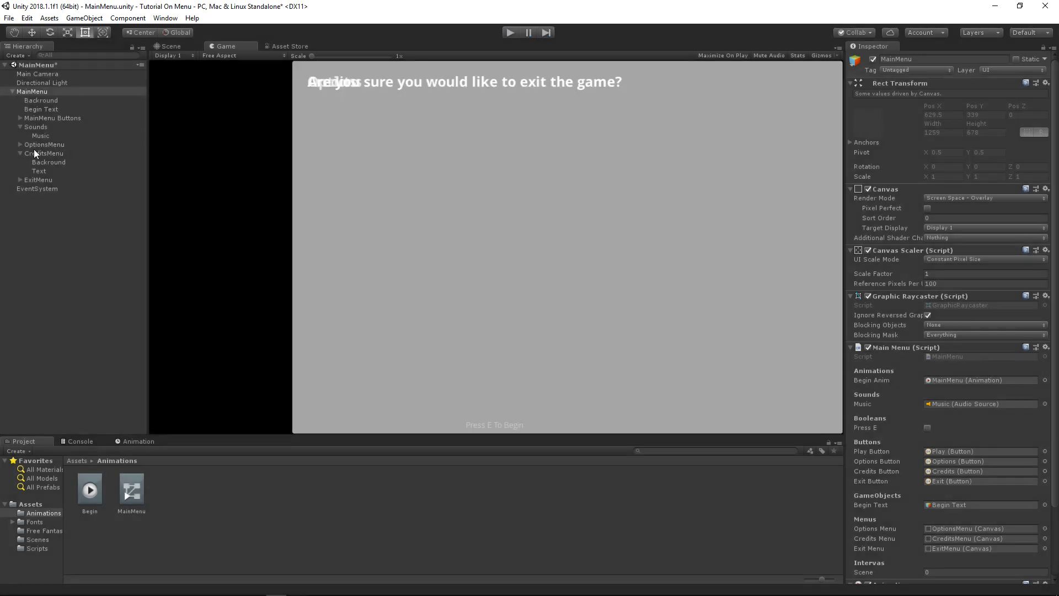
# Make the Options button under MainMenu Buttons call MainMenu.Options() from the MainMenu object in its On Click event.
pyautogui.click(20, 153)
pyautogui.click(36, 125)
pyautogui.click(21, 127)
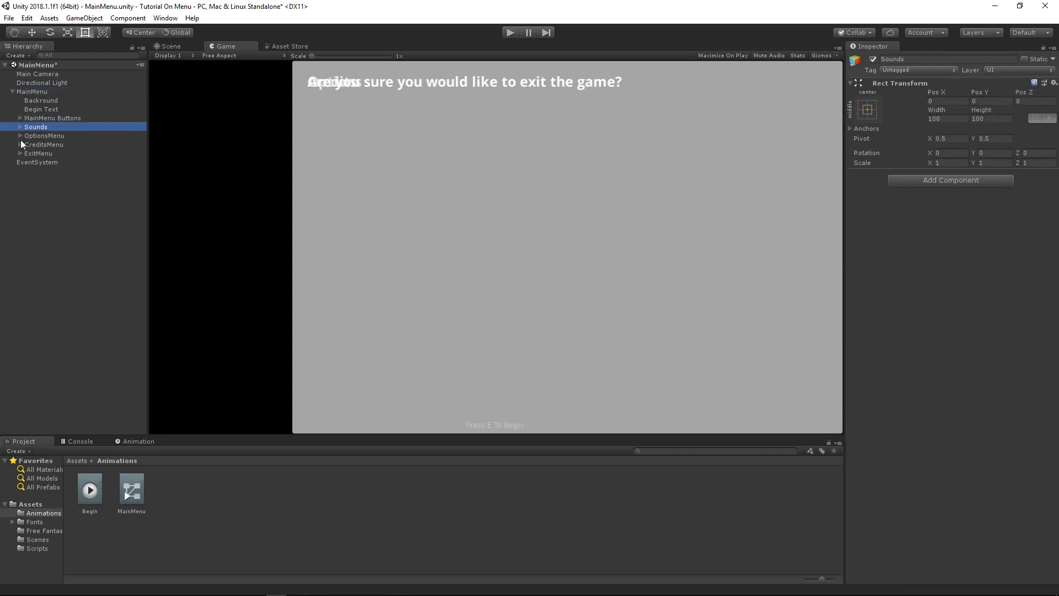
pyautogui.click(20, 117)
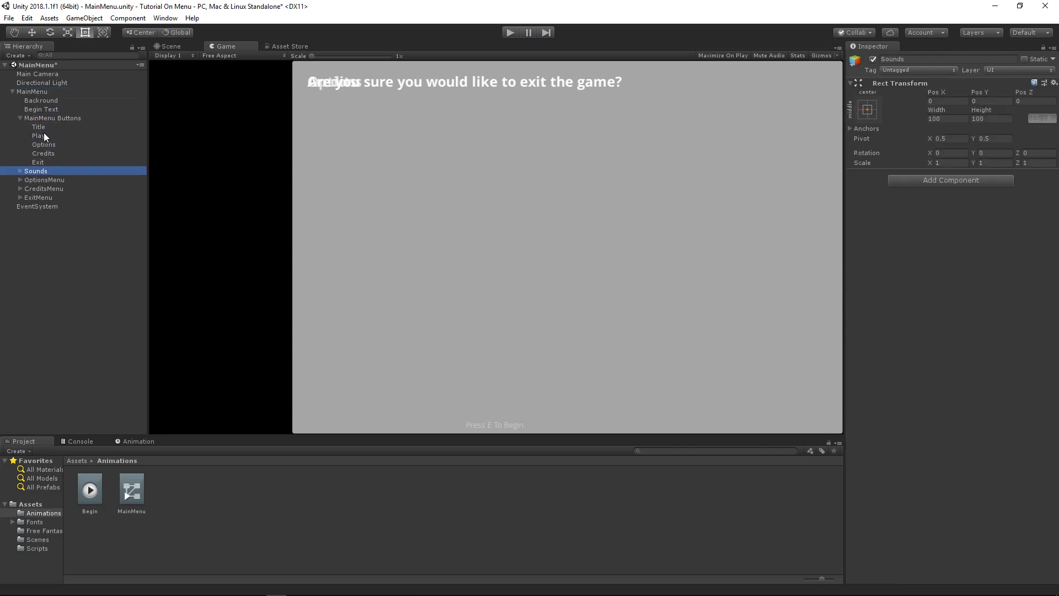
pyautogui.click(40, 136)
pyautogui.click(83, 145)
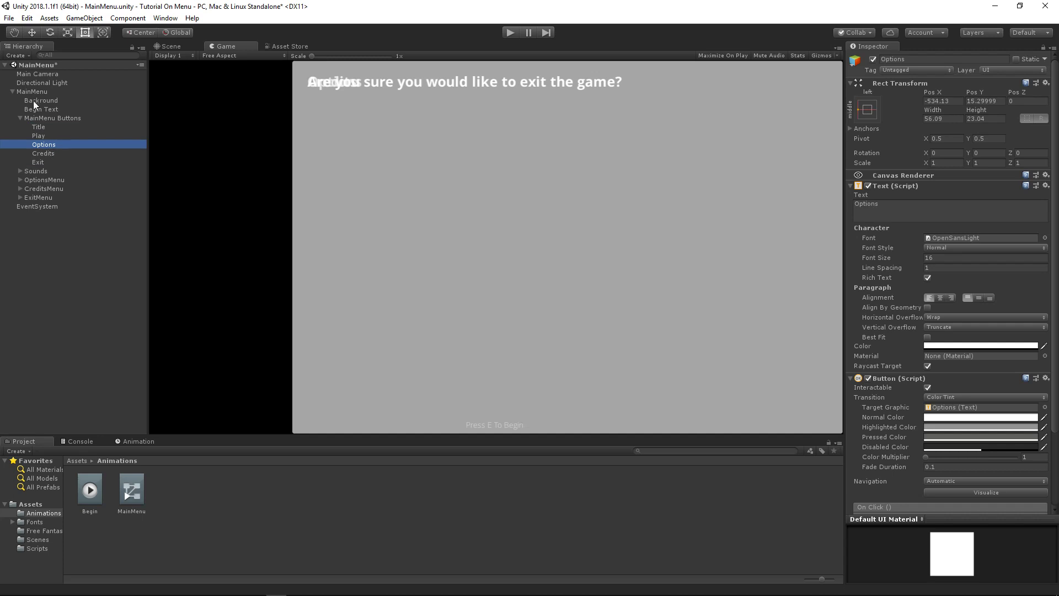
pyautogui.scroll(-3, 998, 409)
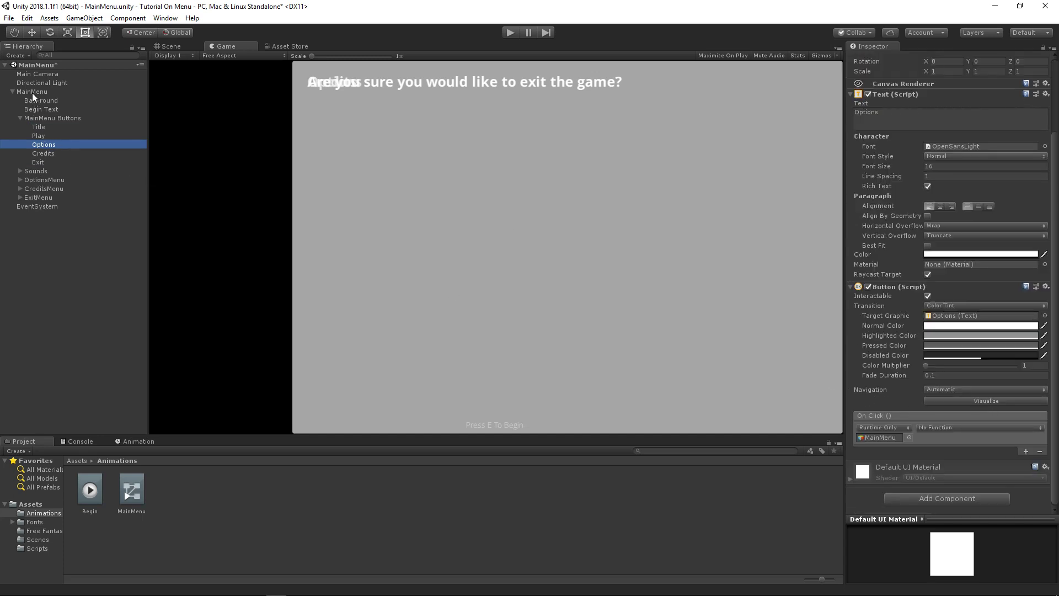
pyautogui.moveTo(32, 93); pyautogui.dragTo(881, 439)
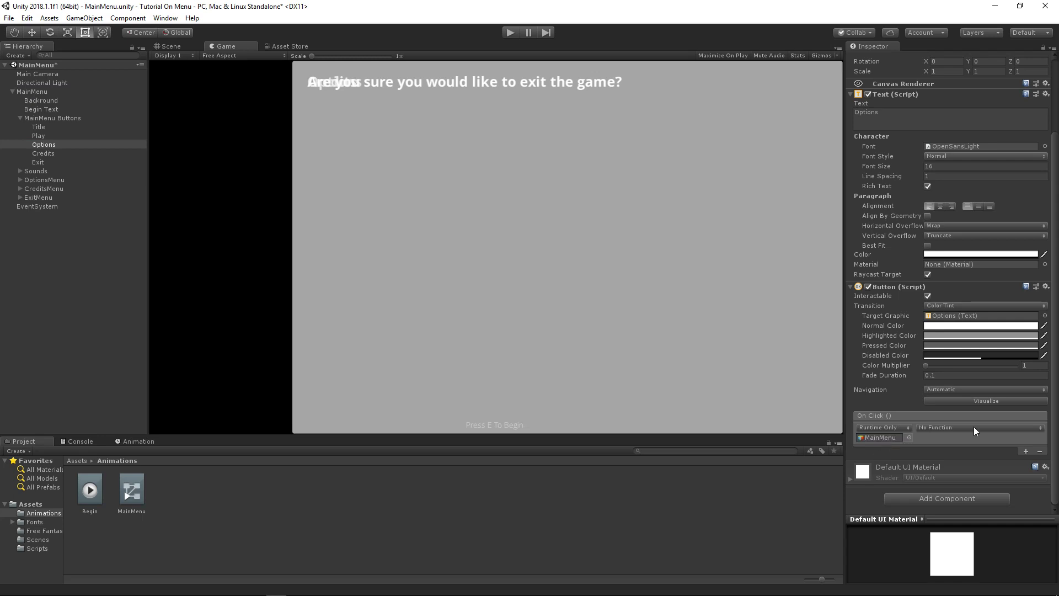
pyautogui.click(974, 431)
pyautogui.moveTo(957, 517)
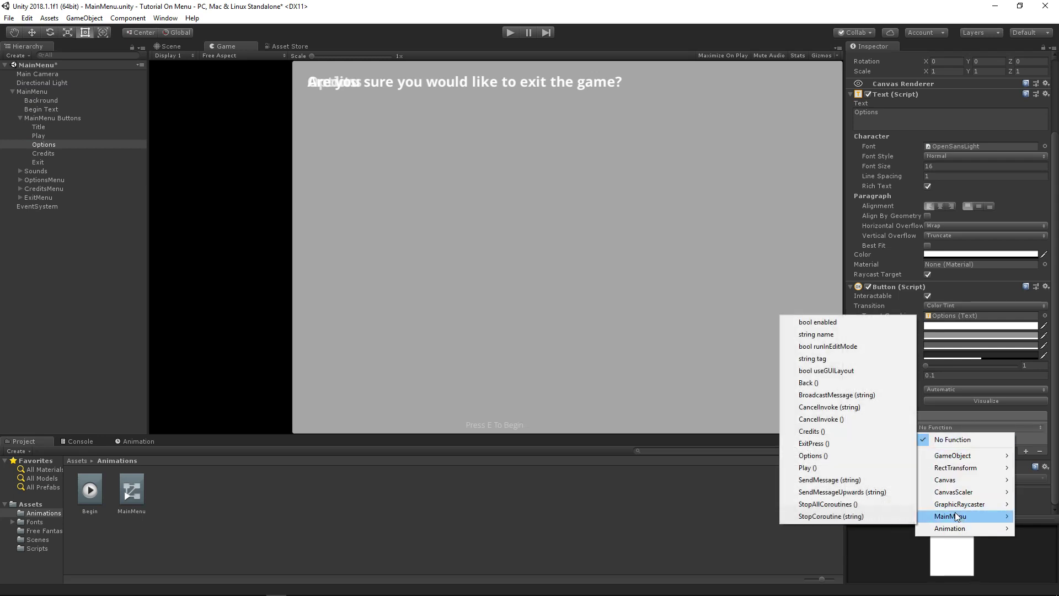
pyautogui.click(813, 455)
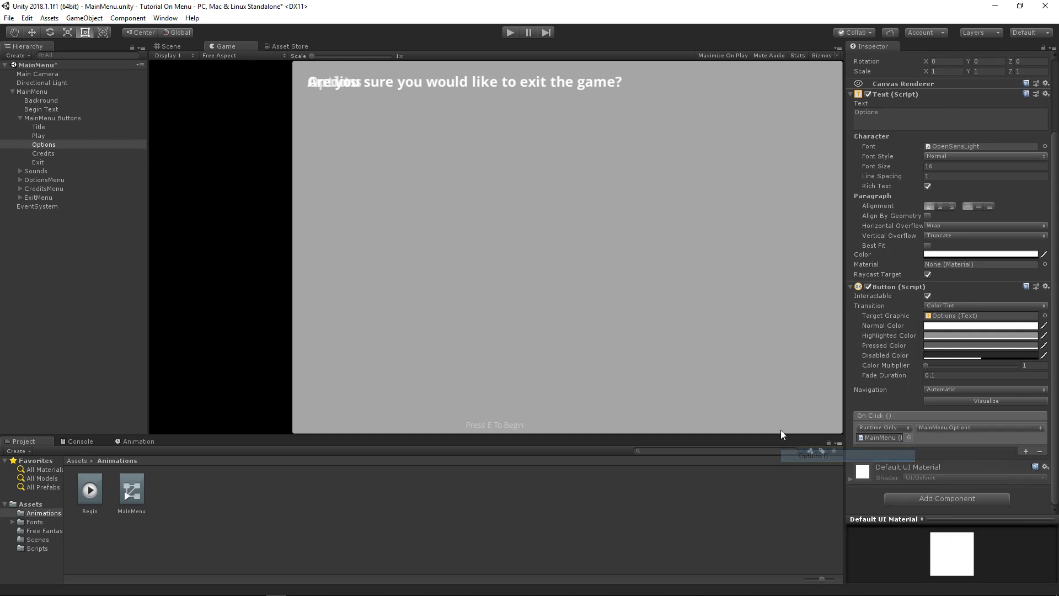
# Make the Credits button call MainMenu.Credits() in its On Click event.
pyautogui.click(44, 154)
pyautogui.click(963, 428)
pyautogui.moveTo(955, 522)
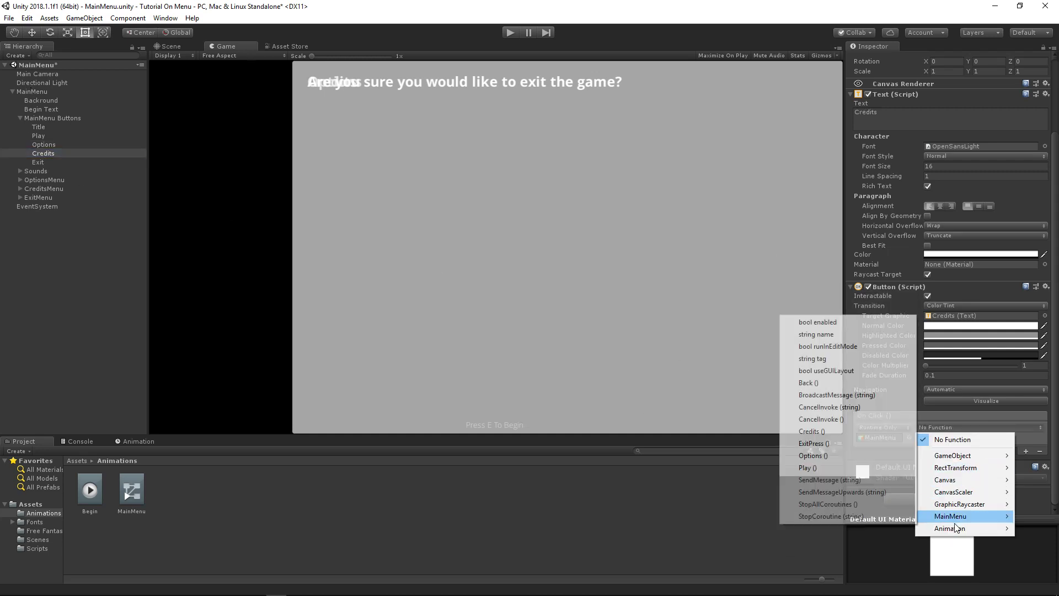
pyautogui.click(811, 431)
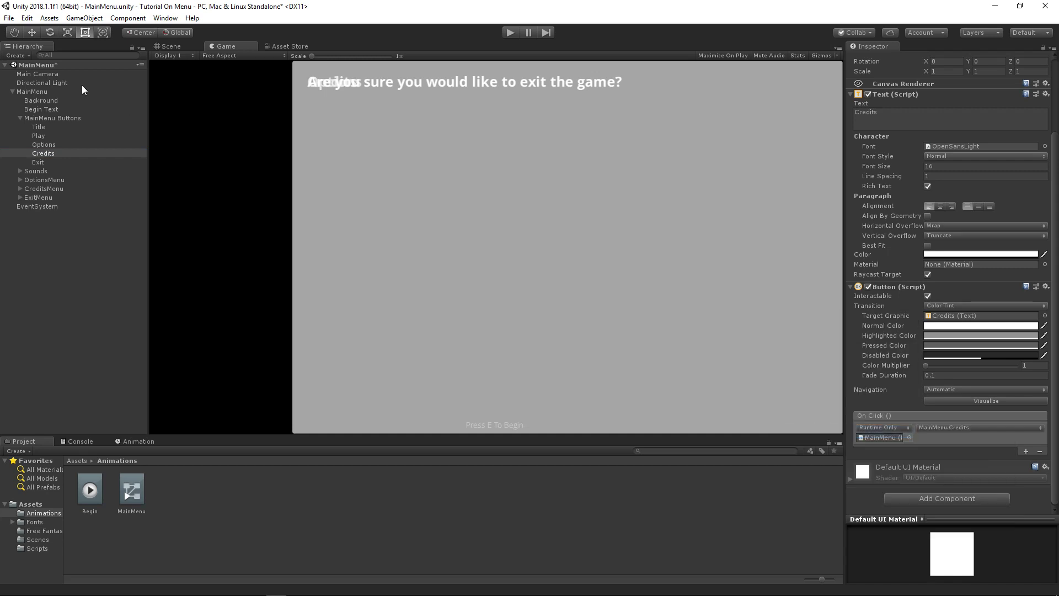
# Make the Exit button call MainMenu.ExitPress() in its On Click event.
pyautogui.click(37, 162)
pyautogui.click(962, 428)
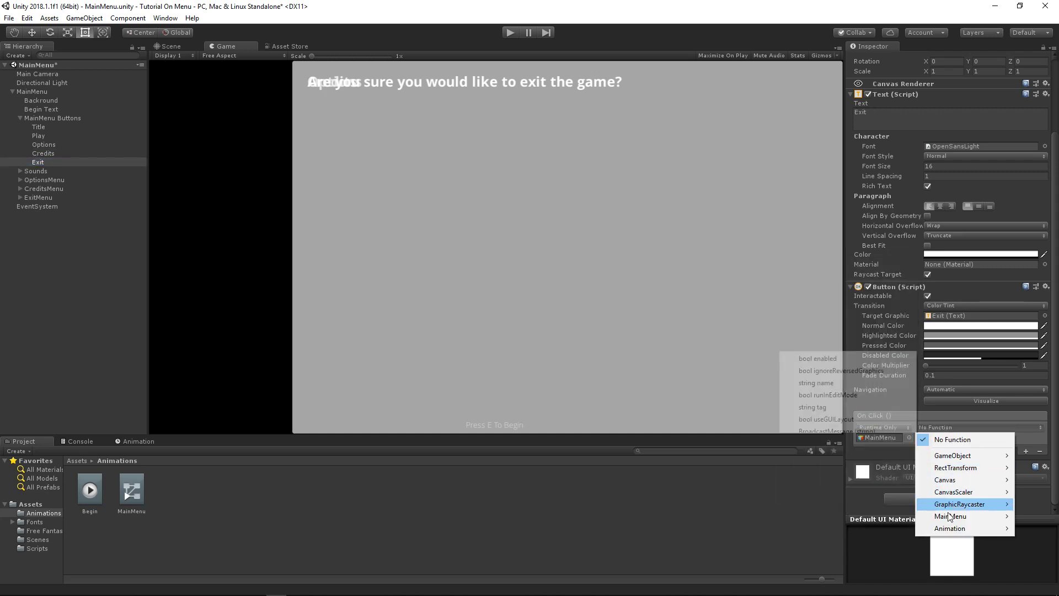
pyautogui.moveTo(949, 516)
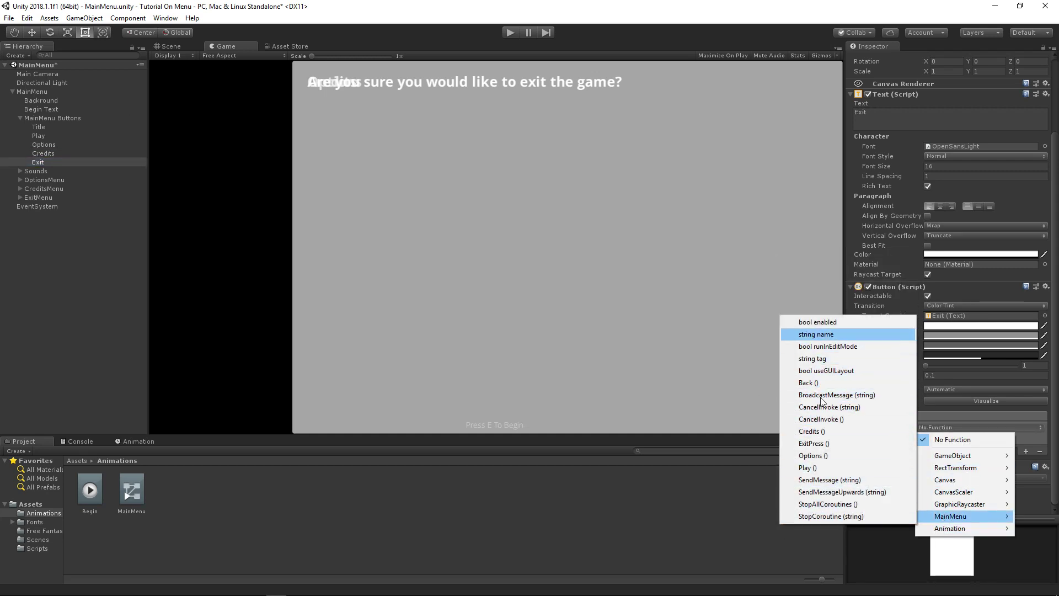
pyautogui.click(814, 443)
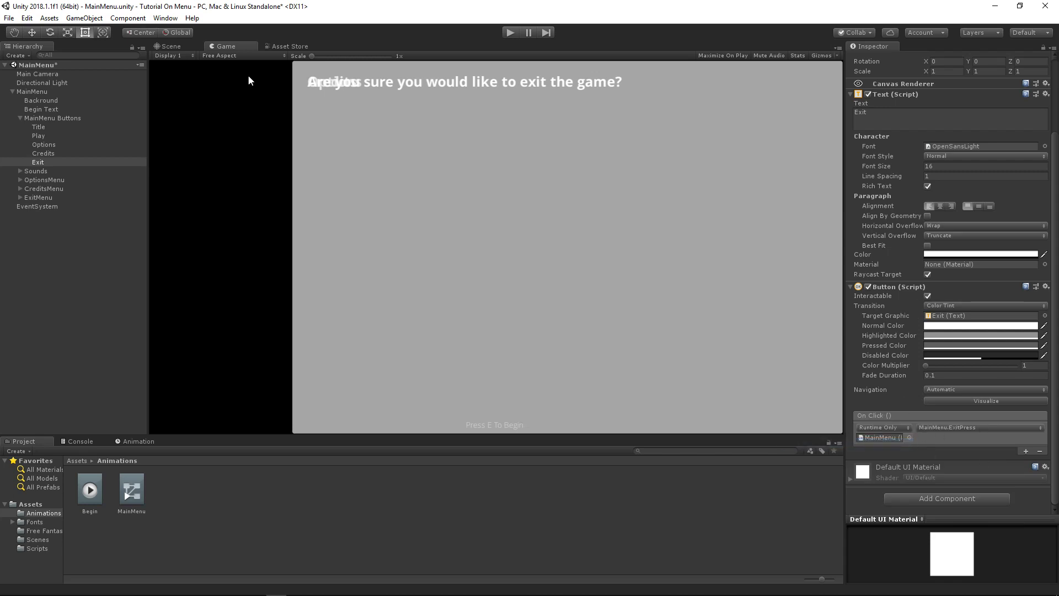
pyautogui.click(882, 438)
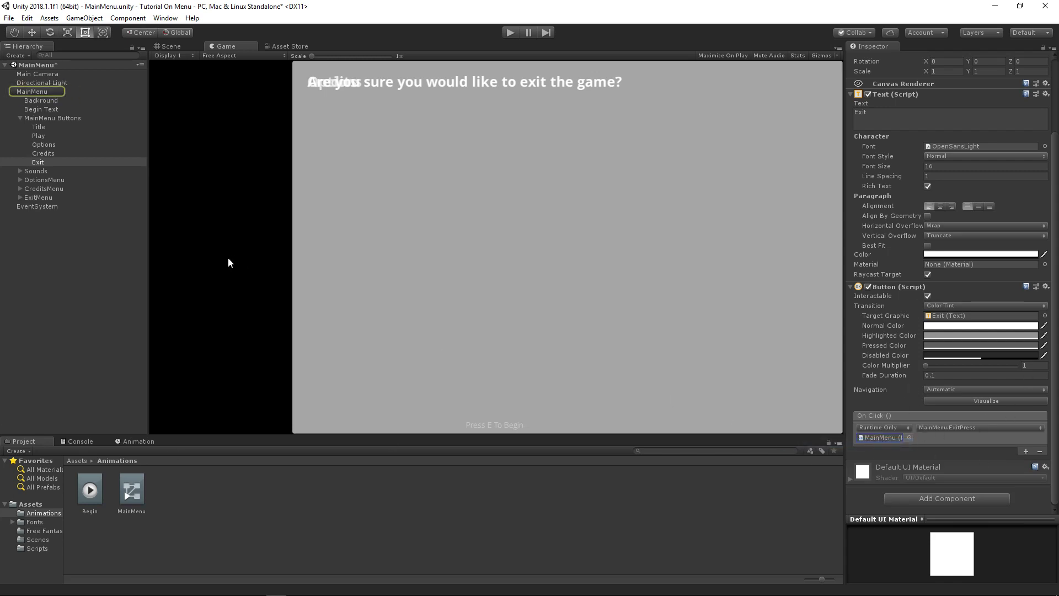
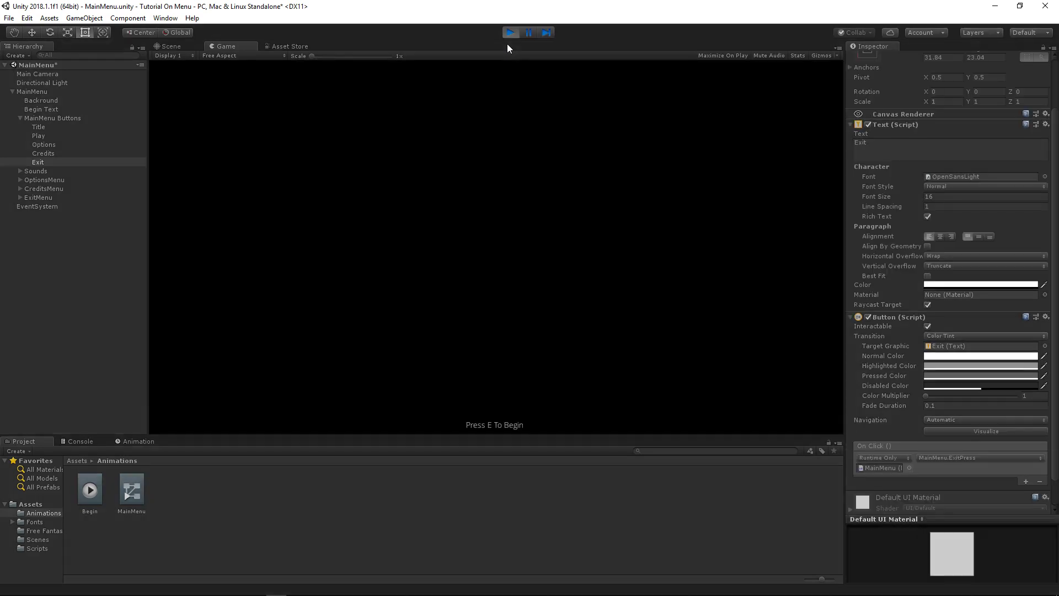
# Test the running scene by passing the begin prompt and opening Options, and stop playback.
pyautogui.press('e')
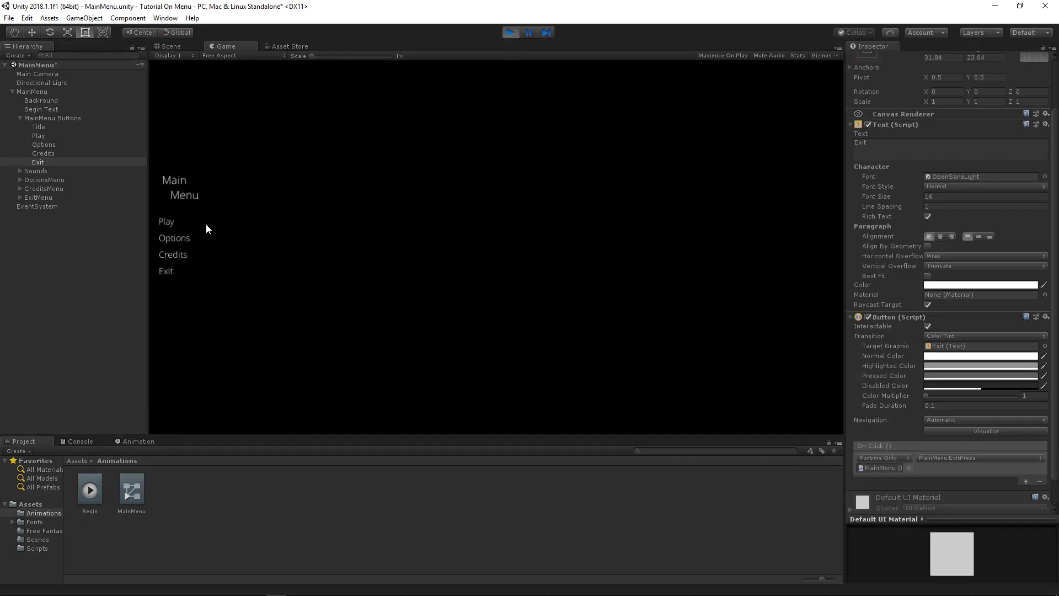
pyautogui.click(163, 238)
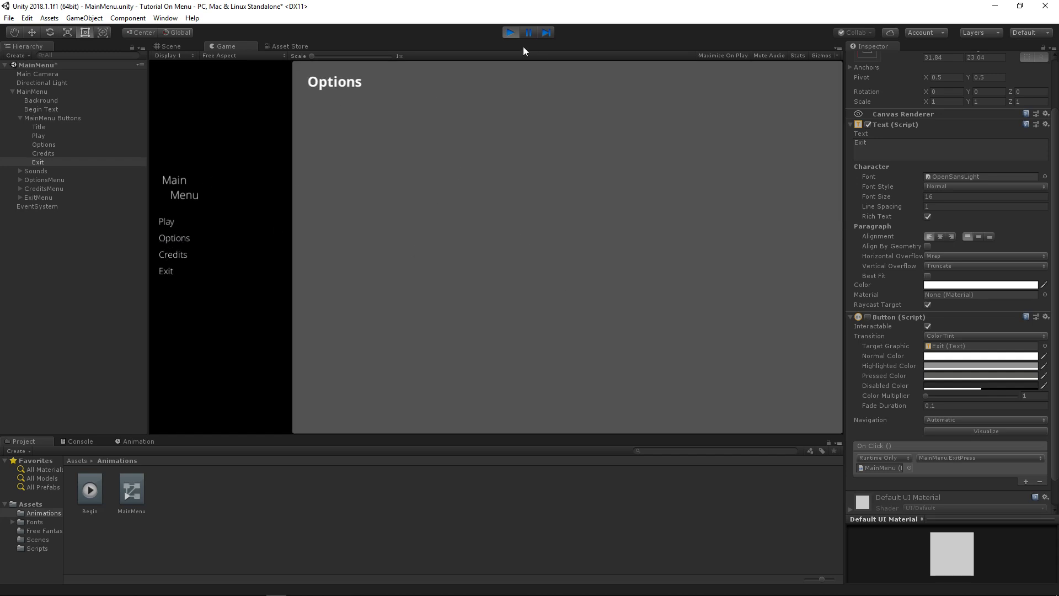
pyautogui.click(511, 32)
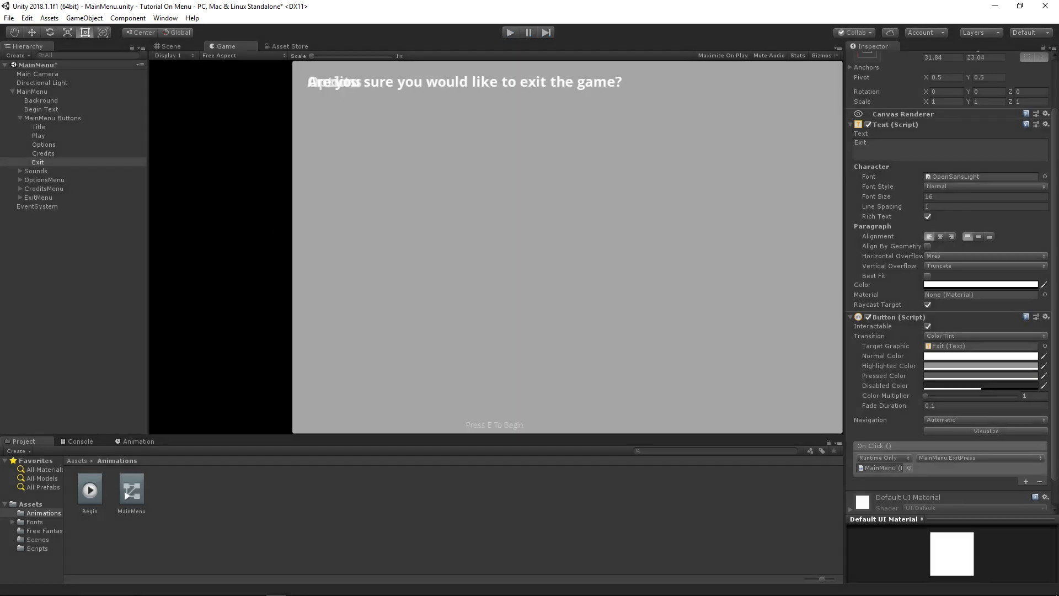
# Switch to MonoDevelop and copy the five enabled statements from the Options method into the Credits method.
pyautogui.moveTo(284, 585)
pyautogui.click(298, 530)
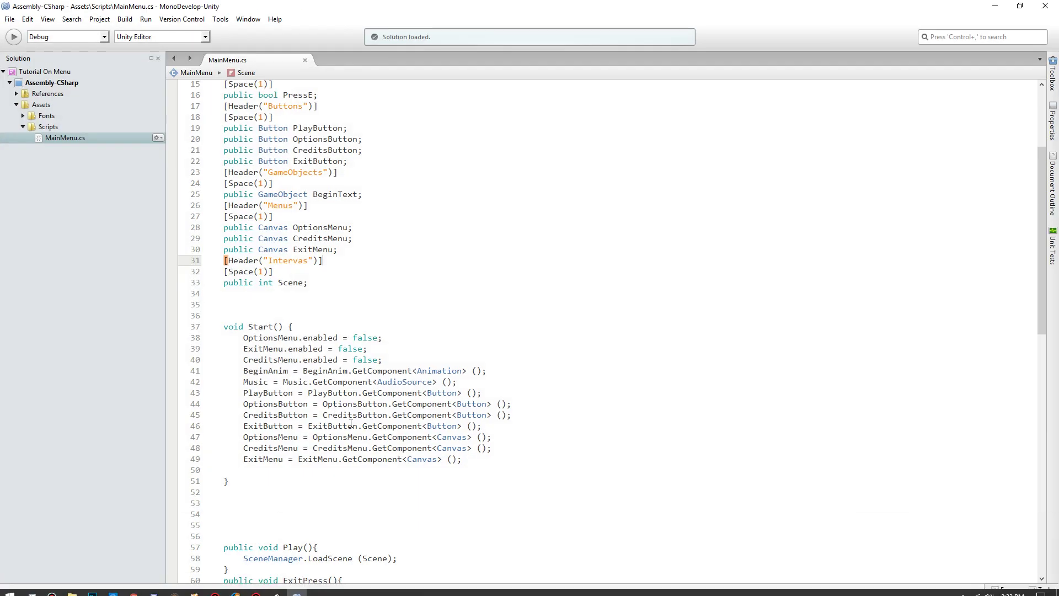
pyautogui.scroll(-2, 352, 419)
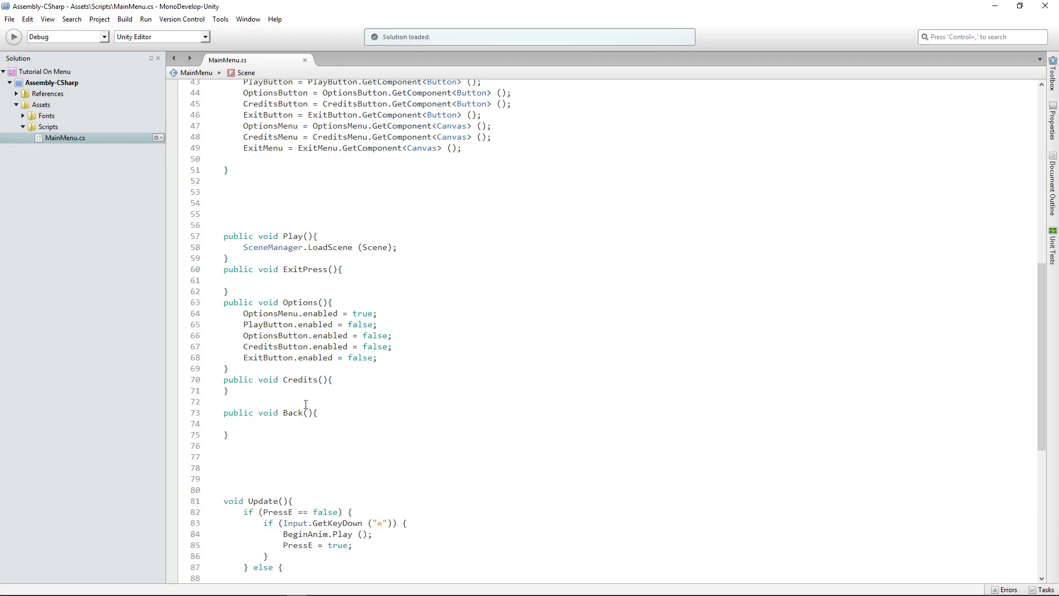
pyautogui.click(221, 393)
pyautogui.click(223, 391)
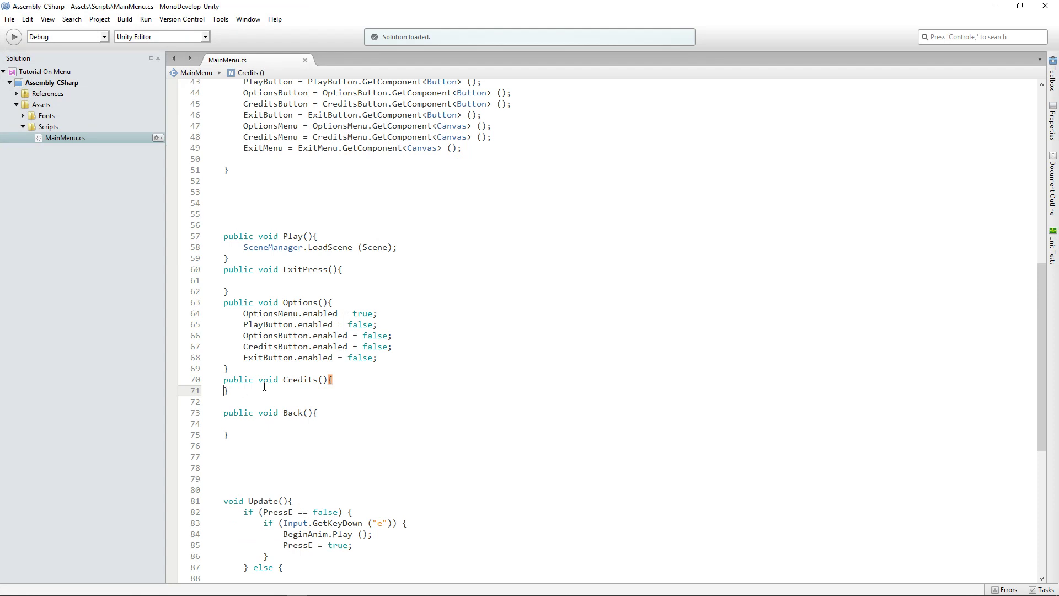
pyautogui.press('Return')
pyautogui.moveTo(377, 357); pyautogui.dragTo(205, 313)
pyautogui.hotkey('ctrl', 'c')
pyautogui.click(240, 393)
pyautogui.hotkey('ctrl', 'v')
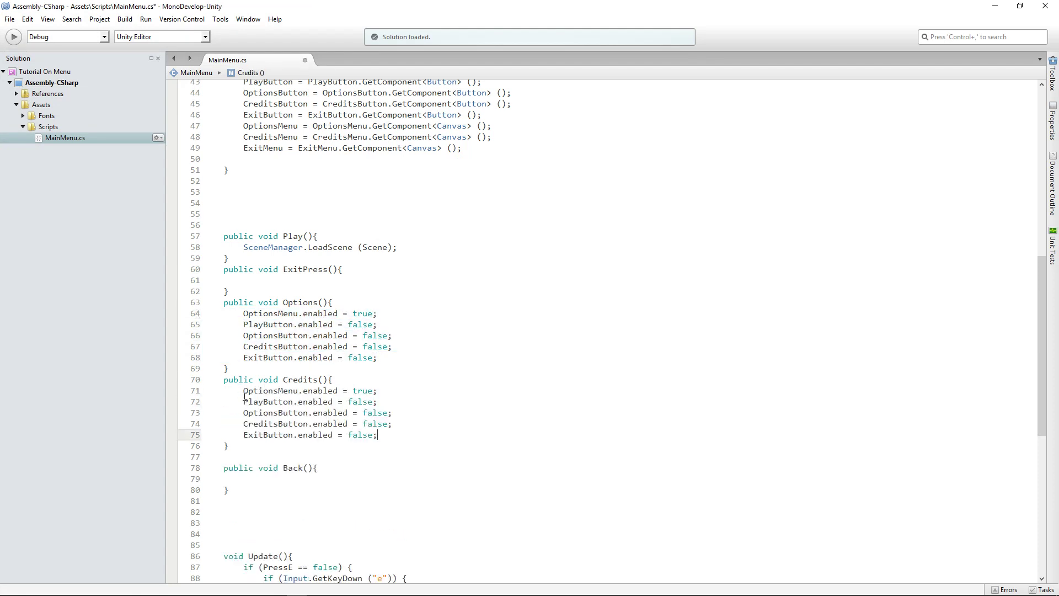
# Add two copies of the OptionsMenu.enabled = true; line directly below it in the Credits method.
pyautogui.click(260, 392)
pyautogui.moveTo(379, 392); pyautogui.dragTo(243, 390)
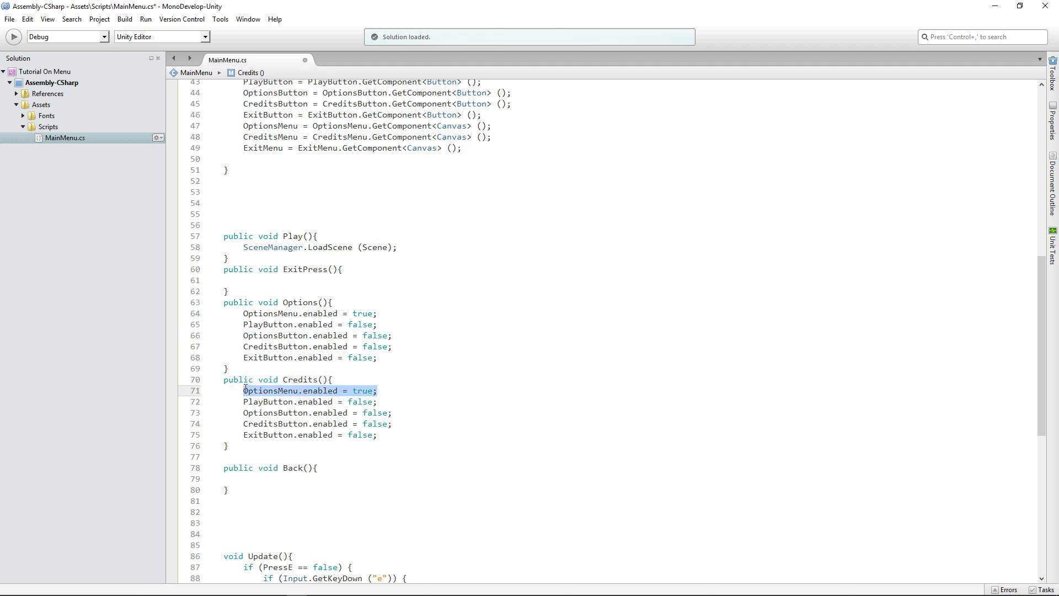
pyautogui.click(379, 390)
pyautogui.press('Return')
pyautogui.hotkey('ctrl', 'v')
pyautogui.press('Return')
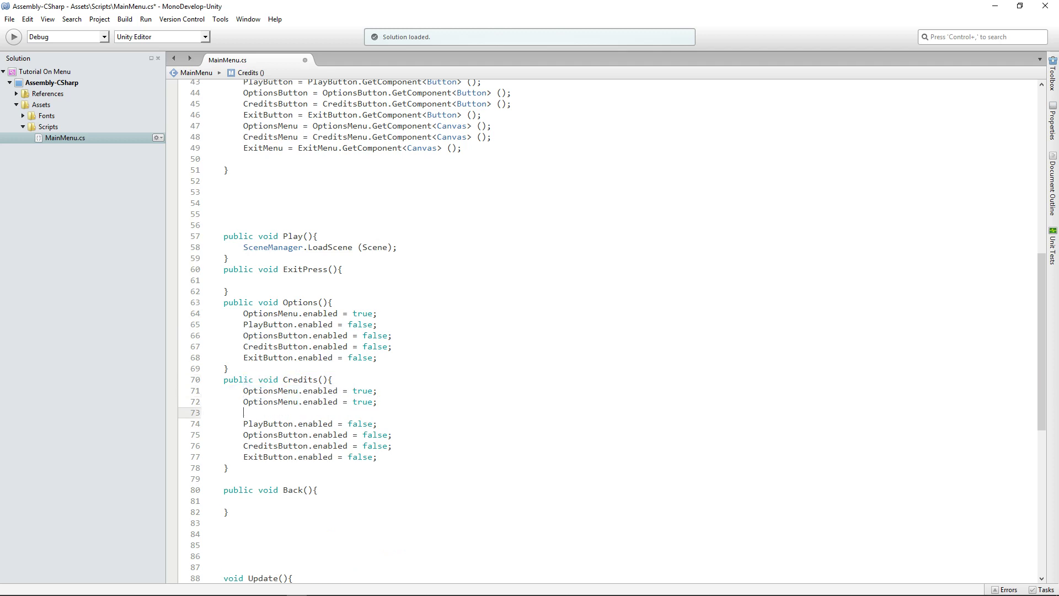
pyautogui.hotkey('ctrl', 'v')
pyautogui.press('Return')
pyautogui.press('BackSpace')
# Change the first statement in the Credits method to CreditsMenu.enabled = true;.
pyautogui.click(261, 391)
pyautogui.moveTo(279, 391); pyautogui.dragTo(243, 391)
pyautogui.write('Credits')
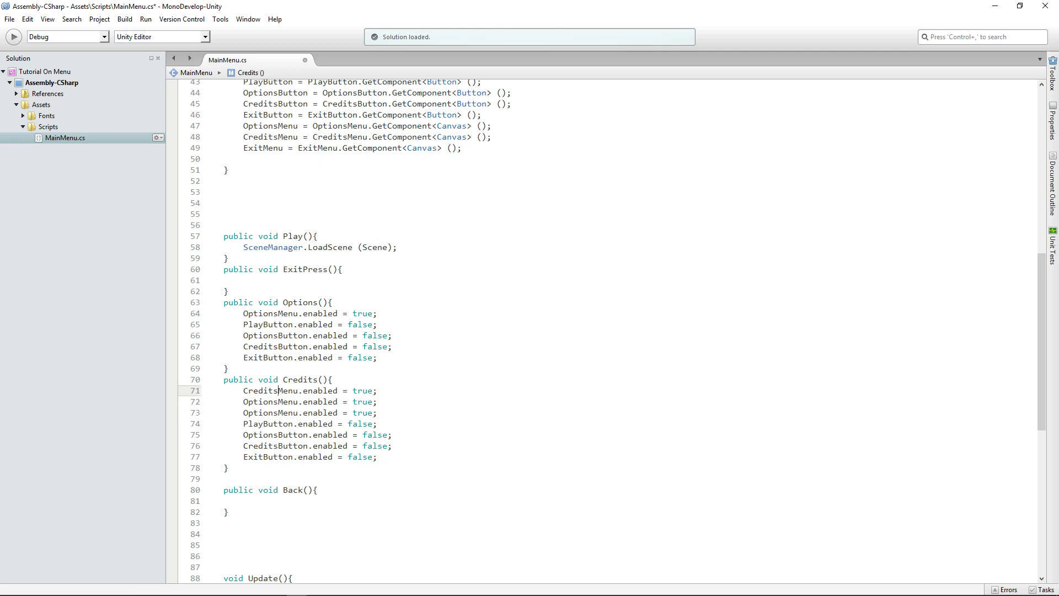
pyautogui.click(227, 400)
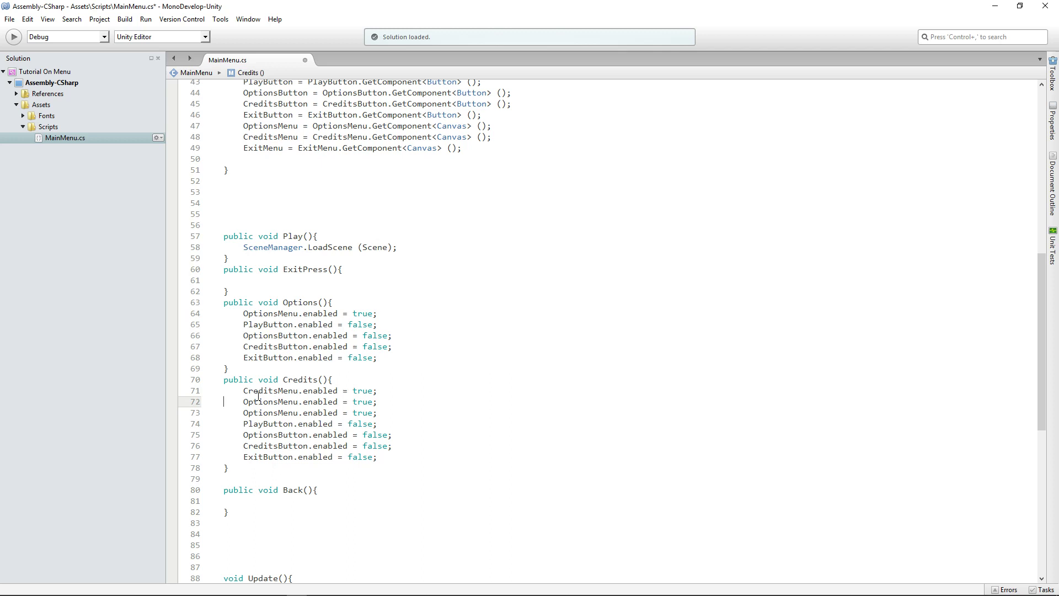
pyautogui.click(353, 392)
pyautogui.doubleClick(355, 392)
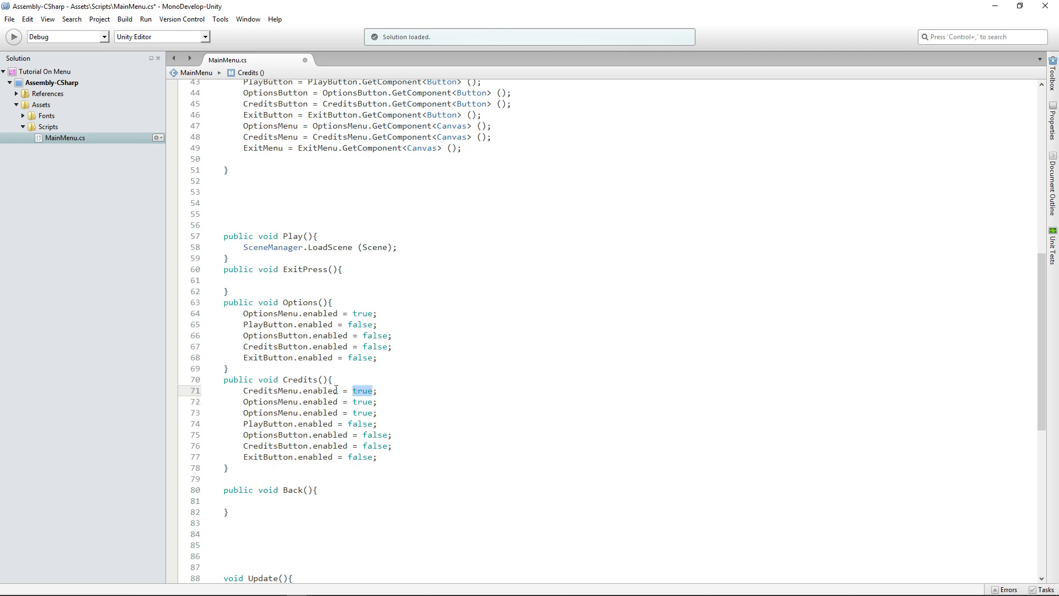
# Set both OptionsMenu.enabled statements in the Credits method to false.
pyautogui.click(270, 401)
pyautogui.doubleClick(364, 402)
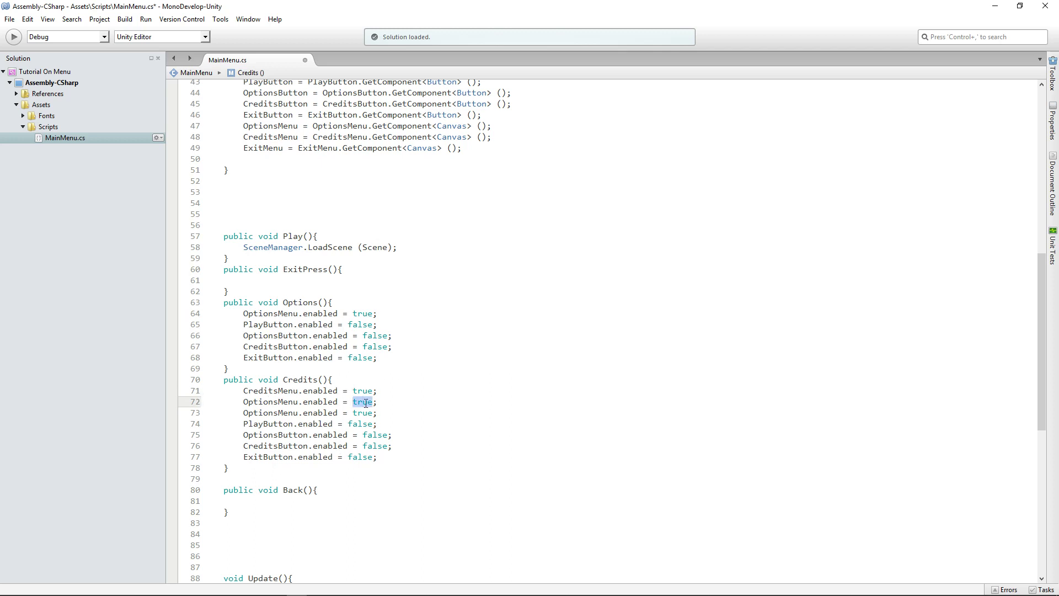
pyautogui.write('false')
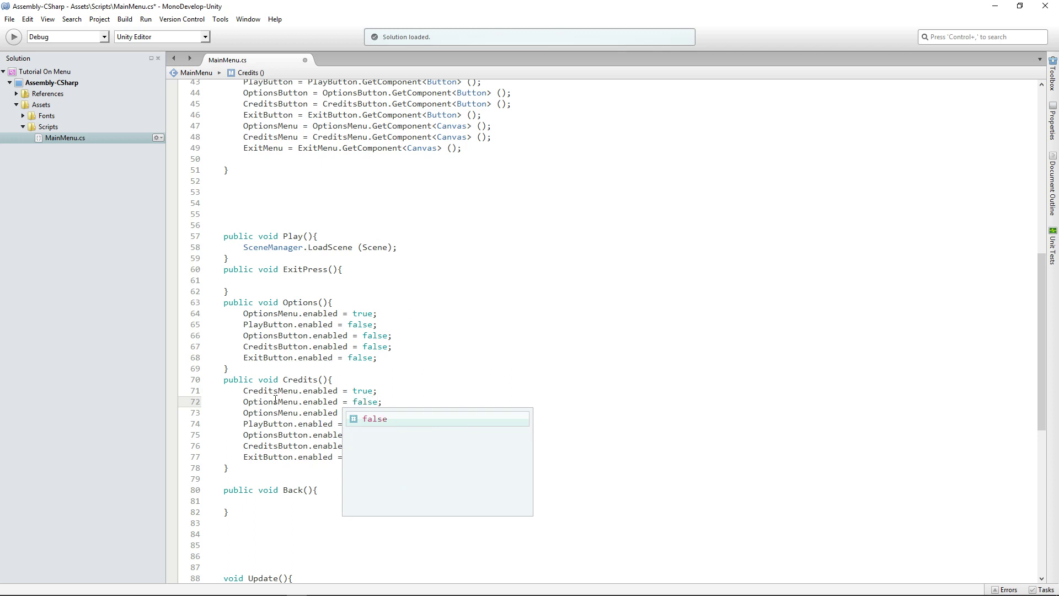
pyautogui.click(362, 412)
pyautogui.doubleClick(363, 413)
pyautogui.write('false;')
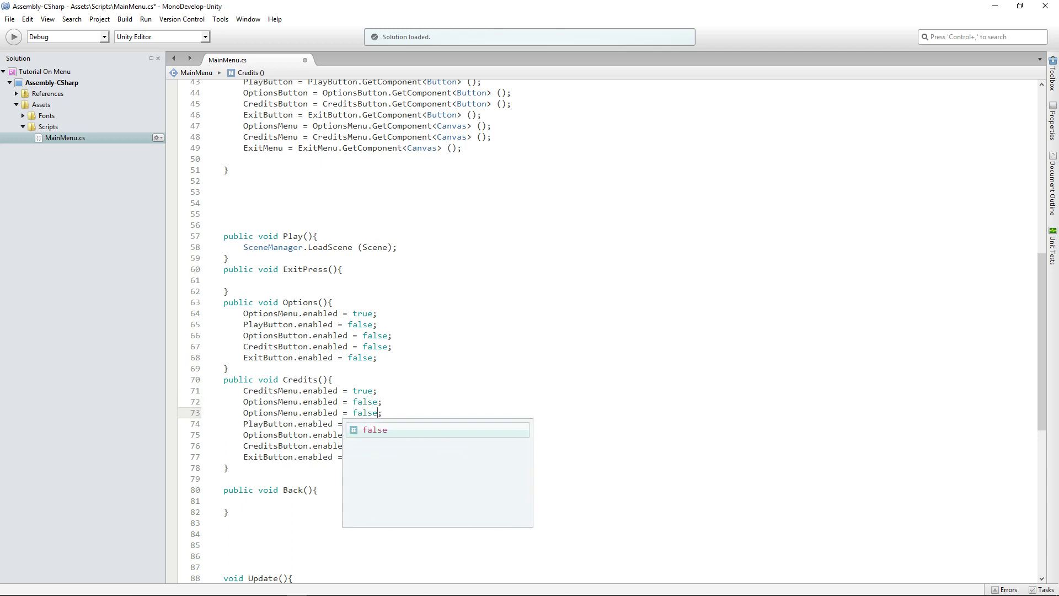
pyautogui.click(280, 402)
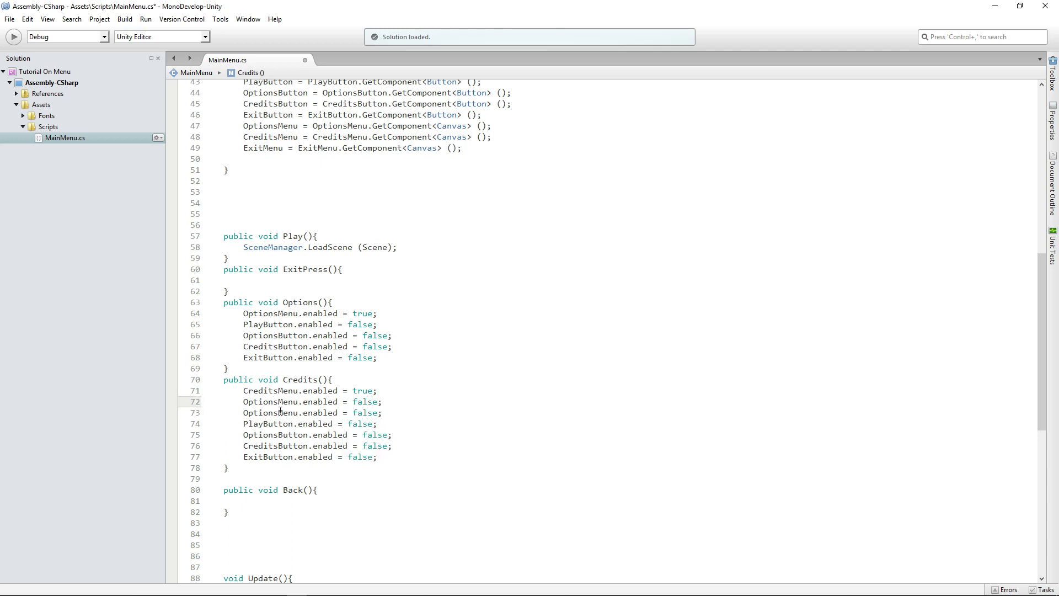
# Change the second OptionsMenu statement in the Credits method to ExitMenu.enabled = false; and save the script.
pyautogui.doubleClick(280, 412)
pyautogui.write('ExitMenu')
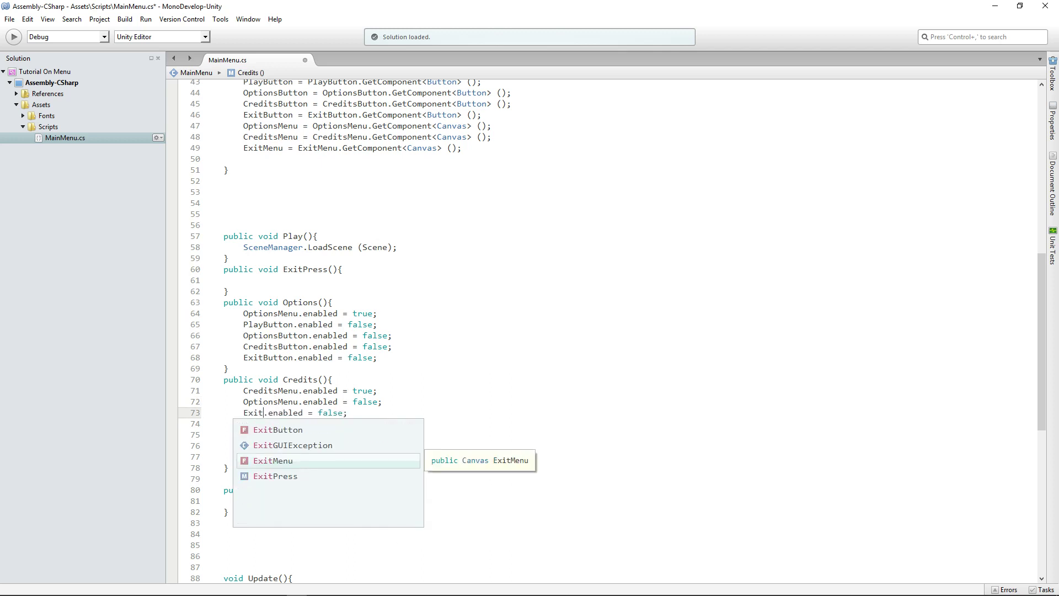
pyautogui.press('Return')
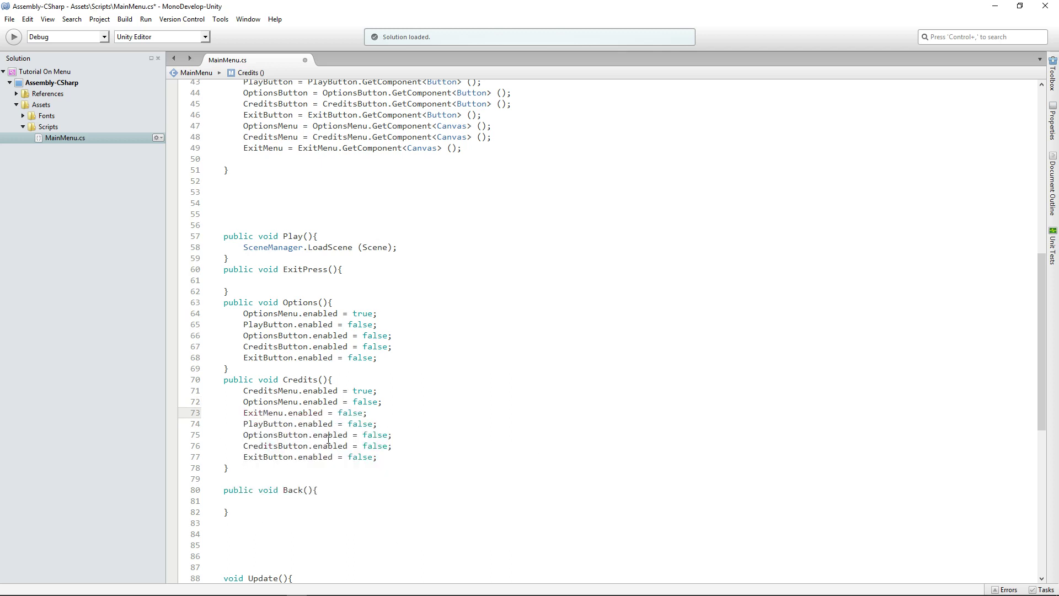
pyautogui.click(329, 437)
pyautogui.hotkey('ctrl', 's')
pyautogui.click(279, 512)
pyautogui.click(285, 392)
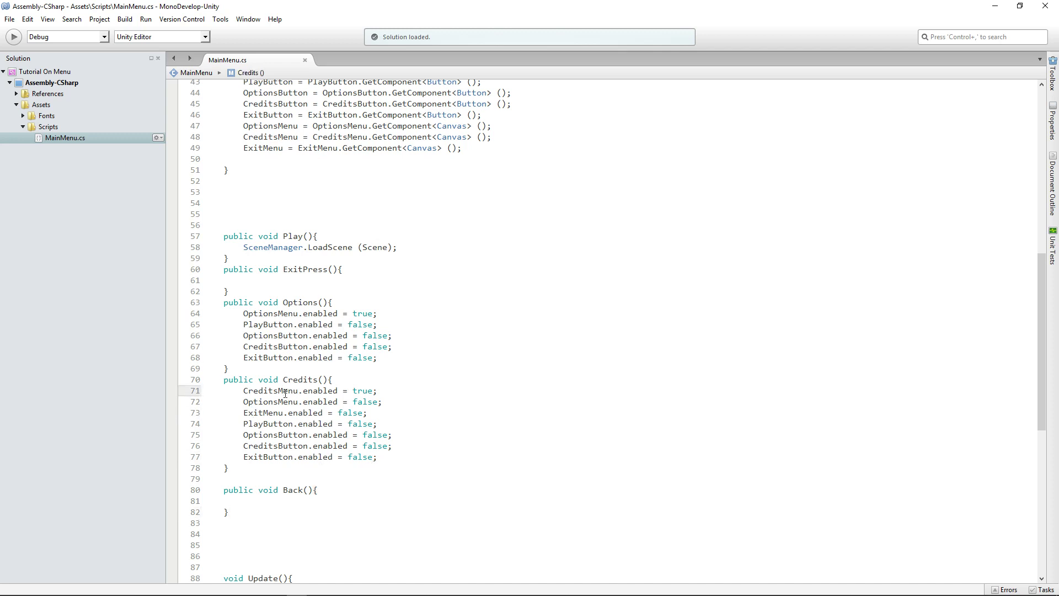
# Copy the OptionsMenu and ExitMenu disabling lines from the Credits method to below OptionsMenu.enabled = true; in the Options method.
pyautogui.moveTo(340, 435); pyautogui.dragTo(383, 440)
pyautogui.click(352, 412)
pyautogui.moveTo(243, 401); pyautogui.dragTo(387, 409)
pyautogui.hotkey('ctrl', 'c')
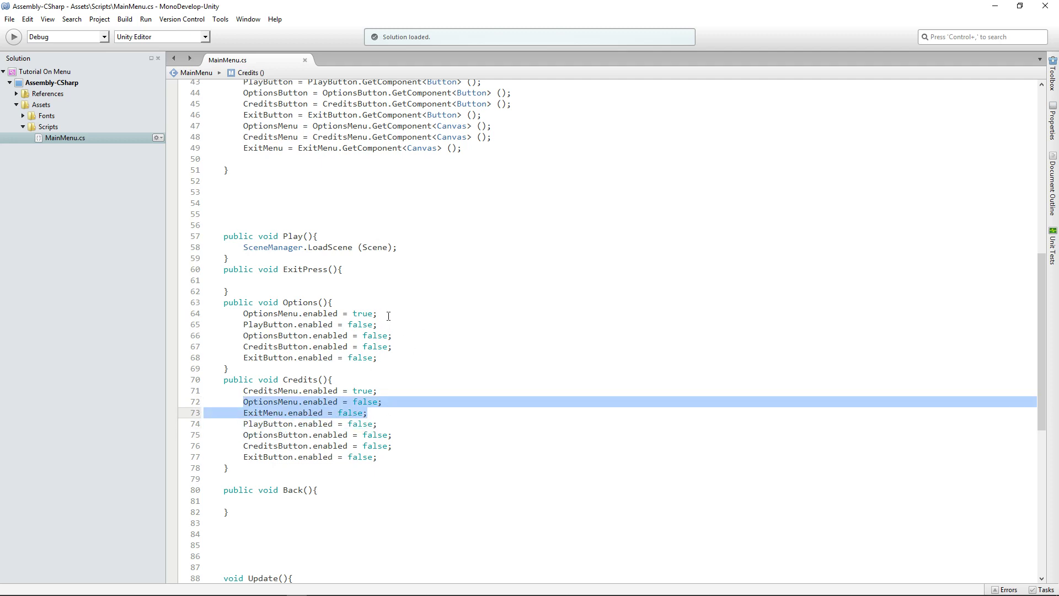
pyautogui.click(387, 312)
pyautogui.press('Return')
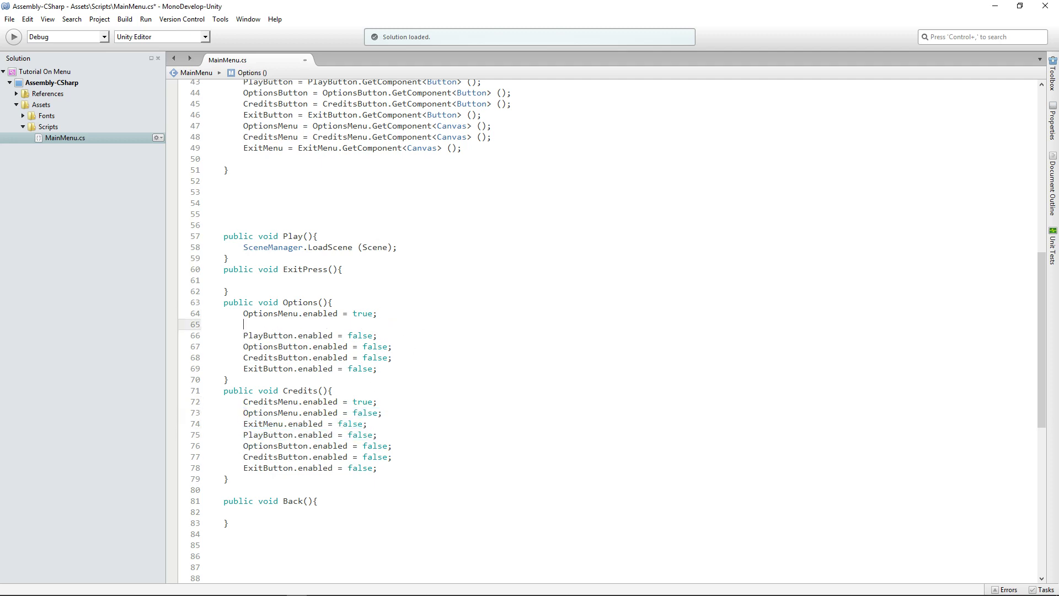
pyautogui.hotkey('ctrl', 'v')
# Change the pasted OptionsMenu line in the Options method to CreditsMenu.enabled = false; and save the script.
pyautogui.click(276, 324)
pyautogui.moveTo(278, 326); pyautogui.dragTo(243, 325)
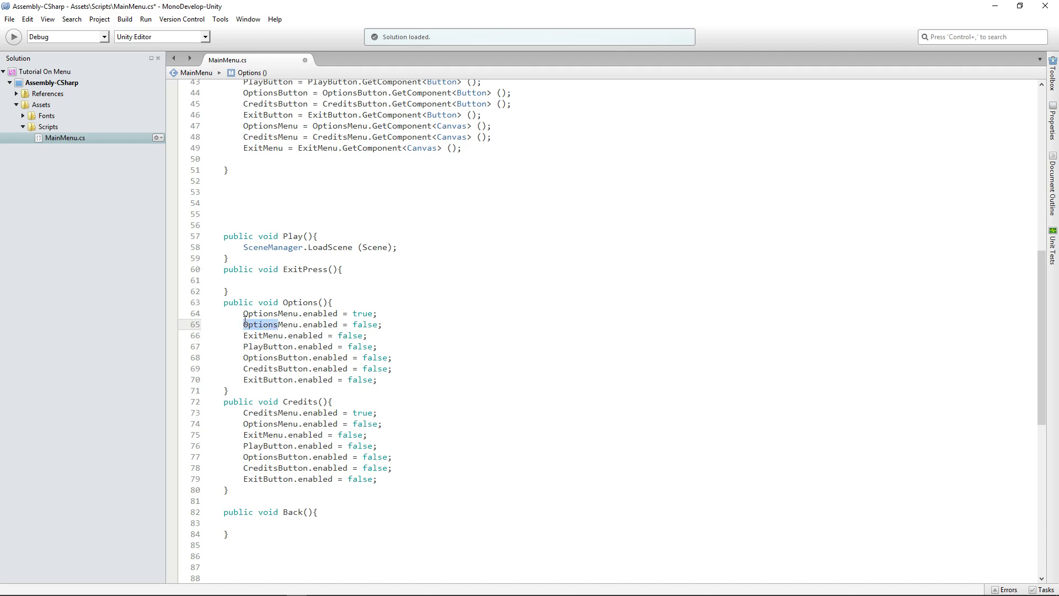
pyautogui.write('Cred')
pyautogui.write('its')
pyautogui.click(368, 336)
pyautogui.hotkey('ctrl', 's')
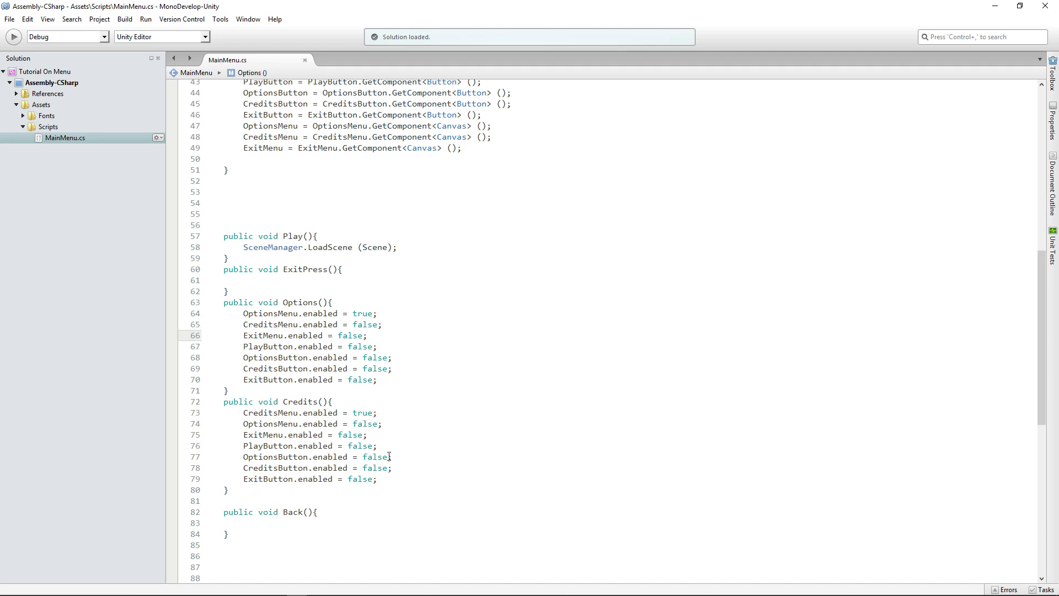
# Copy the five statements from ExitMenu.enabled to ExitButton.enabled in the Credits method into the empty Back method.
pyautogui.scroll(-2, 242, 477)
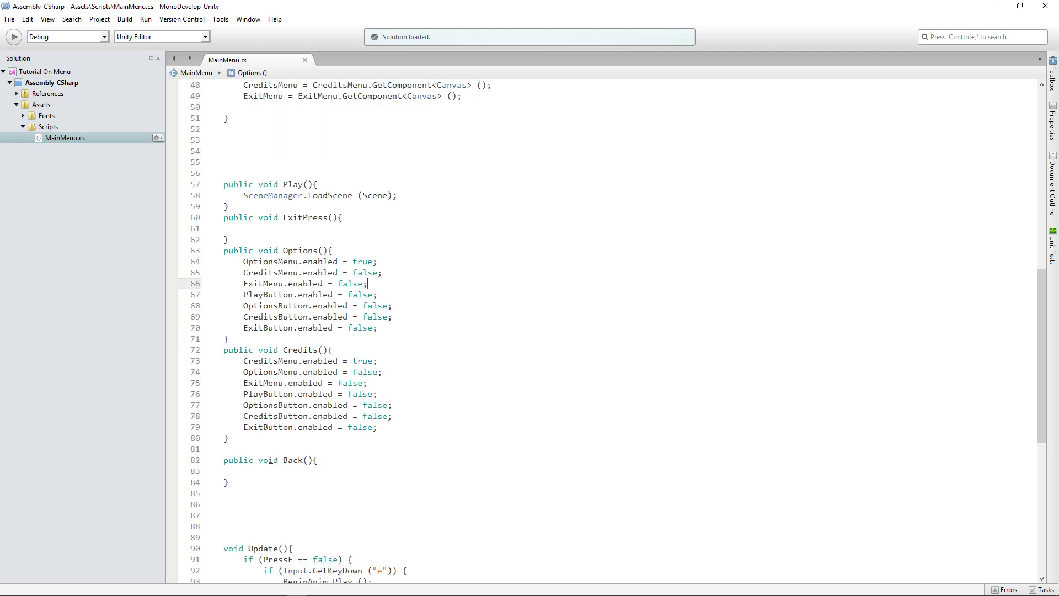
pyautogui.moveTo(390, 428); pyautogui.dragTo(209, 382)
pyautogui.hotkey('ctrl', 'c')
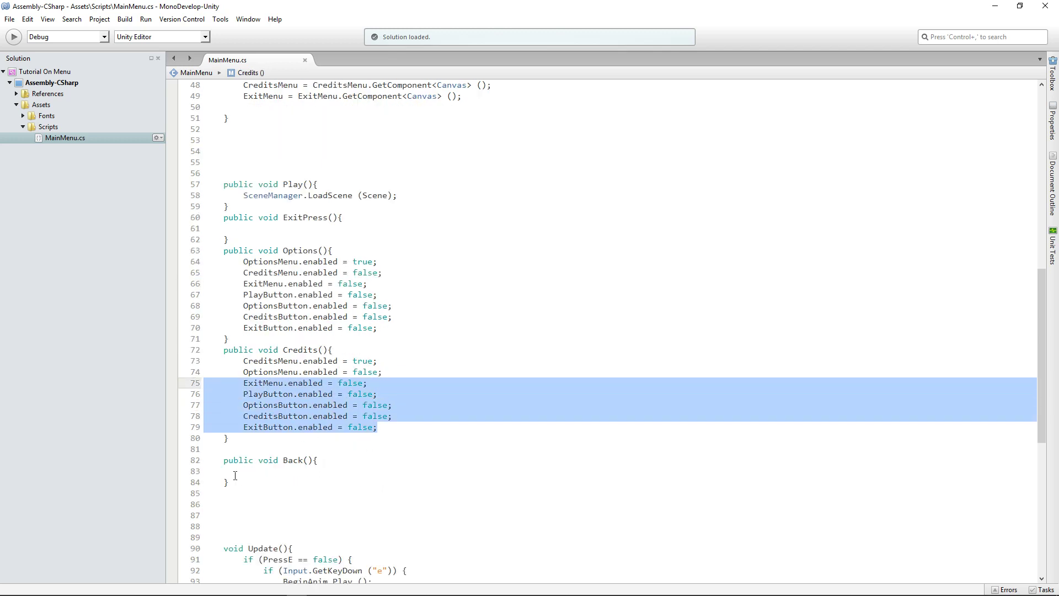
pyautogui.click(236, 474)
pyautogui.hotkey('ctrl', 'v')
# Set the ExitMenu, PlayButton, OptionsButton, CreditsButton and ExitButton enabled statements in the Back method to true.
pyautogui.doubleClick(350, 471)
pyautogui.write('tru')
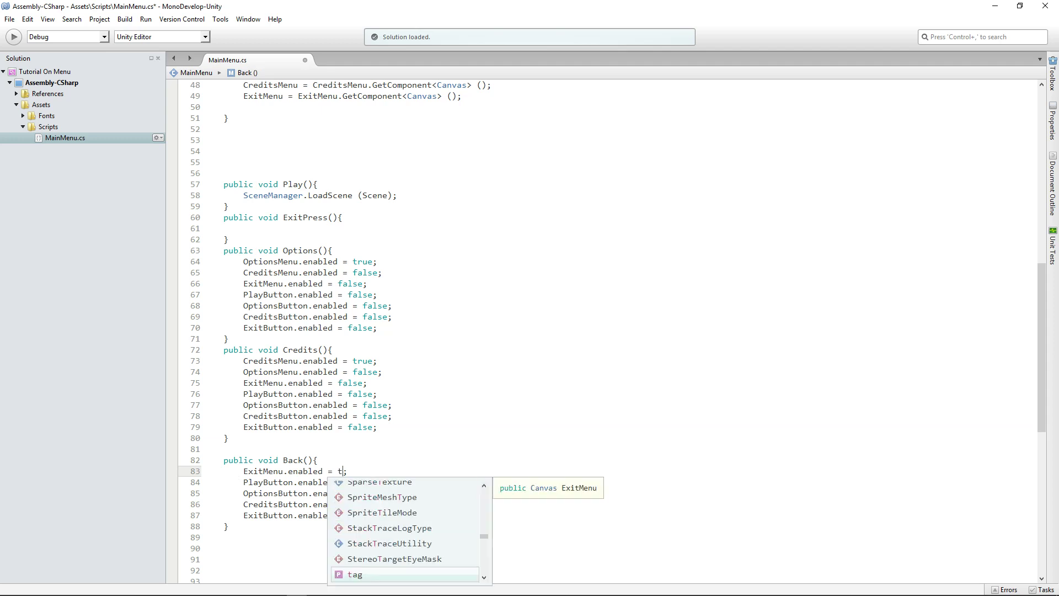
pyautogui.write('e')
pyautogui.doubleClick(348, 471)
pyautogui.hotkey('ctrl', 'c')
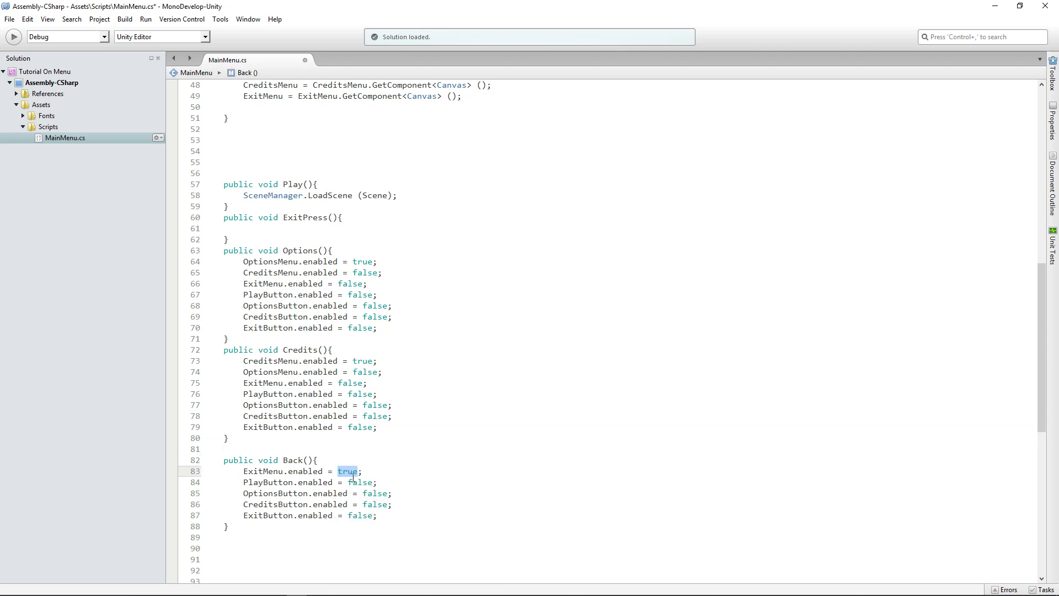
pyautogui.doubleClick(359, 483)
pyautogui.hotkey('ctrl', 'v')
pyautogui.doubleClick(375, 493)
pyautogui.hotkey('ctrl', 'v')
pyautogui.doubleClick(375, 504)
pyautogui.hotkey('ctrl', 'v')
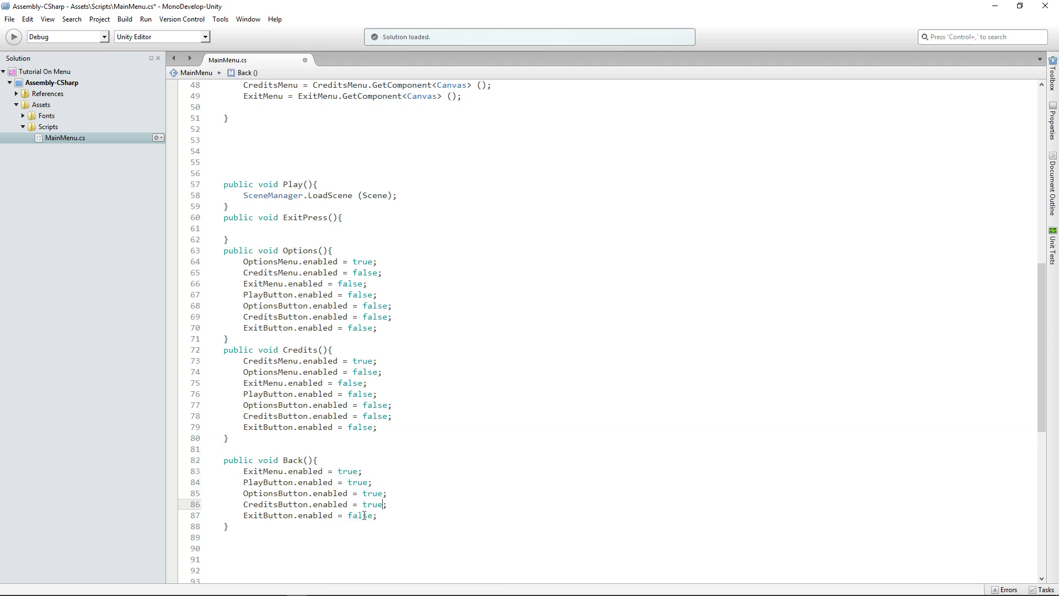
pyautogui.doubleClick(360, 515)
pyautogui.hotkey('ctrl', 'v')
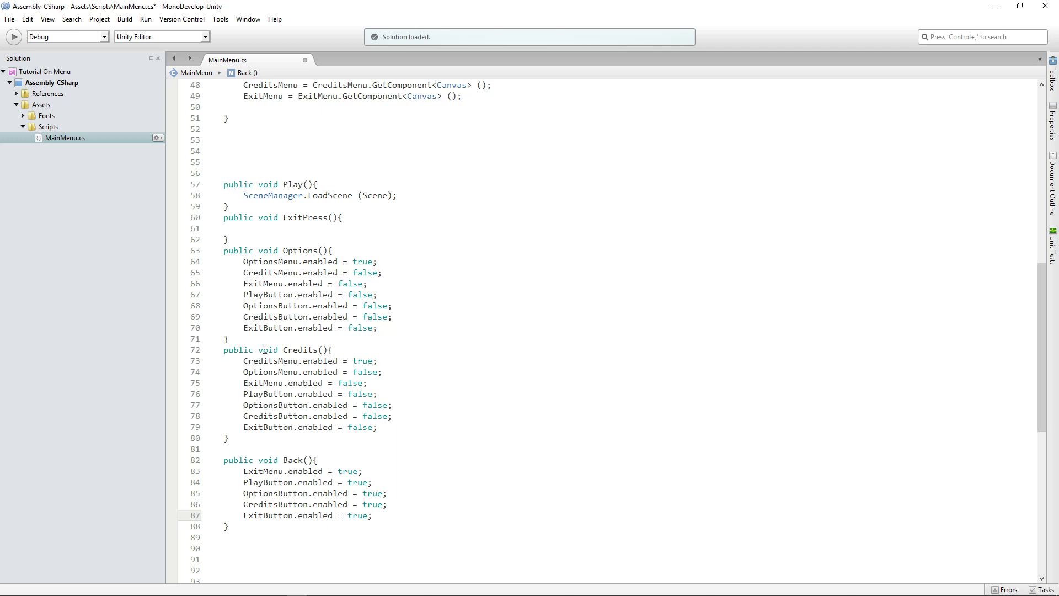
# Copy the CreditsMenu, OptionsMenu and ExitMenu enabled lines from the Credits method to the end of the Back method.
pyautogui.moveTo(249, 358); pyautogui.dragTo(397, 374)
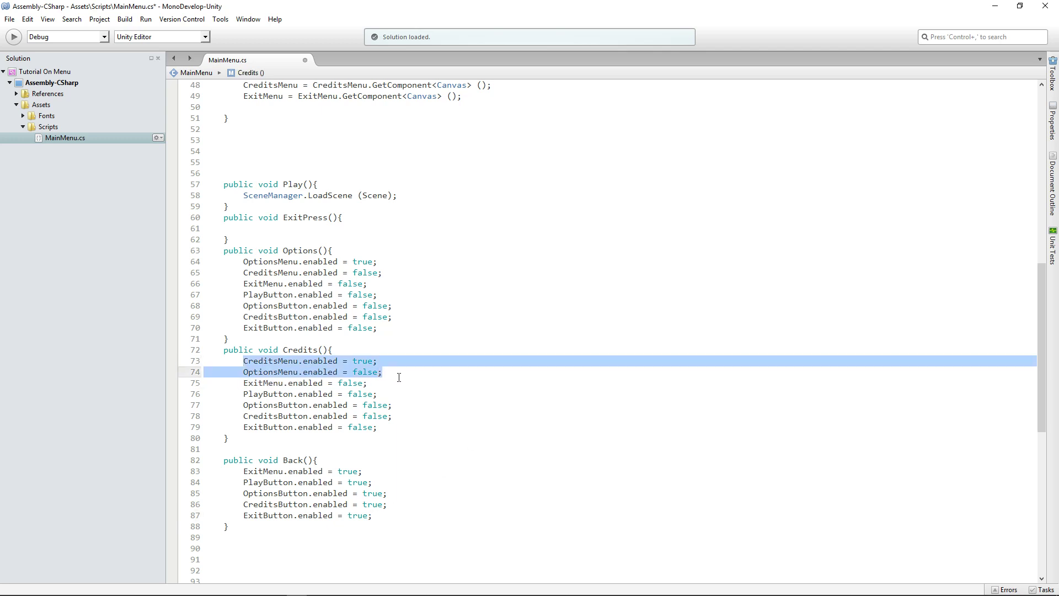
pyautogui.click(363, 378)
pyautogui.keyDown('shift'); pyautogui.click(180, 364); pyautogui.keyUp('shift')
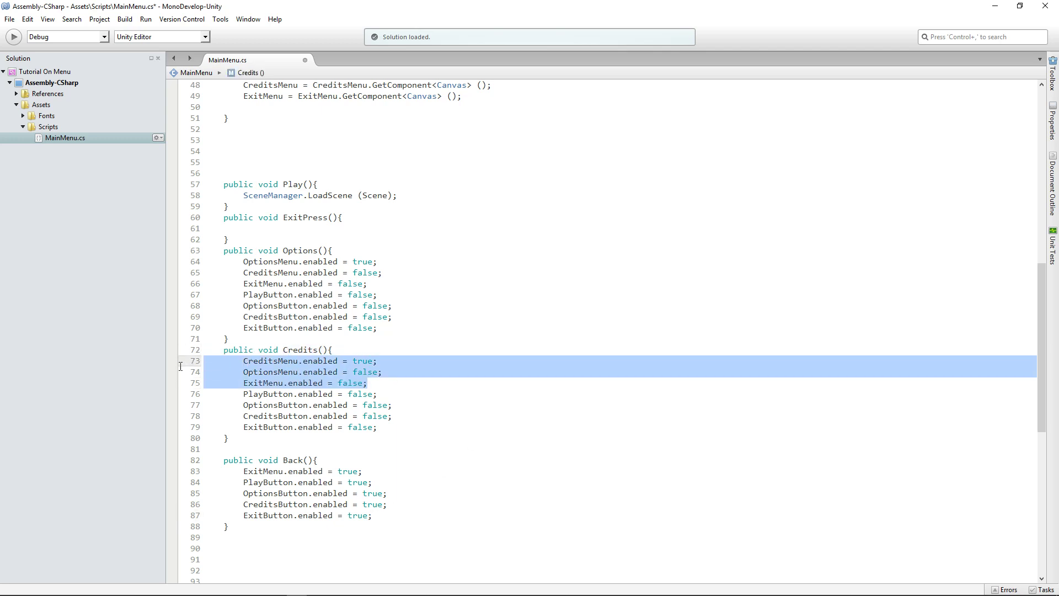
pyautogui.hotkey('ctrl', 'c')
pyautogui.click(387, 516)
pyautogui.press('Return')
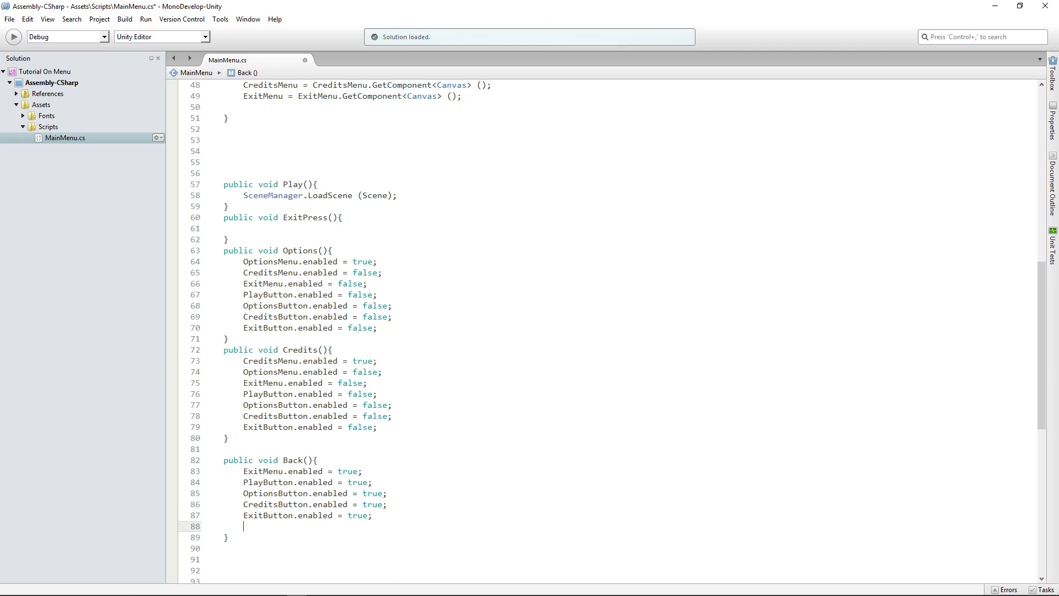
pyautogui.hotkey('ctrl', 'v')
# Set CreditsMenu.enabled to false in the Back method, then save the script and return to Unity.
pyautogui.doubleClick(363, 526)
pyautogui.write('false')
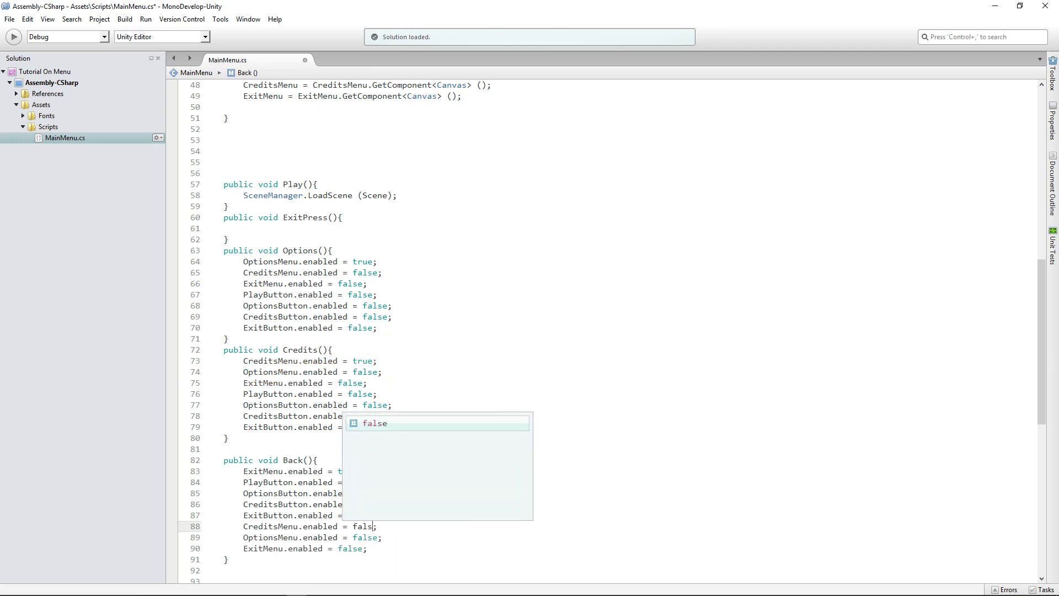
pyautogui.click(360, 539)
pyautogui.hotkey('ctrl', 's')
pyautogui.click(995, 6)
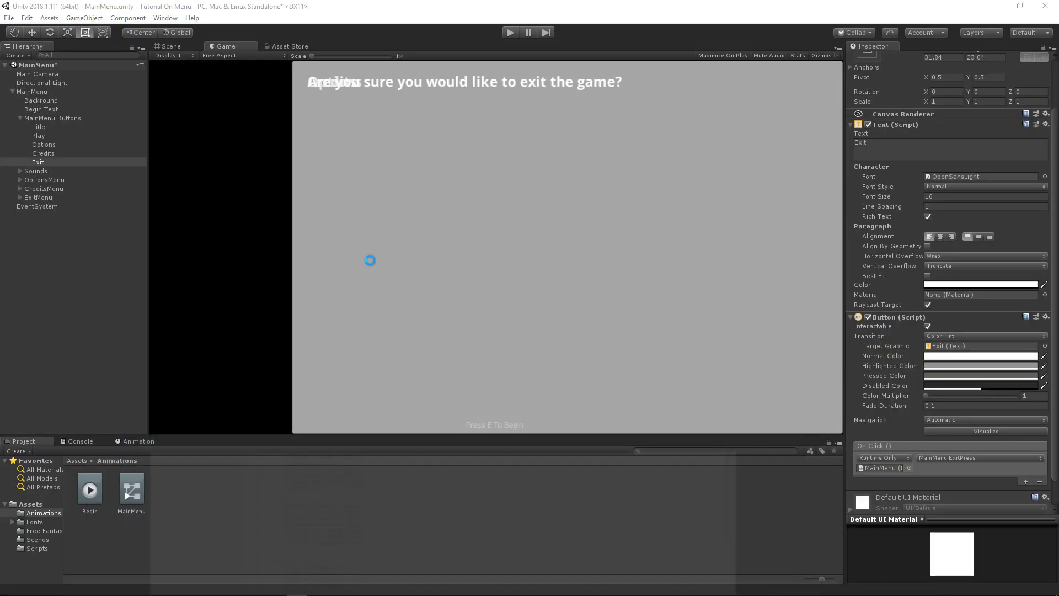
pyautogui.click(51, 163)
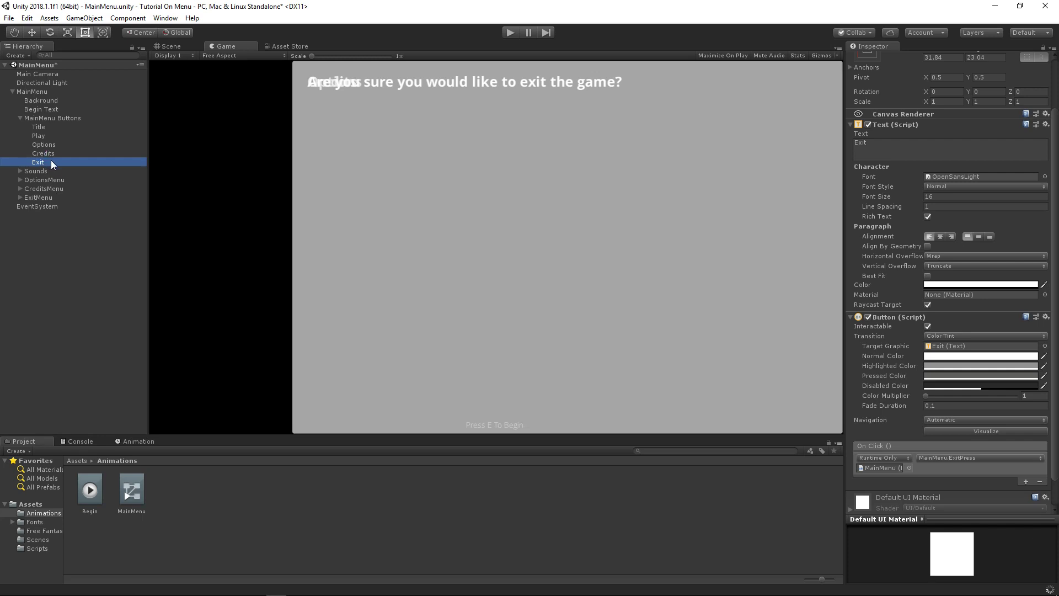
pyautogui.rightClick(39, 161)
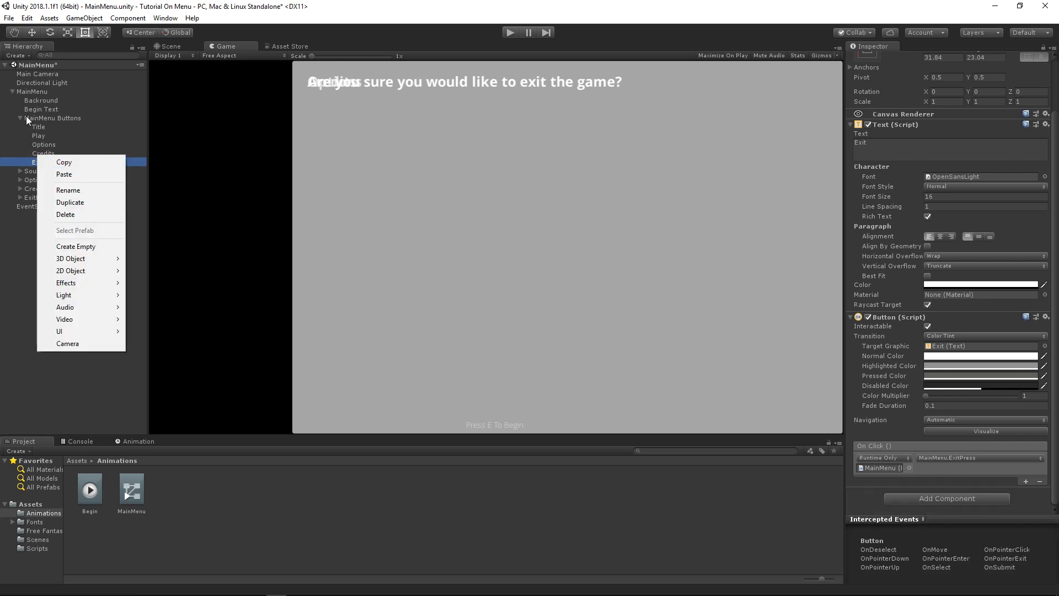
pyautogui.click(25, 117)
pyautogui.click(21, 171)
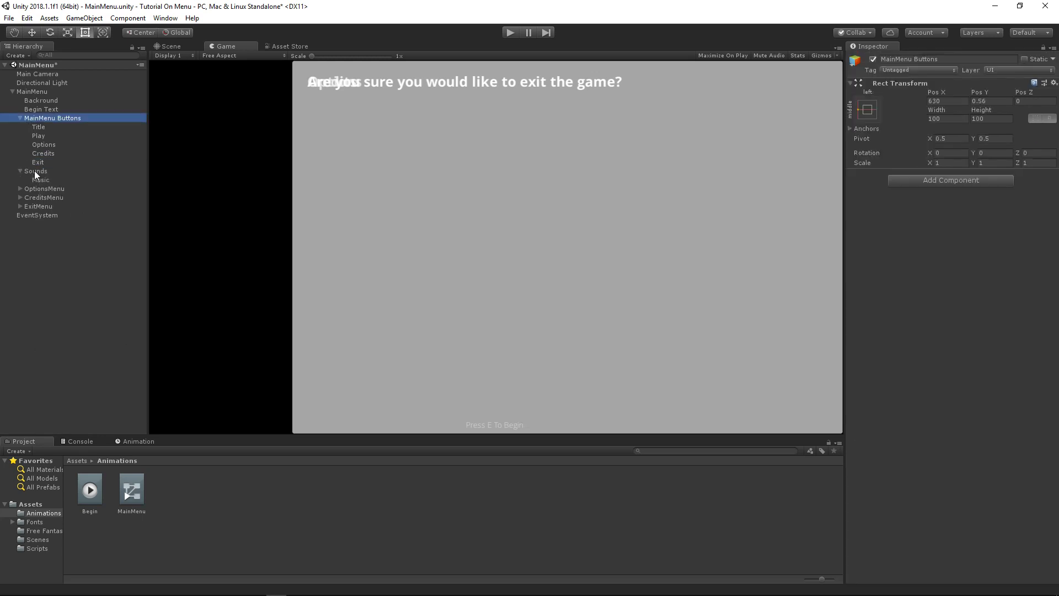
pyautogui.click(18, 170)
pyautogui.click(20, 171)
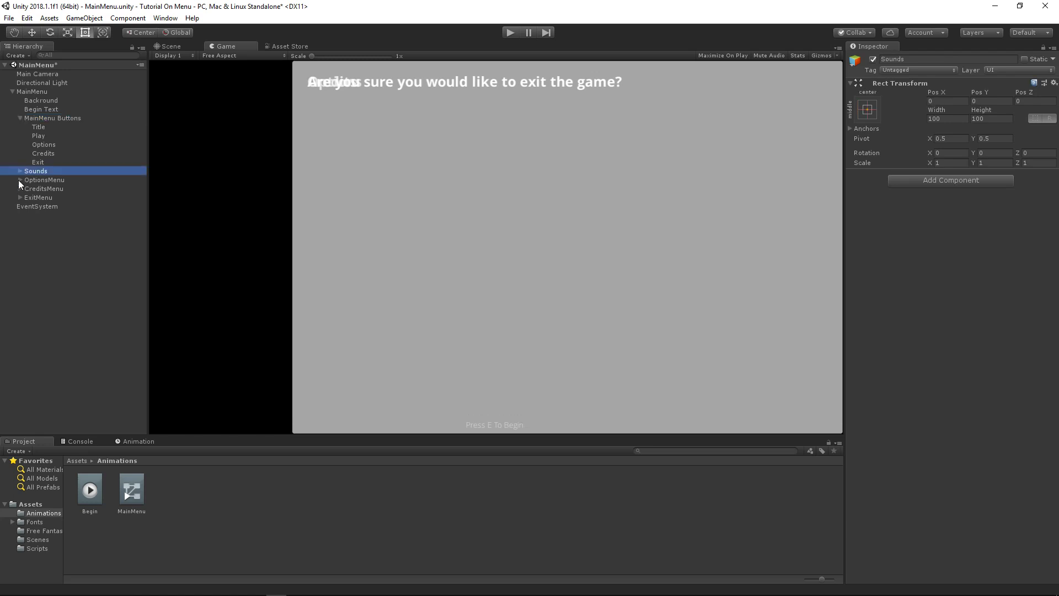
pyautogui.click(20, 179)
pyautogui.click(38, 181)
pyautogui.rightClick(38, 181)
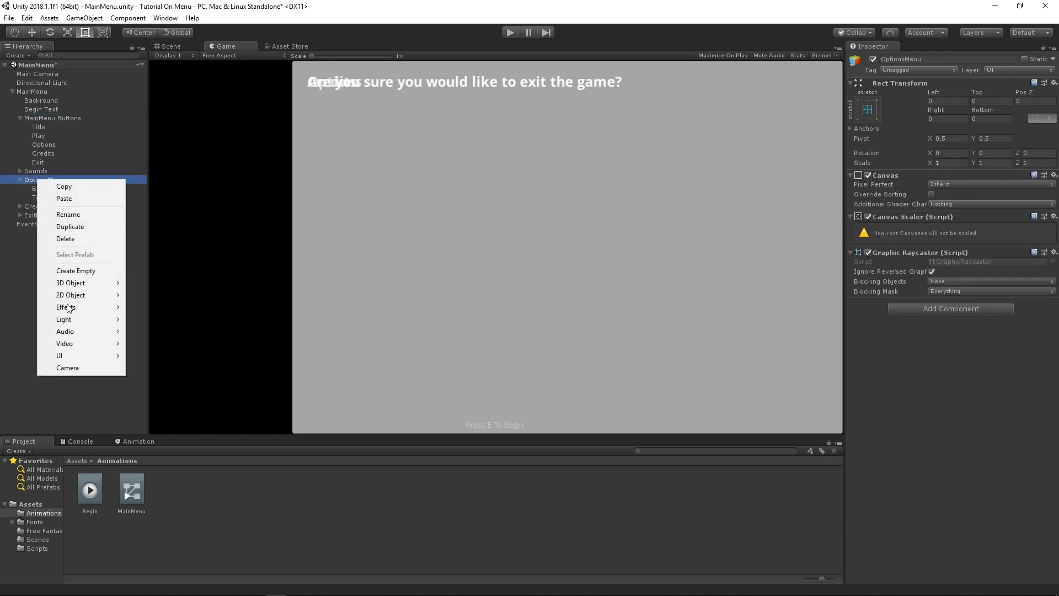
pyautogui.click(142, 357)
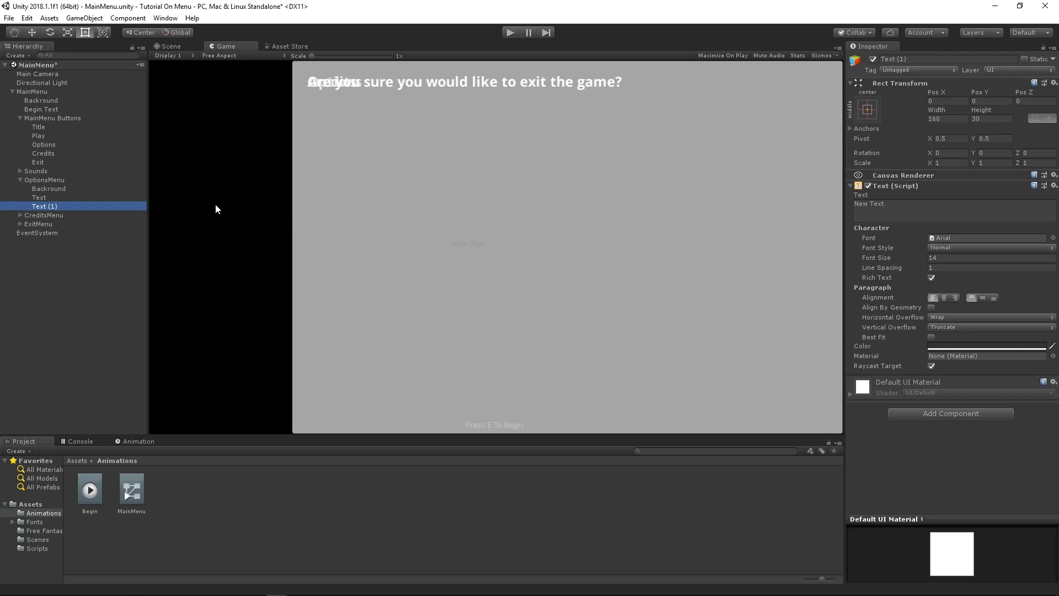
pyautogui.press('Delete')
# Duplicate the Options title text inside OptionsMenu and move the copy down to a Pos Y of about -296.
pyautogui.click(57, 197)
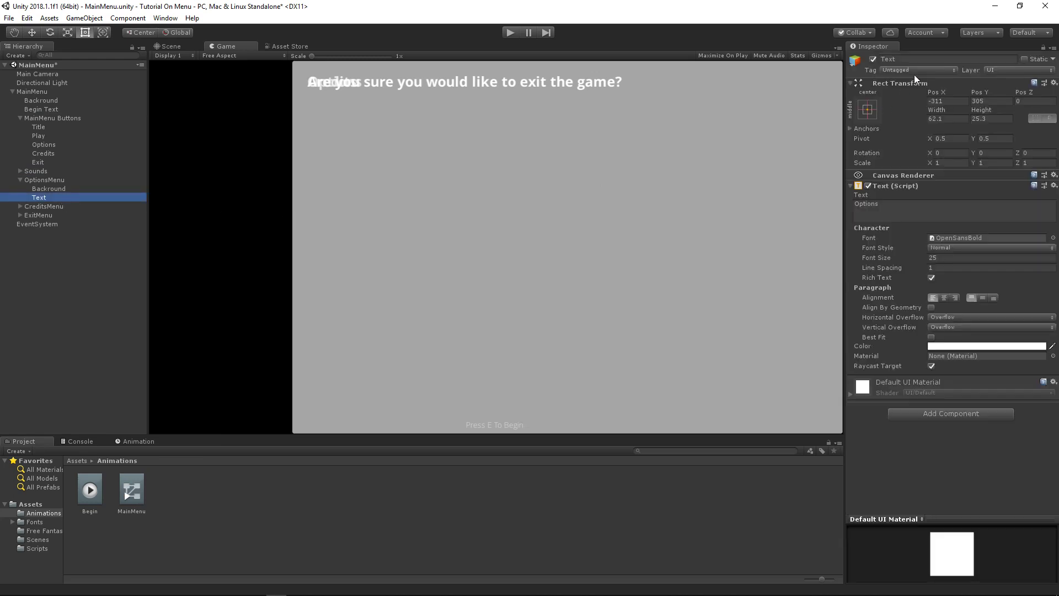
pyautogui.hotkey('ctrl', 'd')
pyautogui.moveTo(988, 91); pyautogui.dragTo(497, 395)
# Change the text of the duplicated Options label in OptionsMenu to Back.
pyautogui.click(1022, 206)
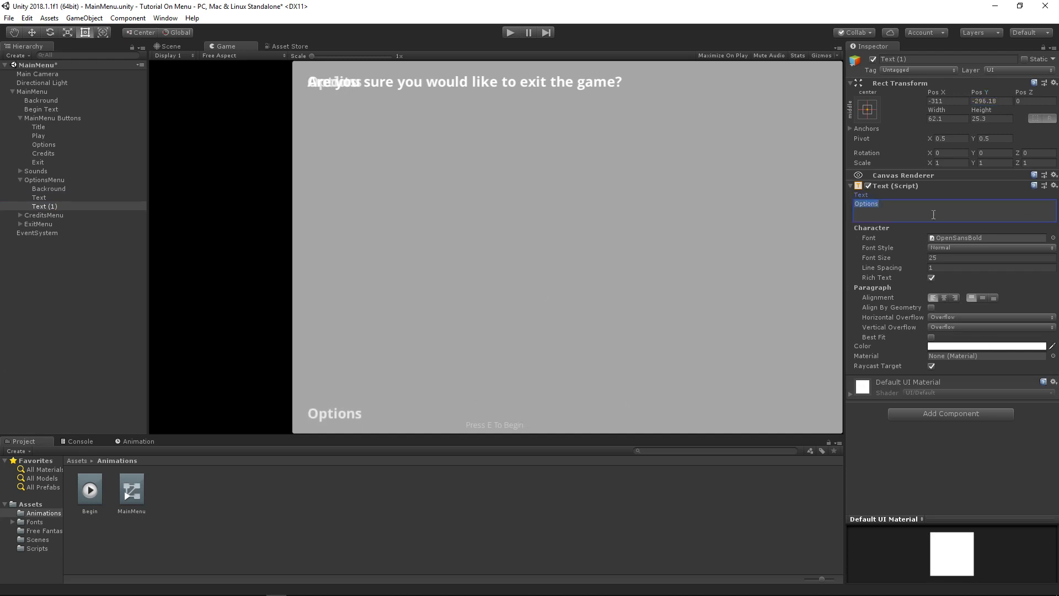
pyautogui.write('Back')
pyautogui.hotkey('ctrl', 'a')
# Copy Play's Button component onto the Back text in OptionsMenu and set that text as the button's target graphic.
pyautogui.click(48, 136)
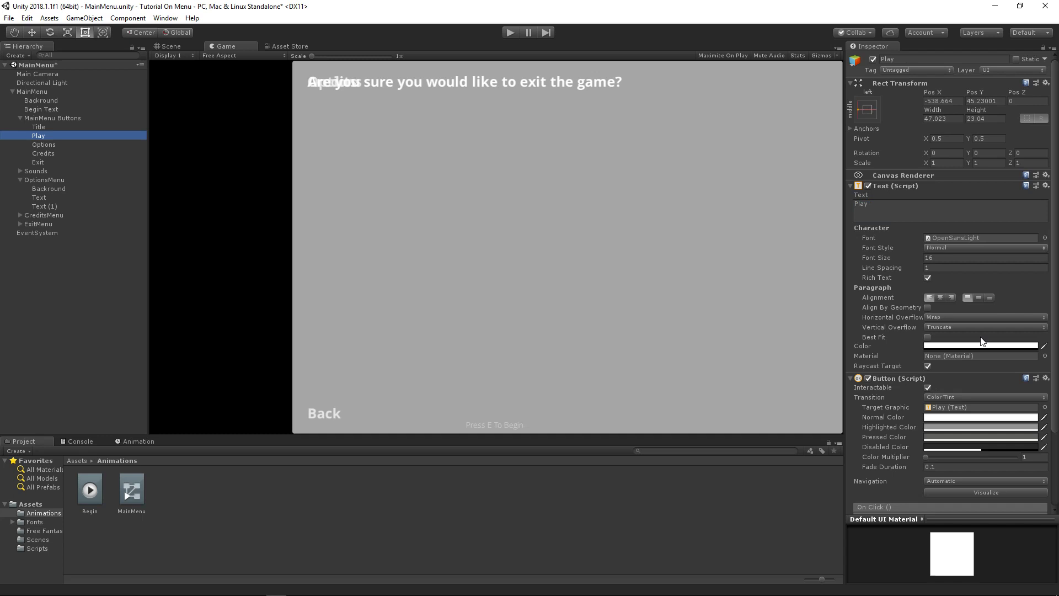
pyautogui.rightClick(893, 379)
pyautogui.click(940, 445)
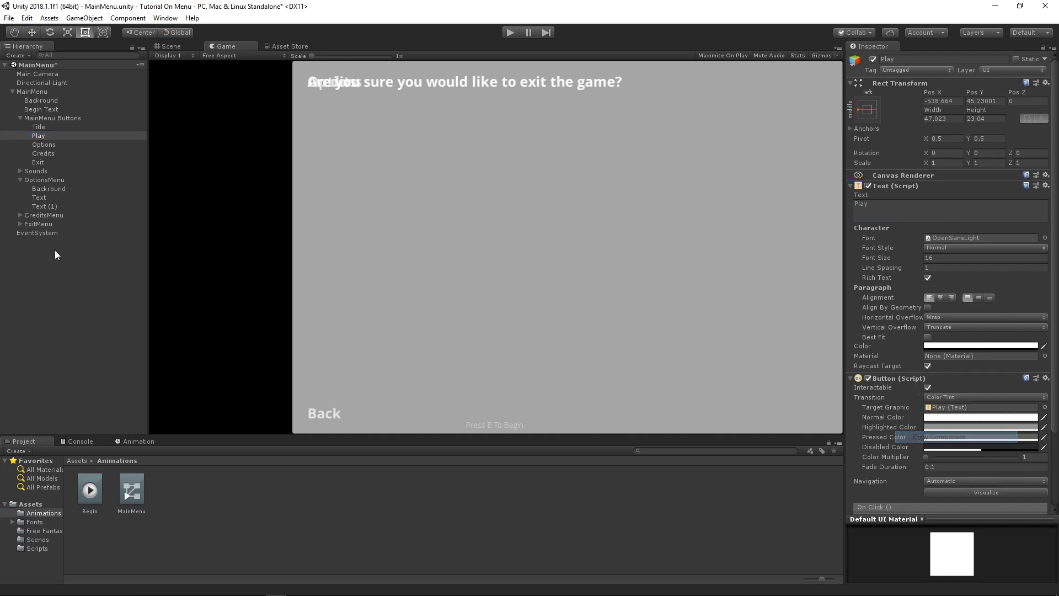
pyautogui.click(43, 205)
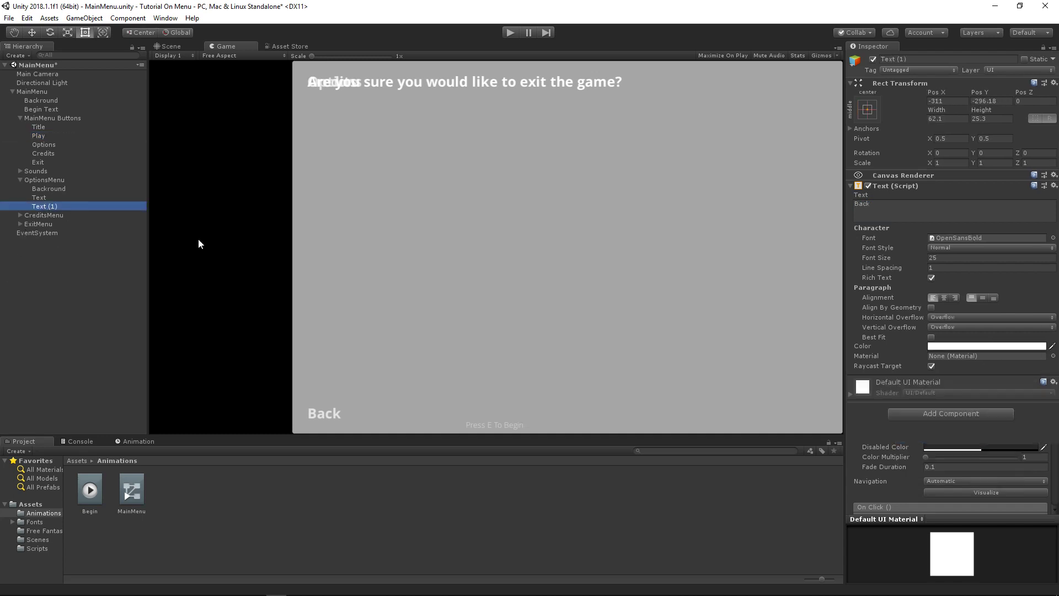
pyautogui.rightClick(898, 186)
pyautogui.click(953, 256)
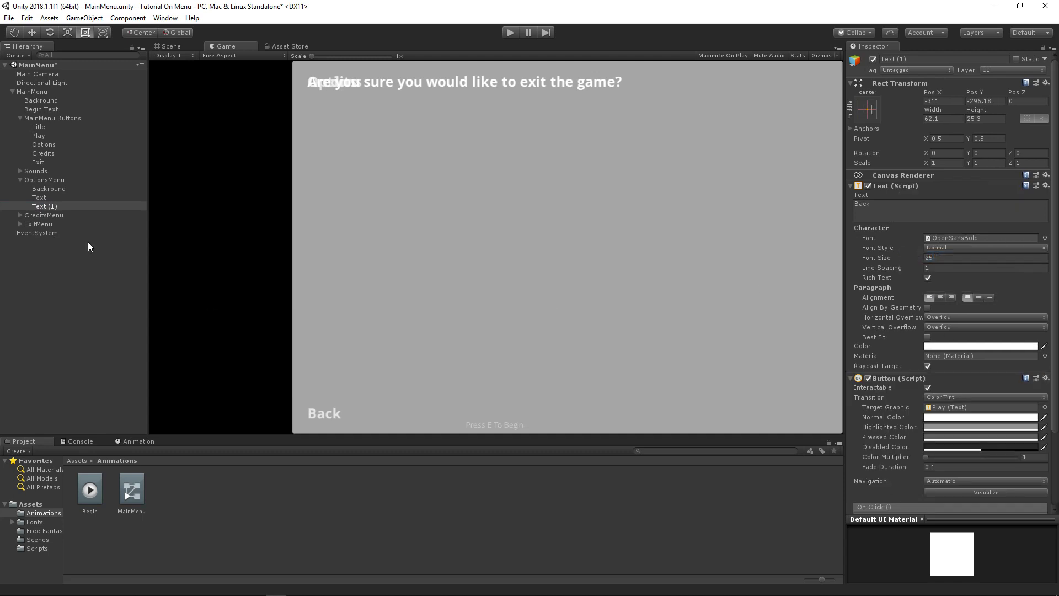
pyautogui.moveTo(38, 207); pyautogui.dragTo(971, 409)
# Rename OptionsMenu's title text object as Label and the Text (1) object as Back.
pyautogui.click(67, 200)
pyautogui.click(67, 200)
pyautogui.write('Label')
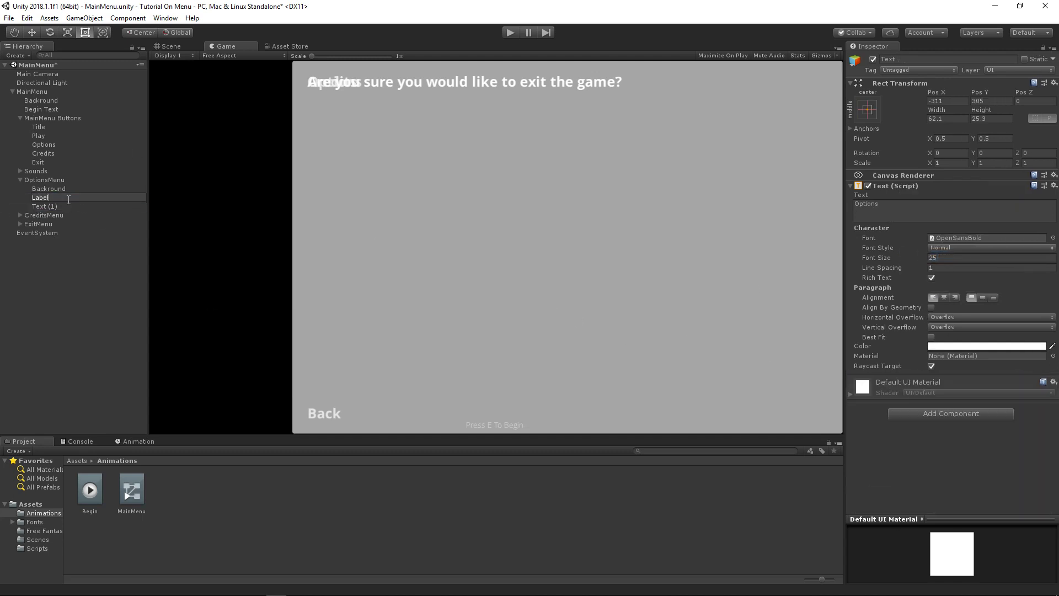
pyautogui.click(51, 205)
pyautogui.click(51, 205)
pyautogui.write('Back')
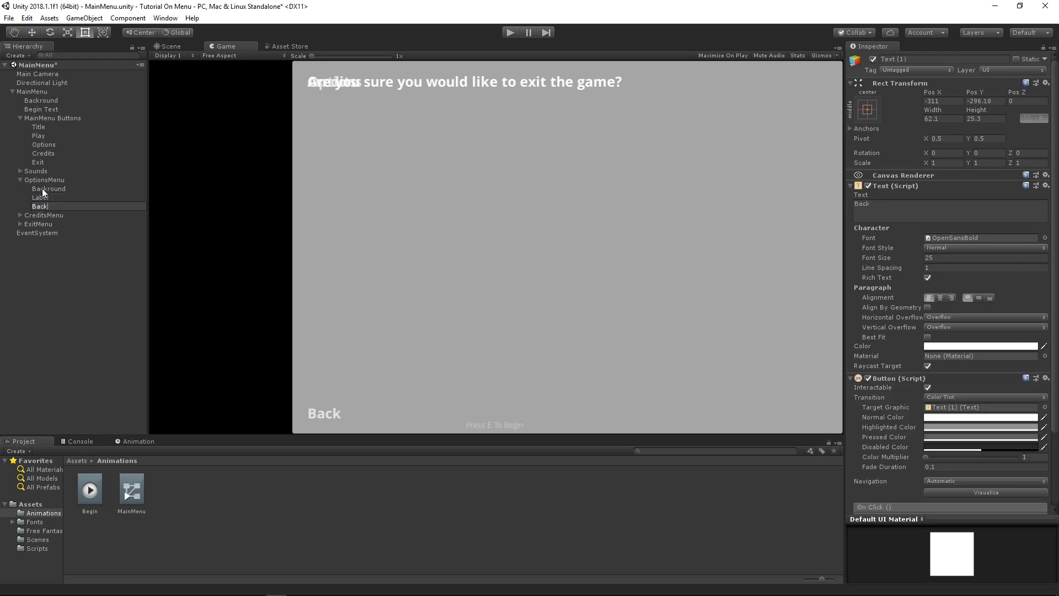
# Copy the Back button from OptionsMenu into CreditsMenu, below its title text.
pyautogui.click(43, 189)
pyautogui.click(45, 198)
pyautogui.click(44, 205)
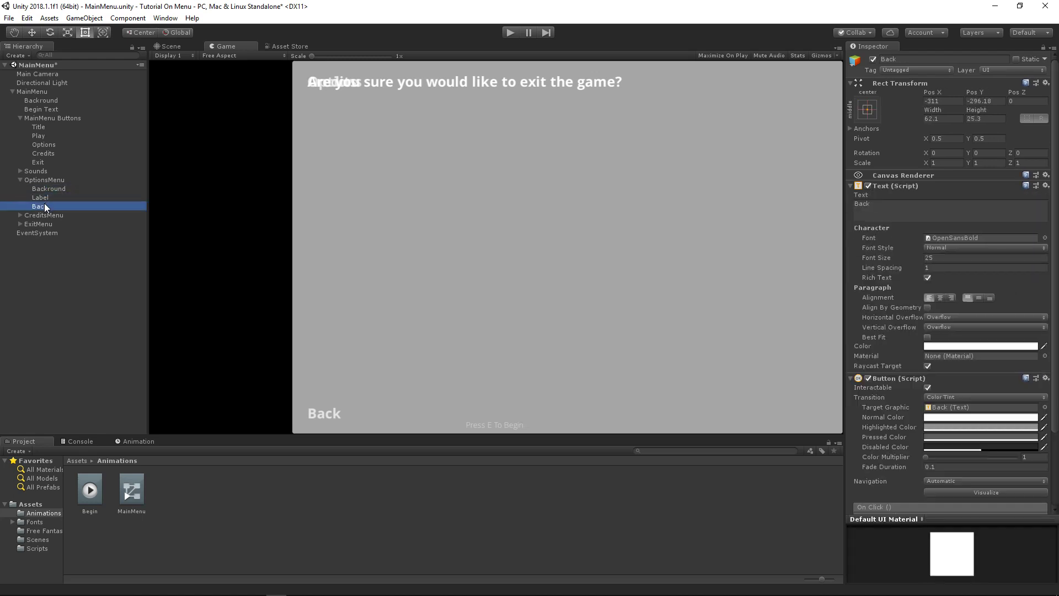
pyautogui.click(20, 214)
pyautogui.click(42, 218)
pyautogui.hotkey('ctrl', 'v')
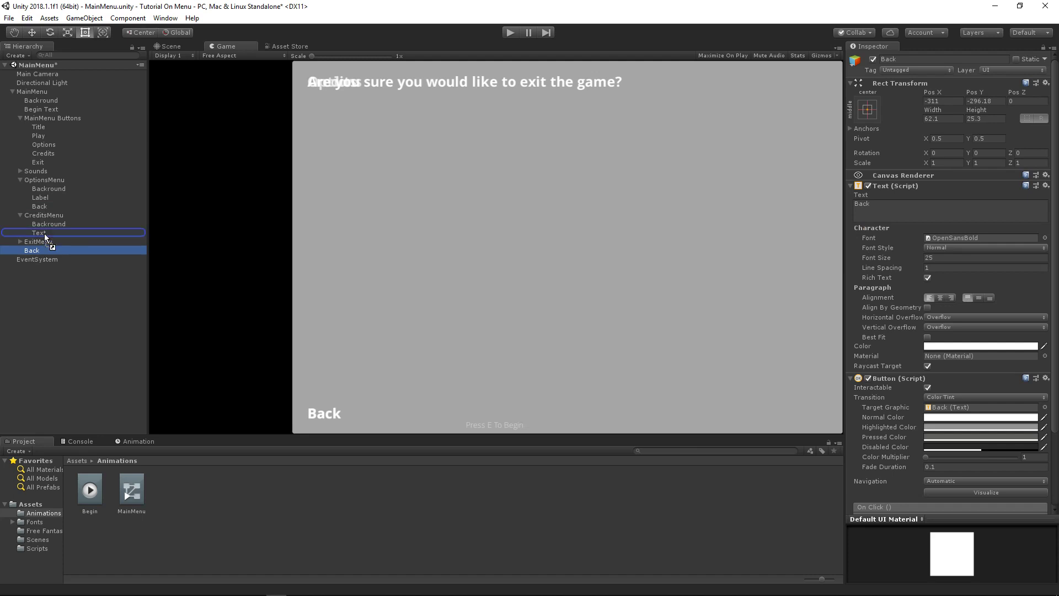
pyautogui.click(20, 215)
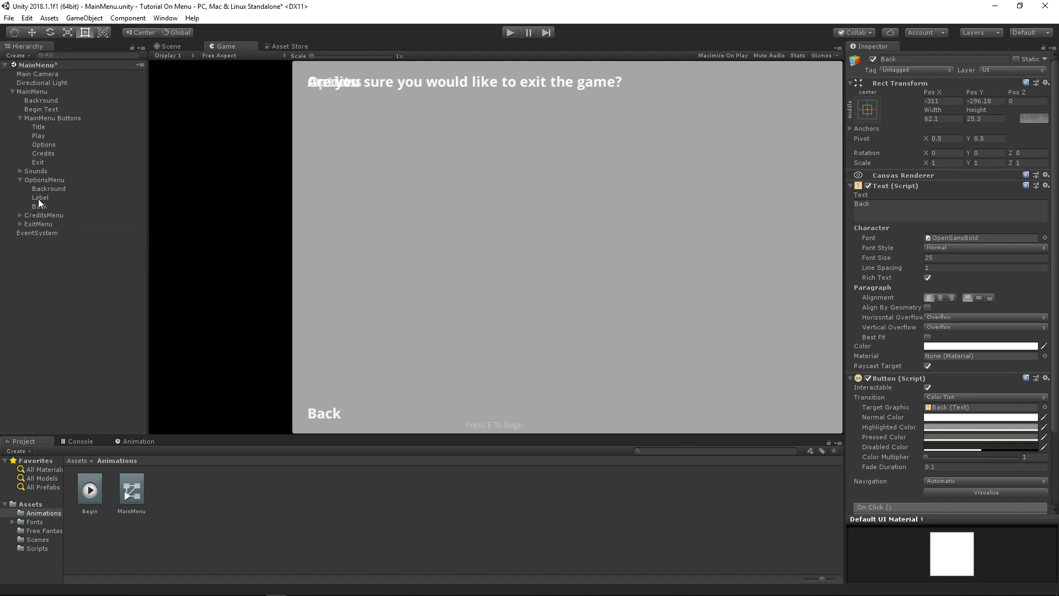
# Paste another copy of the Back button into ExitMenu, below its question text.
pyautogui.click(19, 224)
pyautogui.click(37, 224)
pyautogui.hotkey('ctrl', 'v')
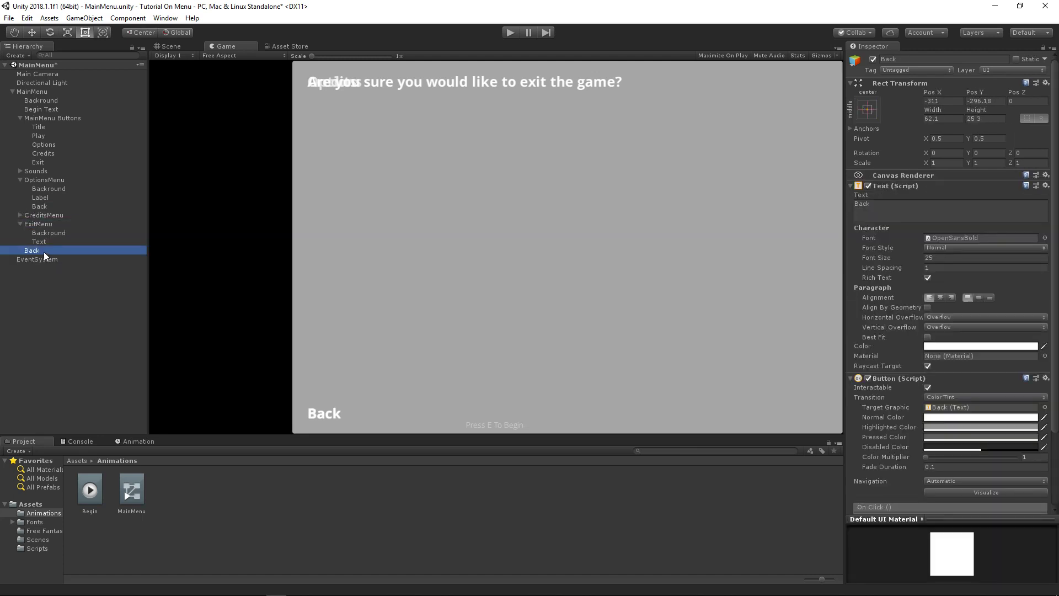
pyautogui.moveTo(48, 243); pyautogui.dragTo(50, 247)
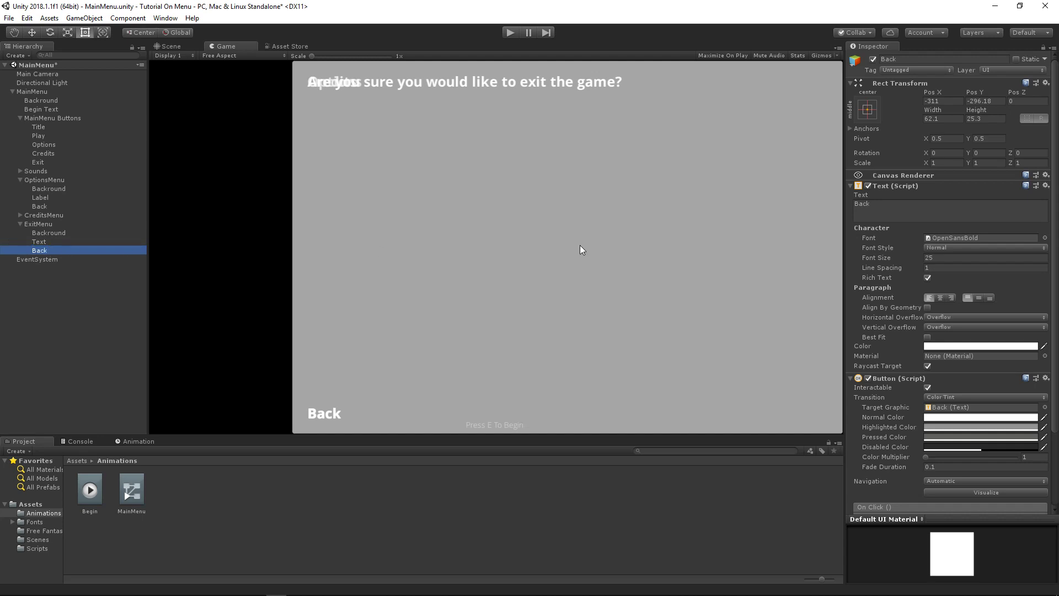
# Change the text of ExitMenu's Back button to No and move it to a Pos X of about 547.
pyautogui.click(889, 212)
pyautogui.write('No')
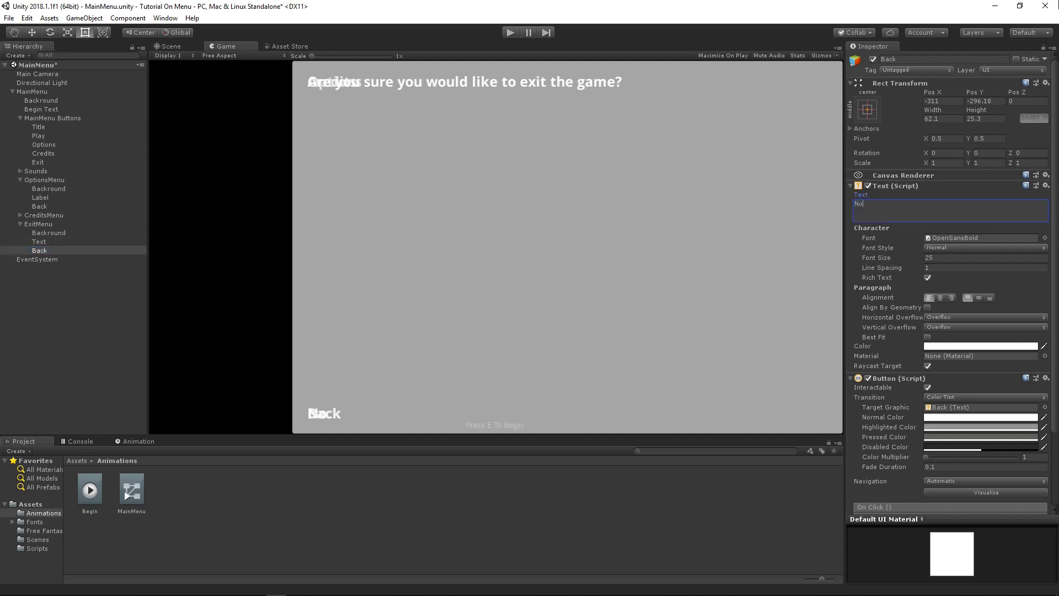
pyautogui.click(932, 92)
pyautogui.moveTo(971, 90); pyautogui.dragTo(780, 107)
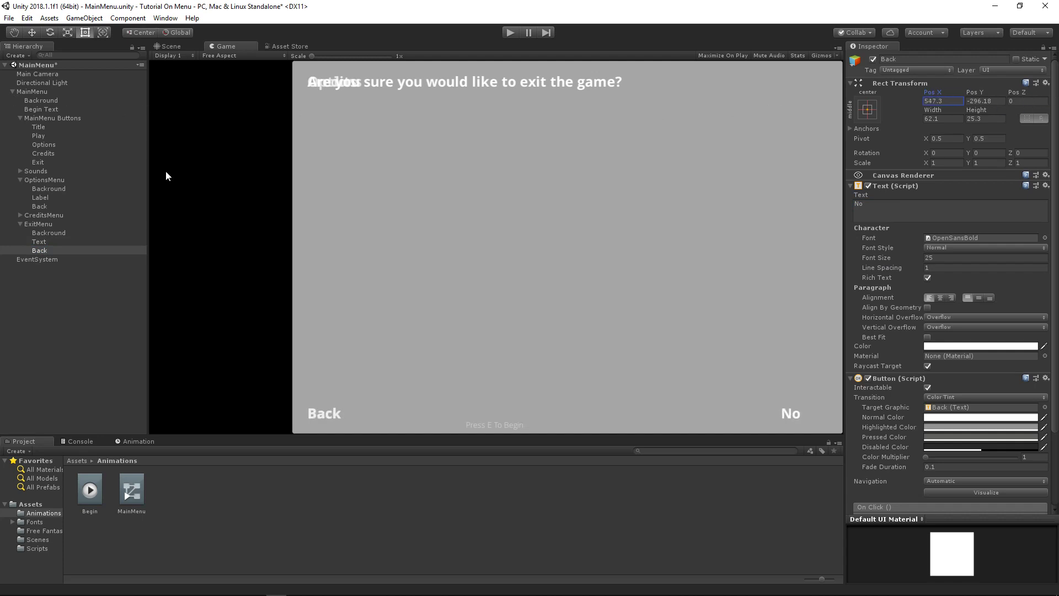
# Rename ExitMenu's Back object as No.
pyautogui.click(50, 250)
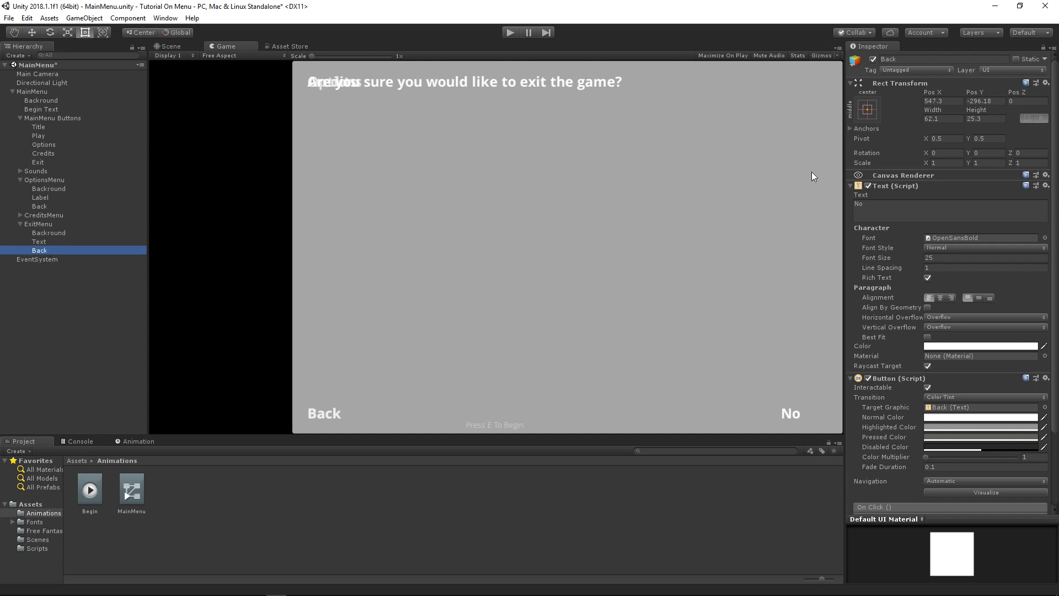
pyautogui.click(49, 250)
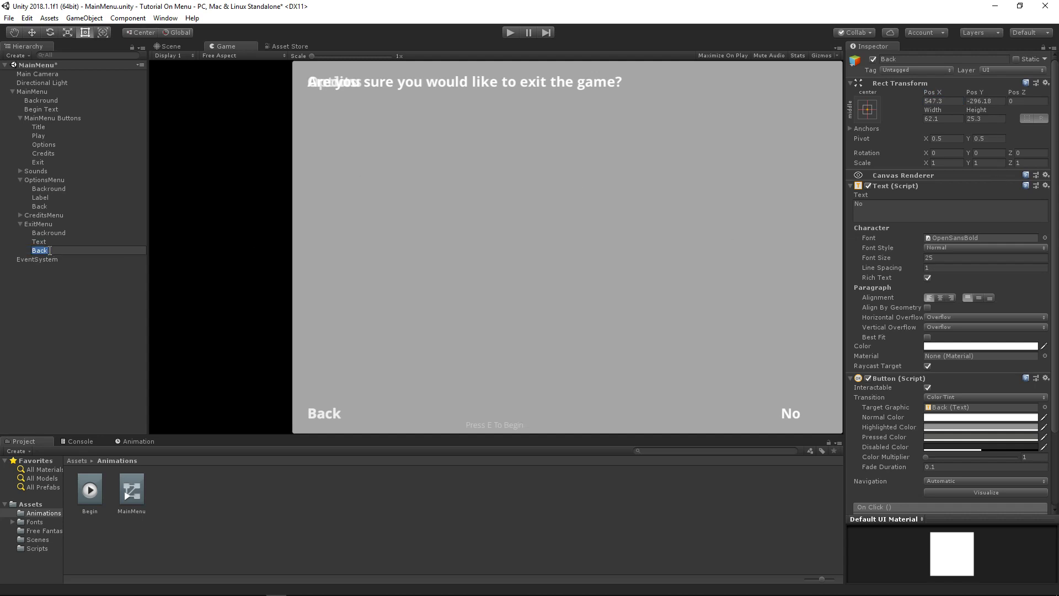
pyautogui.write('No')
pyautogui.press('Return')
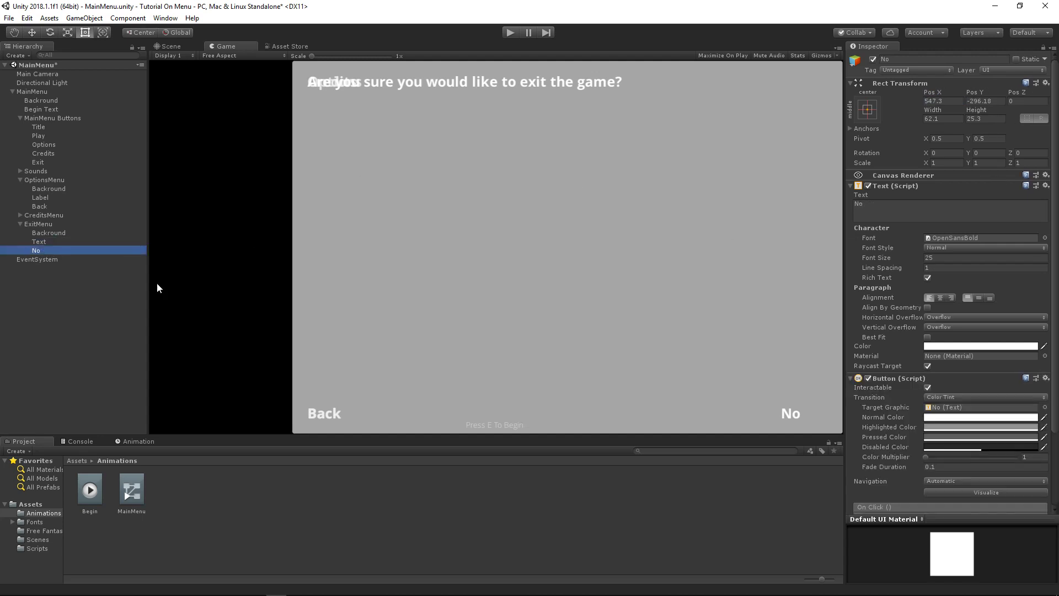
# Duplicate the No button, move the copy to a Pos X of about -303.5 and set its text to Yes.
pyautogui.hotkey('ctrl', 'd')
pyautogui.moveTo(935, 97); pyautogui.dragTo(90, 75)
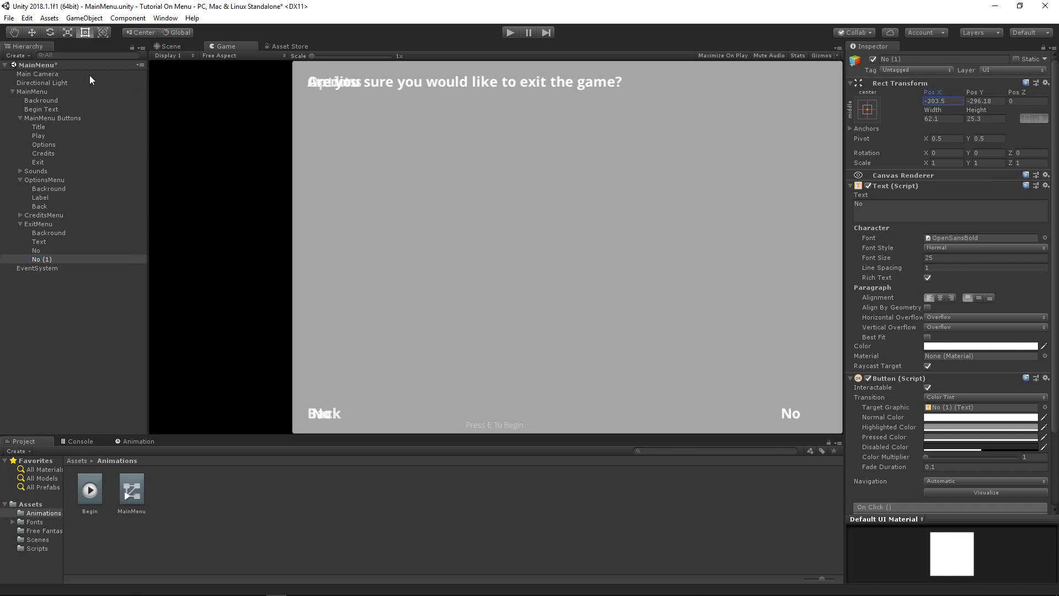
pyautogui.click(926, 214)
pyautogui.write('Yes')
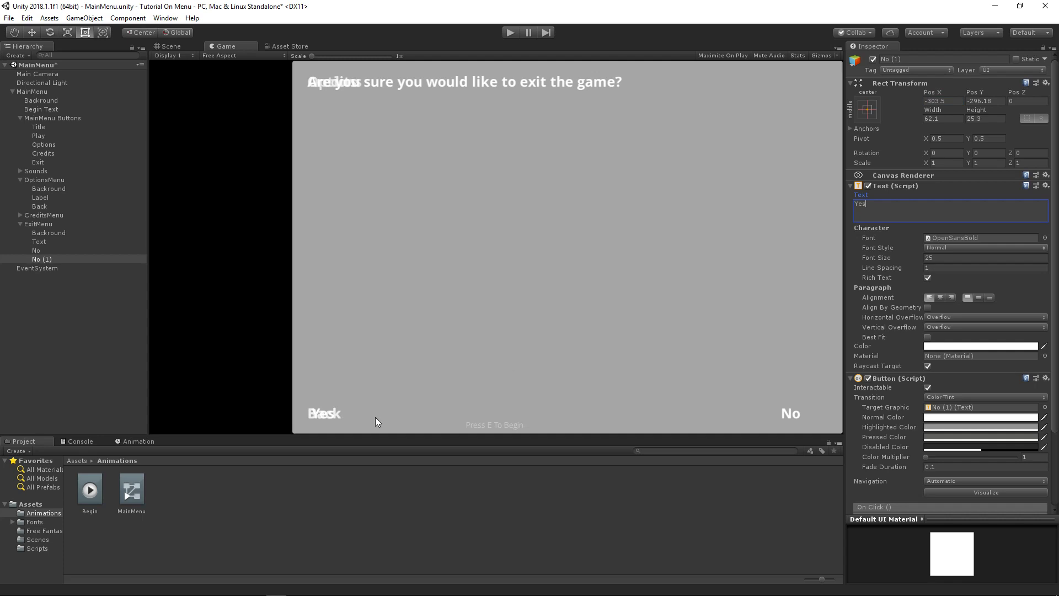
# Rename the duplicated No (1) object as Yes and place it above No in the hierarchy.
pyautogui.click(60, 336)
pyautogui.click(44, 259)
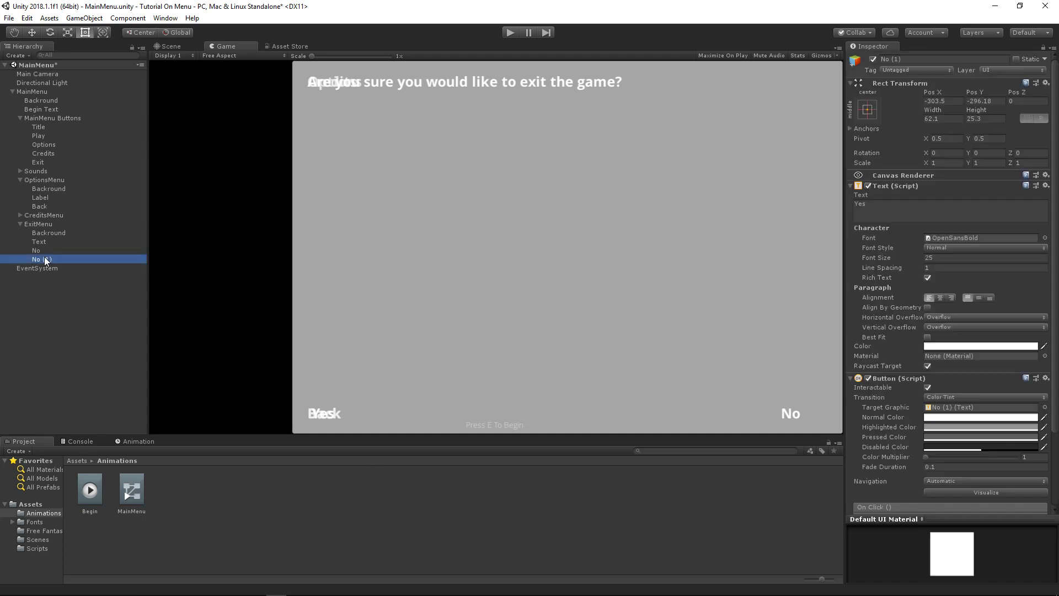
pyautogui.click(48, 259)
pyautogui.write('Yes')
pyautogui.press('Return')
pyautogui.moveTo(48, 259); pyautogui.dragTo(50, 246)
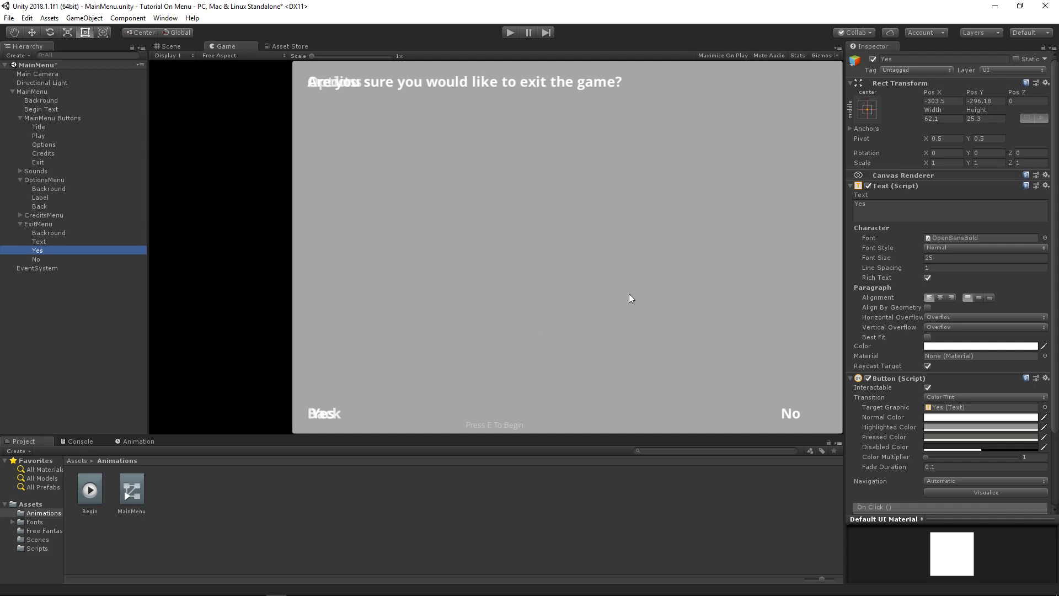
# Select both Back buttons and ExitMenu's No button together and check which MainMenu methods their On Click event offers.
pyautogui.keyDown('ctrl'); pyautogui.click(38, 259); pyautogui.keyUp('ctrl')
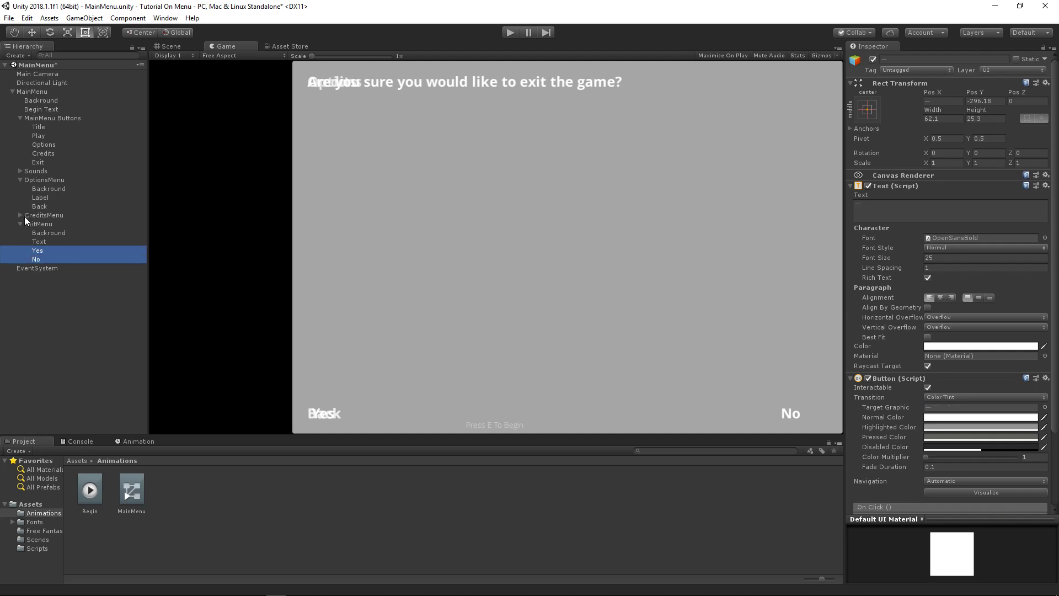
pyautogui.click(21, 215)
pyautogui.keyDown('ctrl'); pyautogui.click(40, 242); pyautogui.keyUp('ctrl')
pyautogui.keyDown('ctrl'); pyautogui.click(40, 207); pyautogui.keyUp('ctrl')
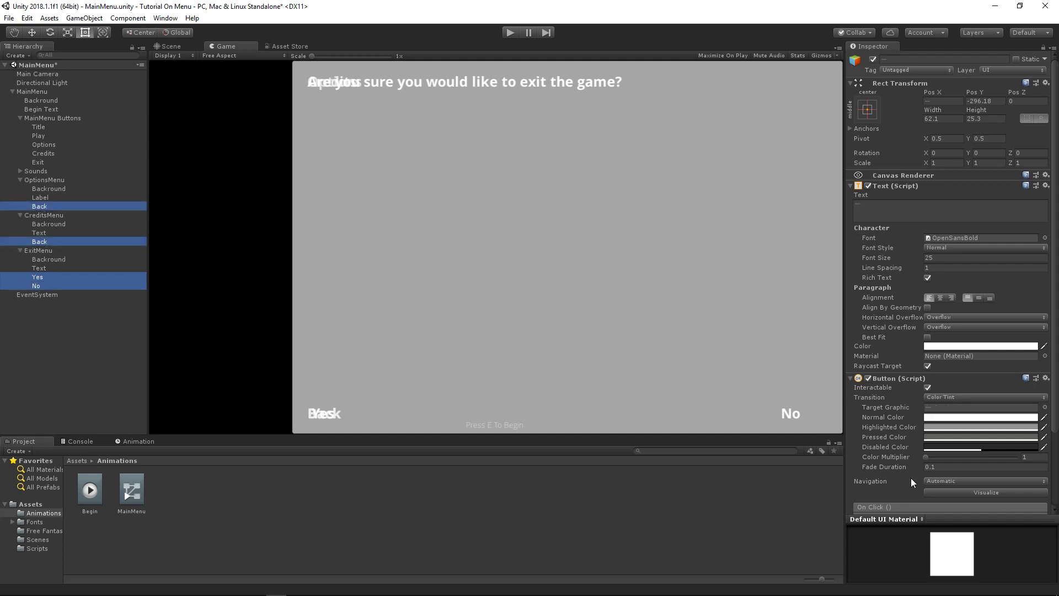
pyautogui.scroll(-3, 911, 477)
pyautogui.keyDown('ctrl'); pyautogui.click(44, 280); pyautogui.keyUp('ctrl')
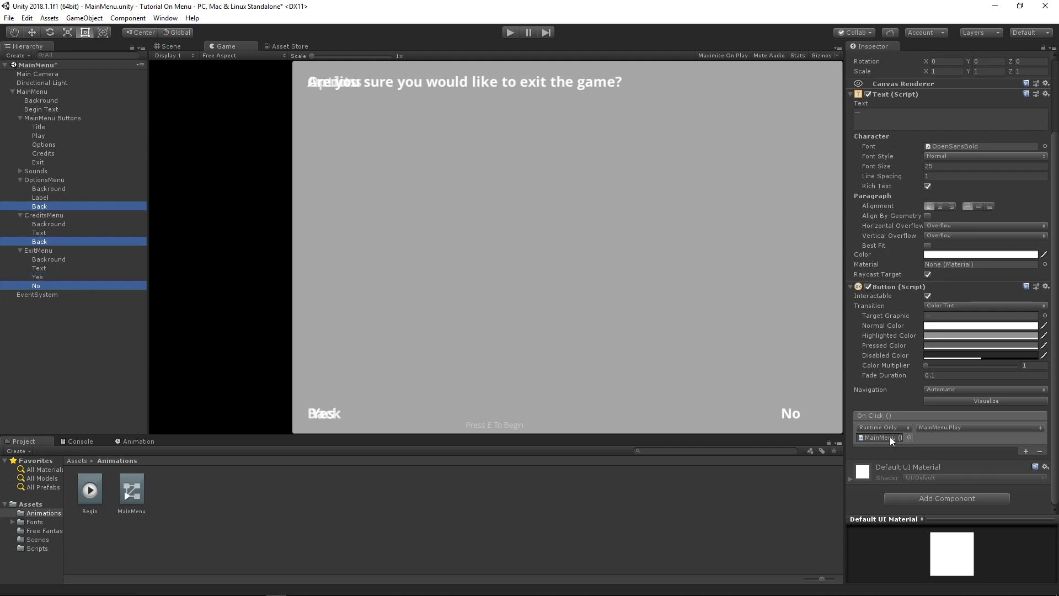
pyautogui.click(979, 432)
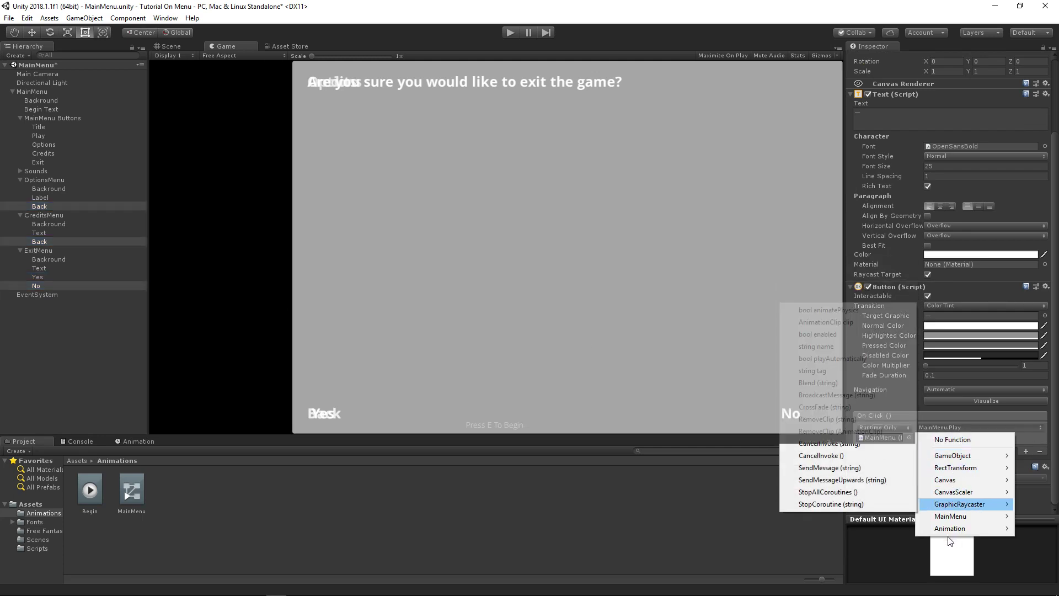
pyautogui.moveTo(948, 519)
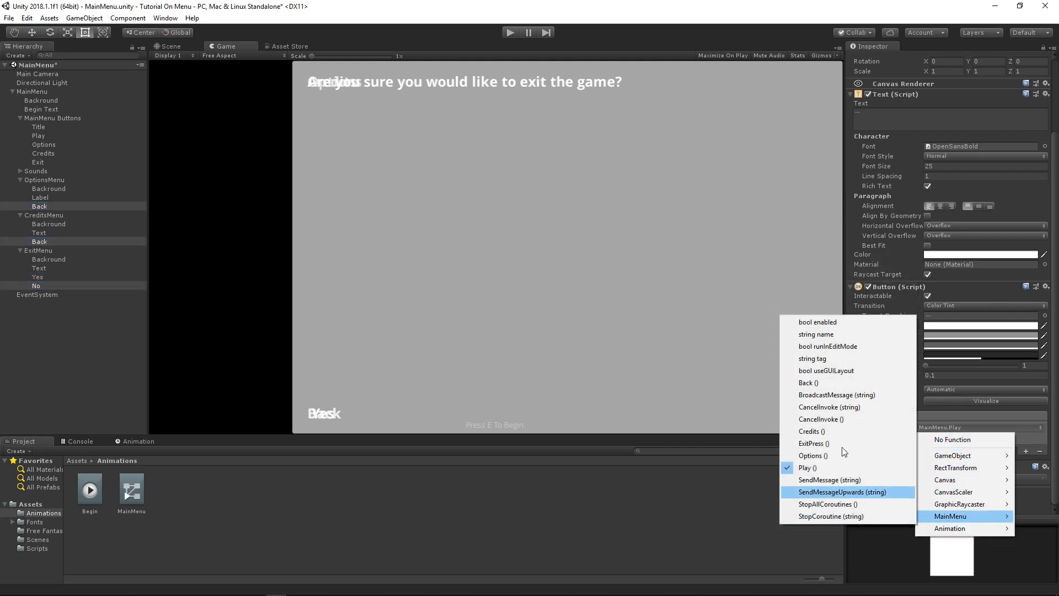
pyautogui.press('Escape')
# Select the Yes button, then switch to the MainMenu script in MonoDevelop and add an empty public void ExitGame() method after Back.
pyautogui.click(29, 273)
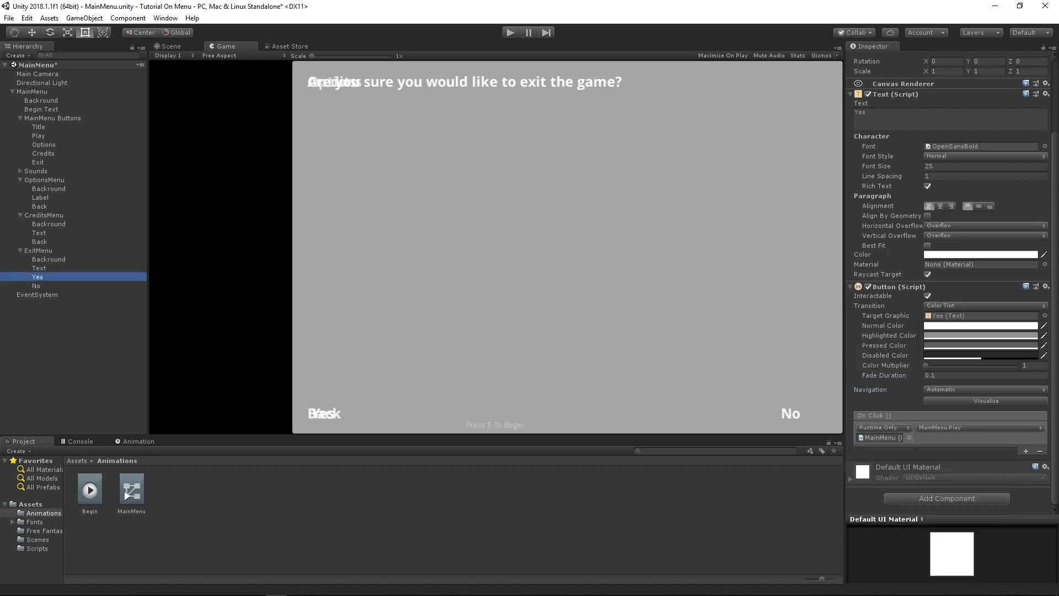
pyautogui.click(297, 591)
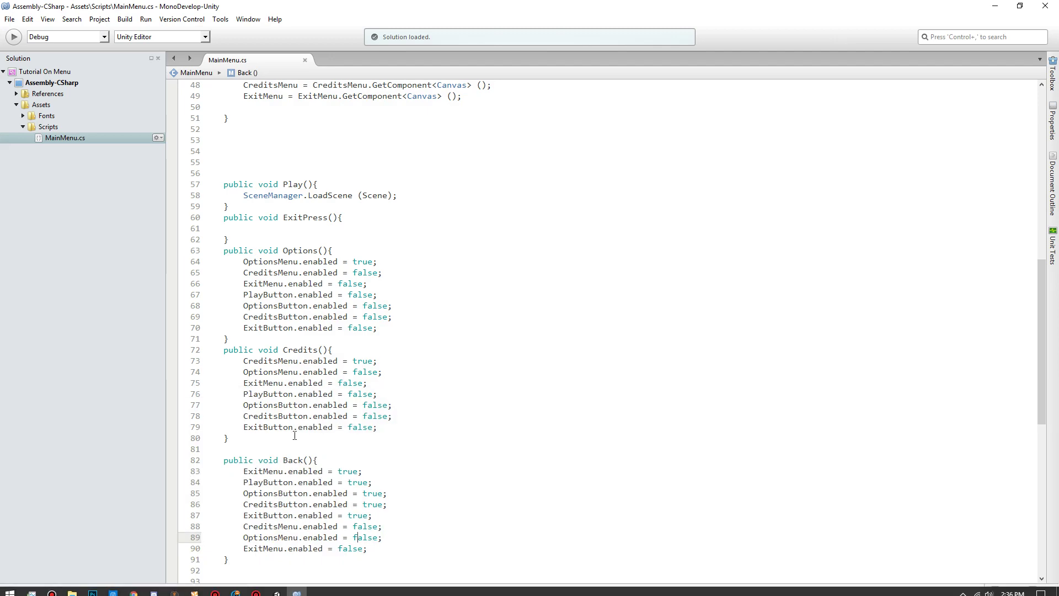
pyautogui.scroll(-8, 295, 436)
pyautogui.click(240, 304)
pyautogui.press('Return')
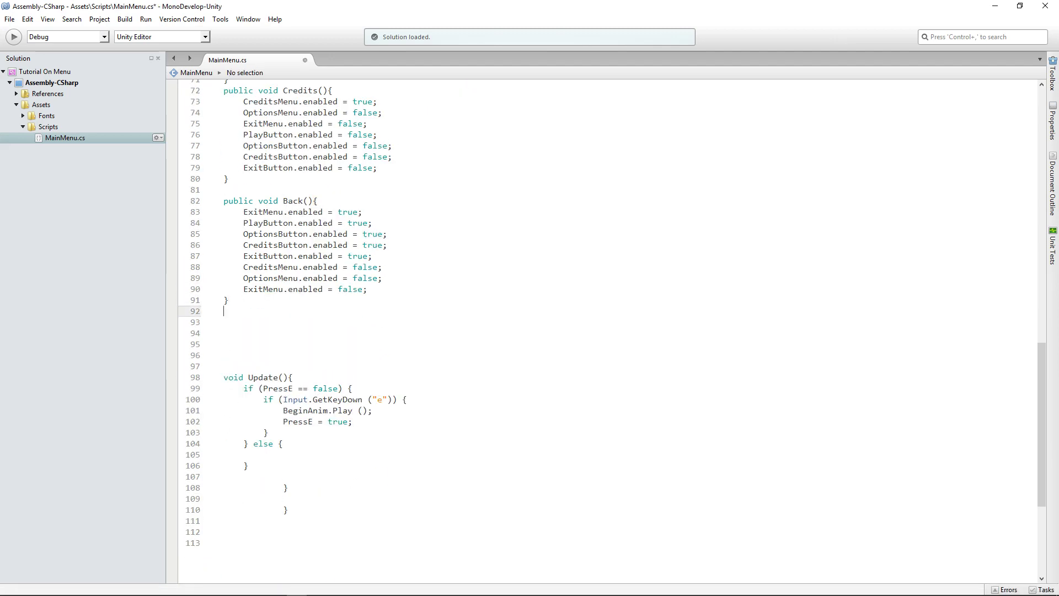
pyautogui.write('public void Qu')
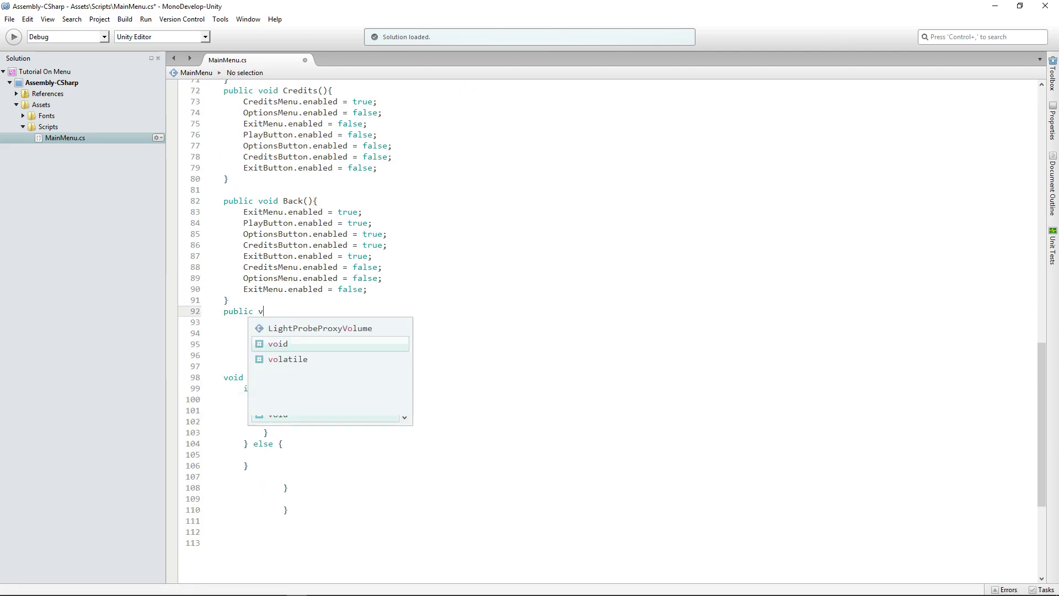
pyautogui.press('BackSpace')
pyautogui.press('BackSpace')
pyautogui.write('Exi')
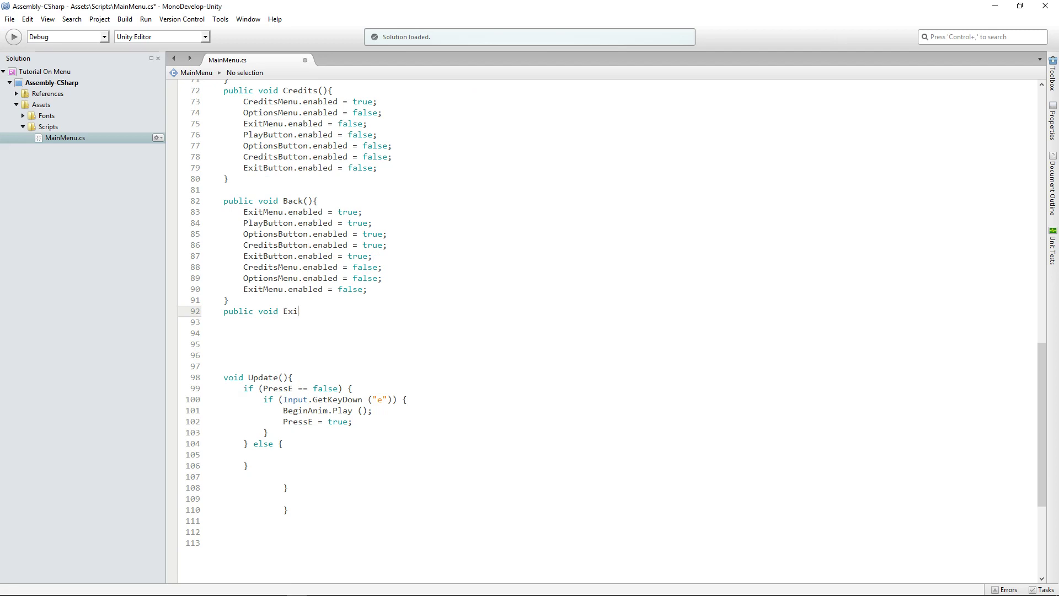
pyautogui.write('tGame(){')
pyautogui.press('Return')
pyautogui.press('Return')
pyautogui.press('Up')
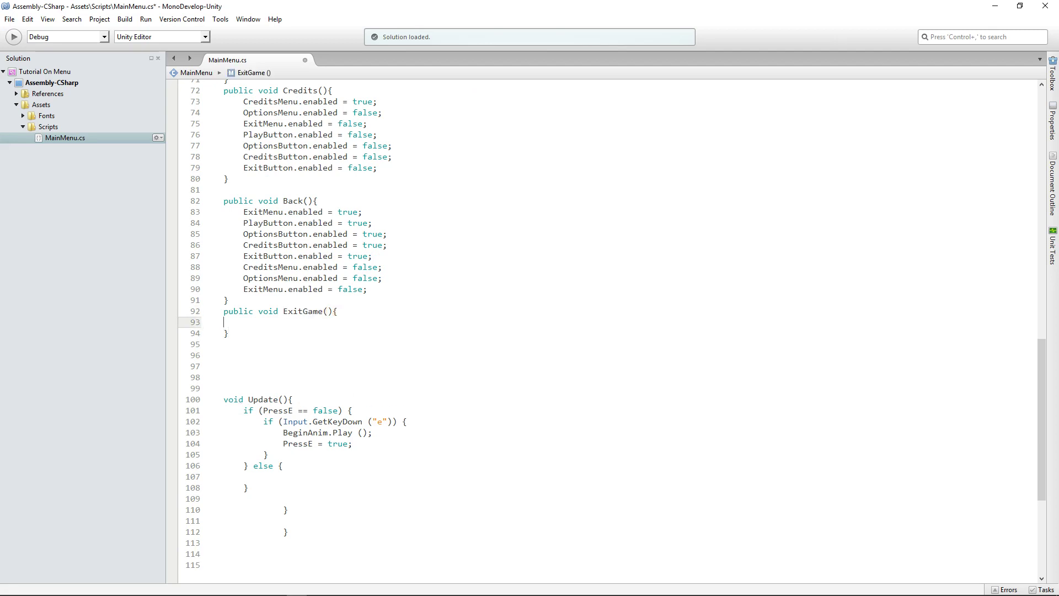
pyautogui.write('p')
pyautogui.press('BackSpace')
pyautogui.press('BackSpace')
pyautogui.write('Apl')
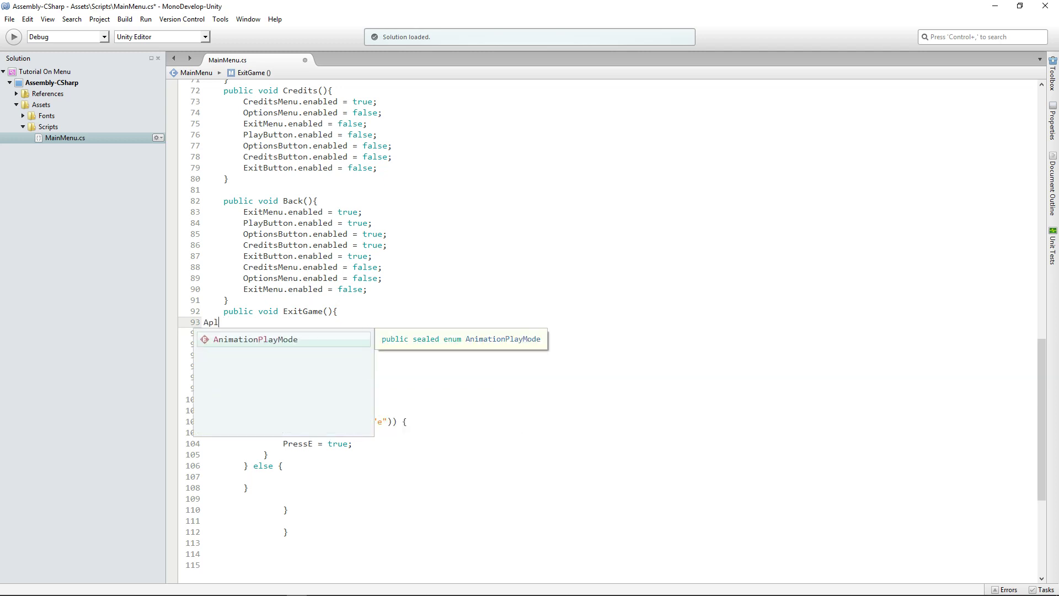
pyautogui.press('BackSpace')
pyautogui.press('BackSpace')
pyautogui.press('BackSpace')
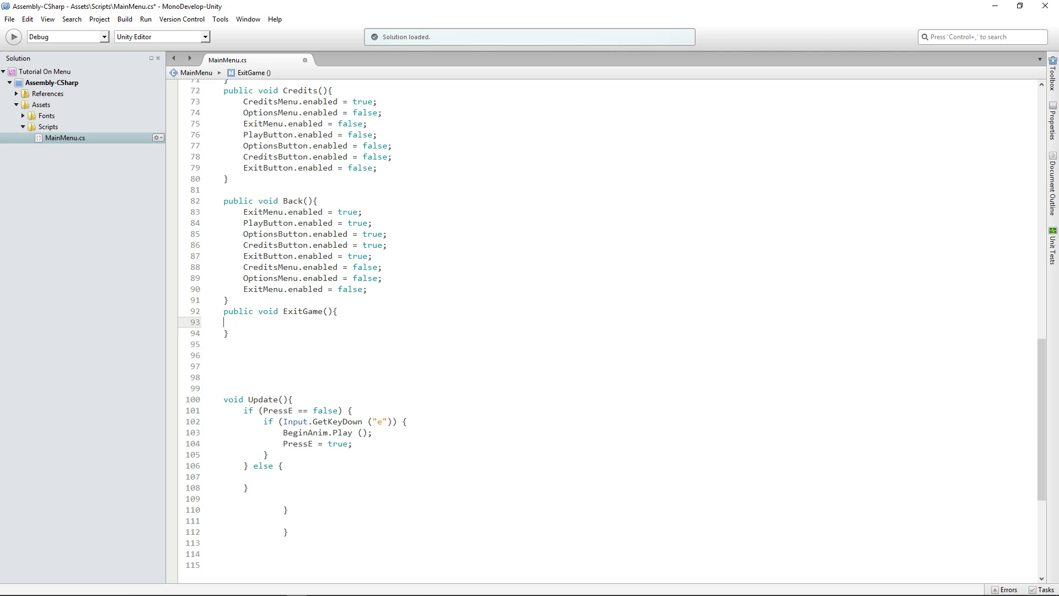
pyautogui.write('Apl')
pyautogui.press('BackSpace')
pyautogui.press('BackSpace')
pyautogui.press('BackSpace')
pyautogui.press('BackSpace')
pyautogui.press('BackSpace')
# Add the statement Application.Quit (); to the body of the ExitGame method.
pyautogui.write('8')
pyautogui.write('8')
pyautogui.write('Application')
pyautogui.write('.Quit()')
pyautogui.write(';')
pyautogui.click(321, 333)
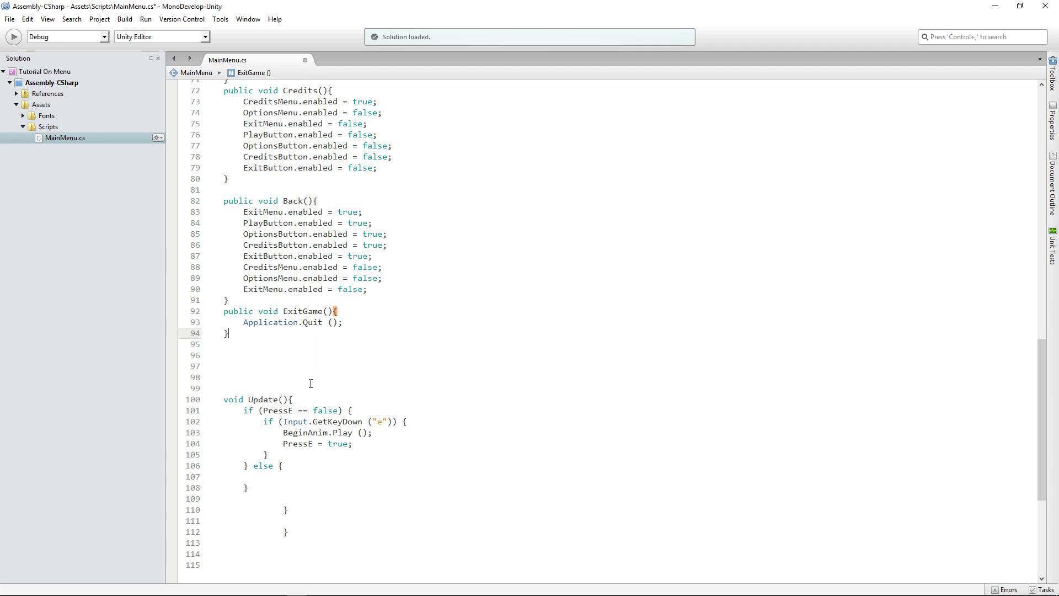
# Save the MainMenu script and review the menu methods around ExitGame.
pyautogui.press('Down')
pyautogui.press('Down')
pyautogui.press('Down')
pyautogui.press('Down')
pyautogui.press('Down')
pyautogui.press('Down')
pyautogui.press('Down')
pyautogui.press('Down')
pyautogui.press('Down')
pyautogui.press('Down')
pyautogui.press('Down')
pyautogui.hotkey('ctrl', 's')
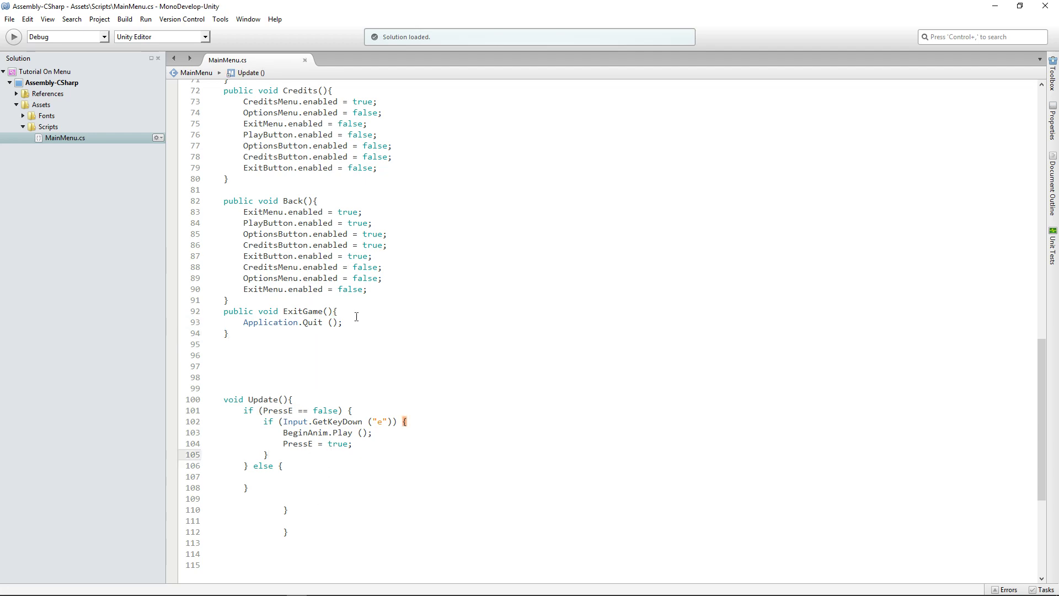
pyautogui.click(352, 331)
pyautogui.scroll(5, 350, 328)
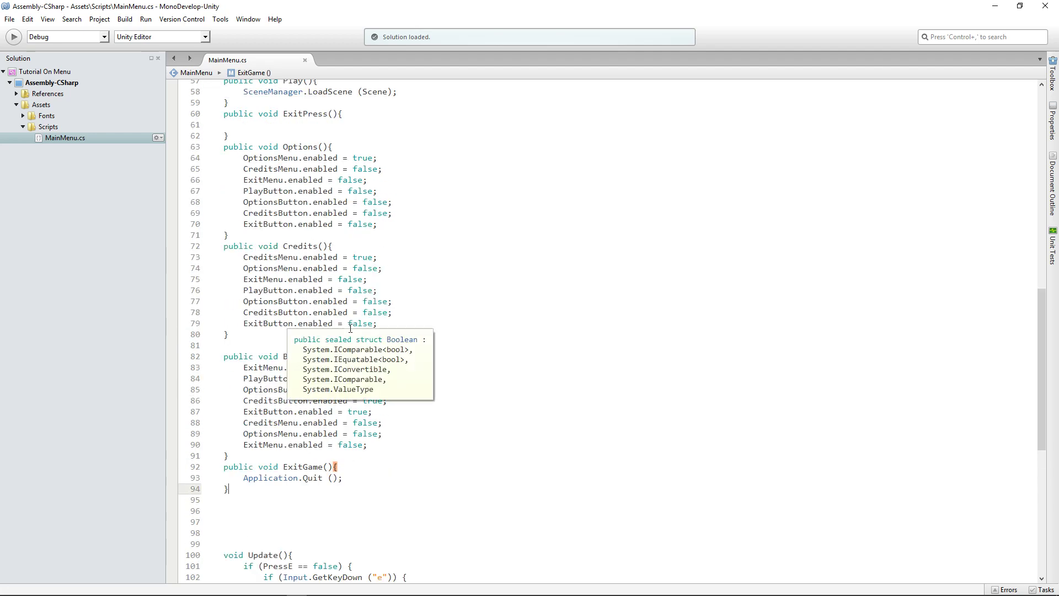
pyautogui.scroll(-6, 350, 329)
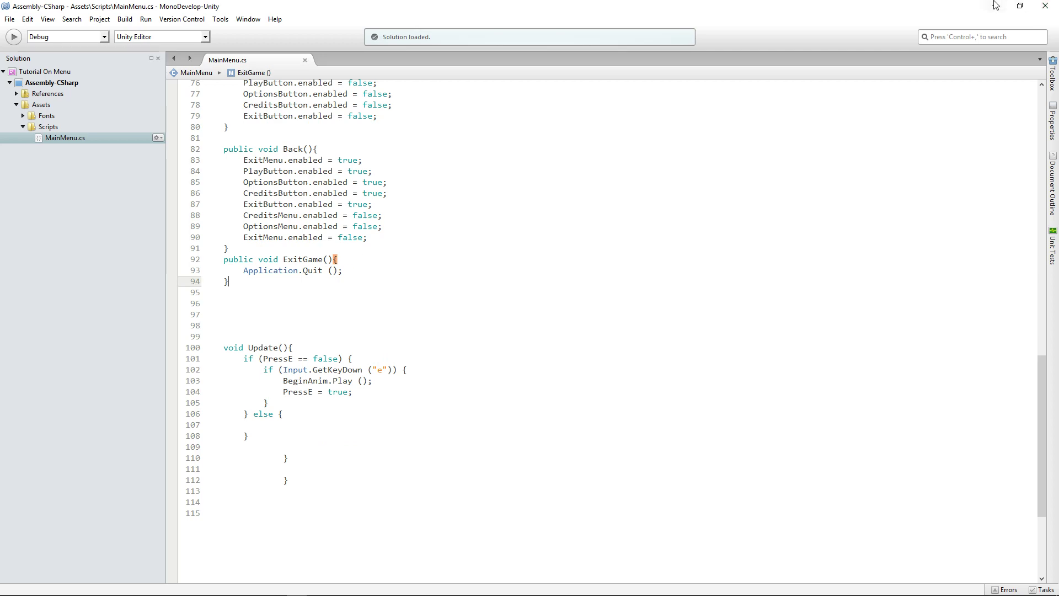
# Switch back to Unity and set the Yes button's Navigation to None.
pyautogui.click(995, 6)
pyautogui.click(935, 429)
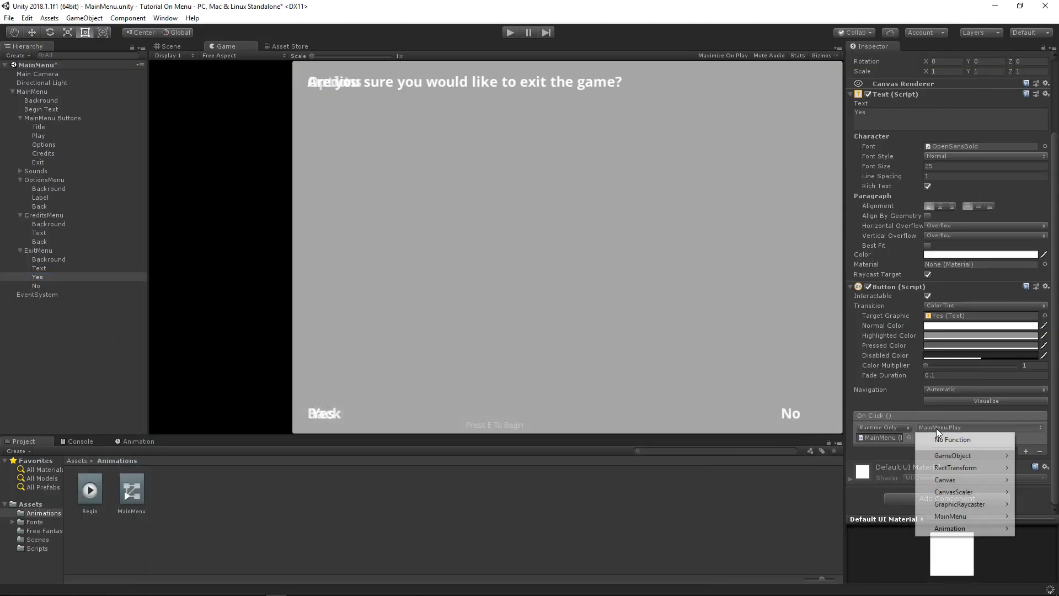
pyautogui.moveTo(949, 516)
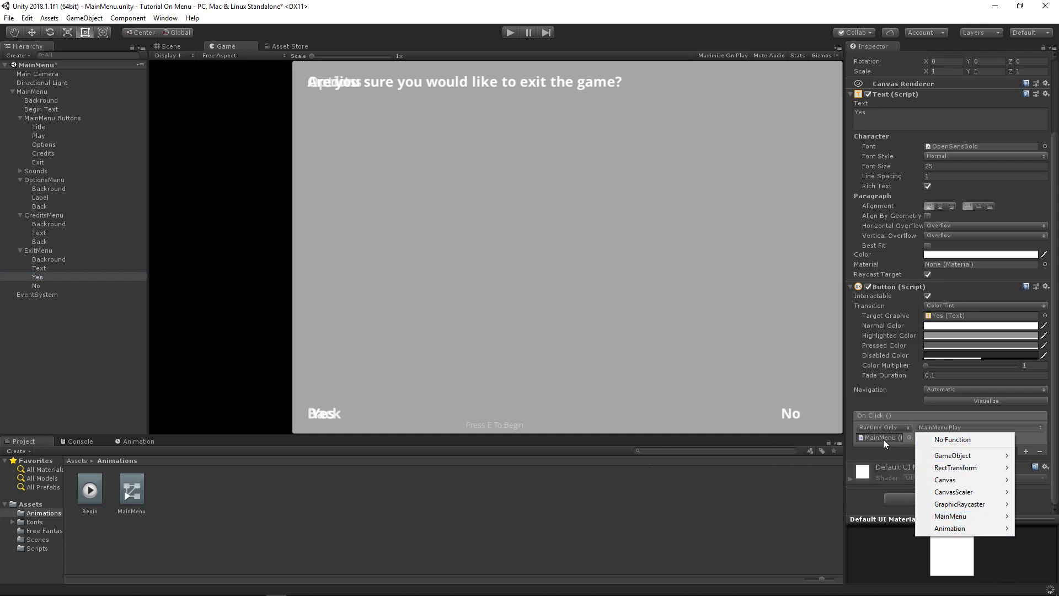
pyautogui.click(969, 420)
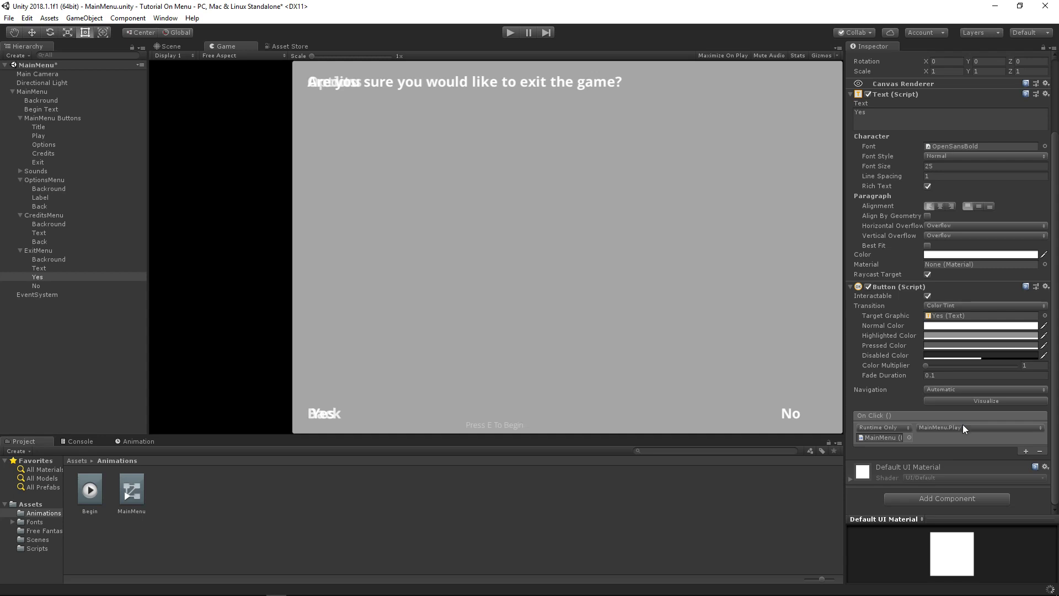
pyautogui.scroll(1, 964, 422)
pyautogui.click(964, 423)
pyautogui.click(961, 425)
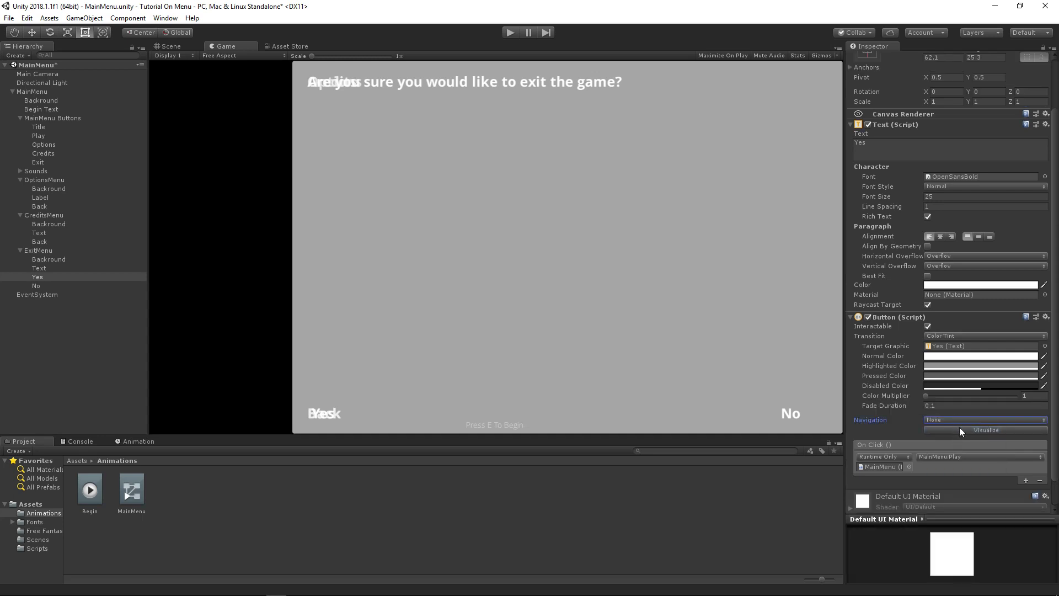
# Assign the MainMenu method Options () to the Yes button's On Click event.
pyautogui.click(948, 455)
pyautogui.moveTo(951, 521)
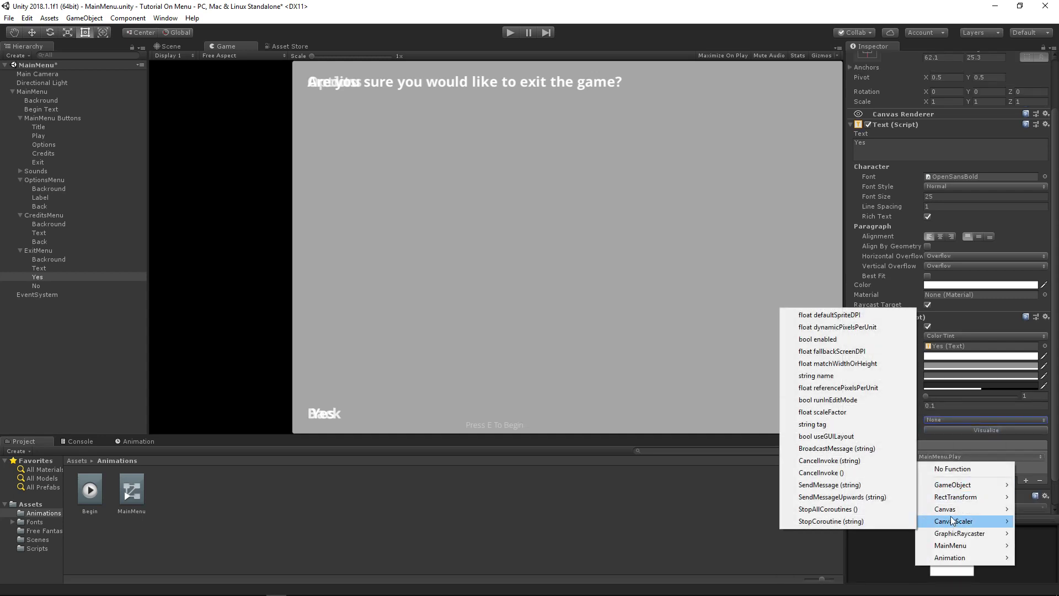
pyautogui.moveTo(951, 545)
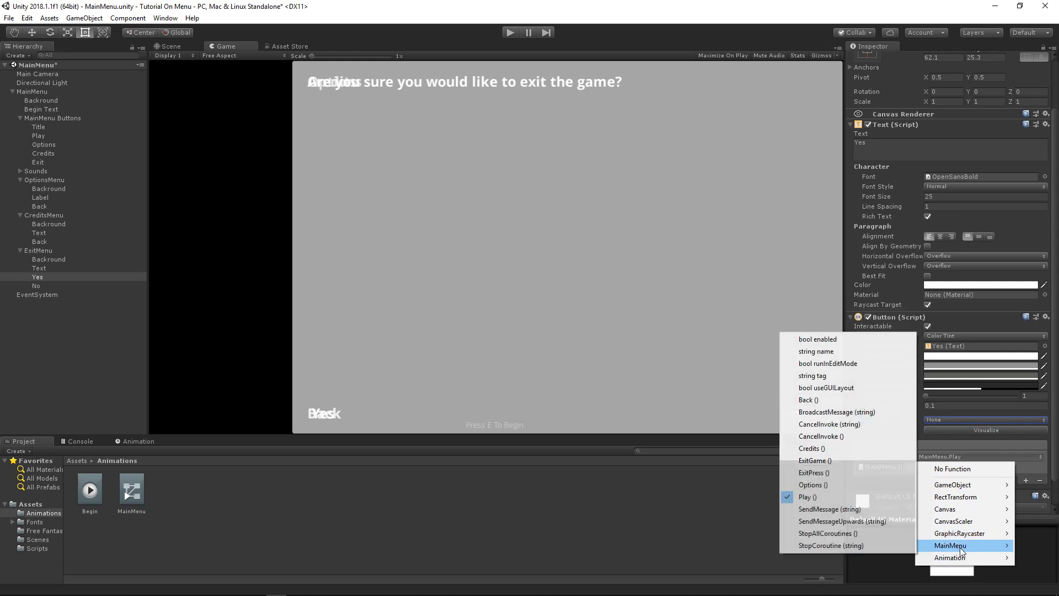
pyautogui.click(825, 484)
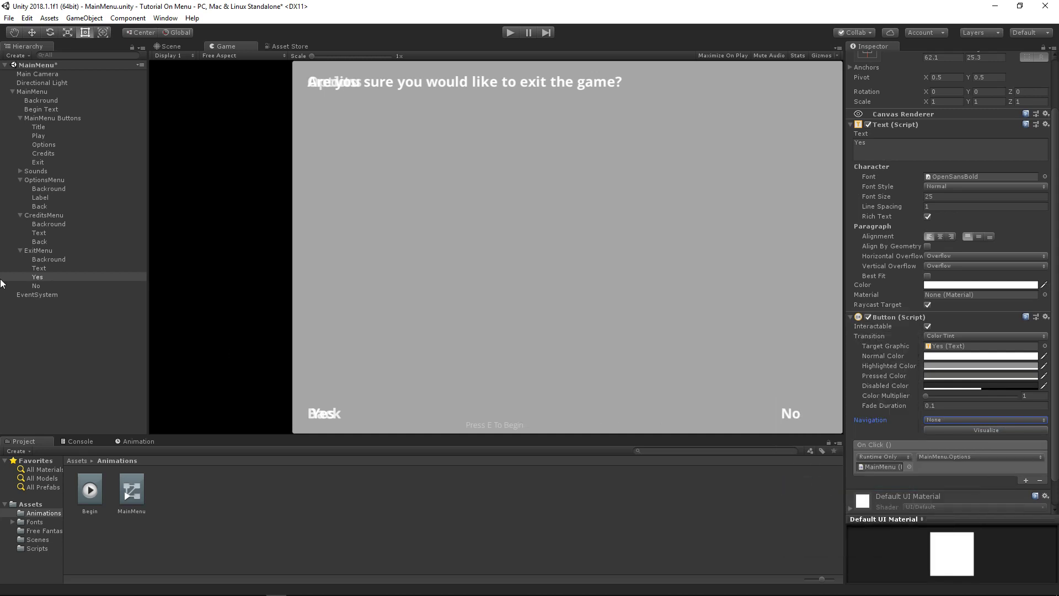
# Set the Yes button's On Click function to the MainMenu method ExitGame ().
pyautogui.click(38, 277)
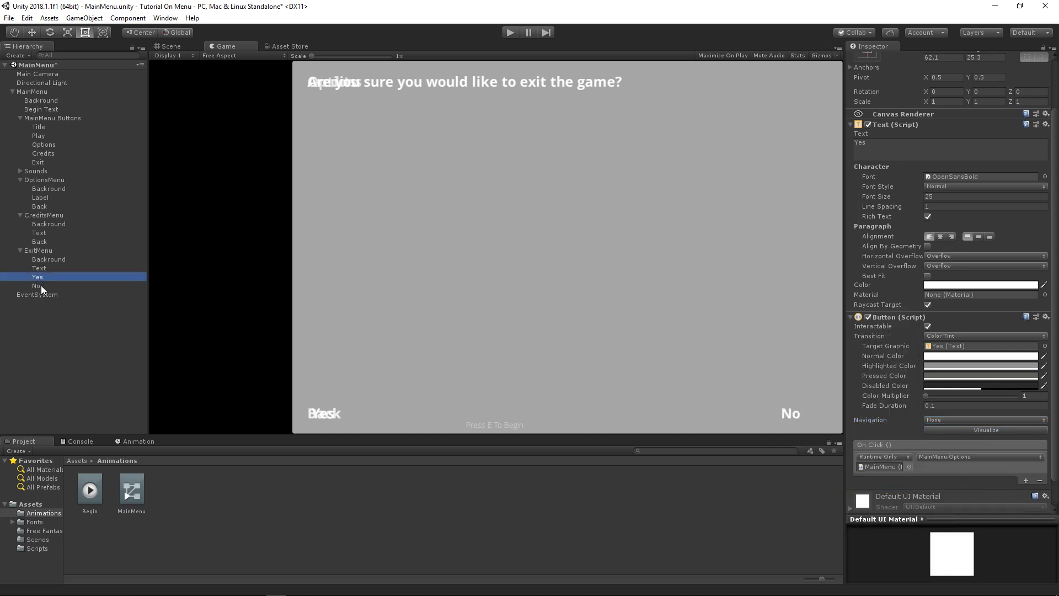
pyautogui.click(942, 456)
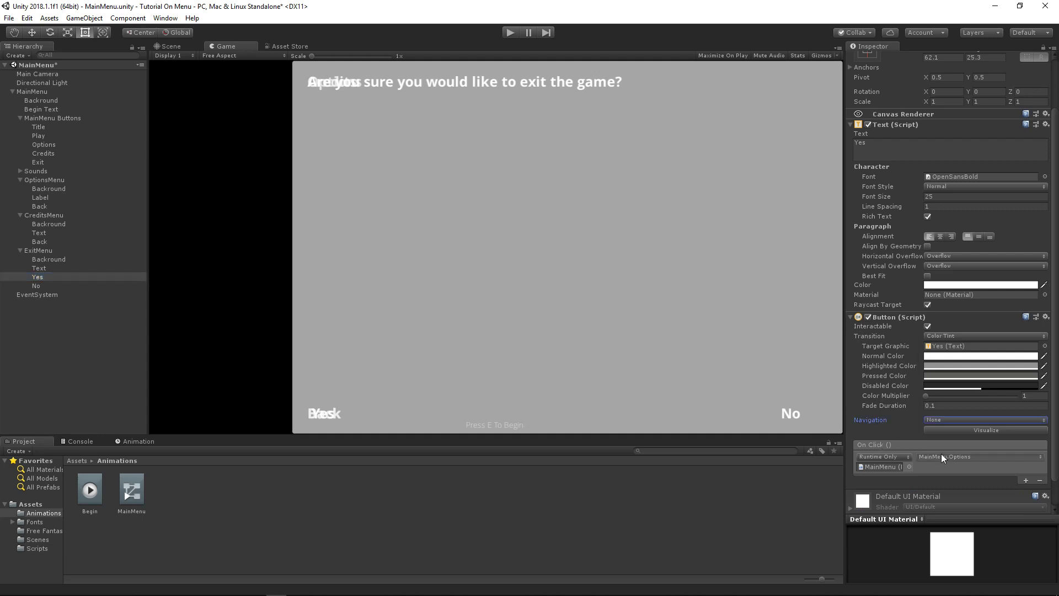
pyautogui.click(941, 454)
pyautogui.moveTo(950, 545)
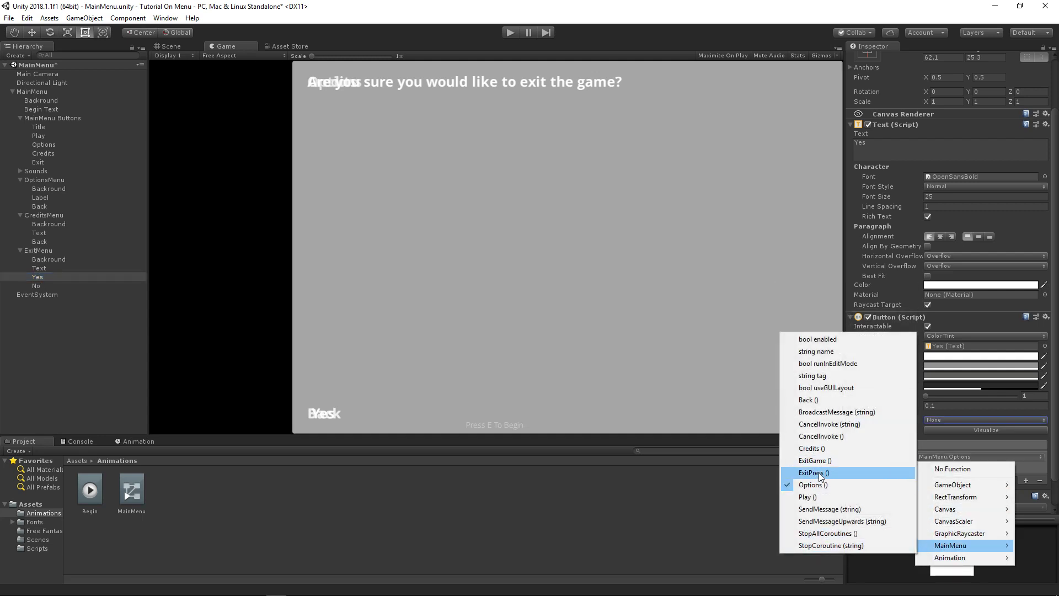
pyautogui.click(815, 460)
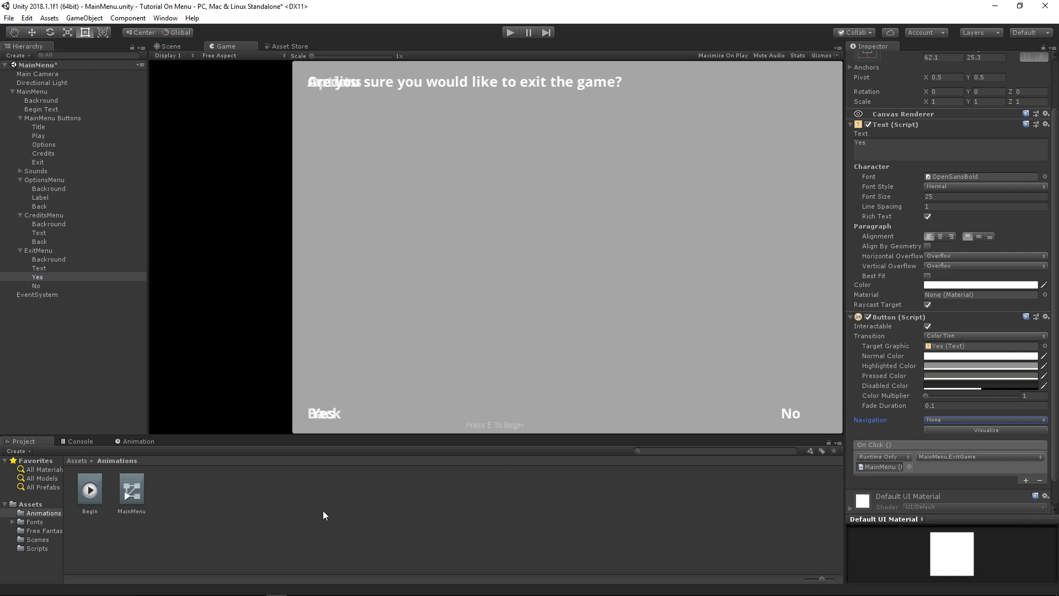
# Collapse the ExitMenu, CreditsMenu and OptionsMenu groups in the hierarchy.
pyautogui.click(50, 342)
pyautogui.click(21, 249)
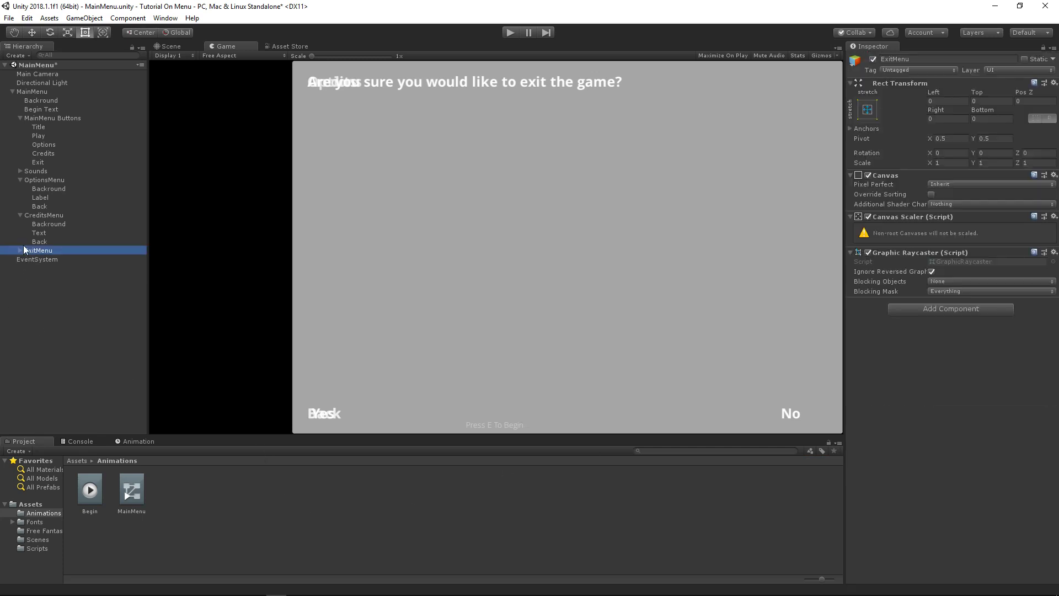
pyautogui.press('Left')
pyautogui.click(19, 181)
pyautogui.click(34, 181)
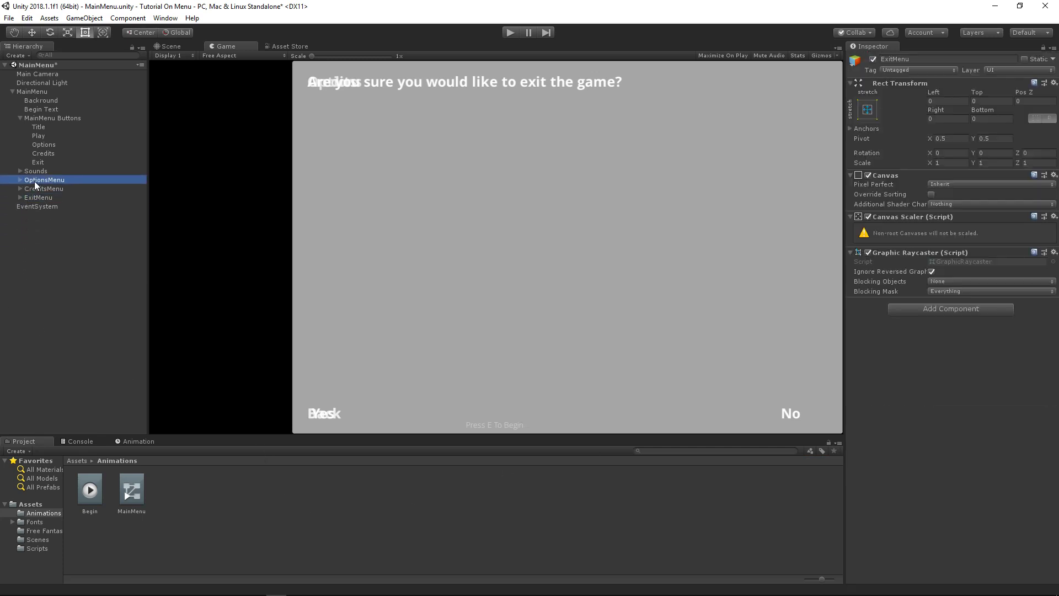
# Expand CreditsMenu and add a new UI Text object as its child.
pyautogui.click(32, 188)
pyautogui.click(20, 188)
pyautogui.rightClick(38, 191)
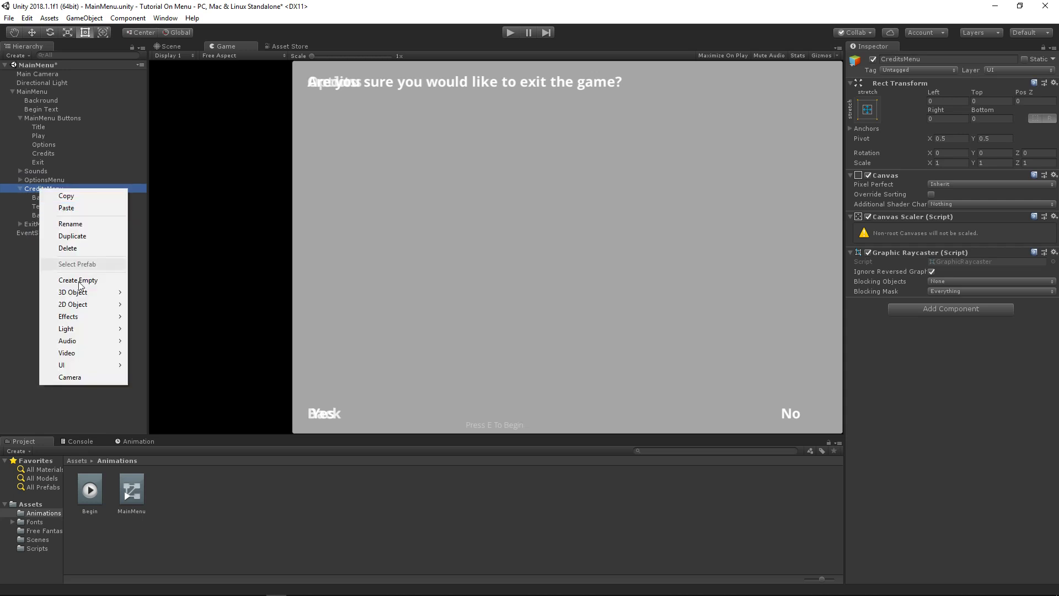
pyautogui.moveTo(90, 334)
pyautogui.moveTo(102, 364)
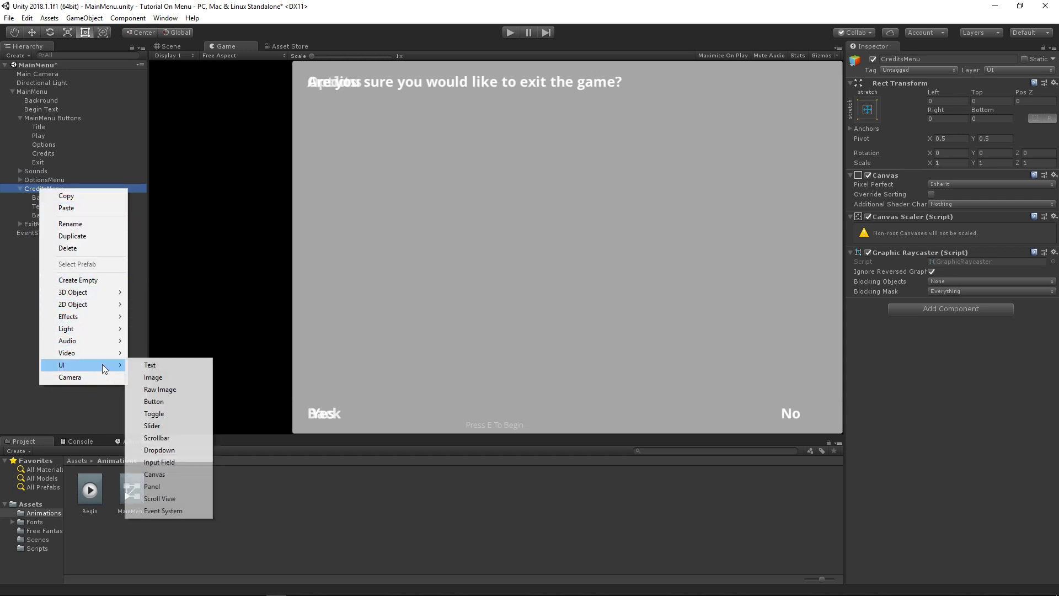
pyautogui.click(149, 364)
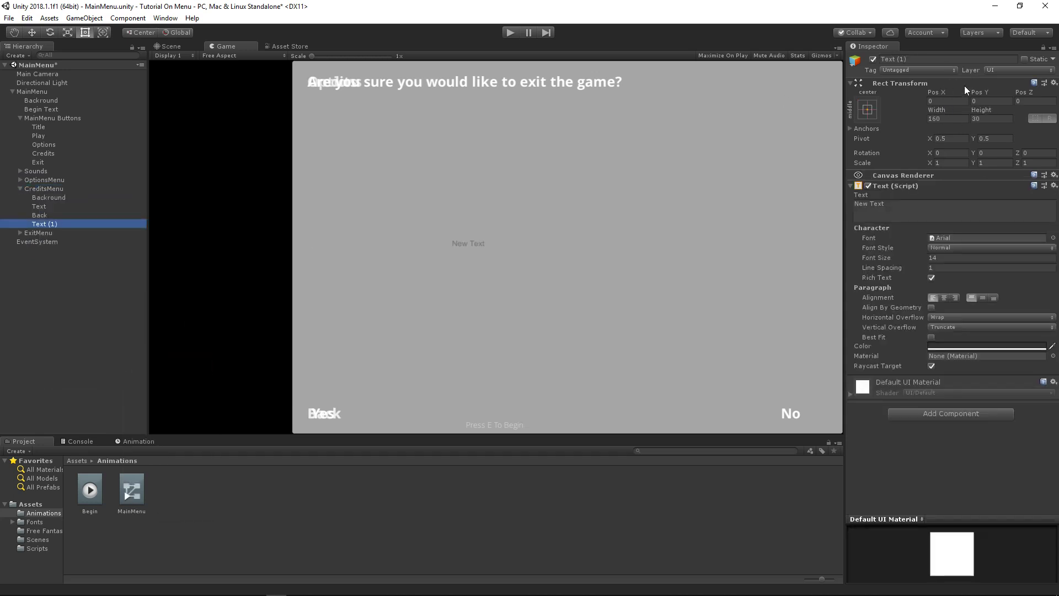
# Move the new credits text to about X -139, Y 158 and replace its wording with "Put your credits in here :)".
pyautogui.moveTo(986, 96); pyautogui.dragTo(859, 105)
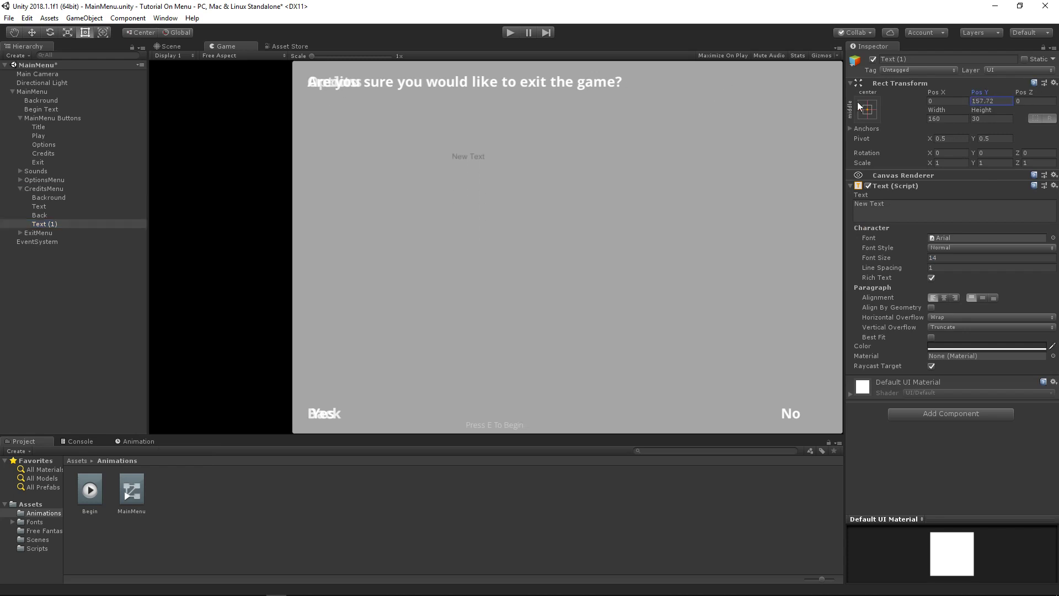
pyautogui.moveTo(931, 92); pyautogui.dragTo(609, 99)
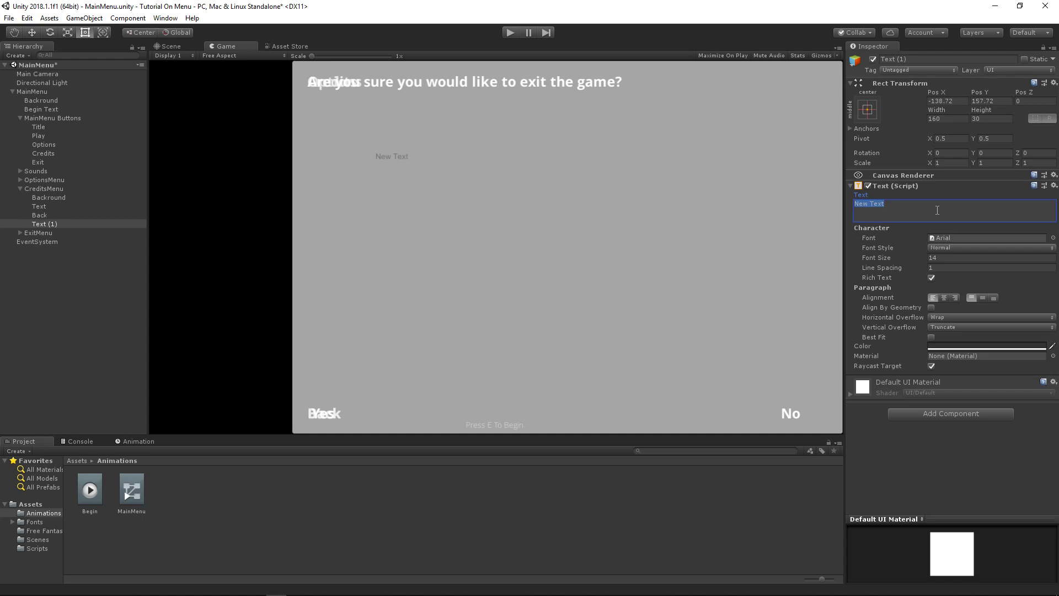
pyautogui.press('BackSpace')
pyautogui.write('Put your credits in here :')
# Set the credits text's font size to 23 and both its horizontal and vertical overflow to Overflow.
pyautogui.moveTo(917, 255); pyautogui.dragTo(920, 271)
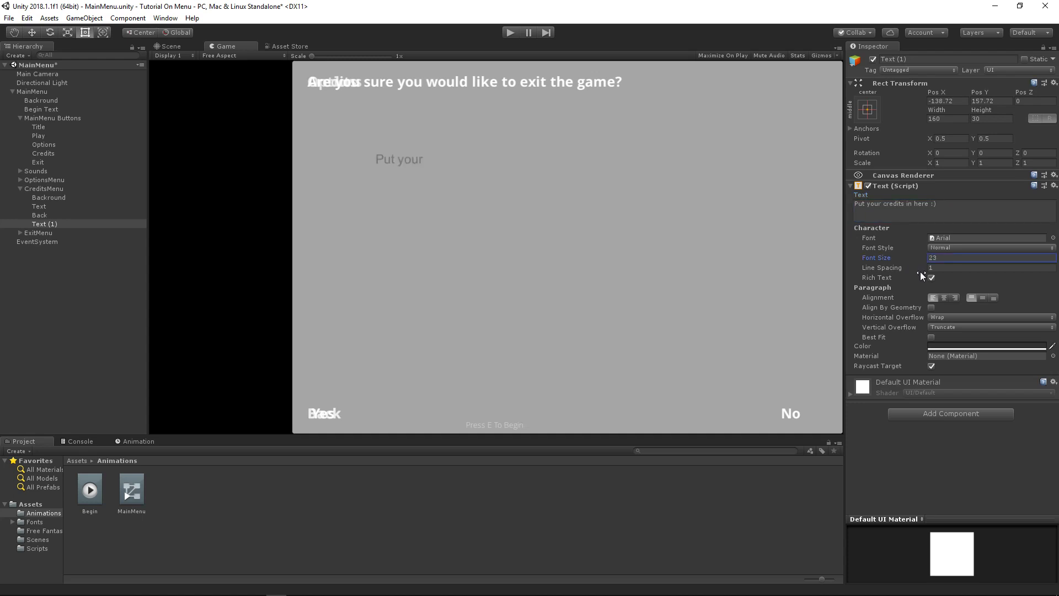
pyautogui.click(957, 318)
pyautogui.click(958, 343)
pyautogui.click(957, 327)
pyautogui.click(958, 353)
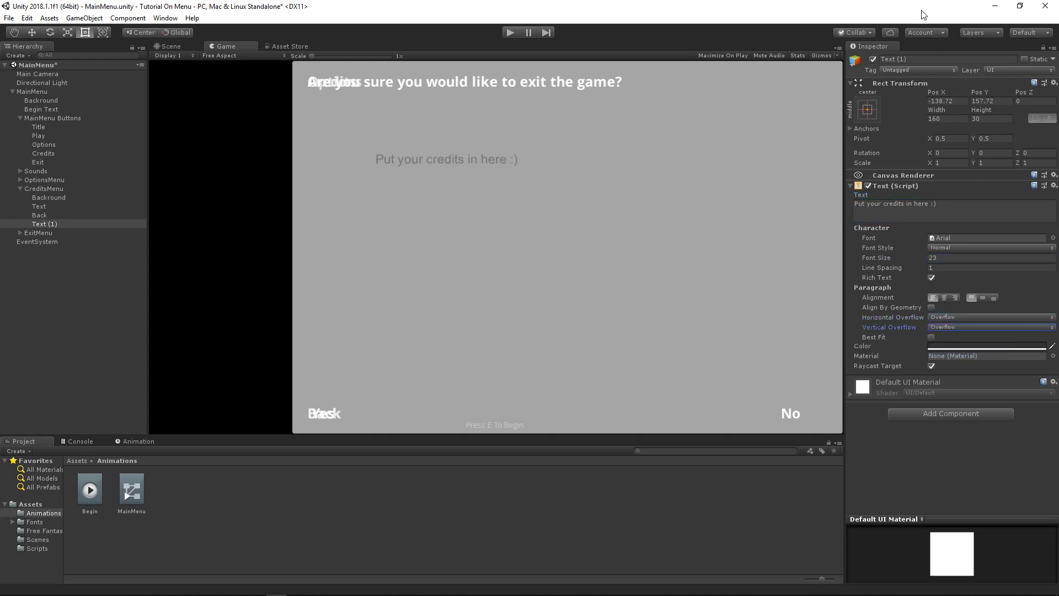
# Move the credits text to about X 58.5, Y 62.7 and change its font to OpenSansBold.
pyautogui.moveTo(977, 92); pyautogui.dragTo(976, 198)
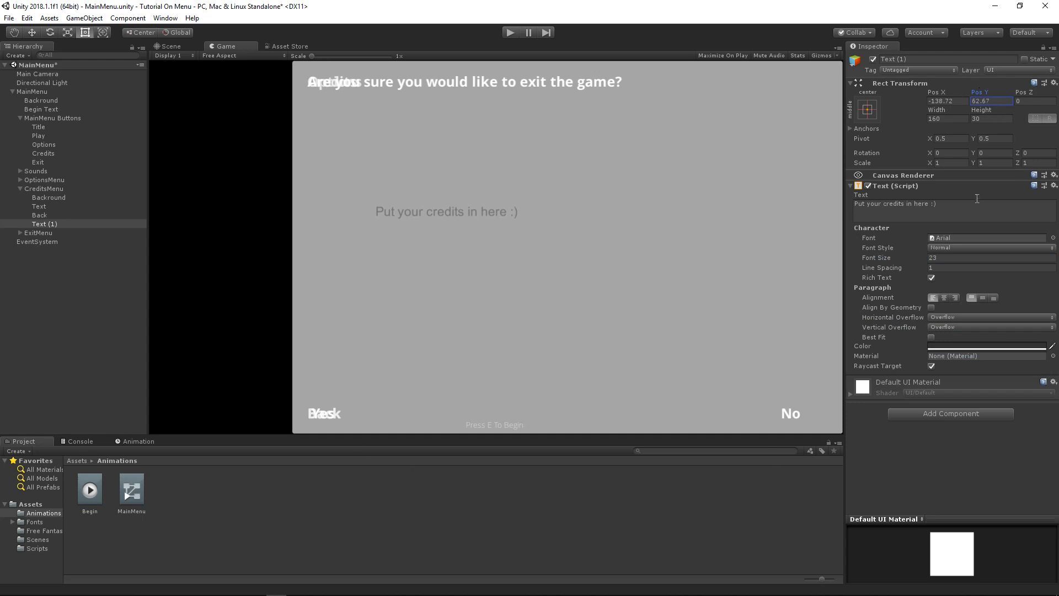
pyautogui.moveTo(927, 89); pyautogui.dragTo(532, 267)
pyautogui.click(1053, 237)
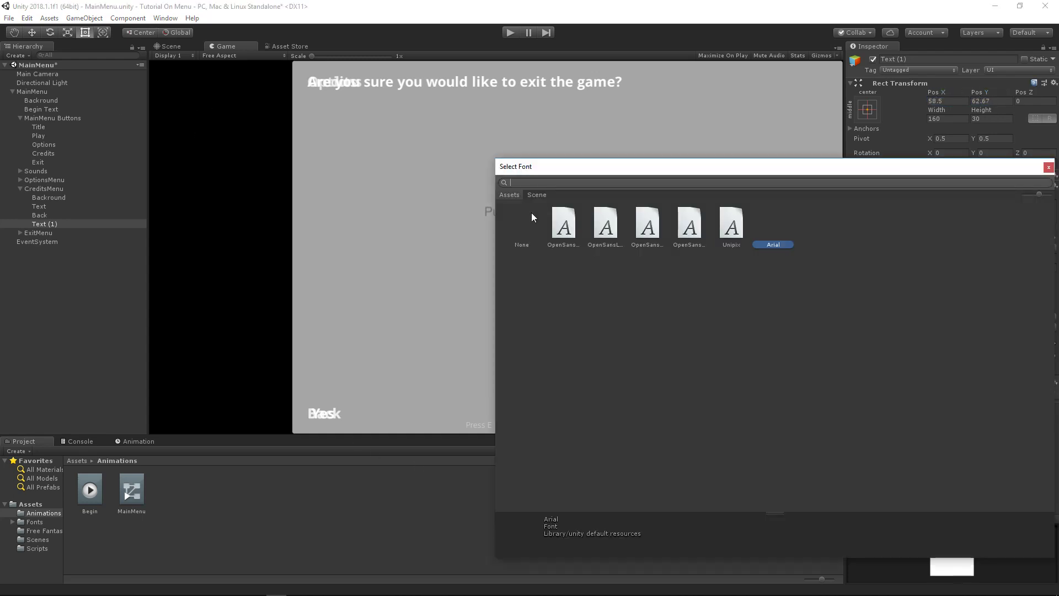
pyautogui.press('Escape')
pyautogui.click(1053, 238)
pyautogui.doubleClick(568, 232)
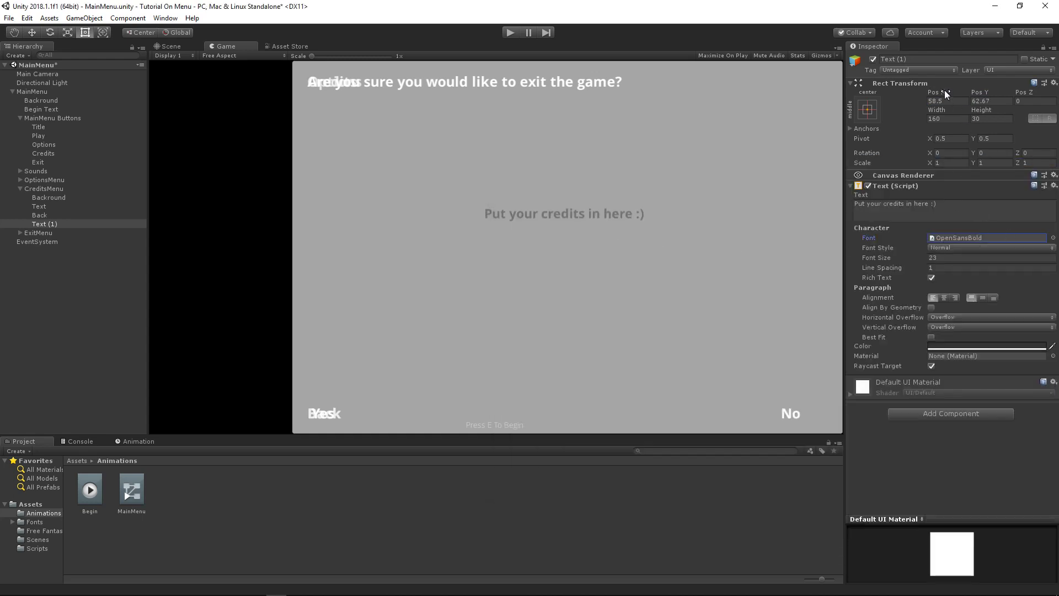
# Reposition the credits text to about X 44.3, Y 15 and set its font style to Bold And Italic.
pyautogui.moveTo(945, 94); pyautogui.dragTo(844, 94)
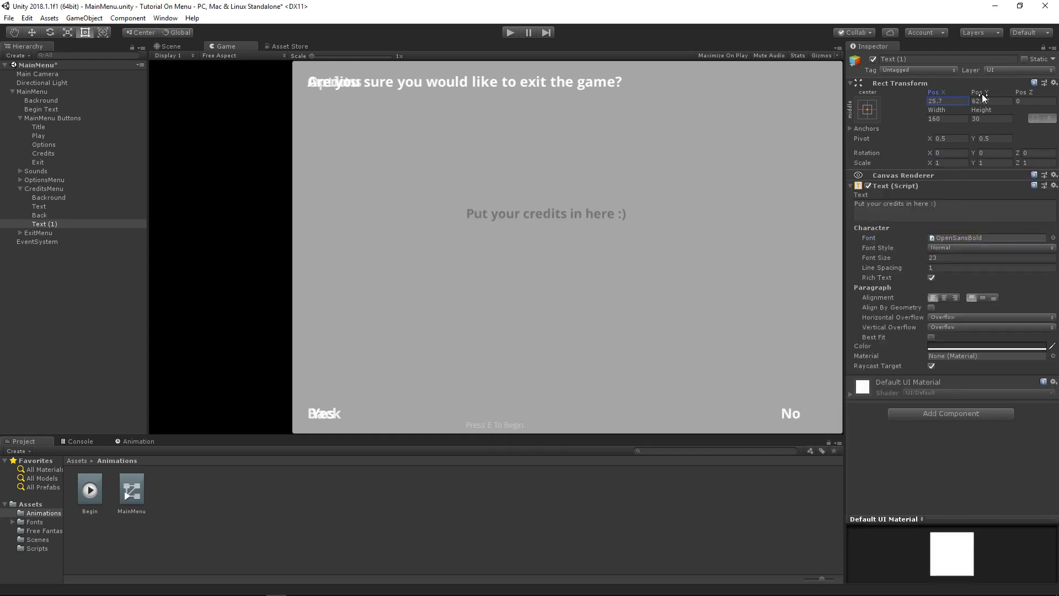
pyautogui.moveTo(982, 95); pyautogui.dragTo(867, 104)
pyautogui.moveTo(937, 95); pyautogui.dragTo(988, 98)
pyautogui.click(956, 250)
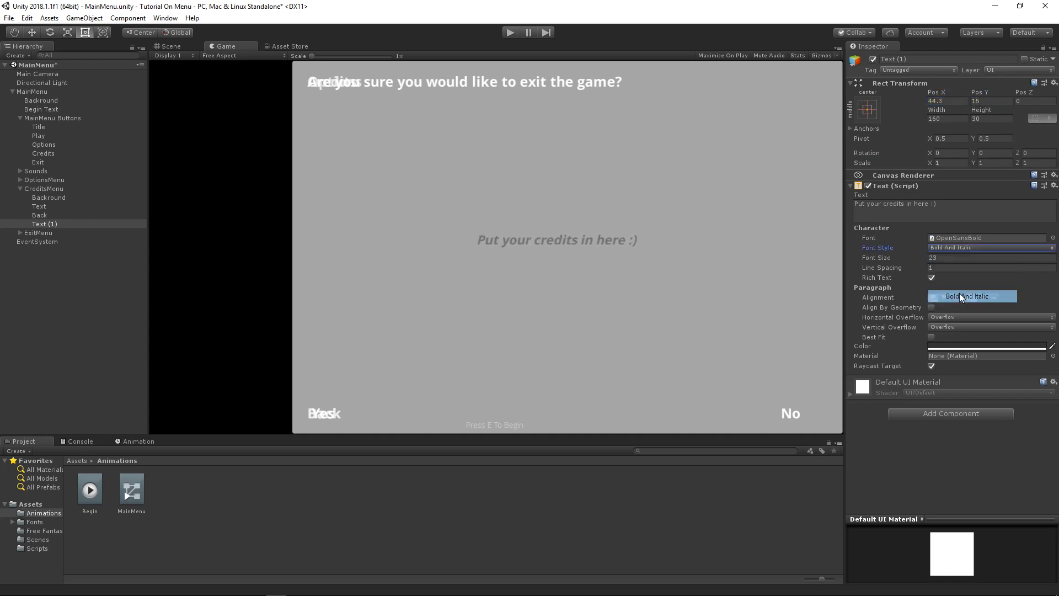
pyautogui.click(959, 294)
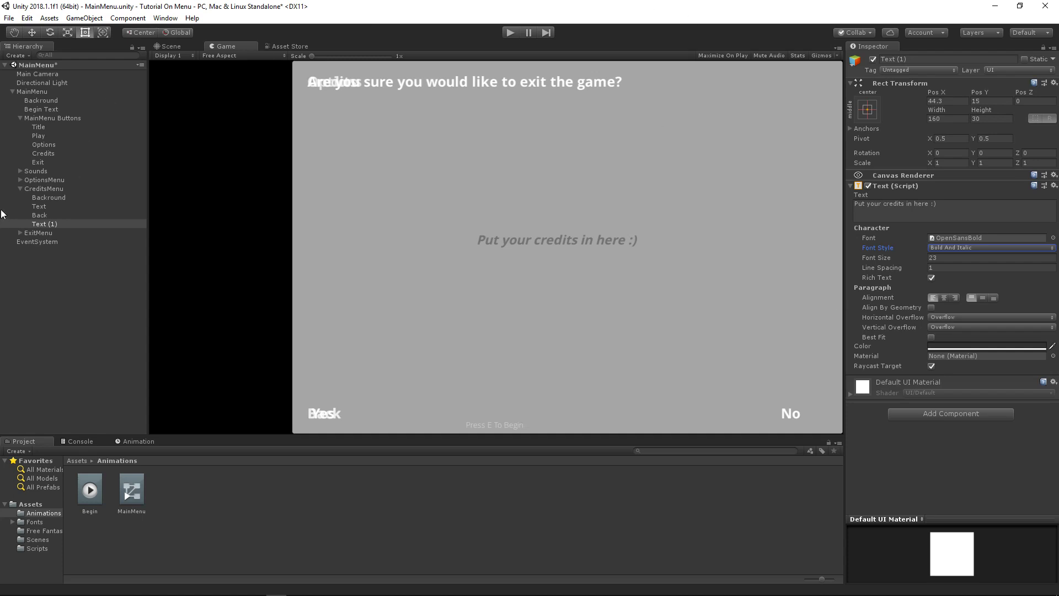
# Collapse the CreditsMenu and MainMenu Buttons groups in the hierarchy.
pyautogui.click(20, 188)
pyautogui.click(25, 190)
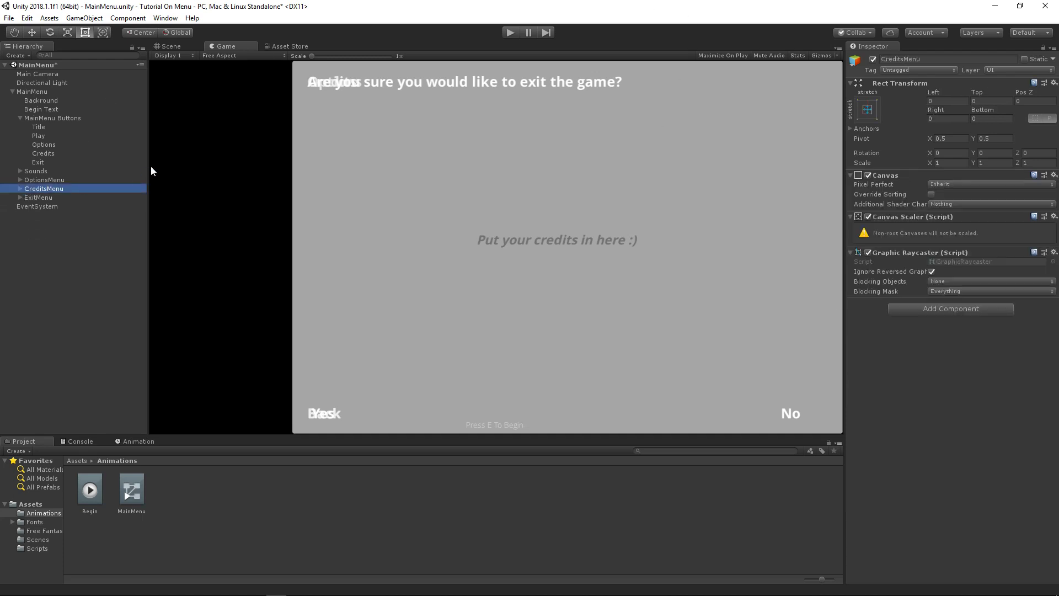
pyautogui.click(19, 117)
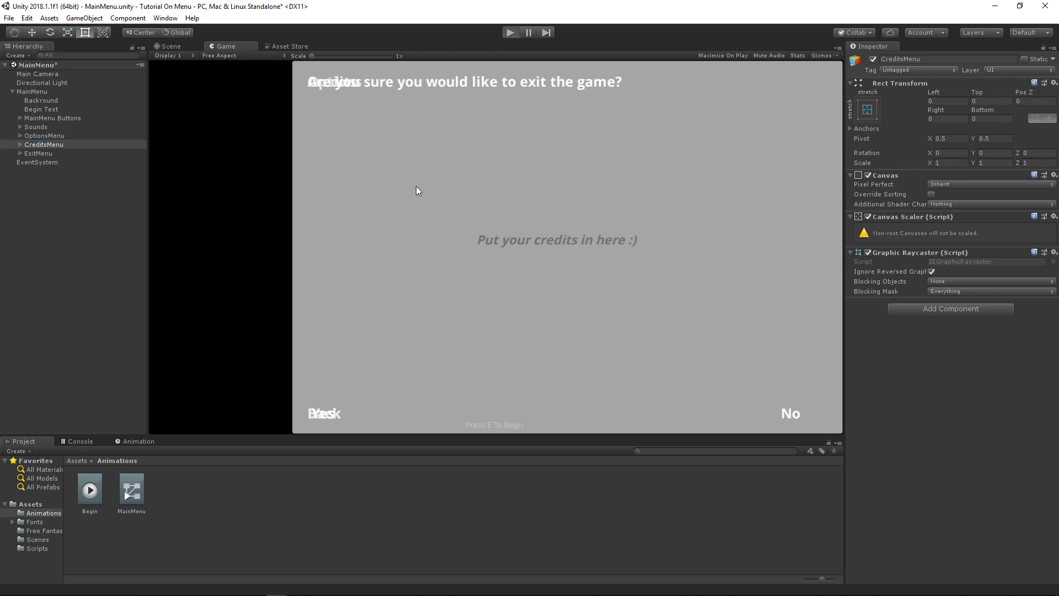
pyautogui.click(51, 588)
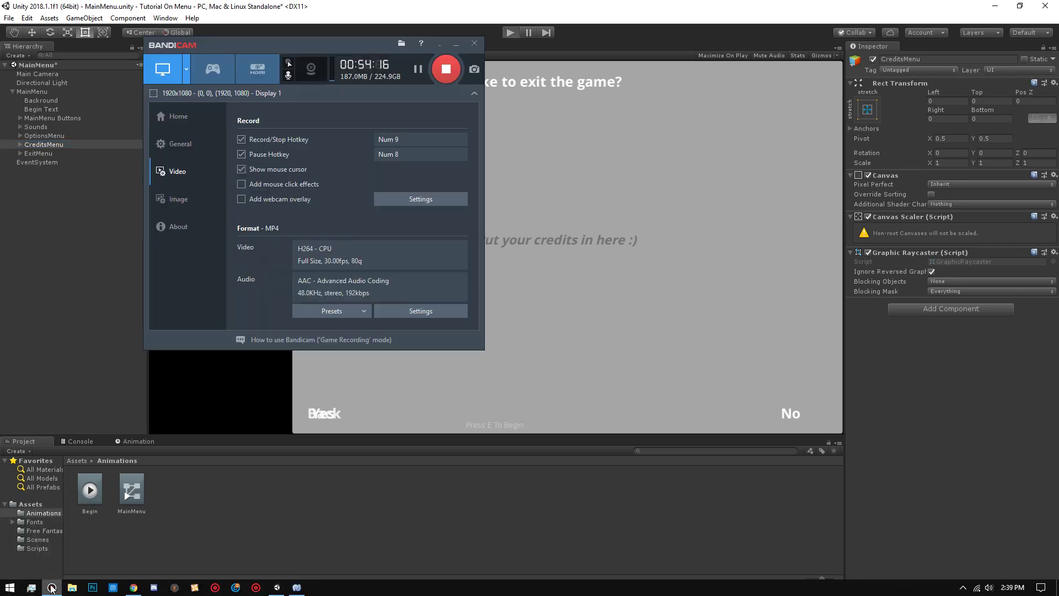
pyautogui.click(51, 588)
# Play-test the main menu by starting it, opening Options and Credits and going back from each, and stop play mode.
pyautogui.hotkey('ctrl', 'p')
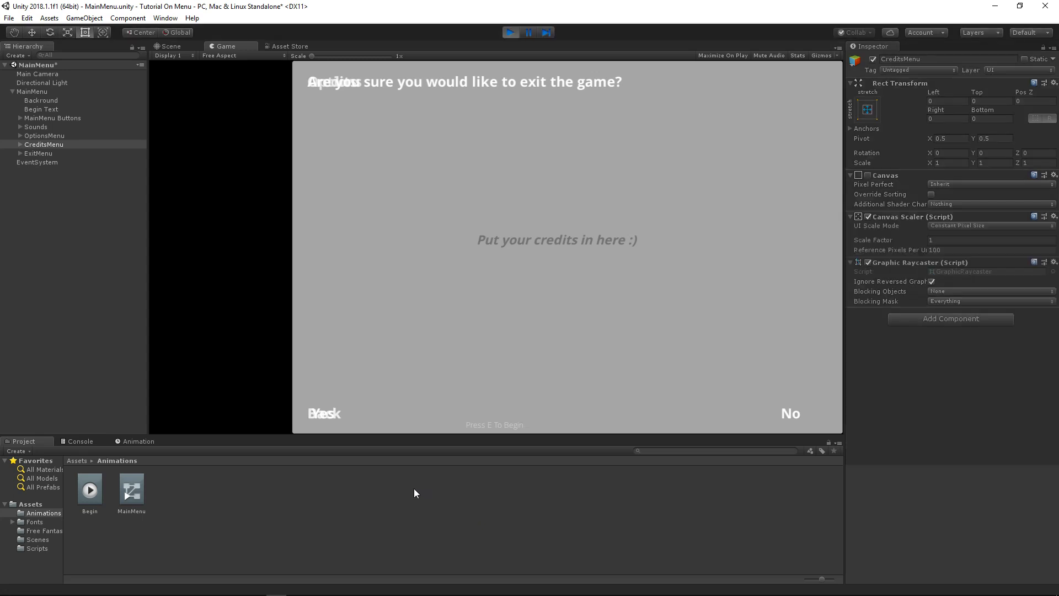
pyautogui.press('e')
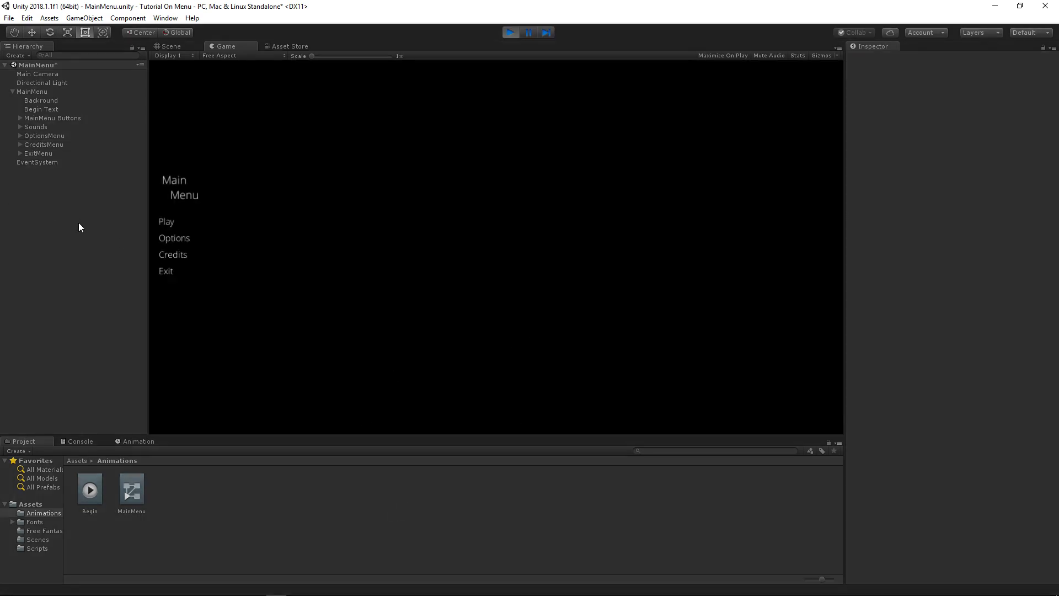
pyautogui.click(177, 240)
pyautogui.click(325, 415)
pyautogui.click(173, 258)
pyautogui.click(324, 417)
pyautogui.click(510, 32)
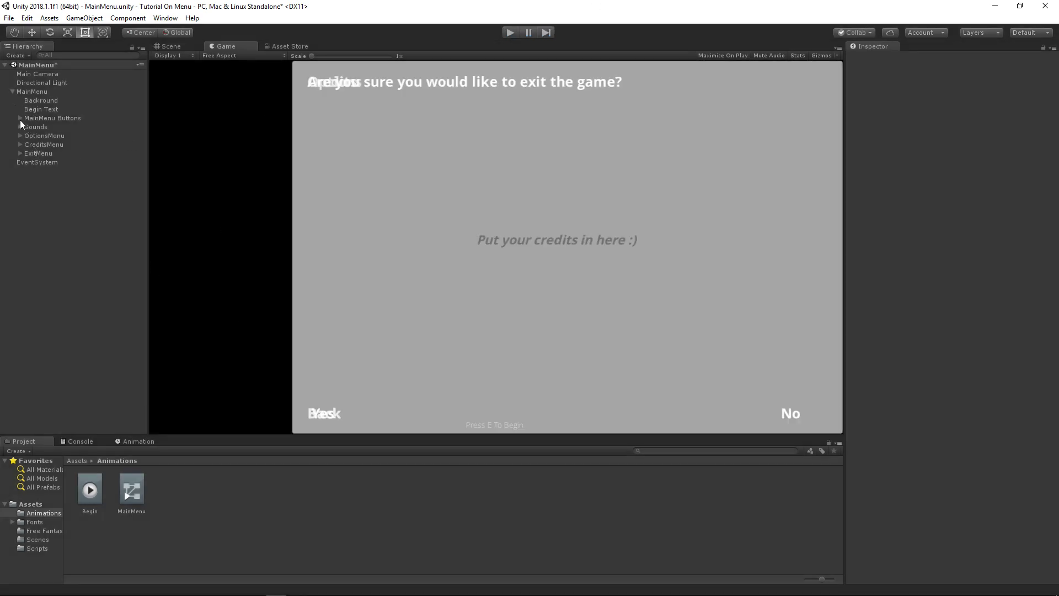
# Check the Exit button's click event and the MainMenu script's Exit Menu reference.
pyautogui.click(20, 118)
pyautogui.click(41, 161)
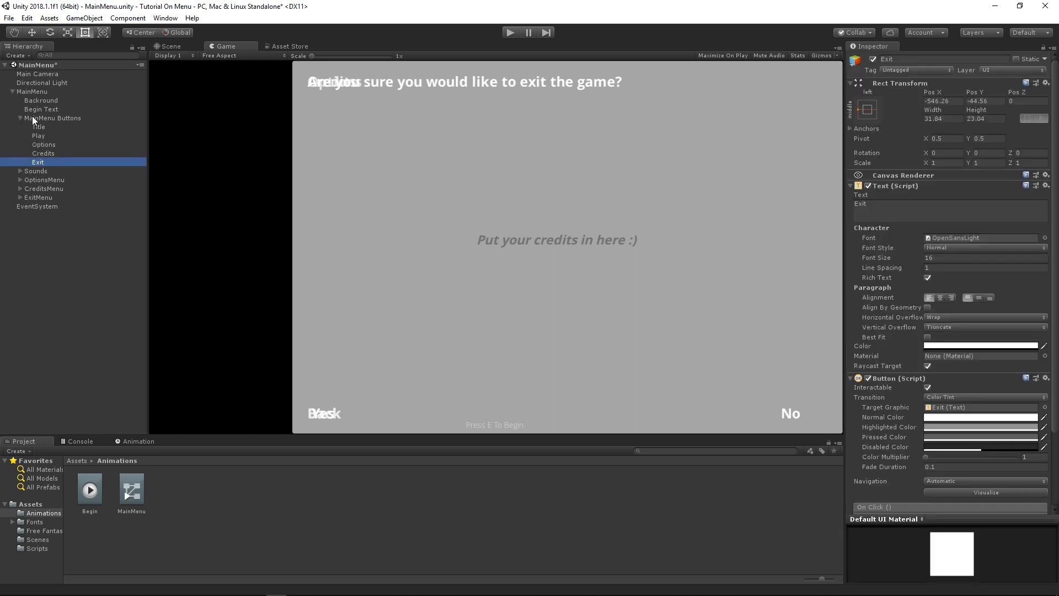
pyautogui.scroll(-5, 960, 479)
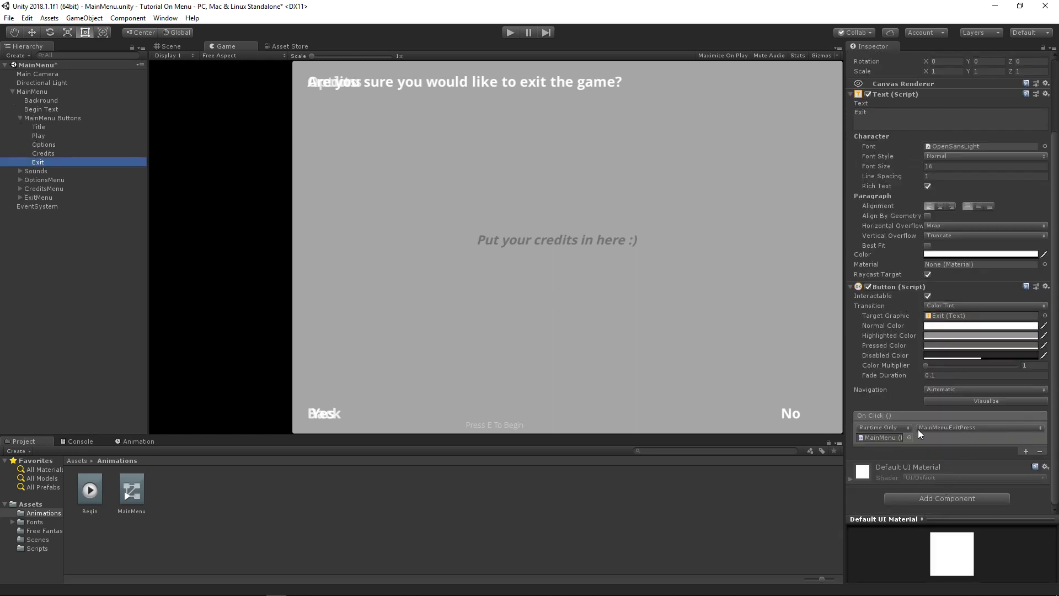
pyautogui.click(39, 93)
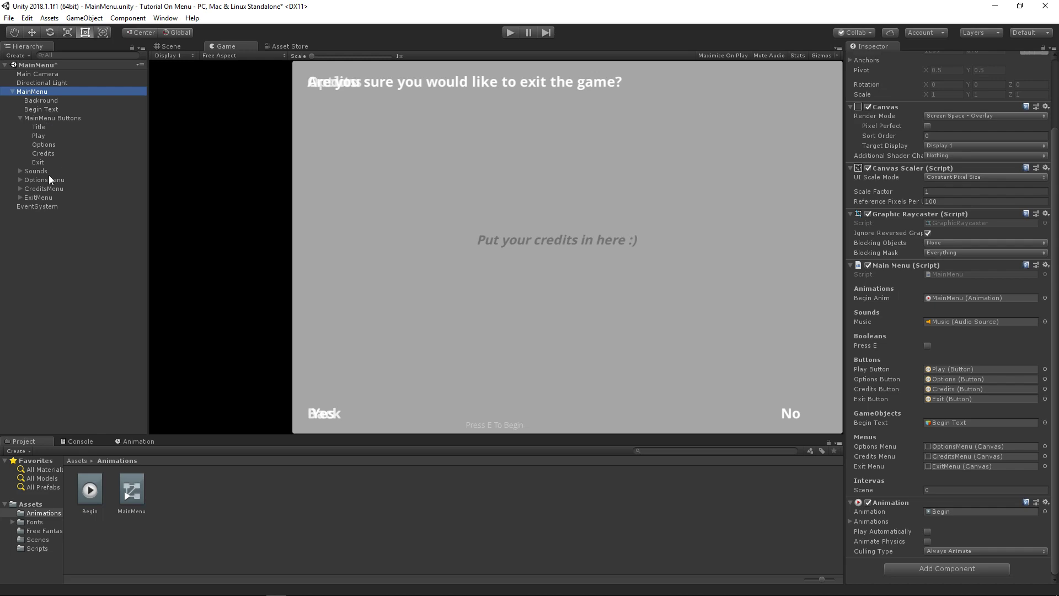
pyautogui.moveTo(45, 196); pyautogui.dragTo(928, 465)
# Switch to MonoDevelop and copy the body of the Options() method into the empty ExitPress() method in MainMenu.cs.
pyautogui.click(298, 588)
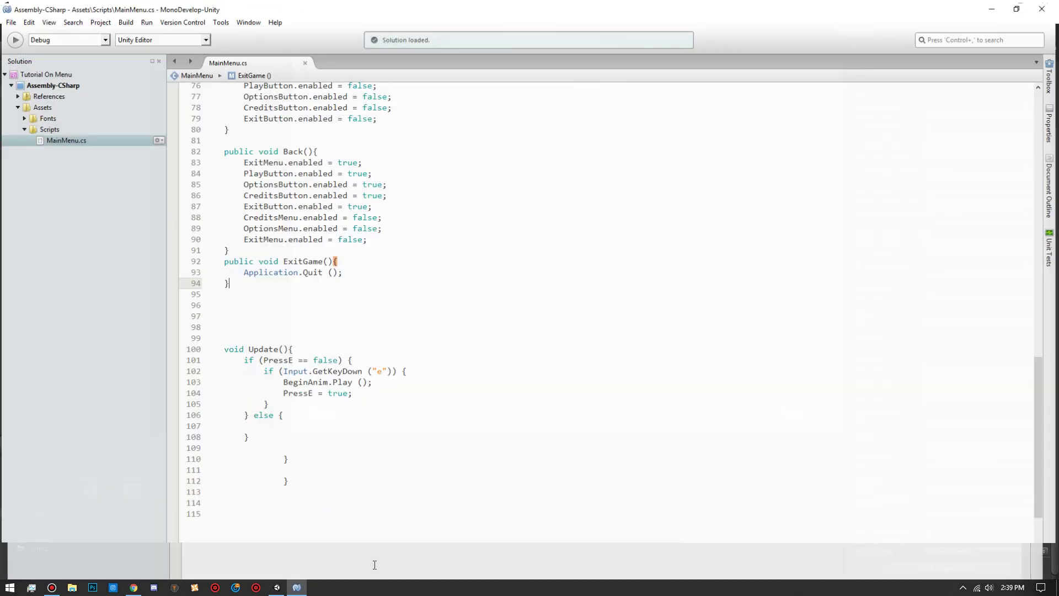
pyautogui.scroll(-5, 276, 386)
pyautogui.scroll(17, 272, 379)
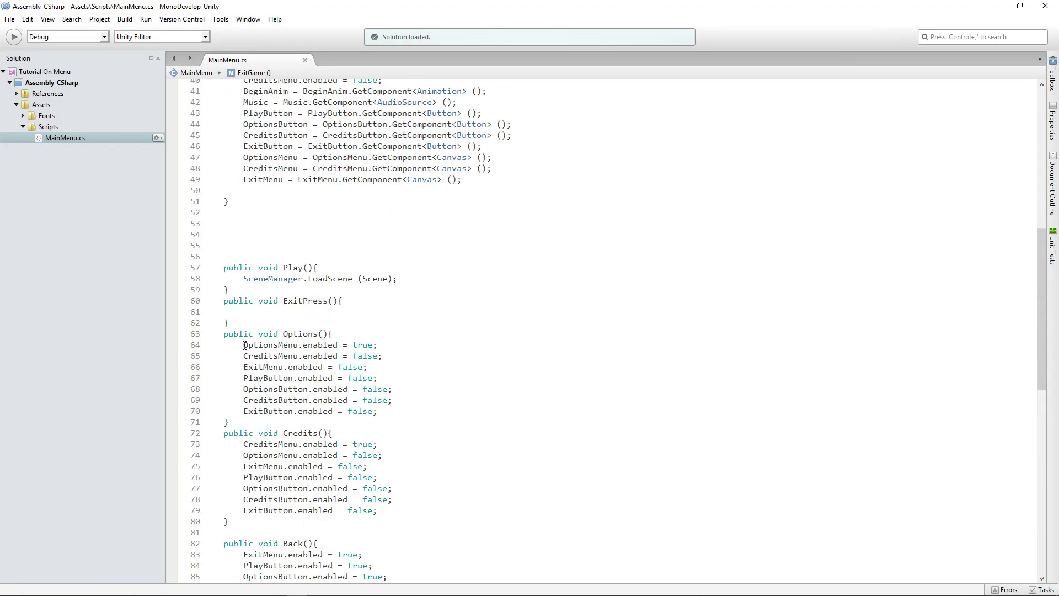
pyautogui.moveTo(244, 345); pyautogui.dragTo(378, 411)
pyautogui.hotkey('ctrl', 'c')
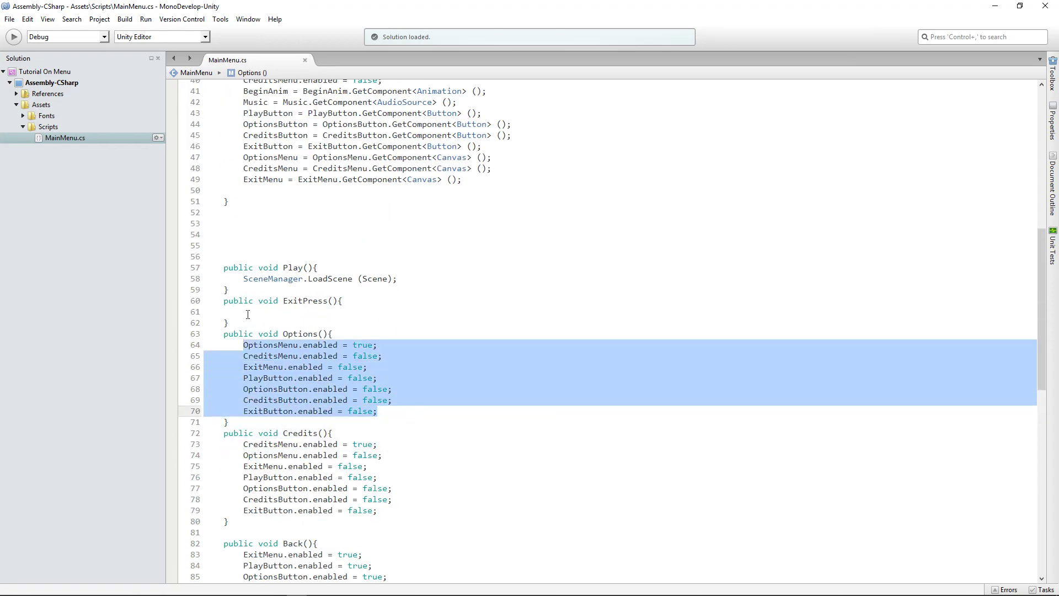
pyautogui.click(248, 312)
pyautogui.hotkey('ctrl', 'v')
# In ExitPress(), enable ExitMenu in the first line, disable OptionsMenu in the third line, and save the script.
pyautogui.doubleClick(360, 313)
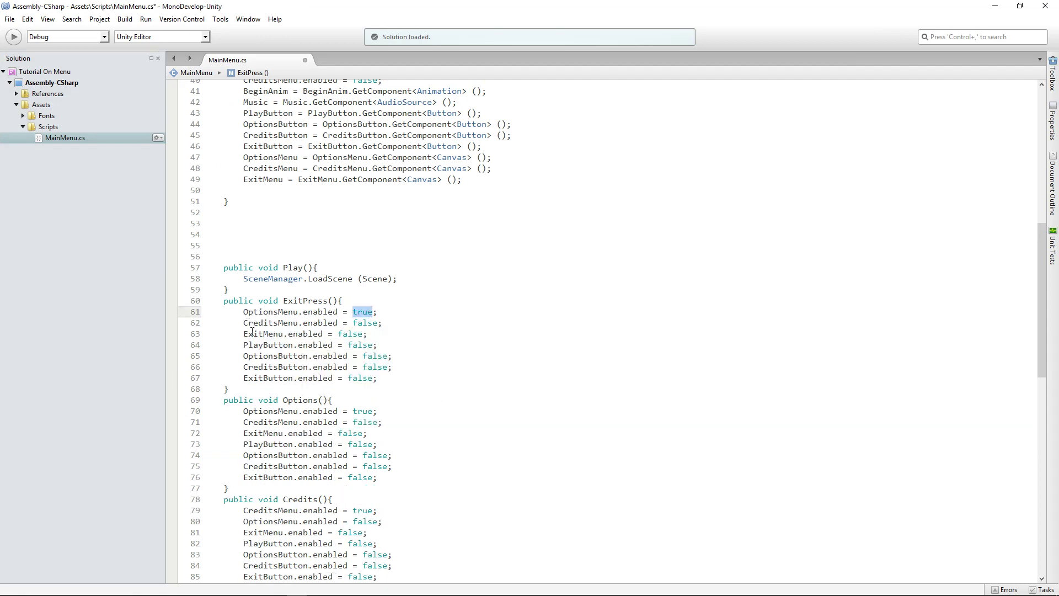
pyautogui.doubleClick(263, 334)
pyautogui.doubleClick(270, 312)
pyautogui.hotkey('ctrl', 'v')
pyautogui.doubleClick(263, 334)
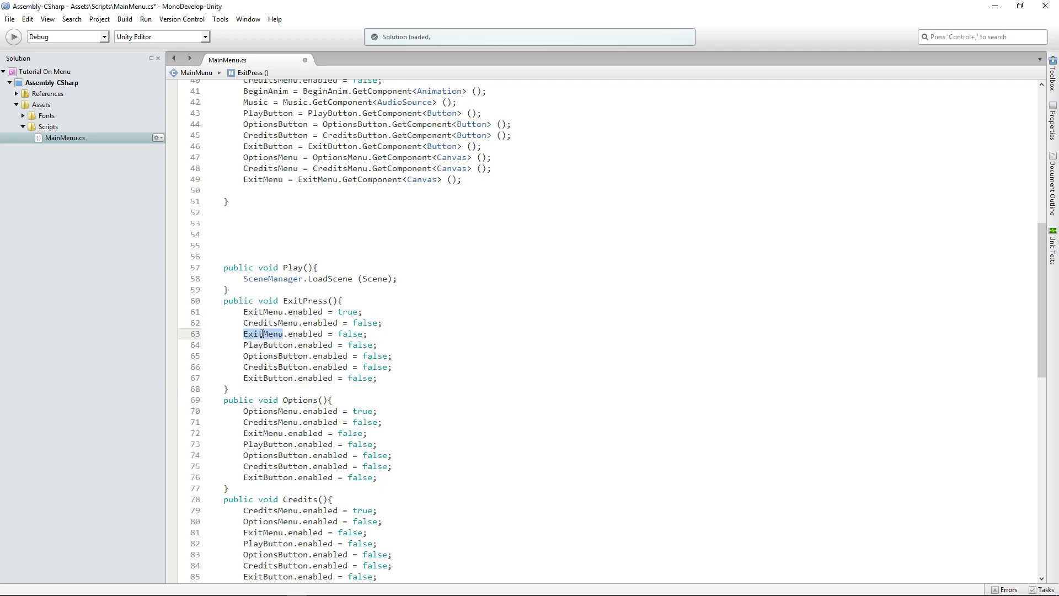
pyautogui.write('Options')
pyautogui.press('Down')
pyautogui.press('Down')
pyautogui.press('Down')
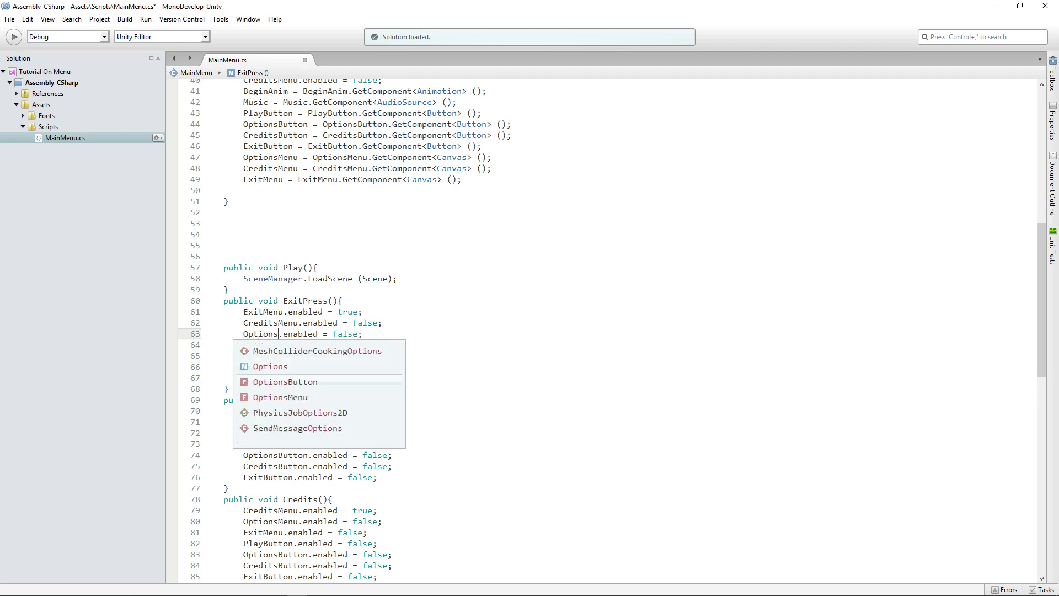
pyautogui.press('Up')
pyautogui.press('Return')
pyautogui.hotkey('ctrl', 's')
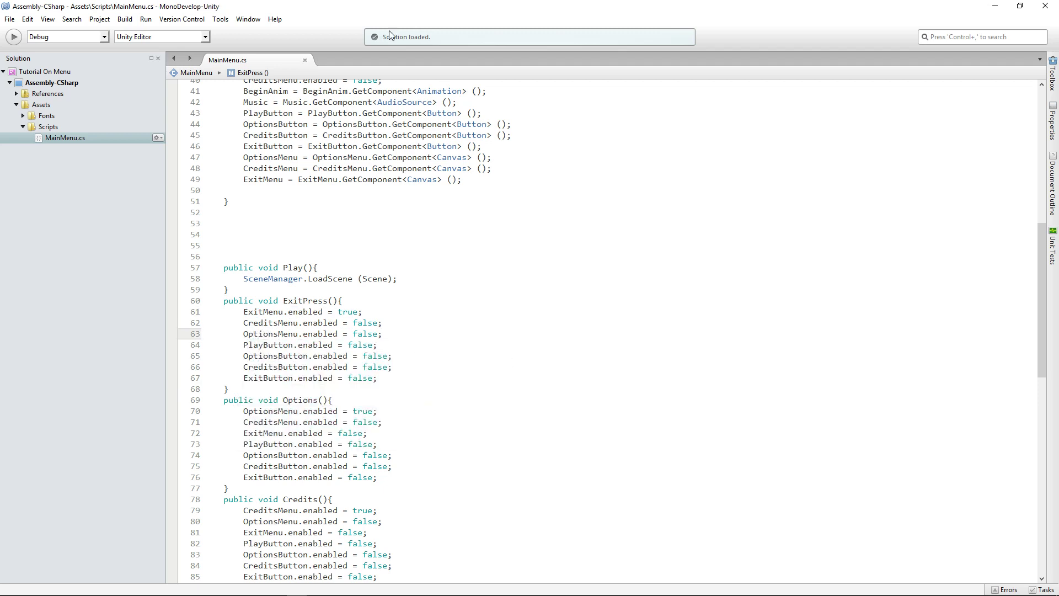
# Switch back to Unity, enter play mode, begin the main menu and open Options.
pyautogui.hotkey('alt', 'Tab')
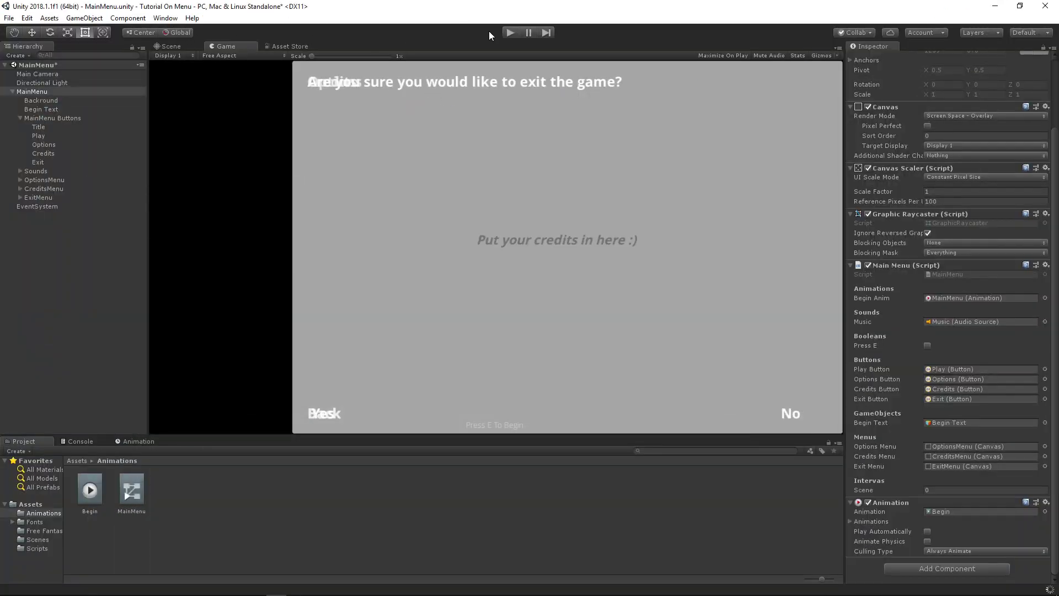
pyautogui.click(509, 33)
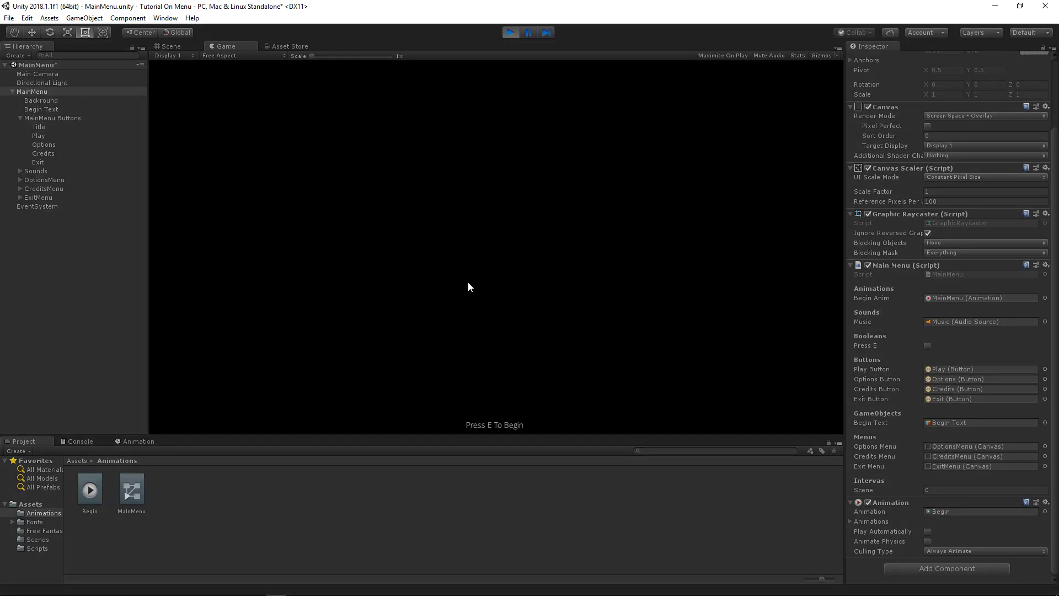
pyautogui.press('e')
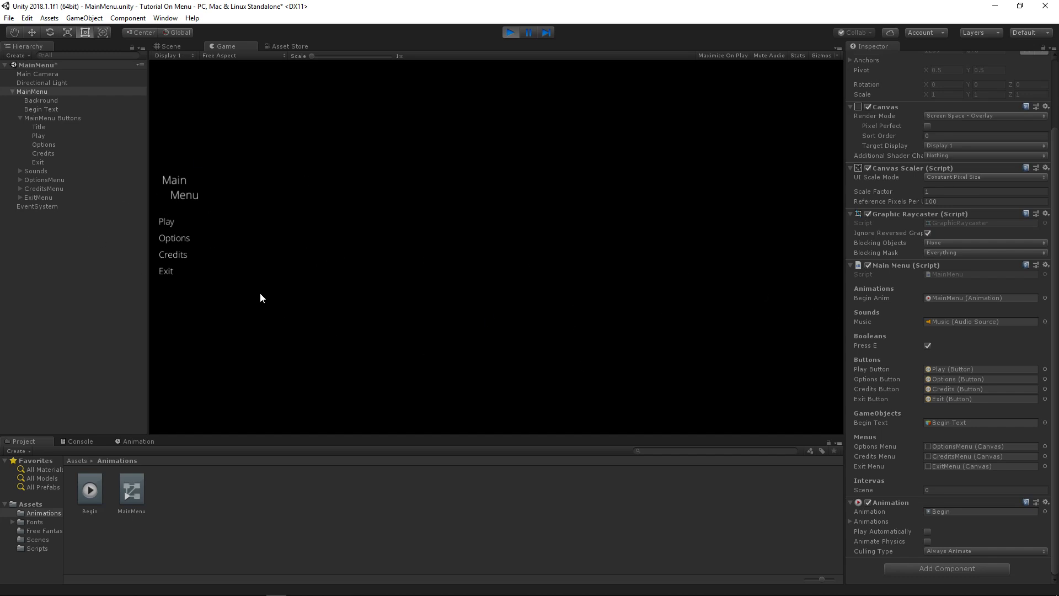
pyautogui.click(163, 238)
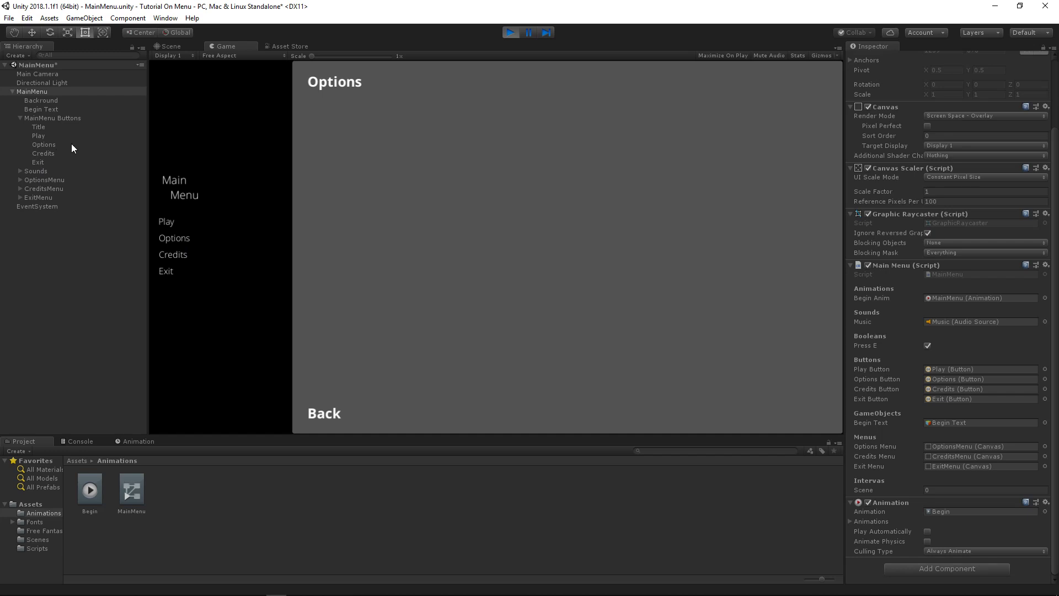
# Enable the CreditsMenu canvas during play, go back with the in-game button, and enable the canvas again.
pyautogui.click(35, 147)
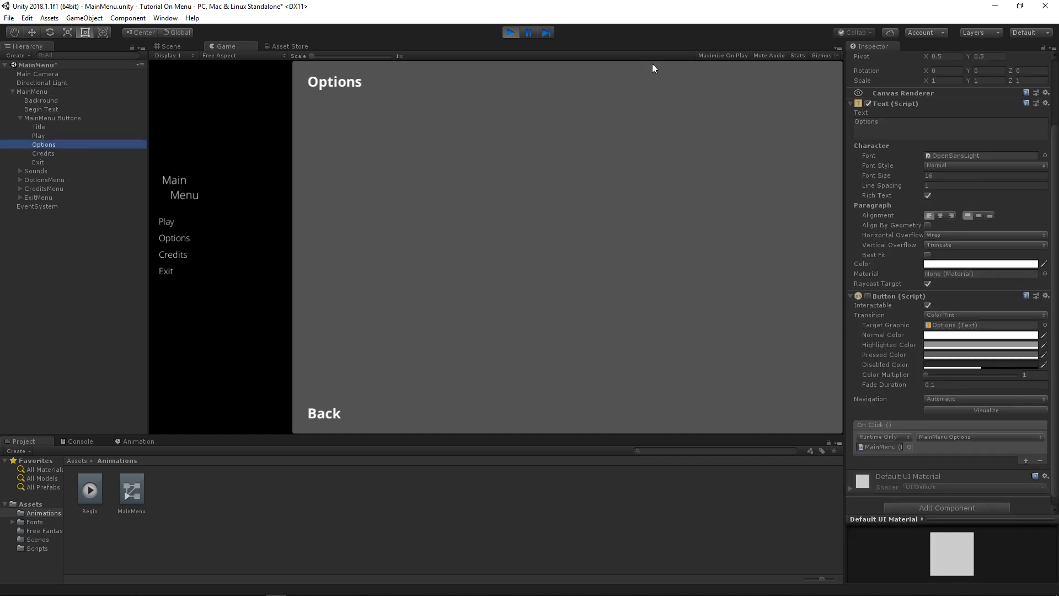
pyautogui.click(40, 153)
pyautogui.click(36, 189)
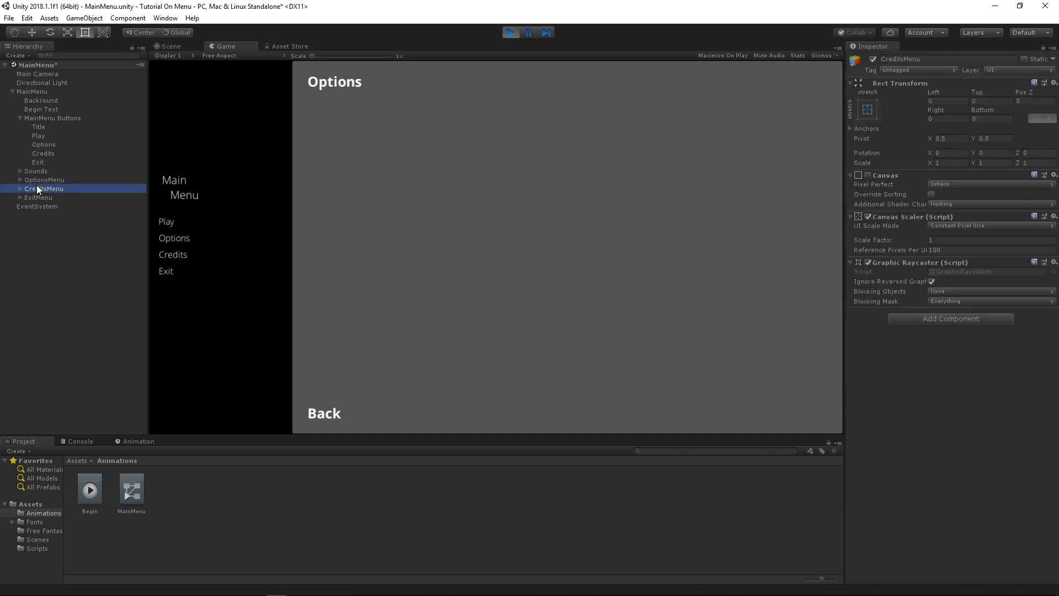
pyautogui.click(868, 175)
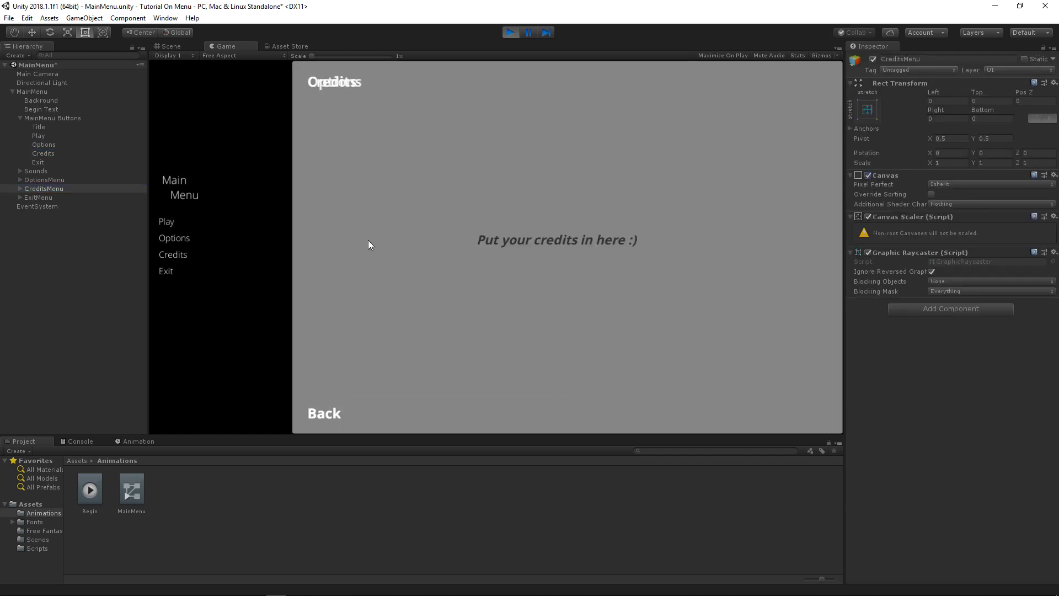
pyautogui.click(327, 408)
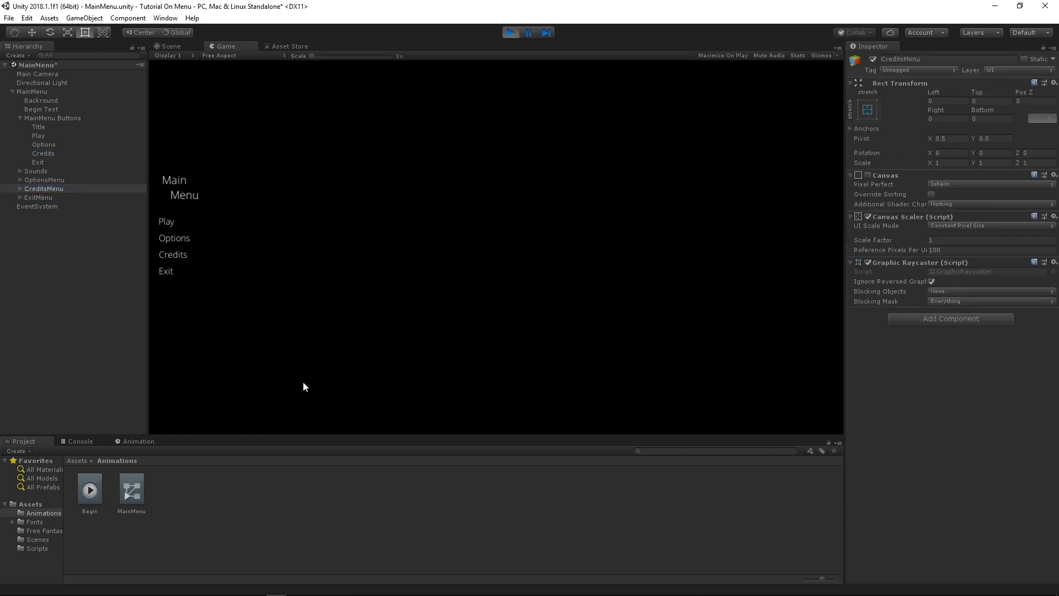
pyautogui.click(868, 175)
pyautogui.click(277, 472)
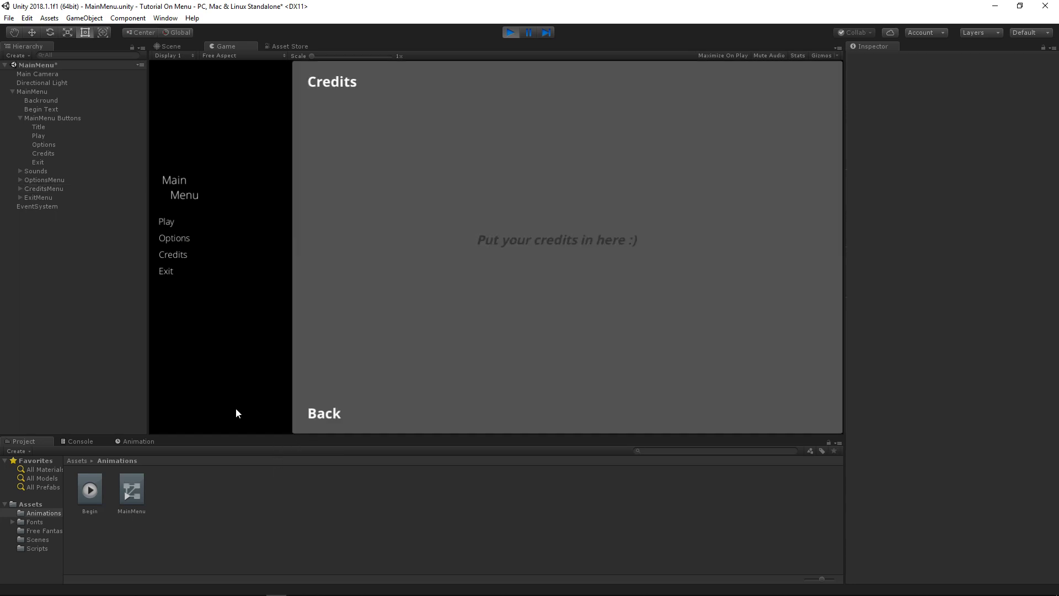
# Test opening Options and Exit, returning with Back and No, and stop play mode.
pyautogui.click(172, 241)
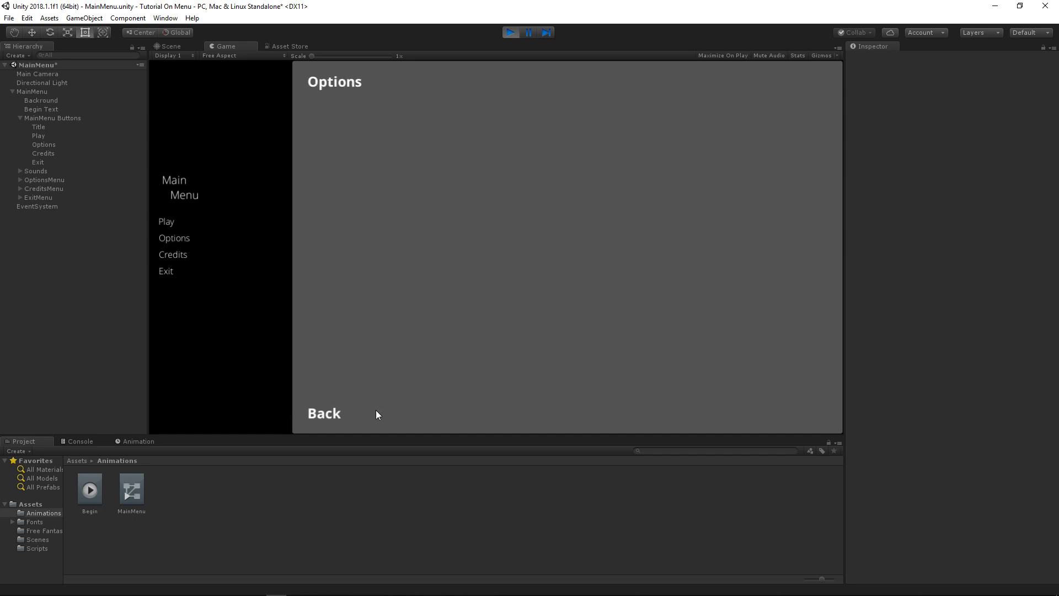
pyautogui.click(324, 417)
pyautogui.click(178, 237)
pyautogui.click(336, 426)
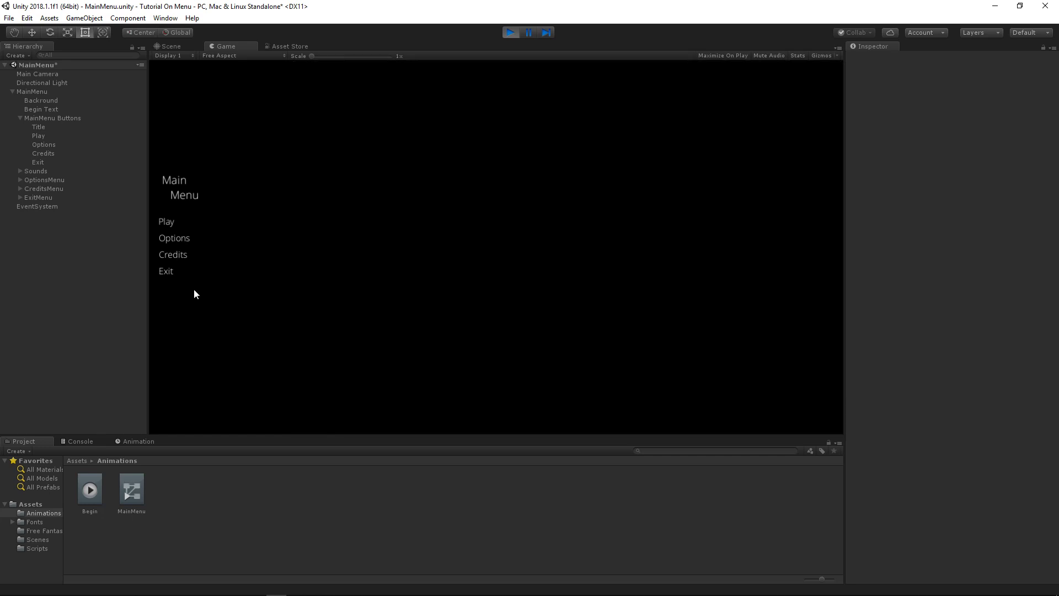
pyautogui.click(173, 270)
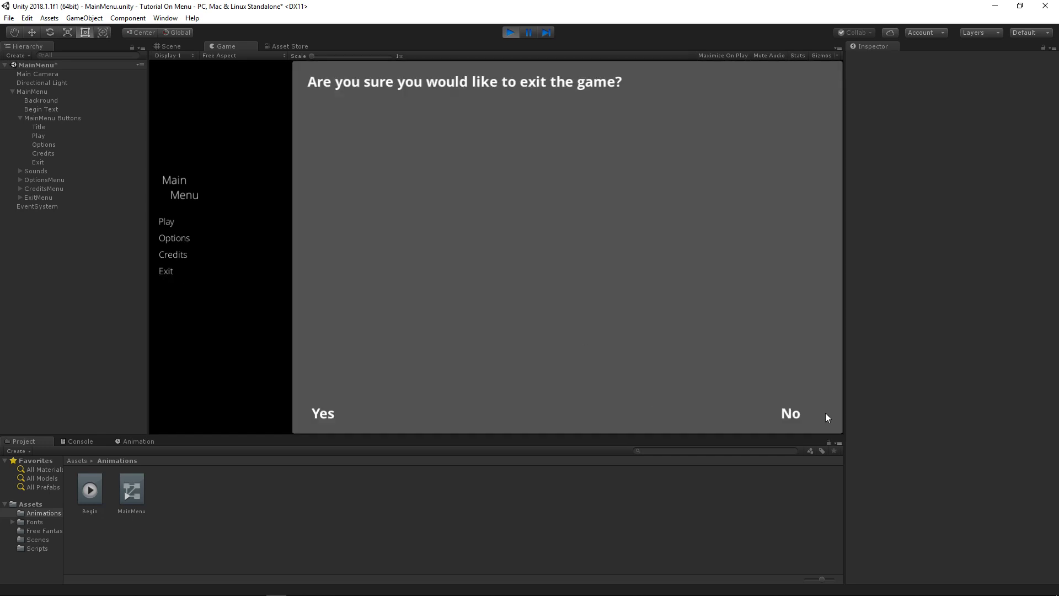
pyautogui.click(788, 412)
pyautogui.click(160, 272)
pyautogui.click(514, 31)
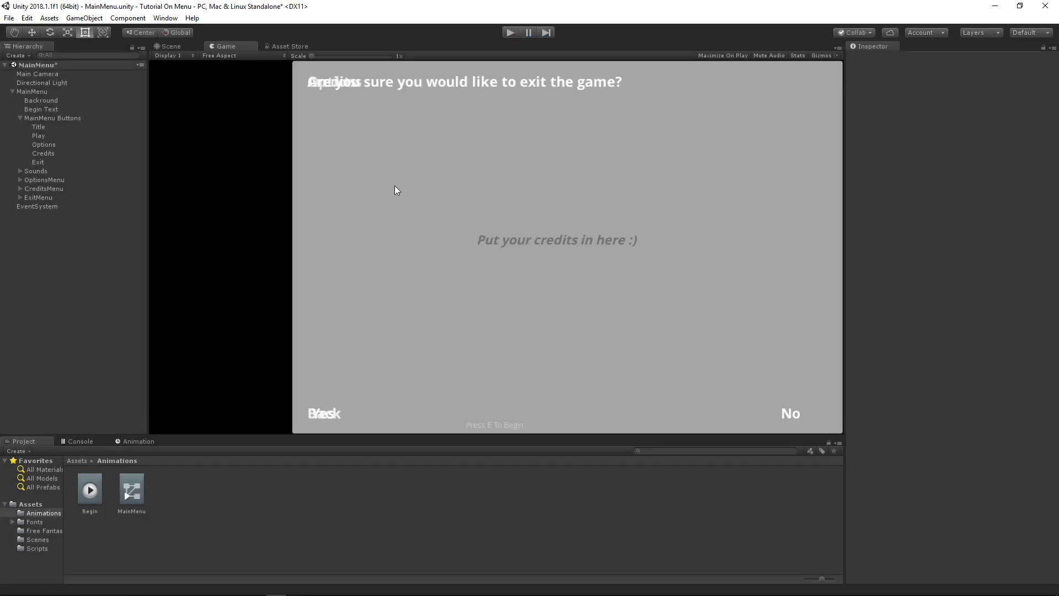
# Show the menu in the Scene view, and collapse and select the MainMenu Buttons group in the hierarchy.
pyautogui.click(173, 46)
pyautogui.keyDown('alt'); pyautogui.moveTo(392, 199); pyautogui.dragTo(403, 217); pyautogui.keyUp('alt')
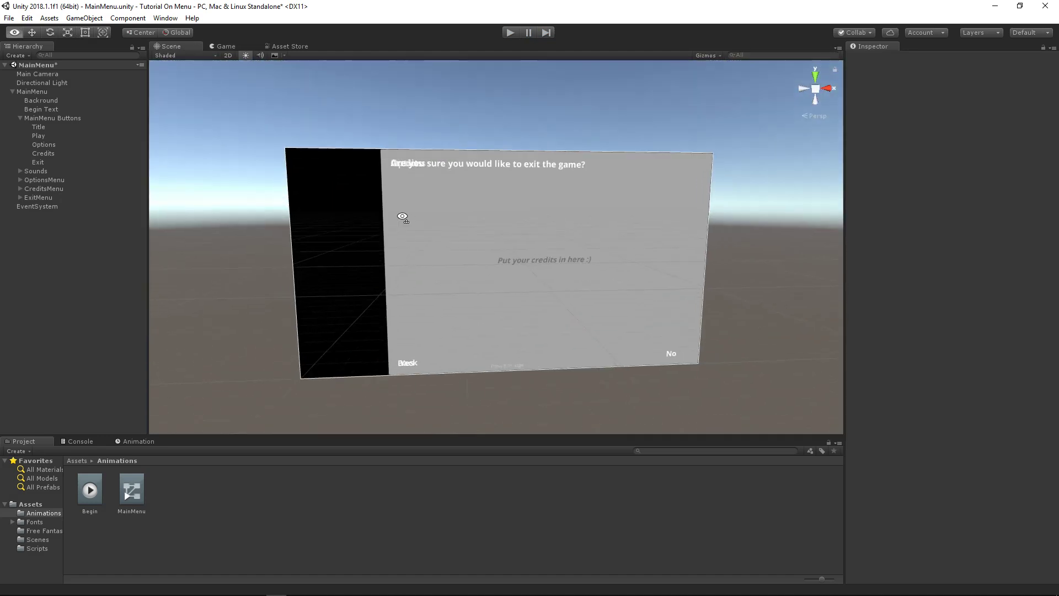
pyautogui.press('w')
pyautogui.moveTo(403, 217); pyautogui.dragTo(359, 213, button='right')
pyautogui.press('s')
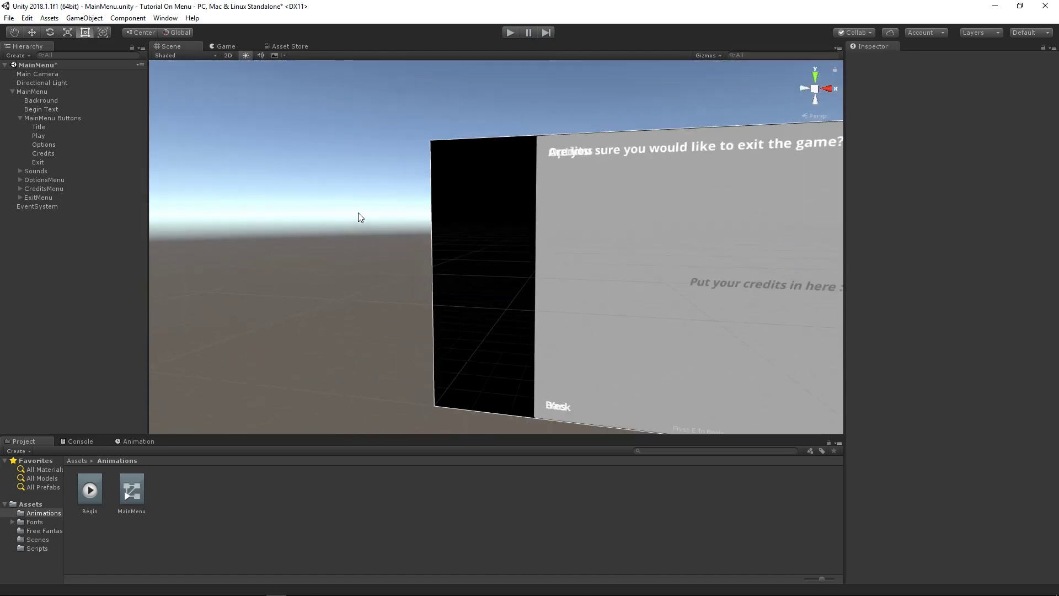
pyautogui.click(20, 118)
pyautogui.click(22, 117)
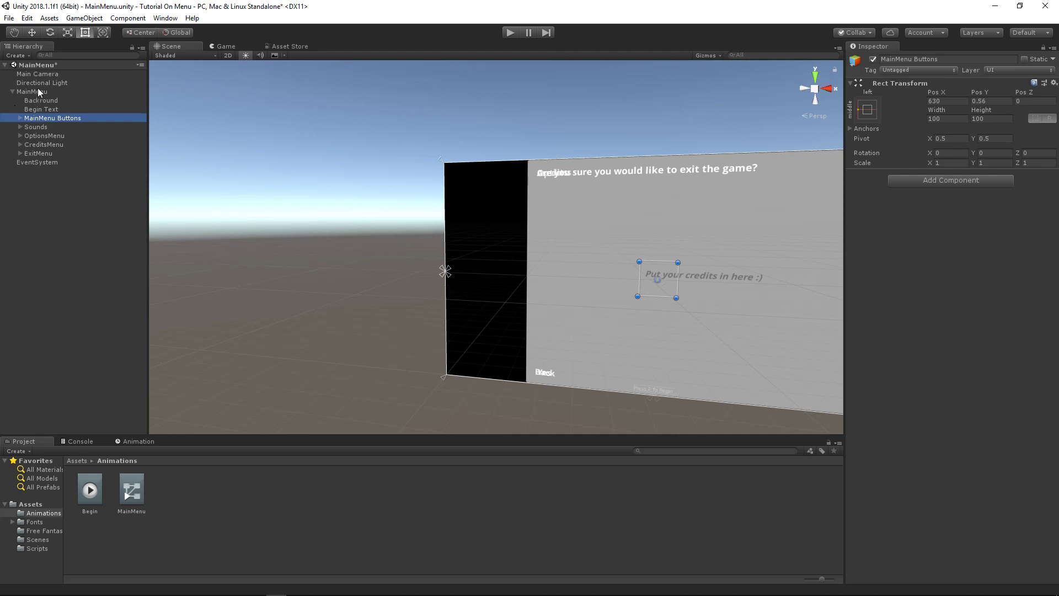